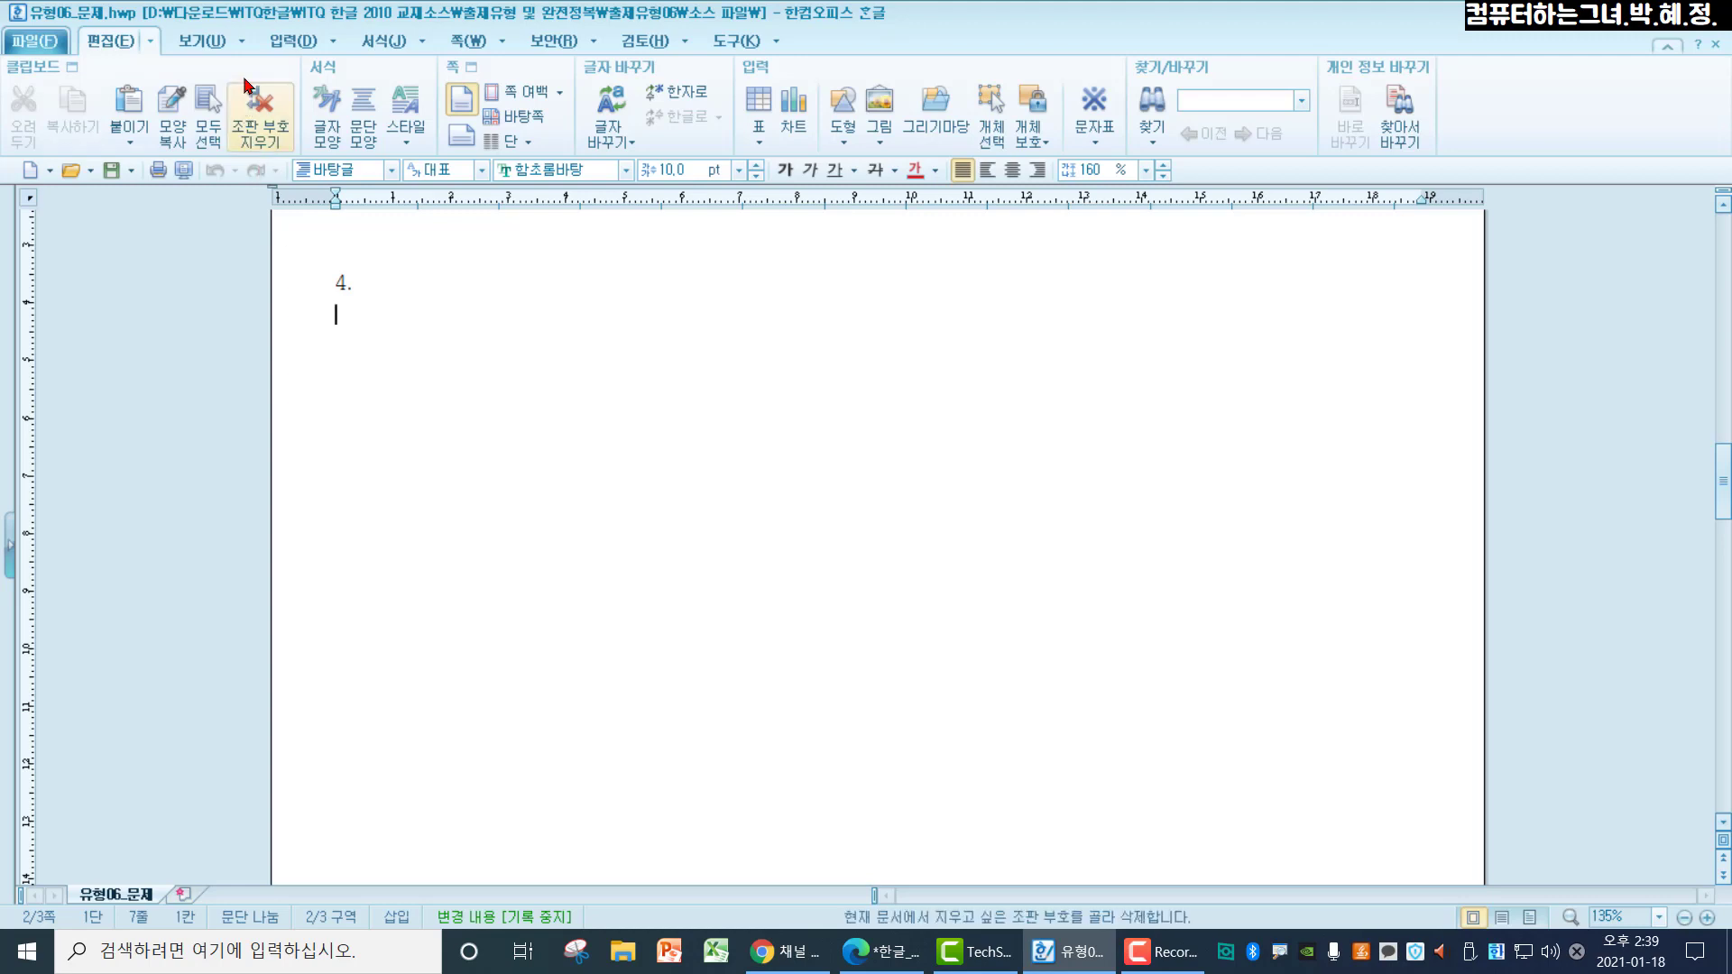
Draw a rectangle about 101 mm wide and 72 mm high below the number 4 line
{"action": "left_click", "coordinate": [272, 45]}
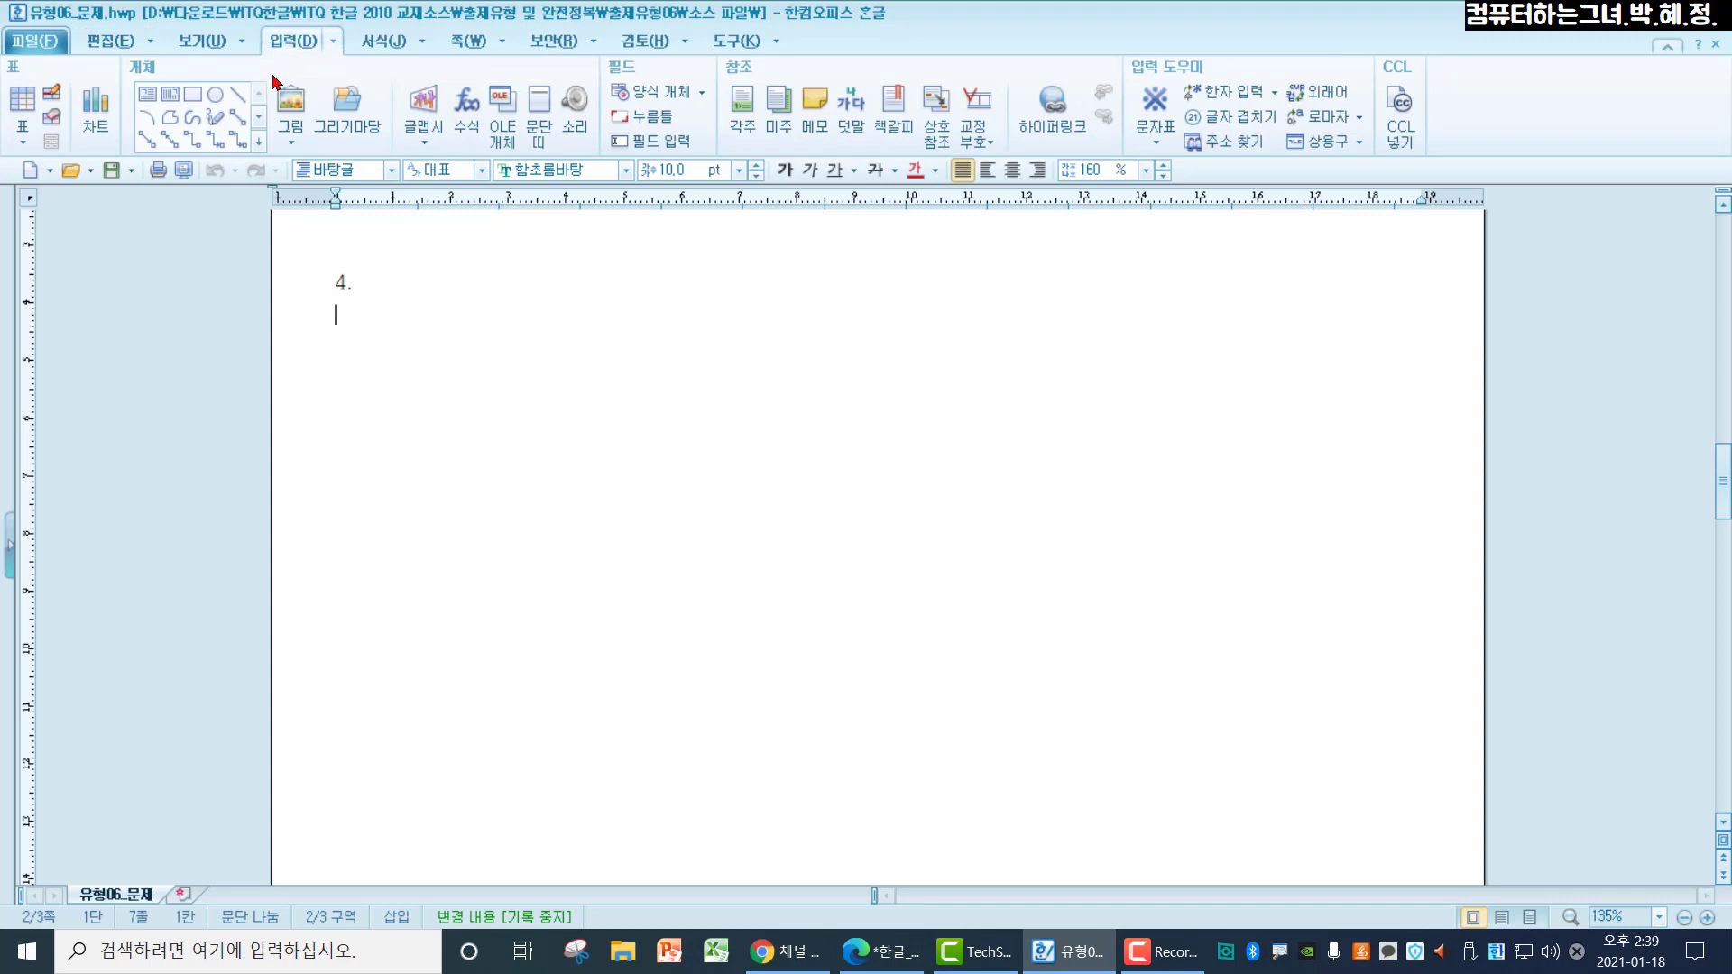
{"action": "left_click", "coordinate": [260, 144]}
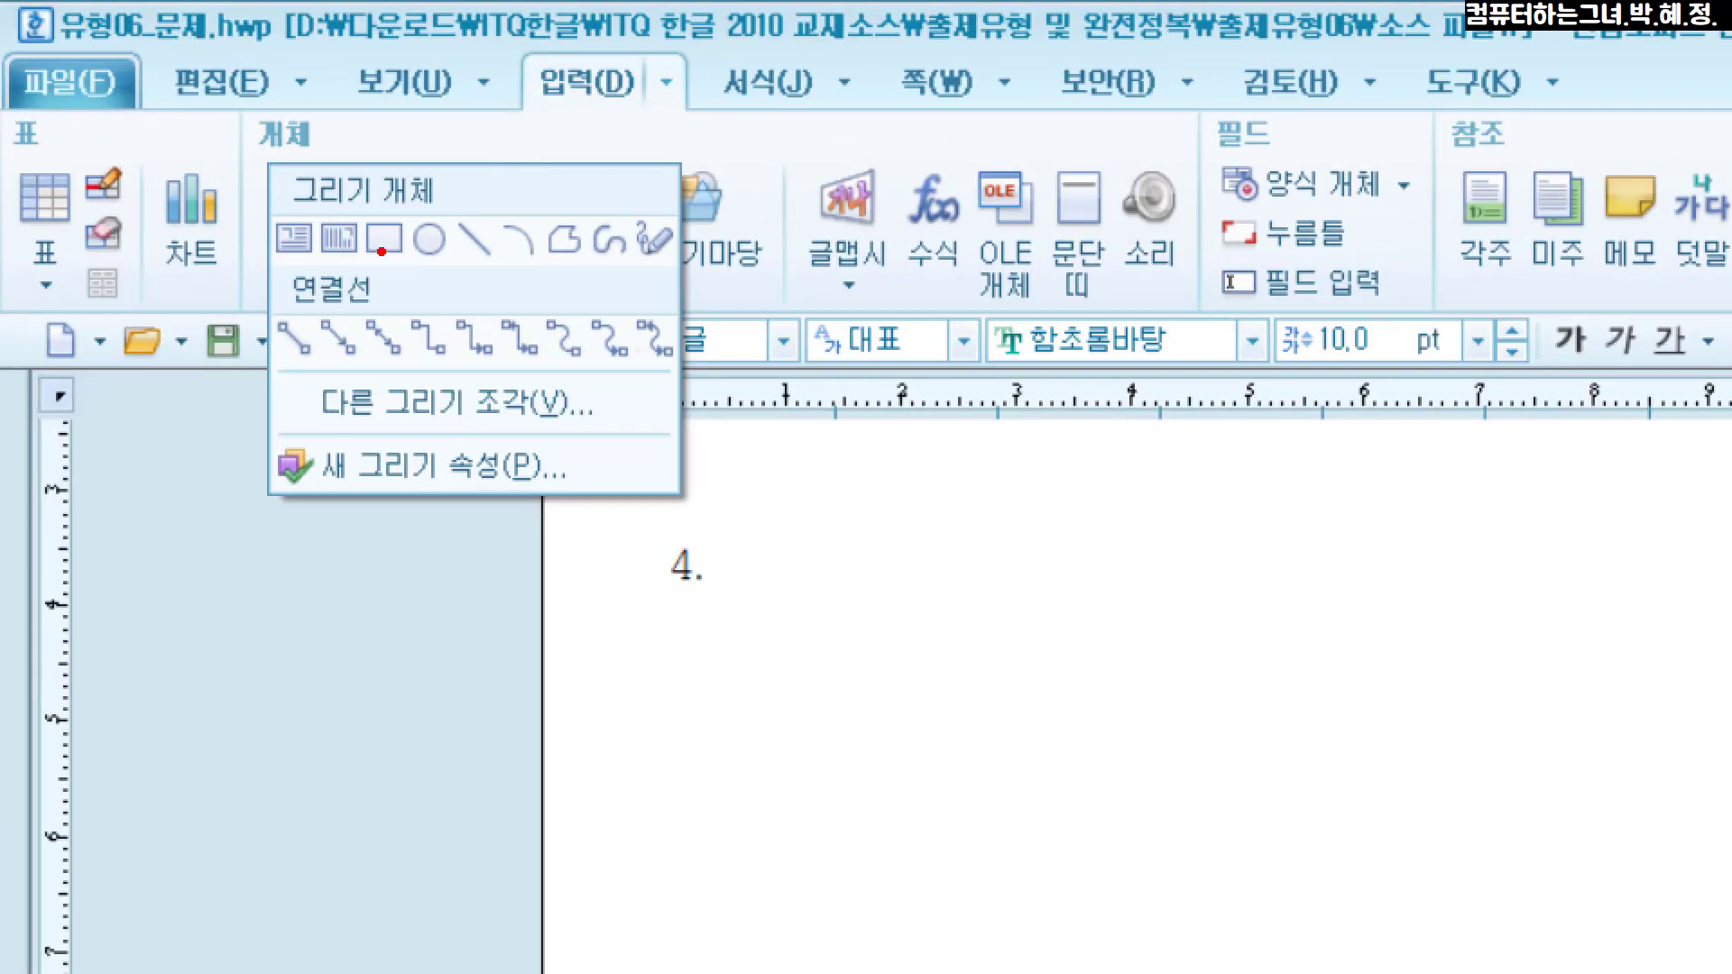
{"action": "left_click_drag", "start_coordinate": [385, 257], "coordinate": [424, 281]}
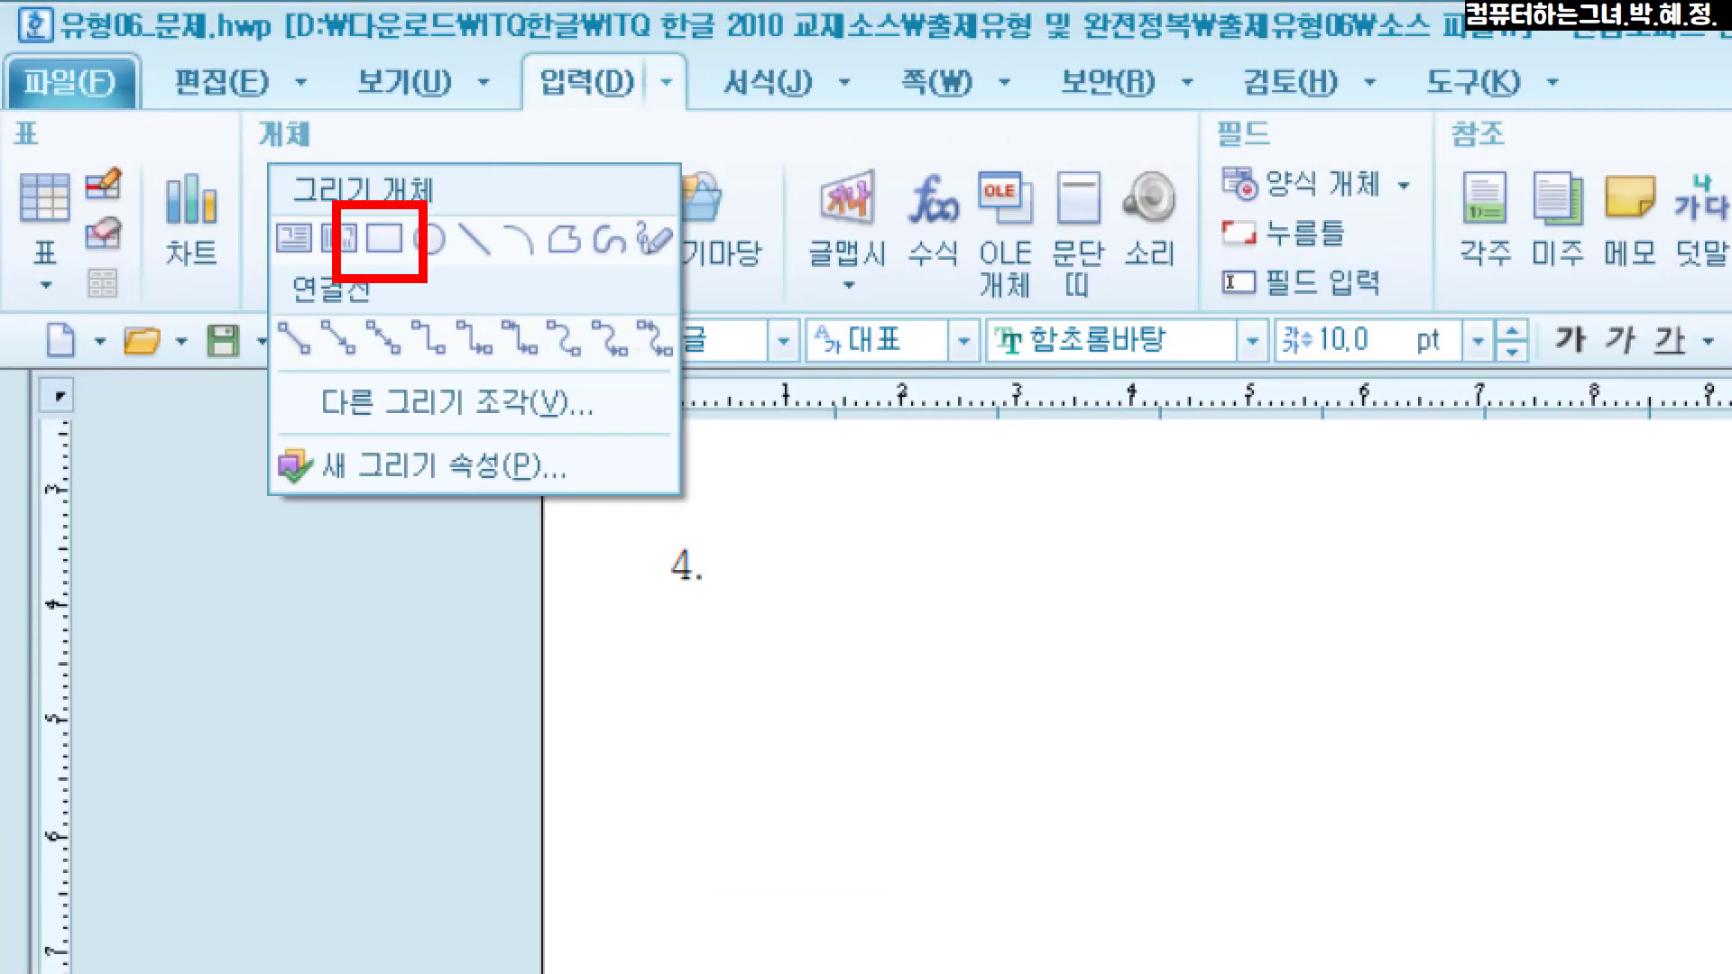
{"action": "key", "text": "Escape"}
{"action": "left_click", "coordinate": [192, 94]}
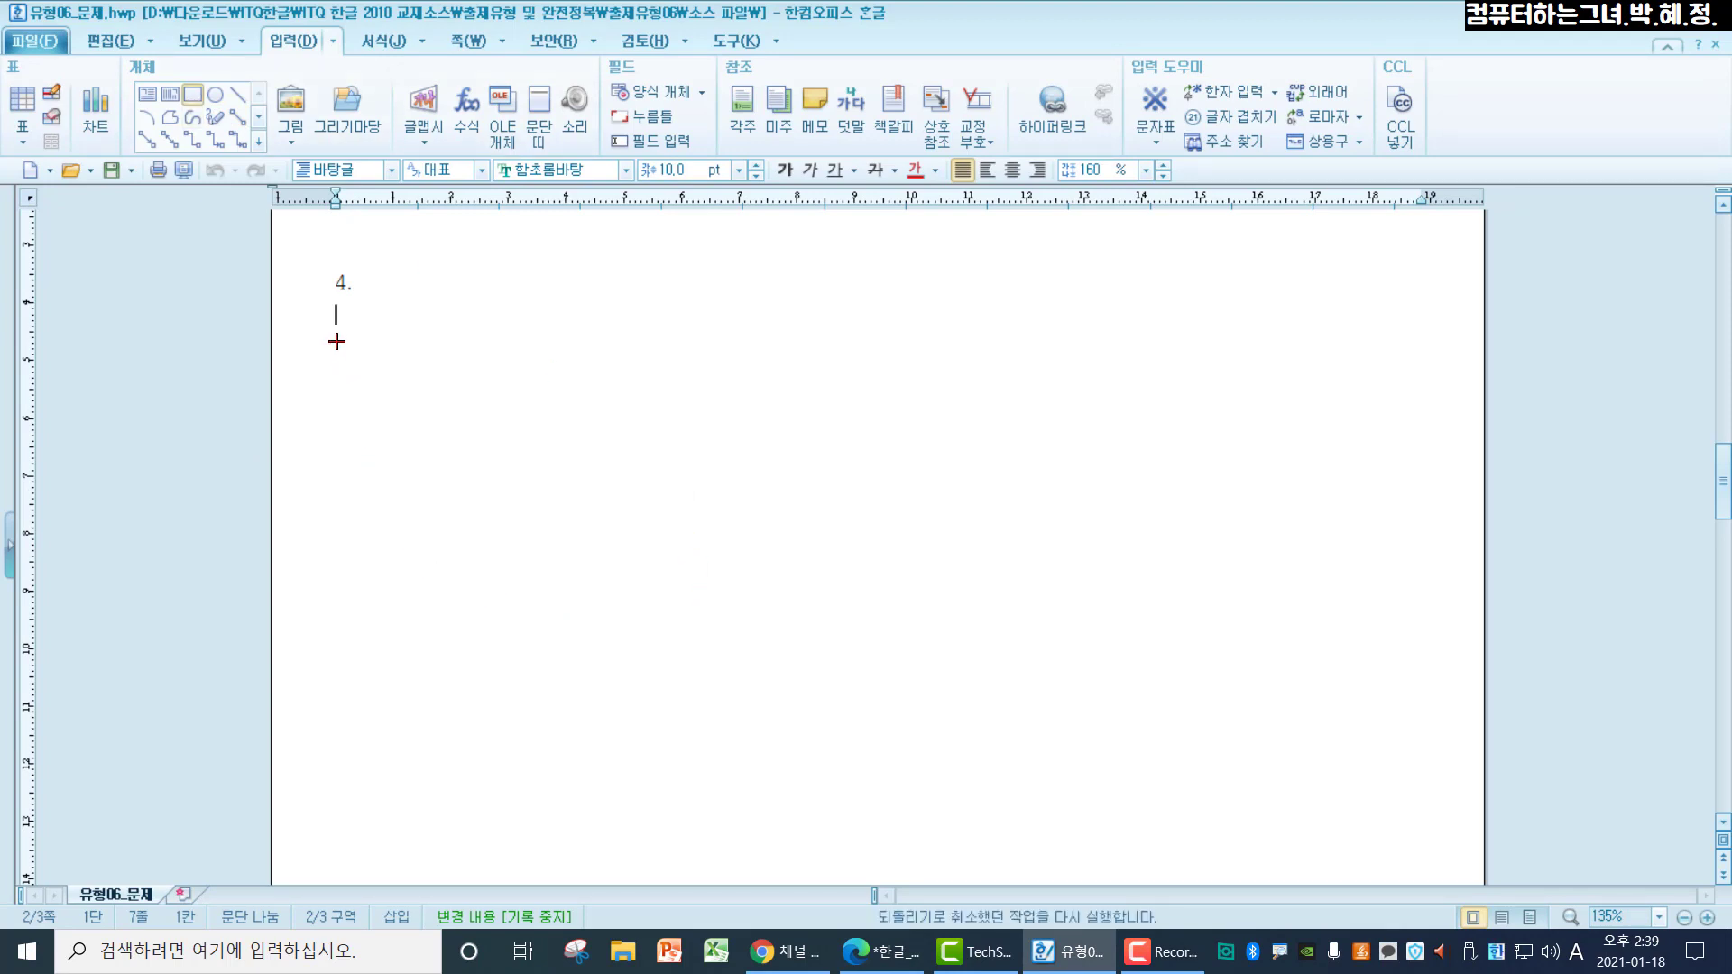
{"action": "left_click_drag", "start_coordinate": [371, 336], "coordinate": [955, 753]}
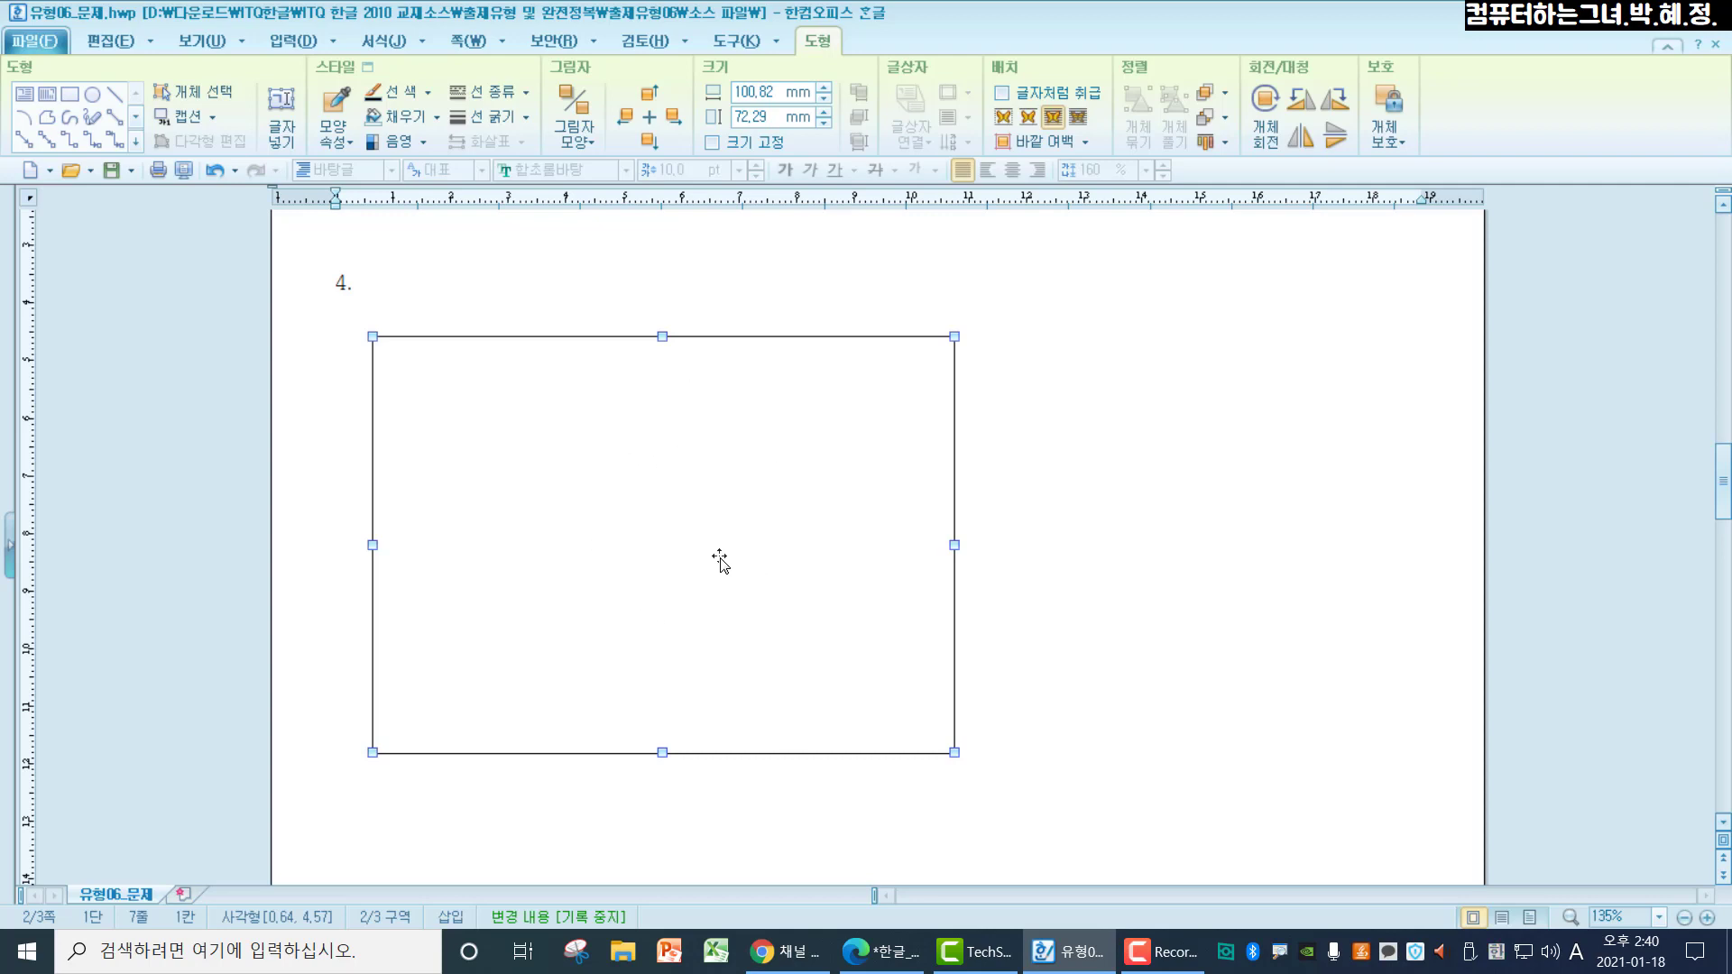
Set the rectangle's width to 110 mm and height to 150 mm, and lock its size (크기 고정)
{"action": "double_click", "coordinate": [720, 560]}
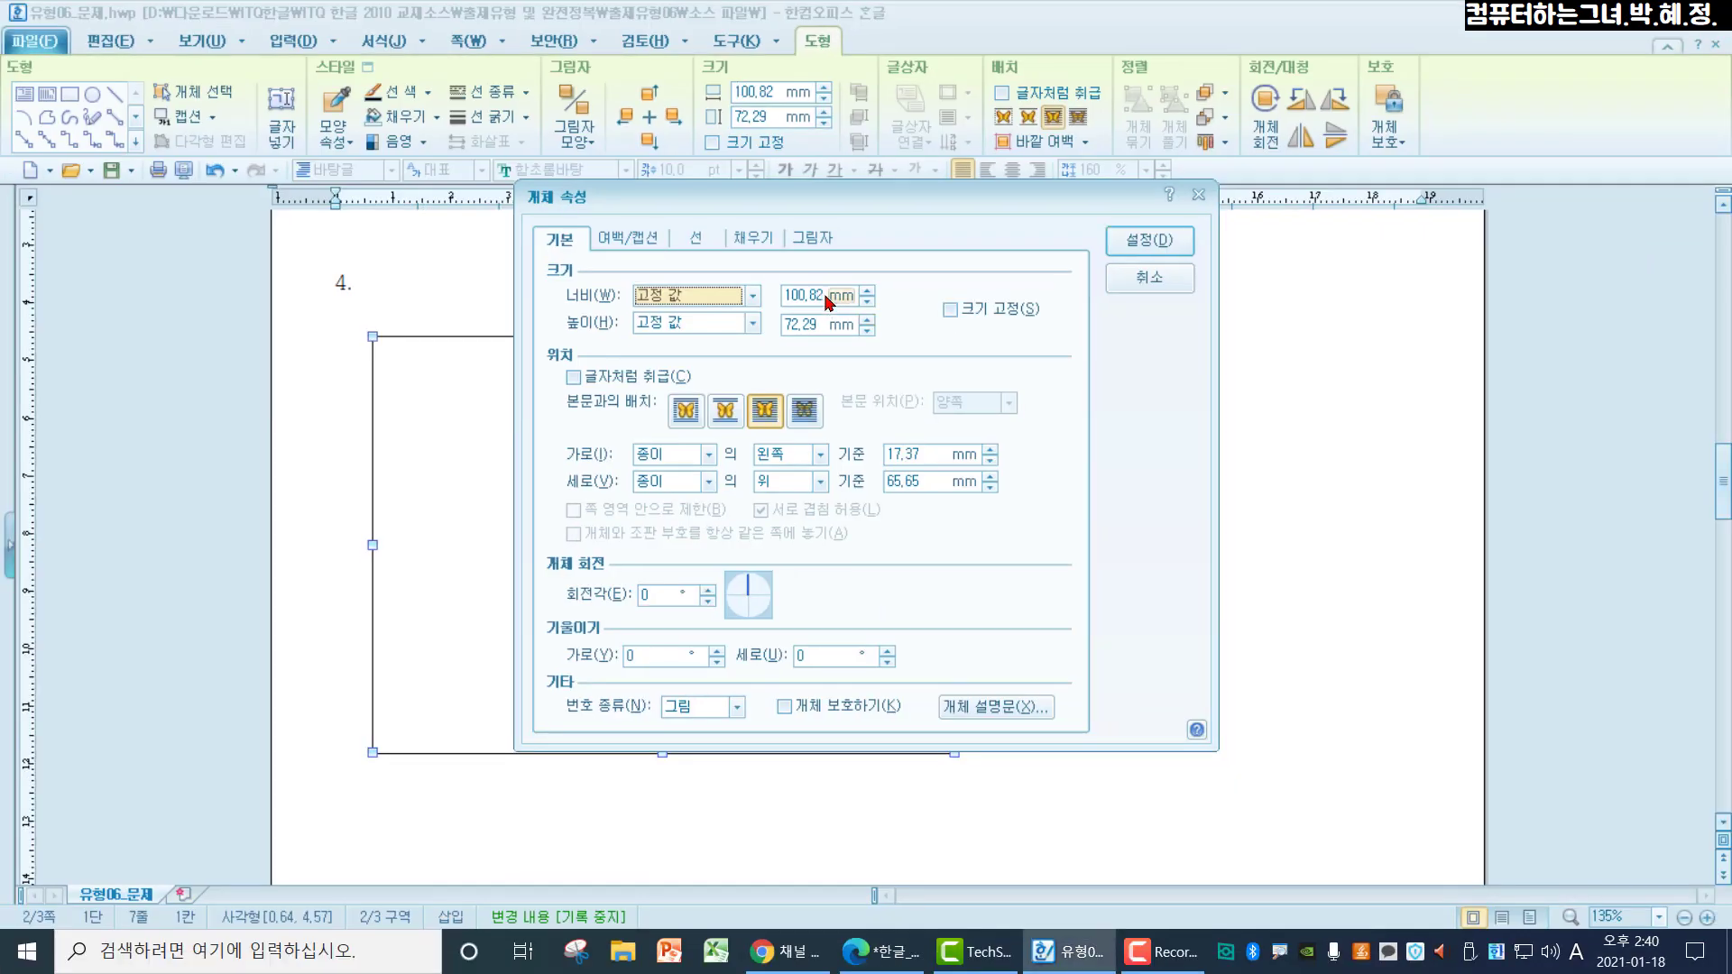
{"action": "left_click", "coordinate": [761, 440]}
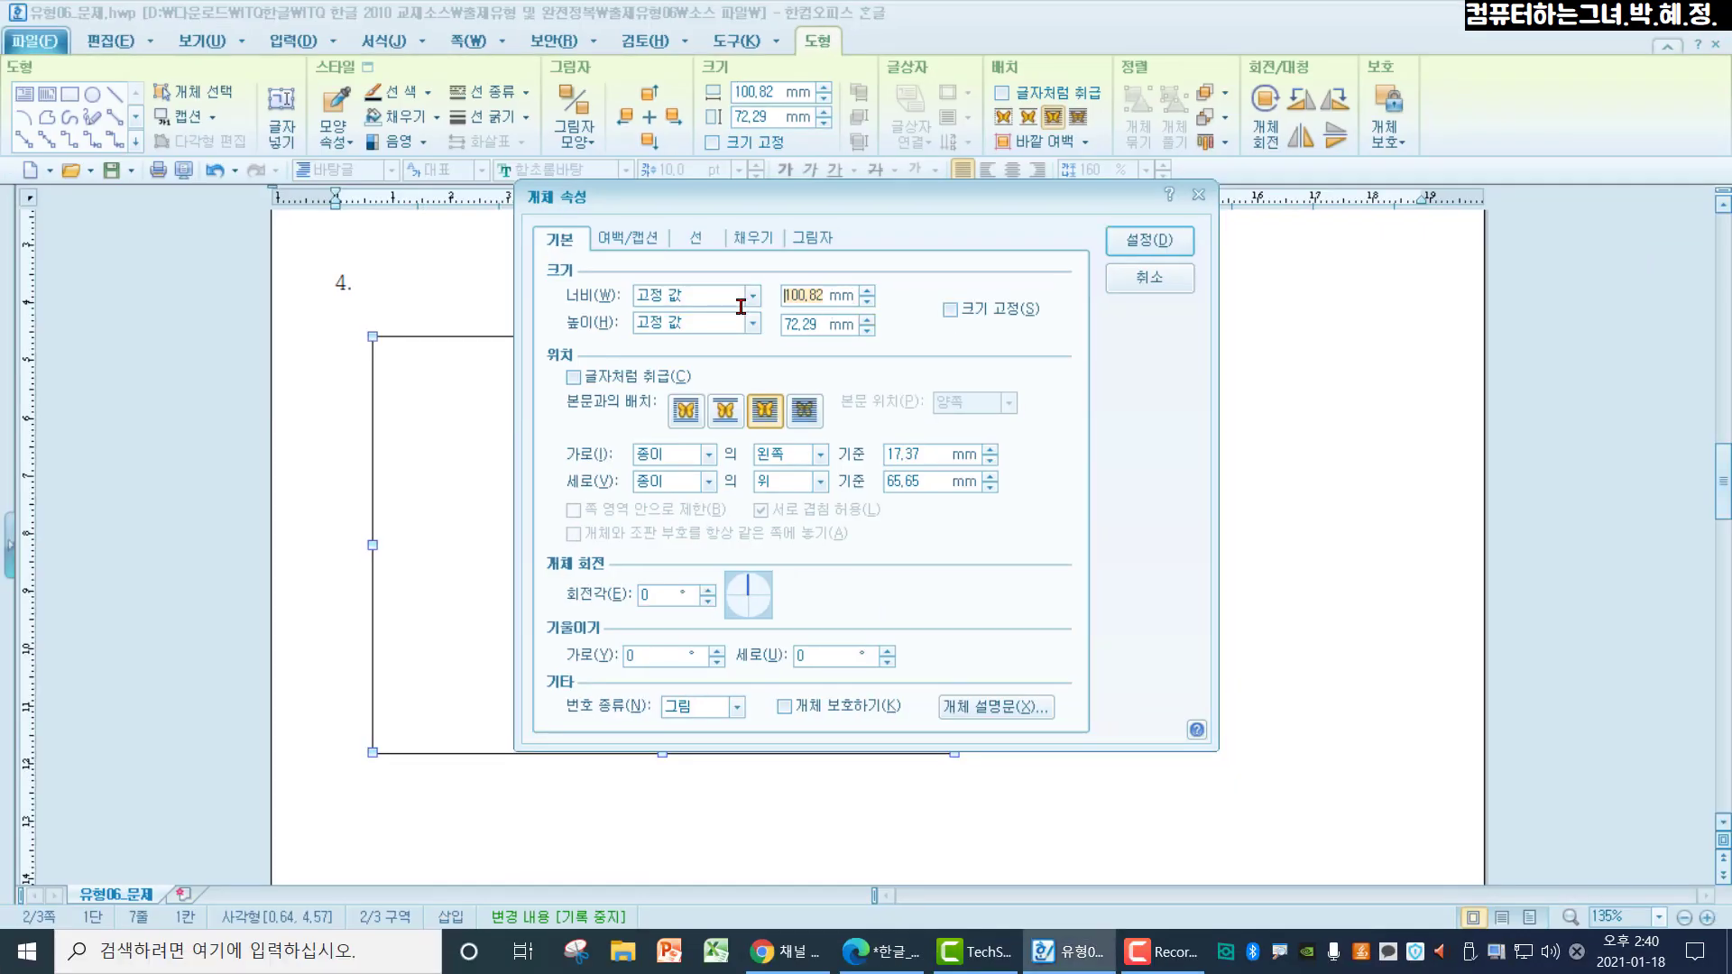
{"action": "type", "text": "110"}
{"action": "double_click", "coordinate": [795, 324]}
{"action": "type", "text": "150"}
{"action": "left_click", "coordinate": [951, 310]}
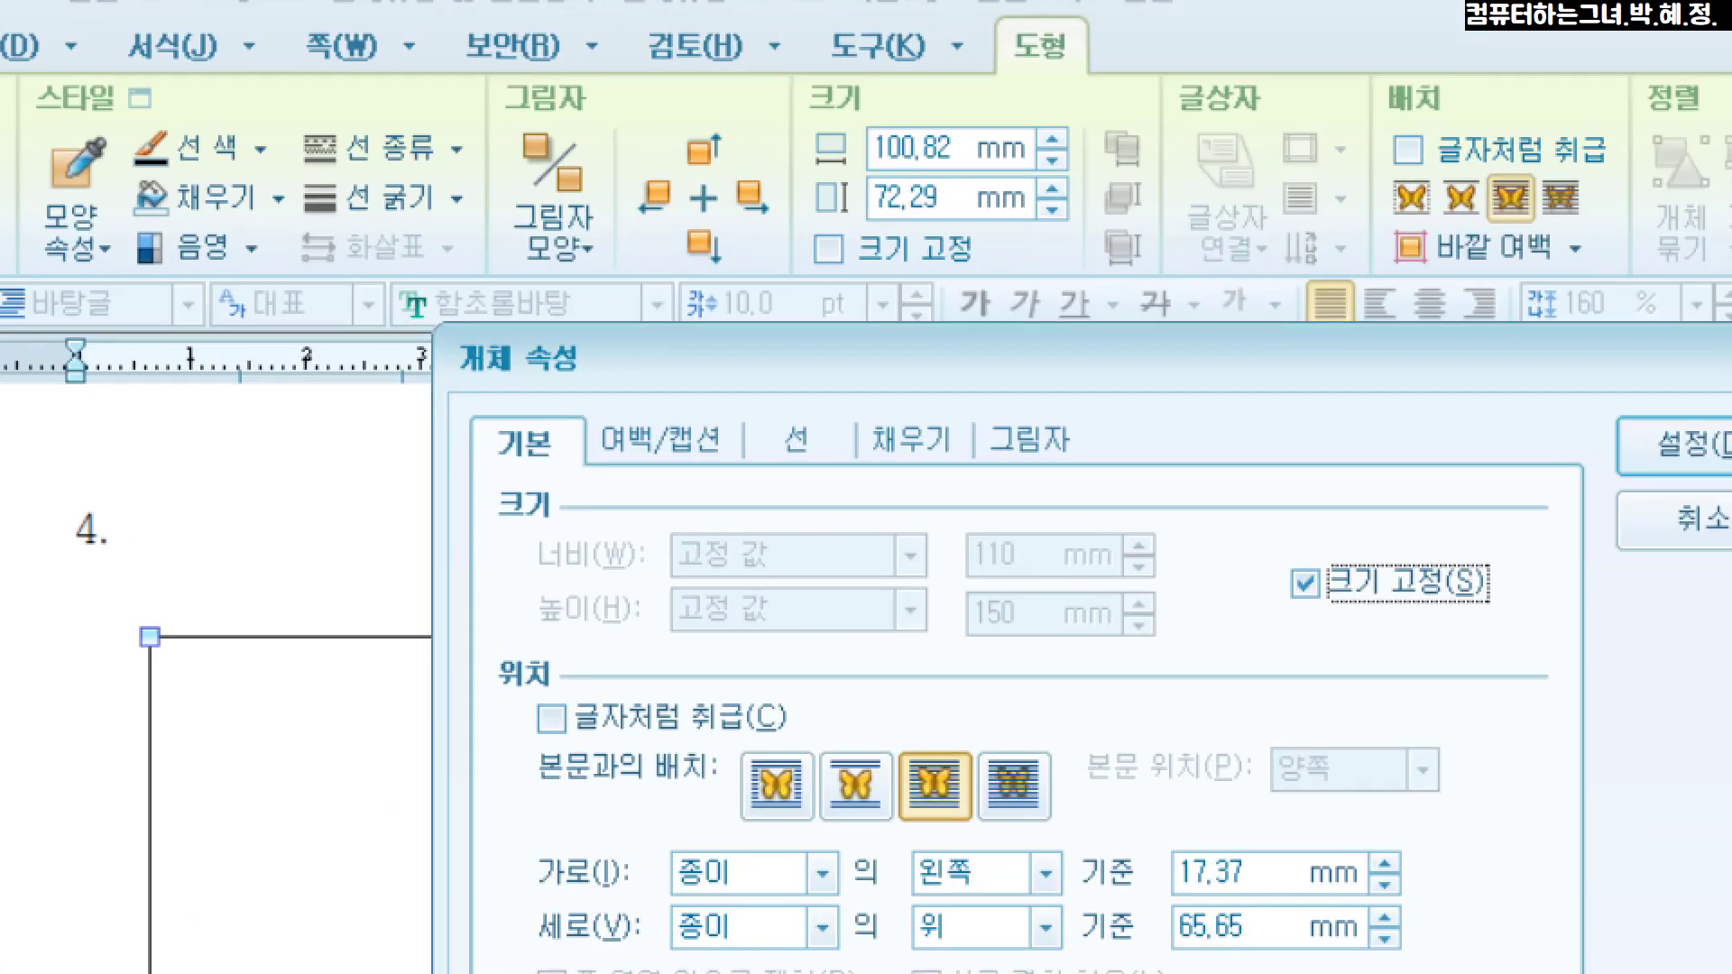
{"action": "mouse_move", "coordinate": [756, 377]}
{"action": "left_mouse_down"}
{"action": "mouse_move", "coordinate": [790, 504]}
{"action": "mouse_move", "coordinate": [840, 509]}
{"action": "left_mouse_up"}
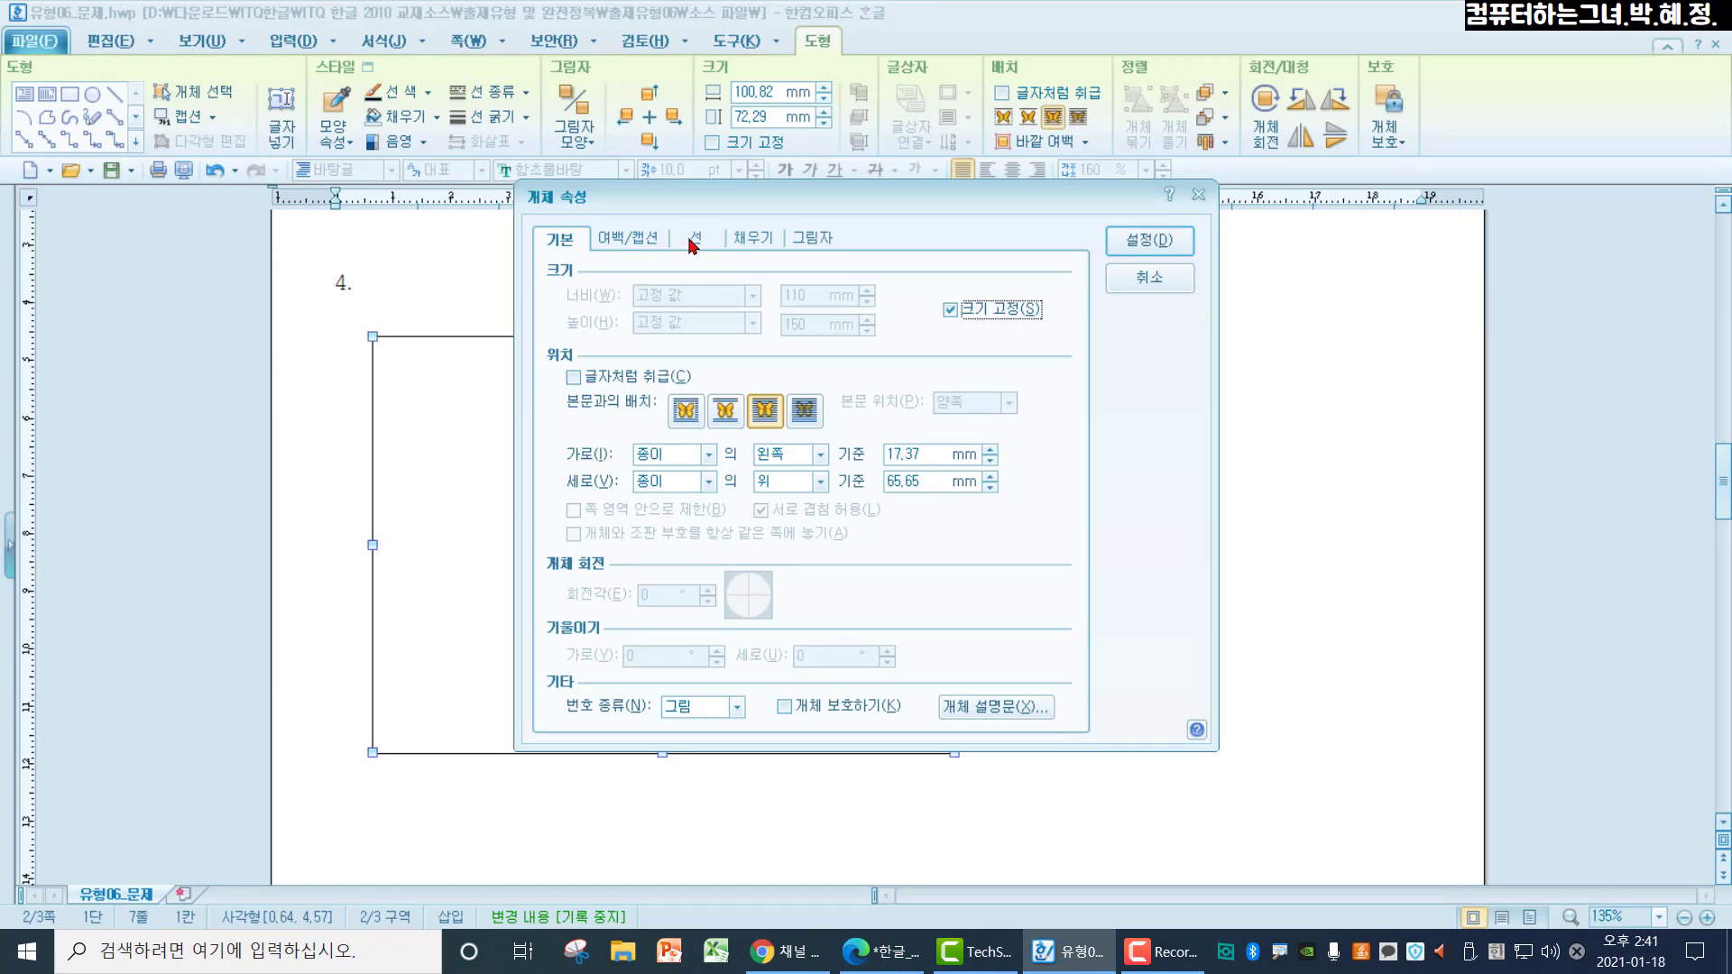
Give the rectangle rounded corners (둥근 모양)
{"action": "left_click", "coordinate": [692, 239]}
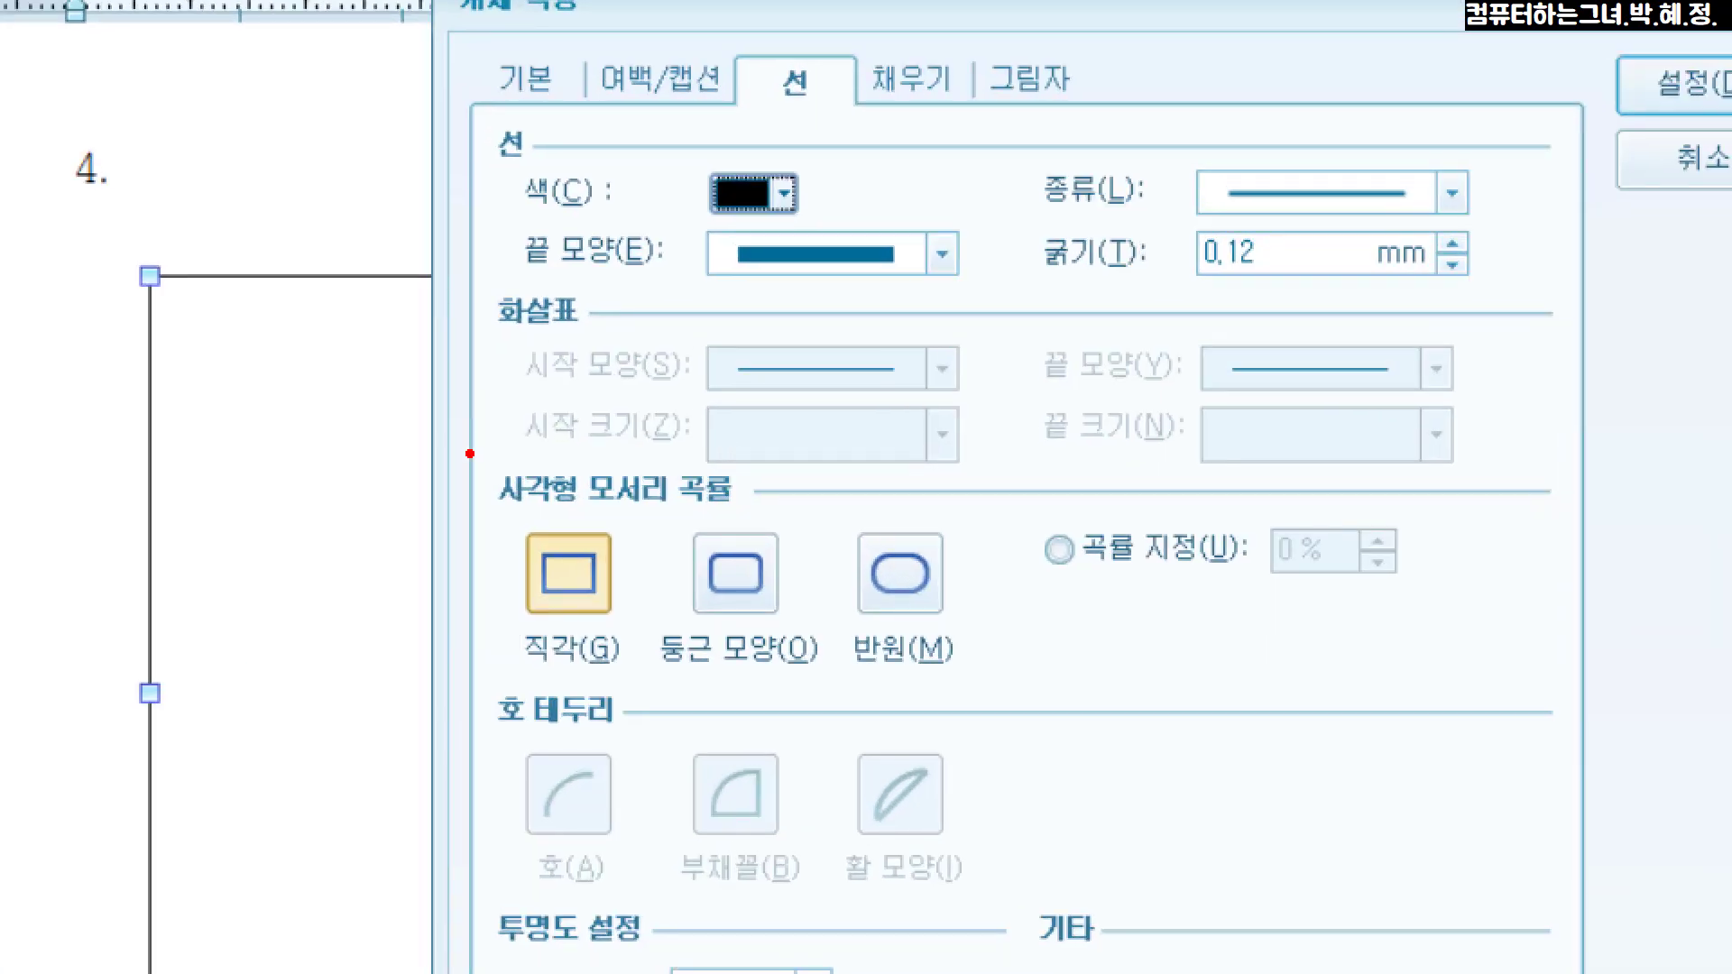
{"action": "mouse_move", "coordinate": [480, 453]}
{"action": "left_mouse_down"}
{"action": "mouse_move", "coordinate": [621, 515]}
{"action": "mouse_move", "coordinate": [753, 506]}
{"action": "left_mouse_up"}
{"action": "mouse_move", "coordinate": [646, 516]}
{"action": "left_mouse_down"}
{"action": "mouse_move", "coordinate": [735, 629]}
{"action": "mouse_move", "coordinate": [838, 690]}
{"action": "left_mouse_up"}
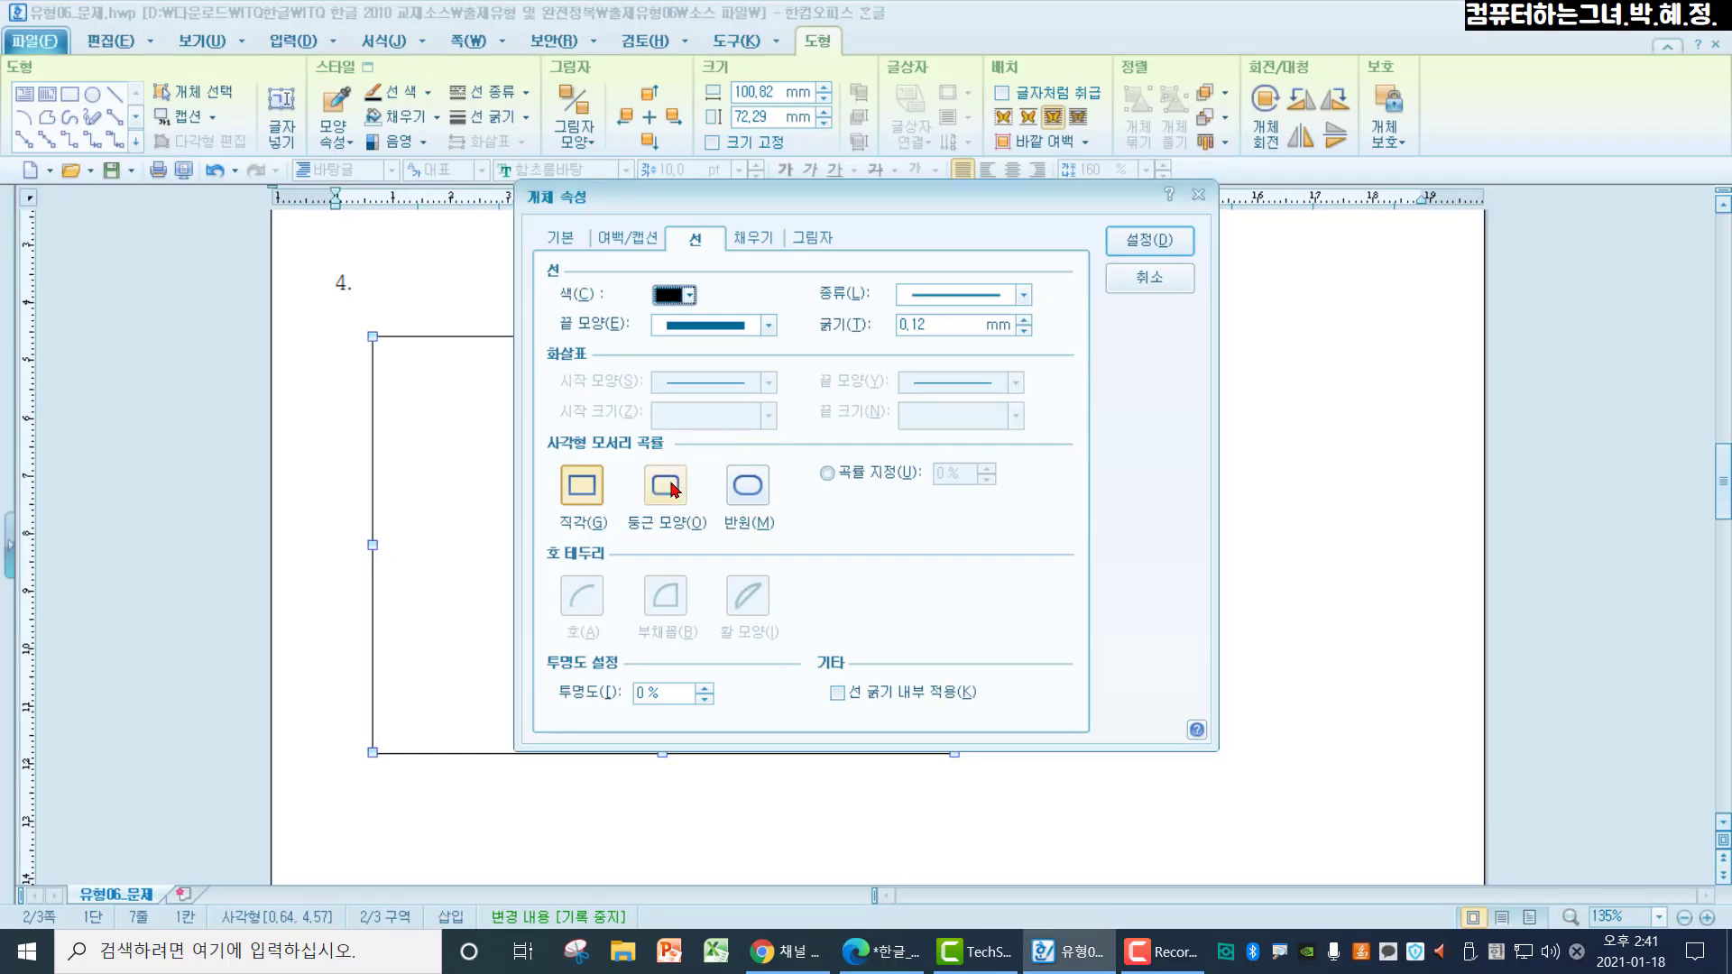
{"action": "left_click", "coordinate": [747, 582]}
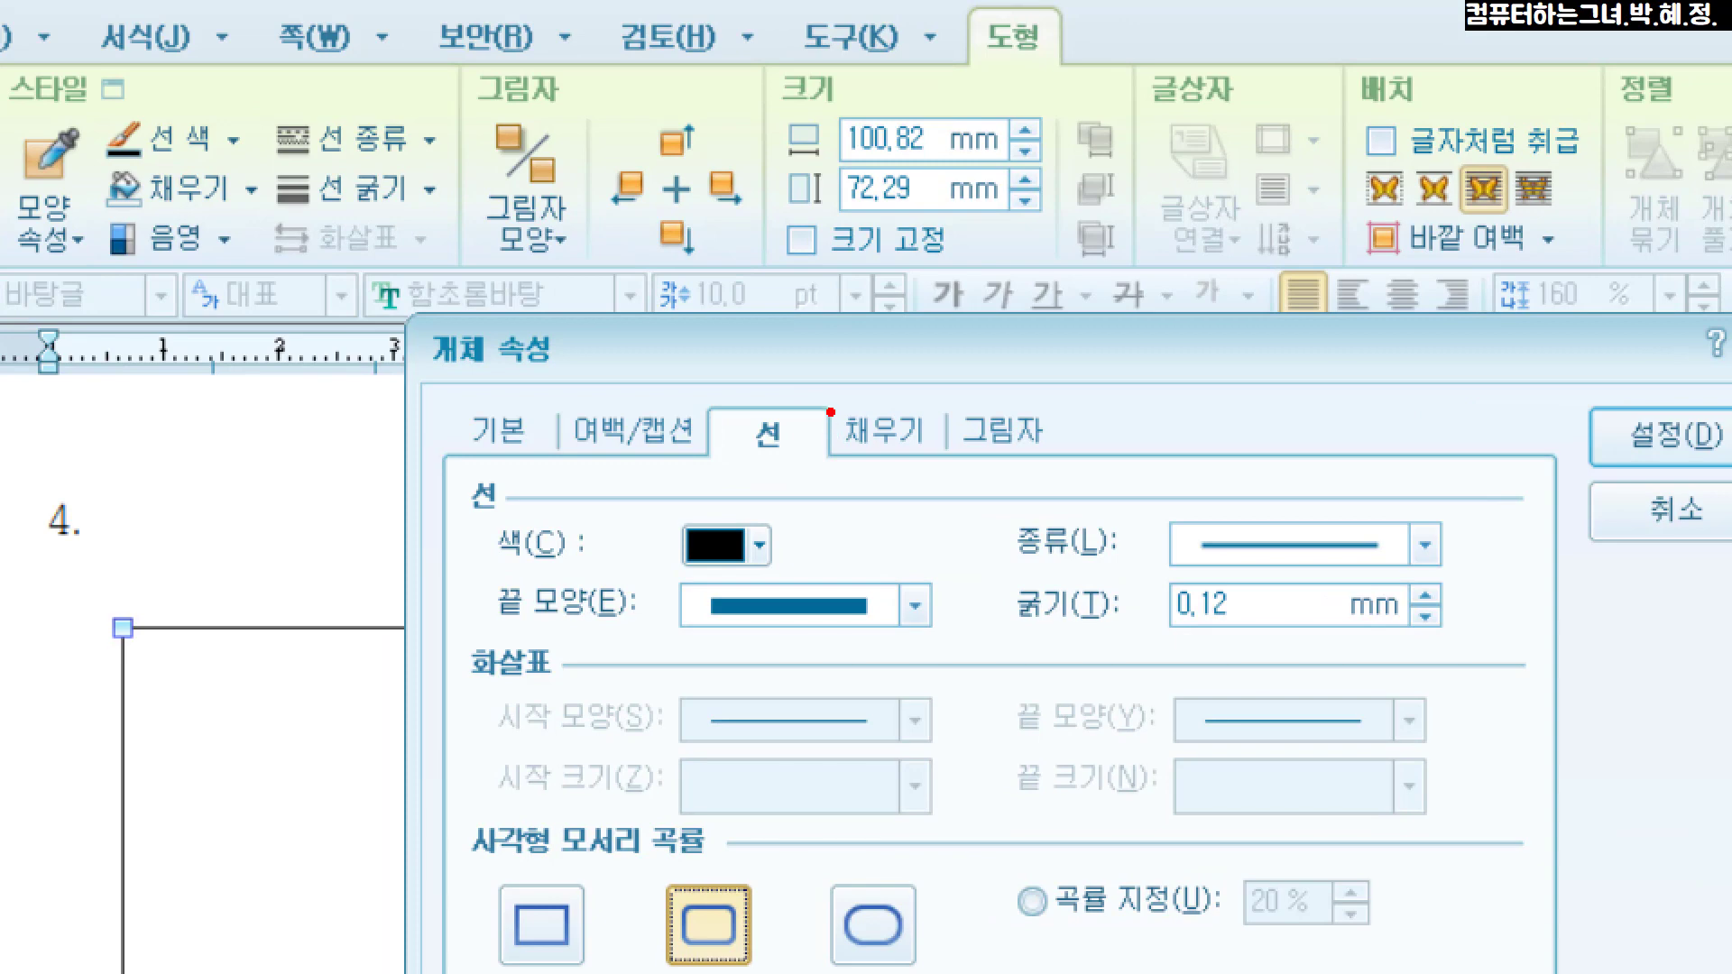
{"action": "mouse_move", "coordinate": [845, 261]}
{"action": "left_mouse_down"}
{"action": "mouse_move", "coordinate": [858, 303]}
{"action": "mouse_move", "coordinate": [916, 315]}
{"action": "left_mouse_up"}
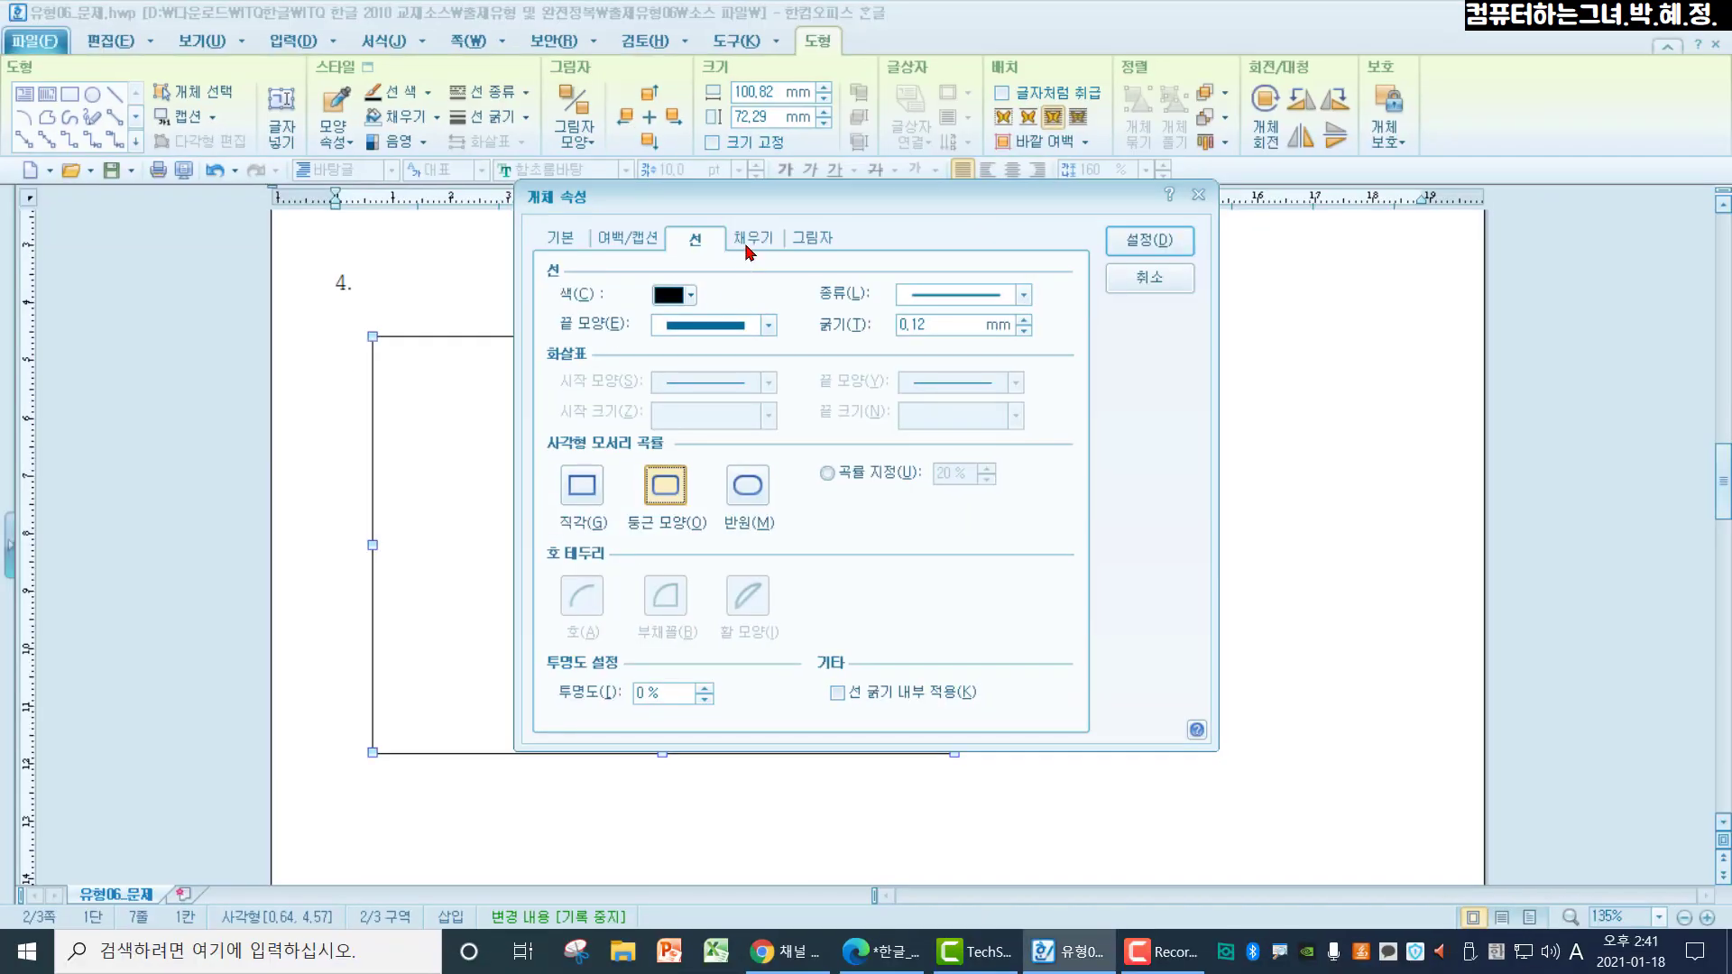
Fill the rectangle with a solid light blue face color and apply the object properties
{"action": "left_click", "coordinate": [886, 431]}
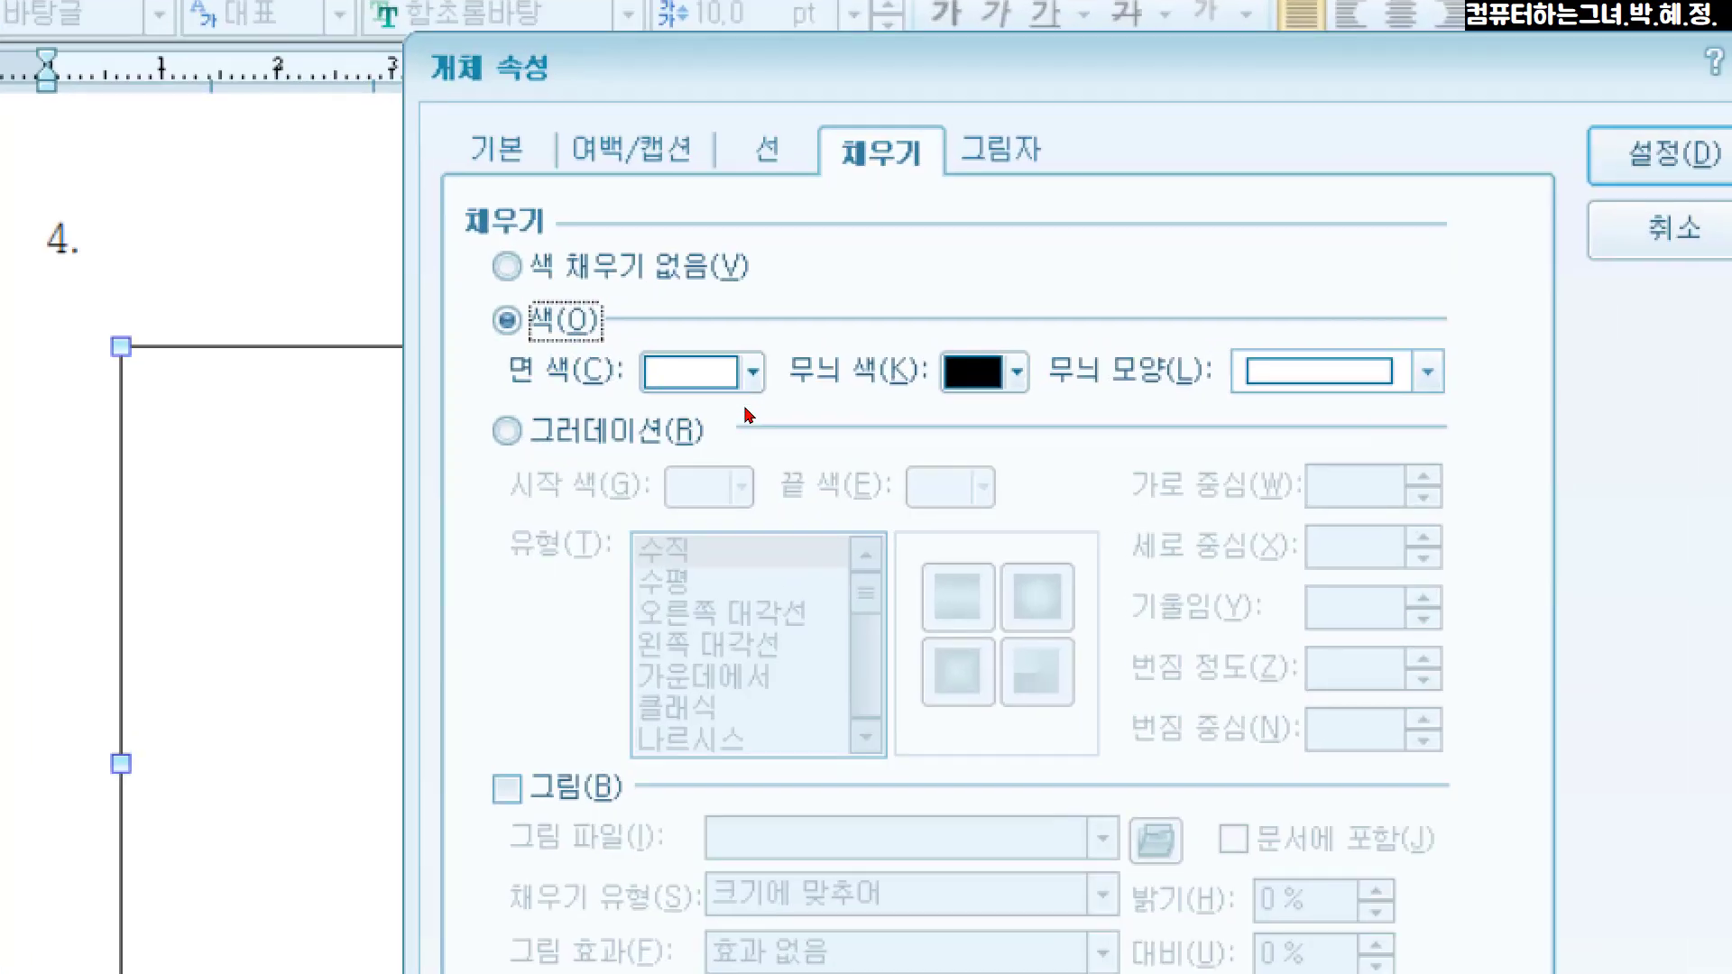
{"action": "left_click_drag", "start_coordinate": [702, 320], "coordinate": [792, 430]}
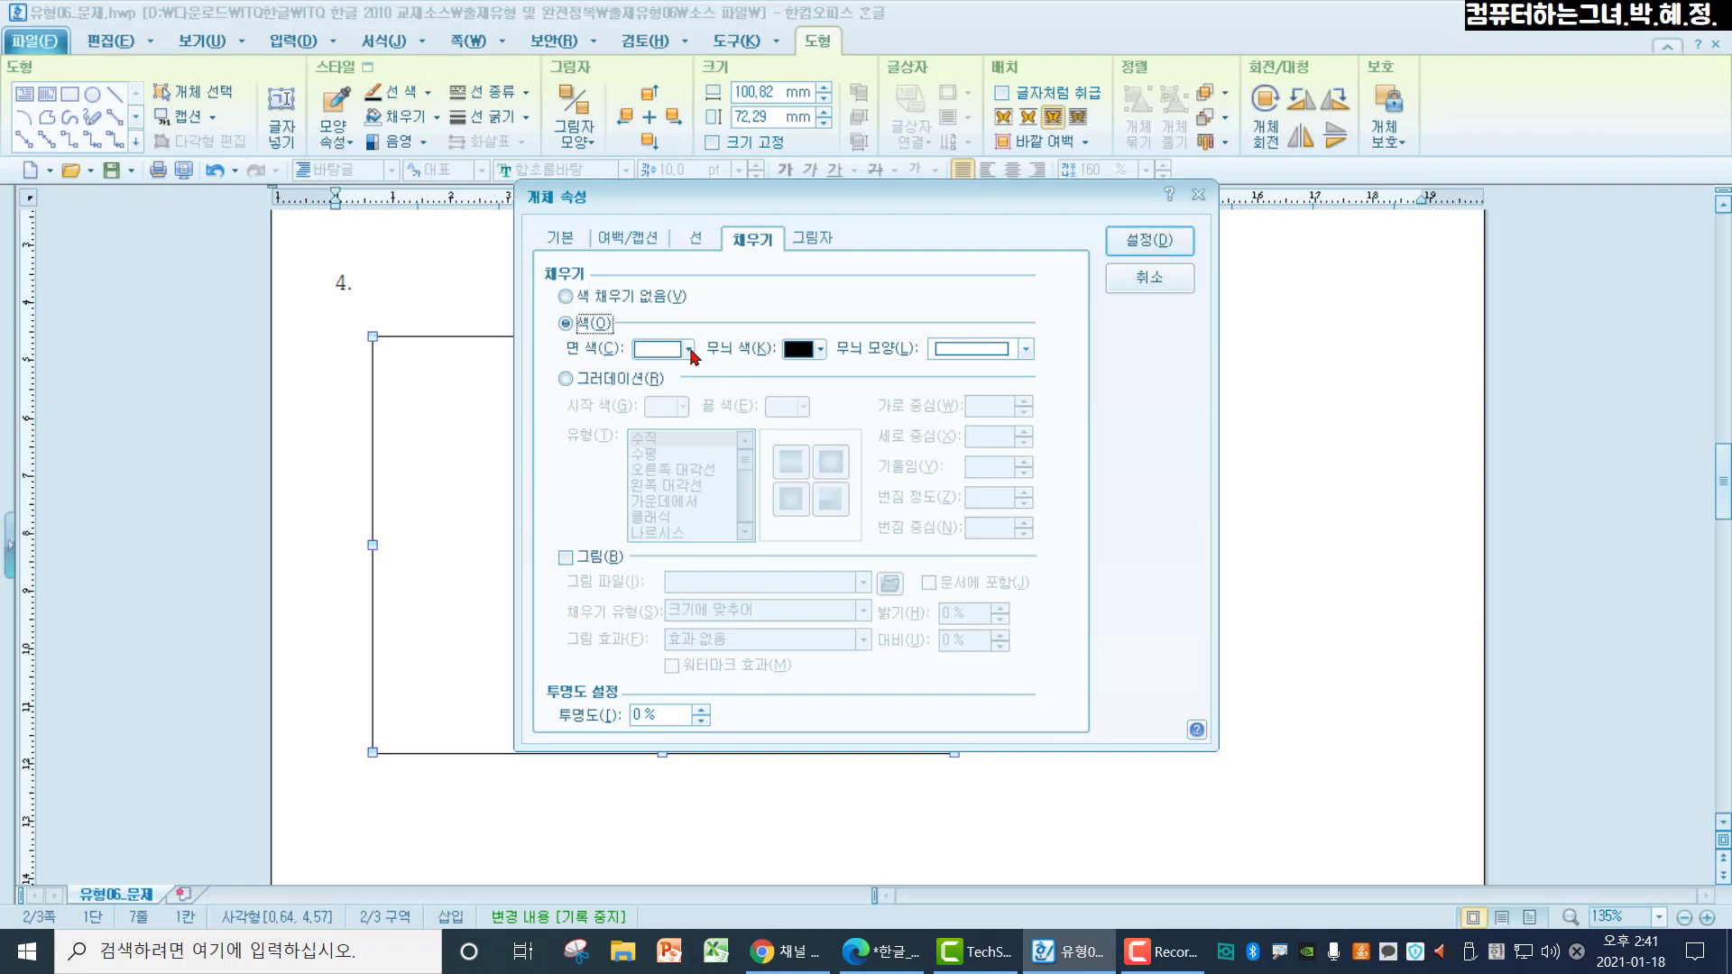
{"action": "left_click", "coordinate": [688, 350]}
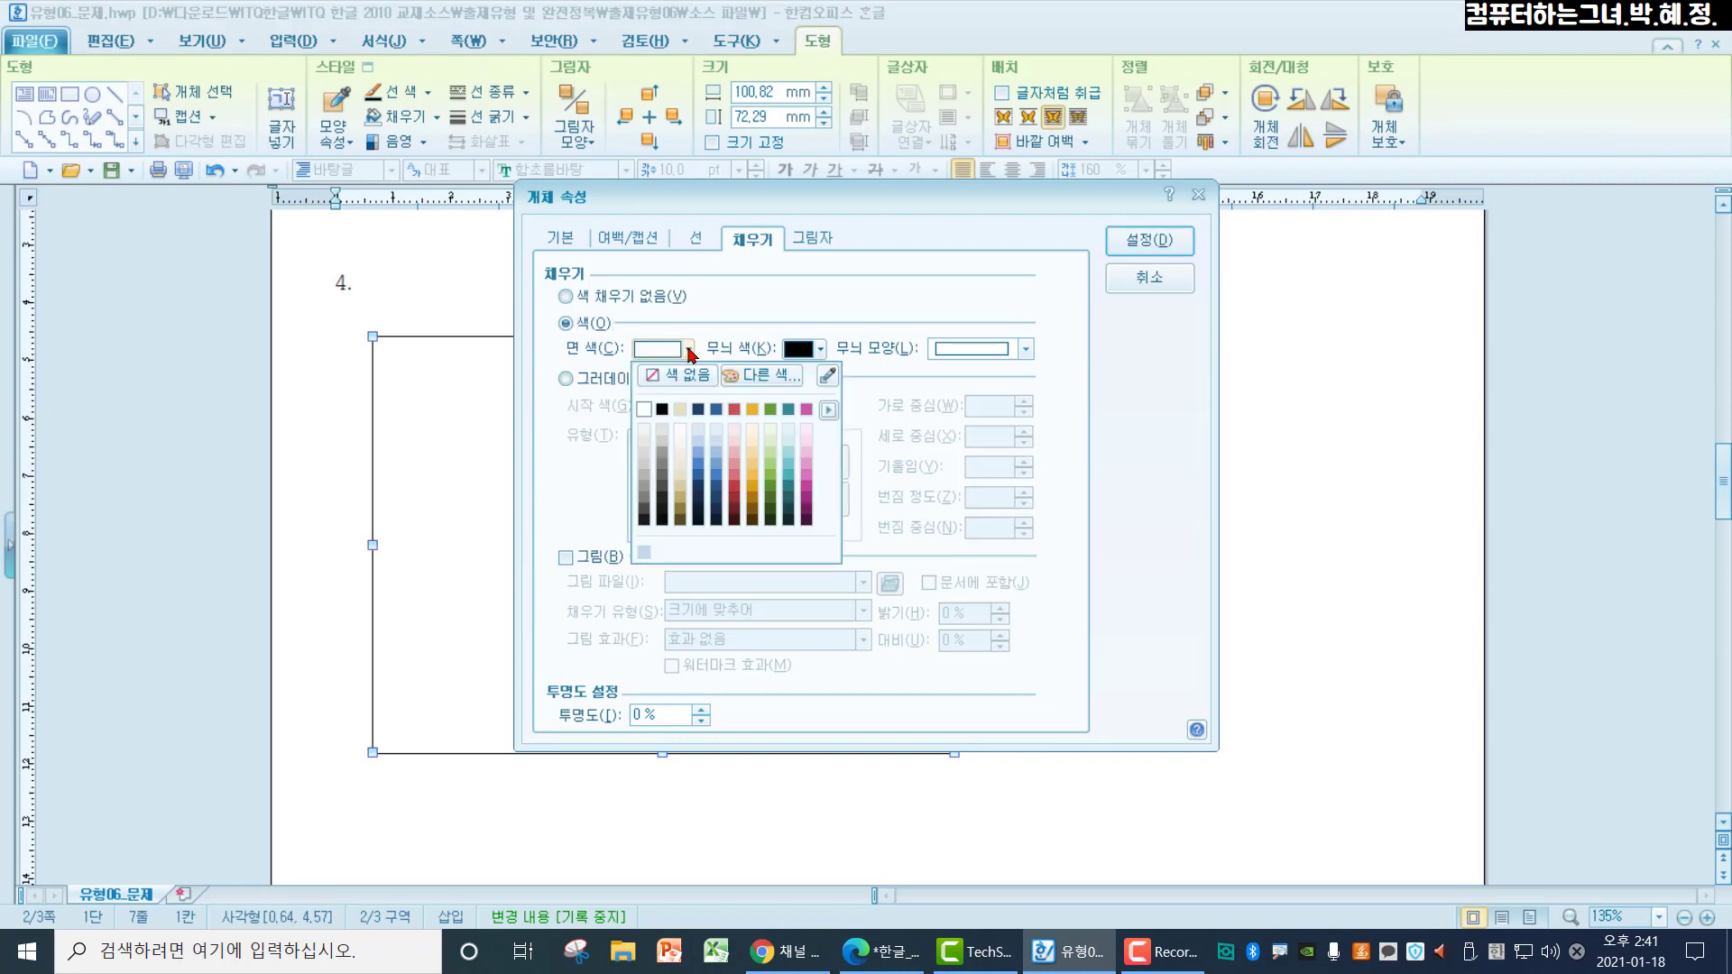
{"action": "left_click", "coordinate": [698, 446]}
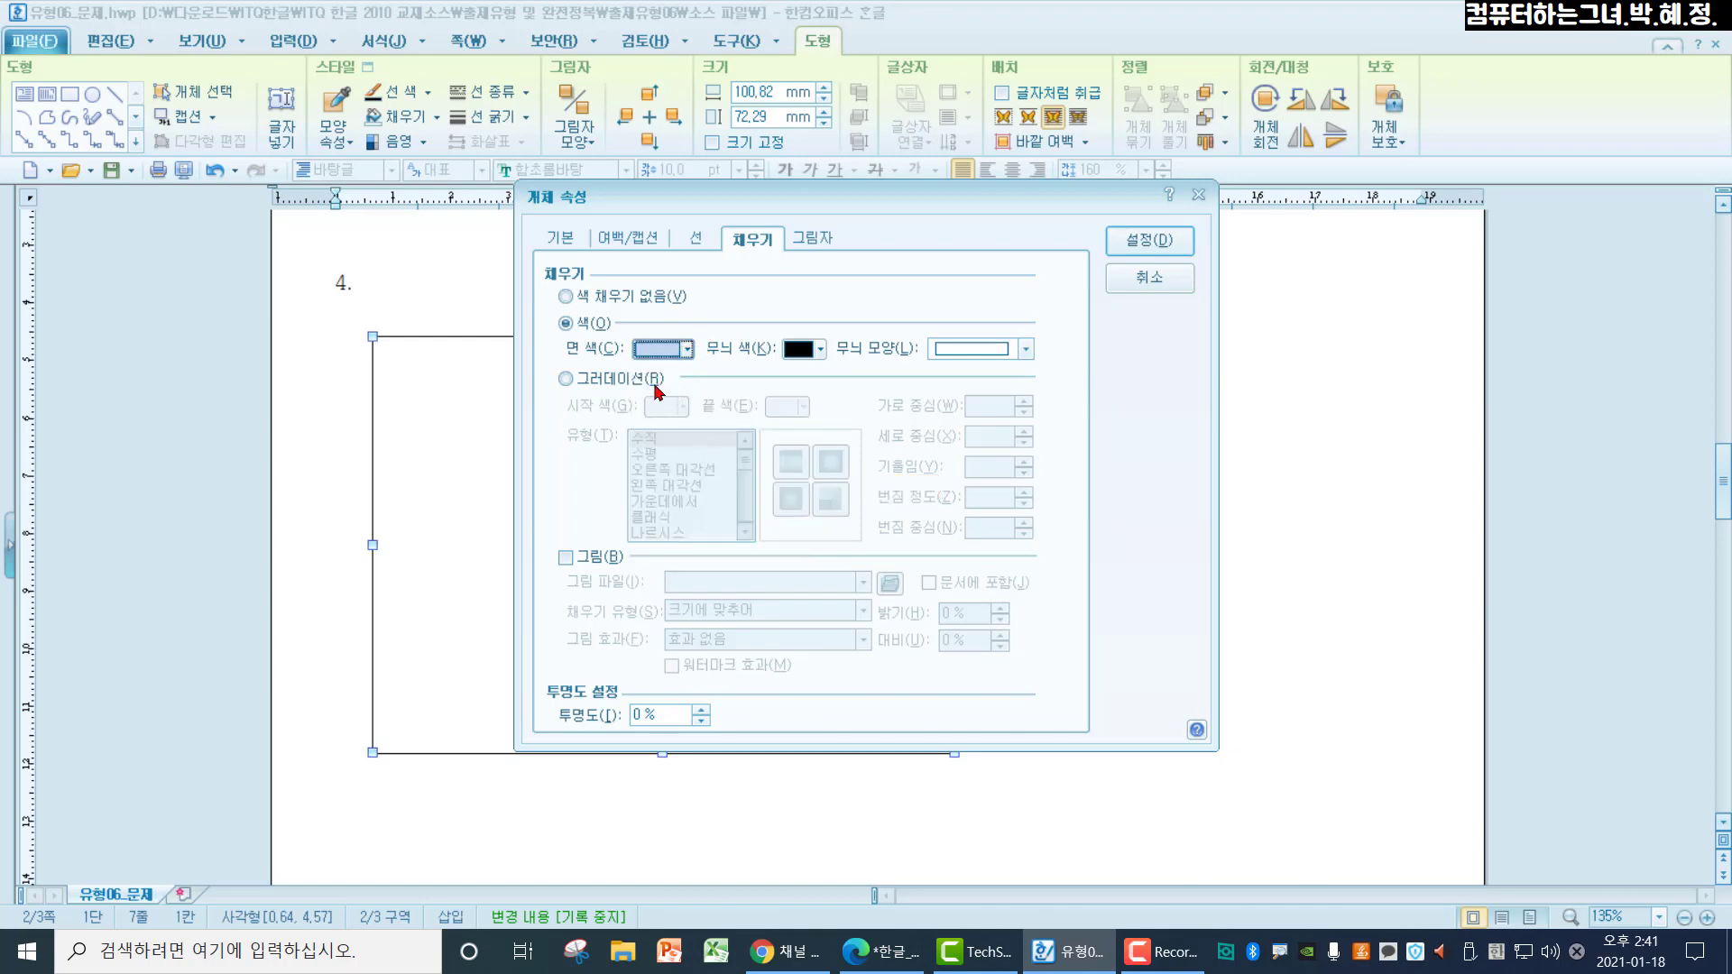
{"action": "left_click", "coordinate": [1135, 240]}
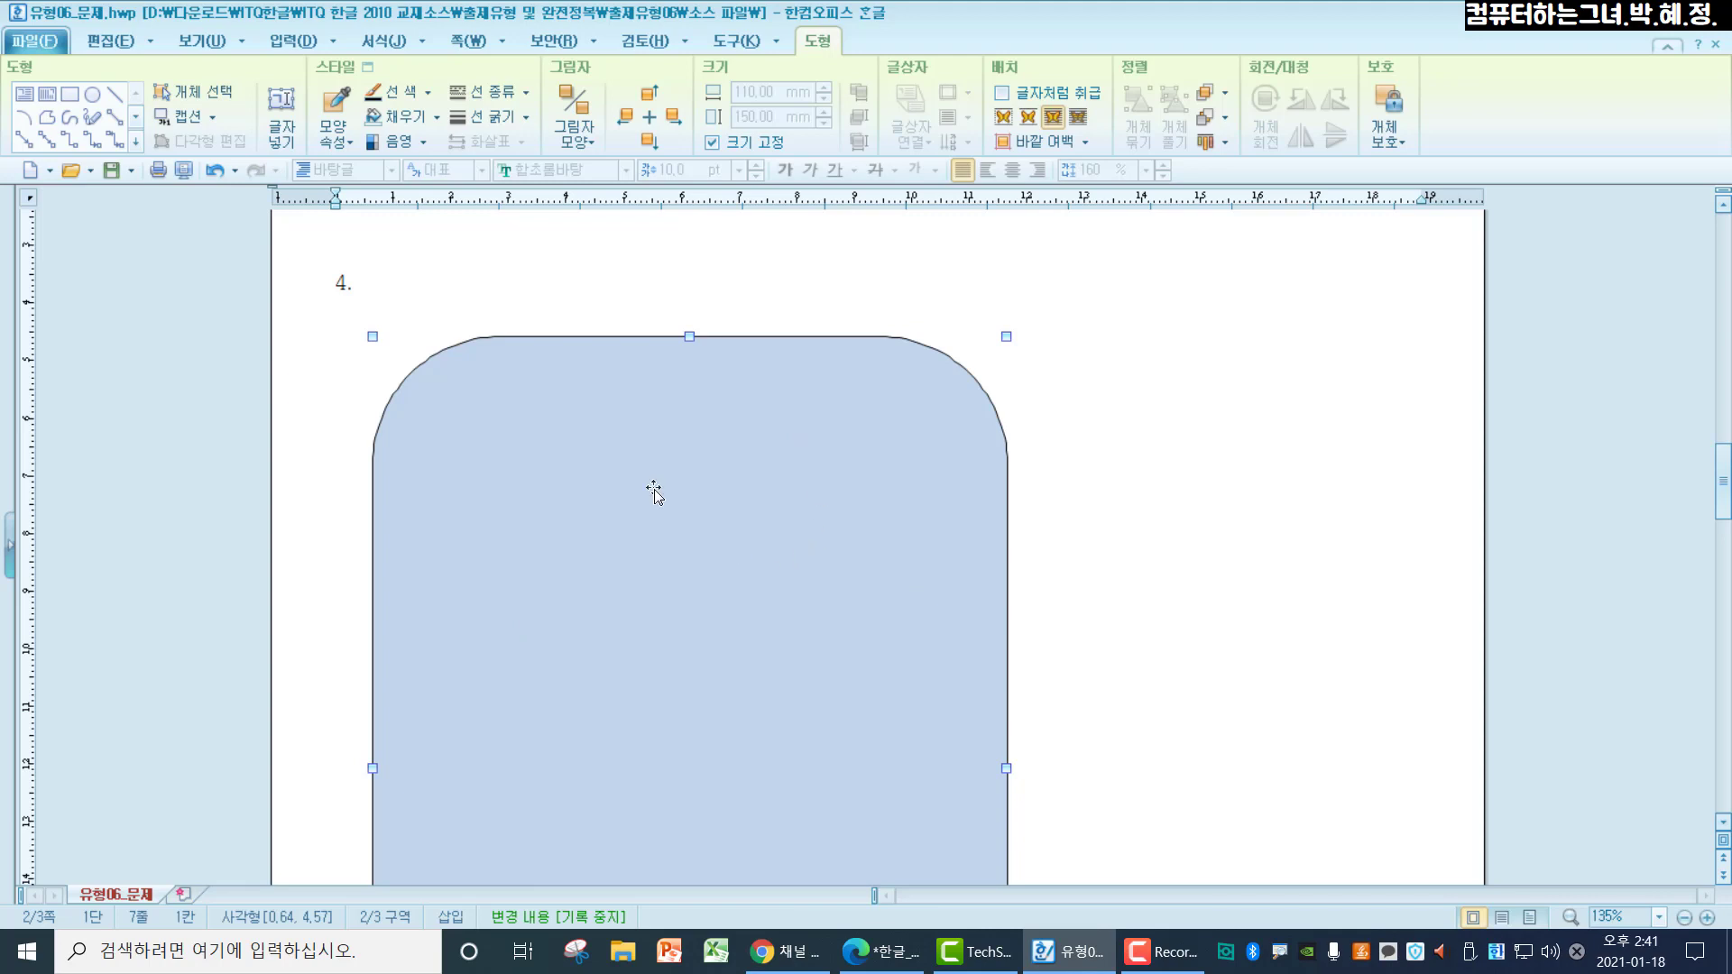
Move the blue rounded rectangle horizontally toward the middle of the page and deselect it
{"action": "left_click_drag", "start_coordinate": [661, 499], "coordinate": [820, 492]}
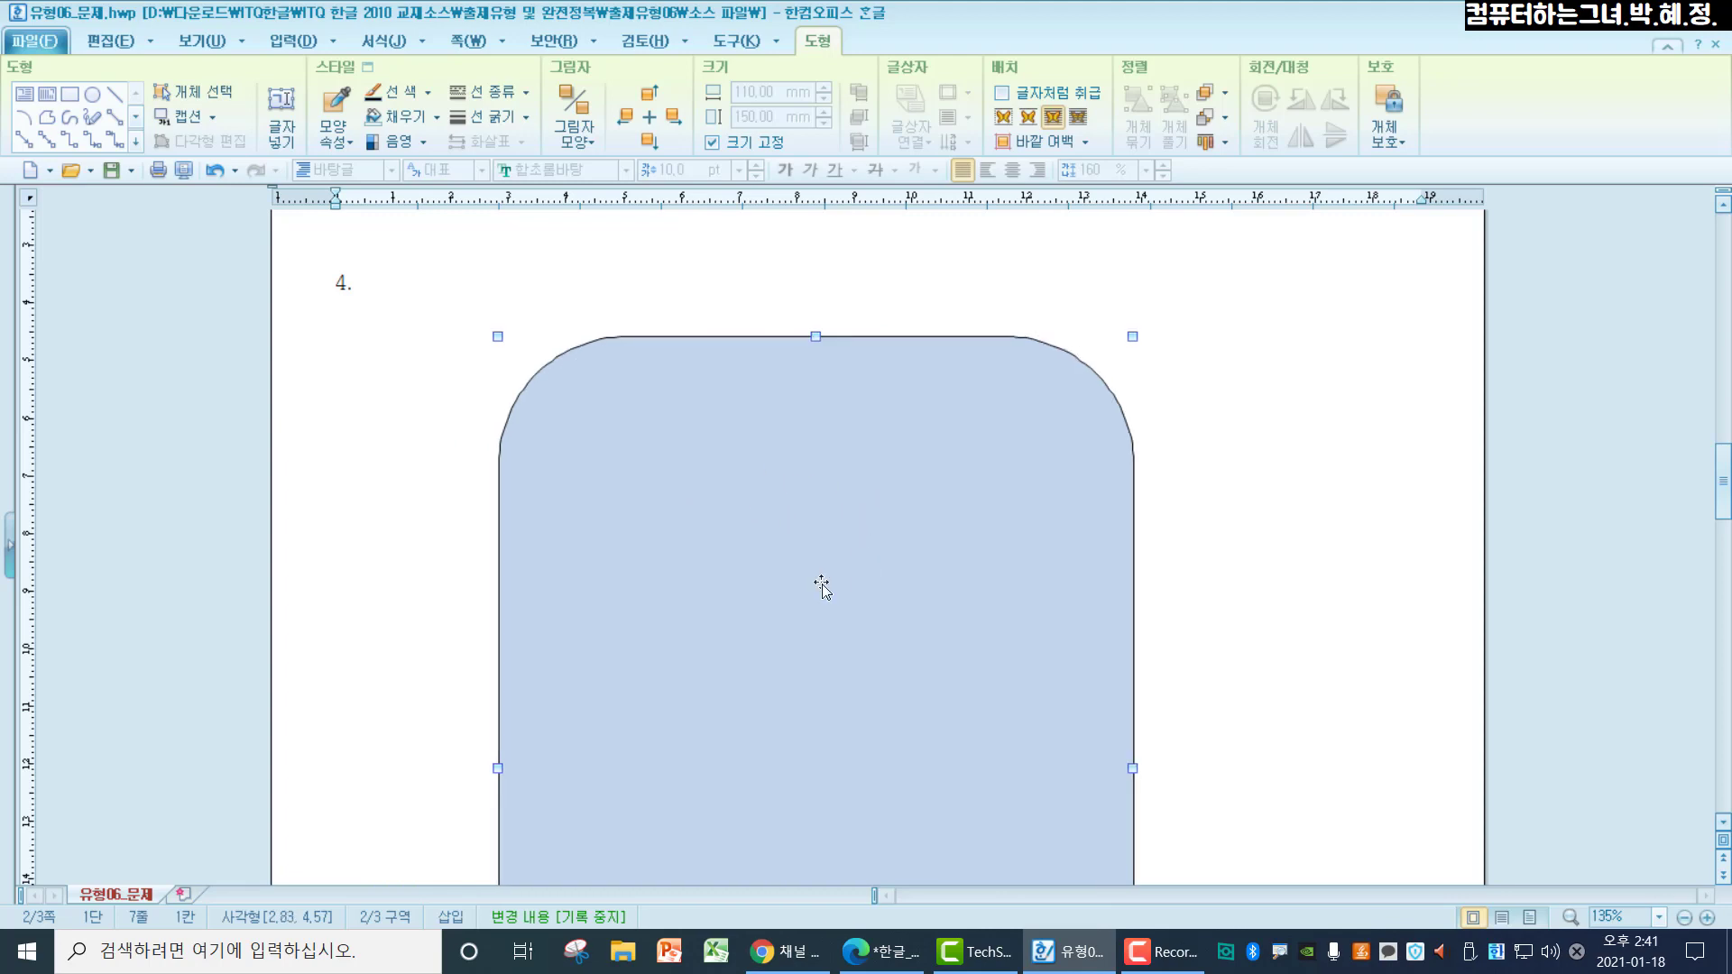
{"action": "key", "text": "Escape"}
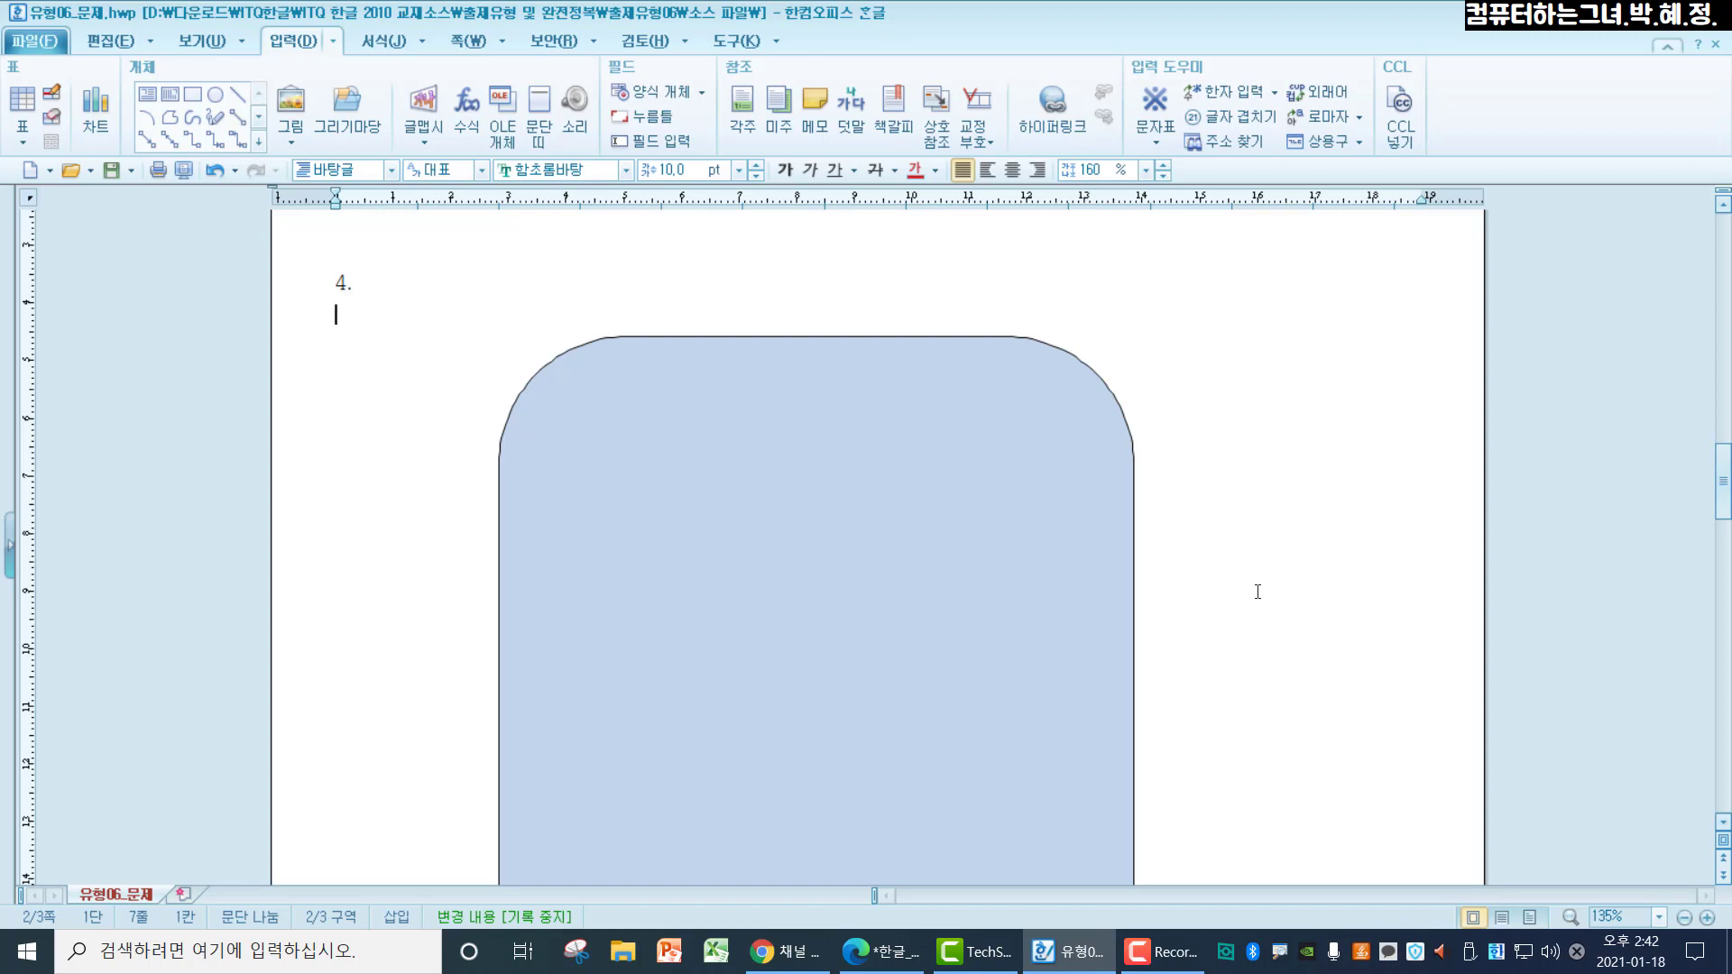
{"action": "scroll", "coordinate": [1258, 592], "scroll_direction": "down", "scroll_amount": 1}
{"action": "scroll", "coordinate": [1258, 592], "scroll_direction": "up", "scroll_amount": 1}
Draw a second rectangle about 134 mm wide and 42 mm high across the blue shape
{"action": "left_click", "coordinate": [258, 142]}
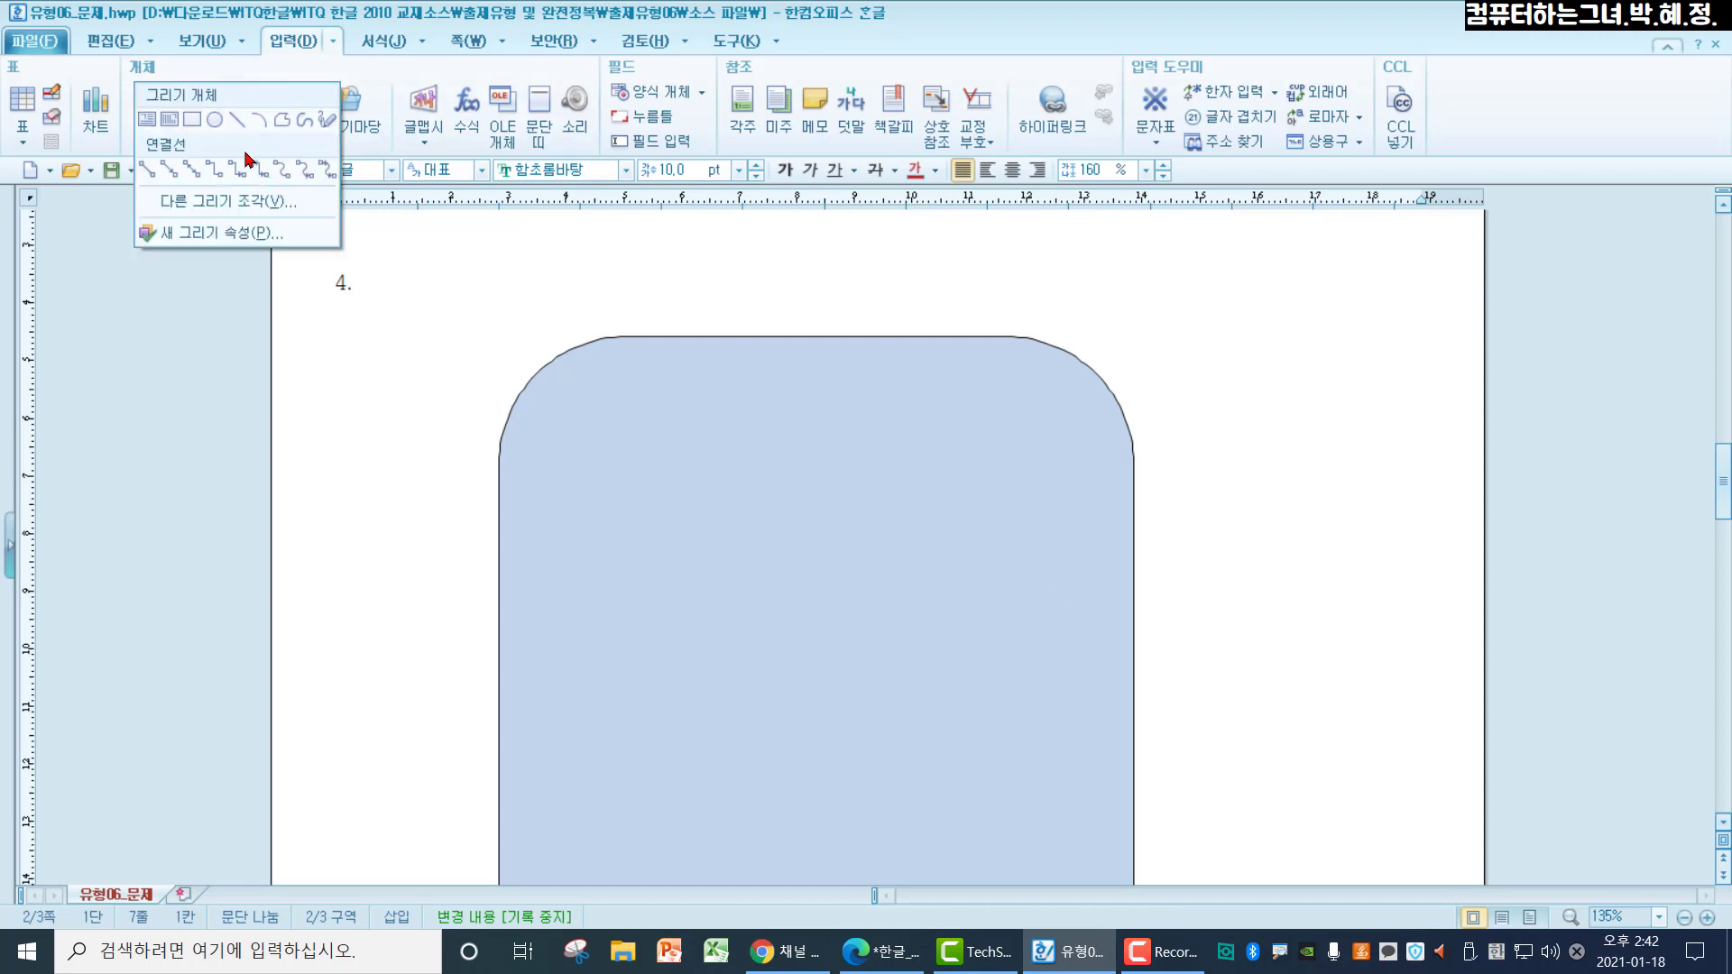
{"action": "left_click", "coordinate": [191, 119]}
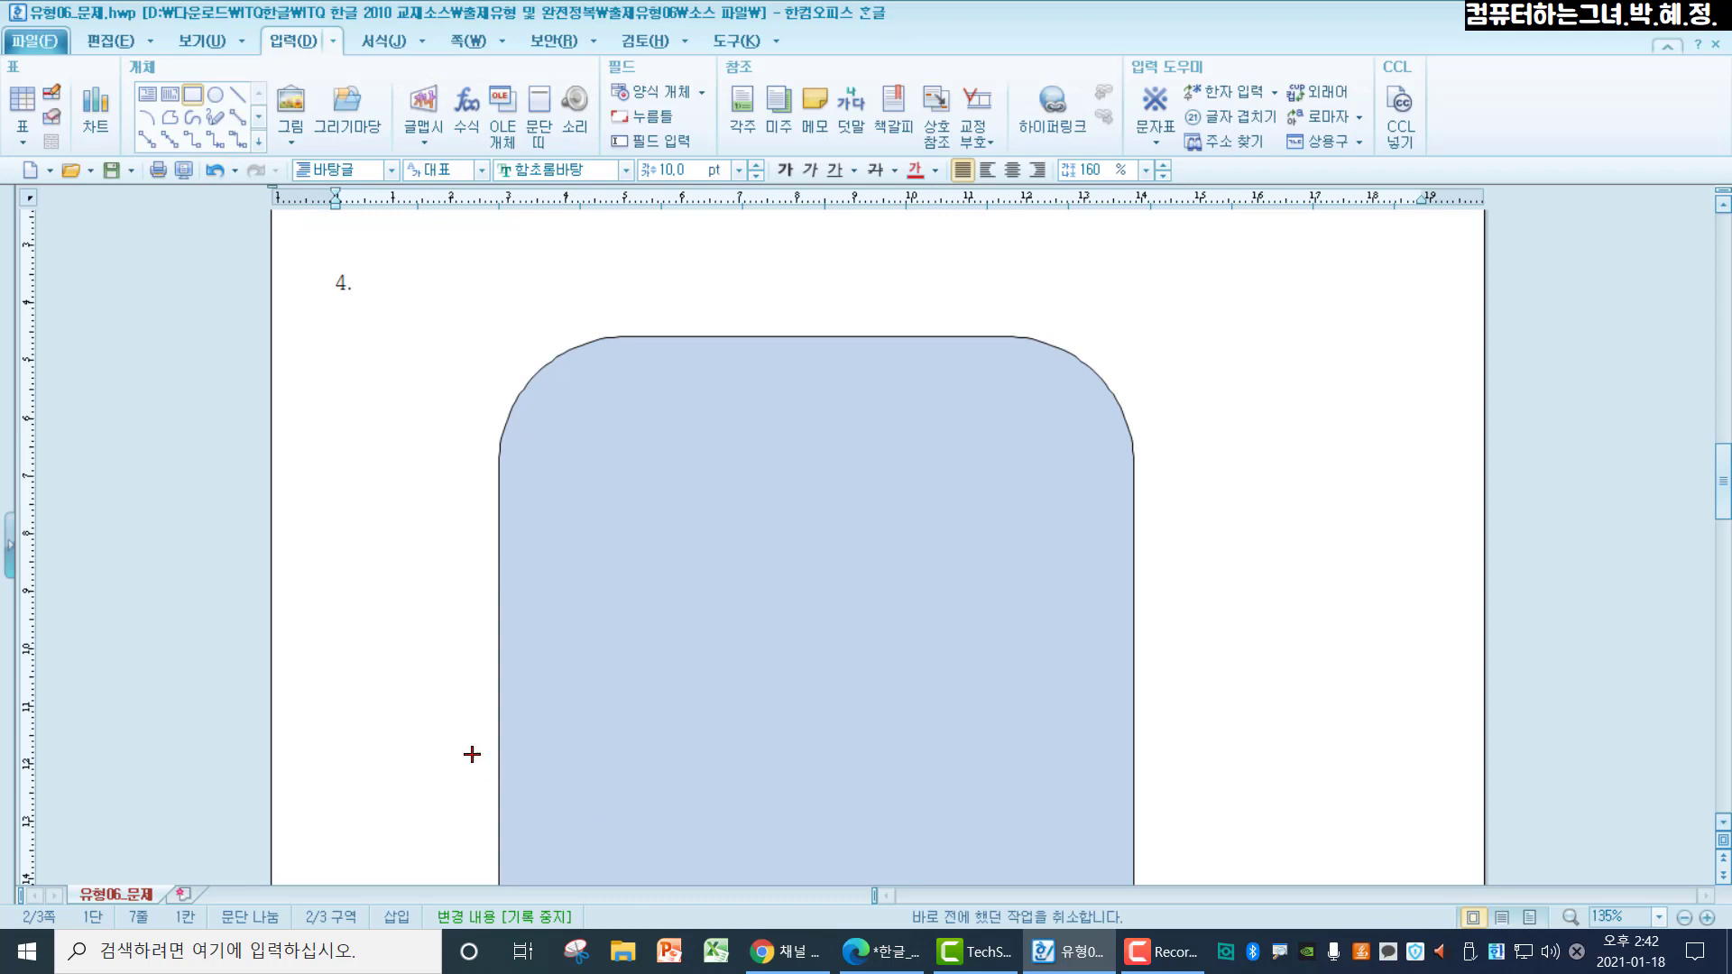
{"action": "left_click_drag", "start_coordinate": [1134, 823], "coordinate": [1206, 827]}
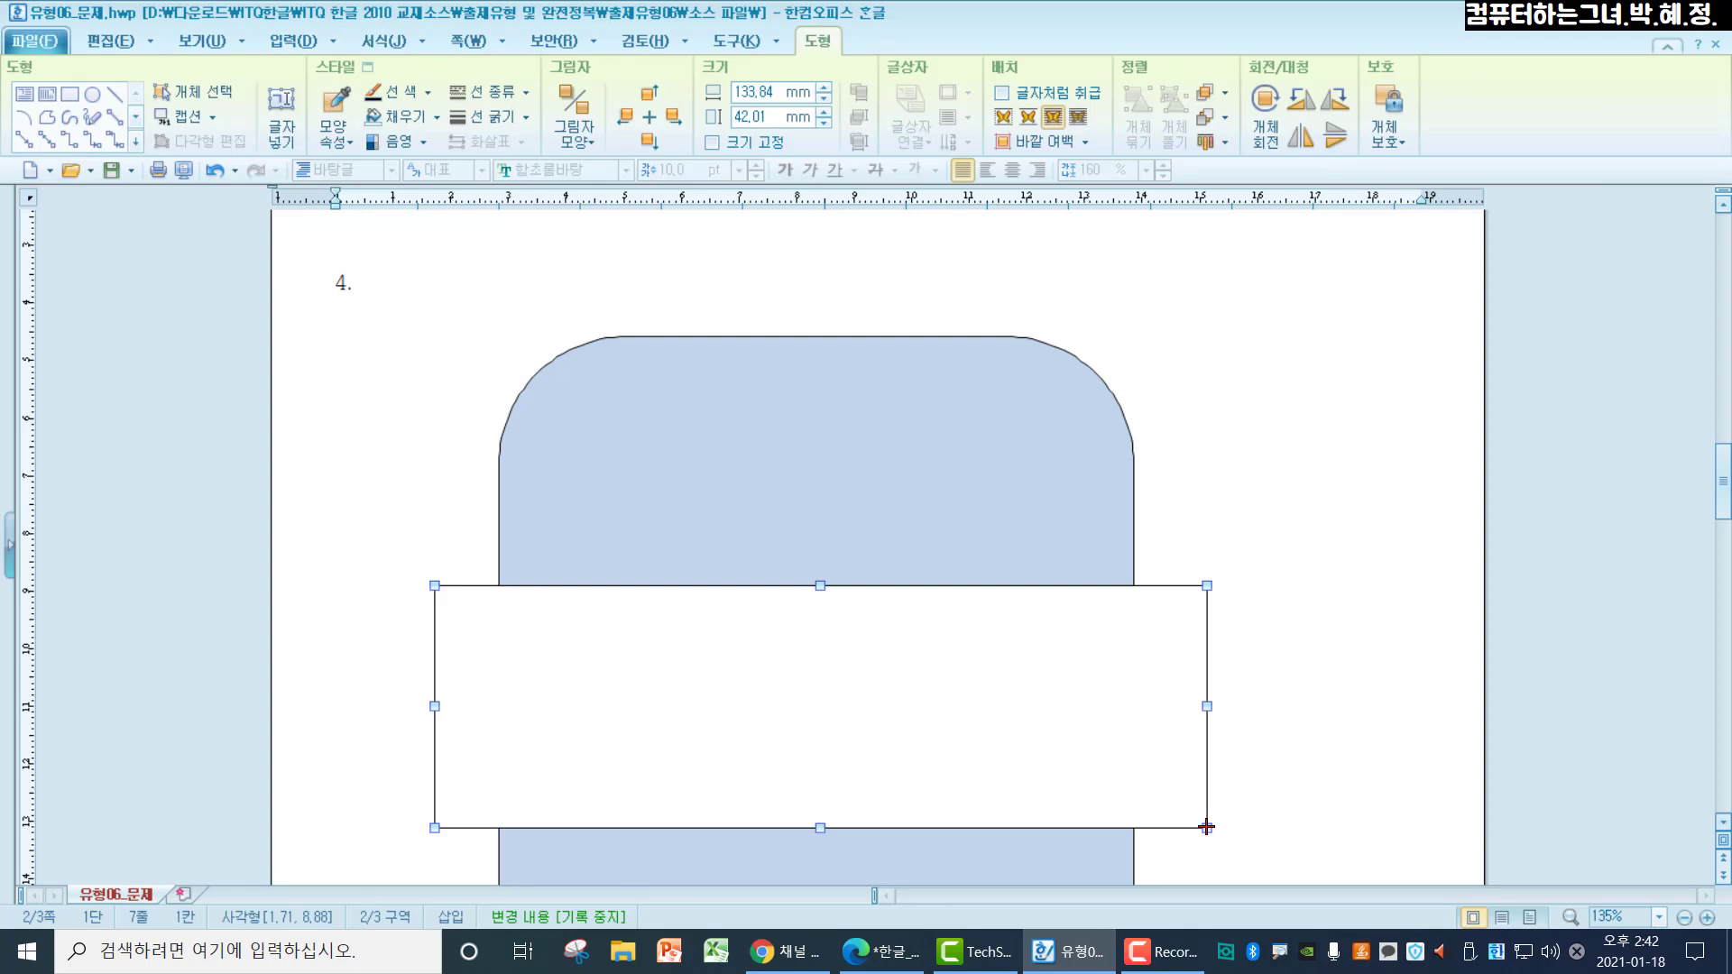
Set the second rectangle's face color to light orange and check its corner style in the line settings
{"action": "double_click", "coordinate": [1206, 826]}
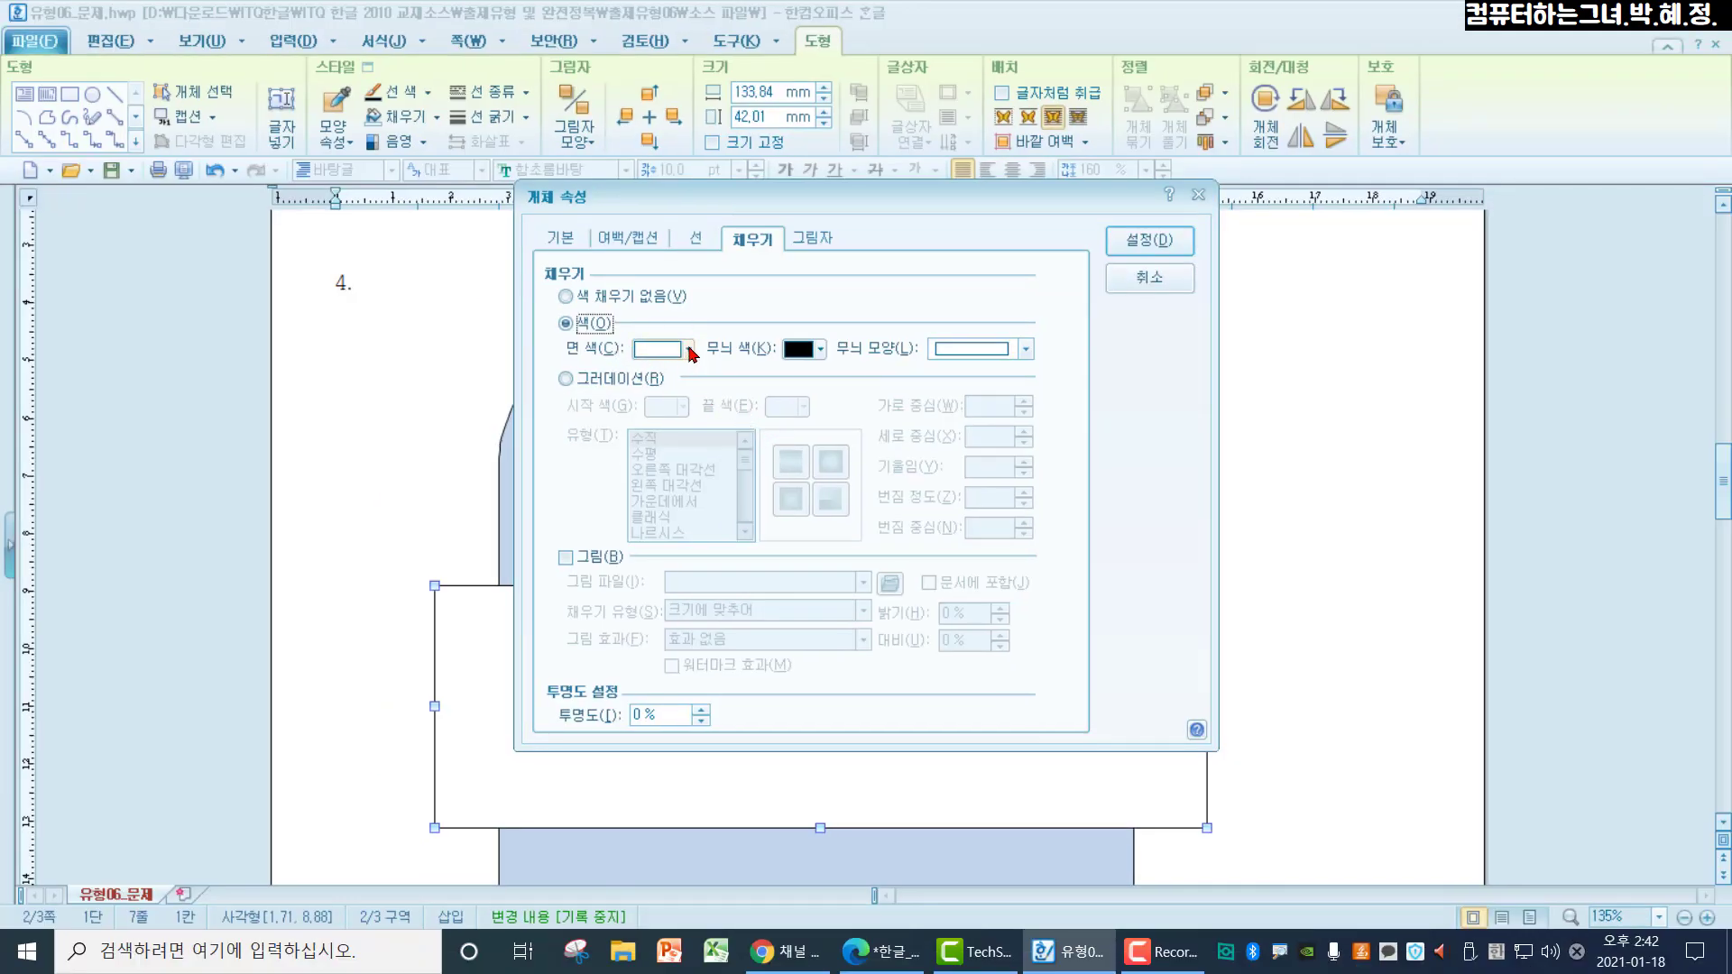
{"action": "left_click", "coordinate": [689, 349]}
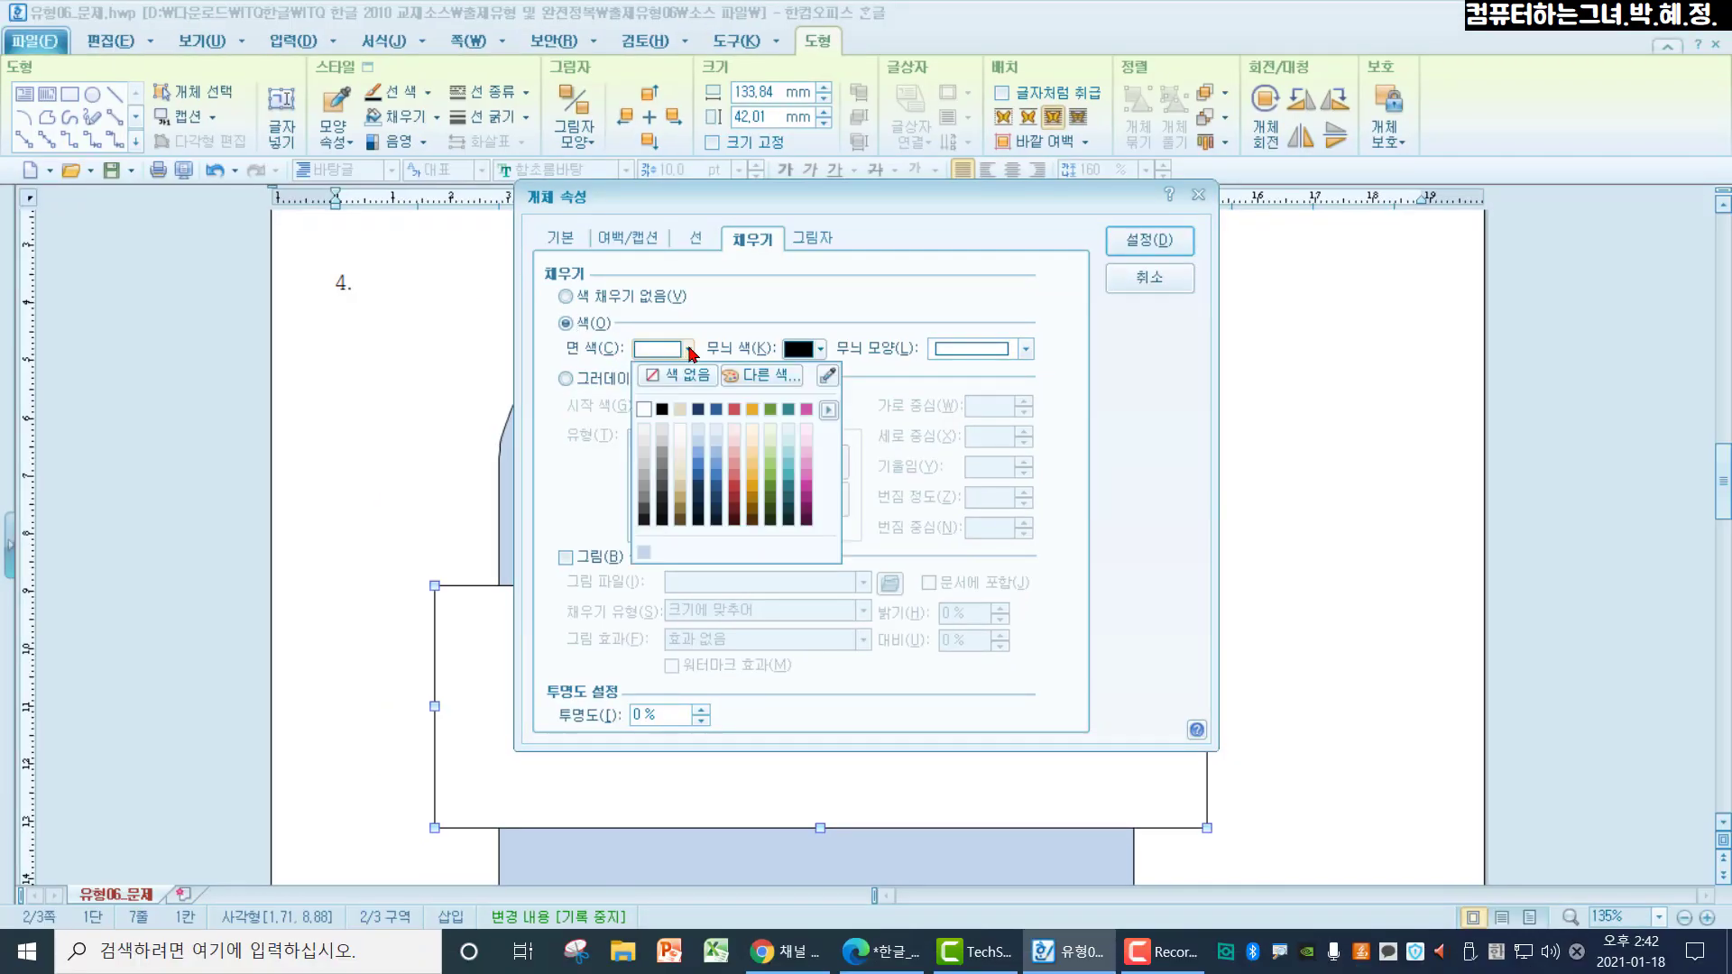
{"action": "left_click", "coordinate": [753, 454]}
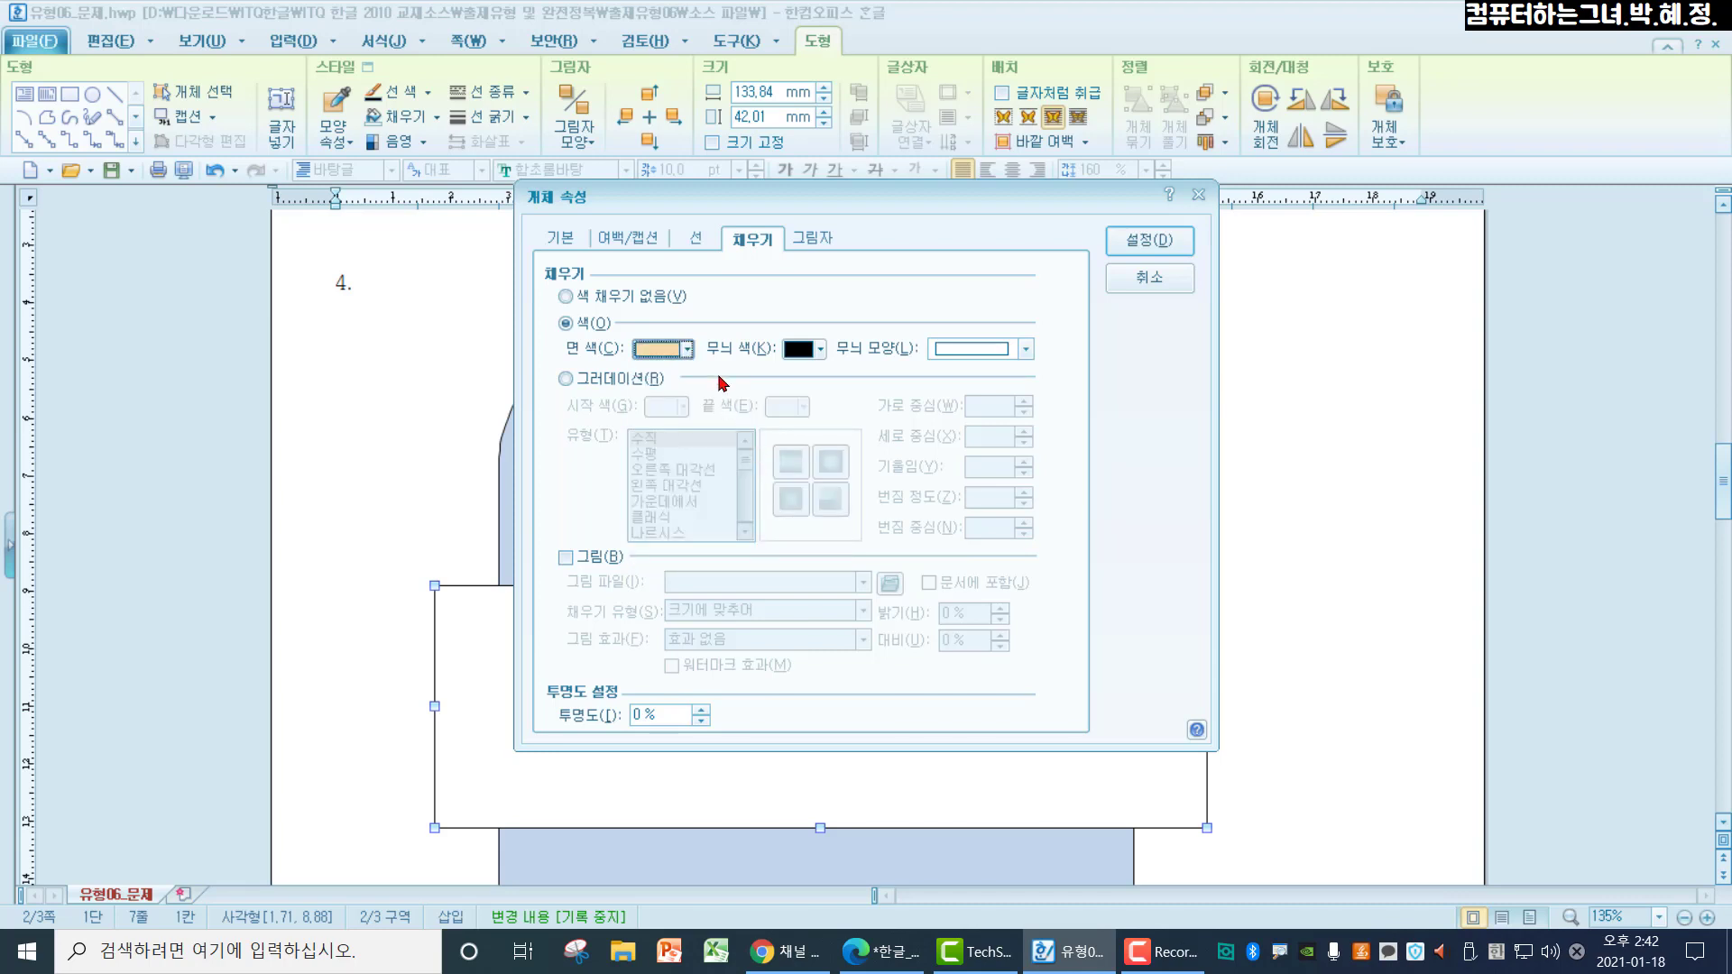
{"action": "left_click", "coordinate": [695, 244]}
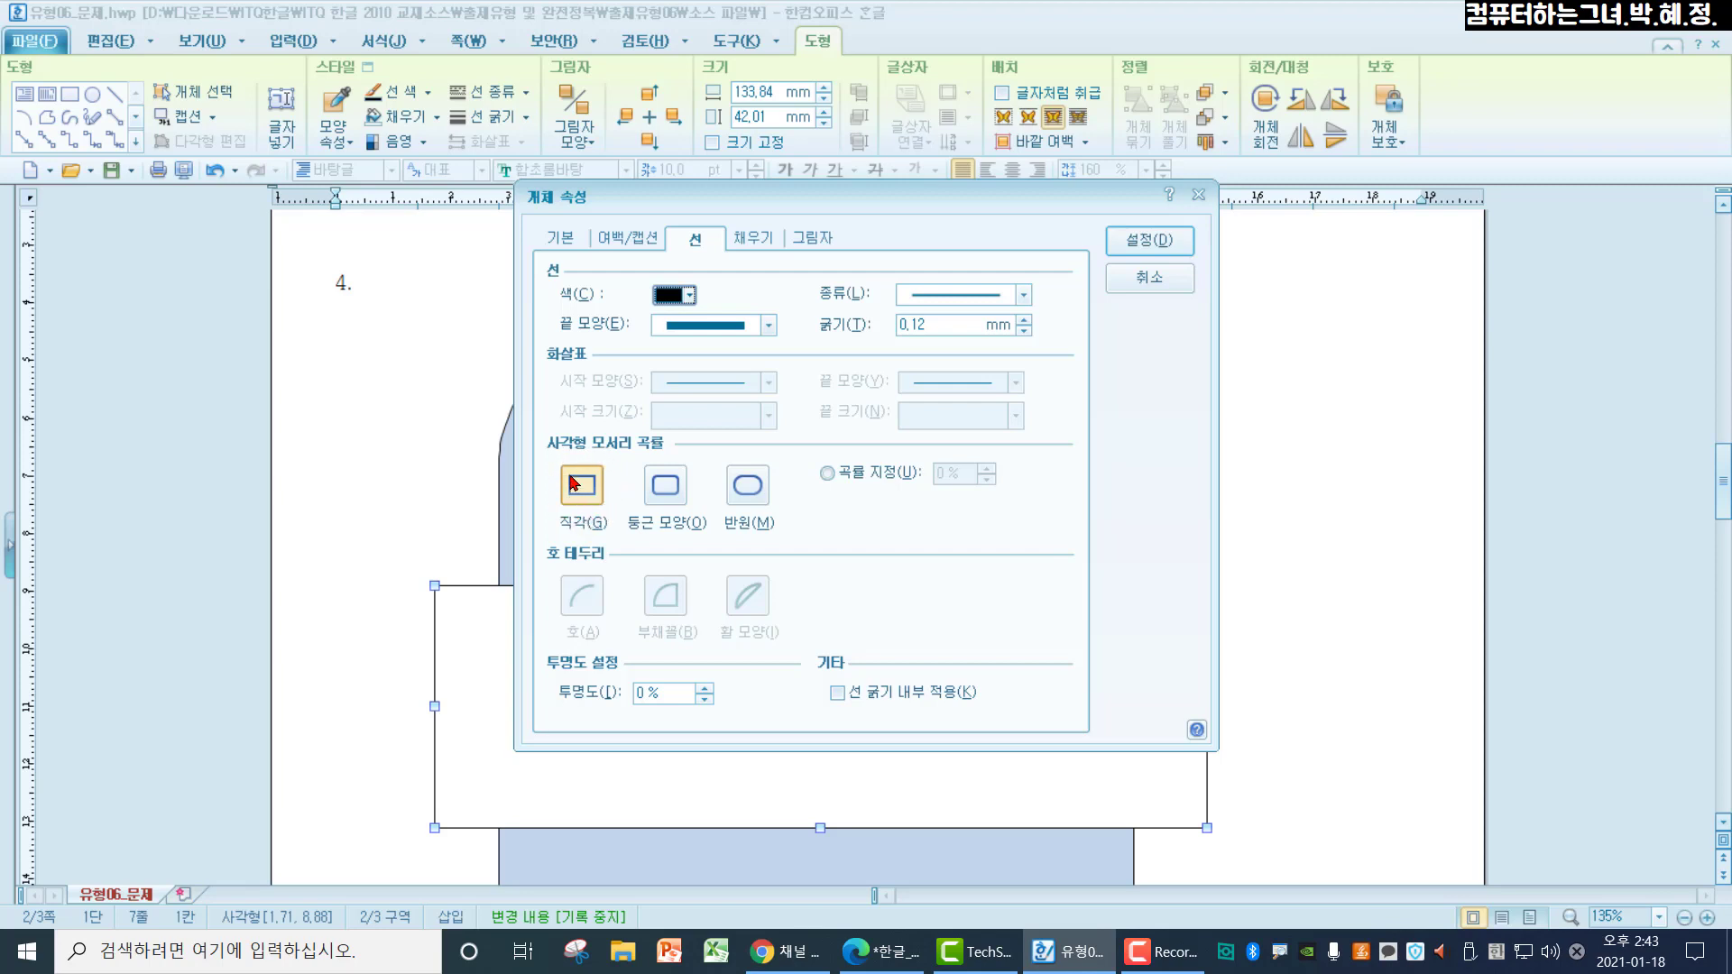
Set the second rectangle to 120 mm wide and 50 mm high, lock its size, and apply the properties
{"action": "left_click", "coordinate": [560, 239]}
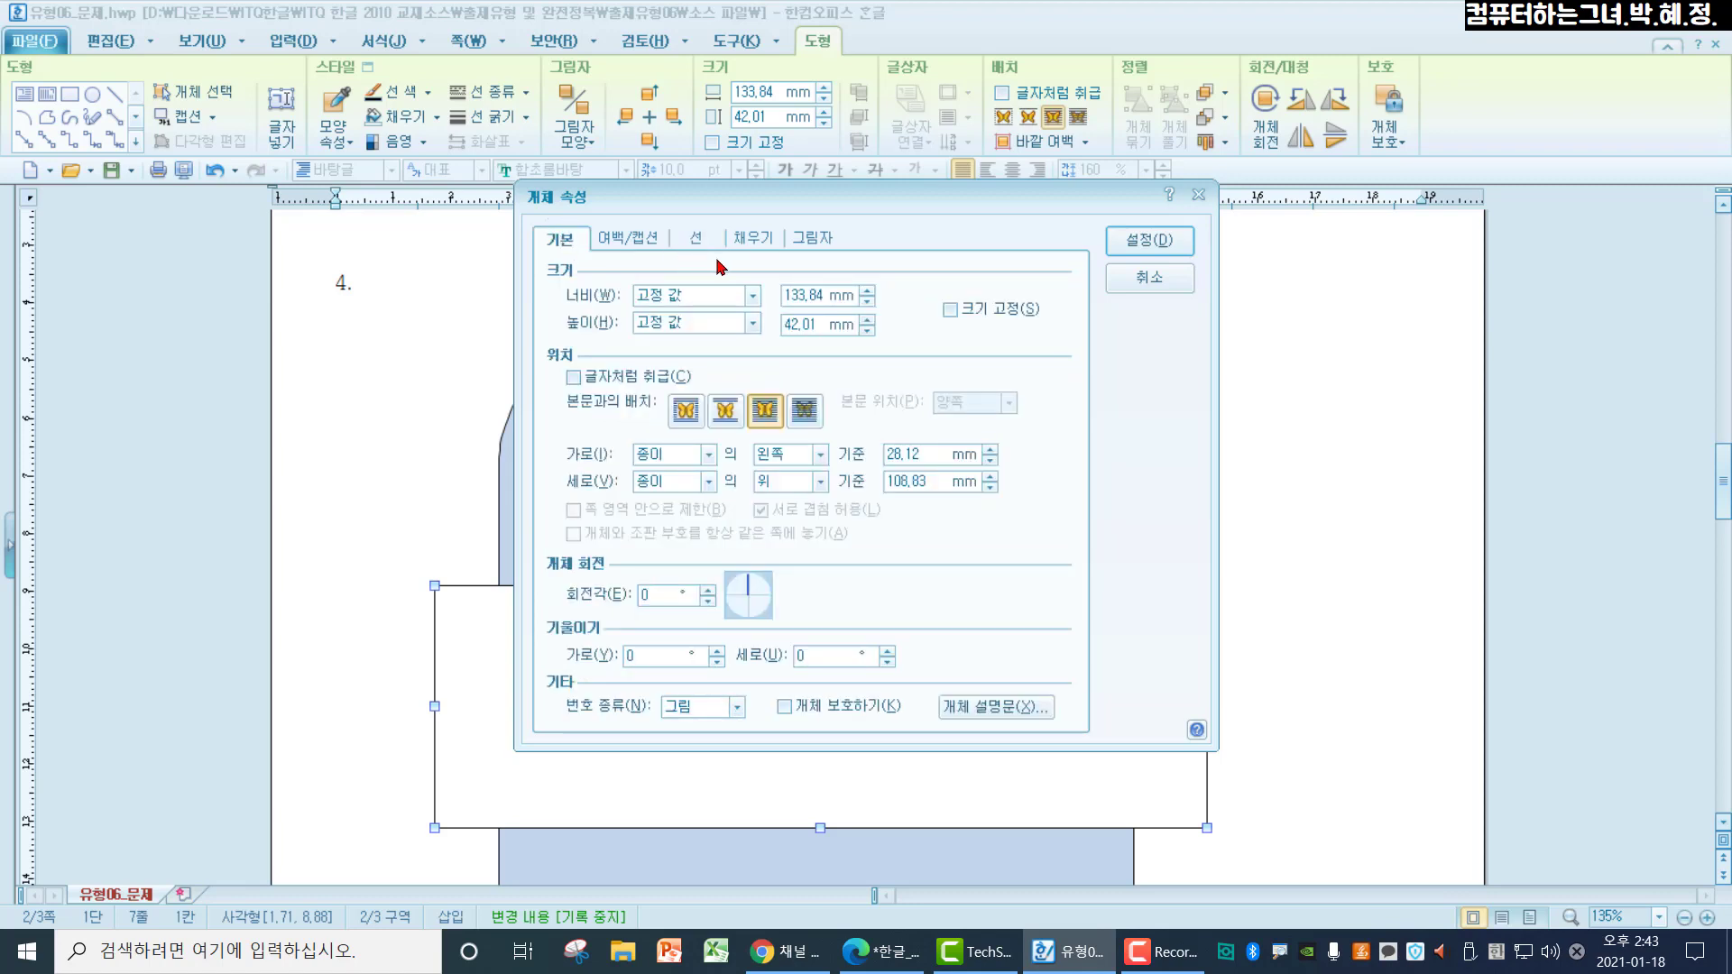
{"action": "double_click", "coordinate": [818, 295]}
{"action": "type", "text": "120"}
{"action": "double_click", "coordinate": [783, 322]}
{"action": "type", "text": "50"}
{"action": "left_click", "coordinate": [951, 311]}
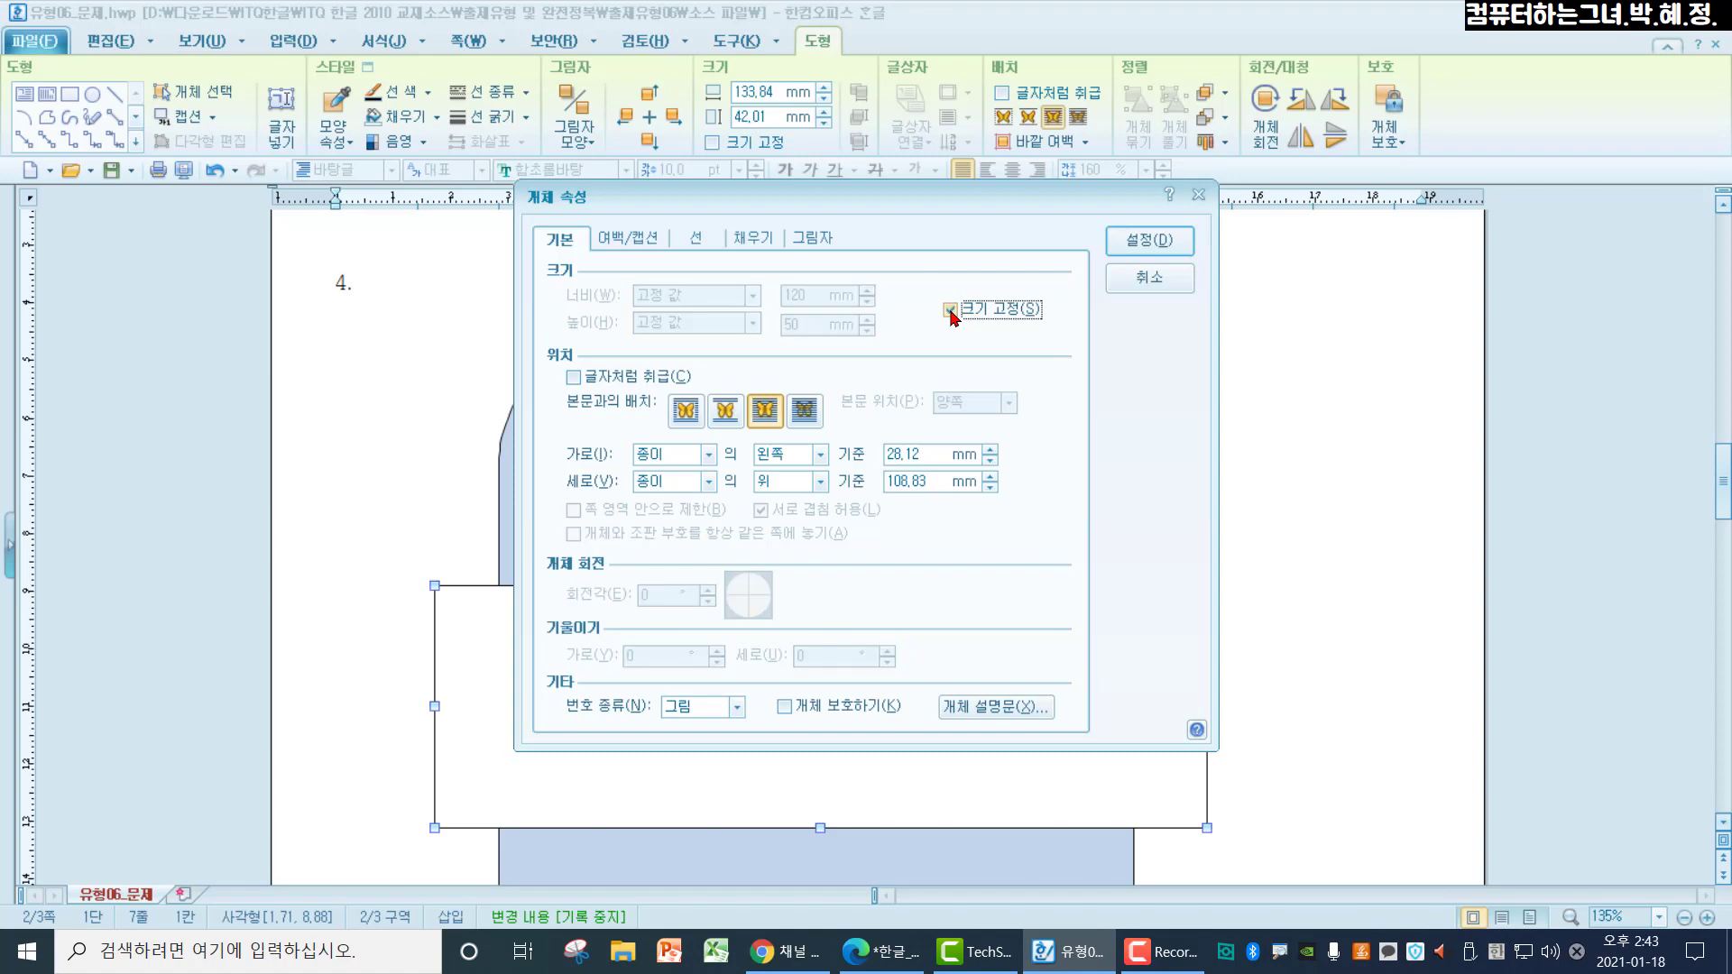
{"action": "left_click", "coordinate": [1149, 240]}
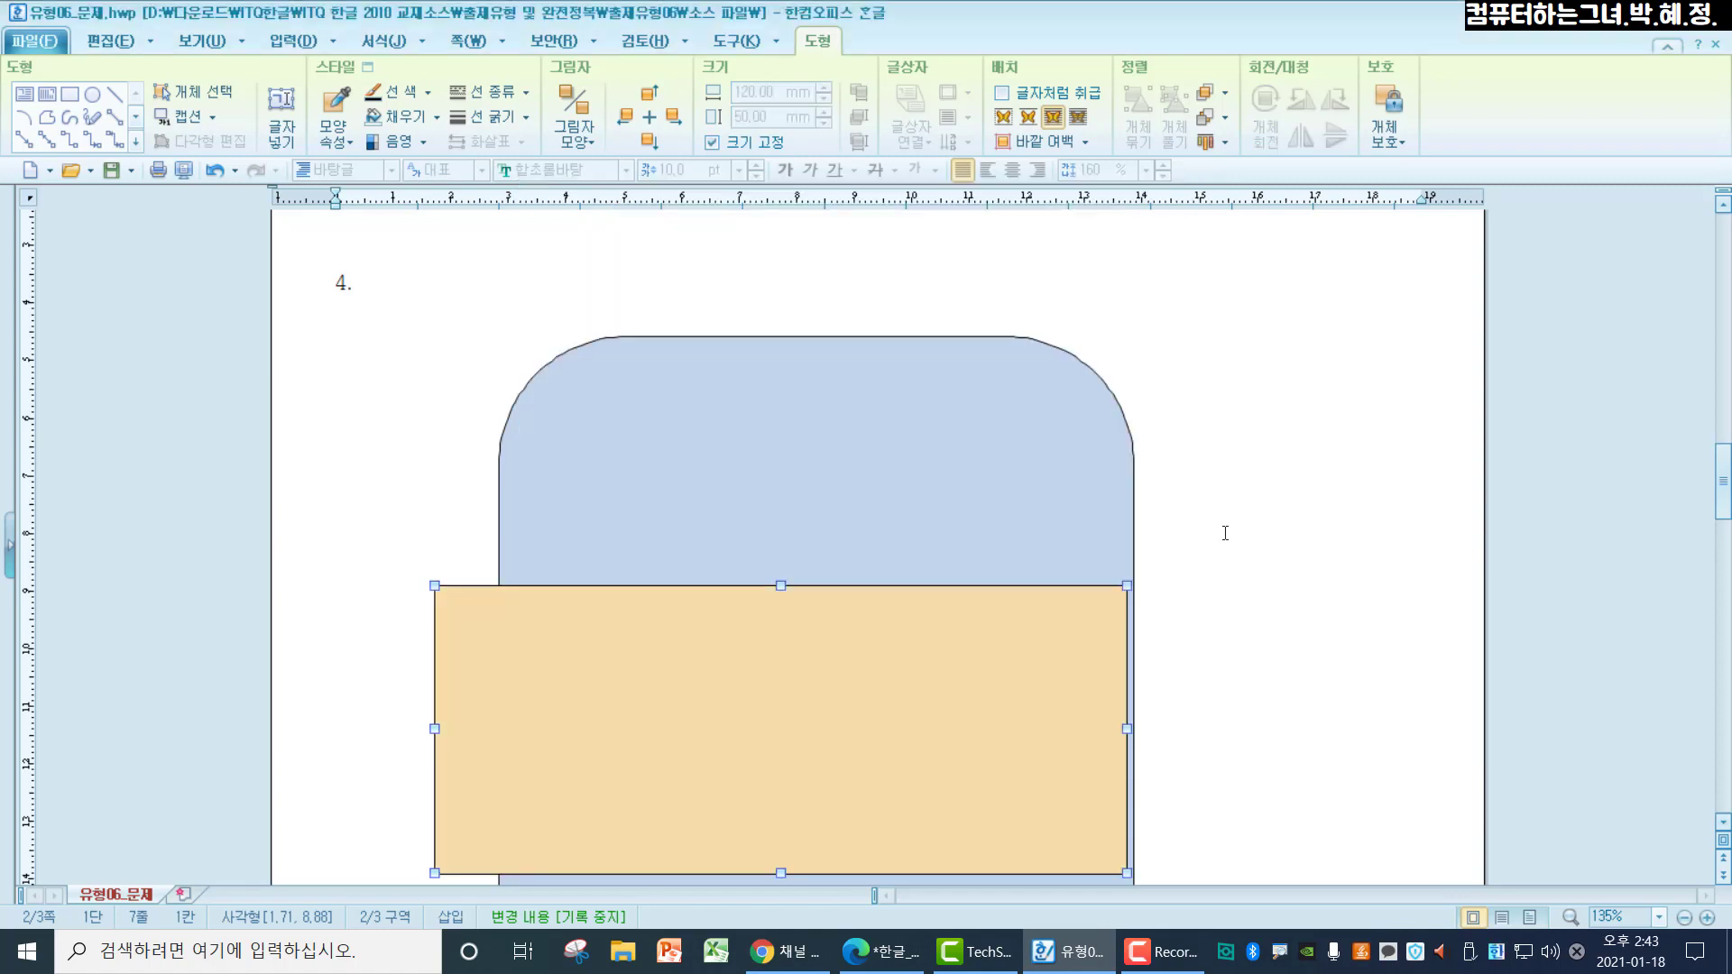
Move the orange rectangle so it is centered horizontally over the upper part of the blue shape, nudging it finely into place
{"action": "scroll", "coordinate": [1225, 534], "scroll_direction": "down", "scroll_amount": 2}
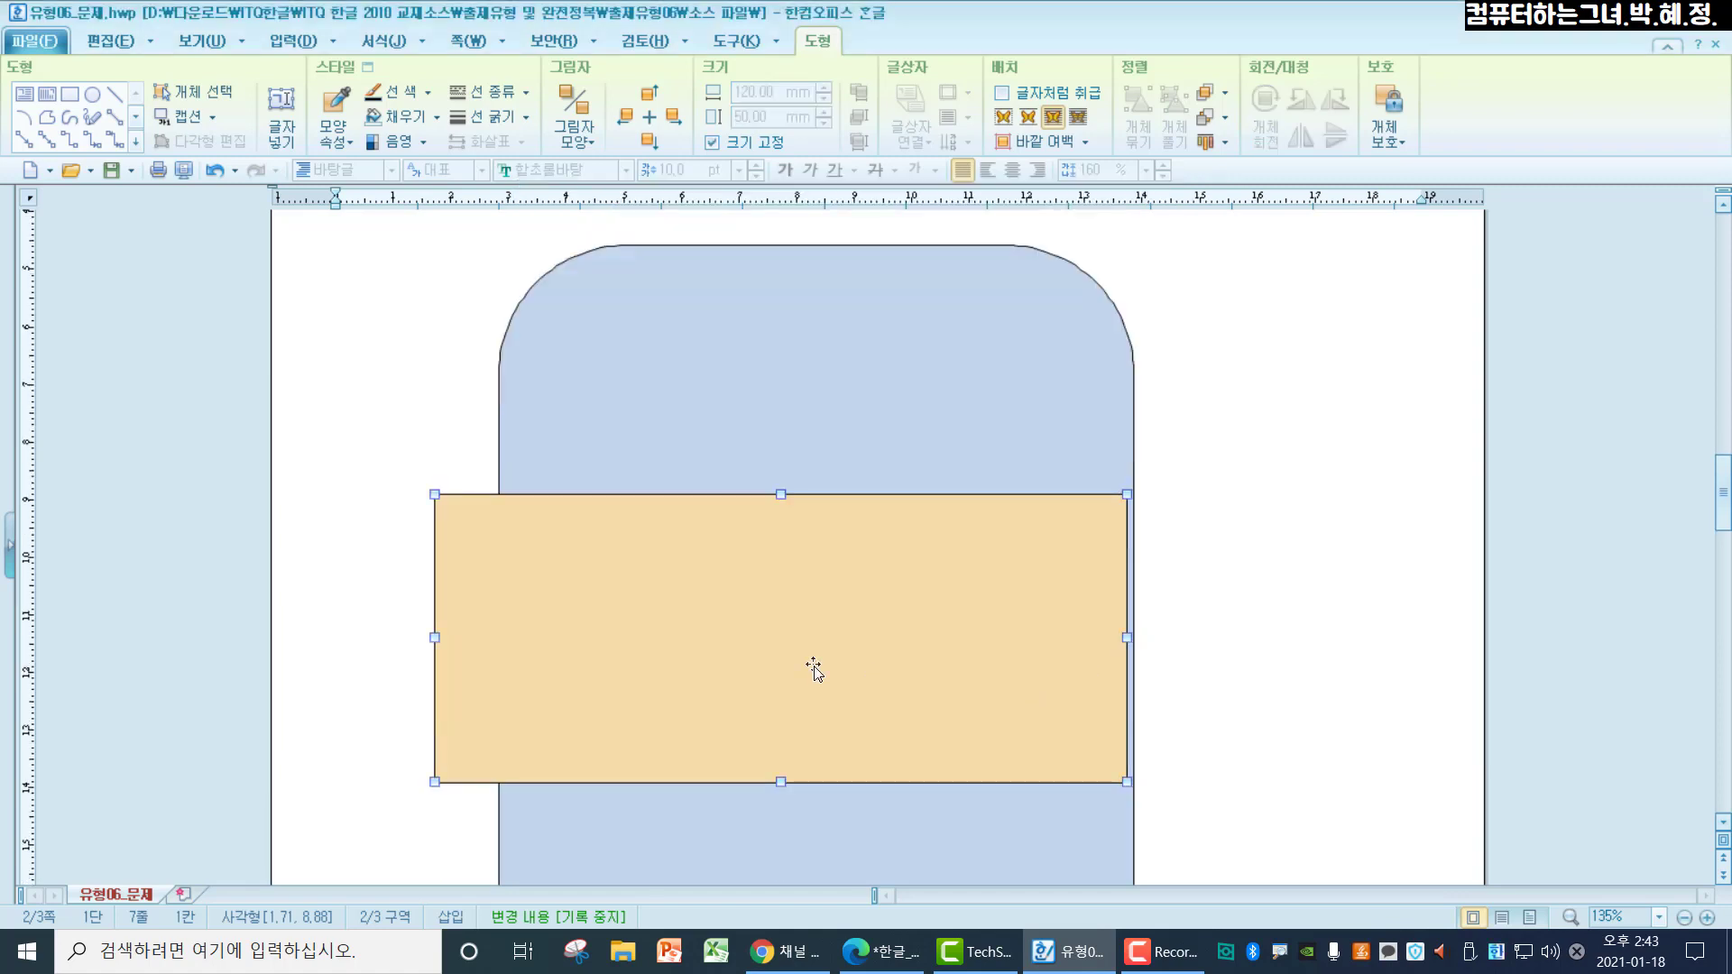
{"action": "left_click_drag", "start_coordinate": [815, 671], "coordinate": [846, 606]}
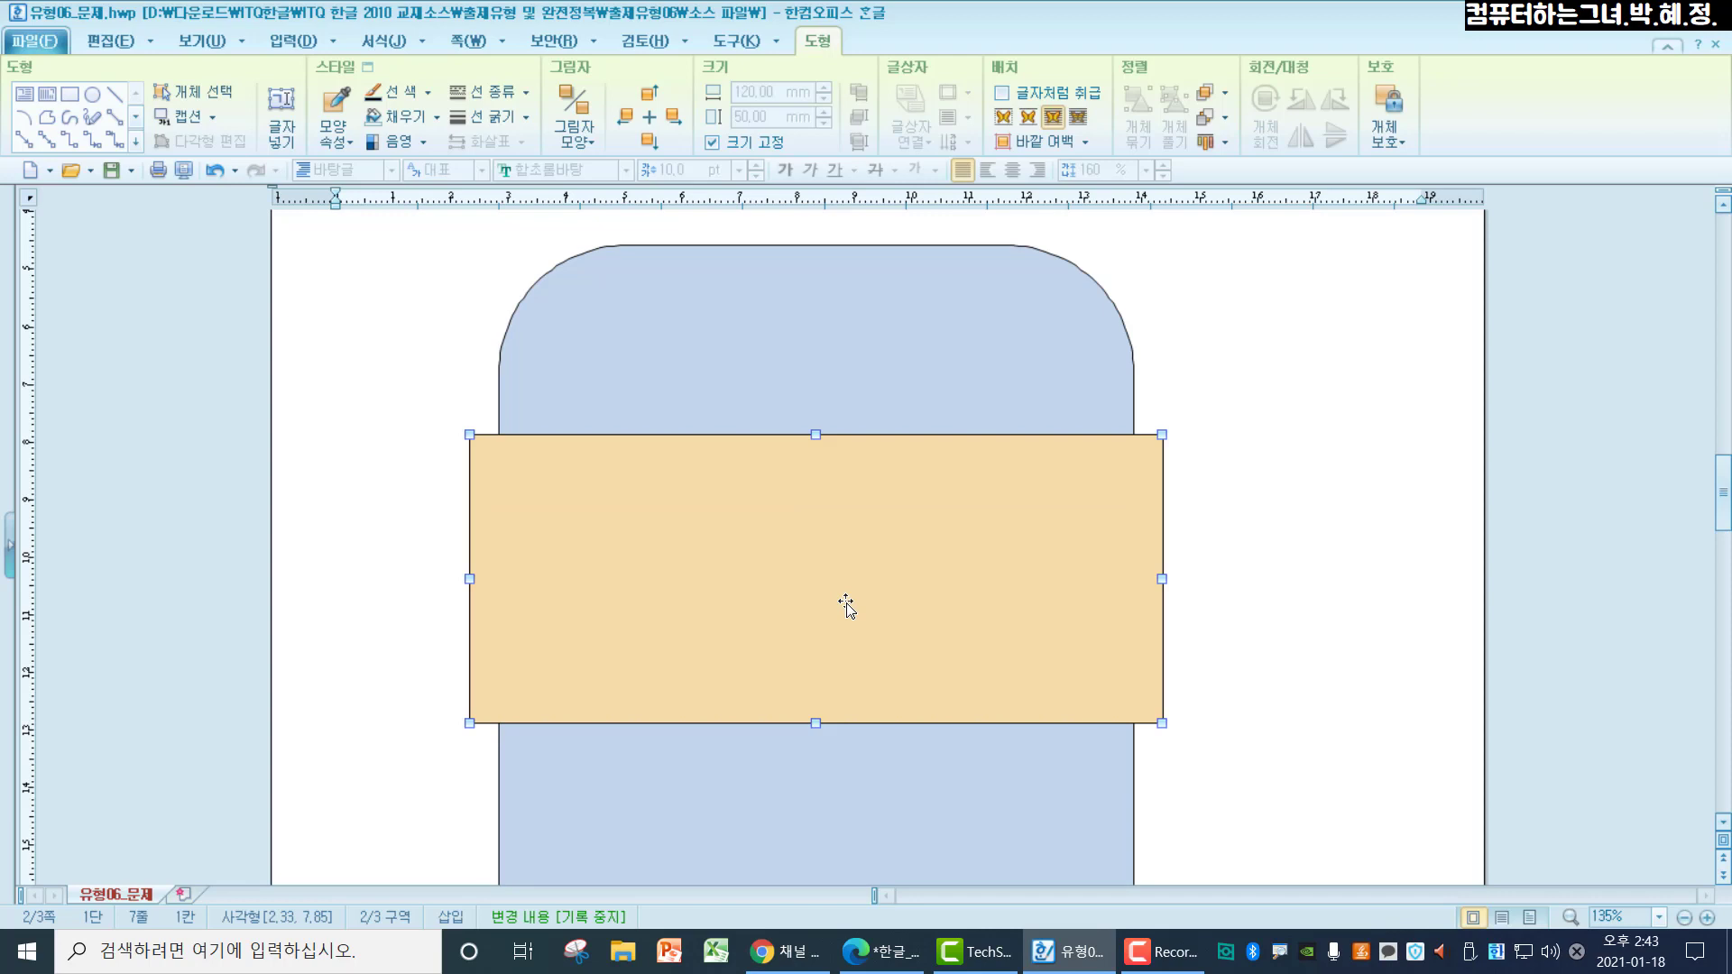
{"action": "mouse_move", "coordinate": [846, 606]}
{"action": "left_mouse_down"}
{"action": "mouse_move", "coordinate": [845, 578]}
{"action": "mouse_move", "coordinate": [847, 595]}
{"action": "left_mouse_up"}
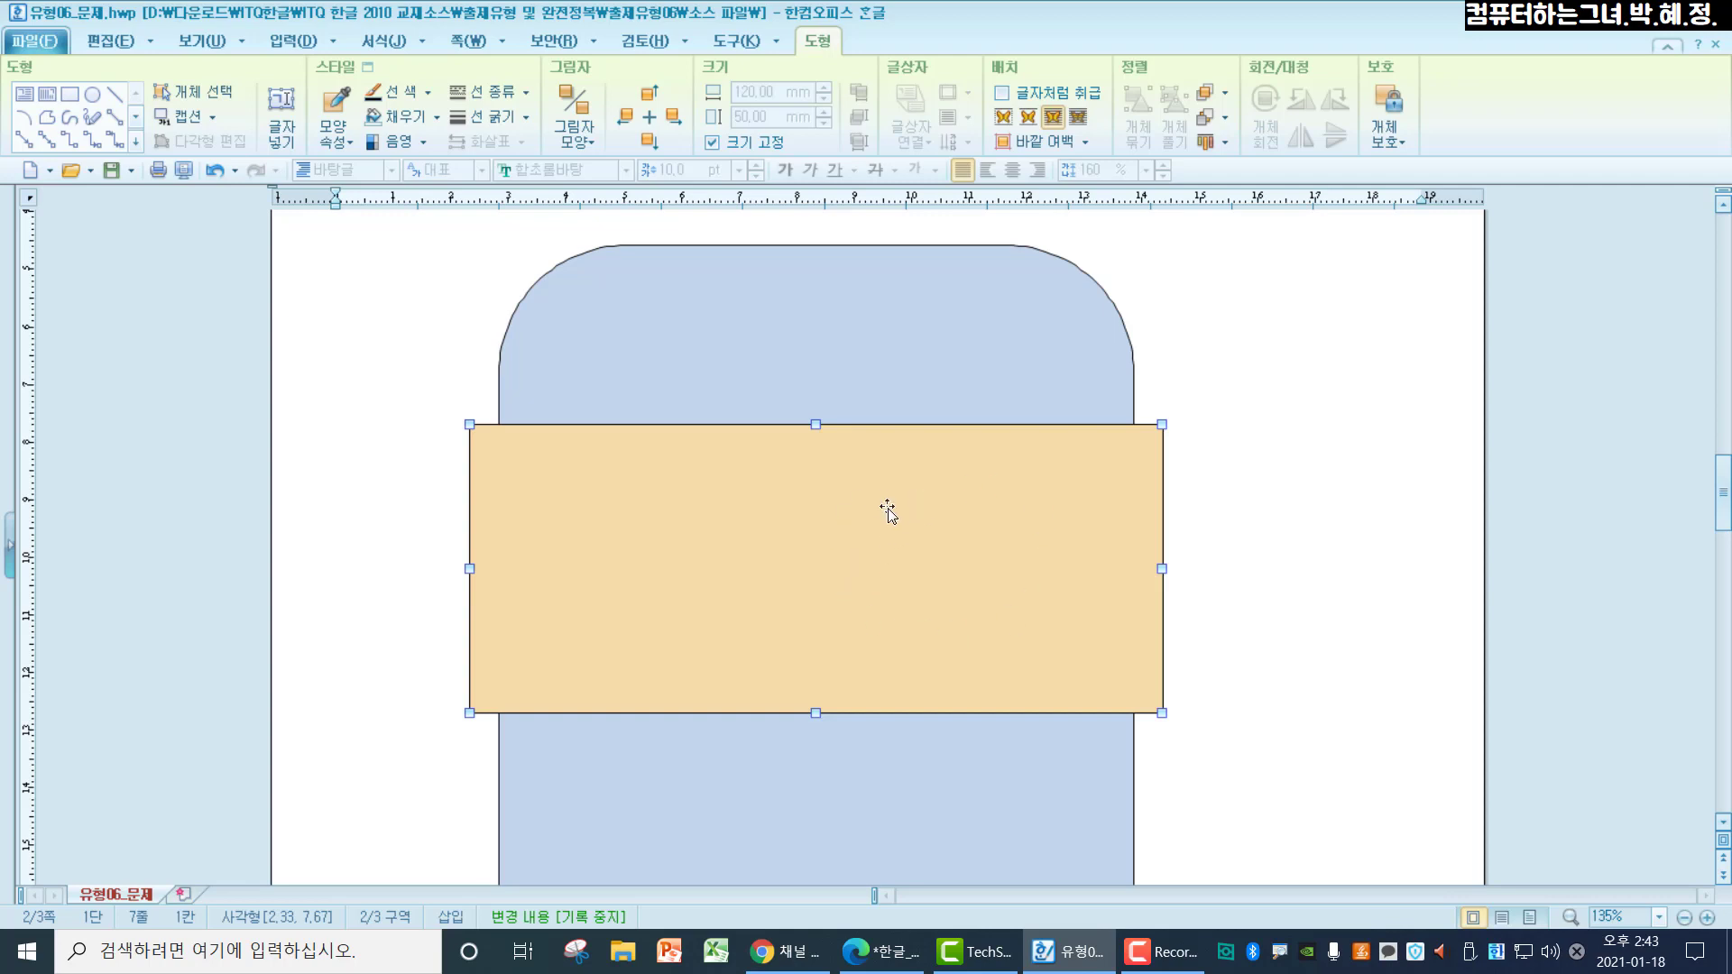
{"action": "key", "text": "Down"}
{"action": "key", "text": "Left"}
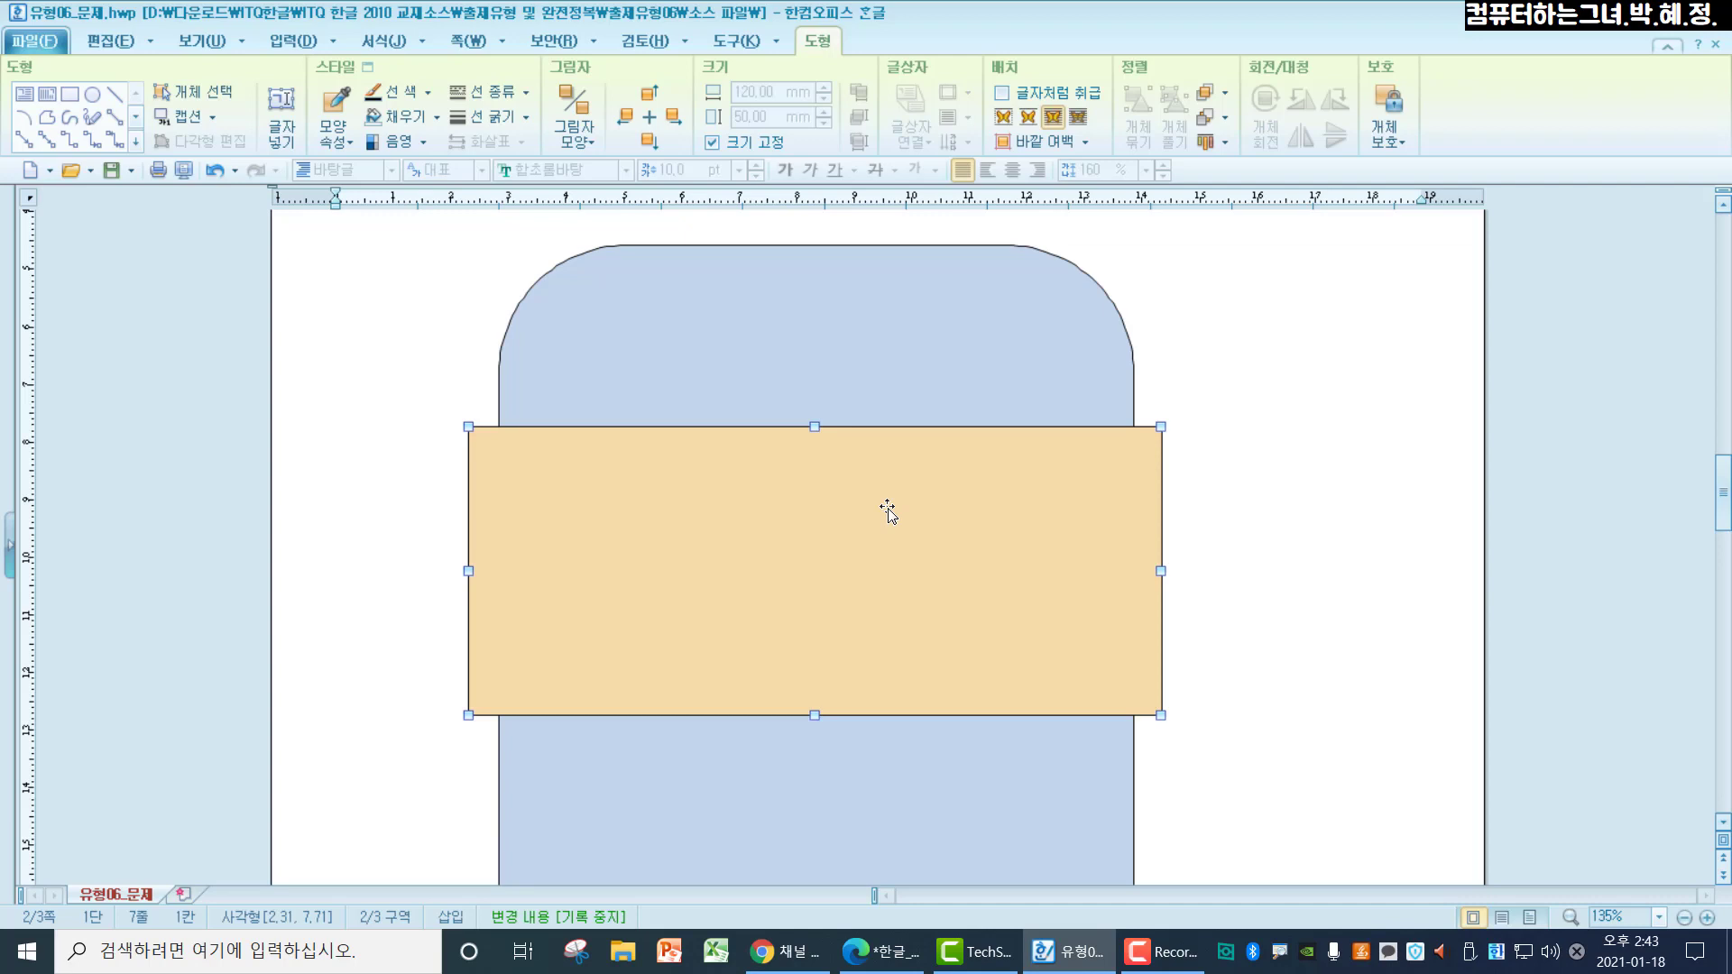
{"action": "scroll", "coordinate": [888, 512], "scroll_direction": "up", "scroll_amount": 1}
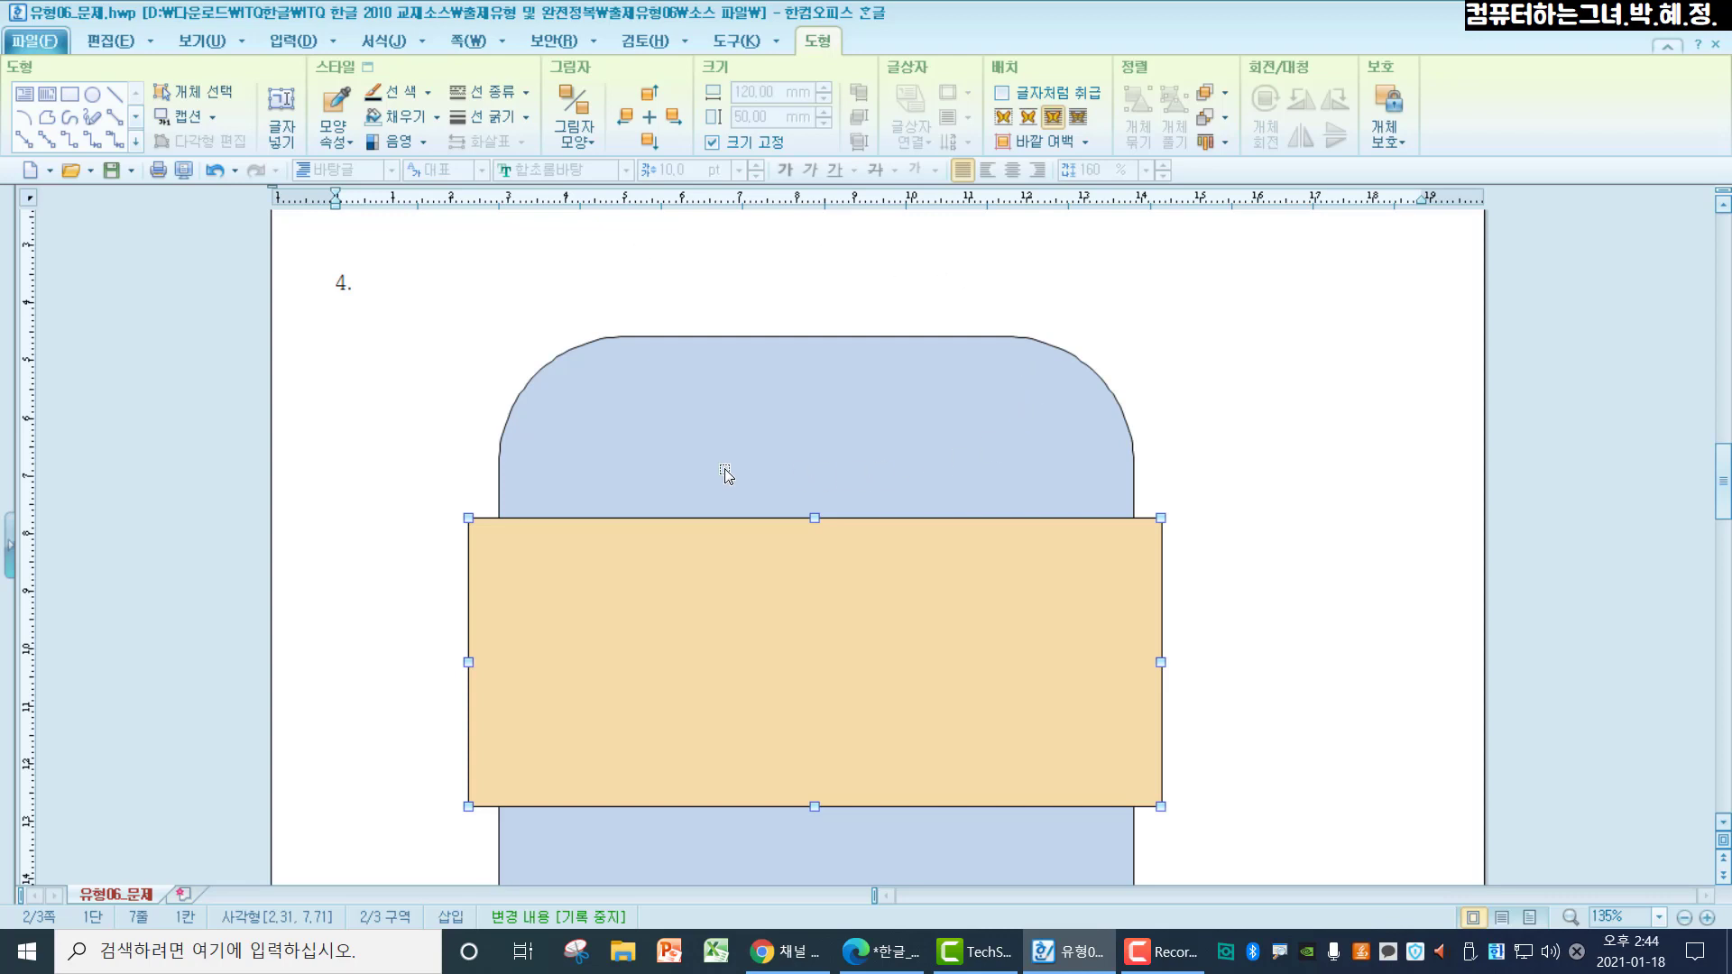
{"action": "left_click", "coordinate": [1122, 467]}
{"action": "left_click", "coordinate": [1212, 538]}
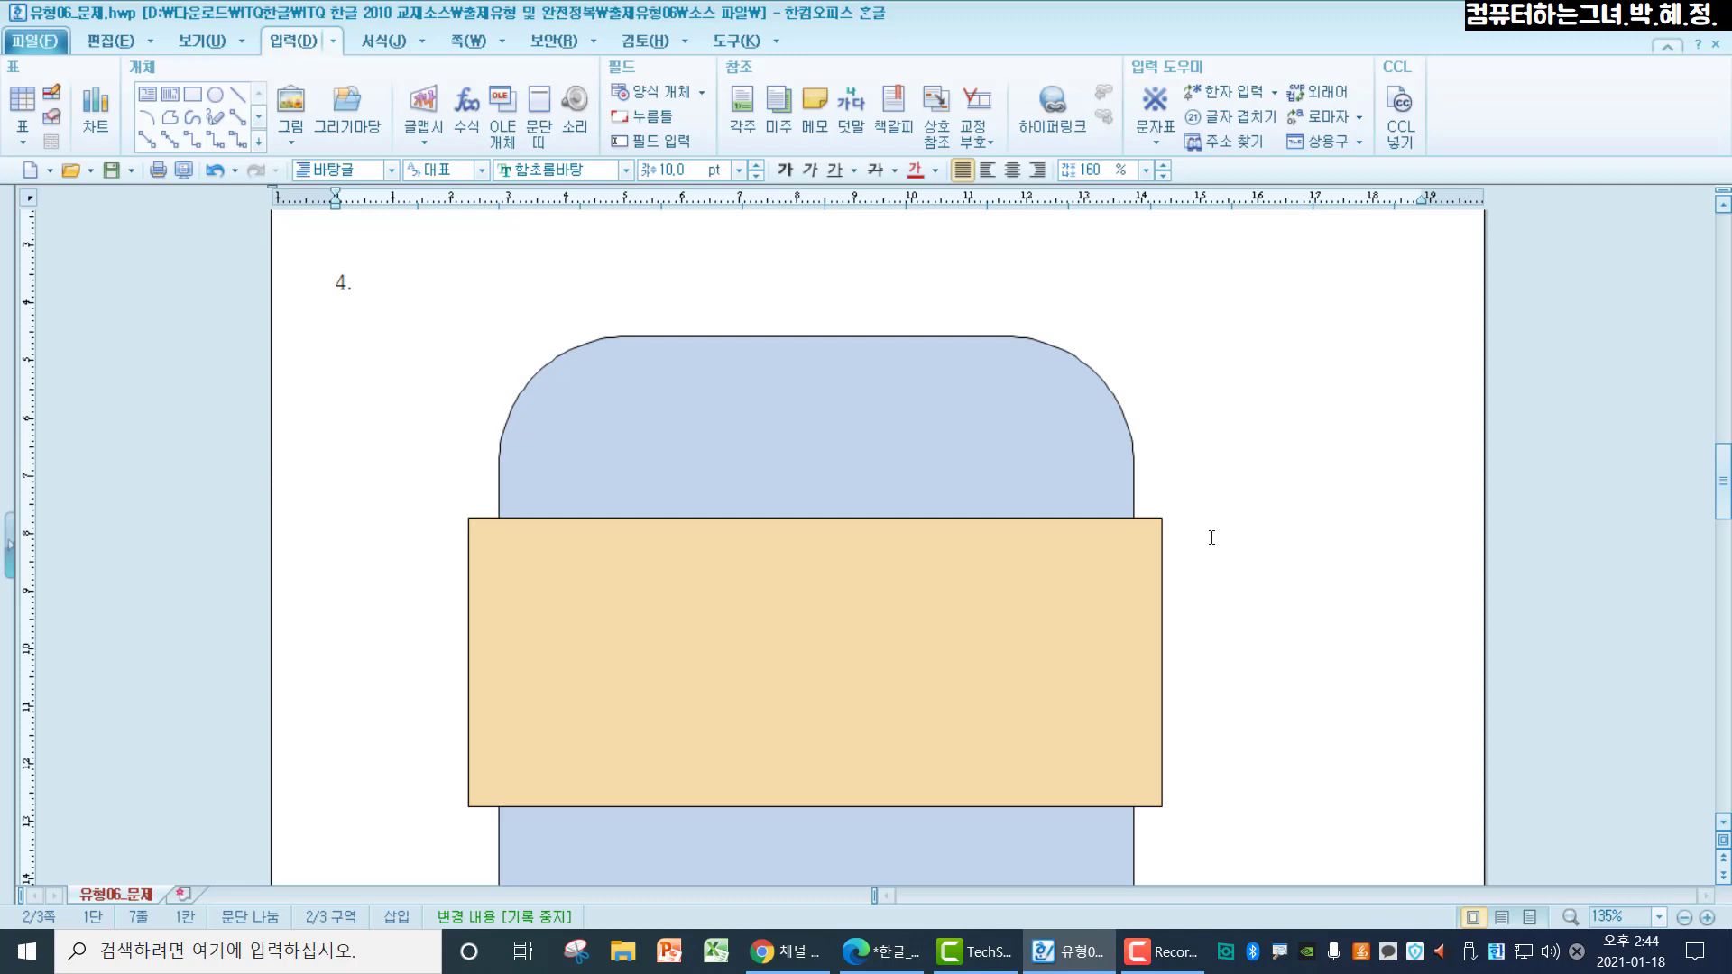
{"action": "left_click", "coordinate": [997, 680]}
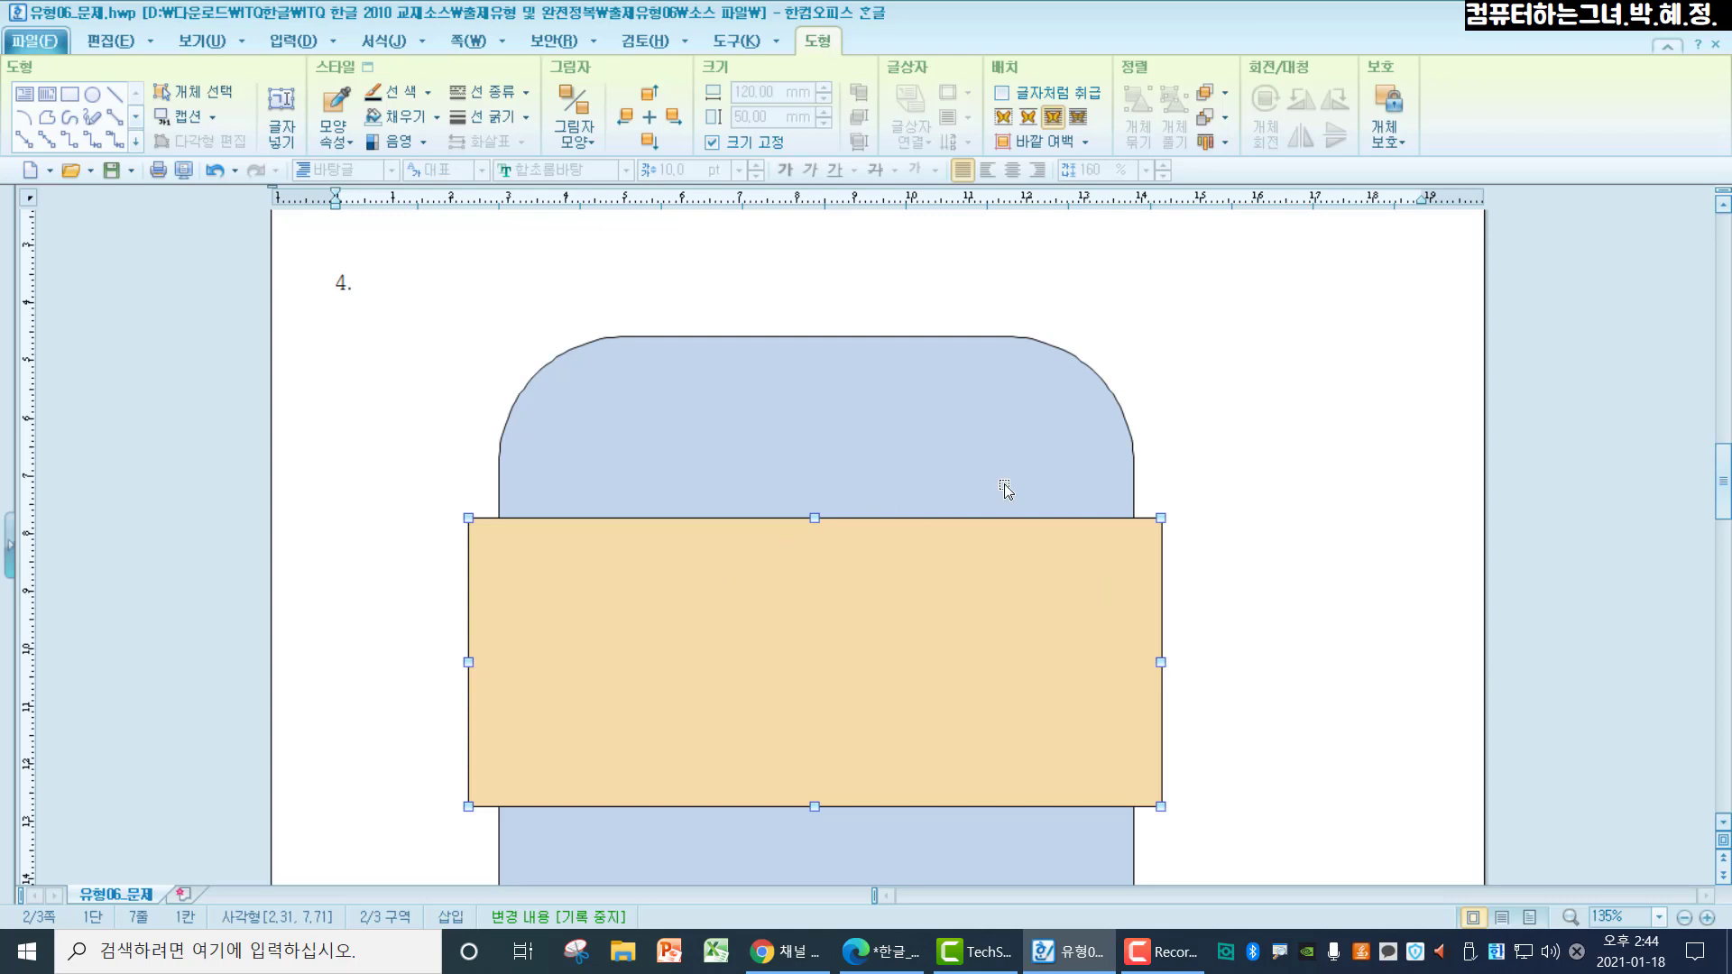
Draw a horizontal text box about 96 mm wide and 17 mm high over the light blue shape's upper edge
{"action": "left_click", "coordinate": [1354, 494]}
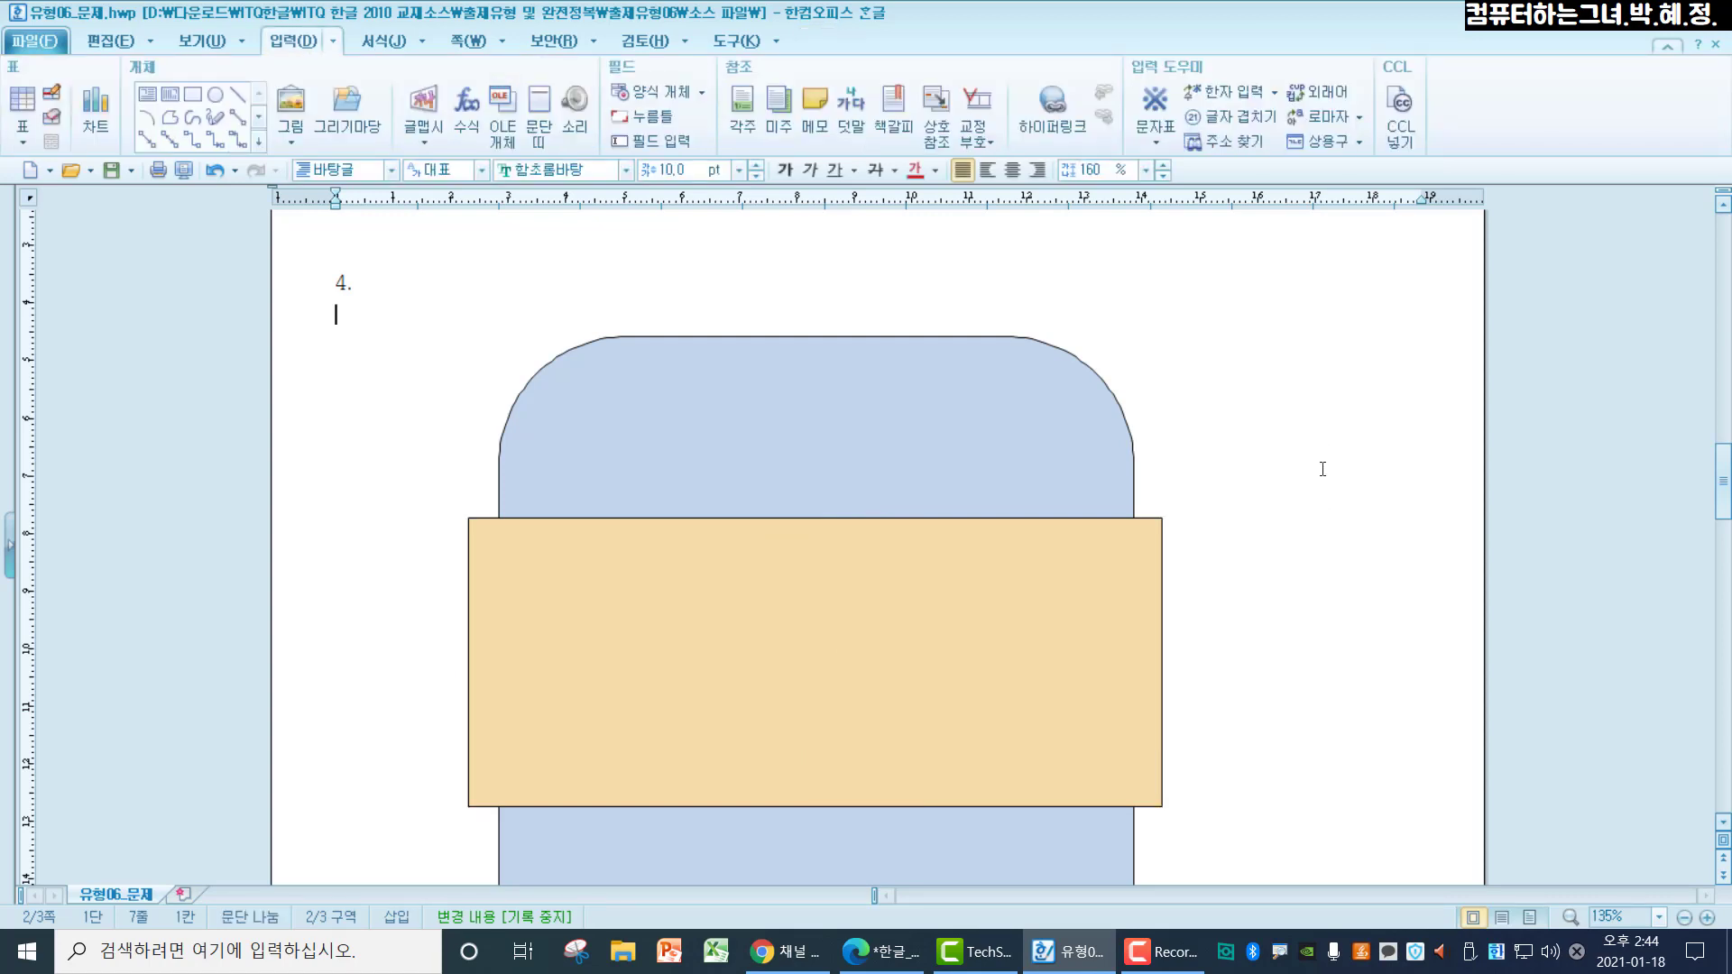
{"action": "left_click", "coordinate": [259, 147]}
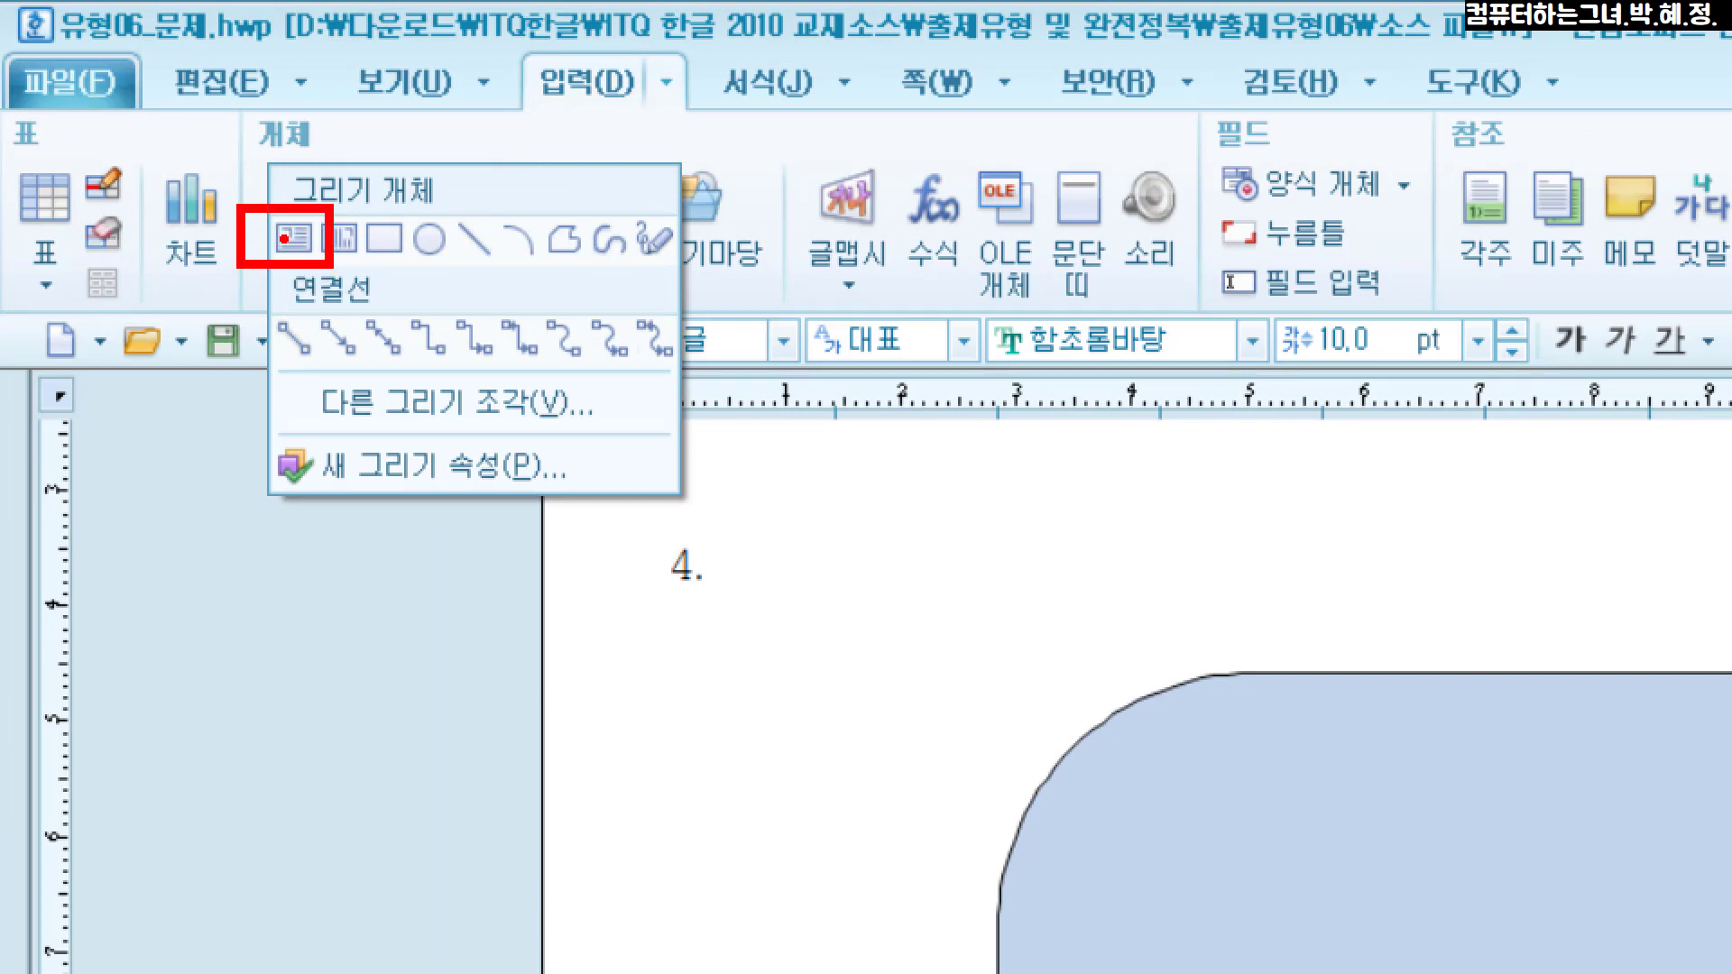
{"action": "left_click", "coordinate": [284, 239]}
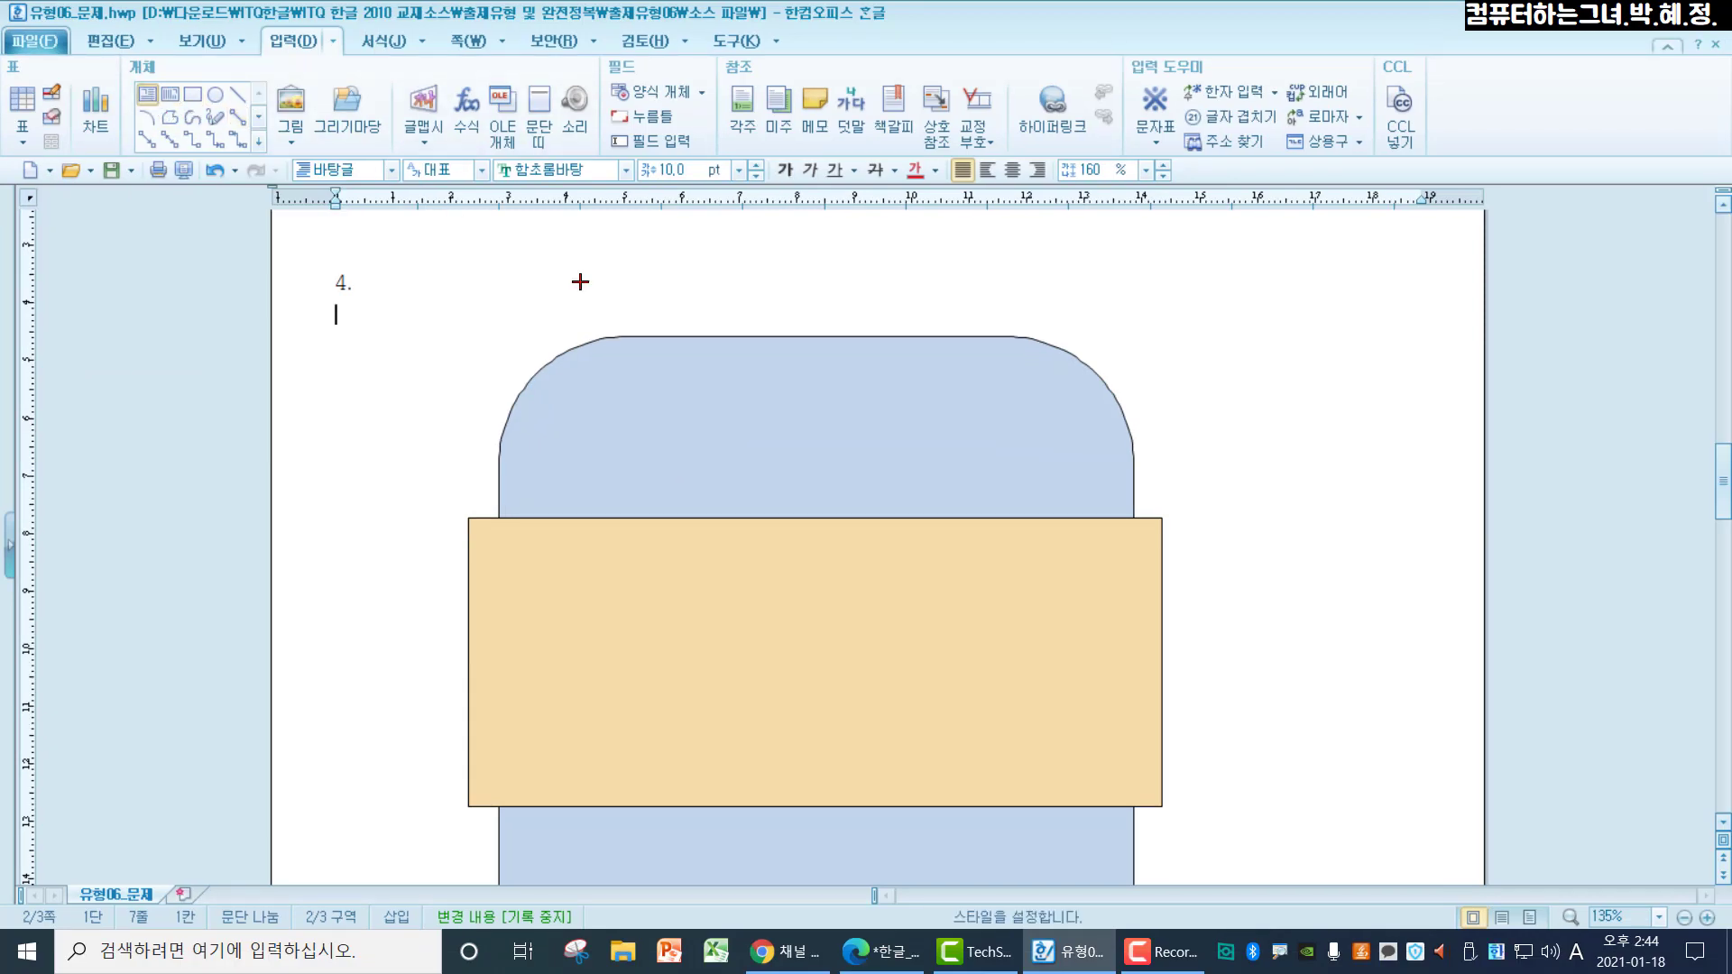
{"action": "left_click_drag", "start_coordinate": [532, 296], "coordinate": [1086, 395]}
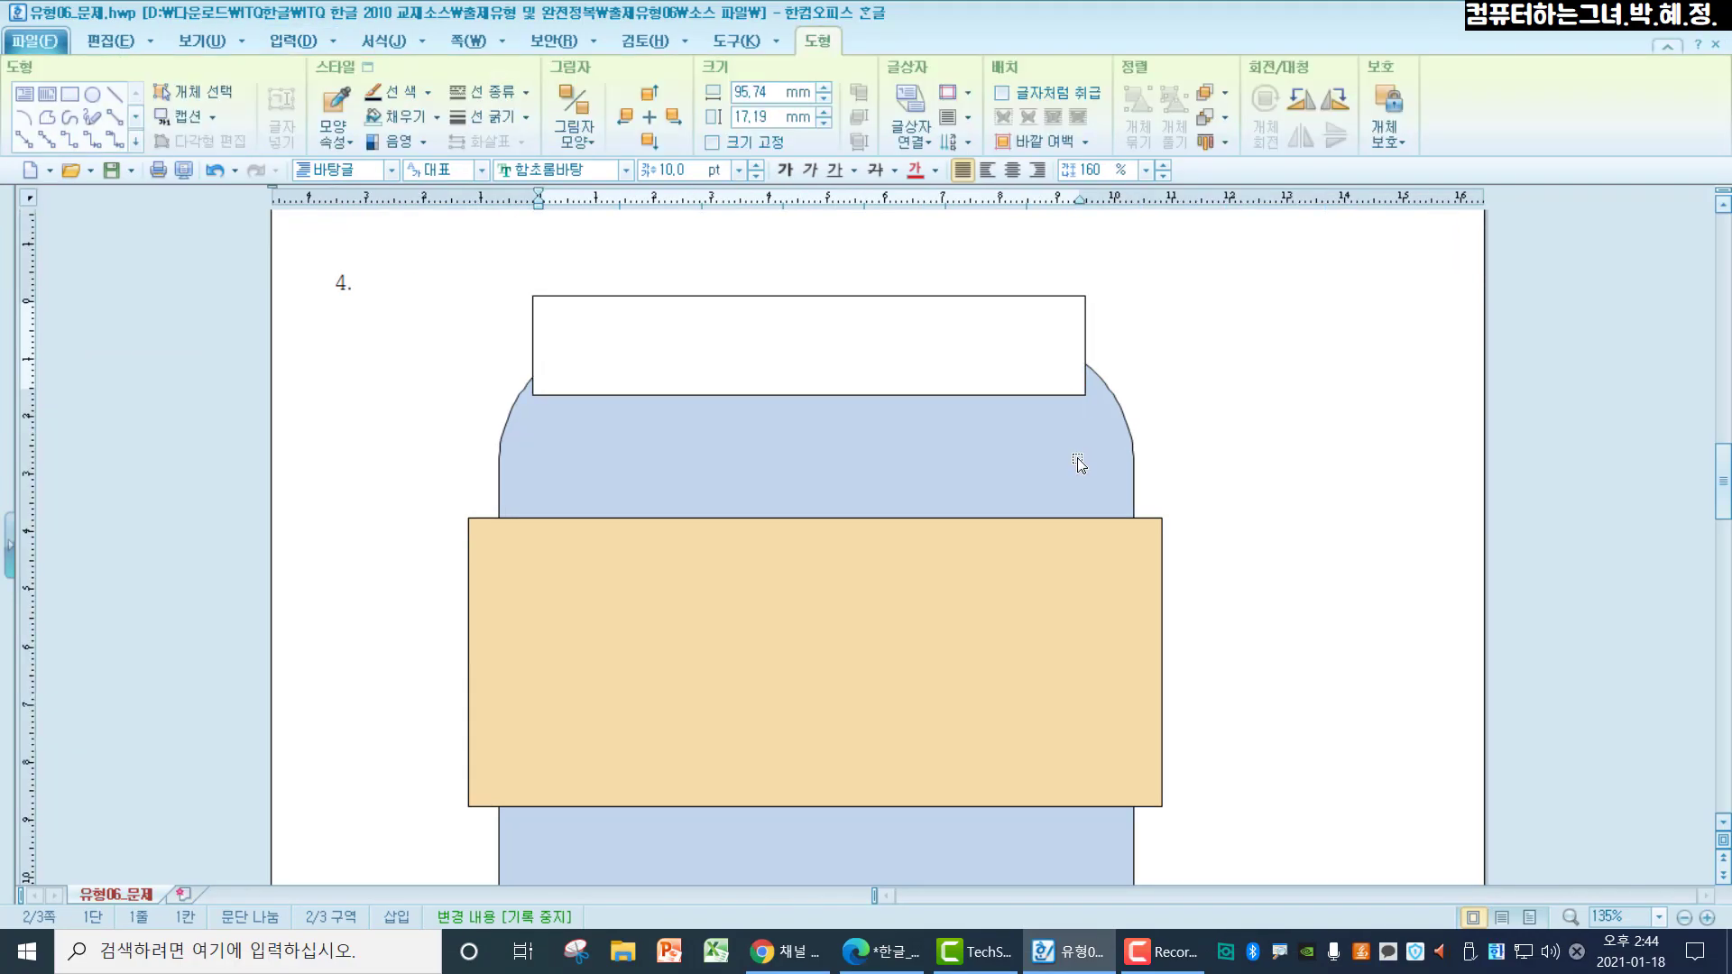
Set the new text box to 110 mm wide and 15 mm high, and lock its size
{"action": "left_click", "coordinate": [1022, 300]}
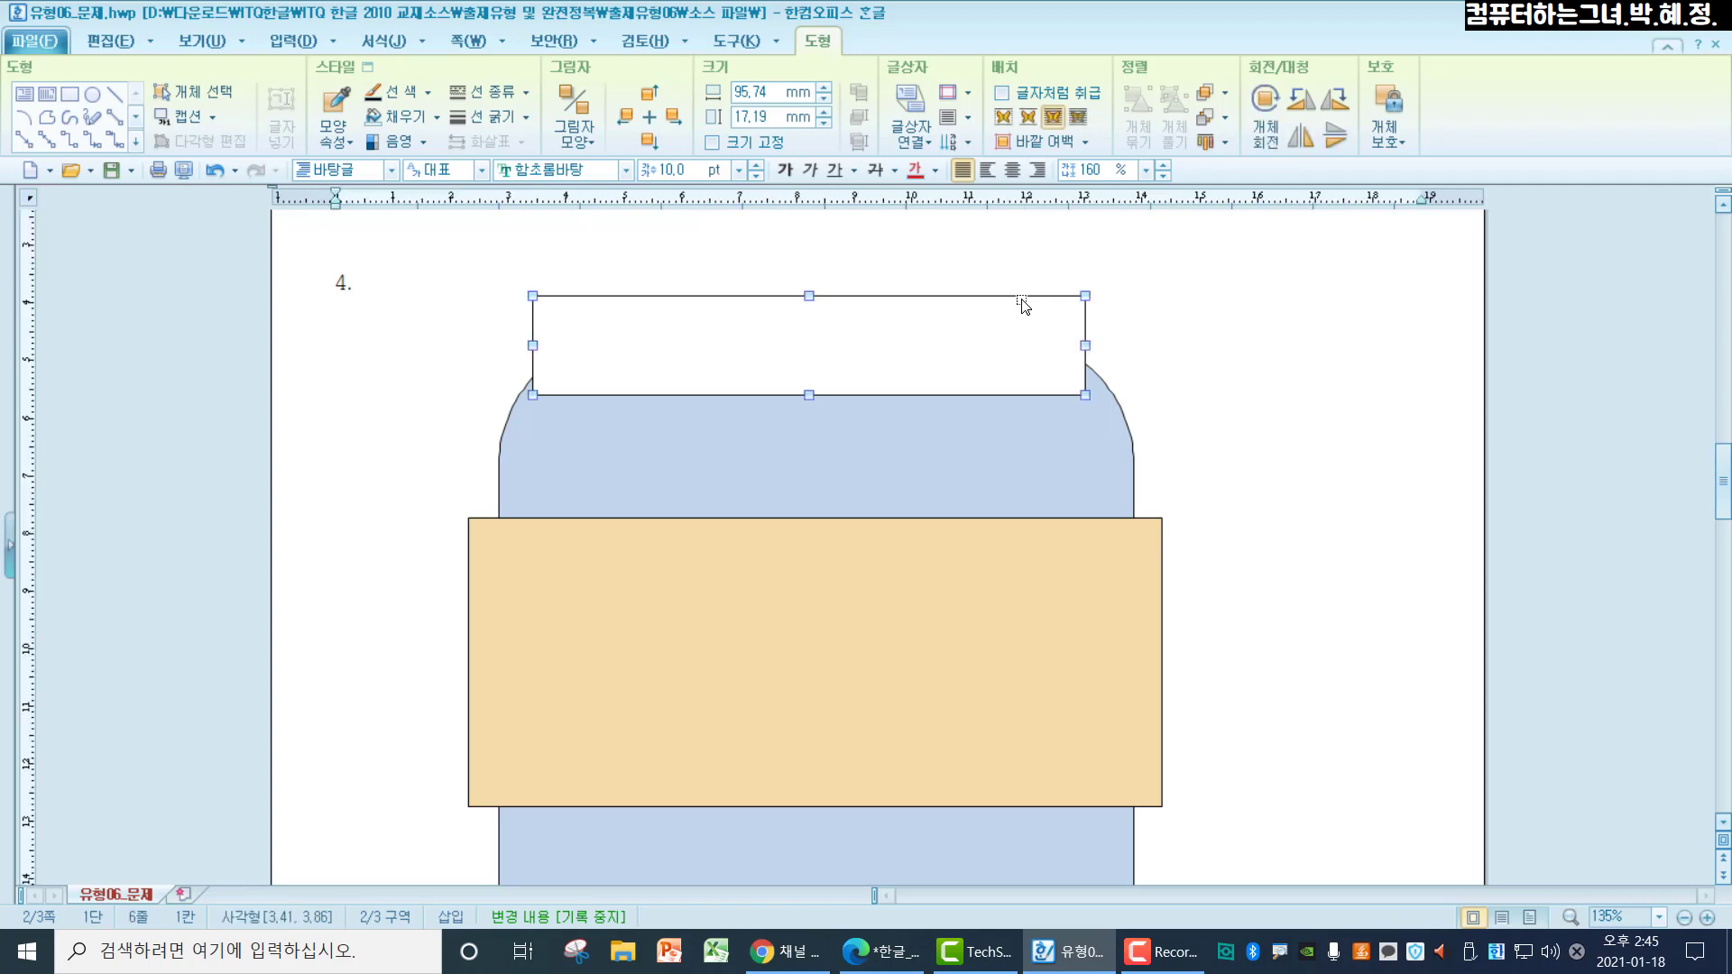
{"action": "double_click", "coordinate": [1023, 302]}
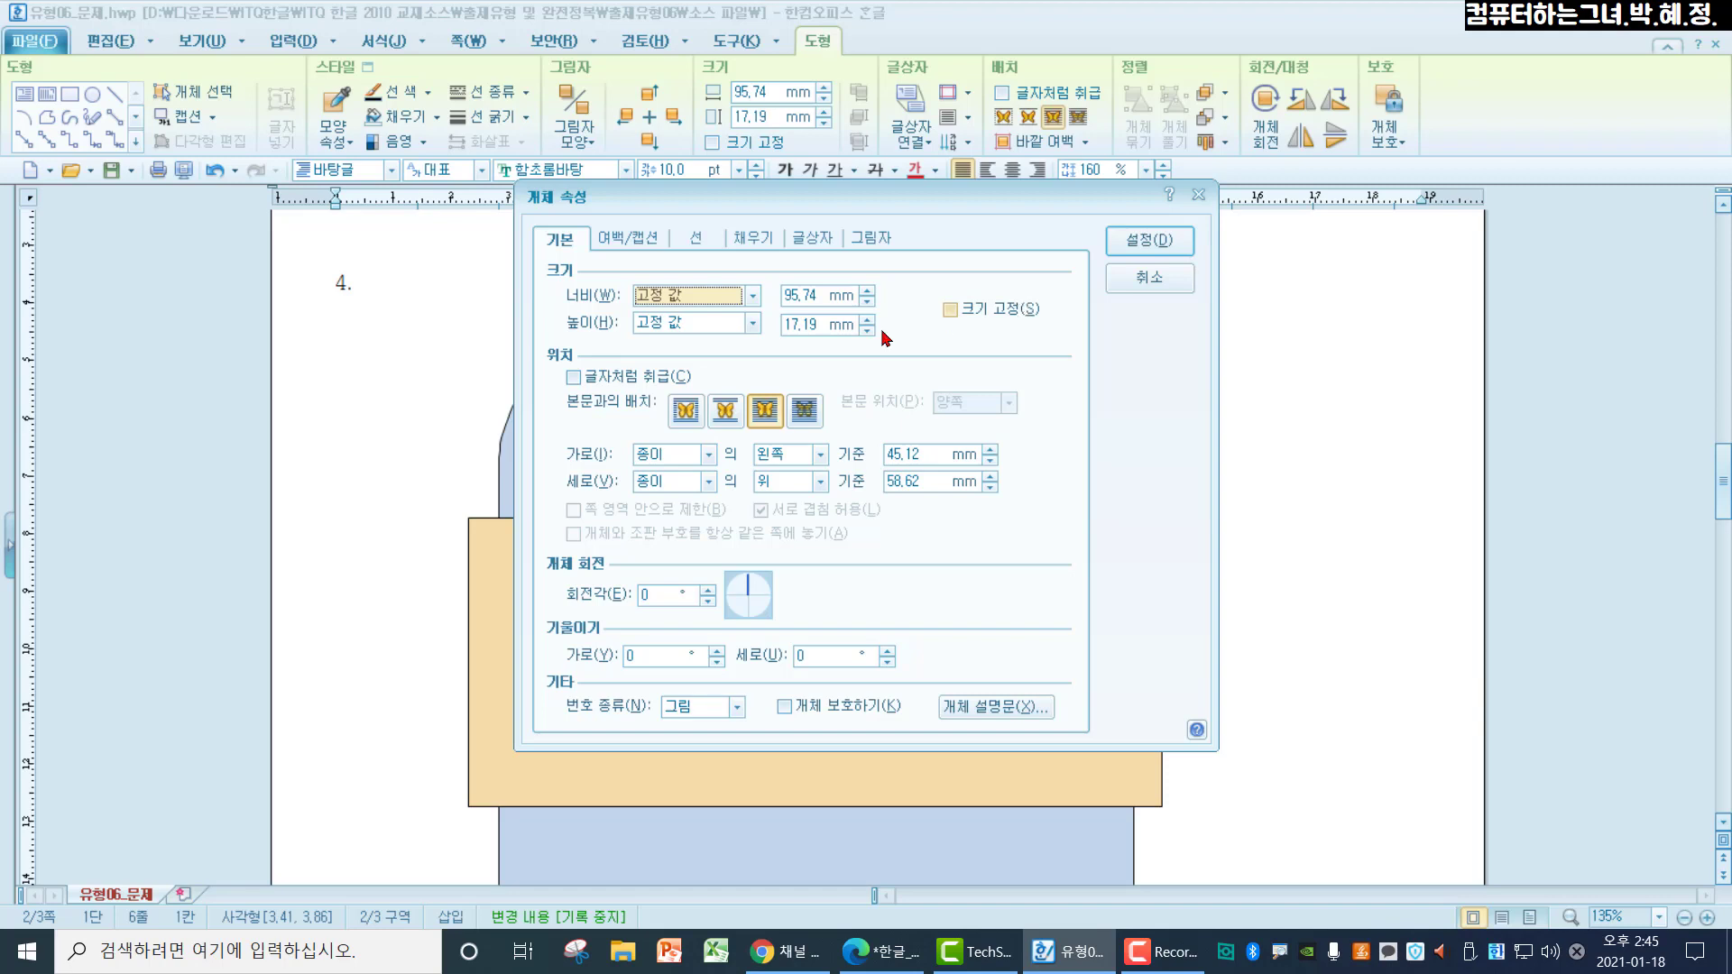
{"action": "left_click", "coordinate": [822, 295]}
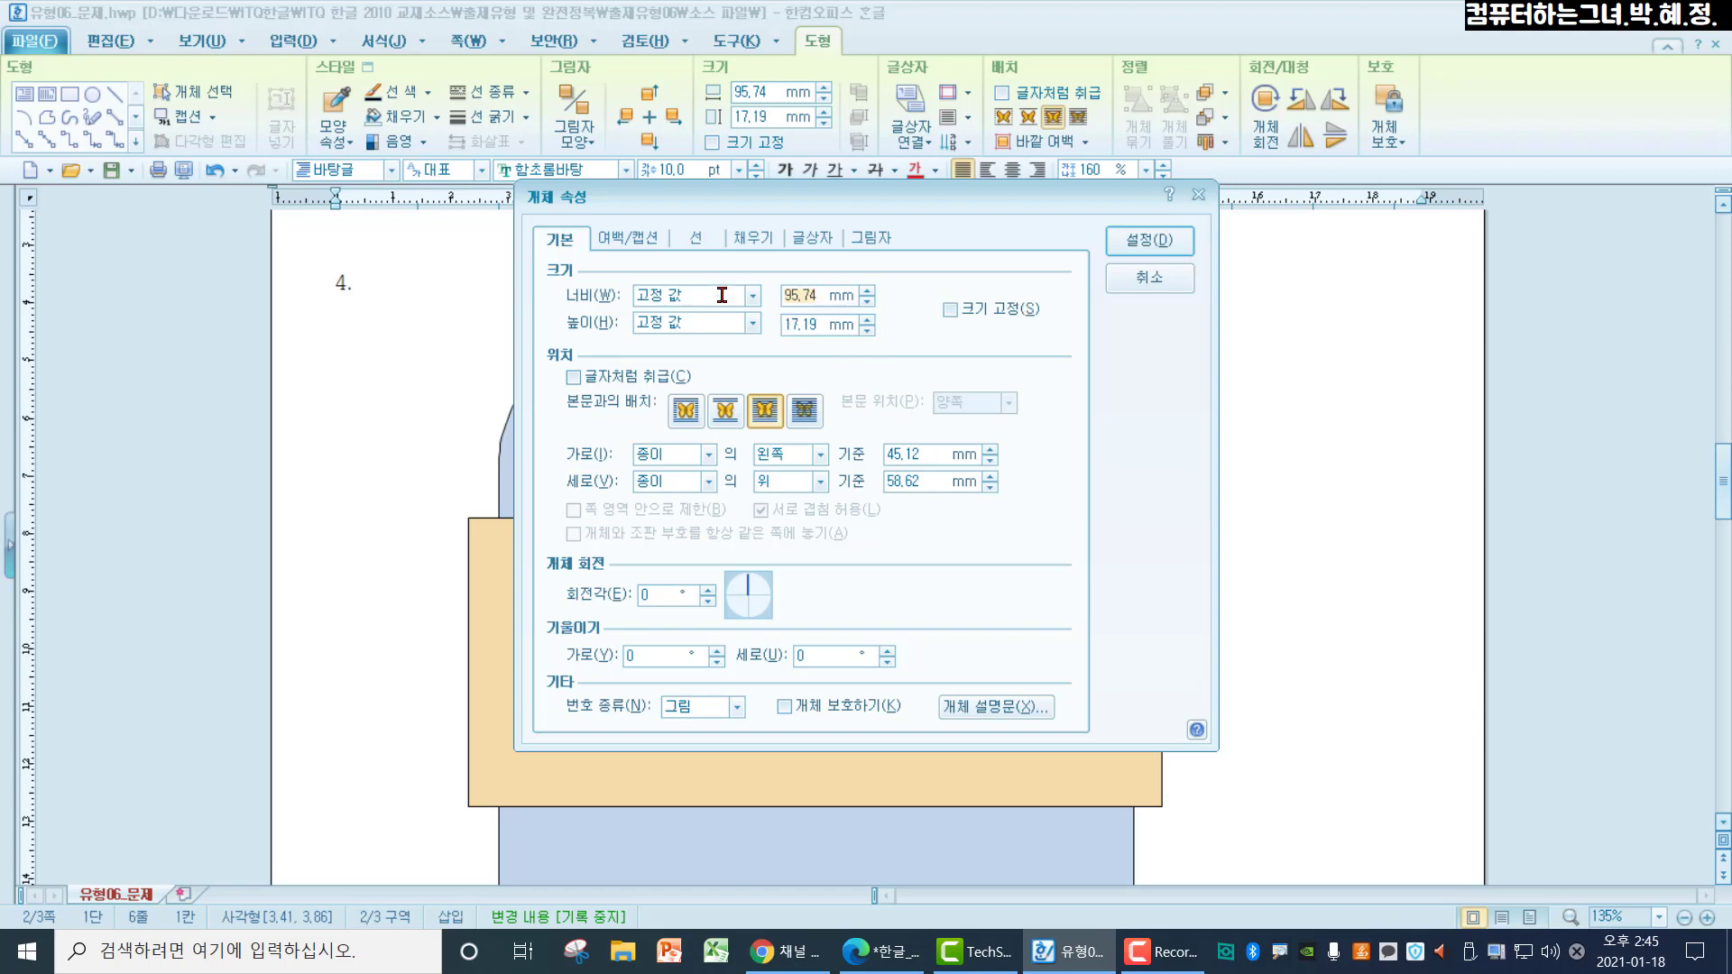
{"action": "type", "text": "110"}
{"action": "key", "text": "Tab"}
{"action": "type", "text": "15"}
{"action": "left_click", "coordinate": [950, 309]}
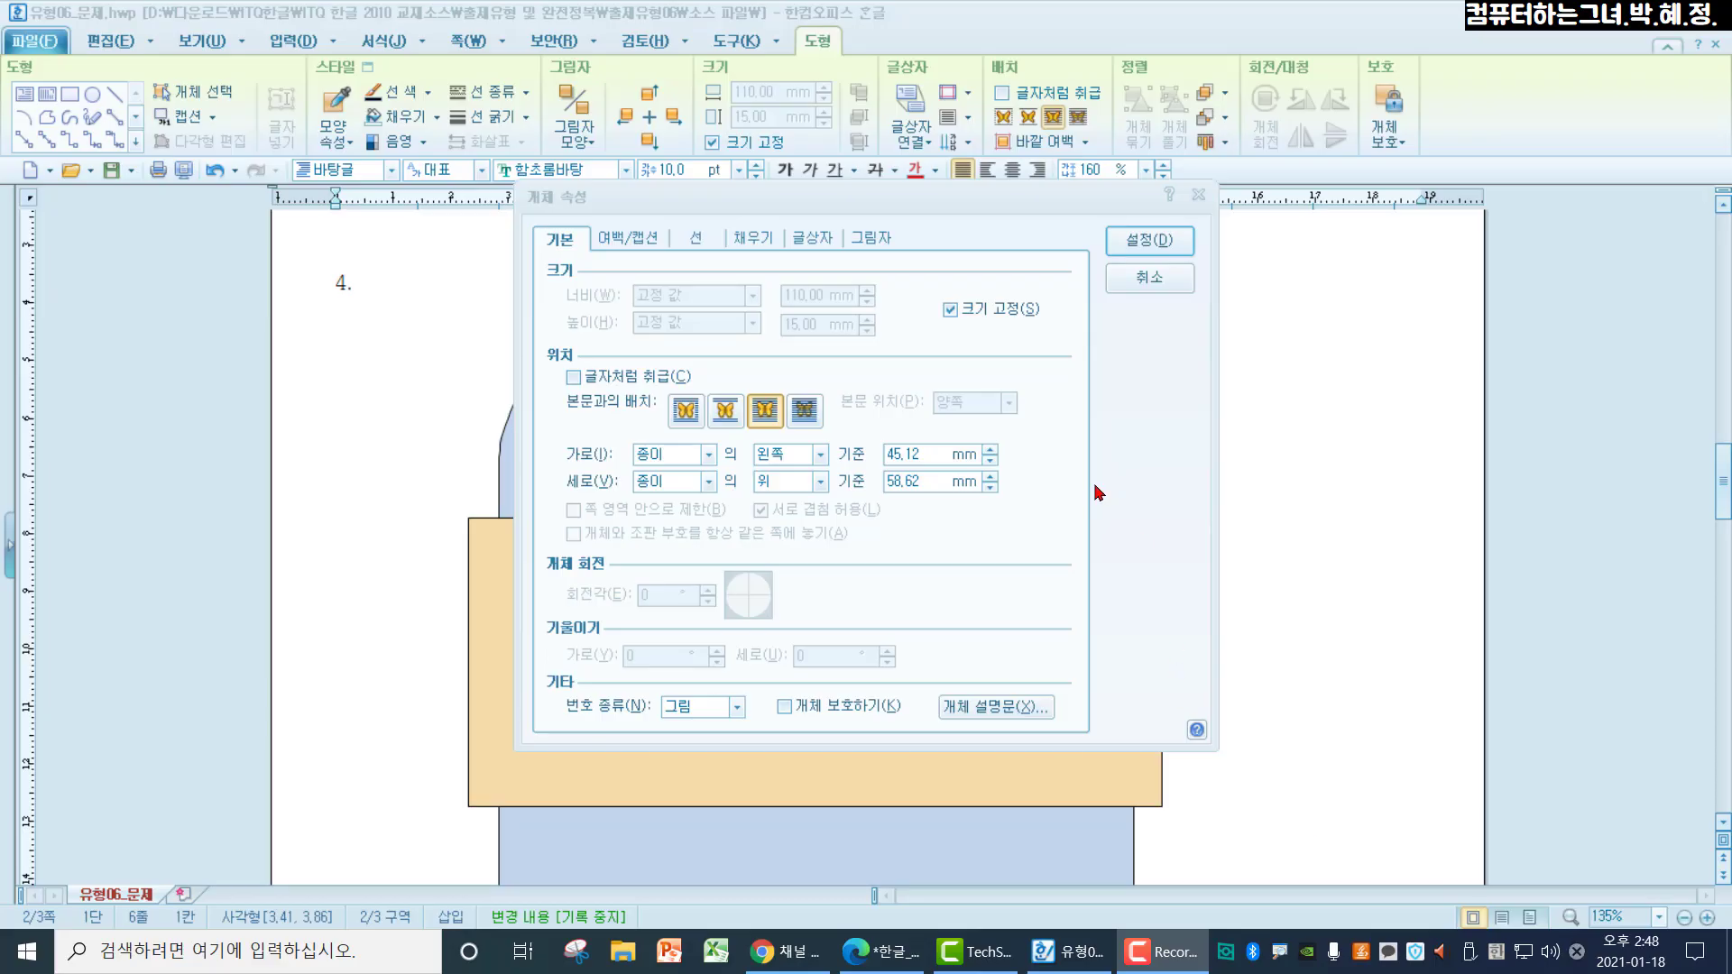
Give the text box semicircular (반원) corners and a blue face color from the 오피스 color theme, and apply the properties
{"action": "left_click", "coordinate": [696, 242]}
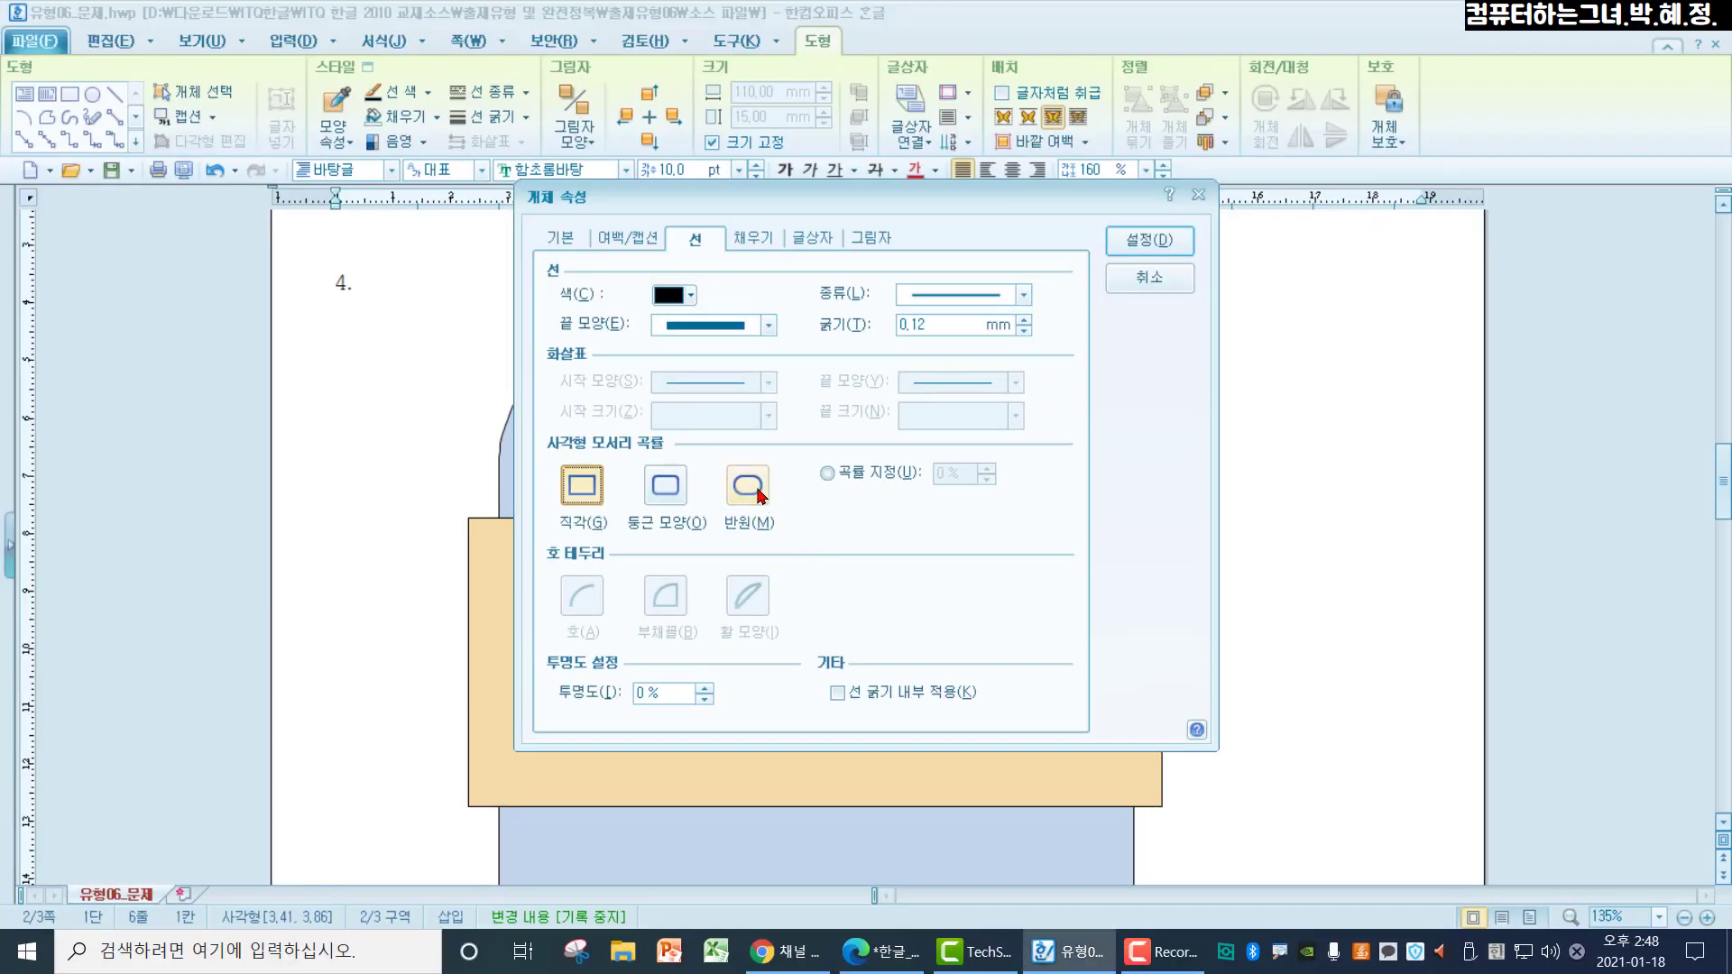
{"action": "left_click", "coordinate": [774, 373]}
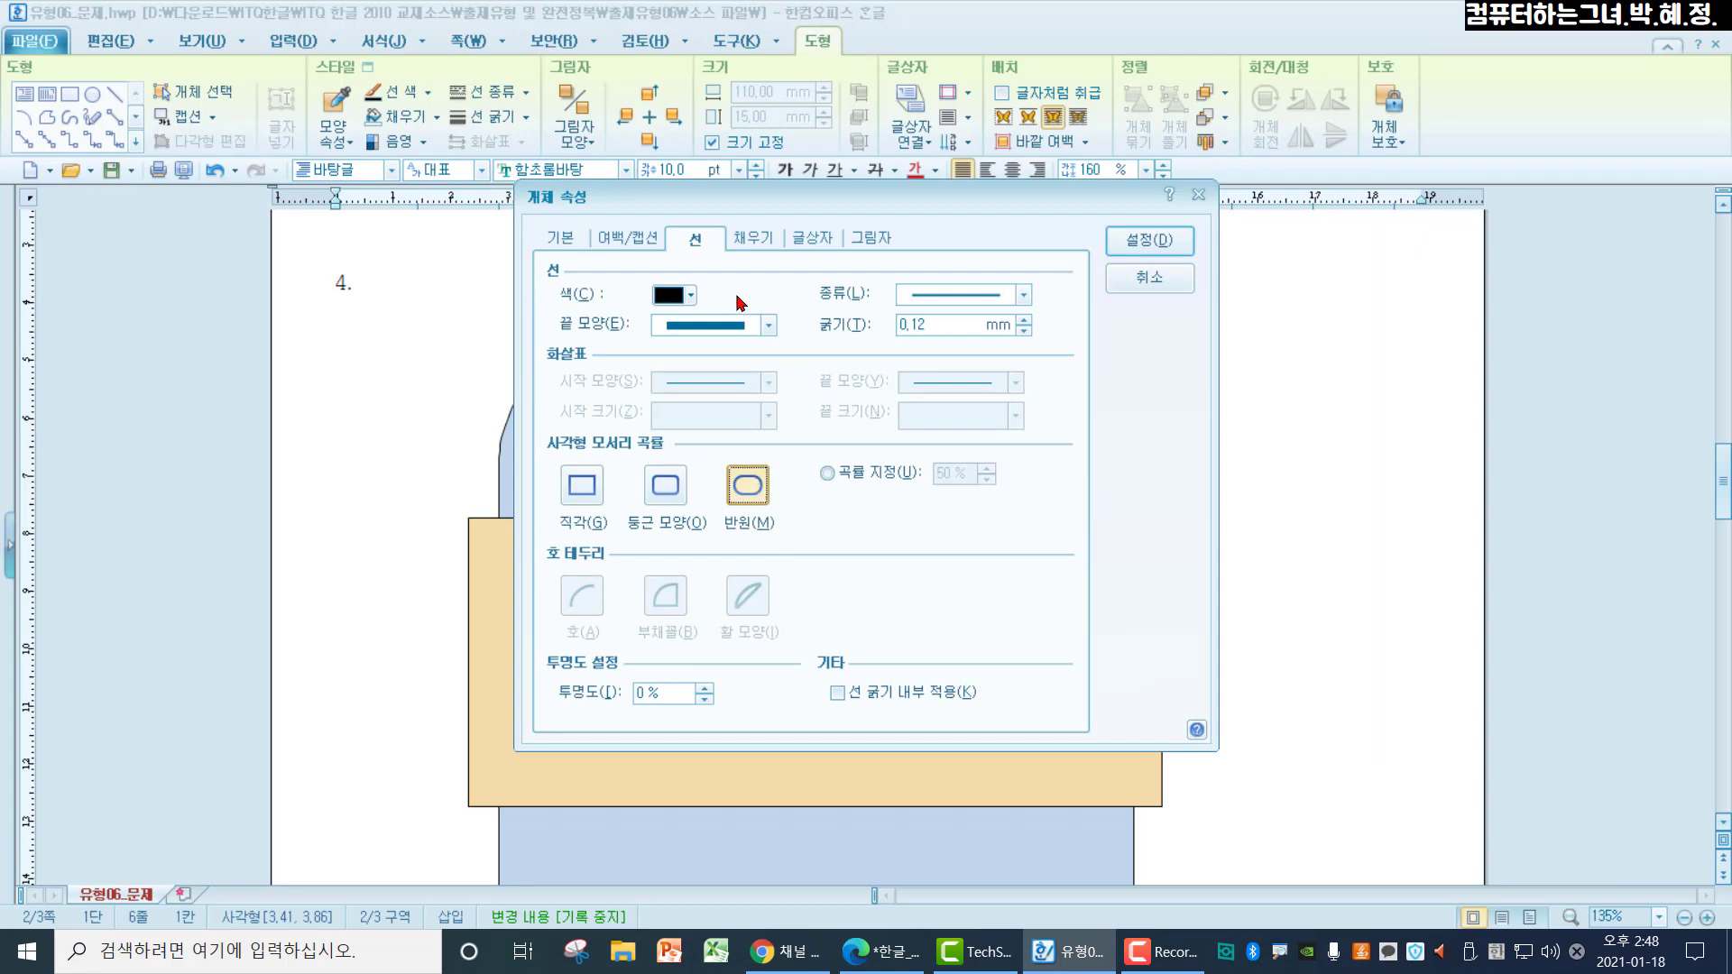
{"action": "left_click", "coordinate": [748, 244]}
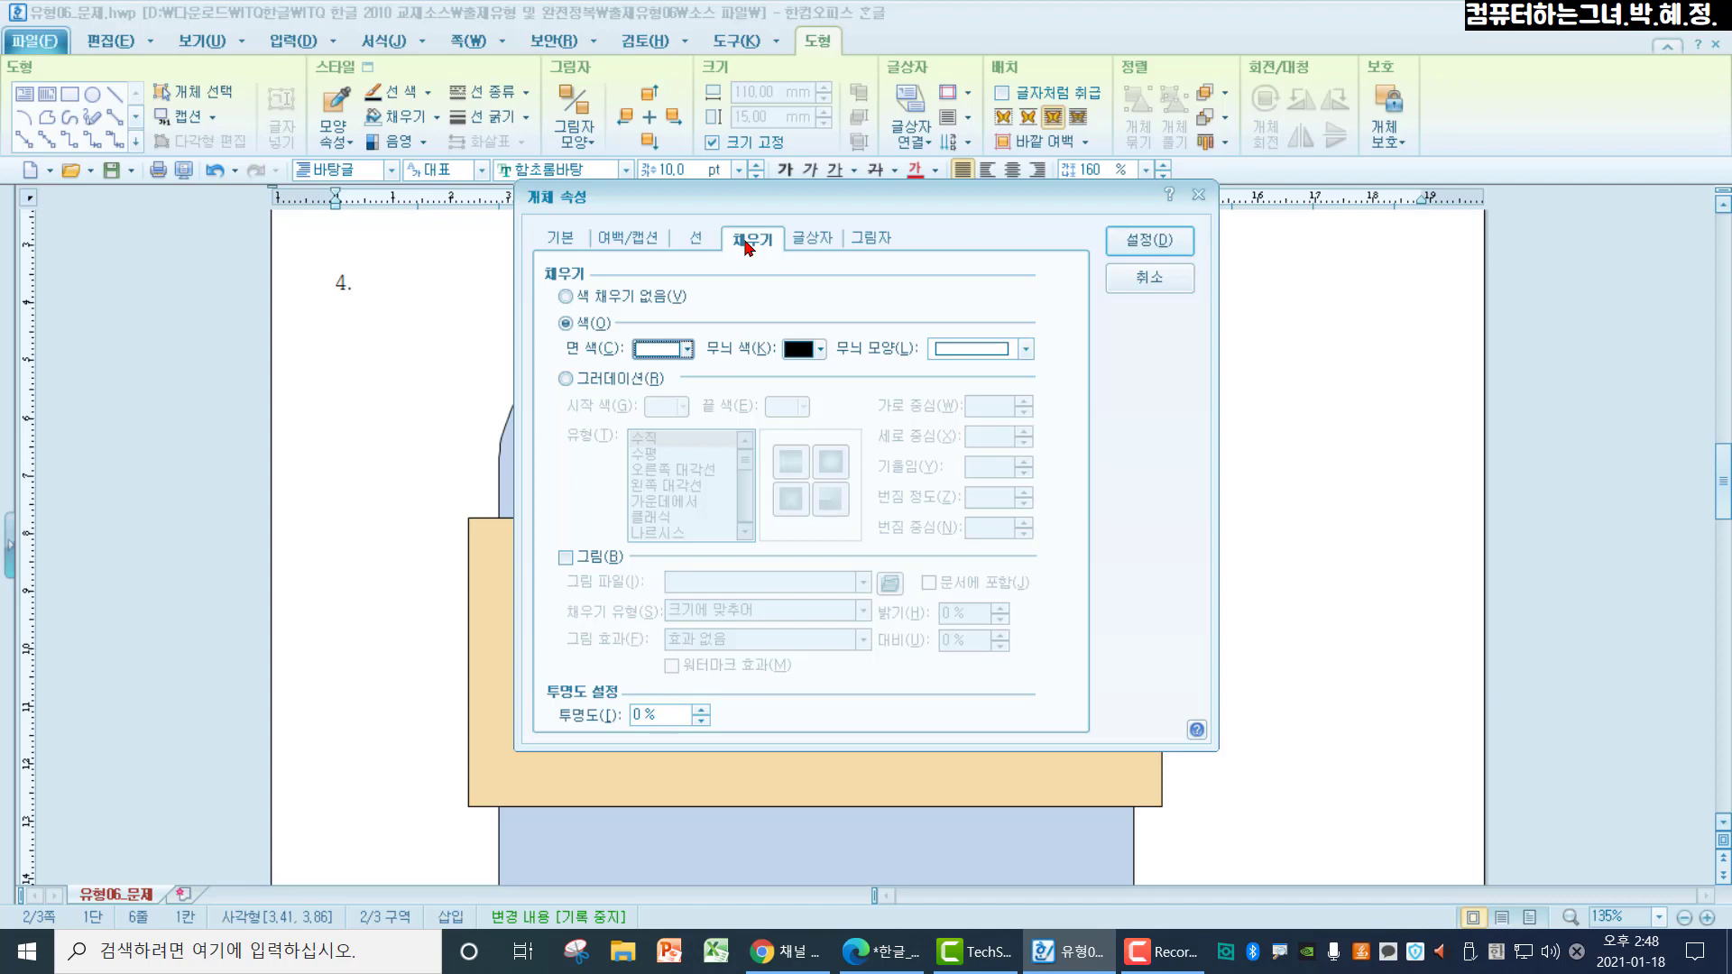
{"action": "left_click", "coordinate": [688, 350]}
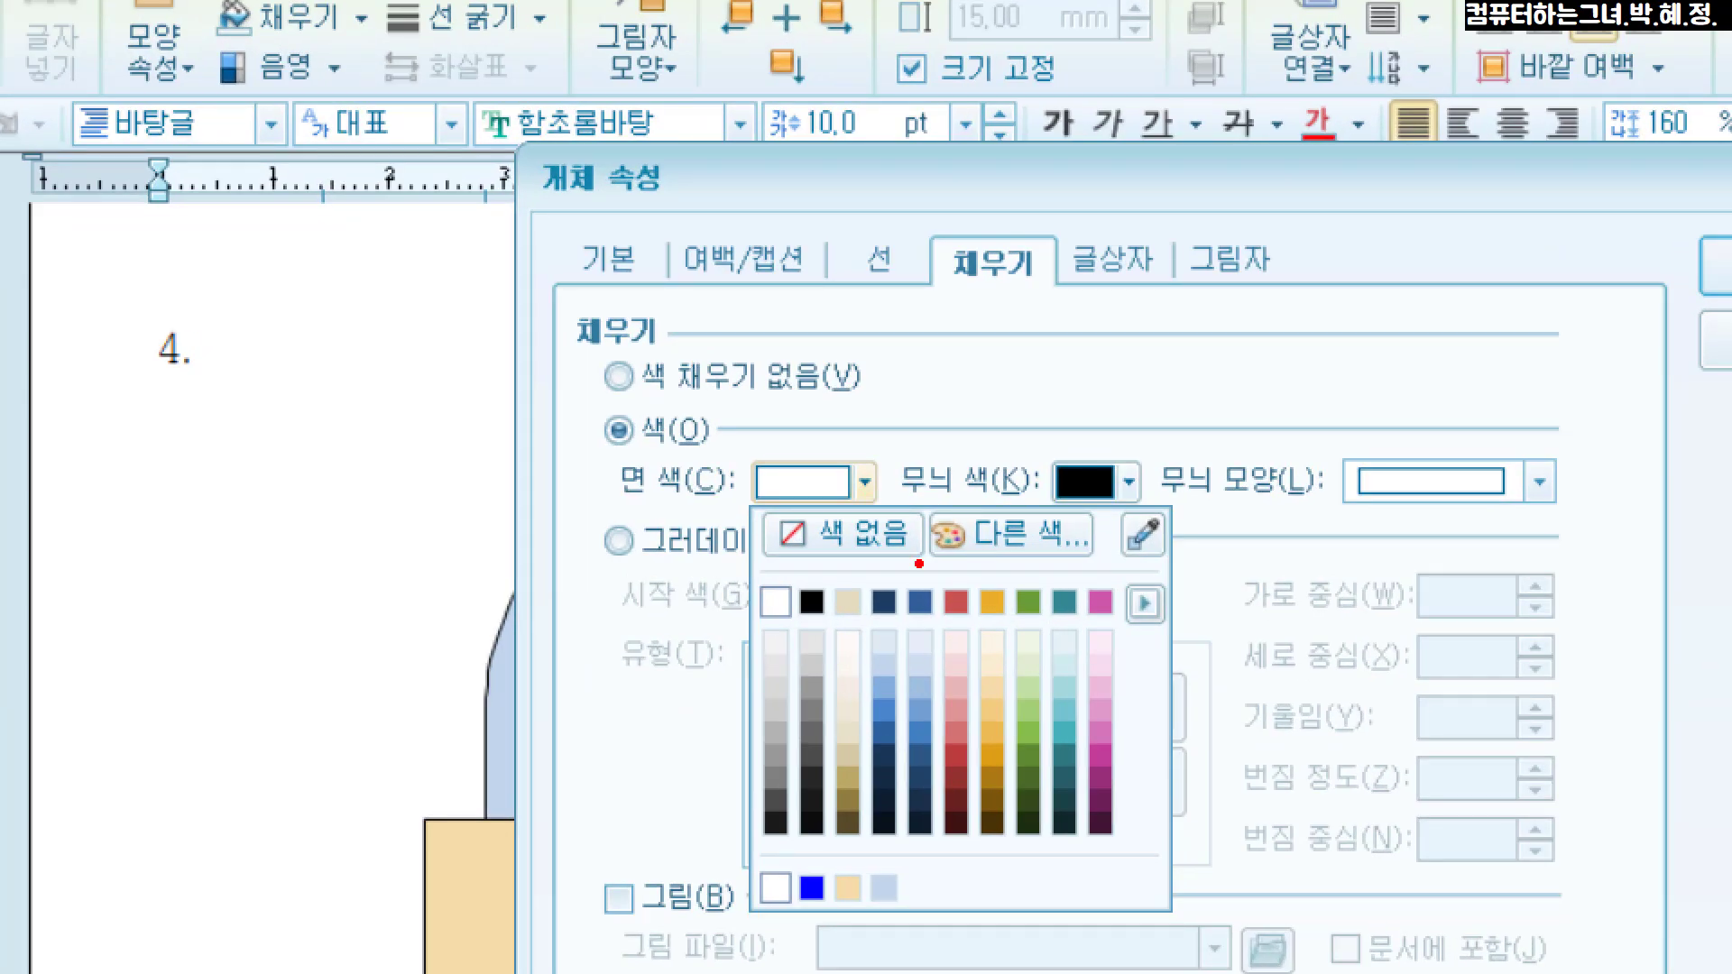
{"action": "left_click_drag", "start_coordinate": [1101, 565], "coordinate": [1178, 643]}
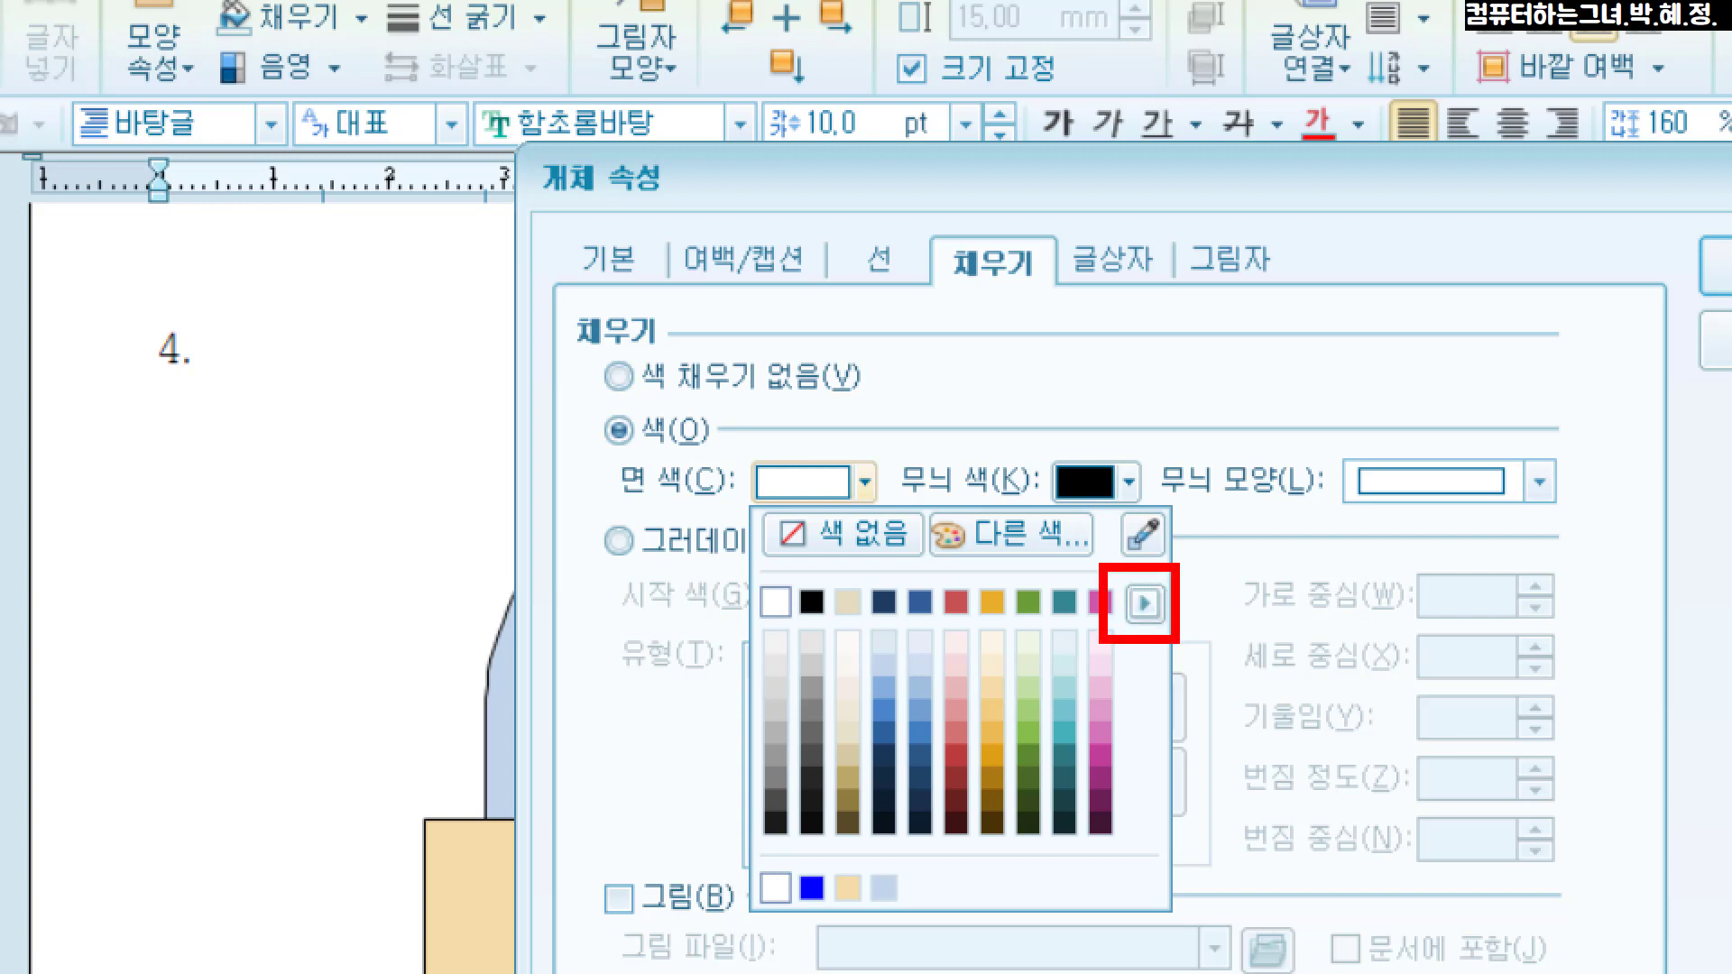
{"action": "key", "text": "Escape"}
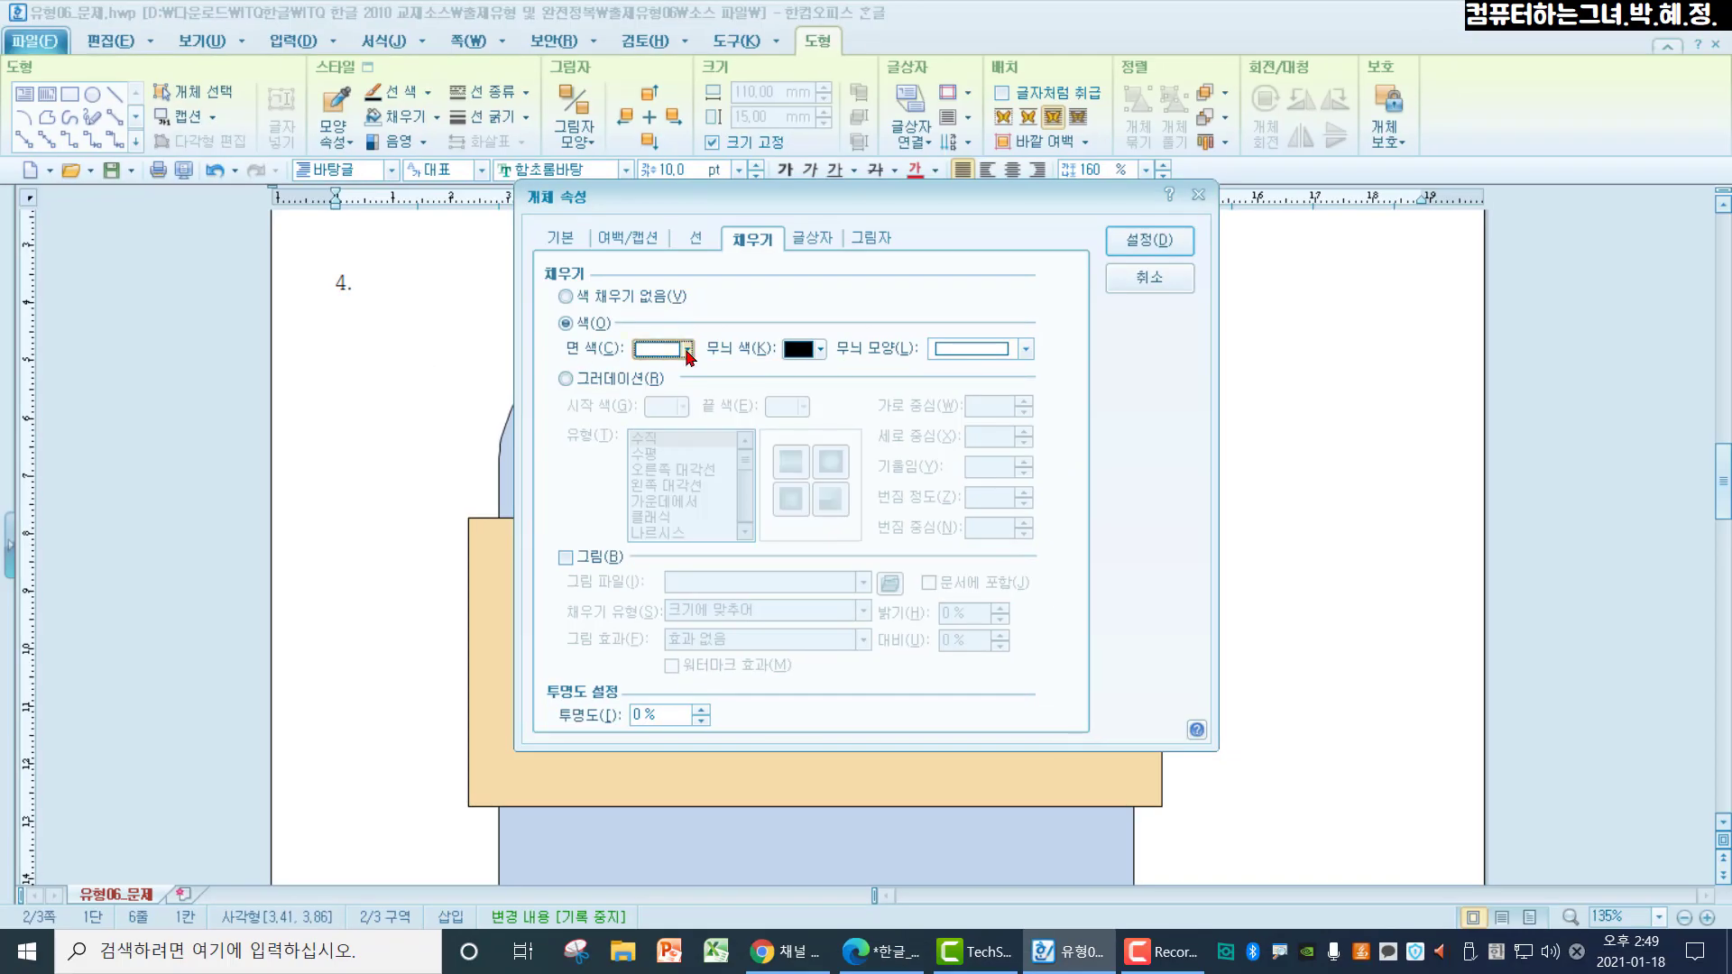
{"action": "left_click", "coordinate": [678, 349]}
{"action": "left_click", "coordinate": [829, 410]}
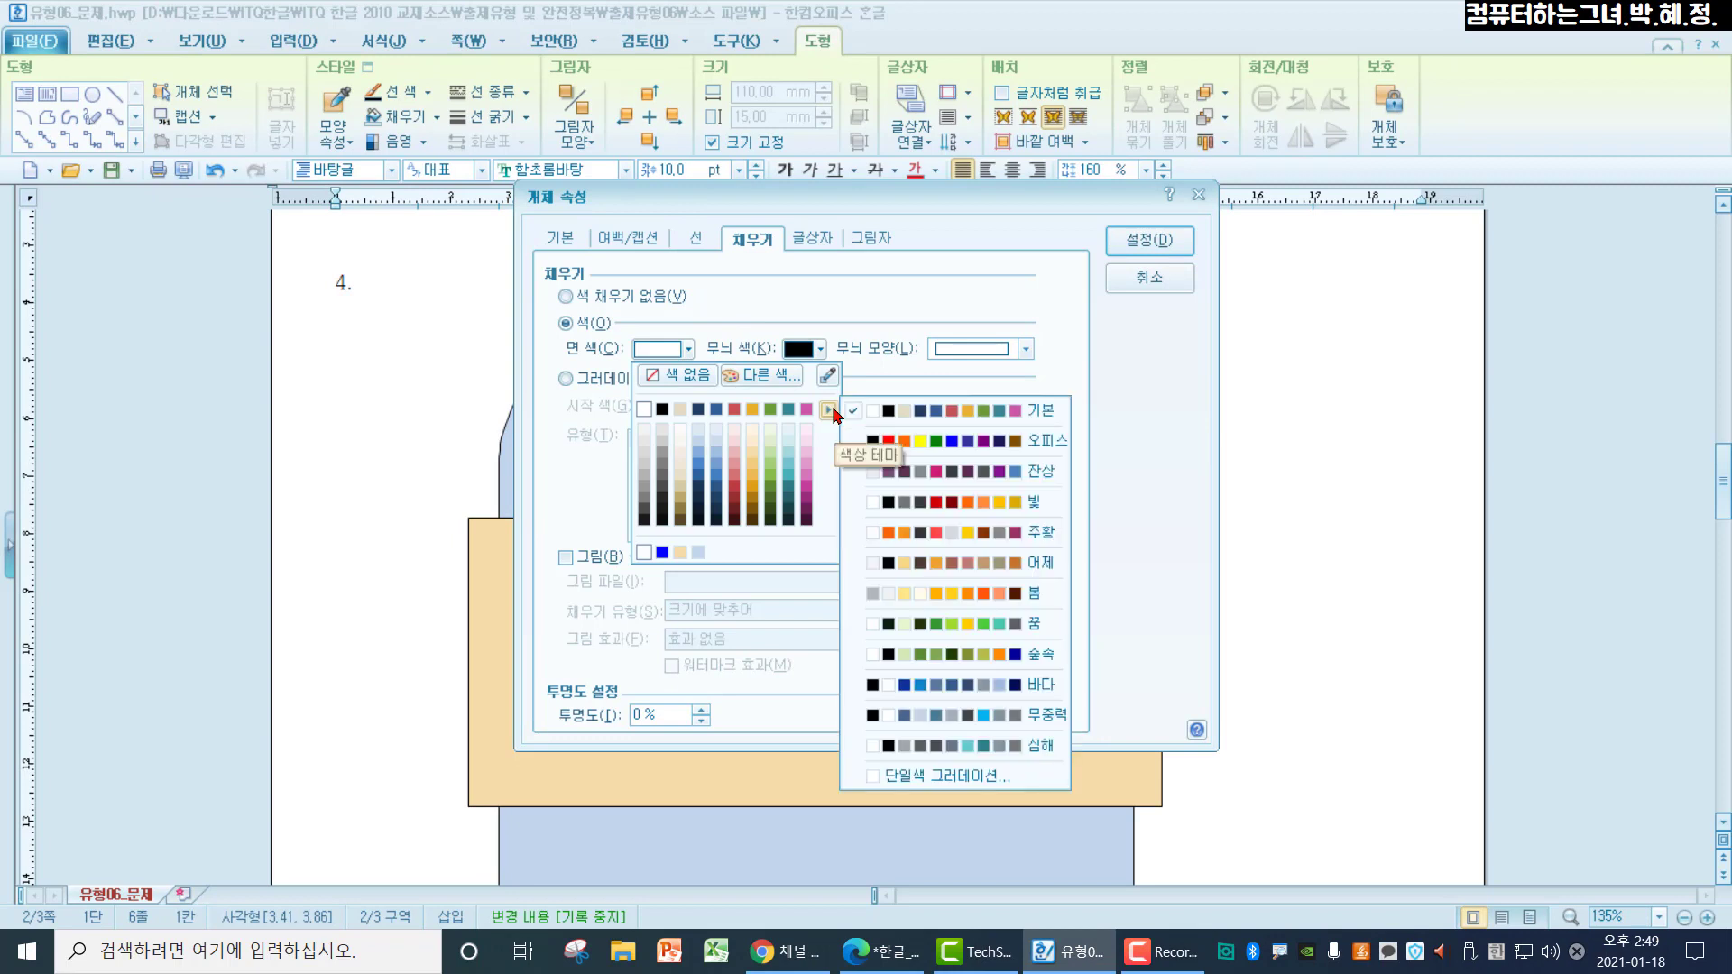
{"action": "left_click", "coordinate": [930, 451]}
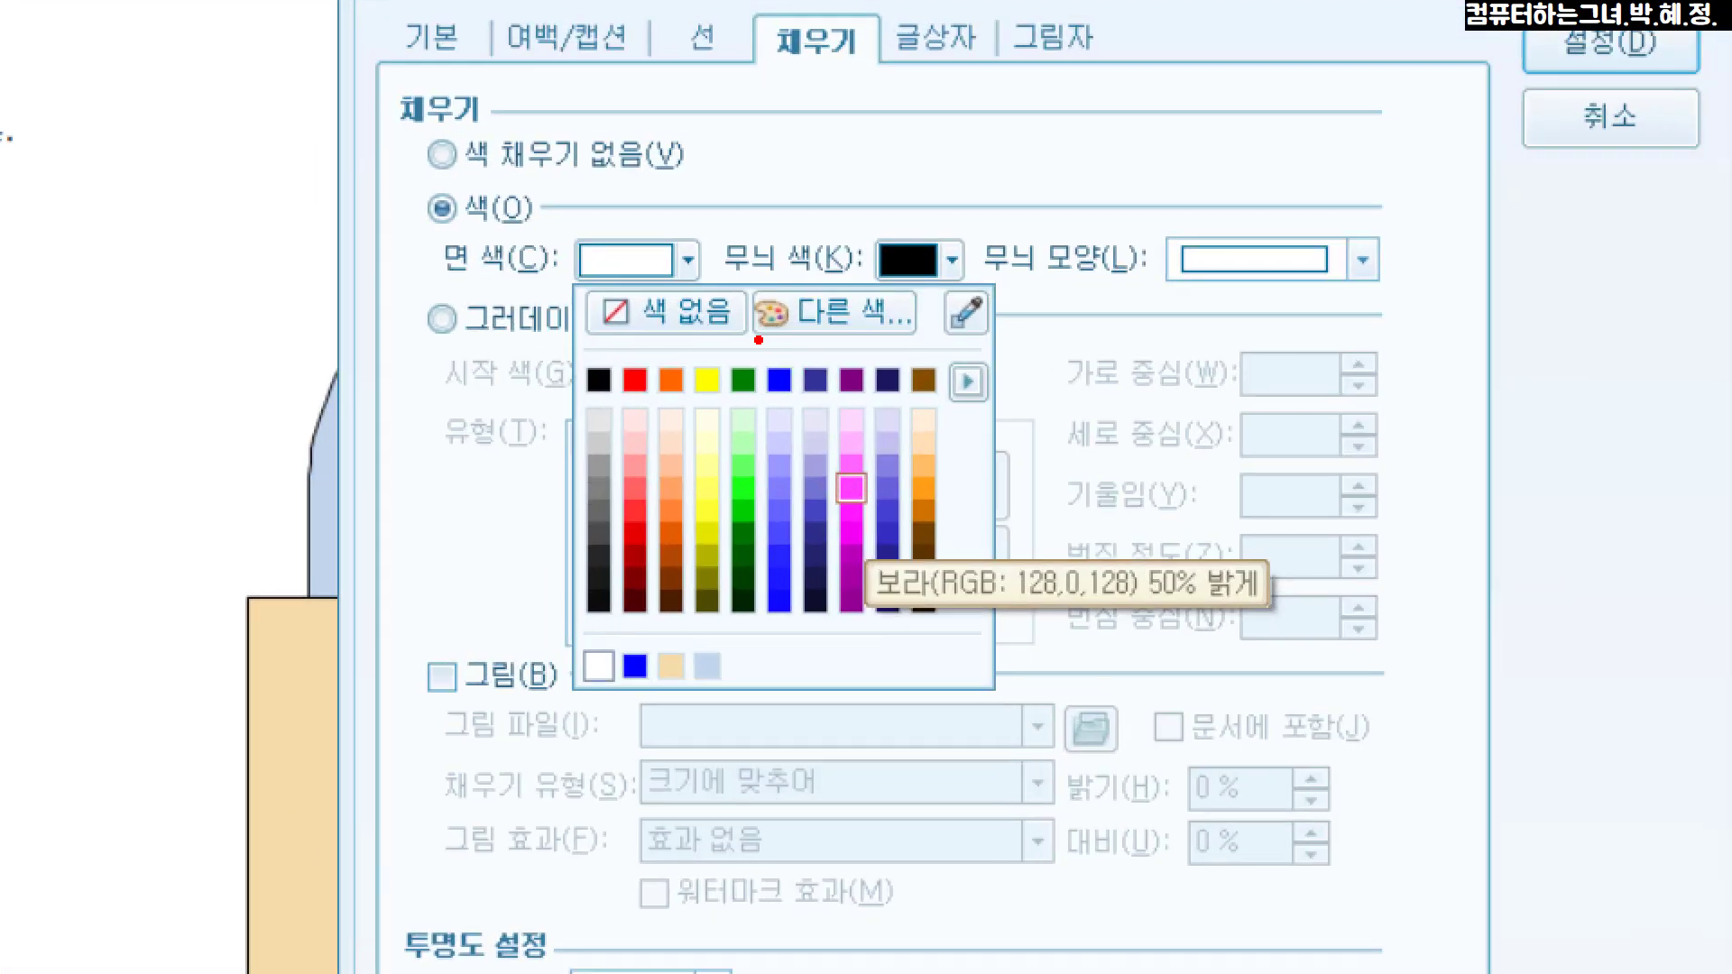
{"action": "left_click_drag", "start_coordinate": [721, 387], "coordinate": [736, 416]}
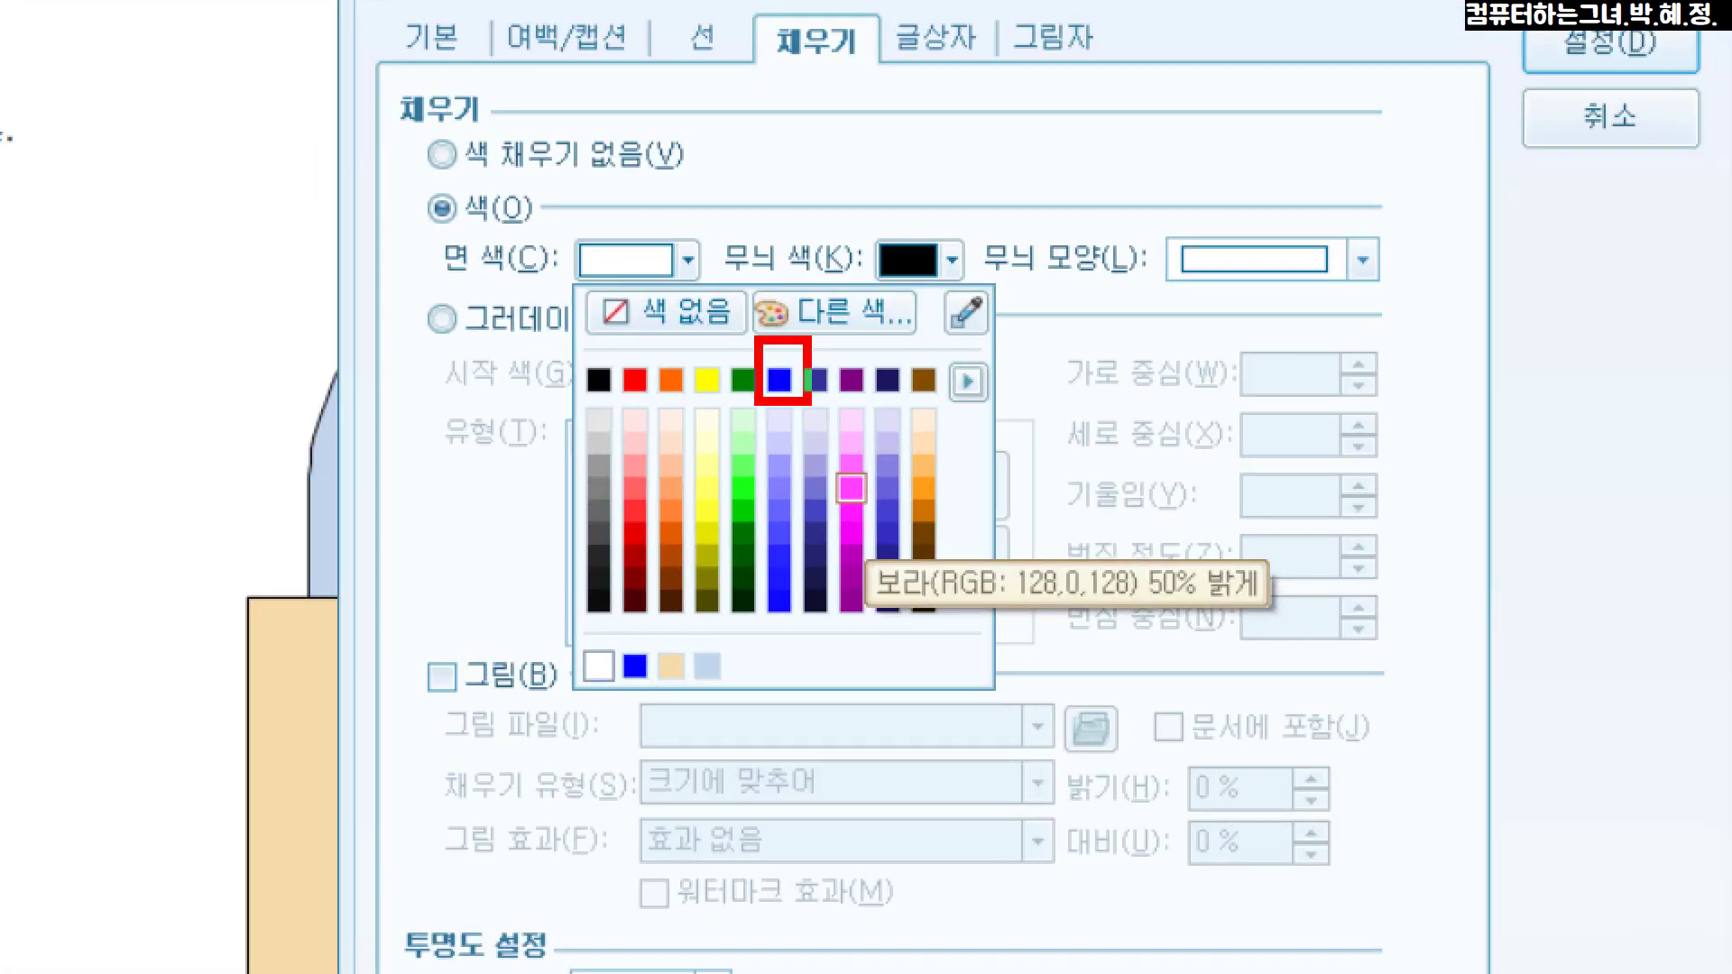
{"action": "key", "text": "Escape"}
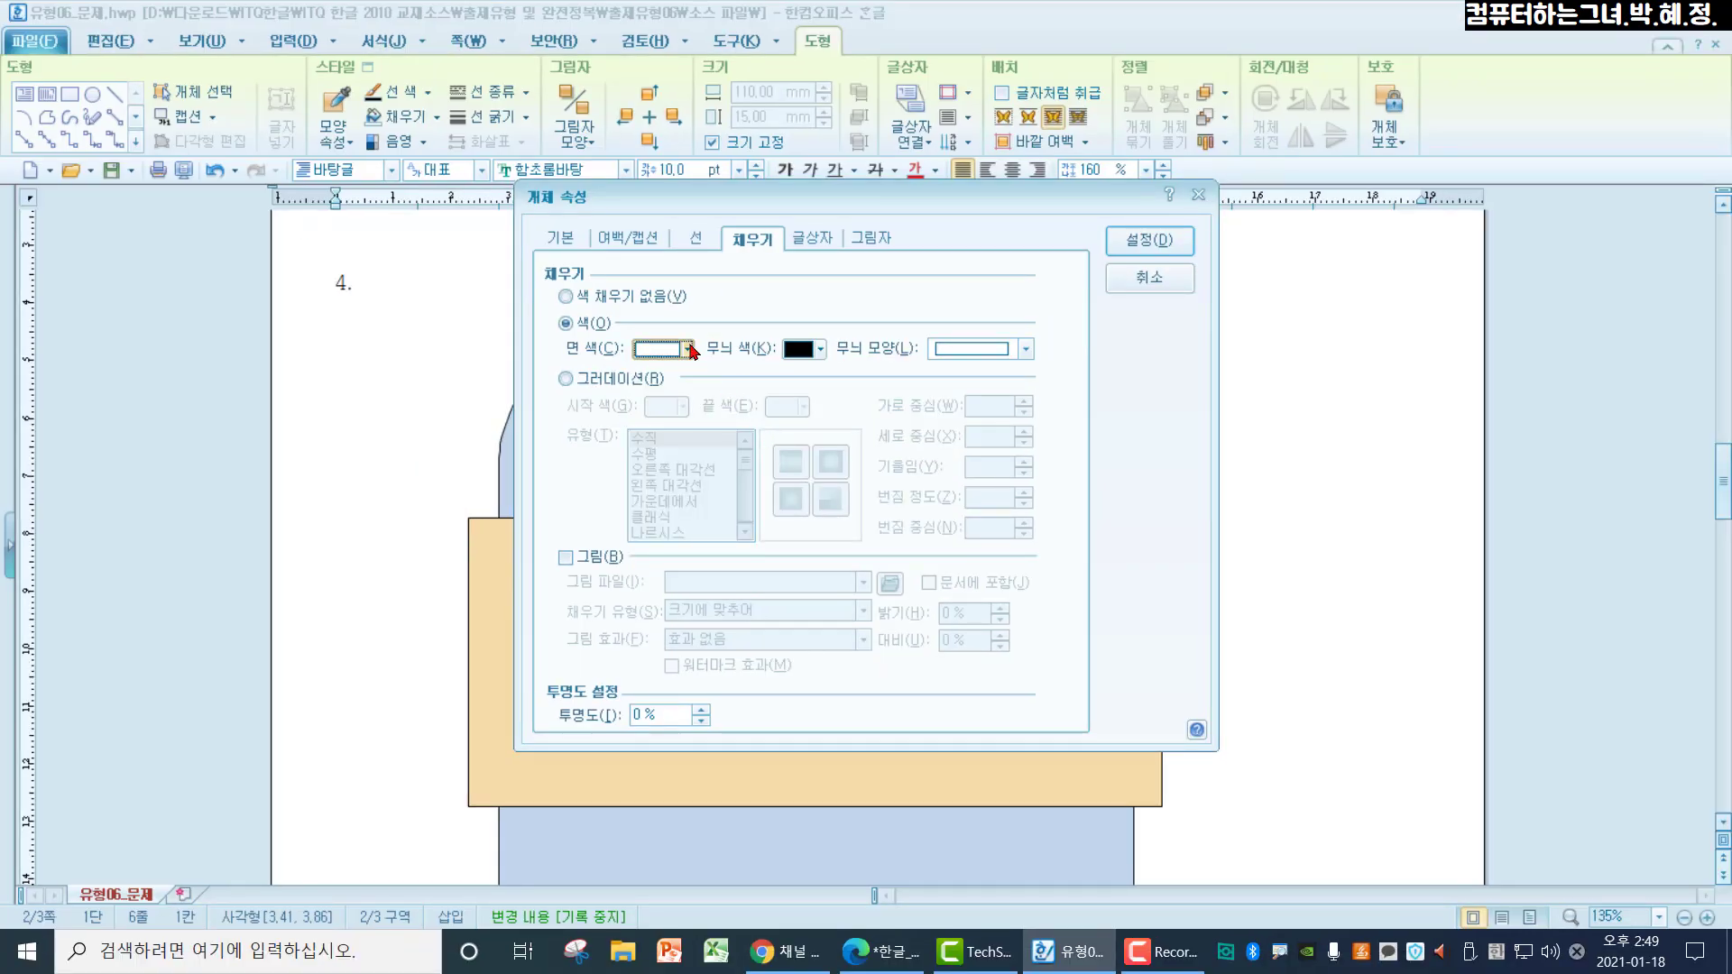
{"action": "left_click", "coordinate": [692, 350]}
{"action": "left_click", "coordinate": [733, 399]}
{"action": "left_click", "coordinate": [1164, 241]}
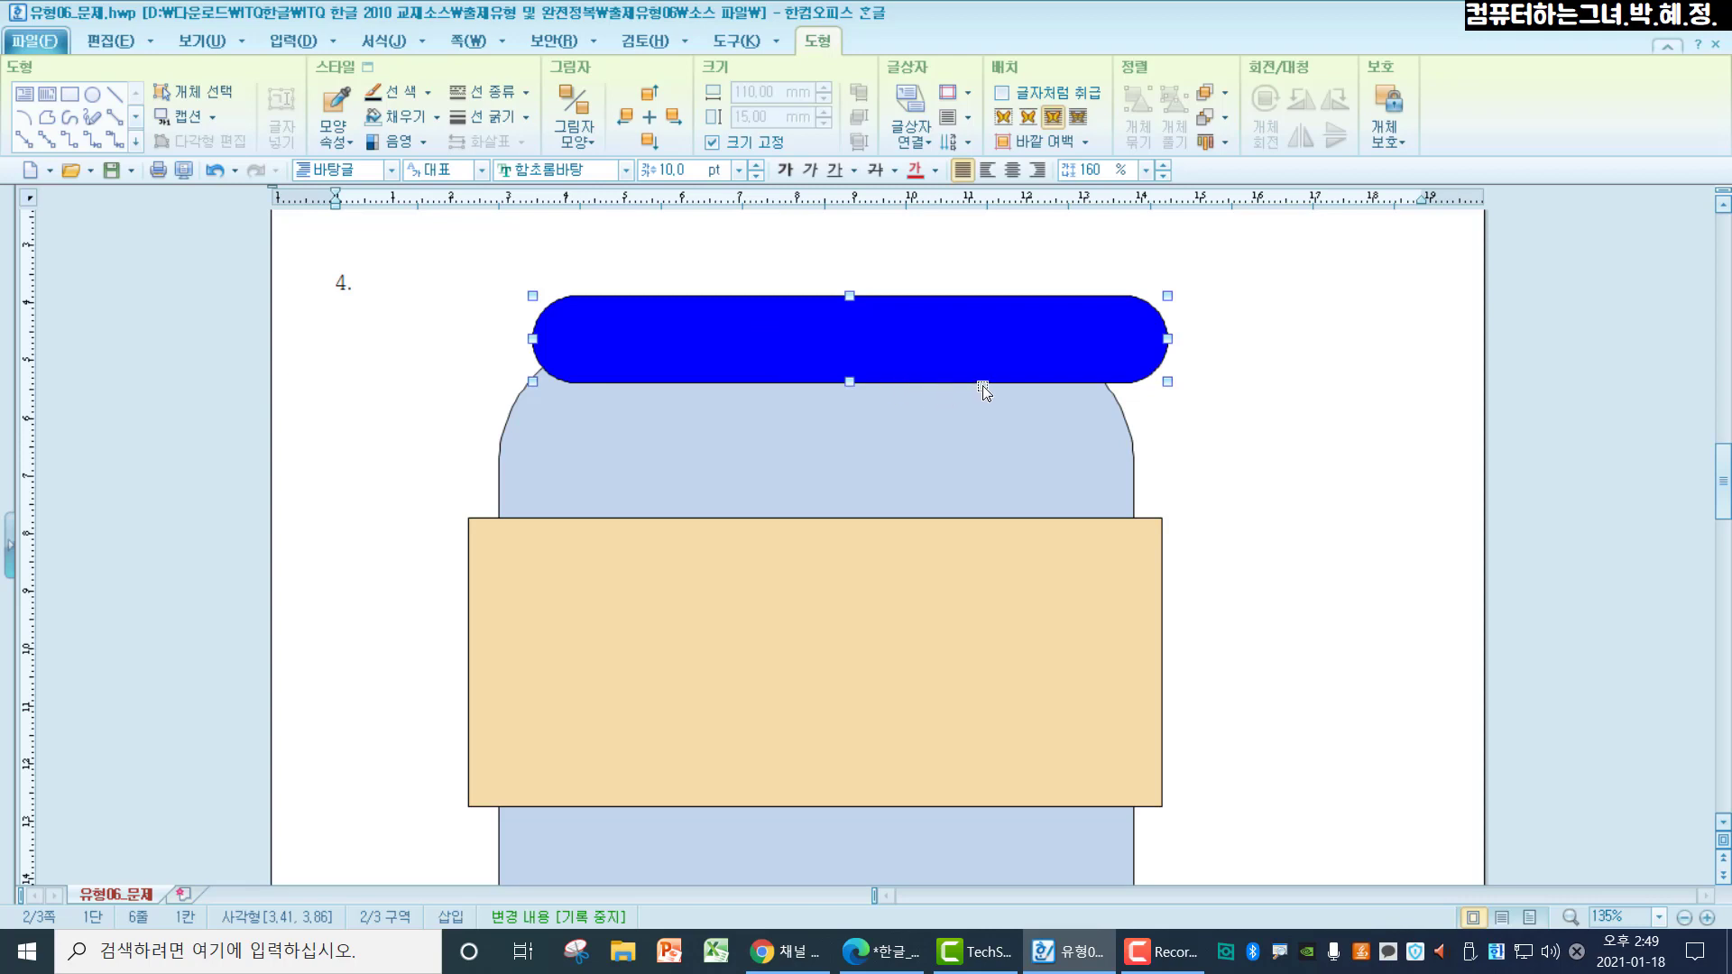
Move the blue text box so it is centered over the light blue shape's upper edge, nudging it finely into place
{"action": "left_click_drag", "start_coordinate": [1032, 373], "coordinate": [987, 384]}
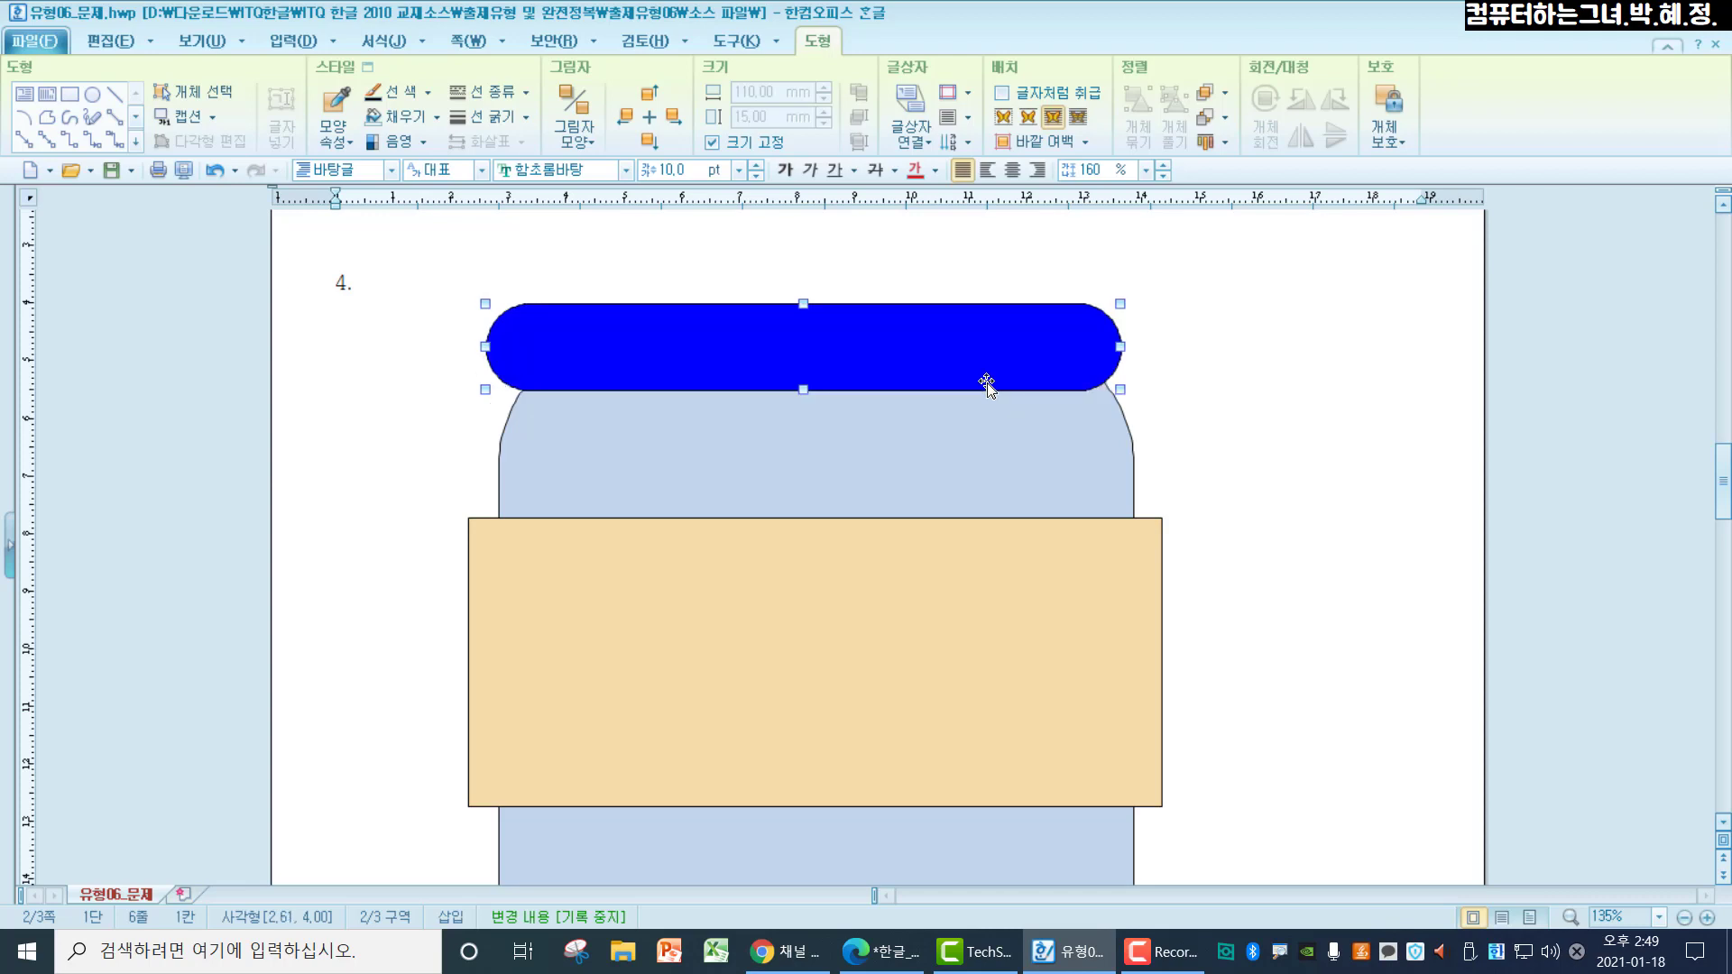
{"action": "key", "text": "Right"}
{"action": "key", "text": "Right"}
{"action": "key", "text": "Right"}
{"action": "key", "text": "Right"}
{"action": "key", "text": "Right"}
{"action": "key", "text": "Right"}
{"action": "key", "text": "Right"}
{"action": "key", "text": "Right"}
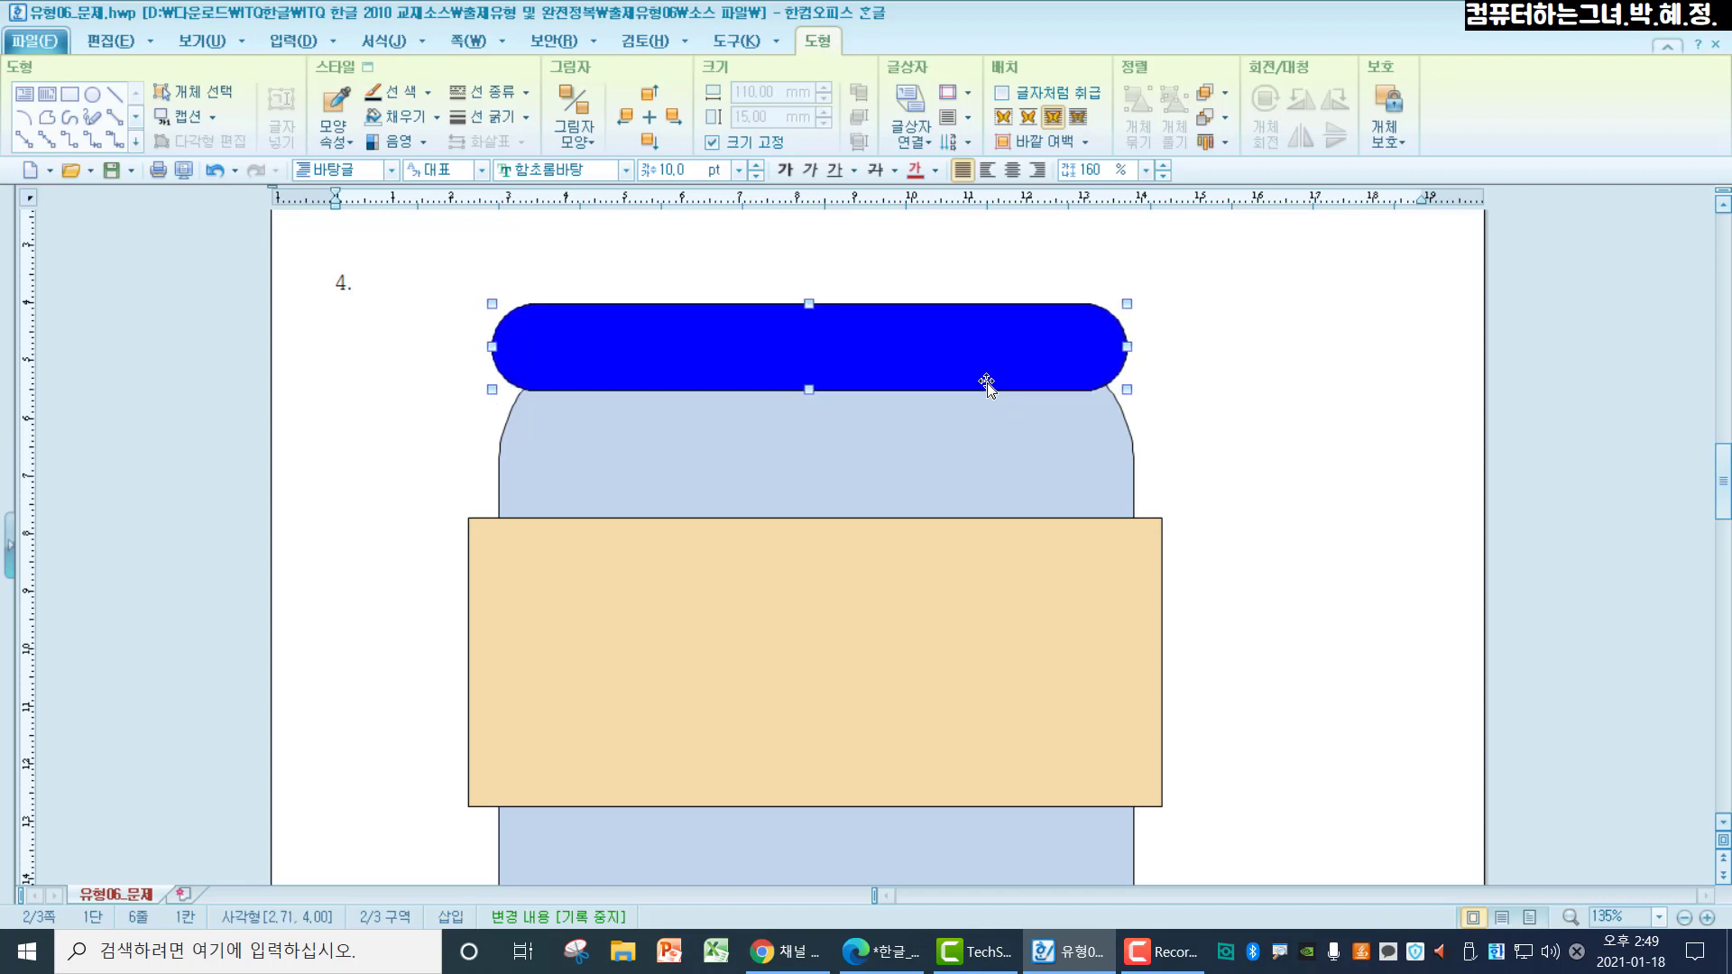
{"action": "key", "text": "Right"}
{"action": "key", "text": "Down"}
{"action": "key", "text": "Down"}
{"action": "key", "text": "Down"}
{"action": "key", "text": "Down"}
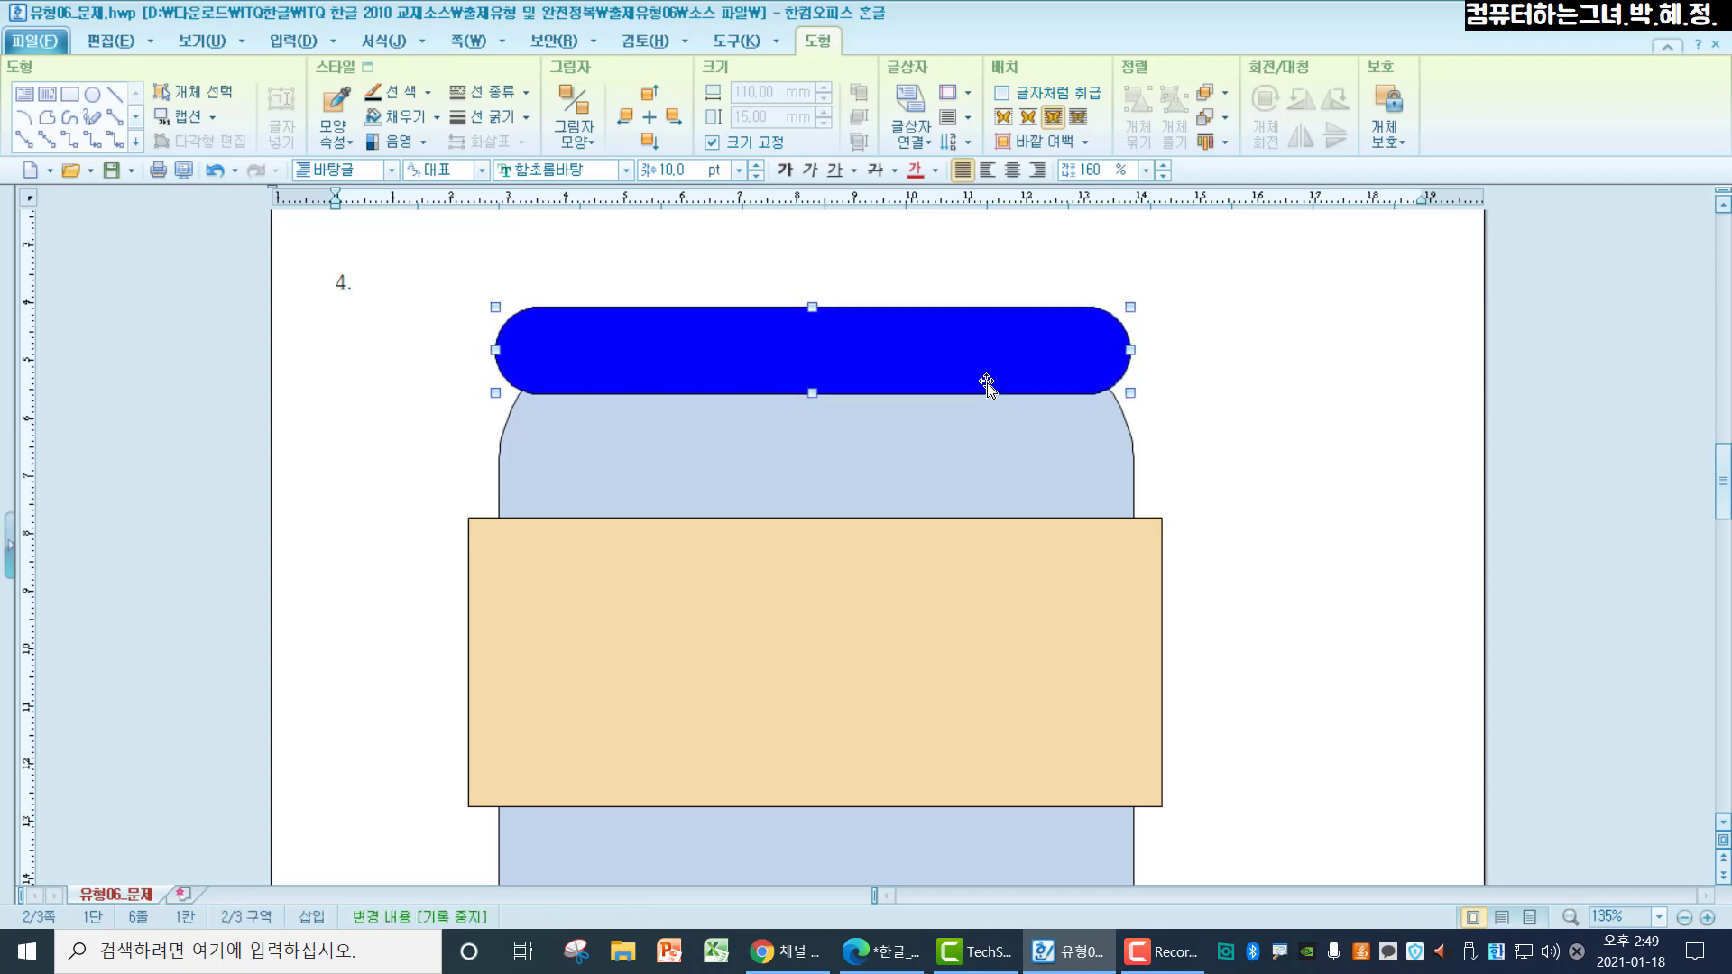
{"action": "key", "text": "Down"}
{"action": "key", "text": "Down"}
{"action": "key", "text": "Down"}
{"action": "key", "text": "Down"}
{"action": "key", "text": "Right"}
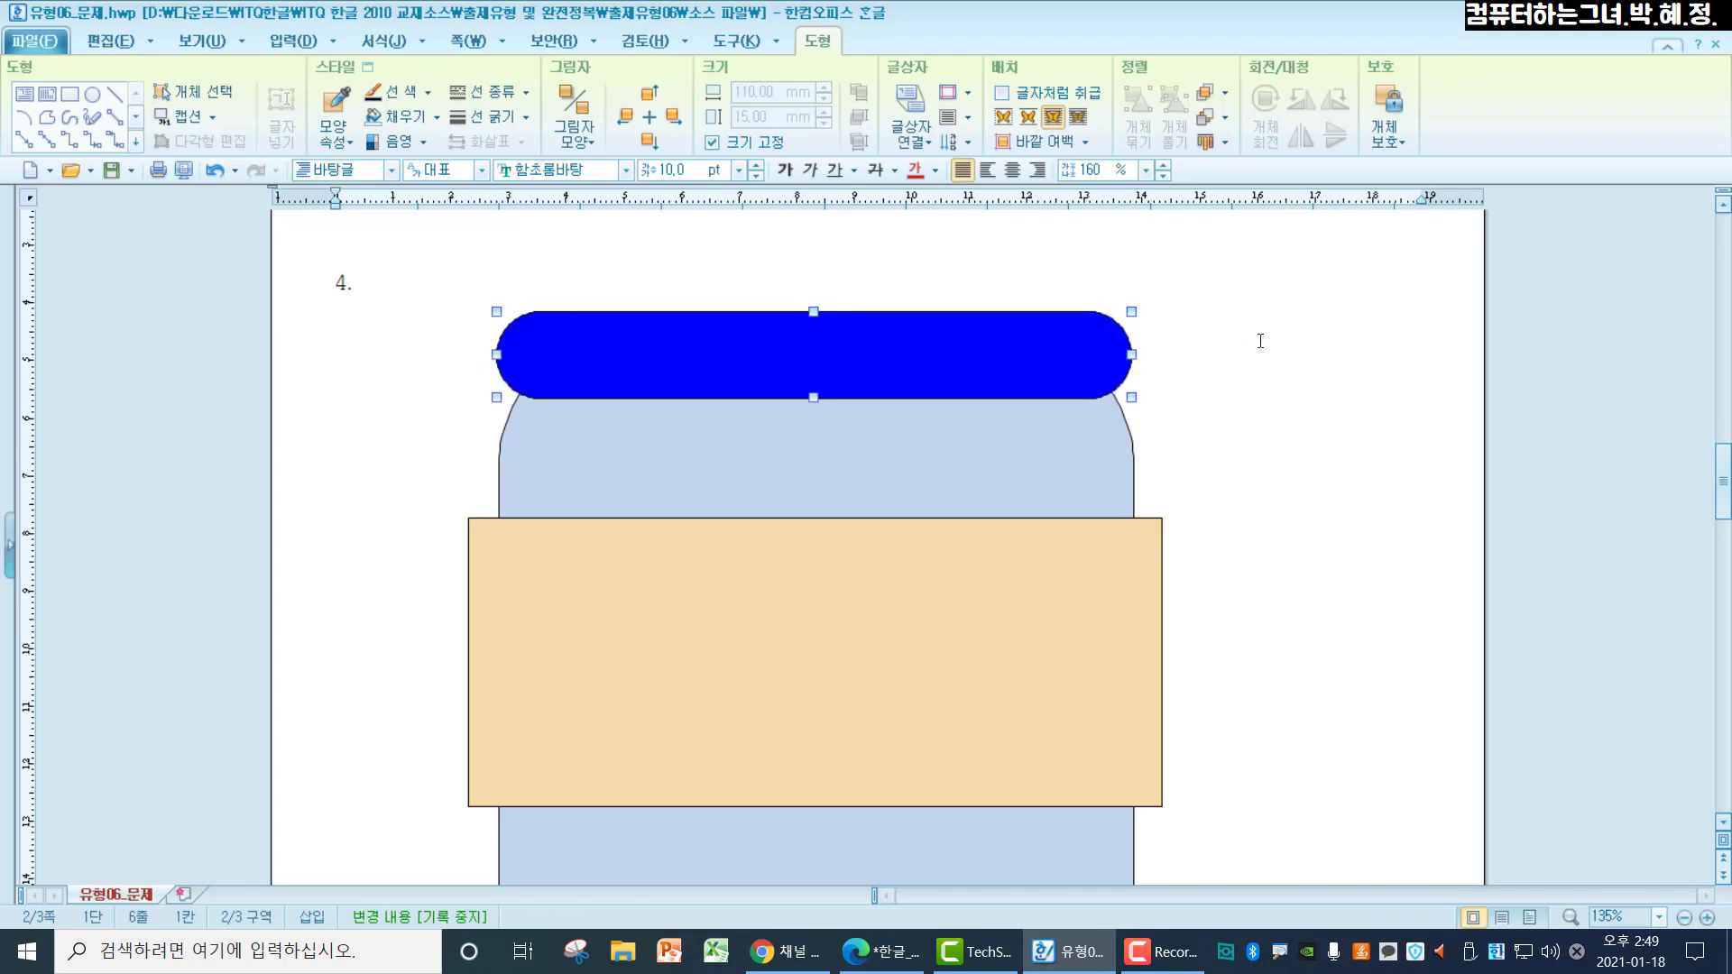
{"action": "left_click", "coordinate": [1312, 367]}
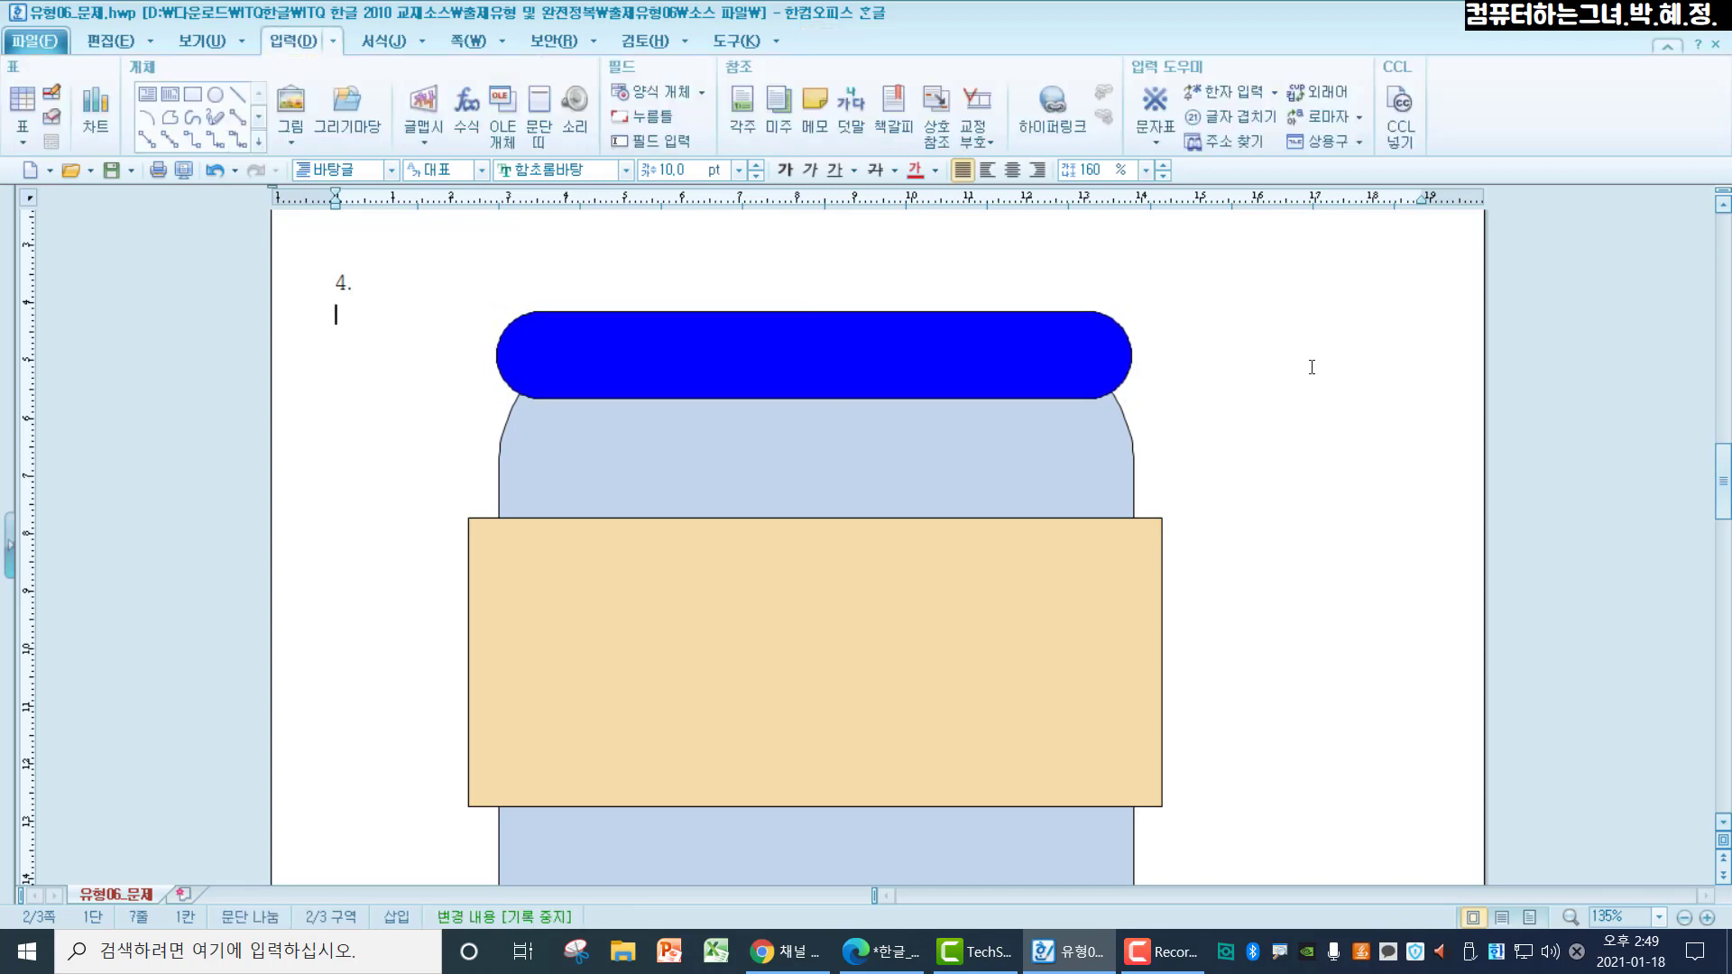
Set the font inside the blue text box to 굴림 at 24 pt
{"action": "left_click", "coordinate": [593, 357]}
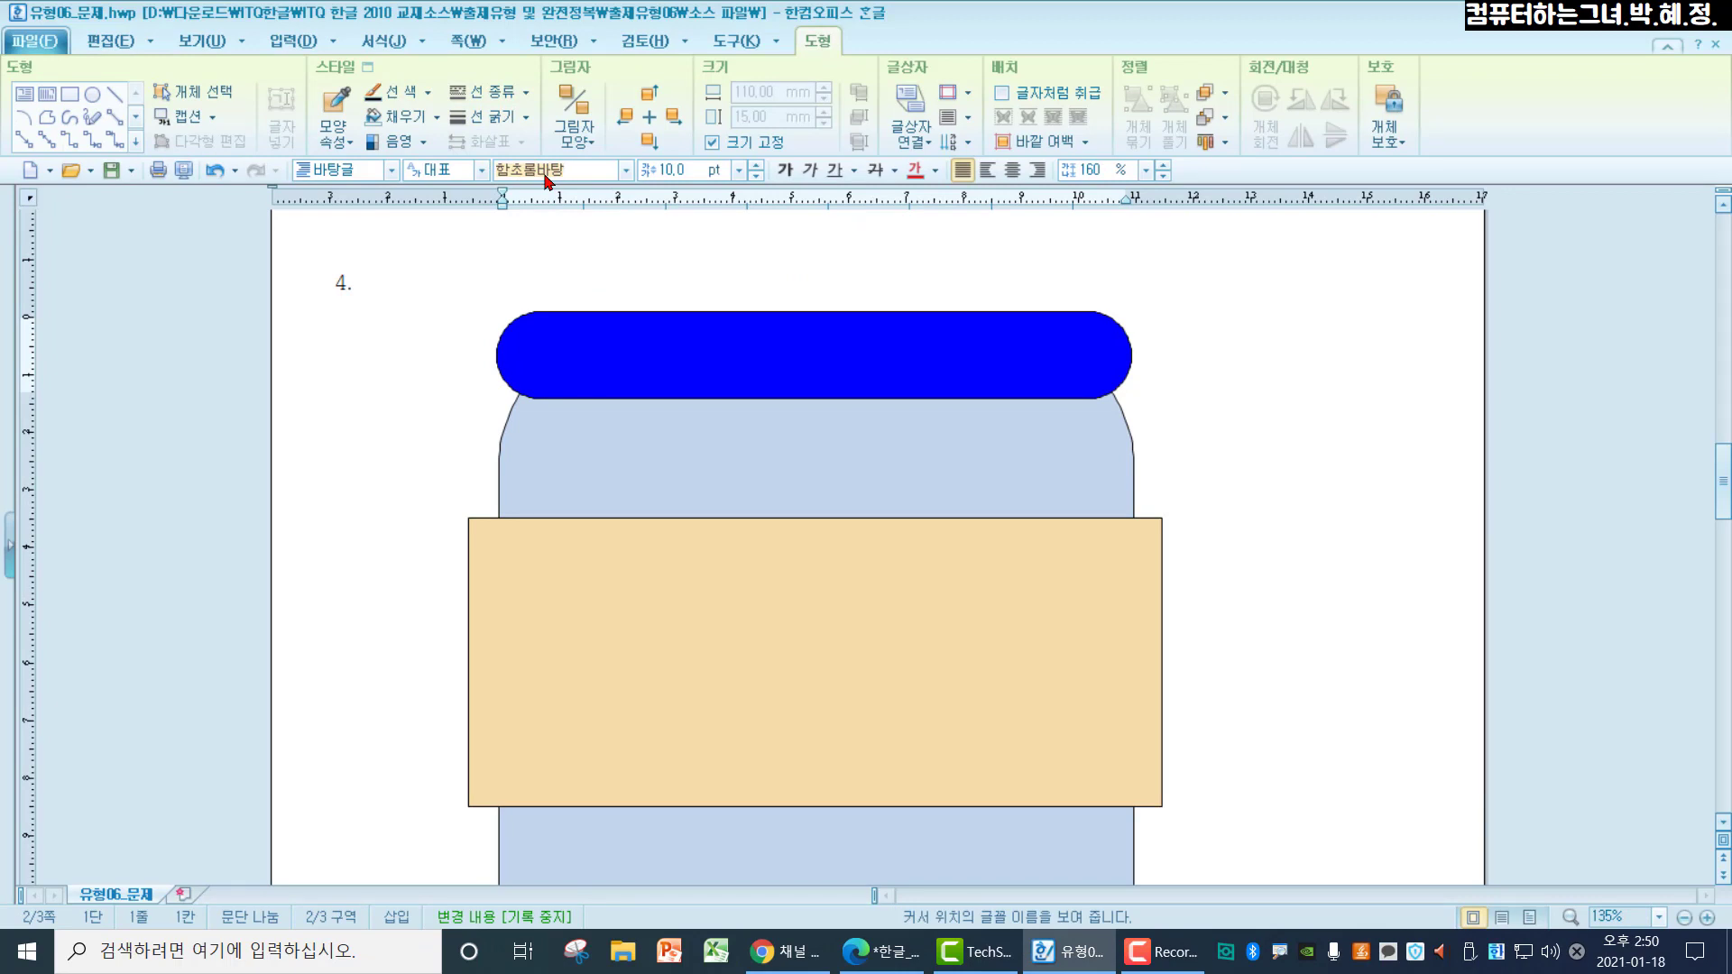
{"action": "left_click", "coordinate": [546, 172]}
{"action": "type", "text": "굴림"}
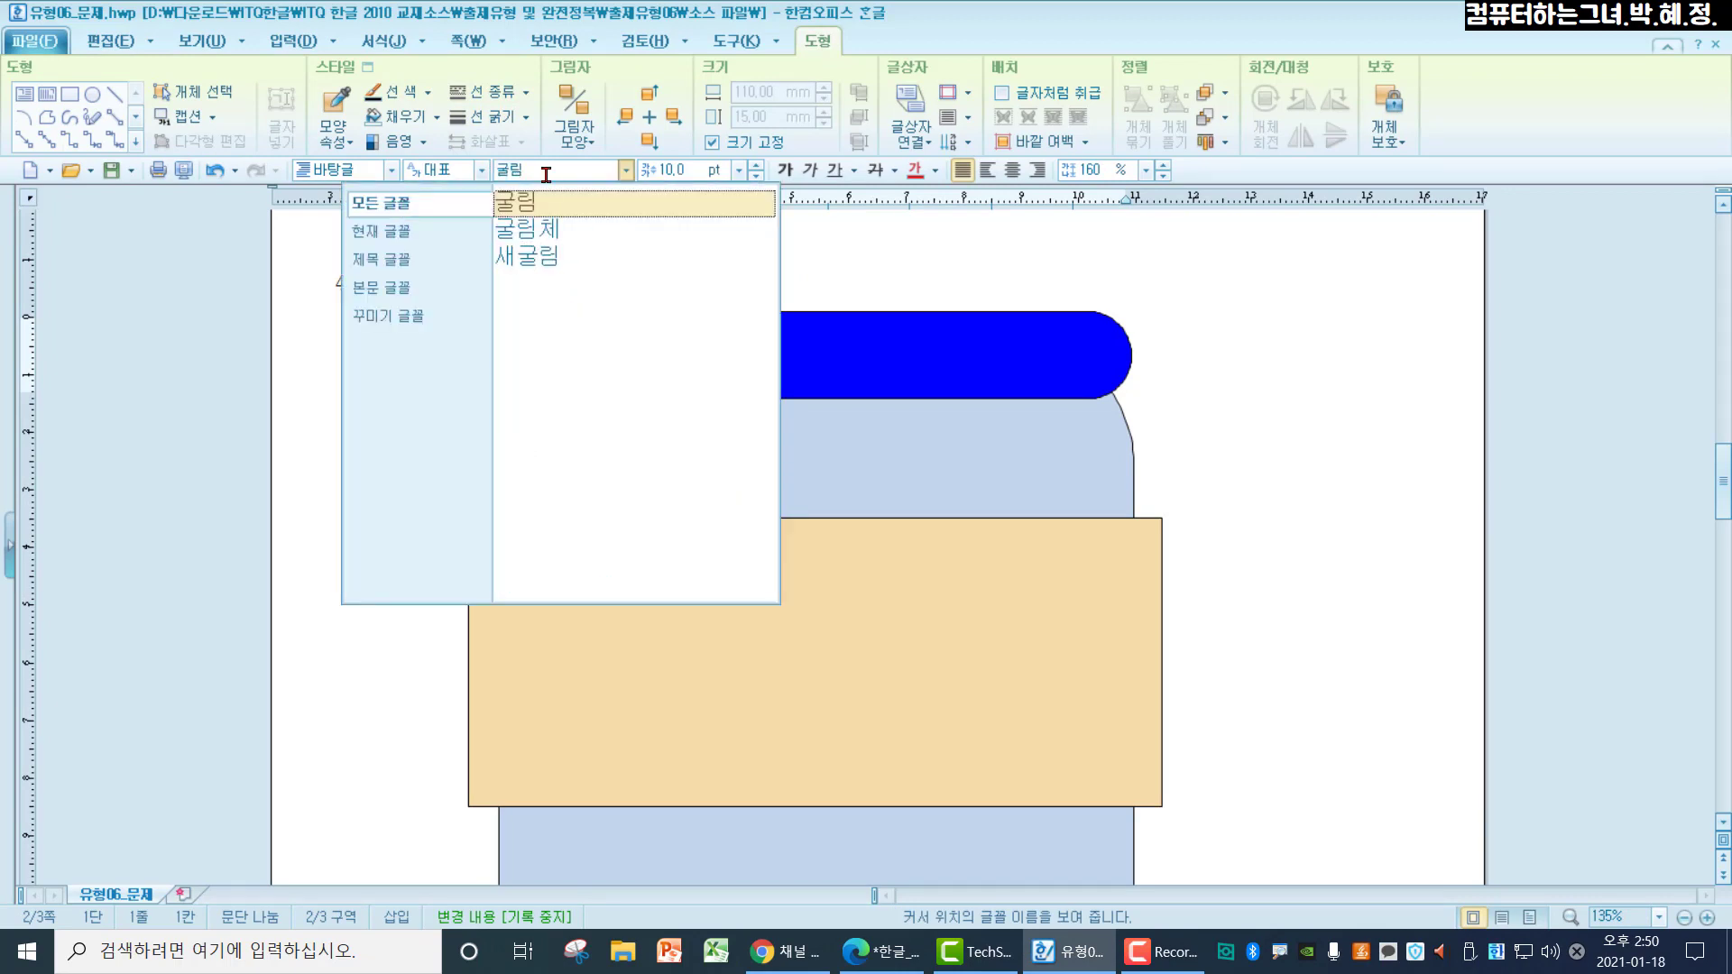
{"action": "left_click", "coordinate": [561, 211]}
{"action": "left_click", "coordinate": [679, 175]}
{"action": "type", "text": "24"}
{"action": "key", "text": "Return"}
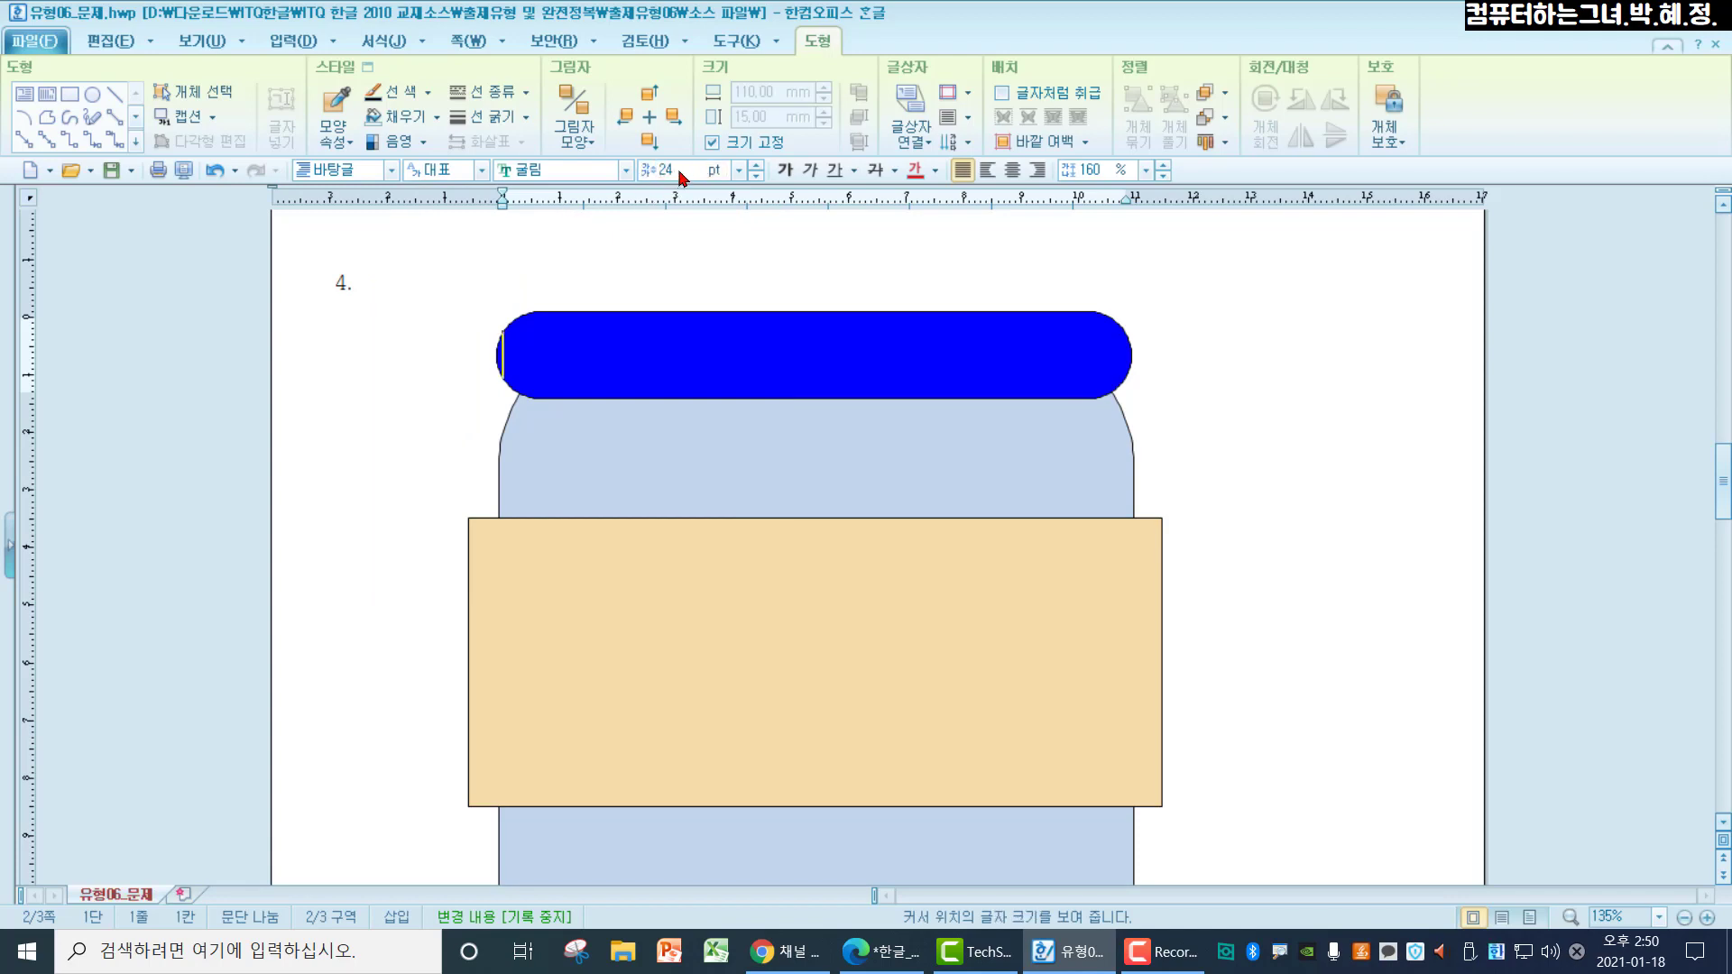
Set the text color in the blue text box to white and center-align its paragraph
{"action": "left_click", "coordinate": [936, 171]}
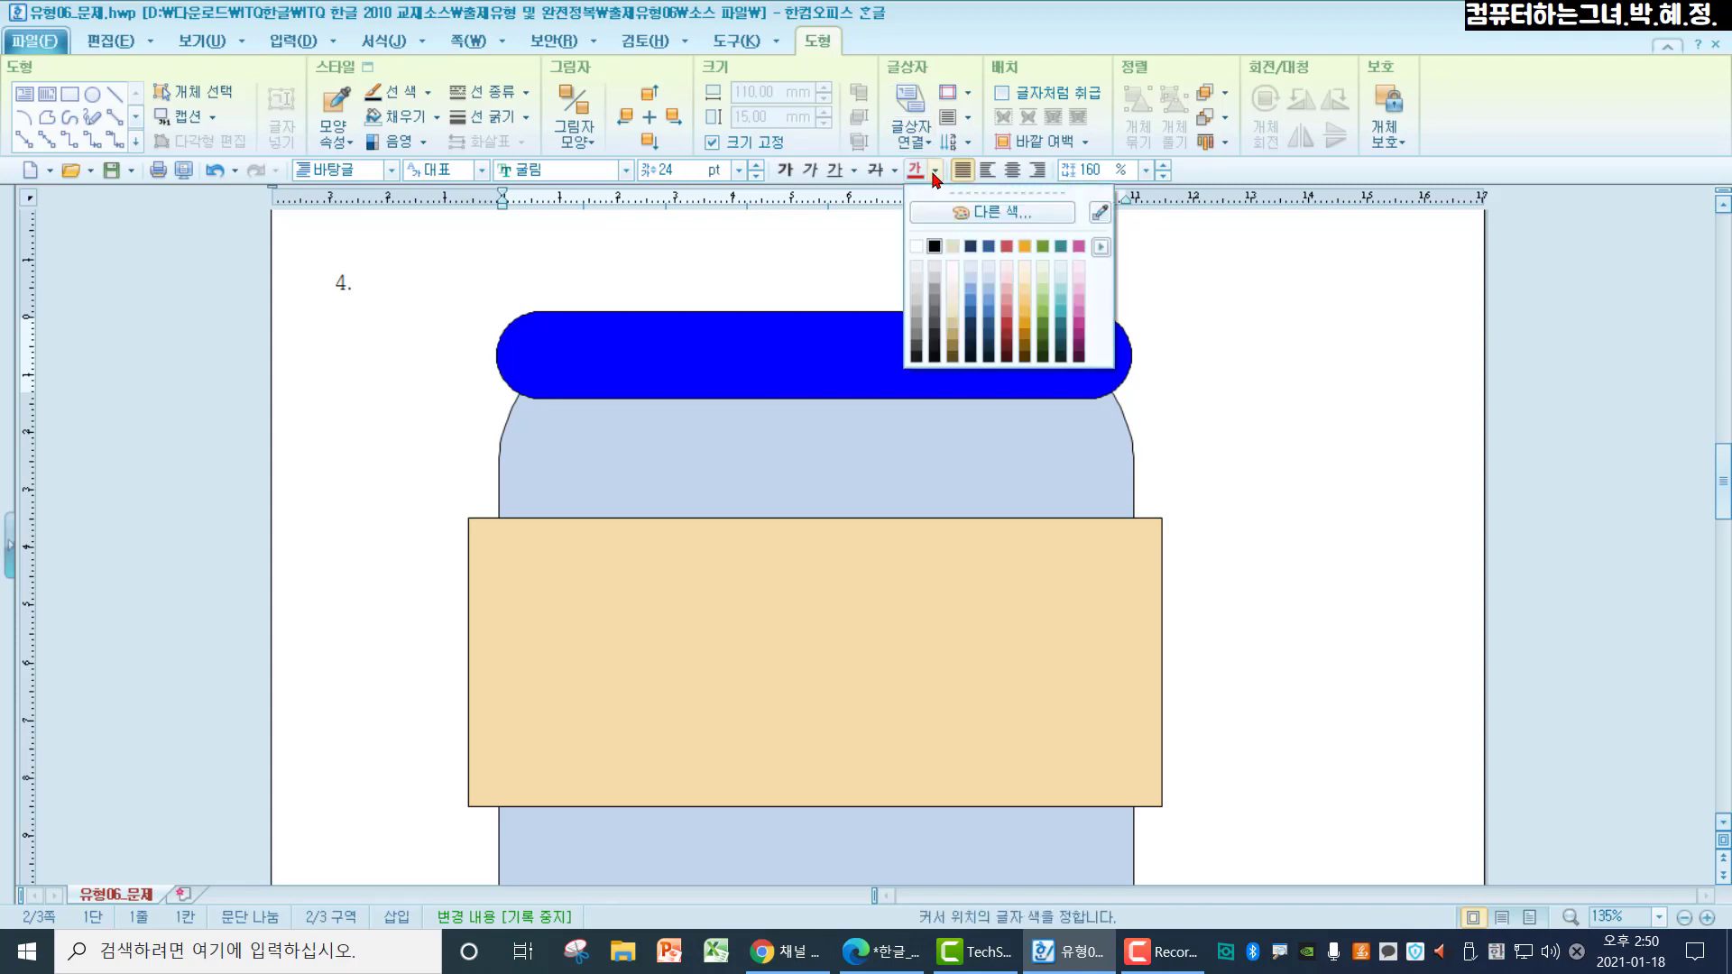
{"action": "left_click", "coordinate": [917, 247]}
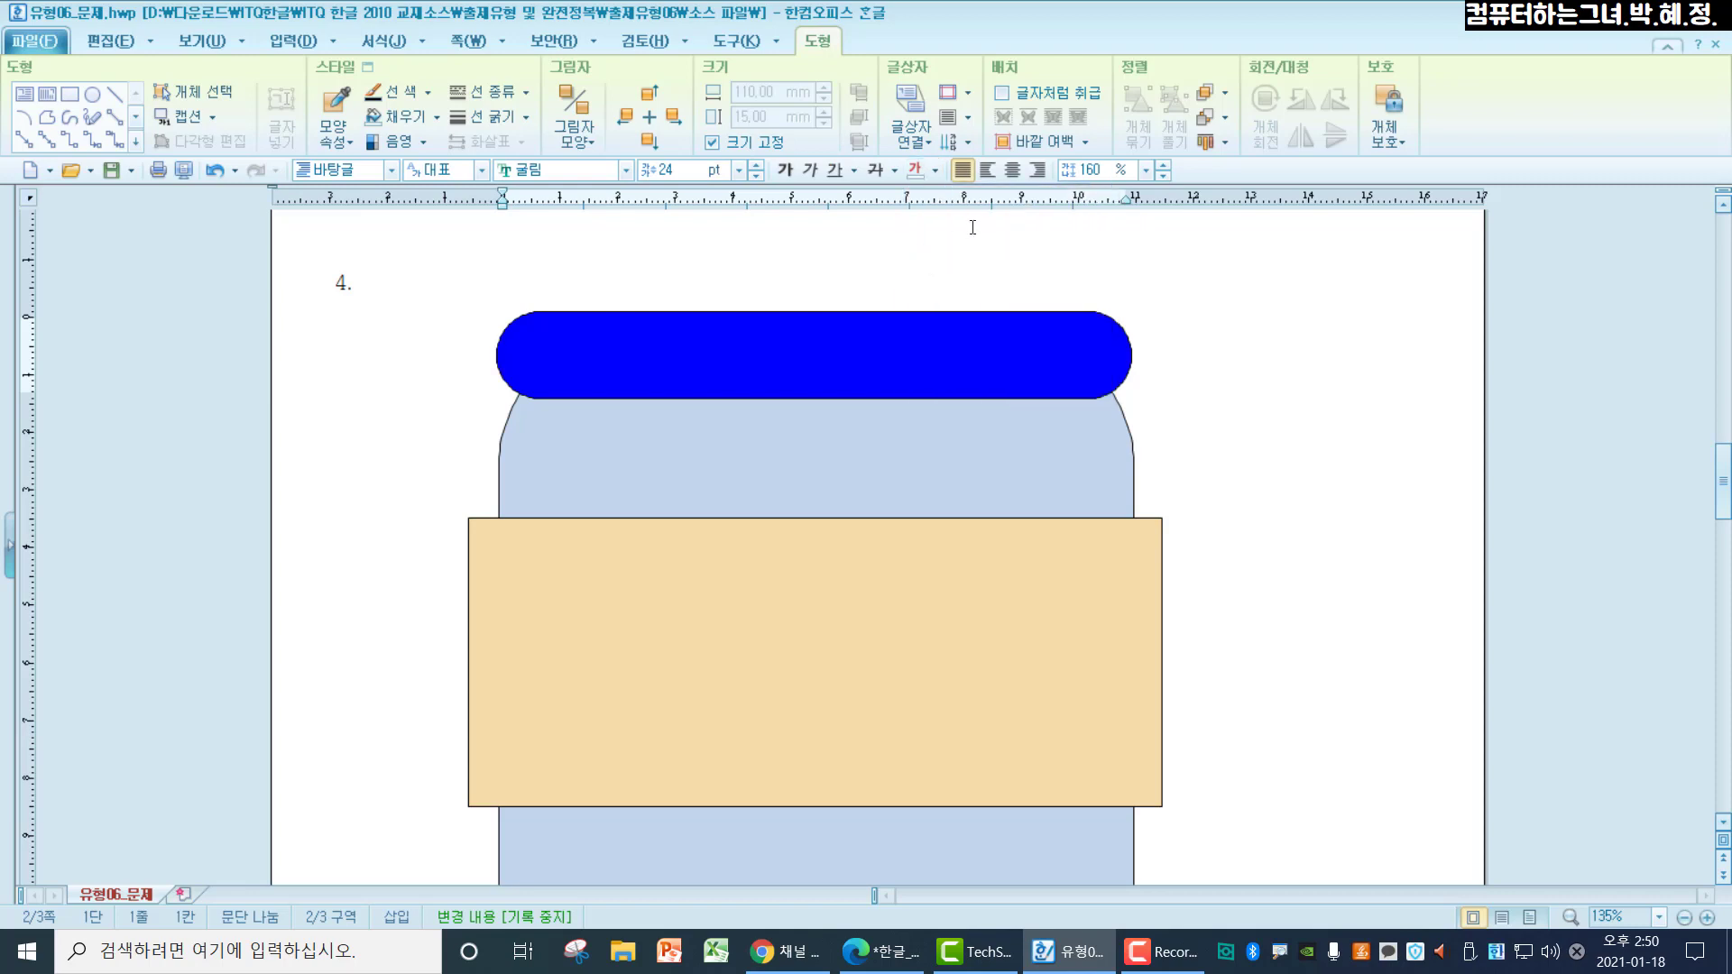
{"action": "left_click", "coordinate": [1015, 170]}
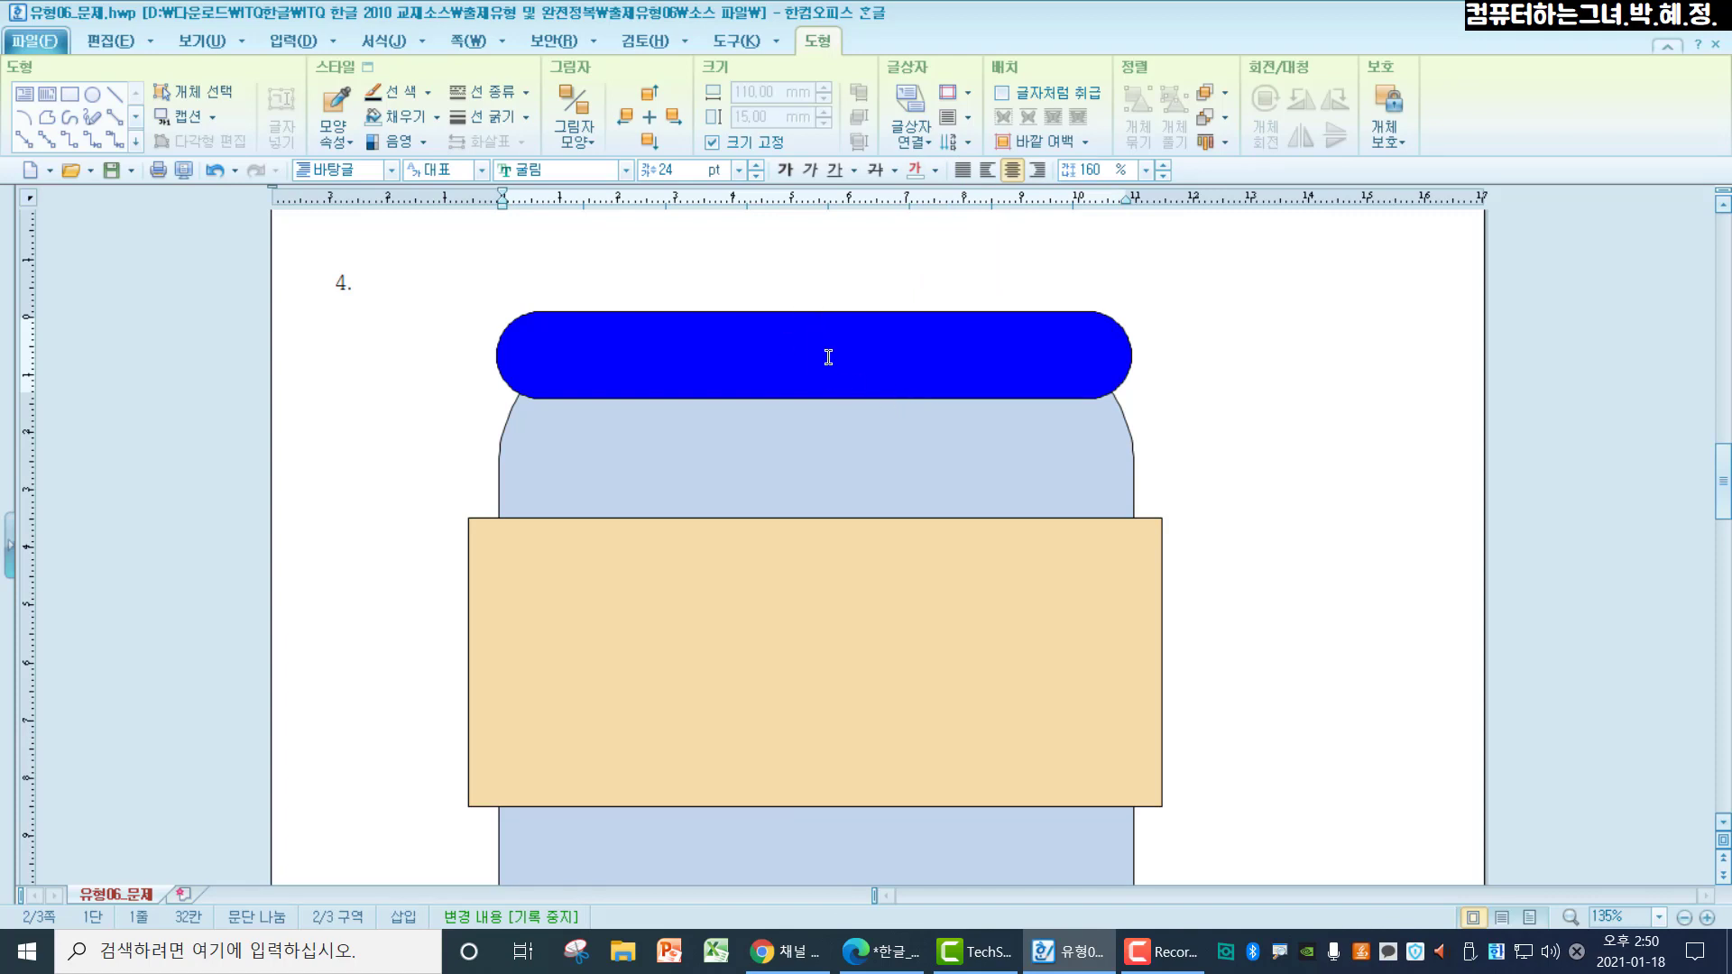
Enter the title "사이버 침해 피해 예방법" in the blue text box
{"action": "type", "text": "사이버"}
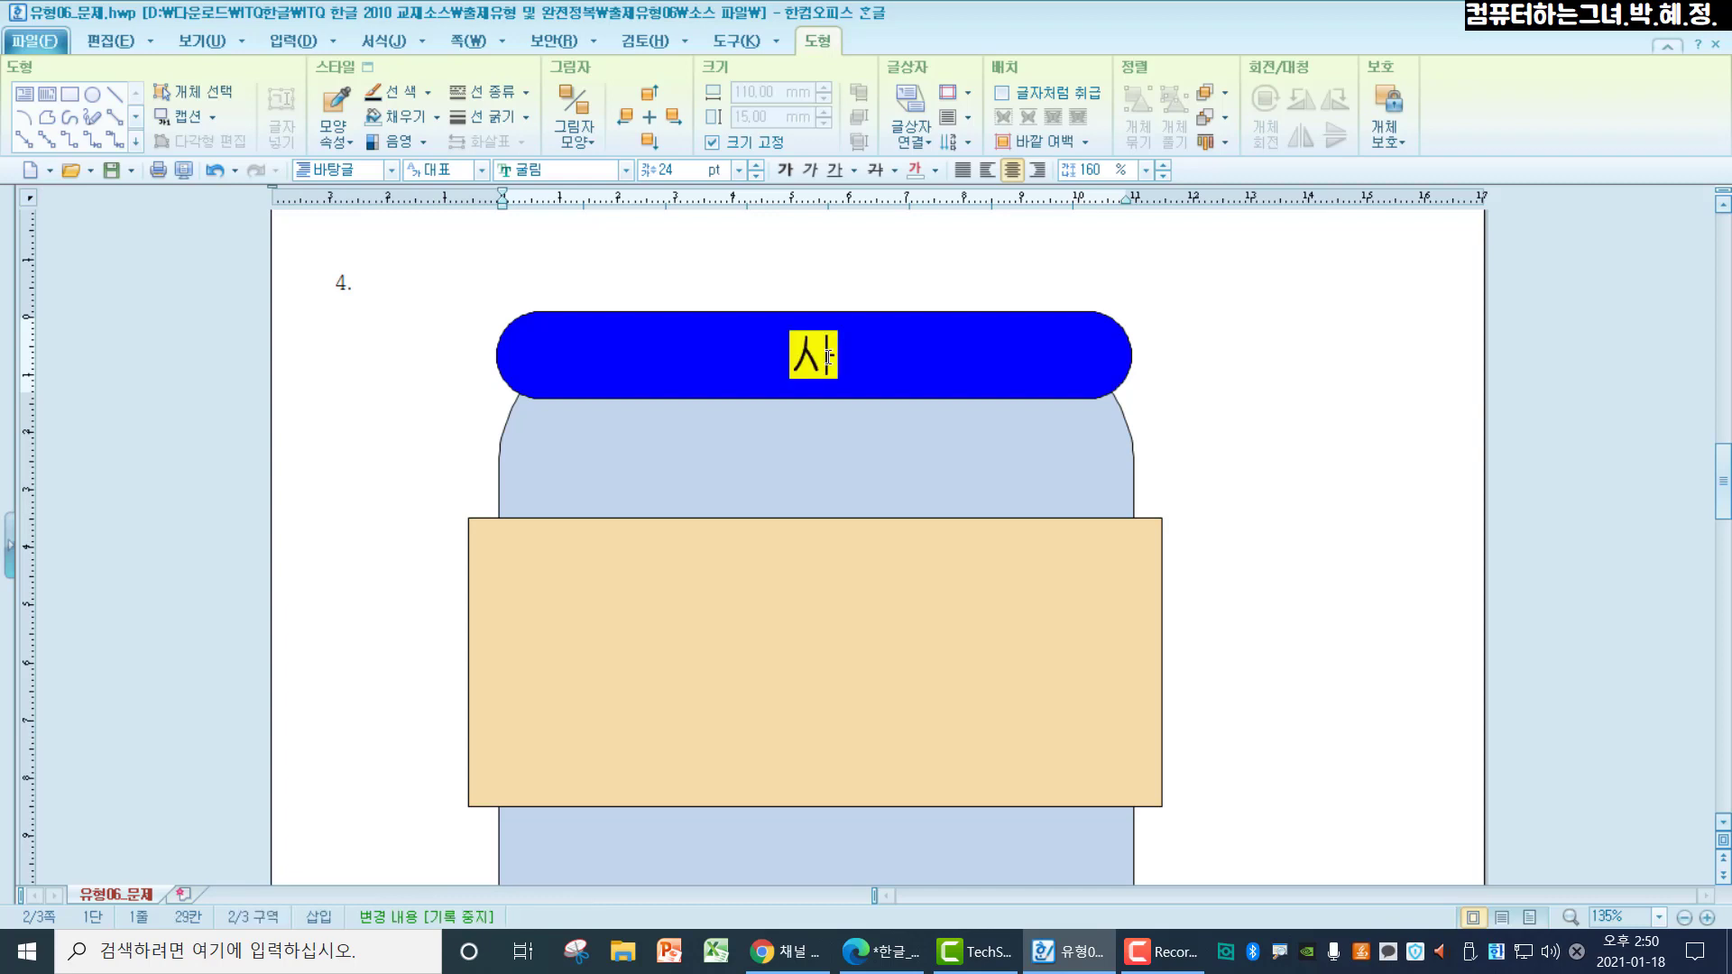
{"action": "type", "text": " 침해 피해 ㅇ"}
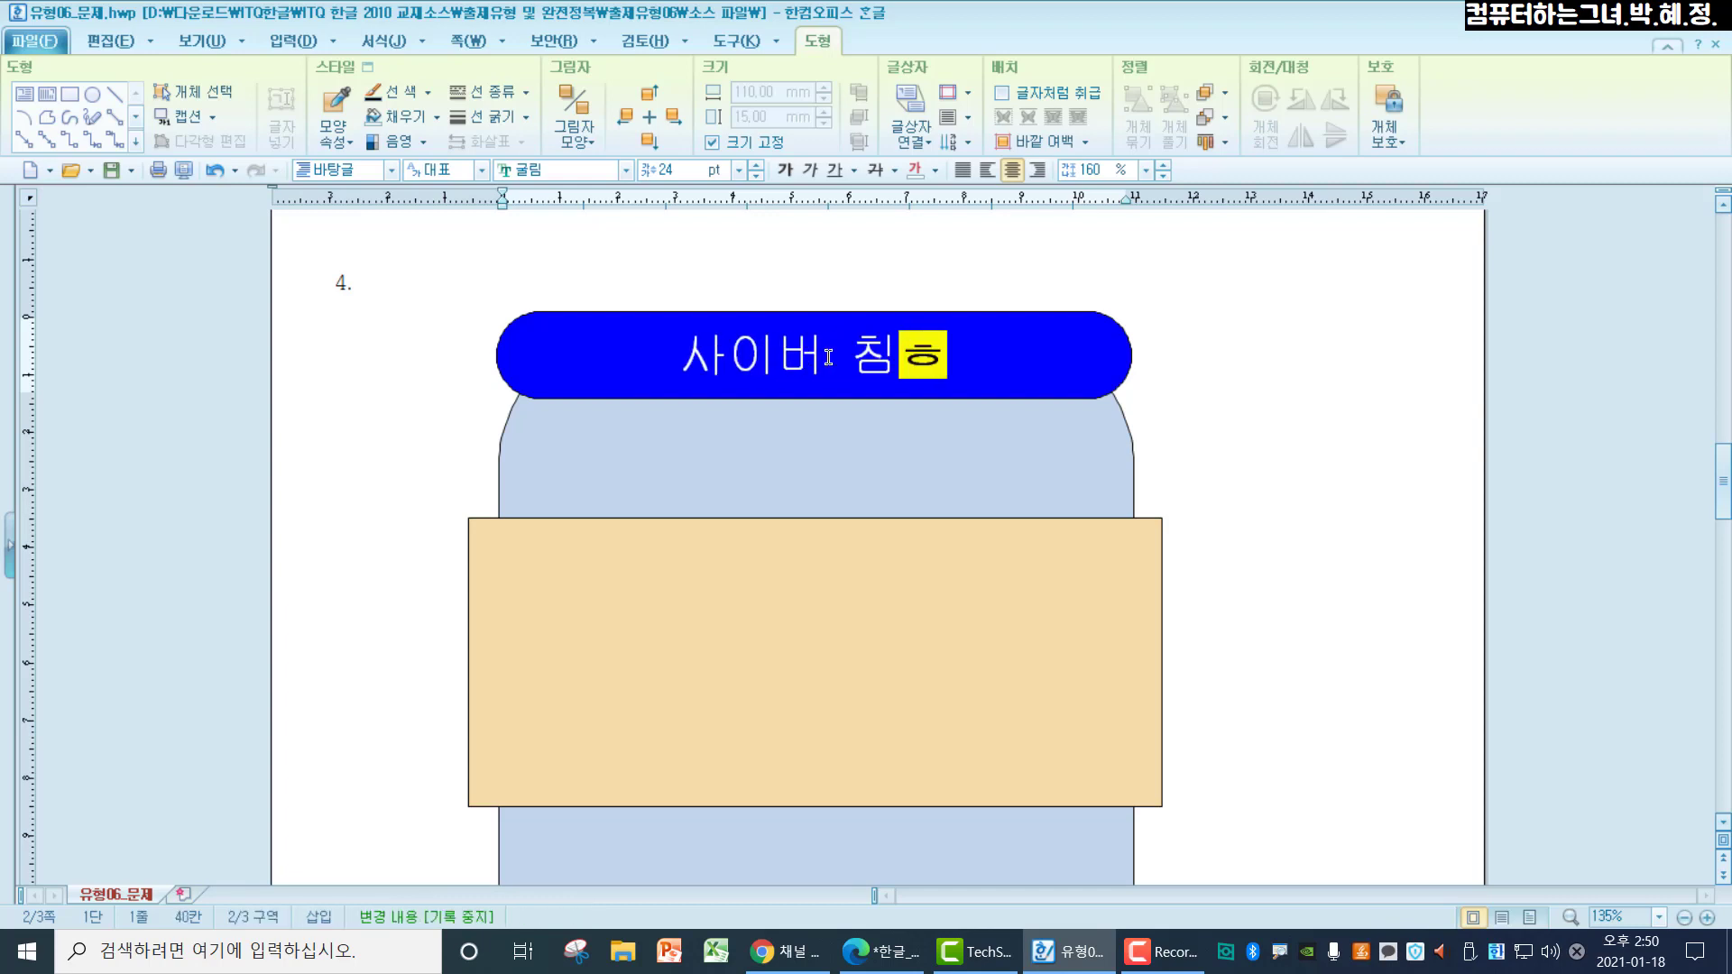
{"action": "type", "text": "예방법"}
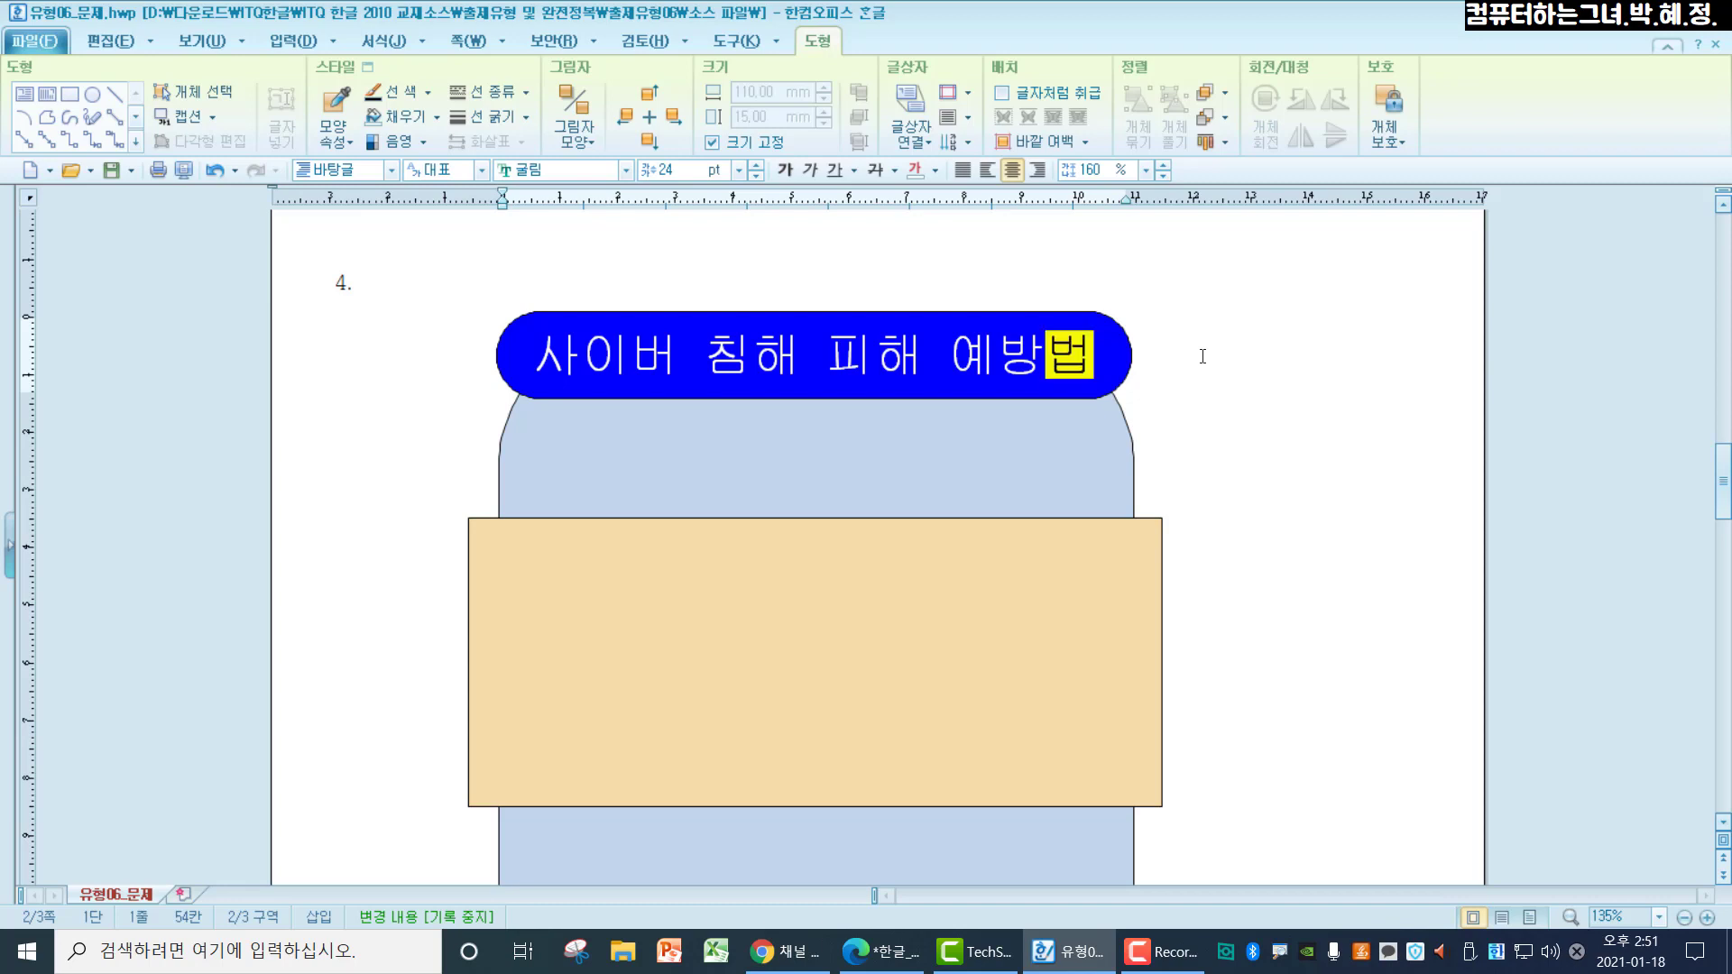
Finish editing the title text and move the beige rectangle up until its upper edge sits just below the blue title box
{"action": "key", "text": "shift+Escape"}
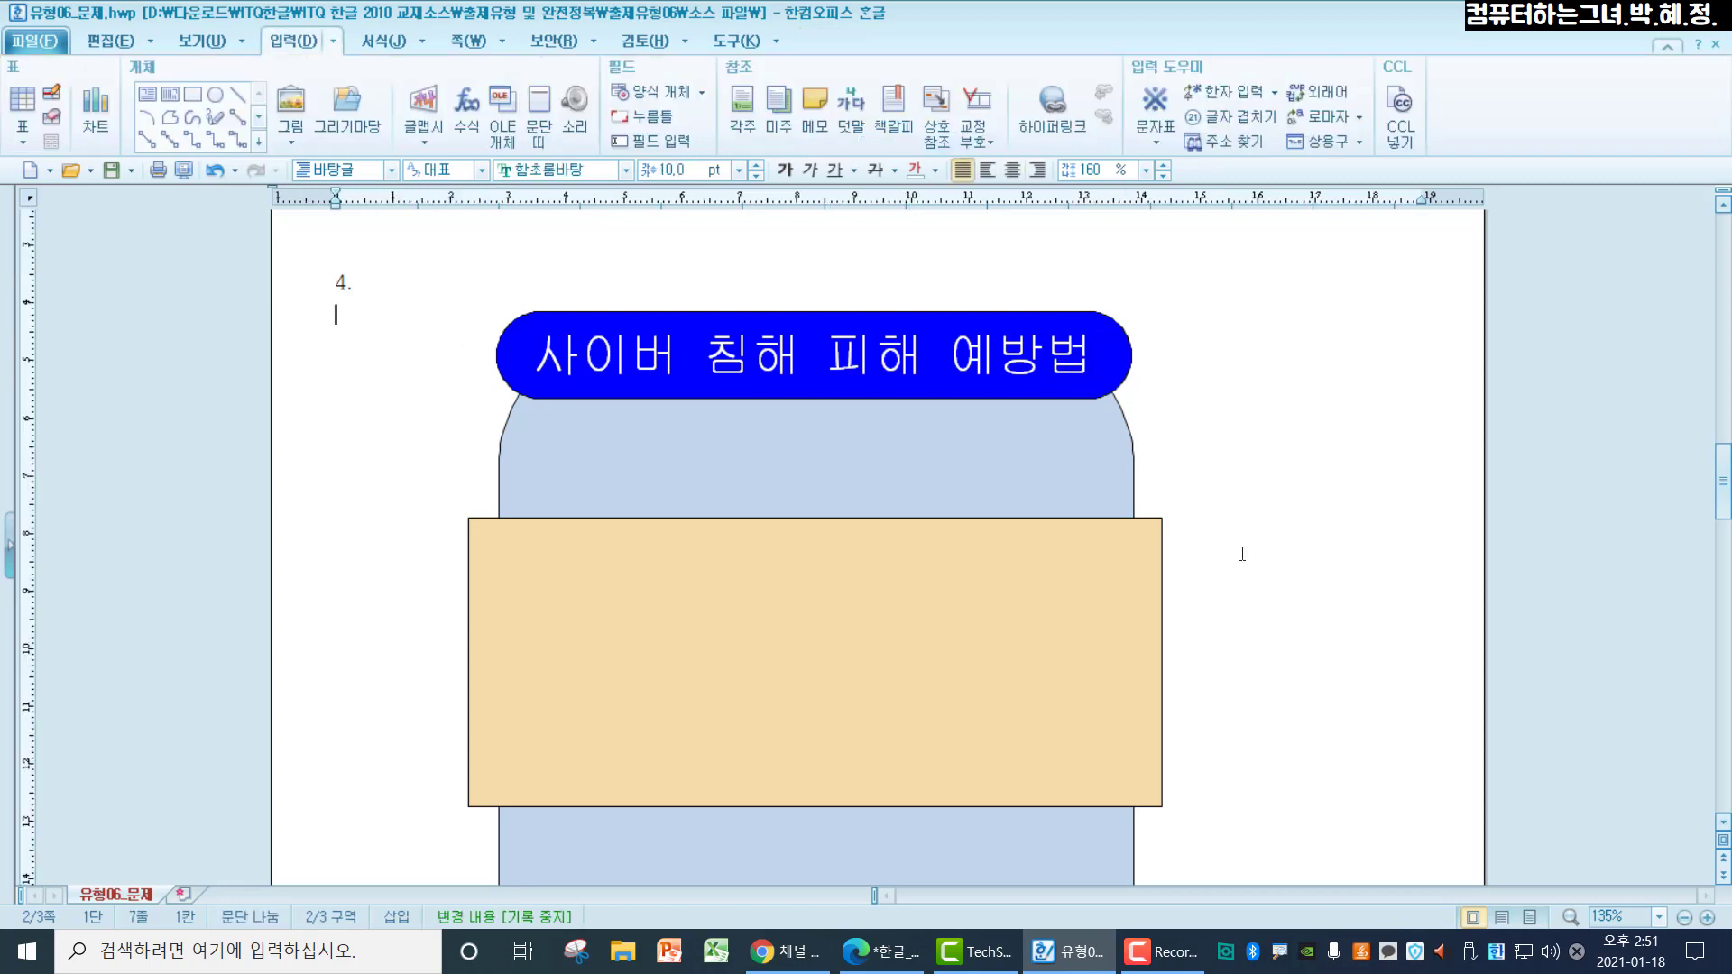
{"action": "scroll", "coordinate": [1244, 567], "scroll_direction": "down", "scroll_amount": 3}
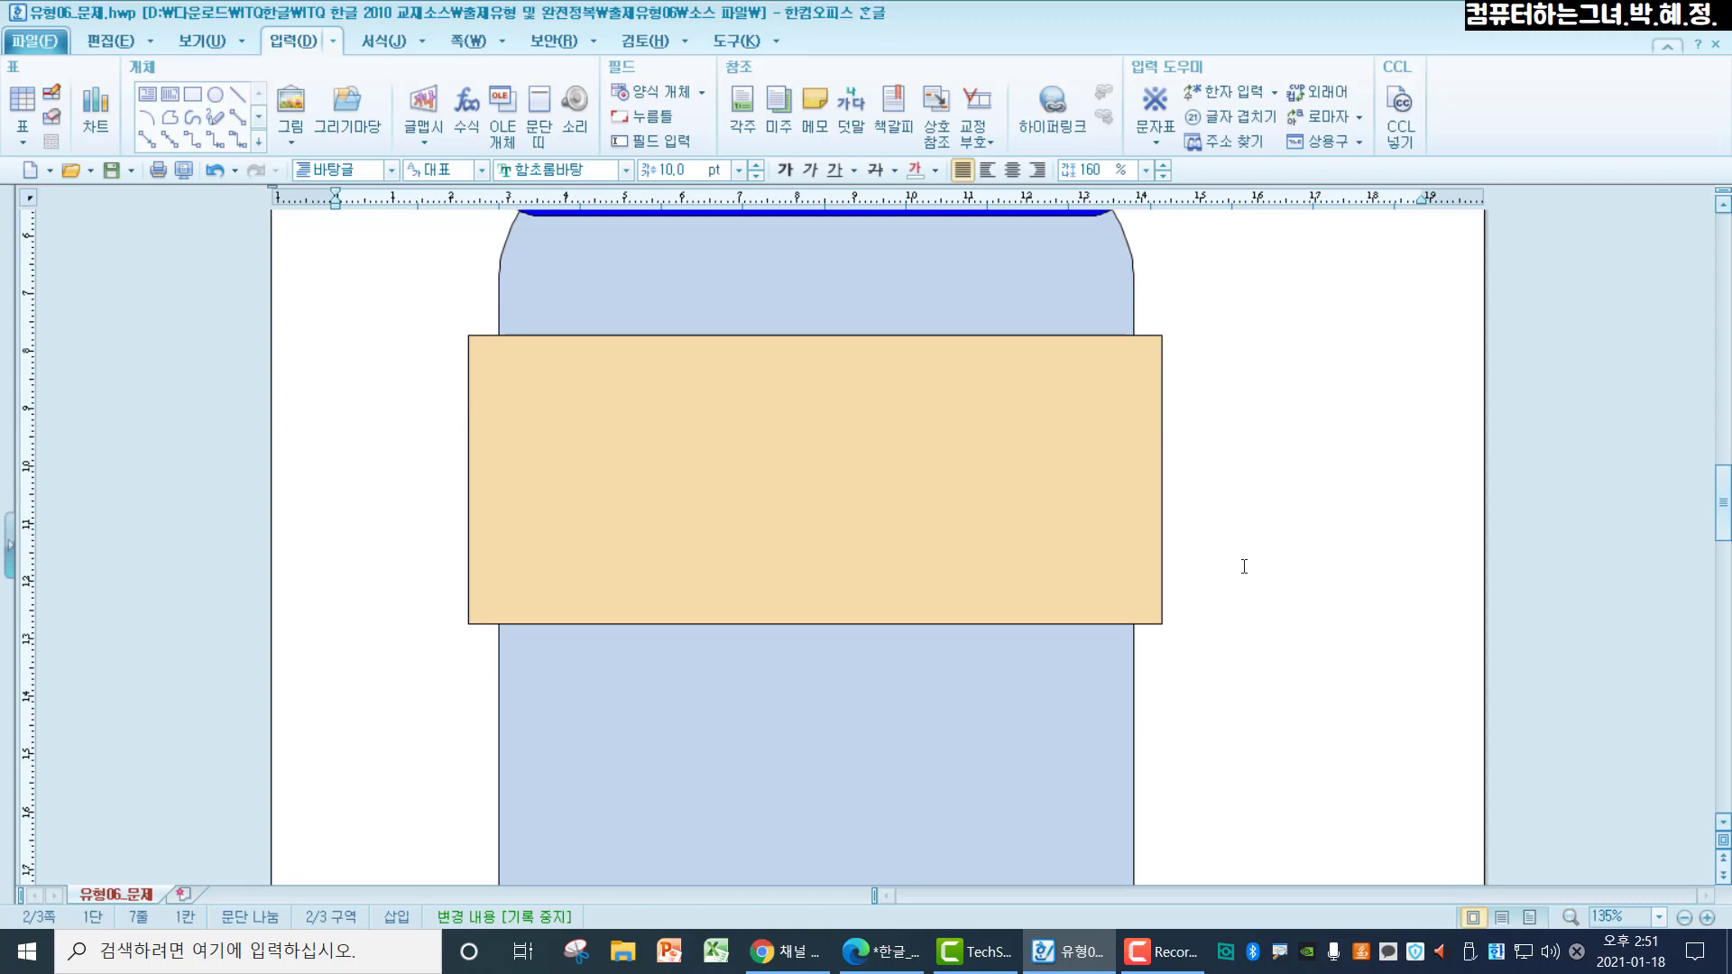
{"action": "scroll", "coordinate": [1244, 566], "scroll_direction": "up", "scroll_amount": 2}
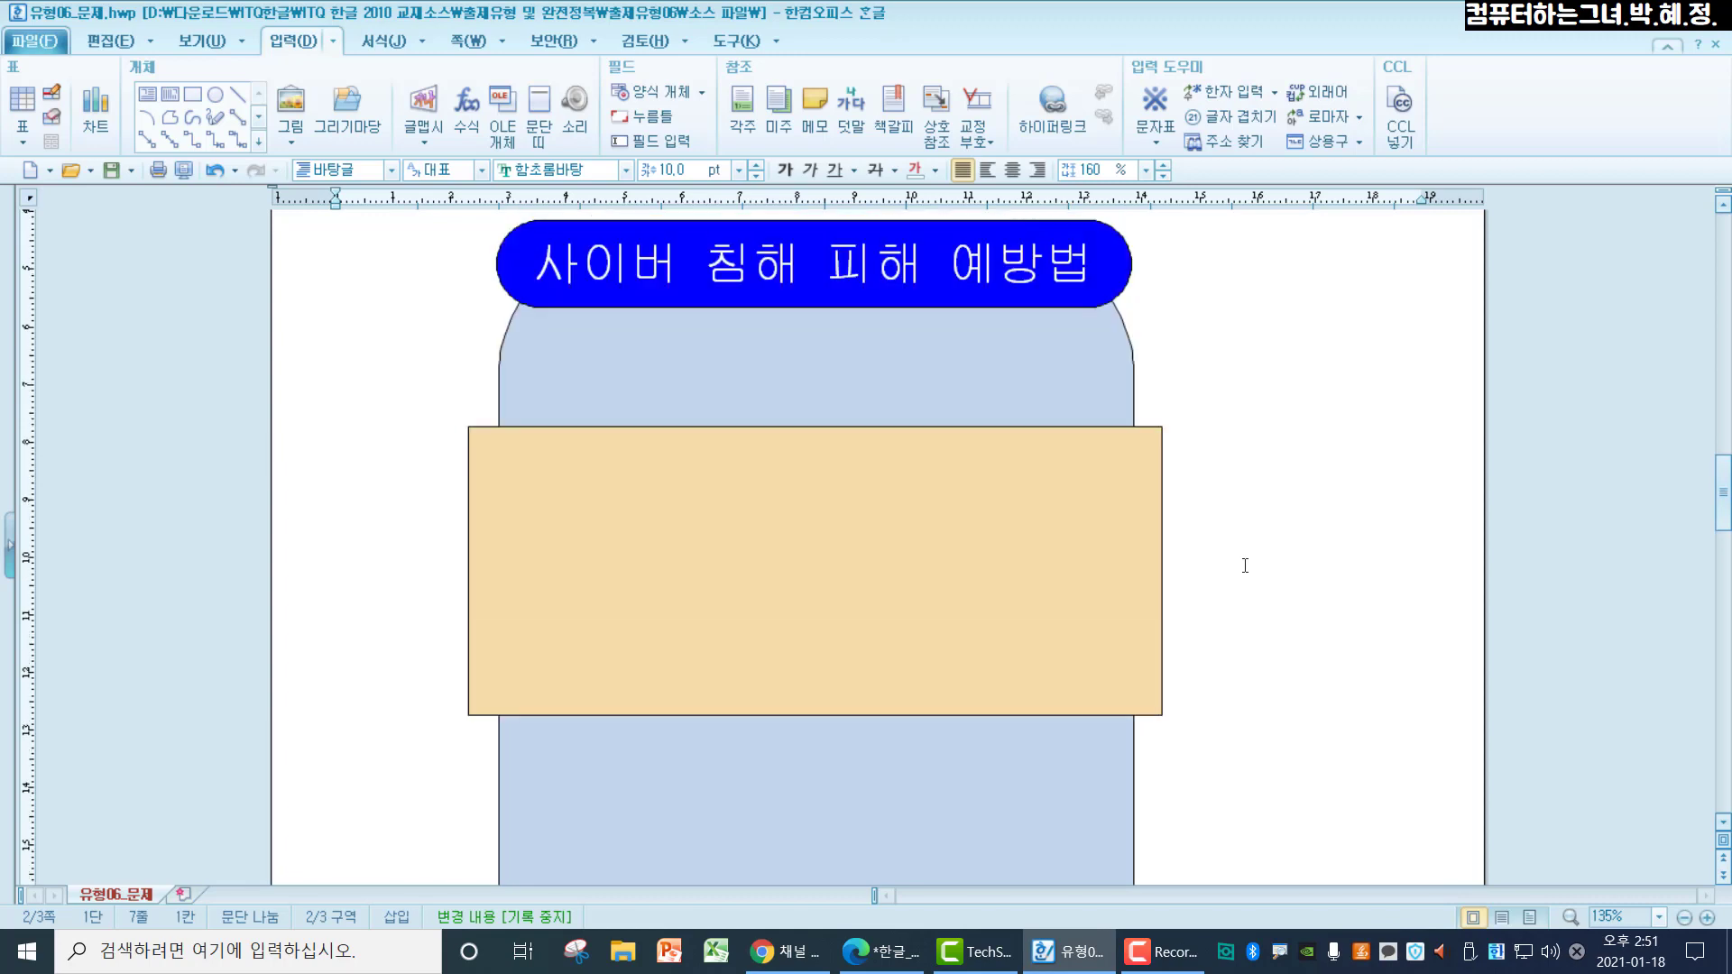
{"action": "left_click", "coordinate": [1035, 610]}
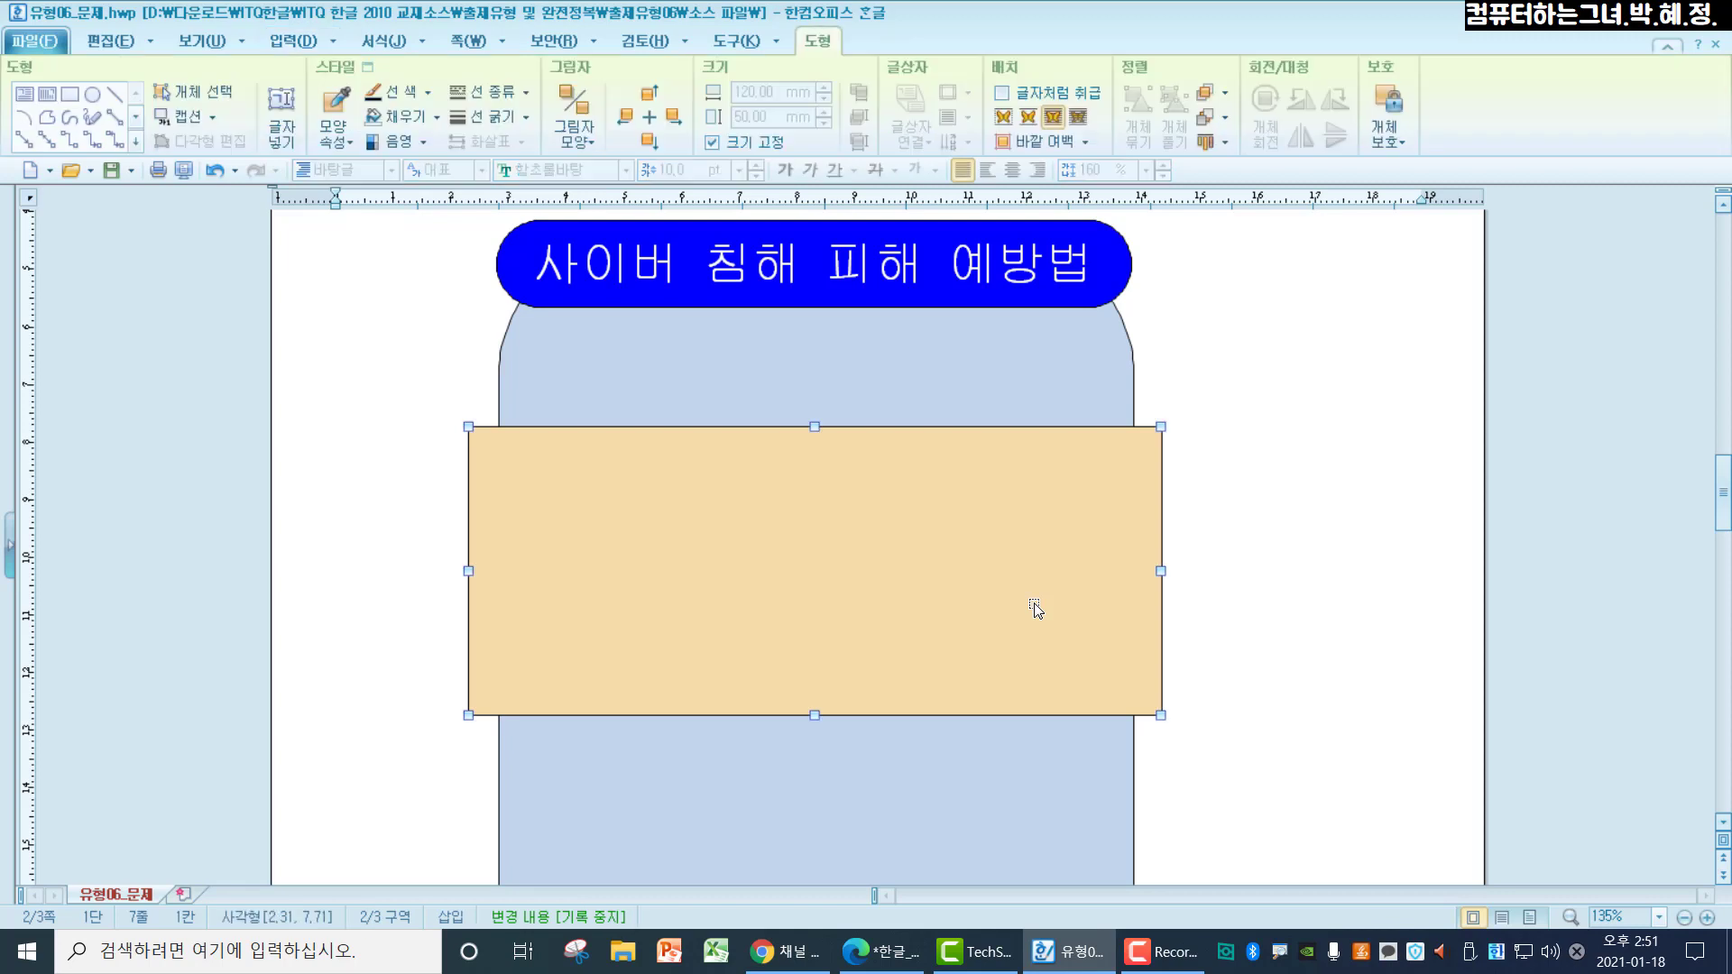
{"action": "key", "text": "Up"}
{"action": "key", "text": "Up"}
{"action": "key", "text": "Up"}
{"action": "key", "text": "Up"}
{"action": "key", "text": "Up"}
{"action": "key", "text": "Up"}
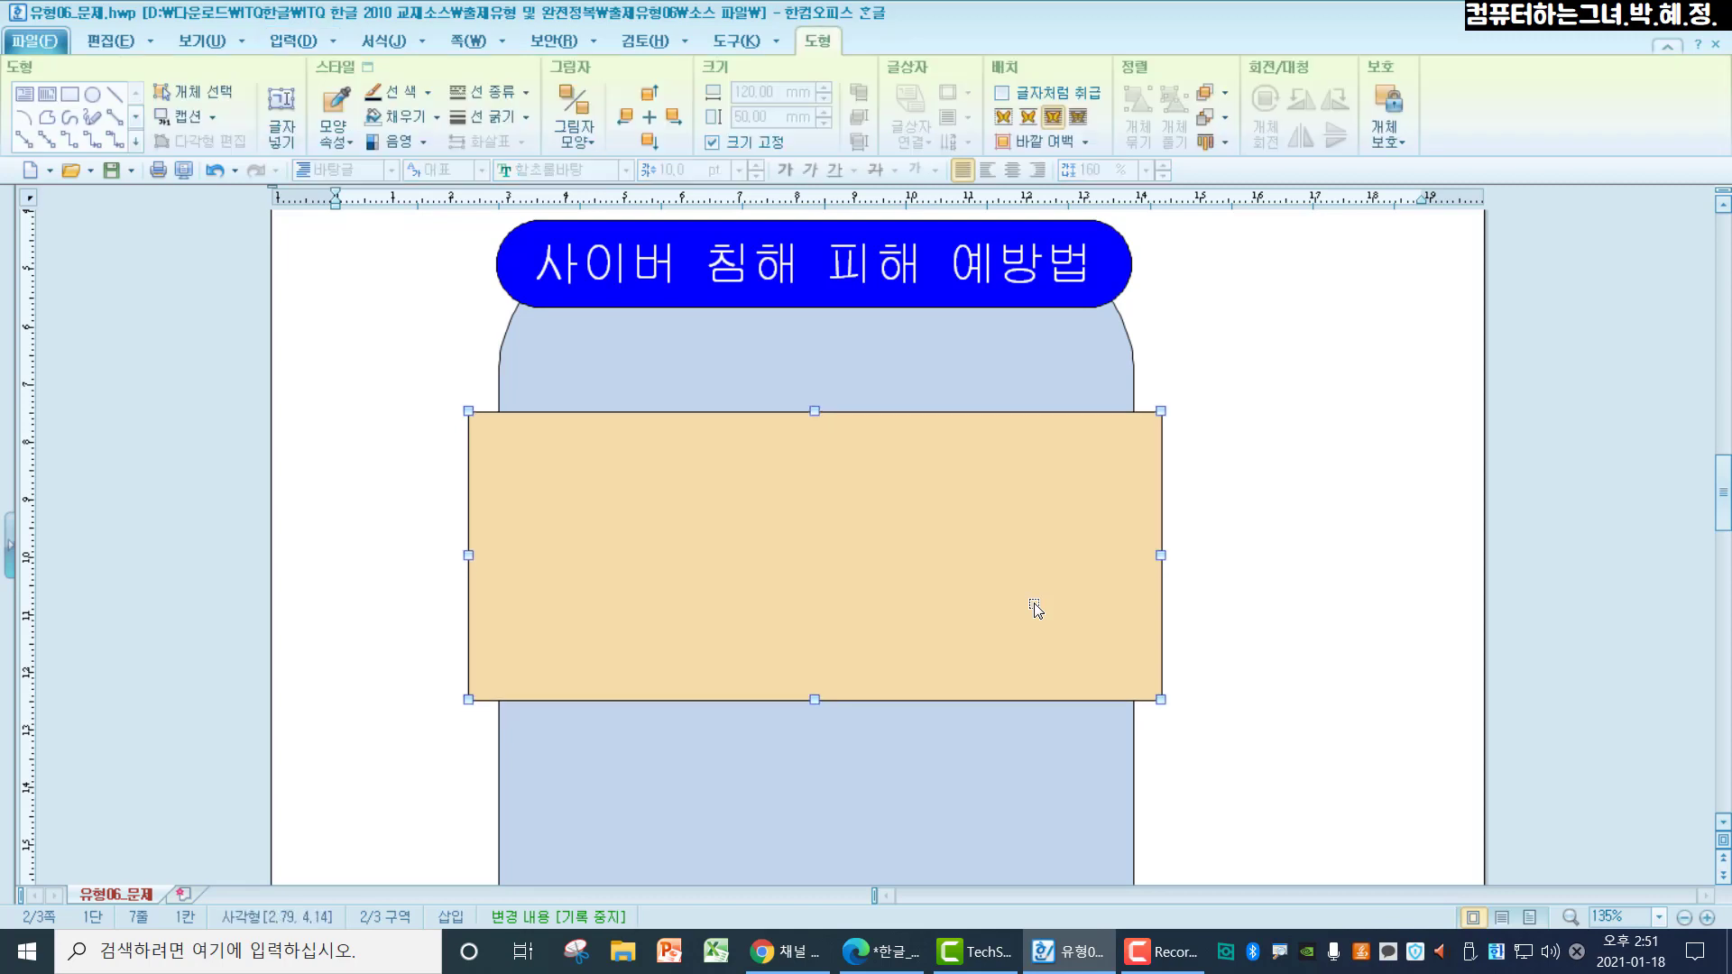
{"action": "key", "text": "Up"}
{"action": "key", "text": "Up"}
{"action": "key", "text": "Up"}
{"action": "key", "text": "Up"}
{"action": "key", "text": "Up"}
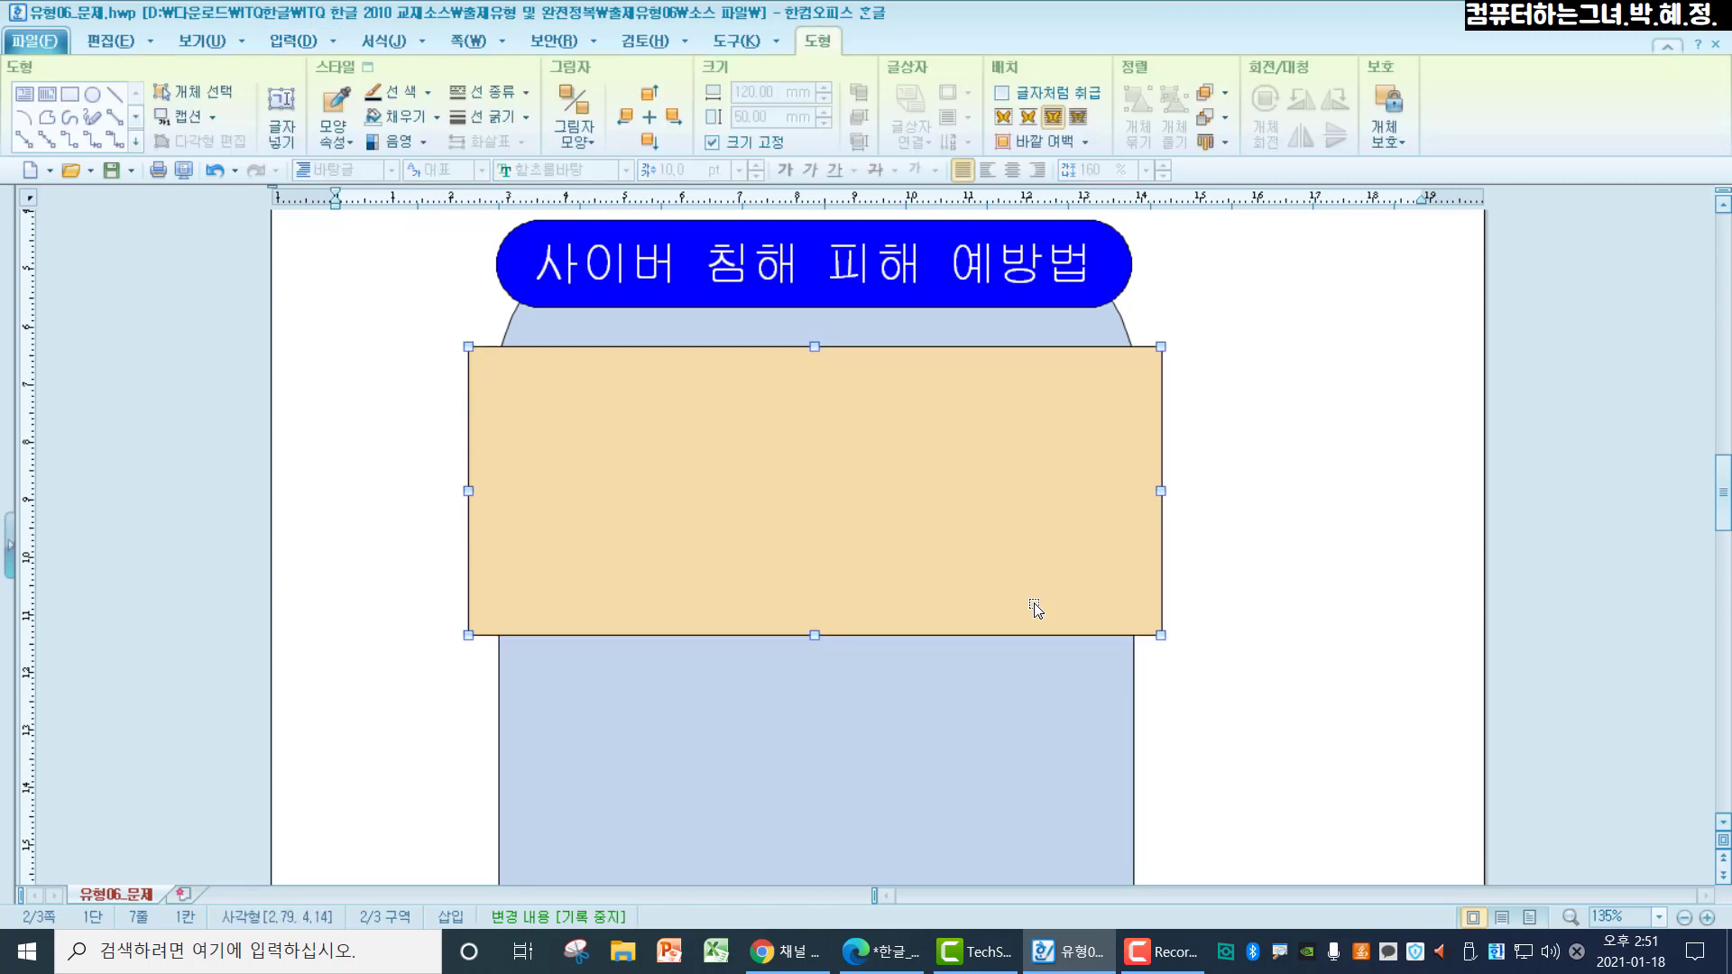
{"action": "key", "text": "Up"}
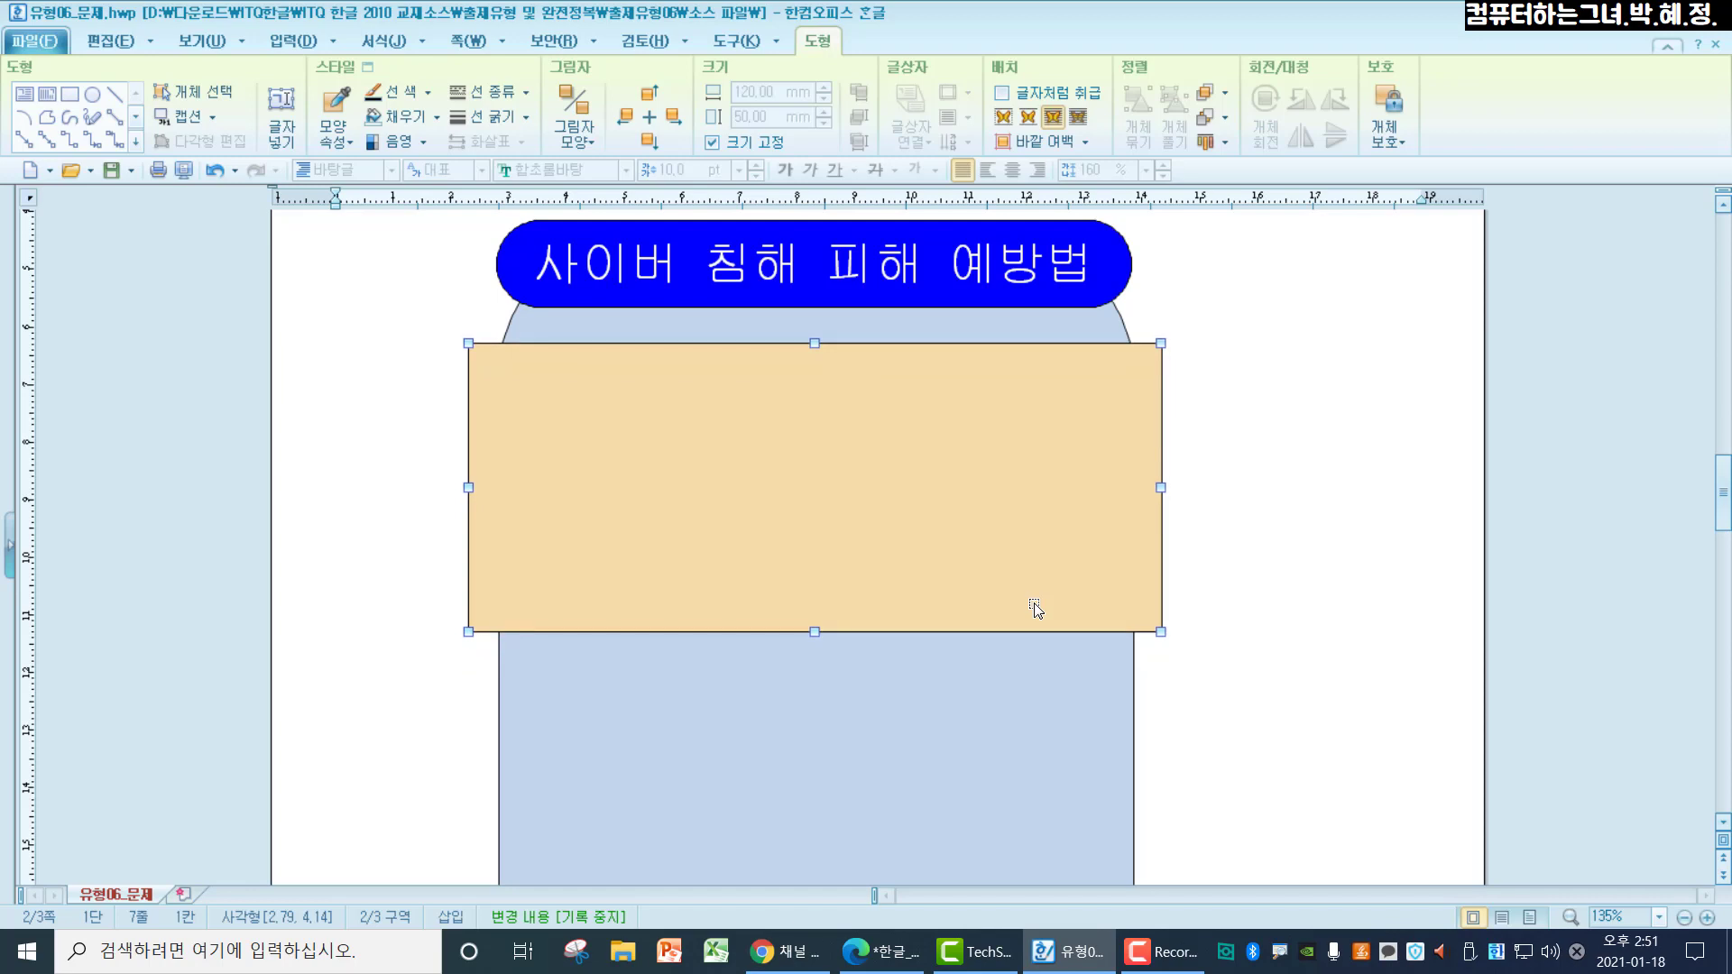
{"action": "mouse_move", "coordinate": [1020, 568]}
{"action": "left_mouse_down"}
{"action": "mouse_move", "coordinate": [1020, 631]}
{"action": "mouse_move", "coordinate": [1022, 570]}
{"action": "left_mouse_up"}
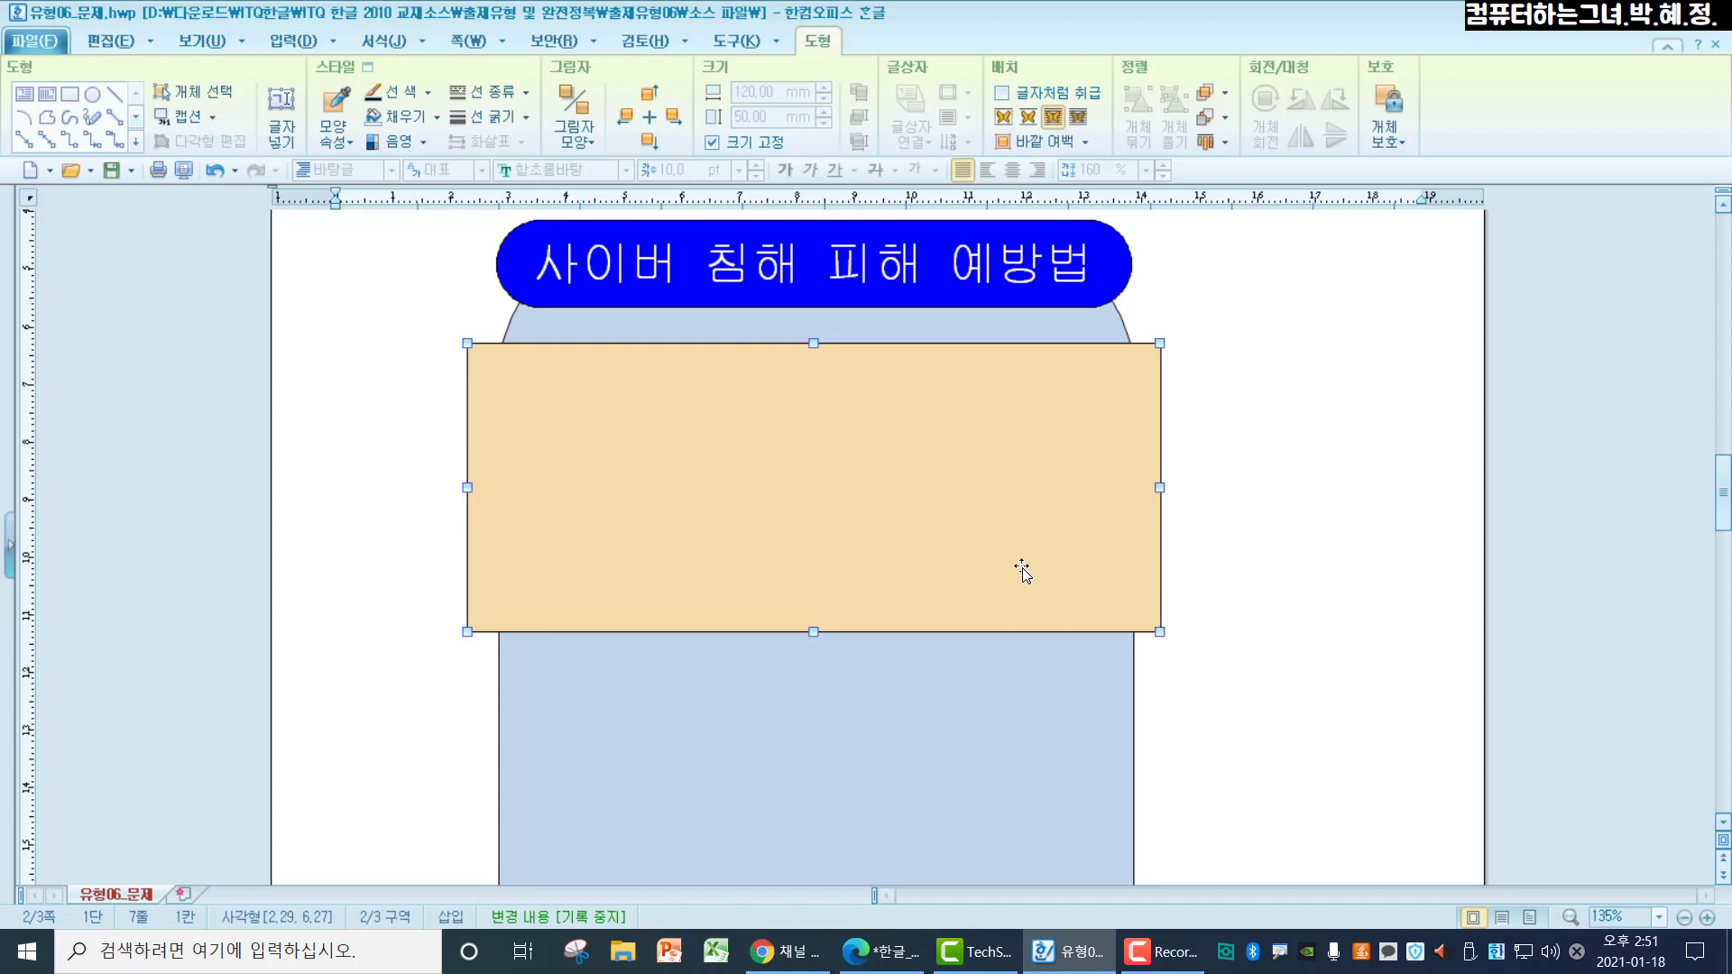
Draw a small rectangle about 6 × 13 mm in the light blue shape, just below the beige rectangle's left end
{"action": "scroll", "coordinate": [1022, 570], "scroll_direction": "down", "scroll_amount": 5}
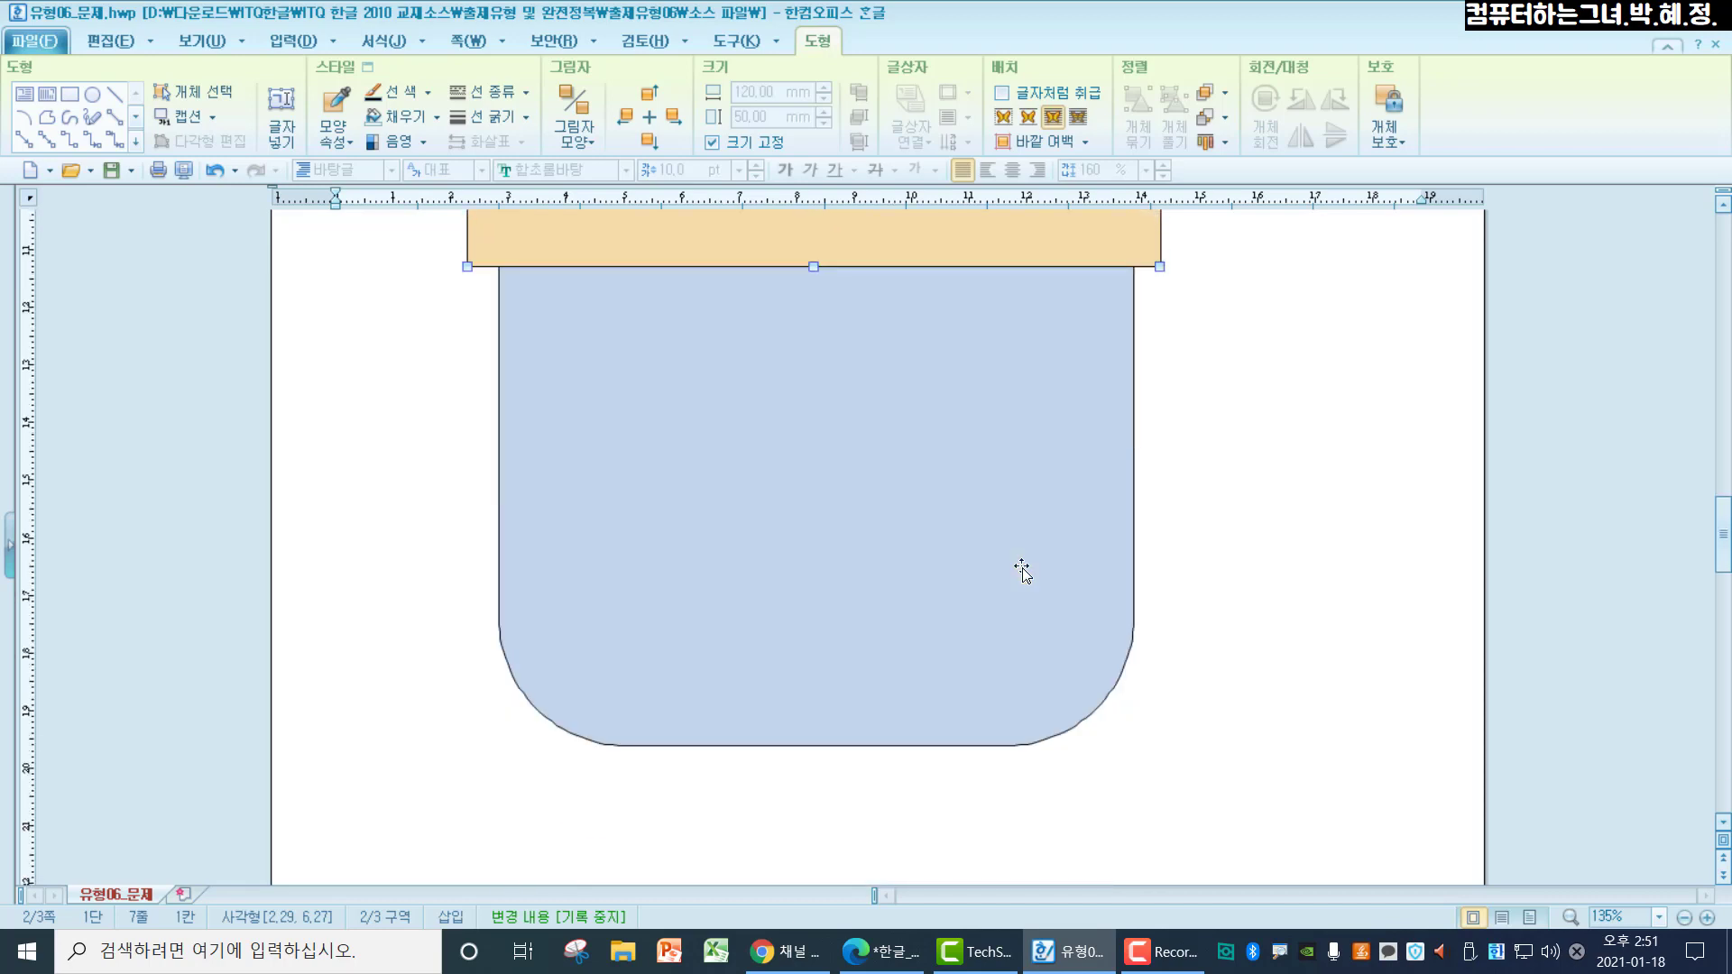
{"action": "left_click", "coordinate": [1234, 420]}
{"action": "scroll", "coordinate": [1234, 420], "scroll_direction": "down", "scroll_amount": 3}
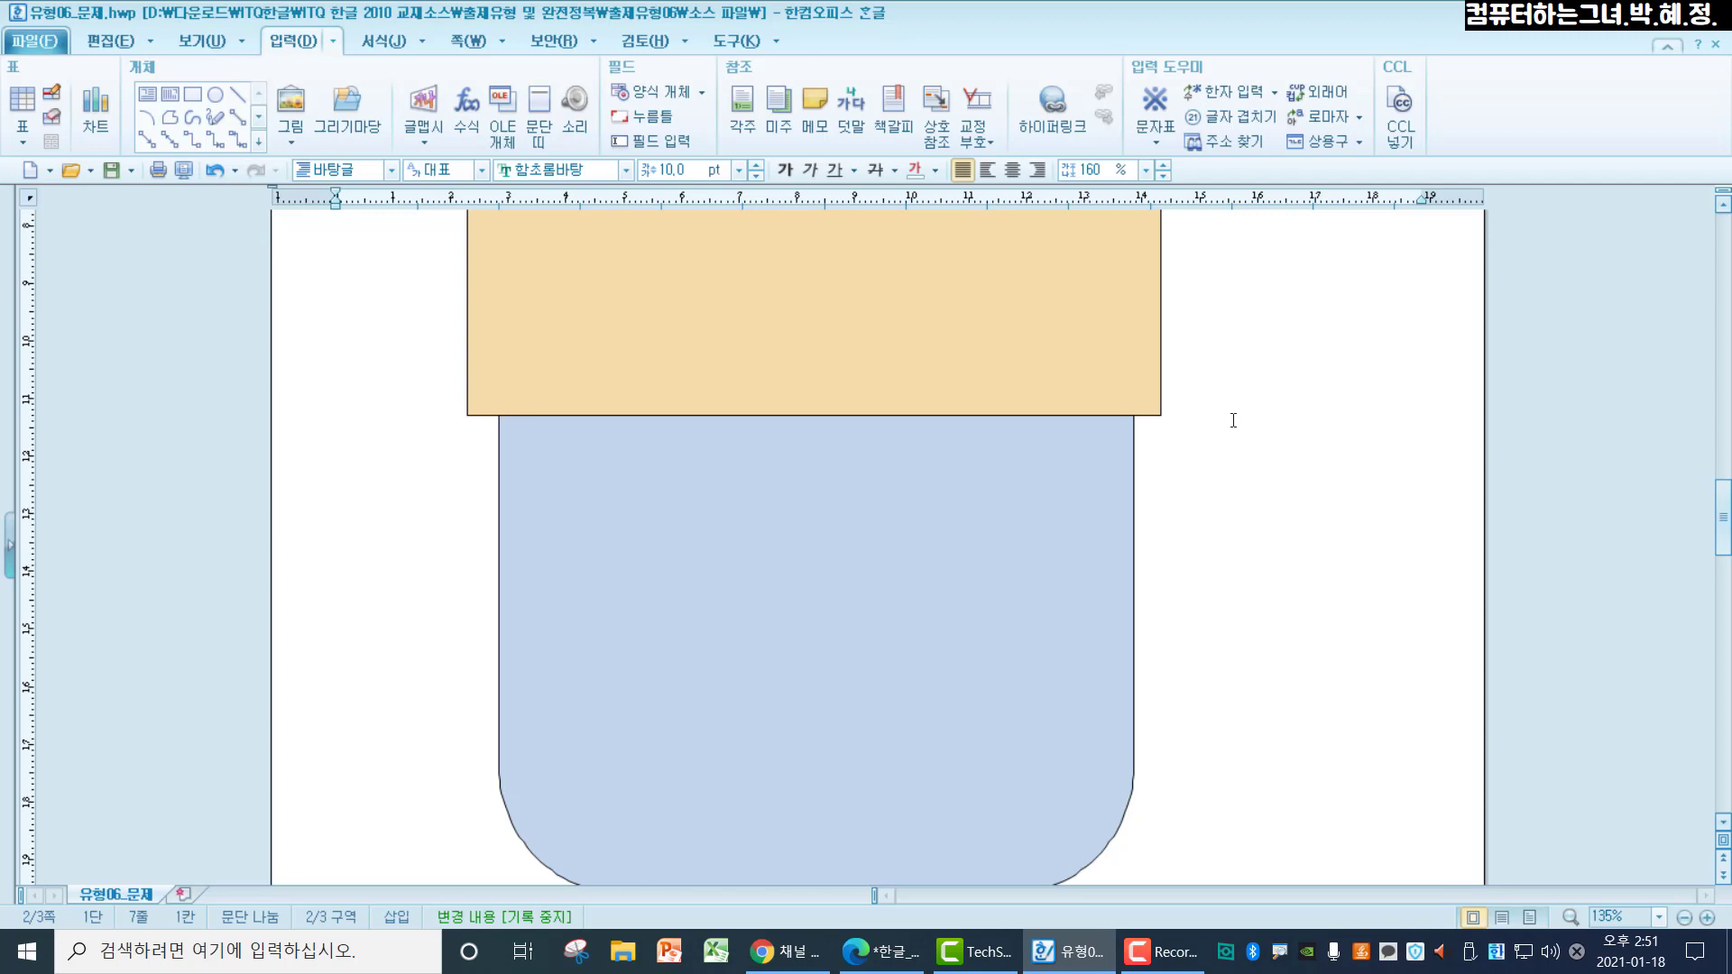
{"action": "left_click", "coordinate": [258, 143]}
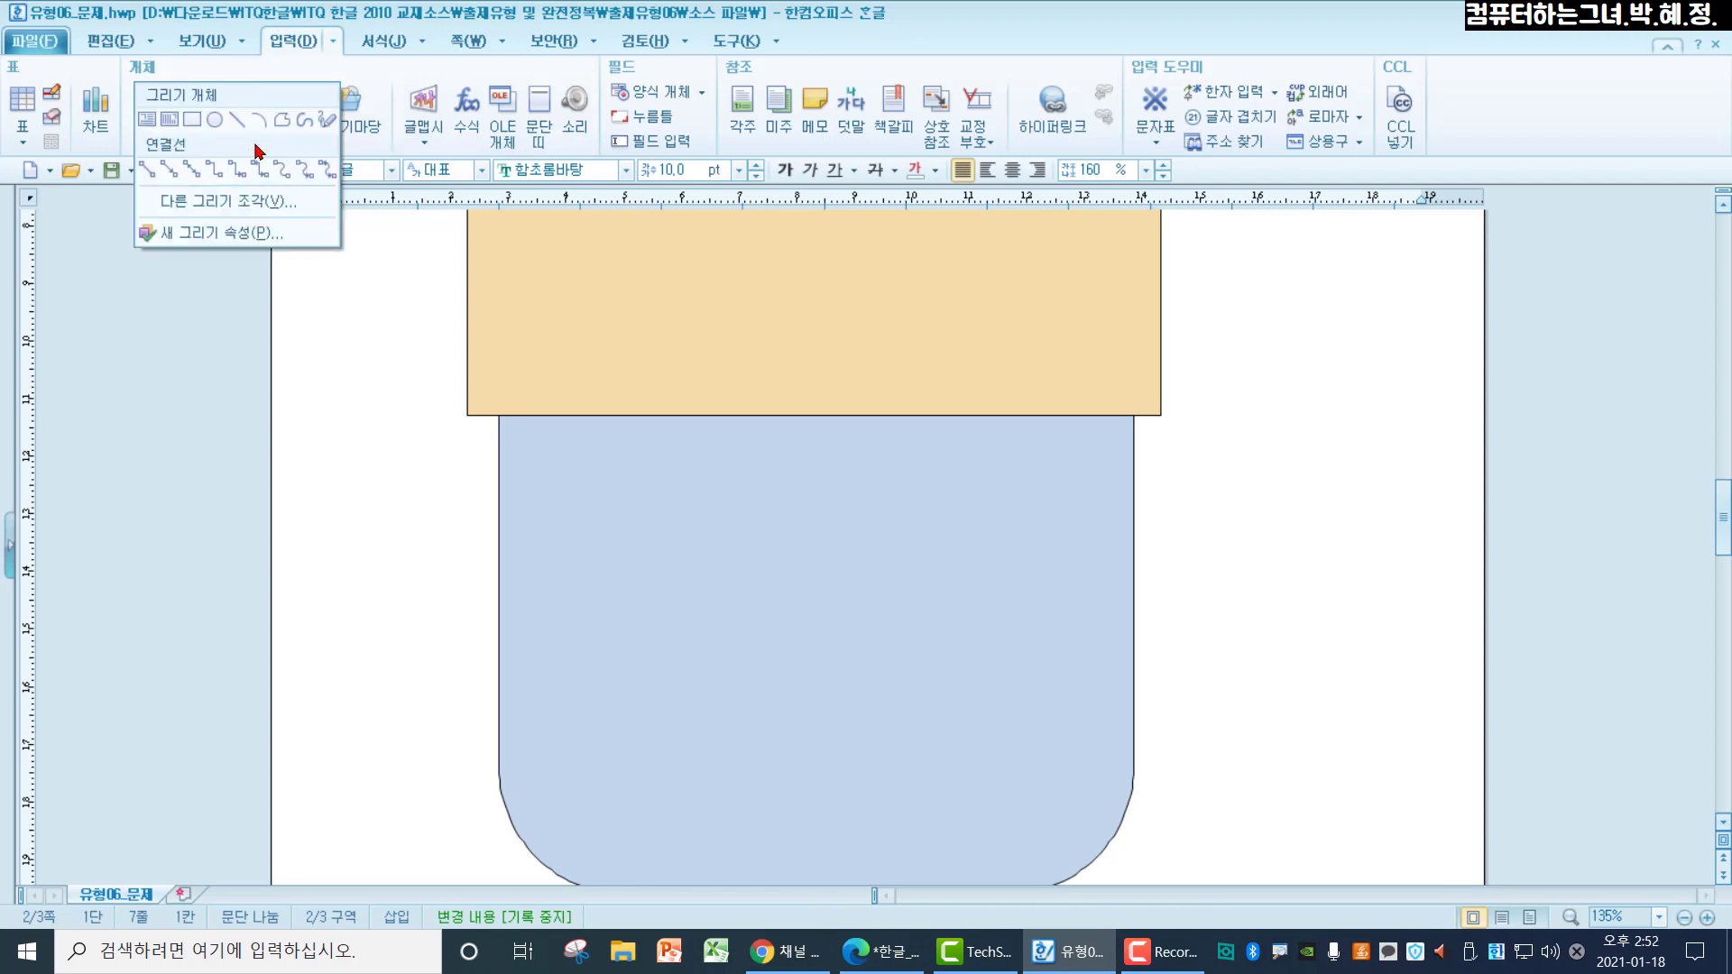
{"action": "left_click", "coordinate": [192, 119]}
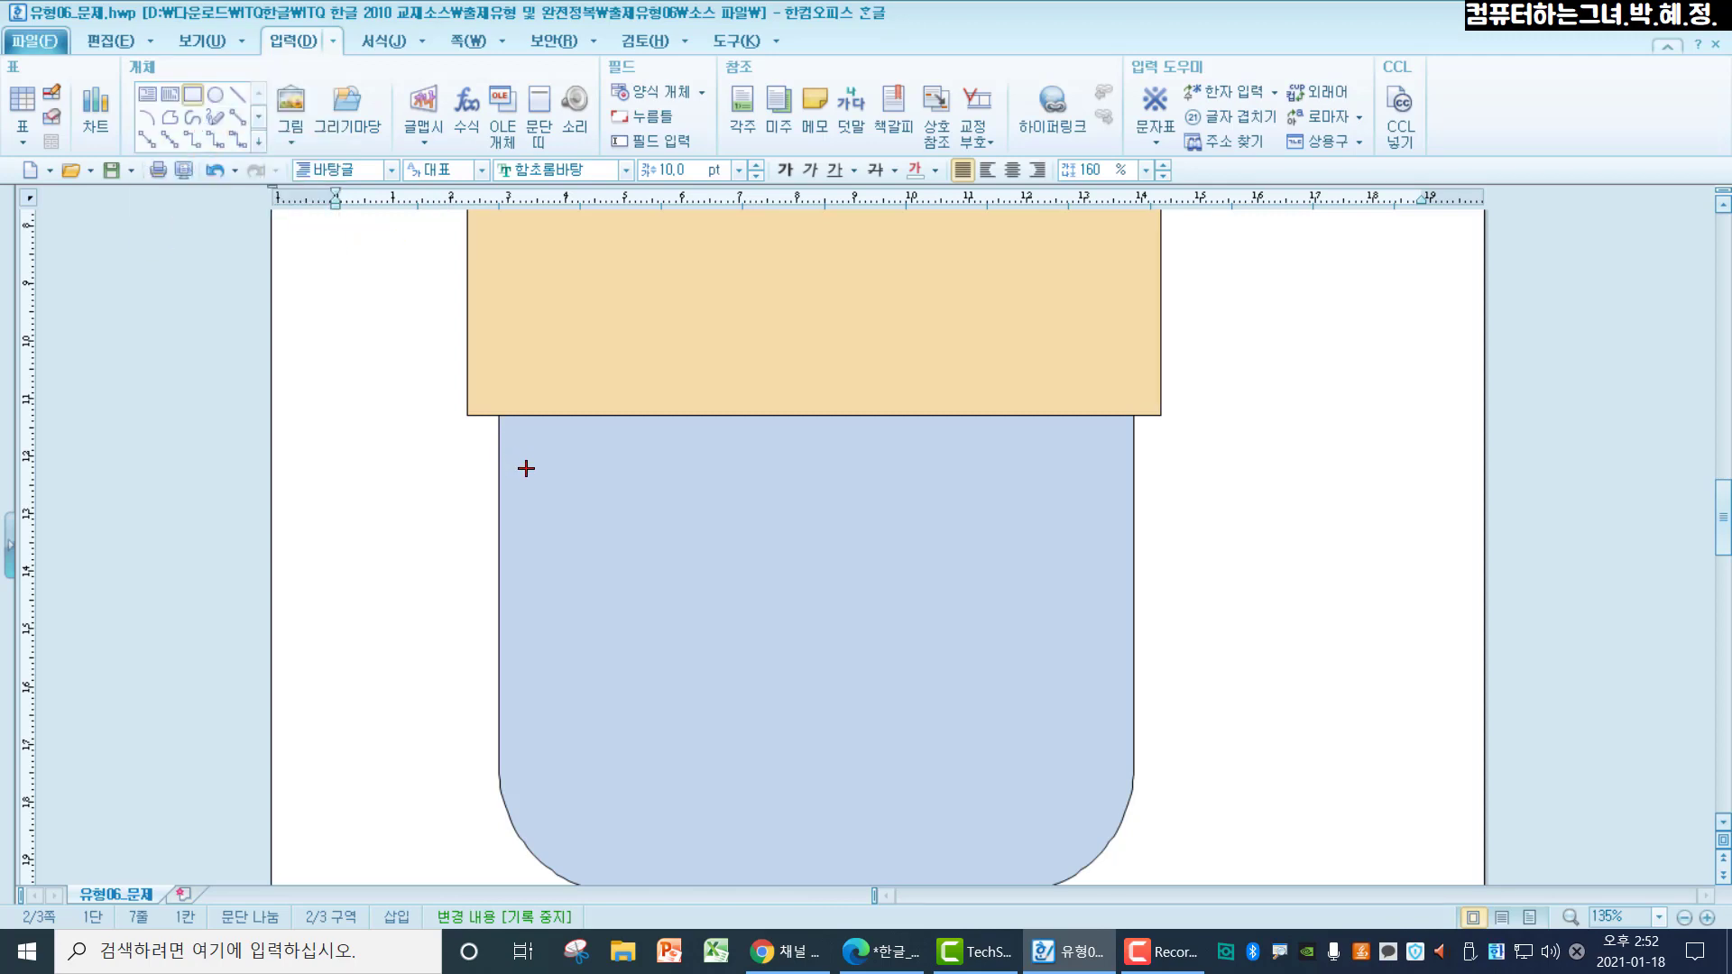
{"action": "left_click_drag", "start_coordinate": [528, 478], "coordinate": [563, 550]}
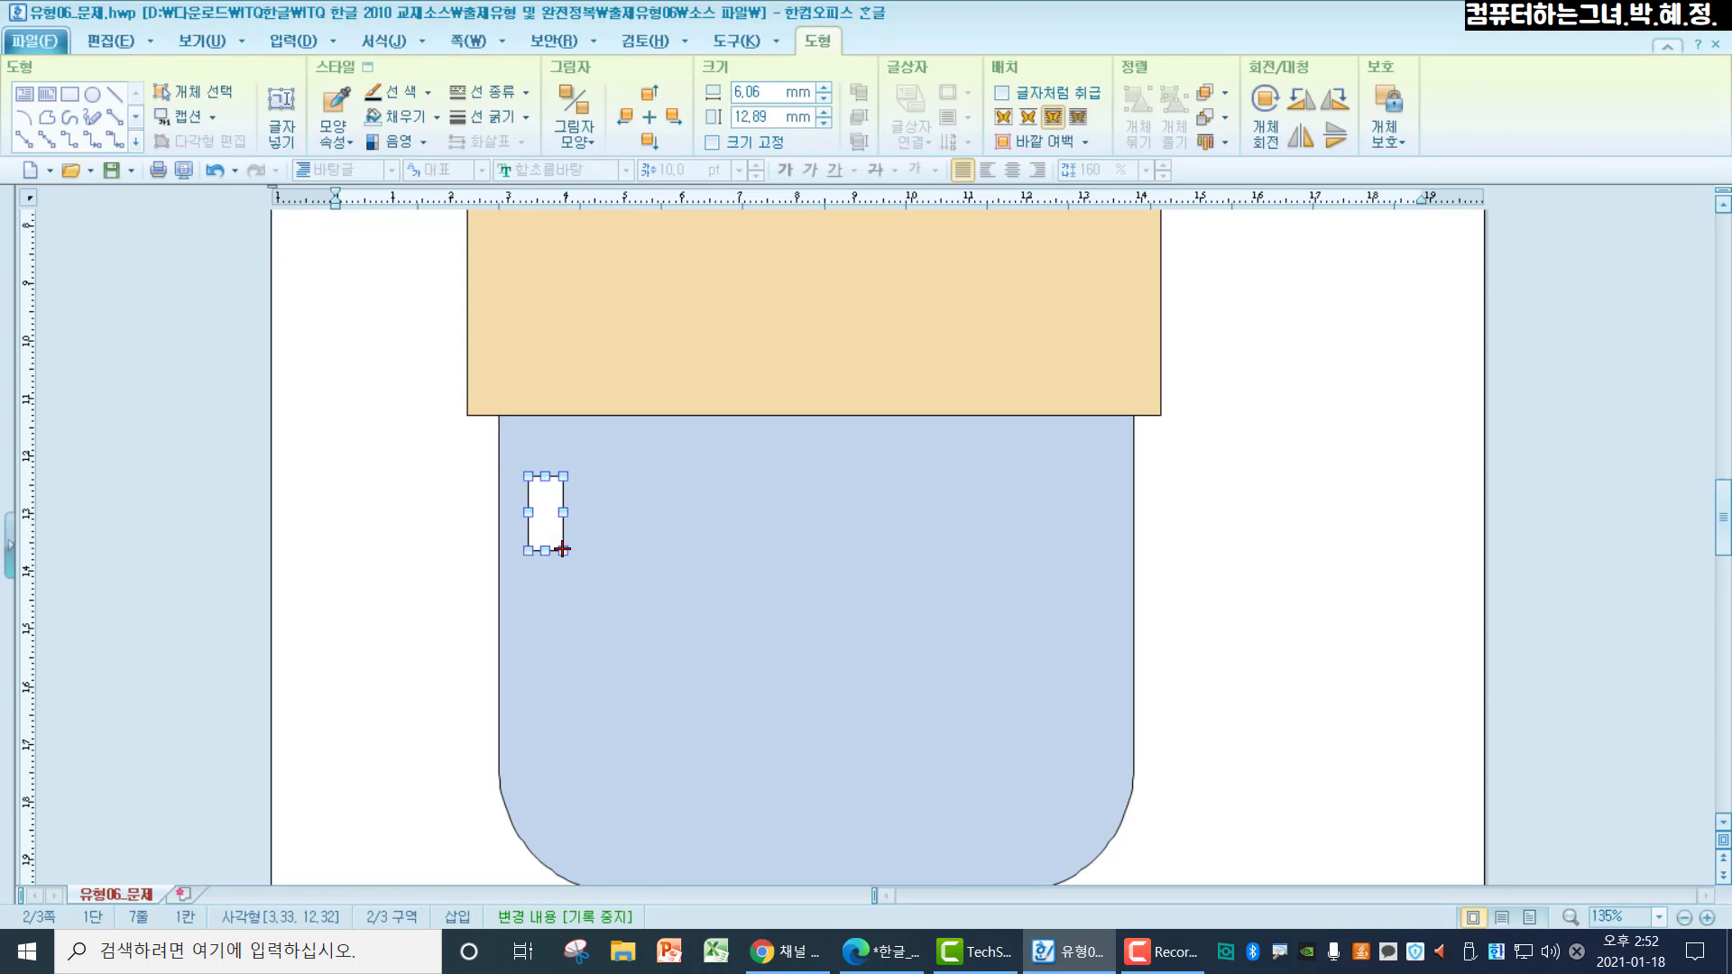
Give the new small rectangle an orange face color and semicircular (반원) corners
{"action": "key", "text": "p"}
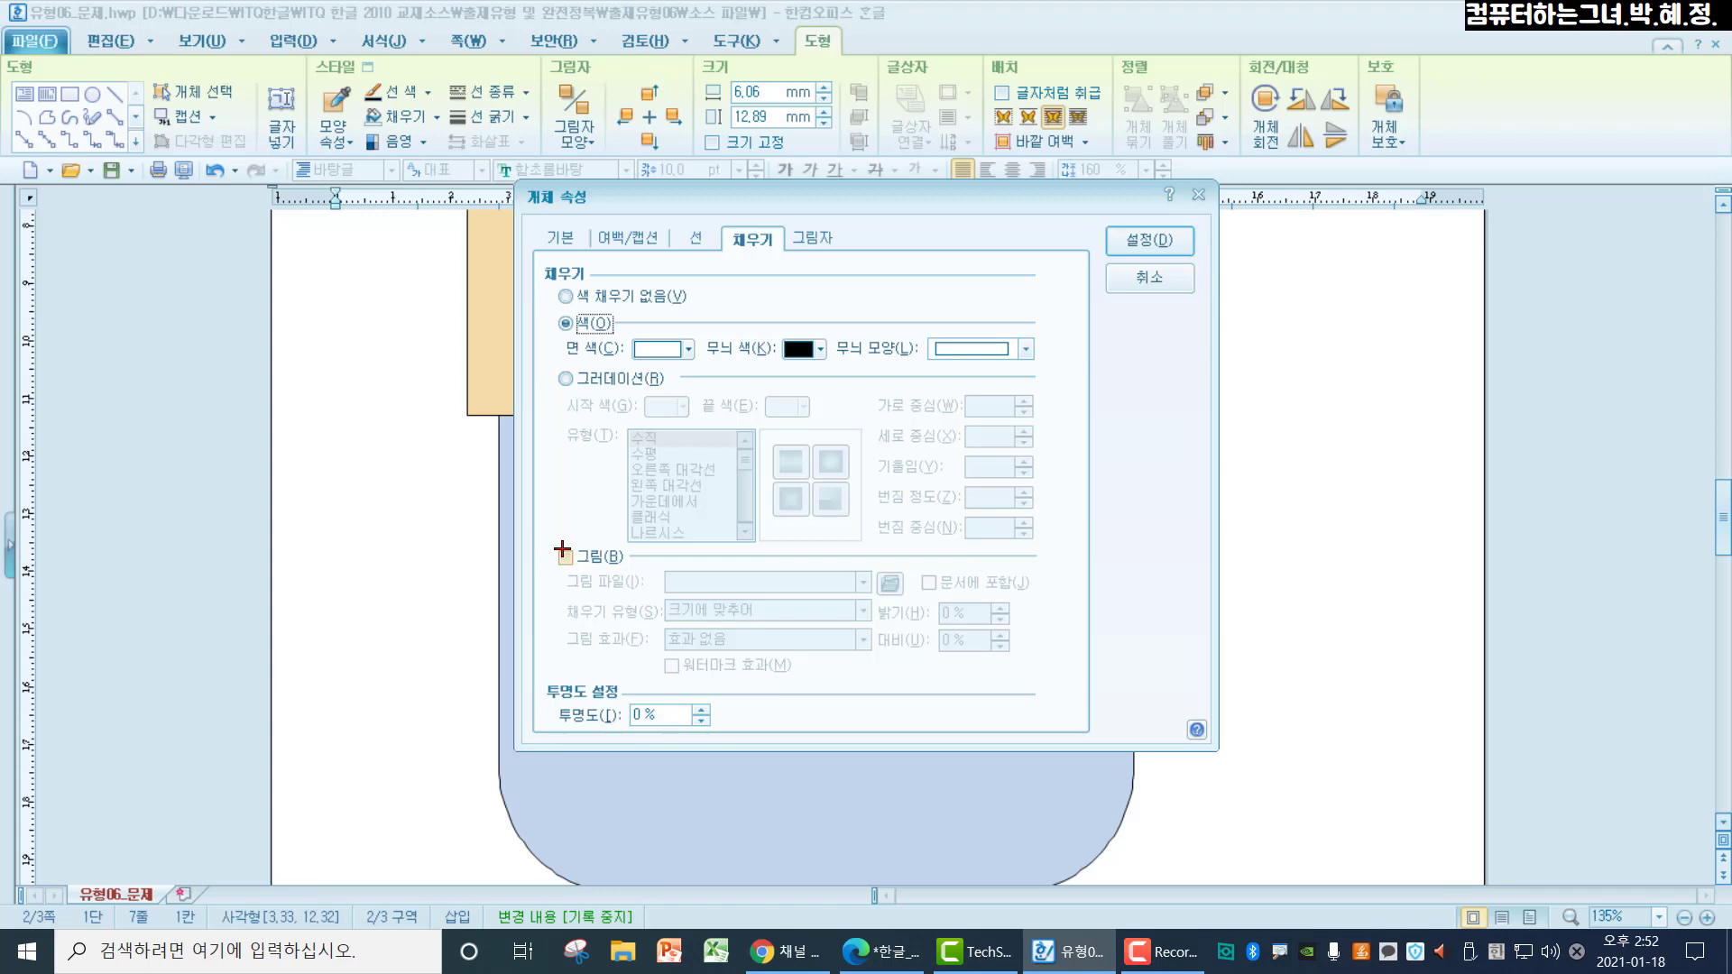
{"action": "left_click", "coordinate": [688, 350]}
{"action": "left_click", "coordinate": [681, 412]}
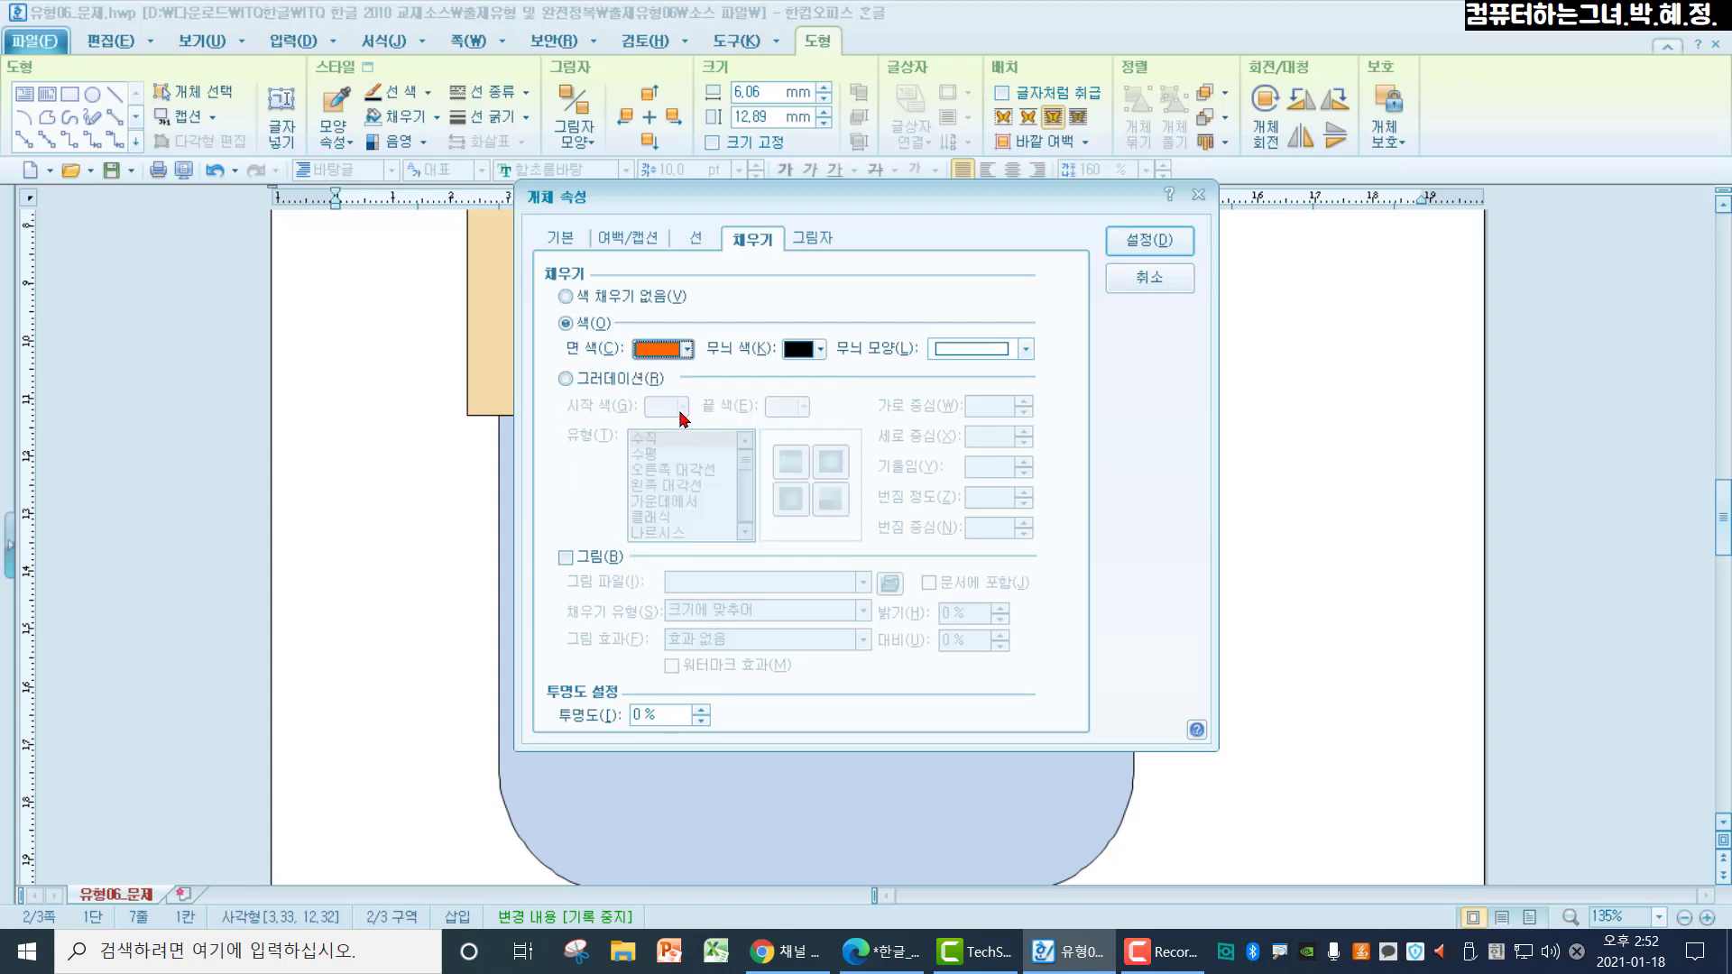
{"action": "left_click", "coordinate": [700, 241]}
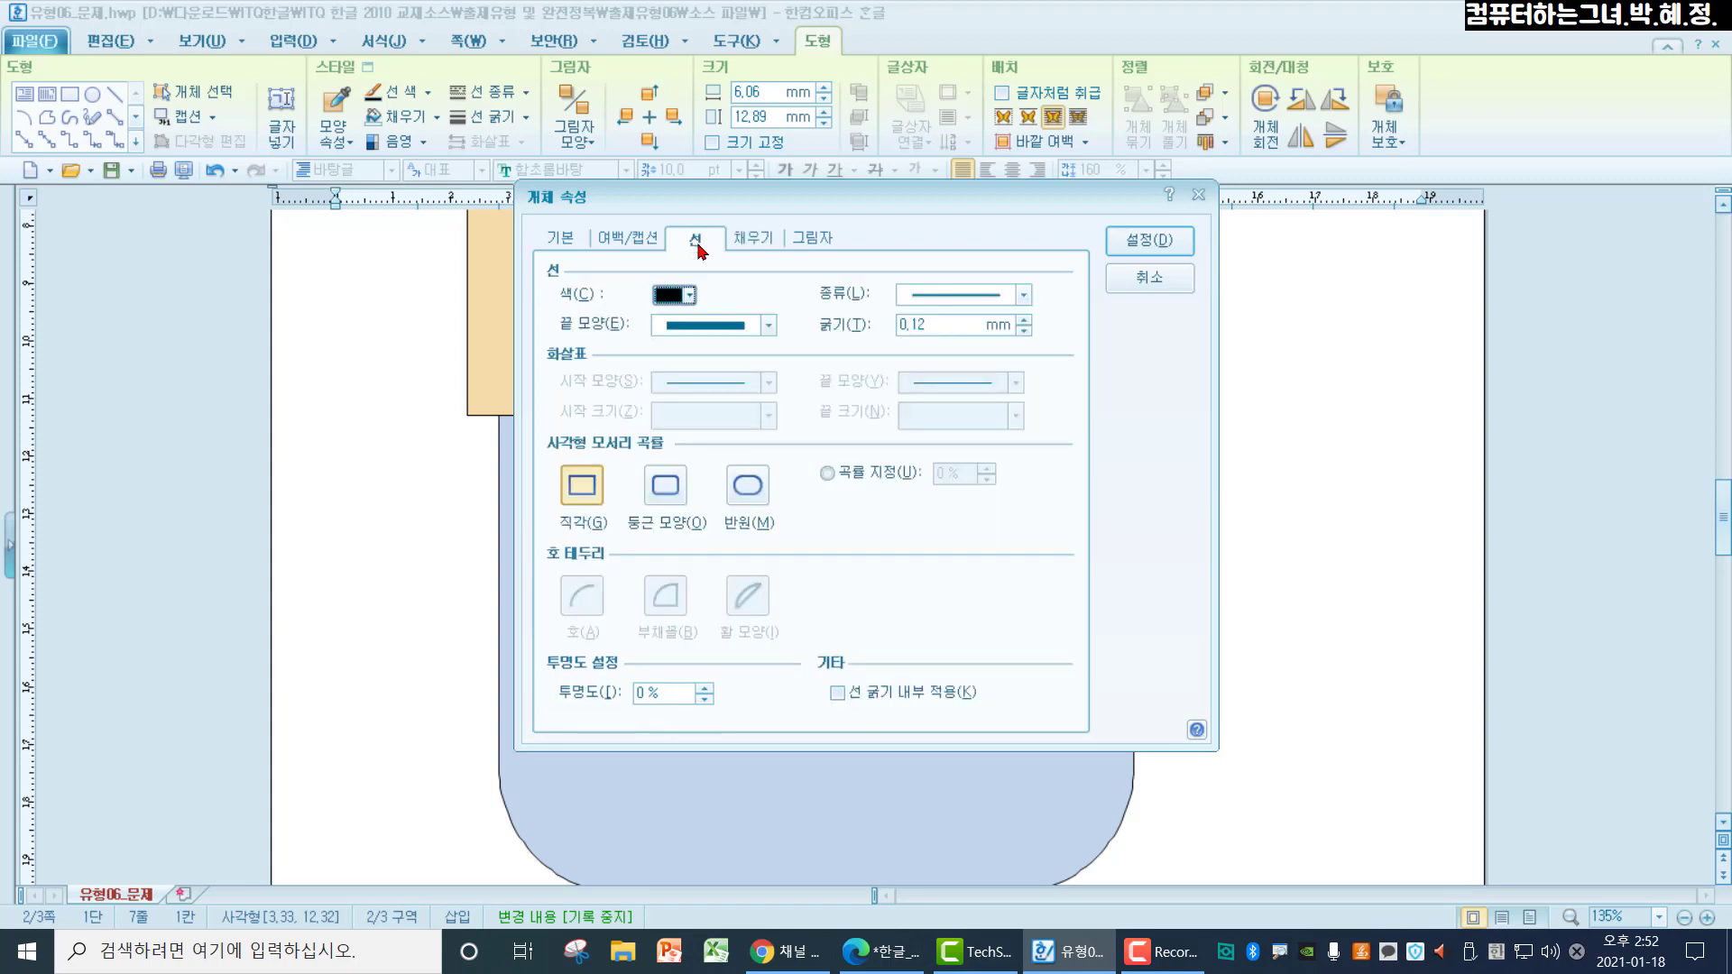
{"action": "left_click", "coordinate": [752, 495]}
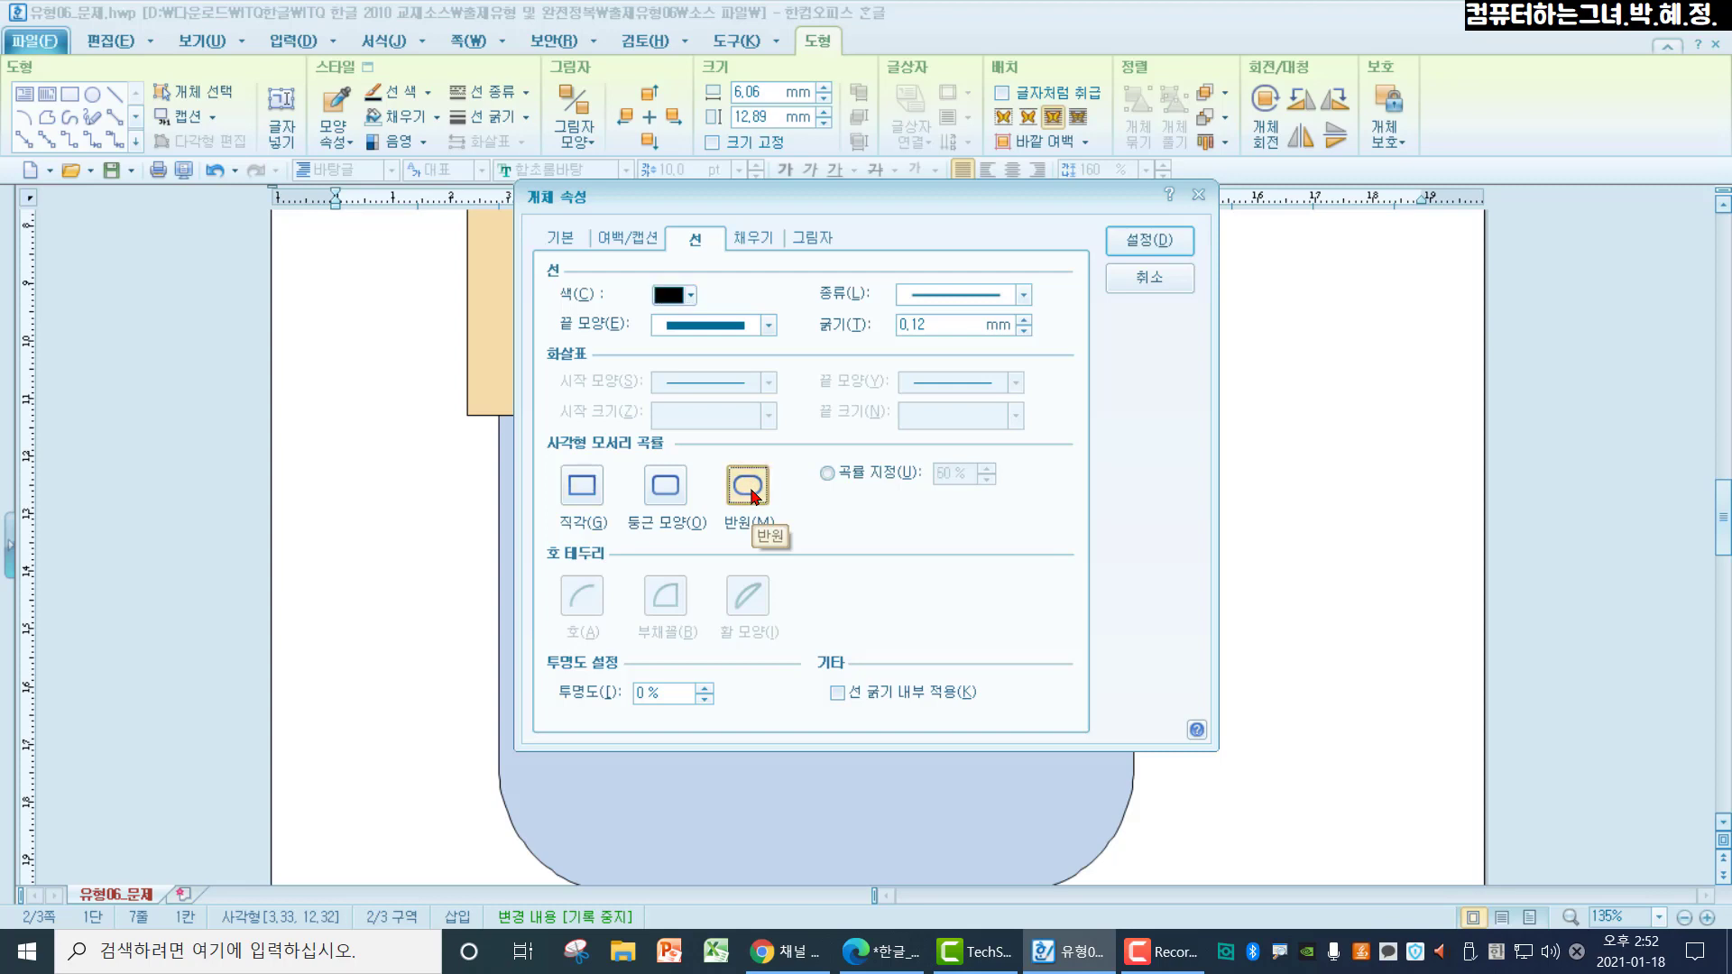
Set the orange rectangle's width to 5 mm and height to 20 mm, fix its size, and apply the properties
{"action": "left_click", "coordinate": [576, 242]}
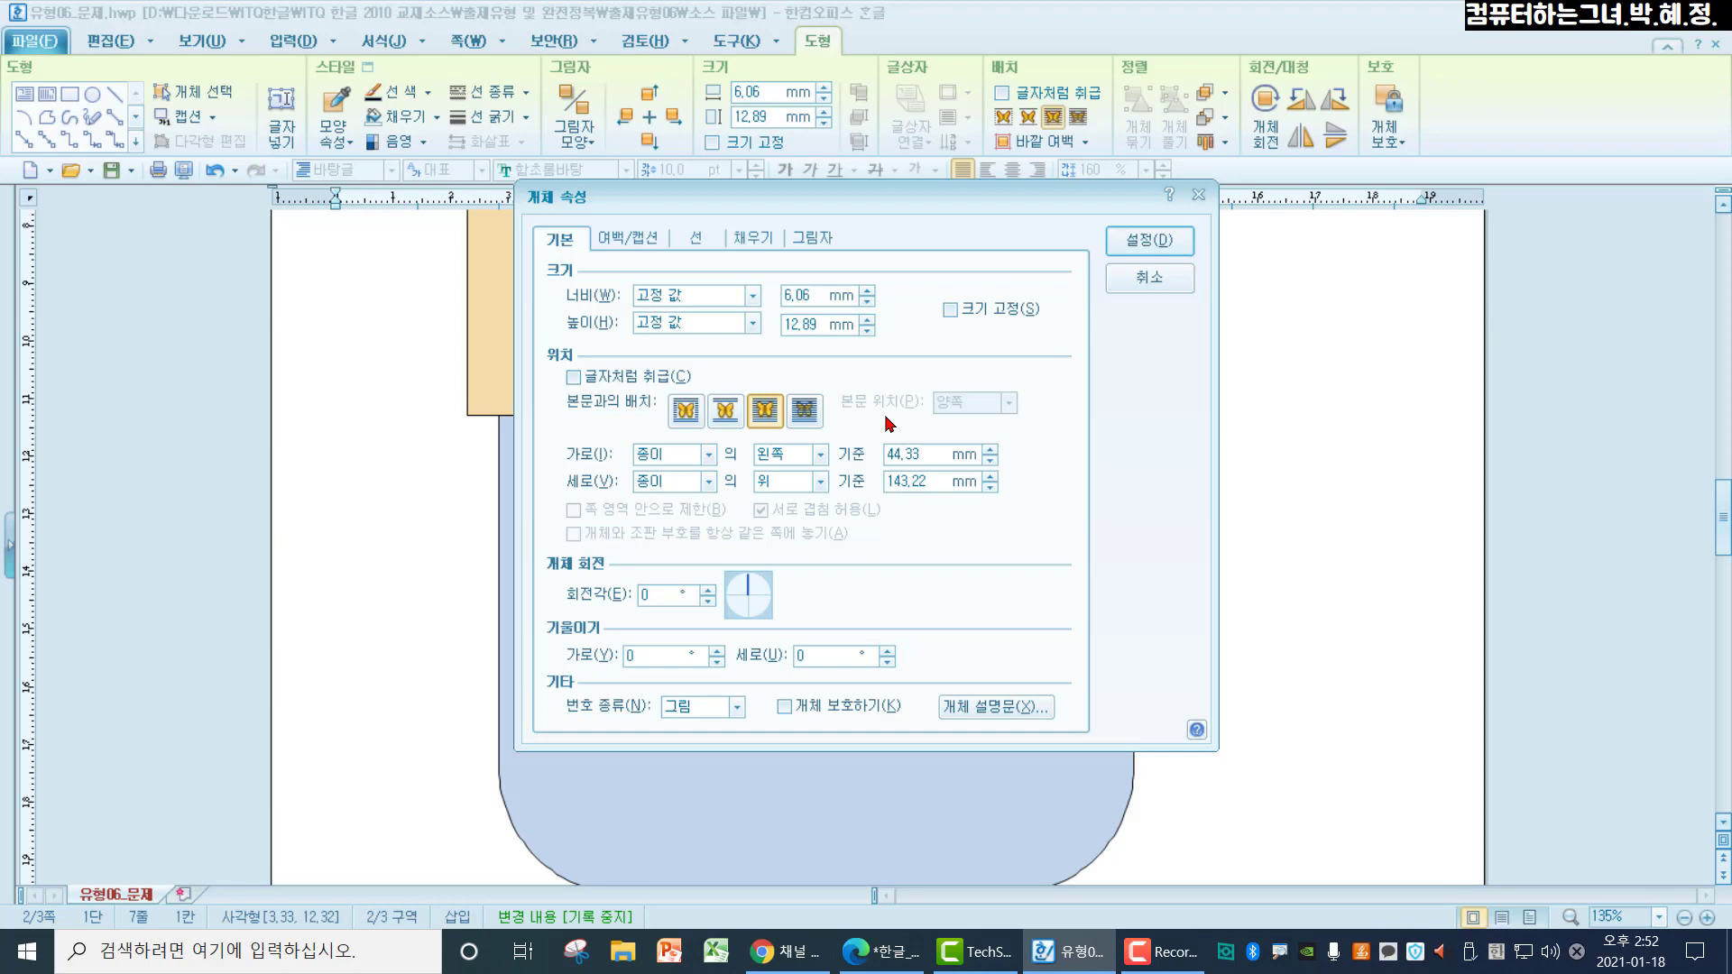
{"action": "left_click", "coordinate": [772, 289]}
{"action": "type", "text": "5"}
{"action": "key", "text": "Tab"}
{"action": "type", "text": "20"}
{"action": "left_click", "coordinate": [950, 312]}
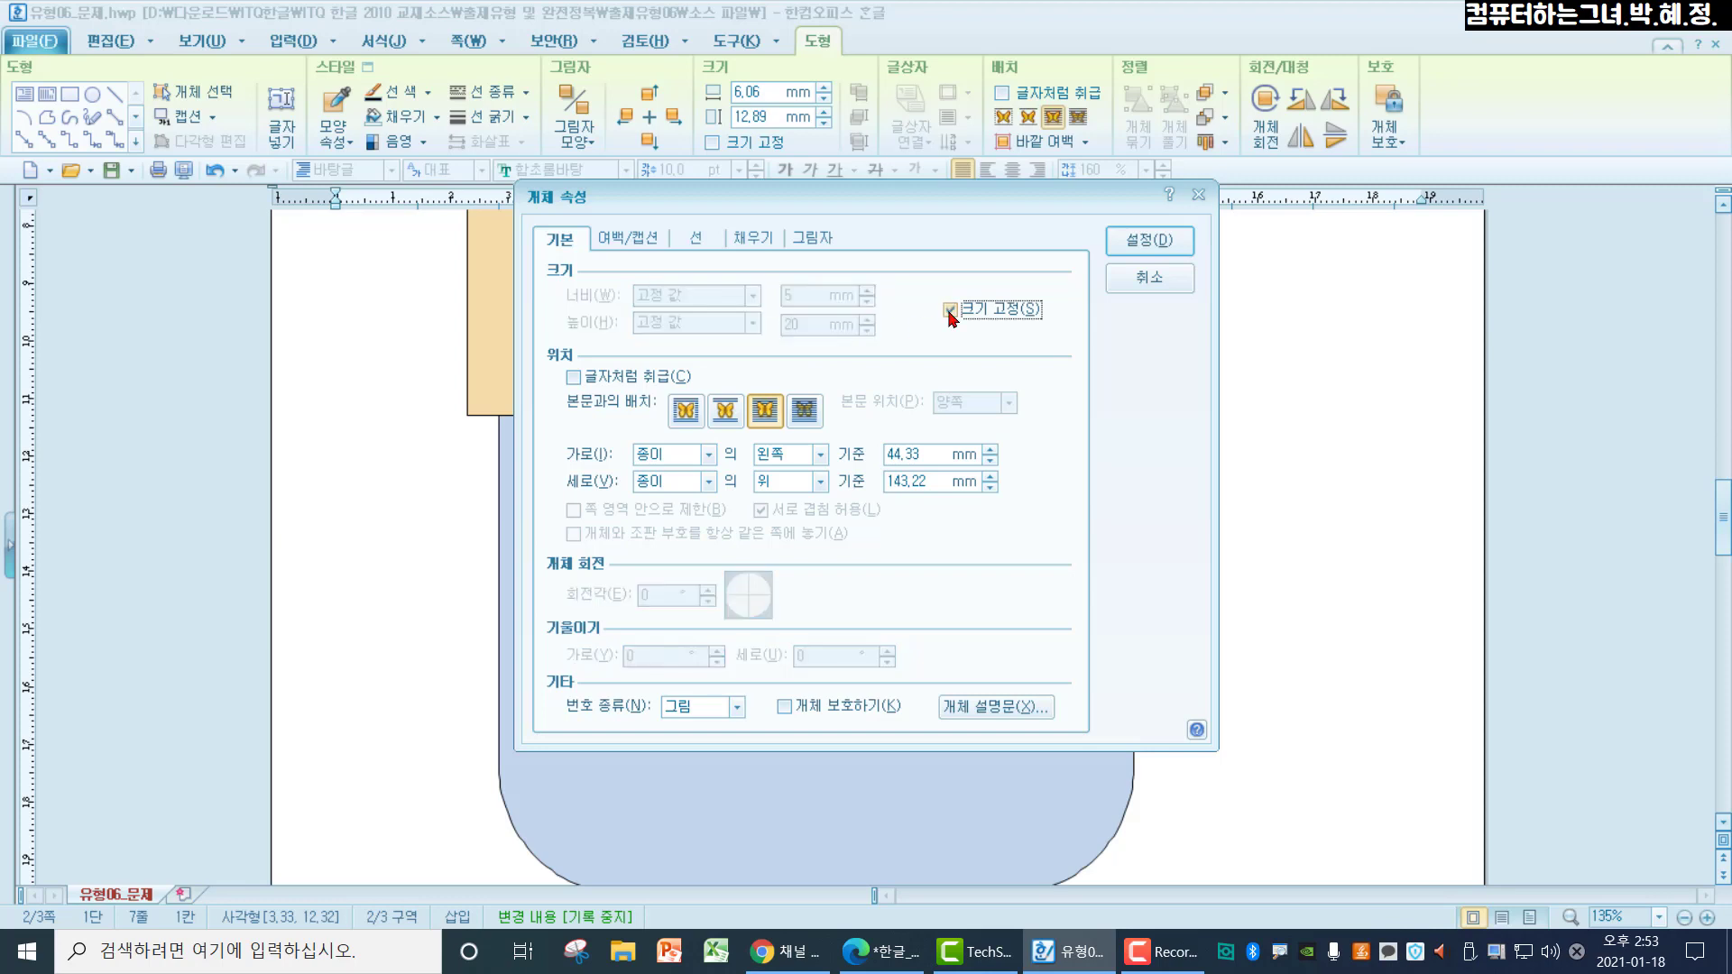
{"action": "left_click", "coordinate": [1152, 247]}
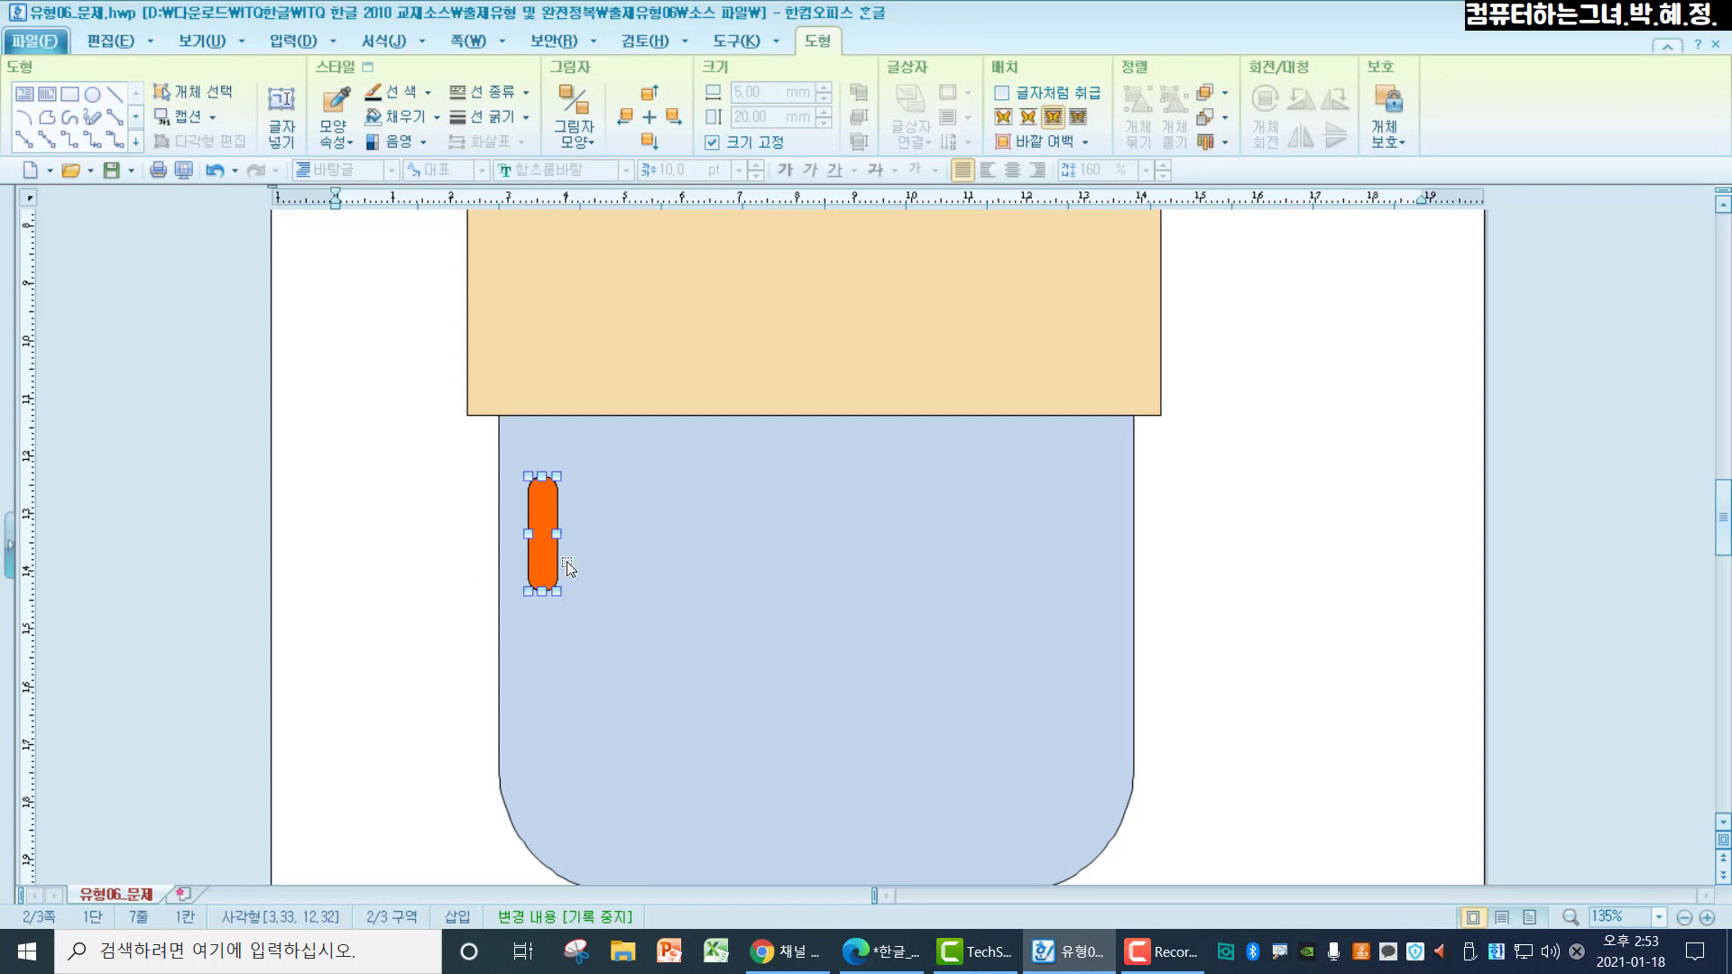
Nudge the orange bar up closer to the beige rectangle and slightly to the right
{"action": "key", "text": "Up"}
{"action": "key", "text": "Up"}
{"action": "key", "text": "Up"}
{"action": "key", "text": "Up"}
{"action": "key", "text": "Up"}
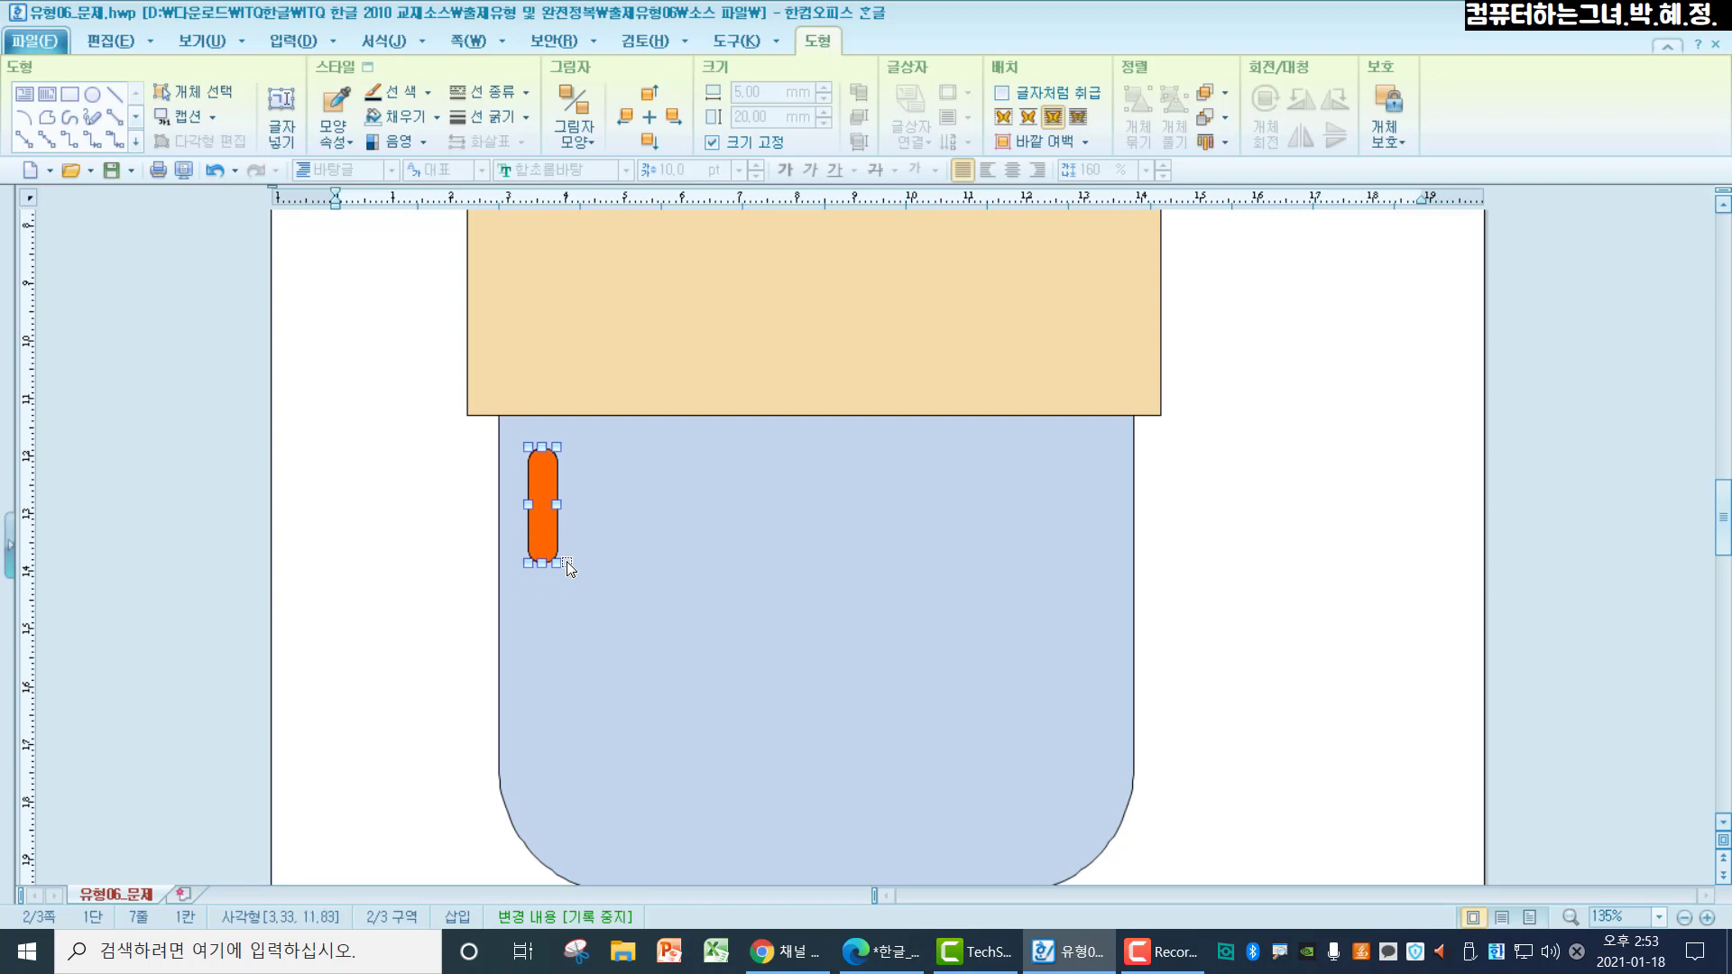
{"action": "key", "text": "Right"}
{"action": "key", "text": "Right"}
{"action": "key", "text": "Right"}
{"action": "key", "text": "Right"}
{"action": "key", "text": "Right"}
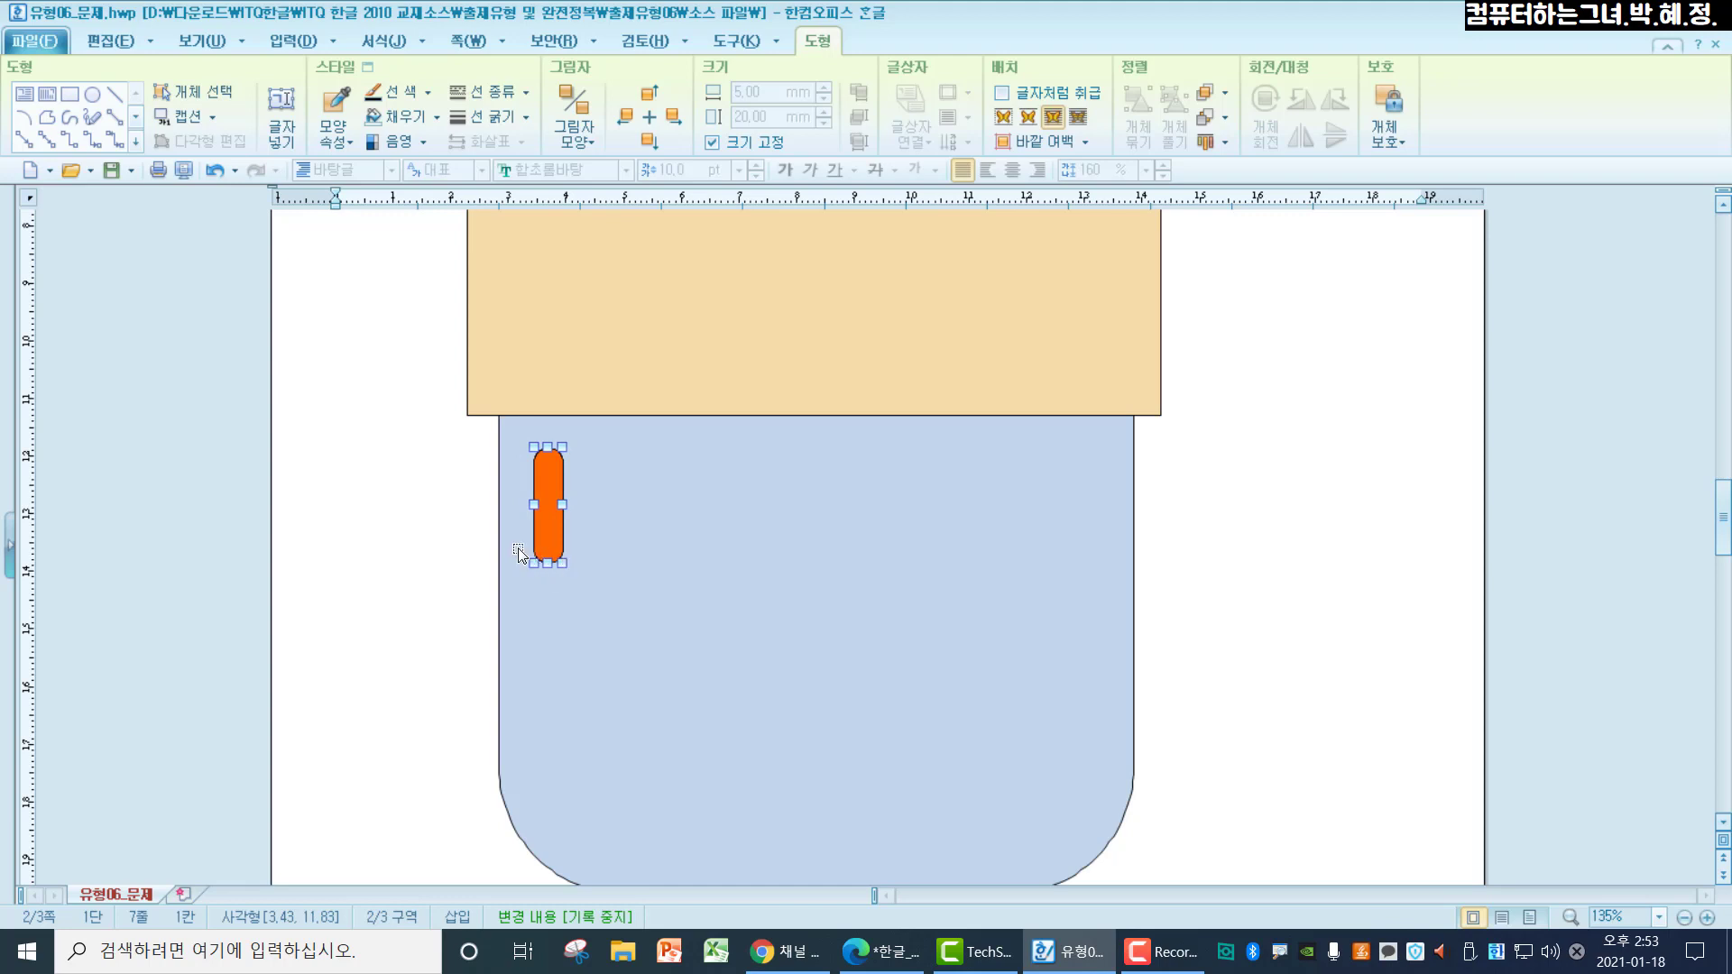
{"action": "left_click", "coordinate": [410, 517]}
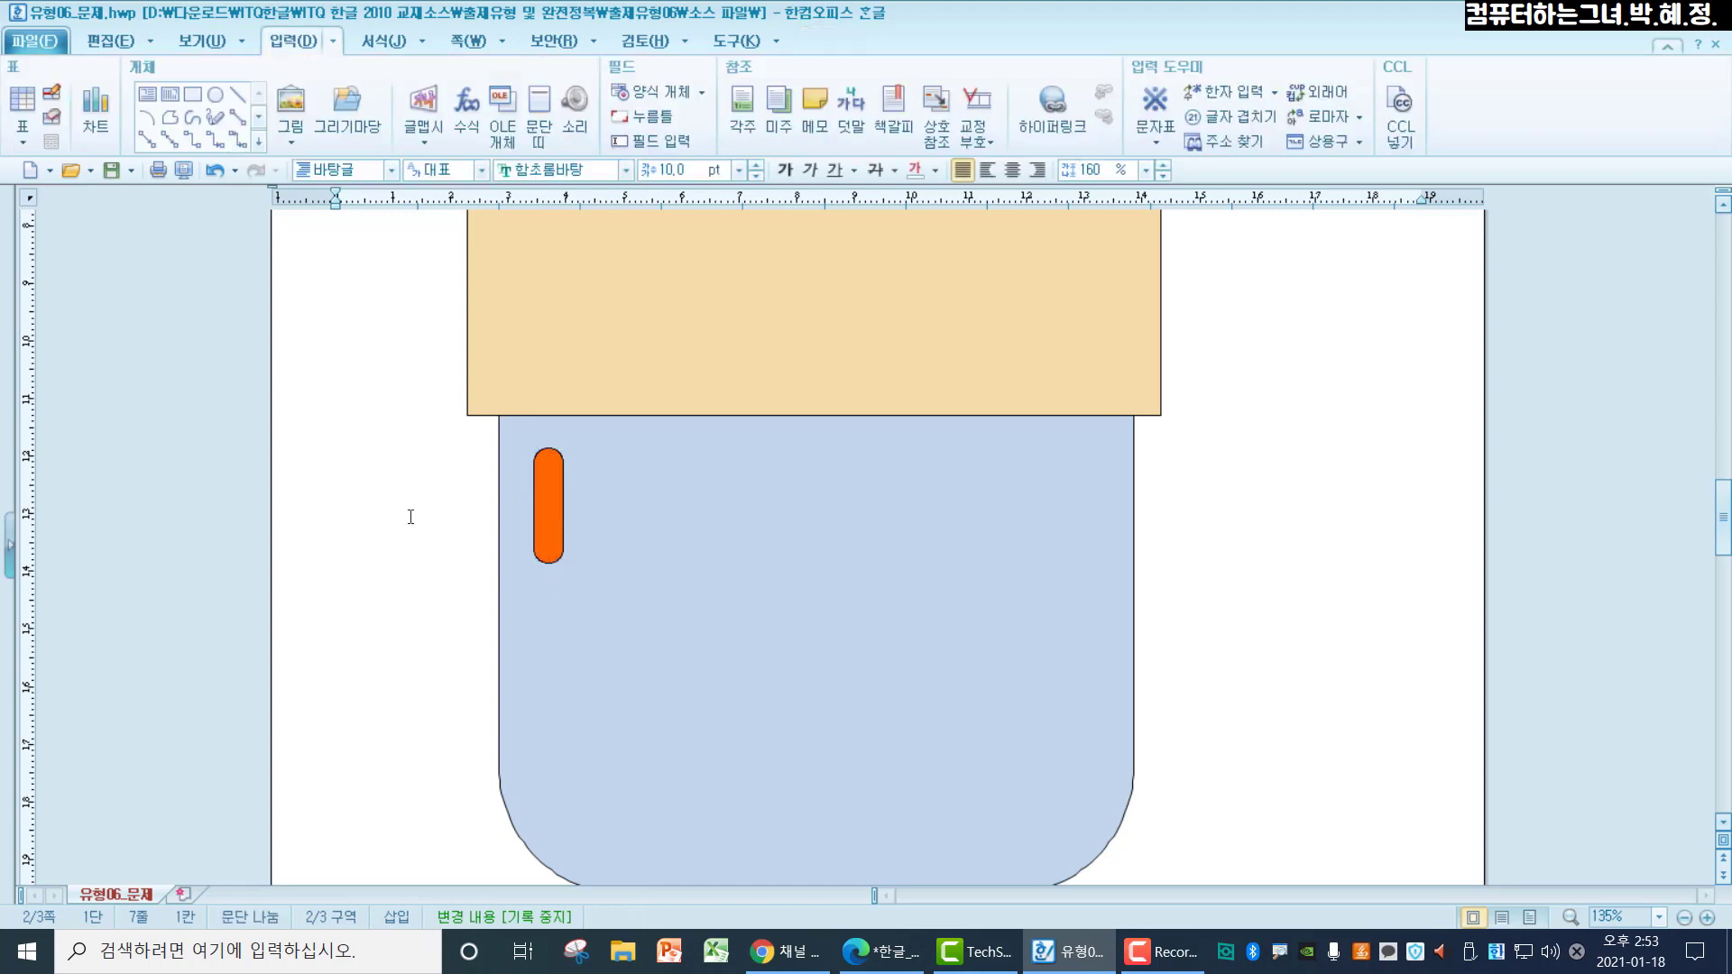
Draw a rectangle about 14 × 11 mm across the middle of the orange bar and nudge it slightly right
{"action": "left_click", "coordinate": [259, 143]}
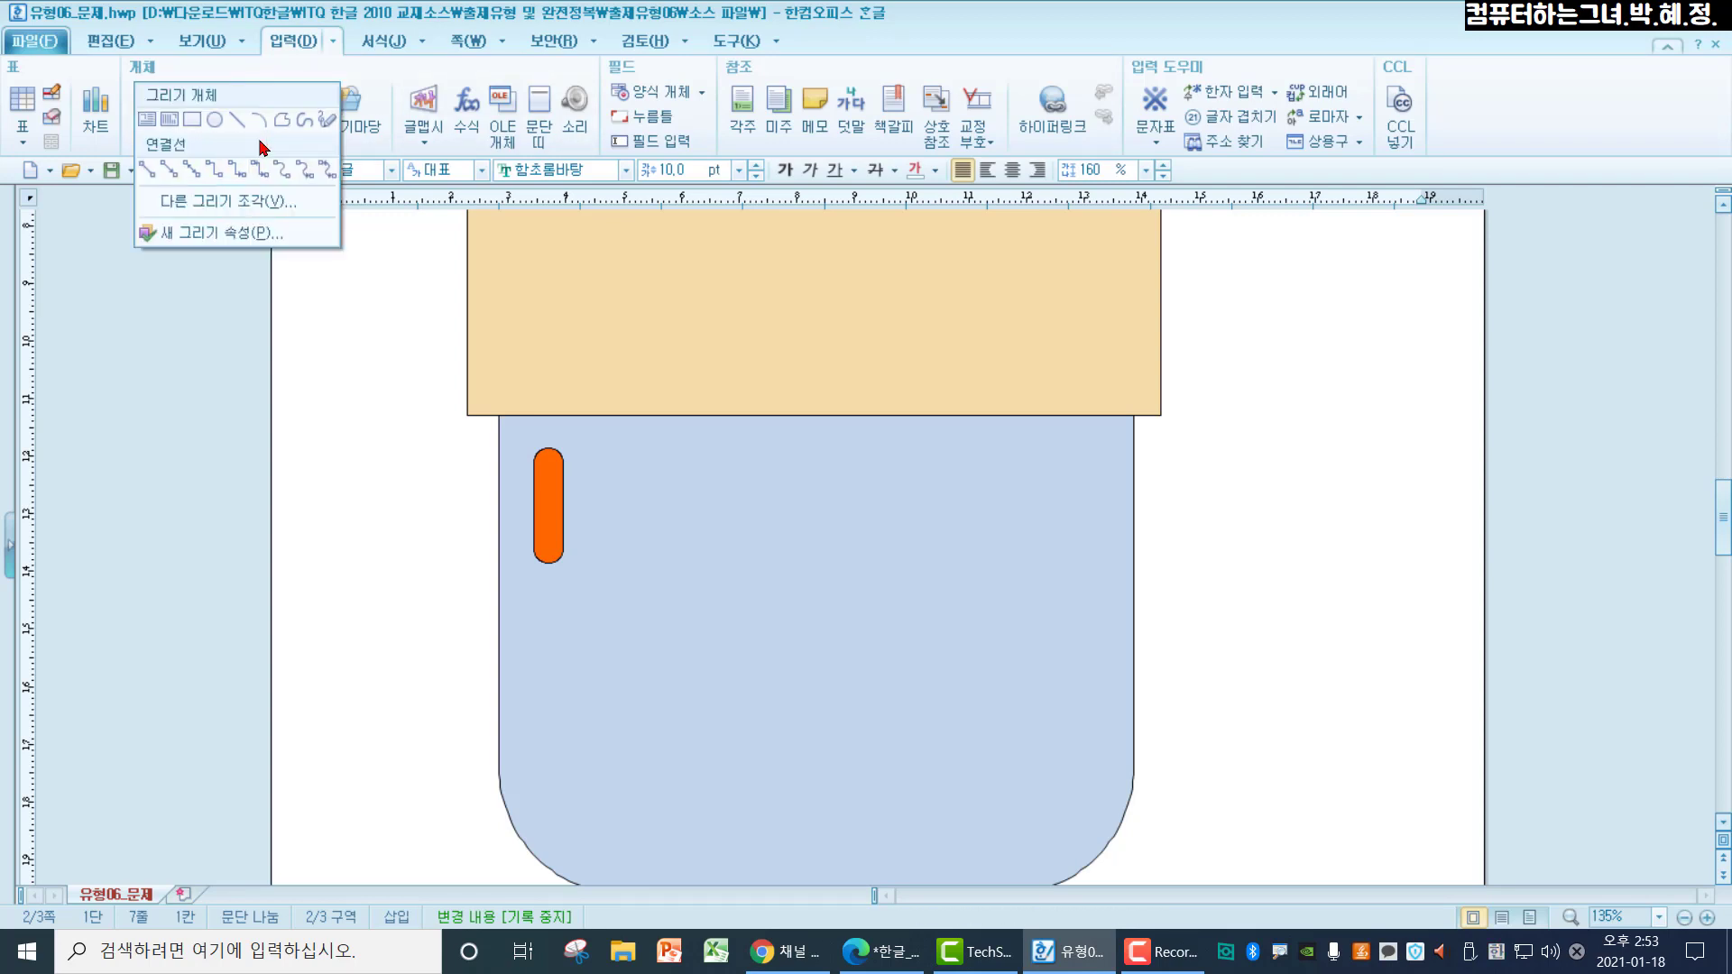
{"action": "left_click", "coordinate": [193, 119]}
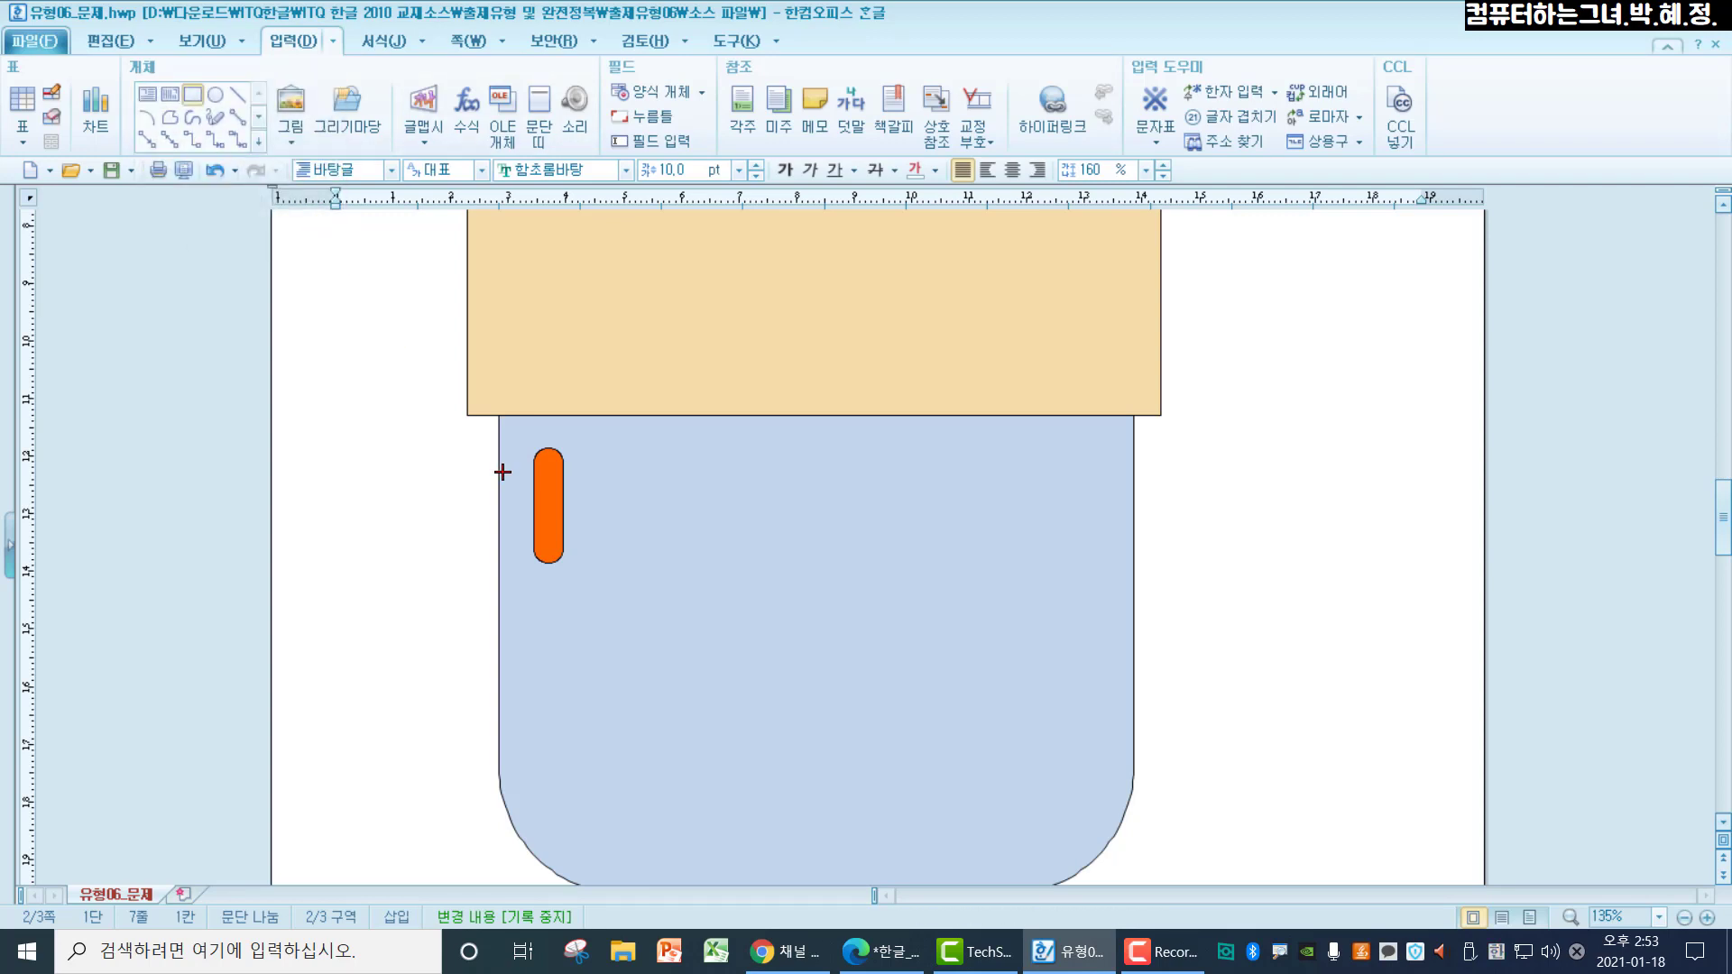
{"action": "left_click_drag", "start_coordinate": [506, 479], "coordinate": [586, 542]}
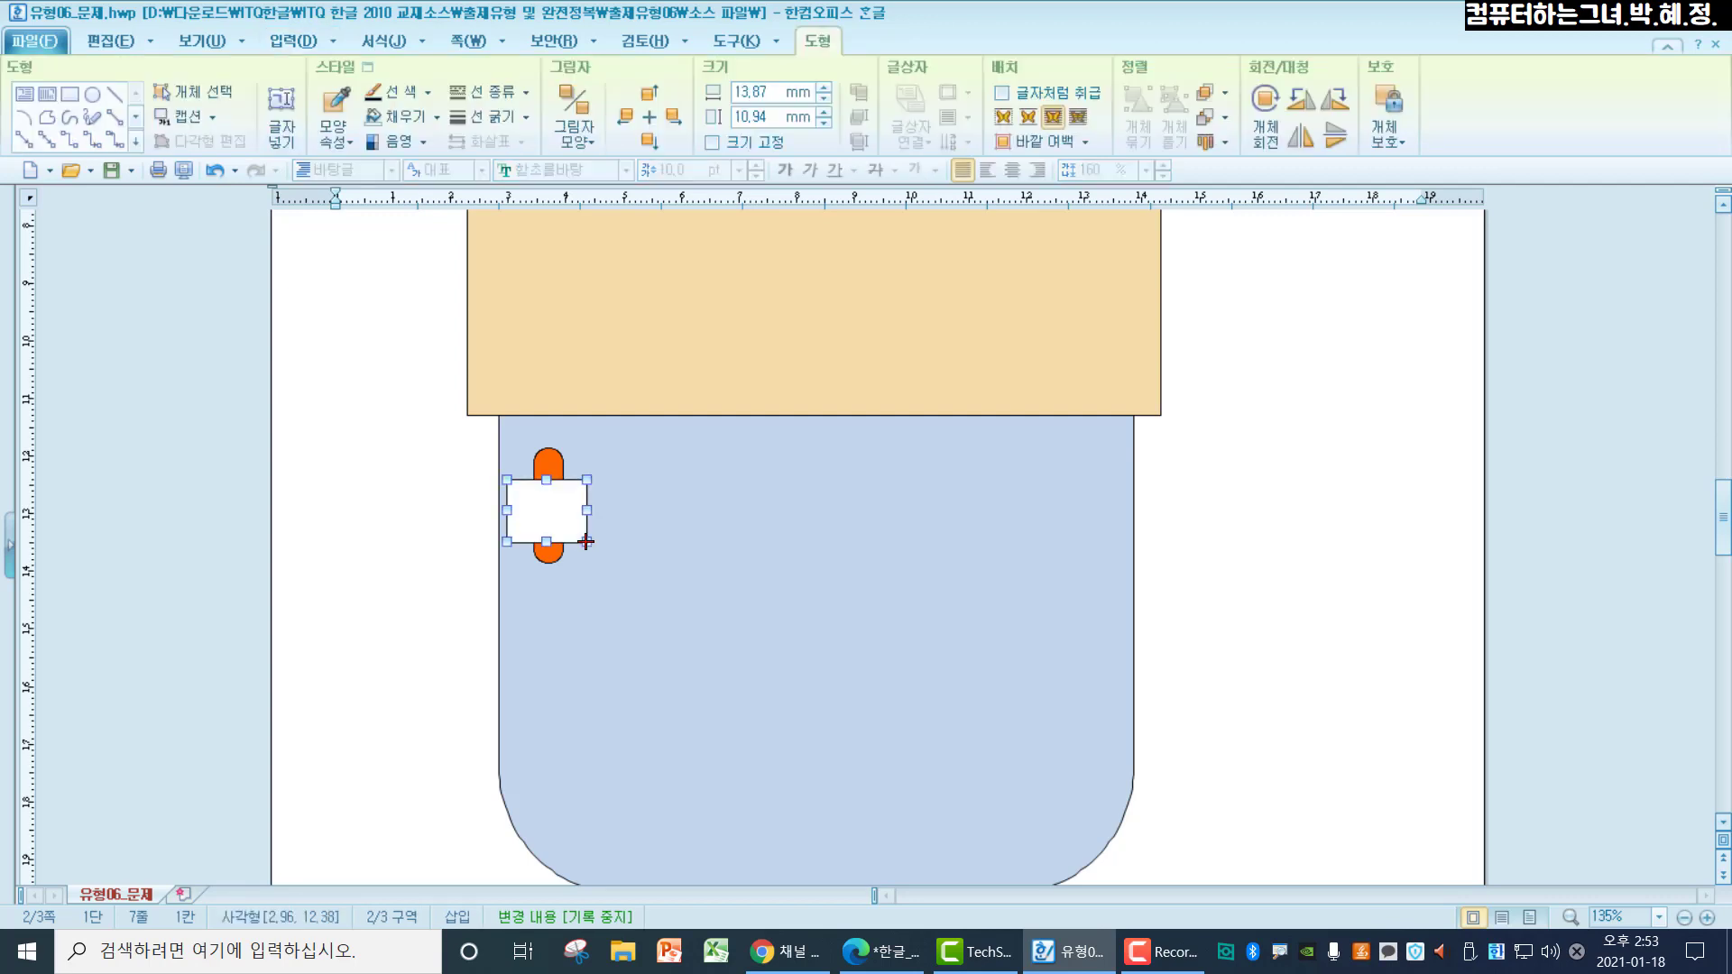
{"action": "key", "text": "Right"}
{"action": "key", "text": "Right"}
{"action": "key", "text": "Right"}
{"action": "key", "text": "Right"}
{"action": "key", "text": "Left"}
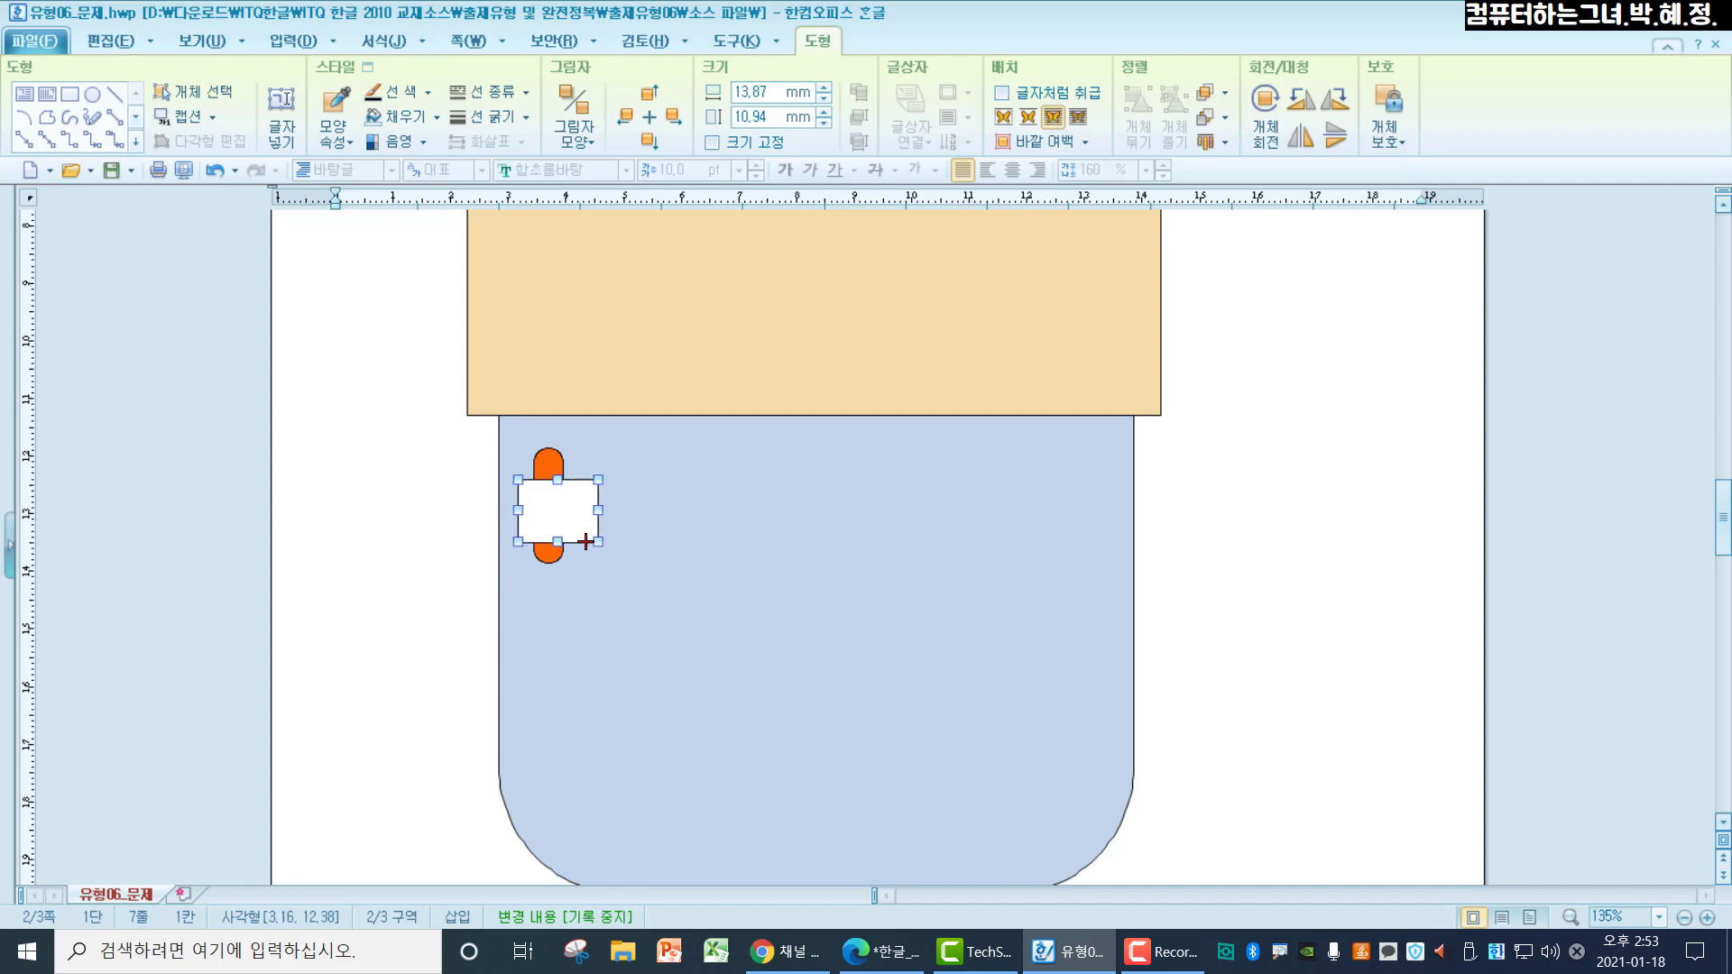
Shift the orange bar right so it is roughly centered behind the white rectangle
{"action": "left_click", "coordinate": [552, 462]}
{"action": "key", "text": "Right"}
{"action": "key", "text": "Right"}
{"action": "key", "text": "Right"}
{"action": "key", "text": "Right"}
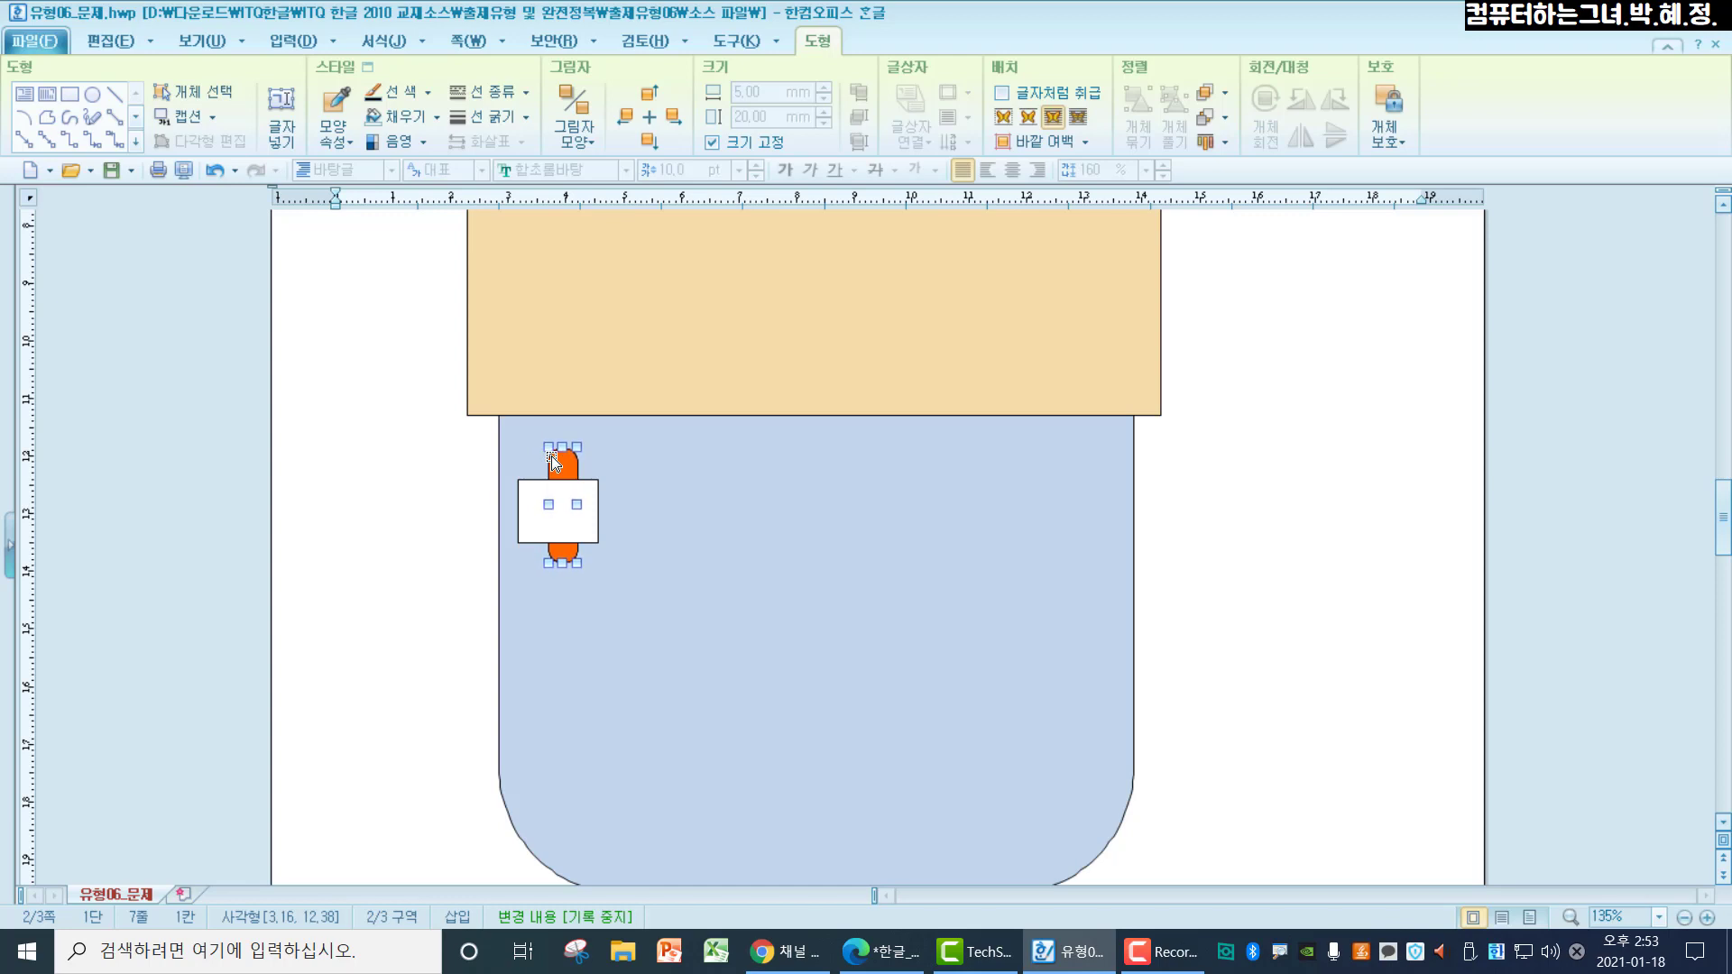
Set the white rectangle's width and height to 12 mm each and fix its size
{"action": "left_click", "coordinate": [533, 494]}
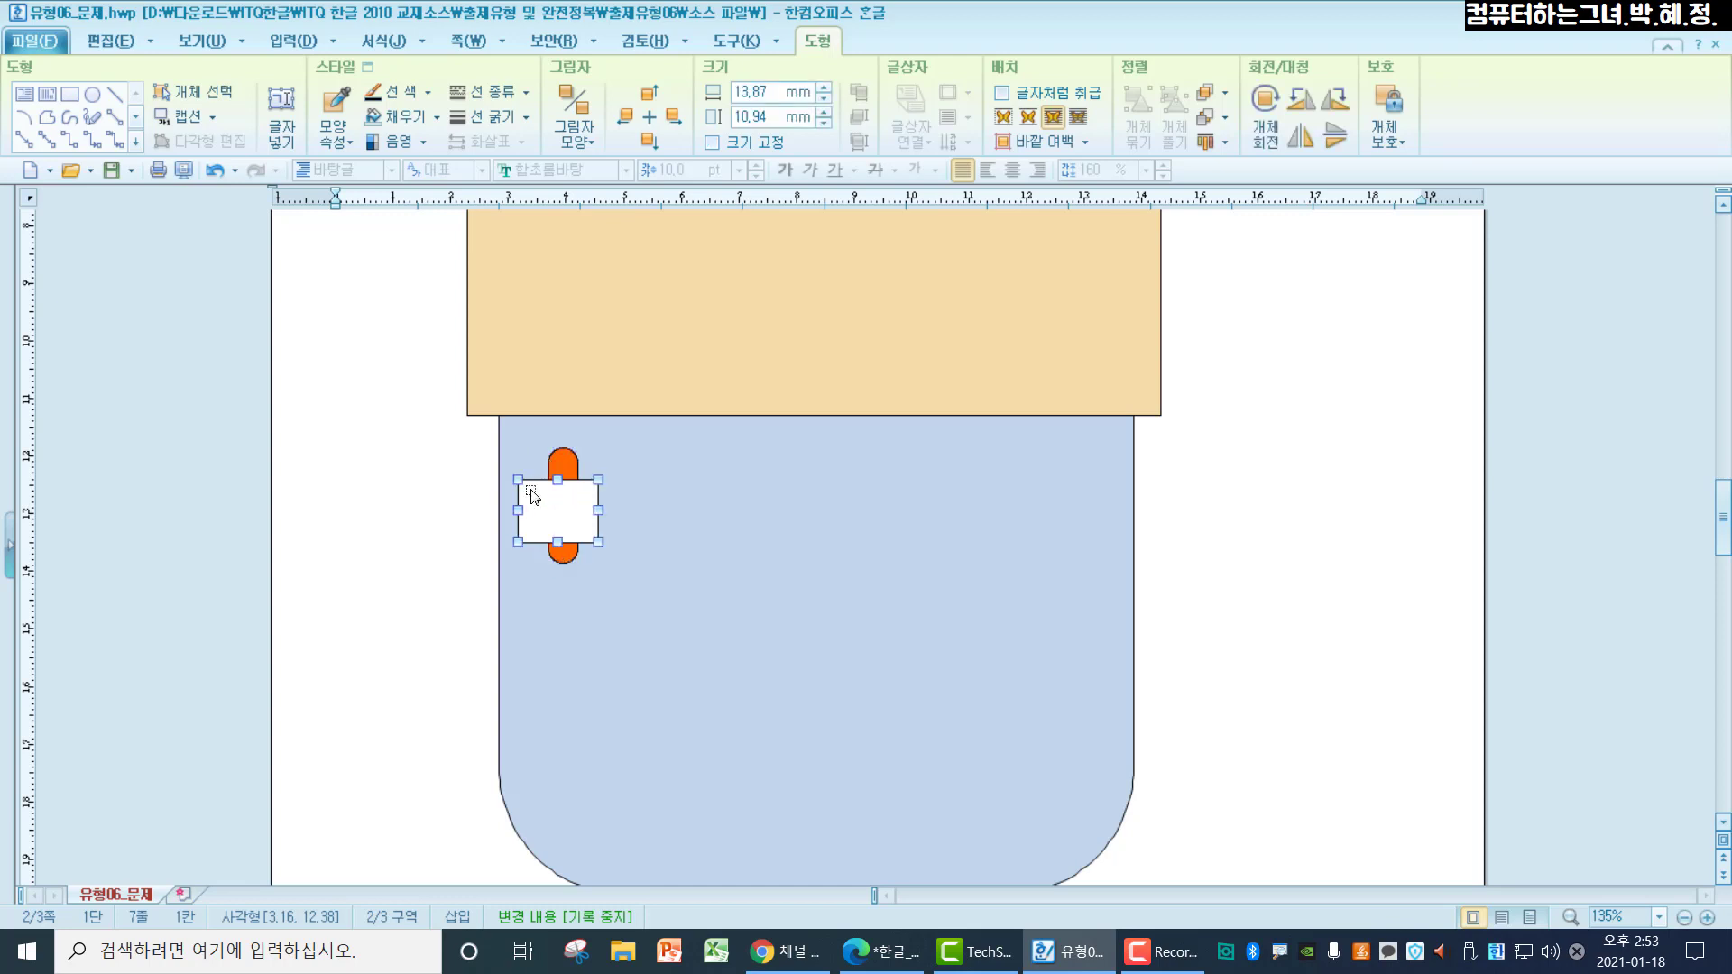
{"action": "double_click", "coordinate": [533, 495]}
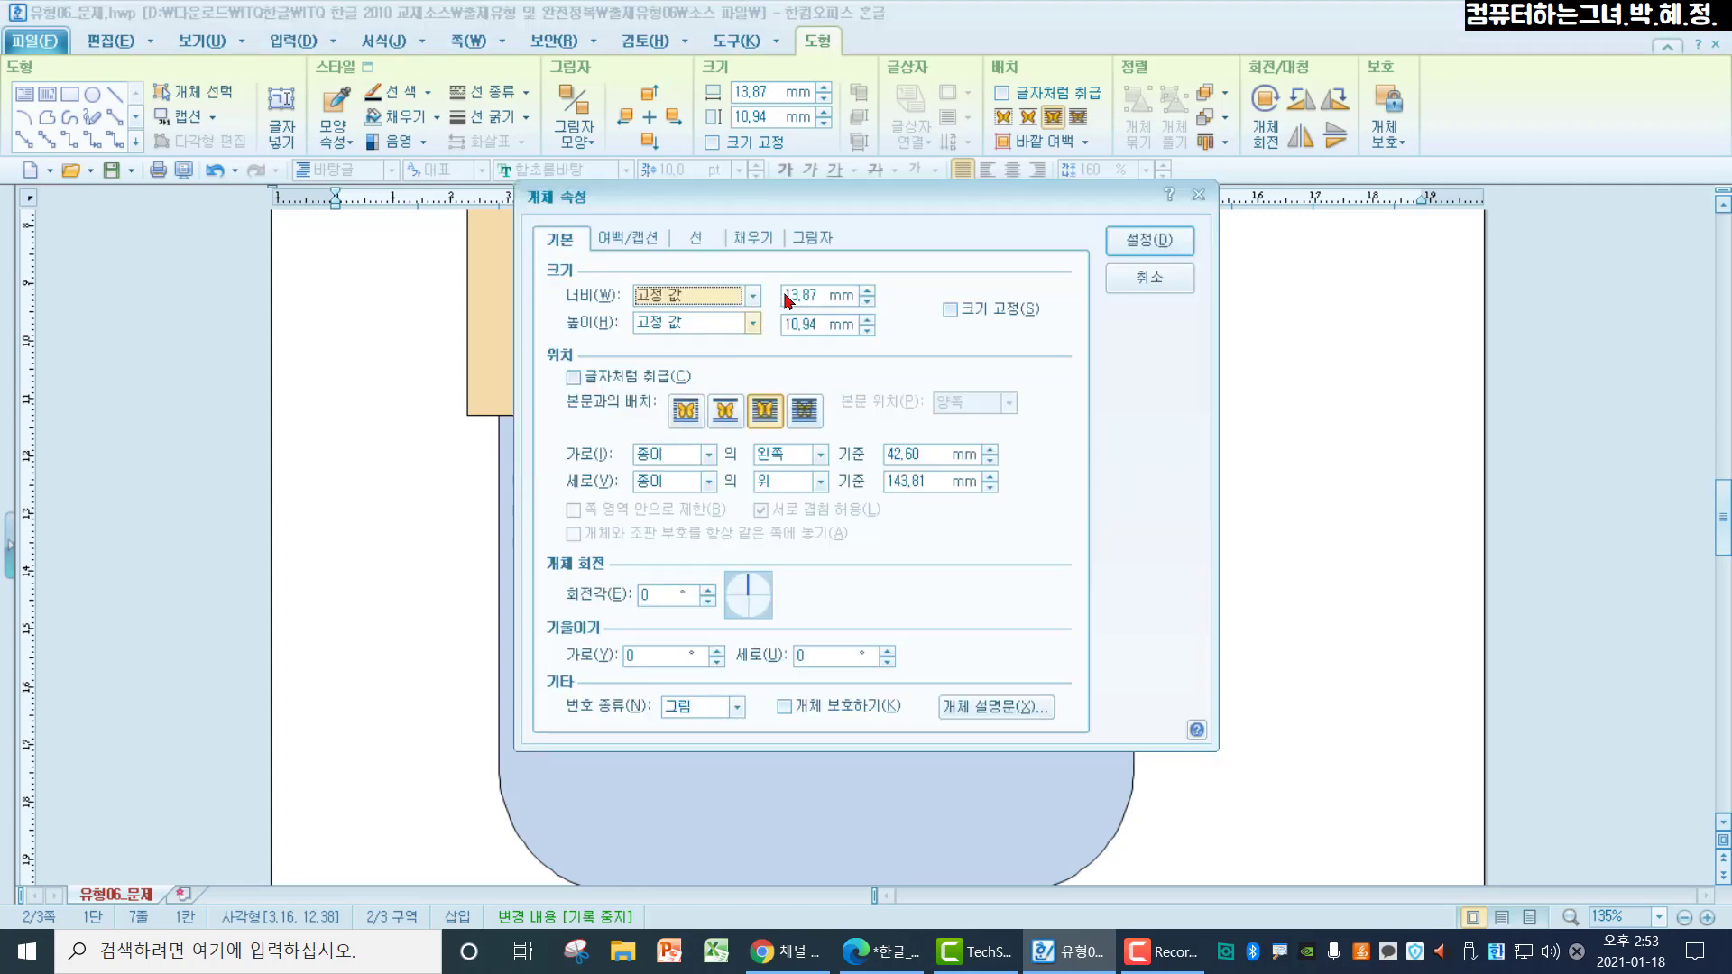
{"action": "double_click", "coordinate": [816, 295]}
{"action": "type", "text": "12"}
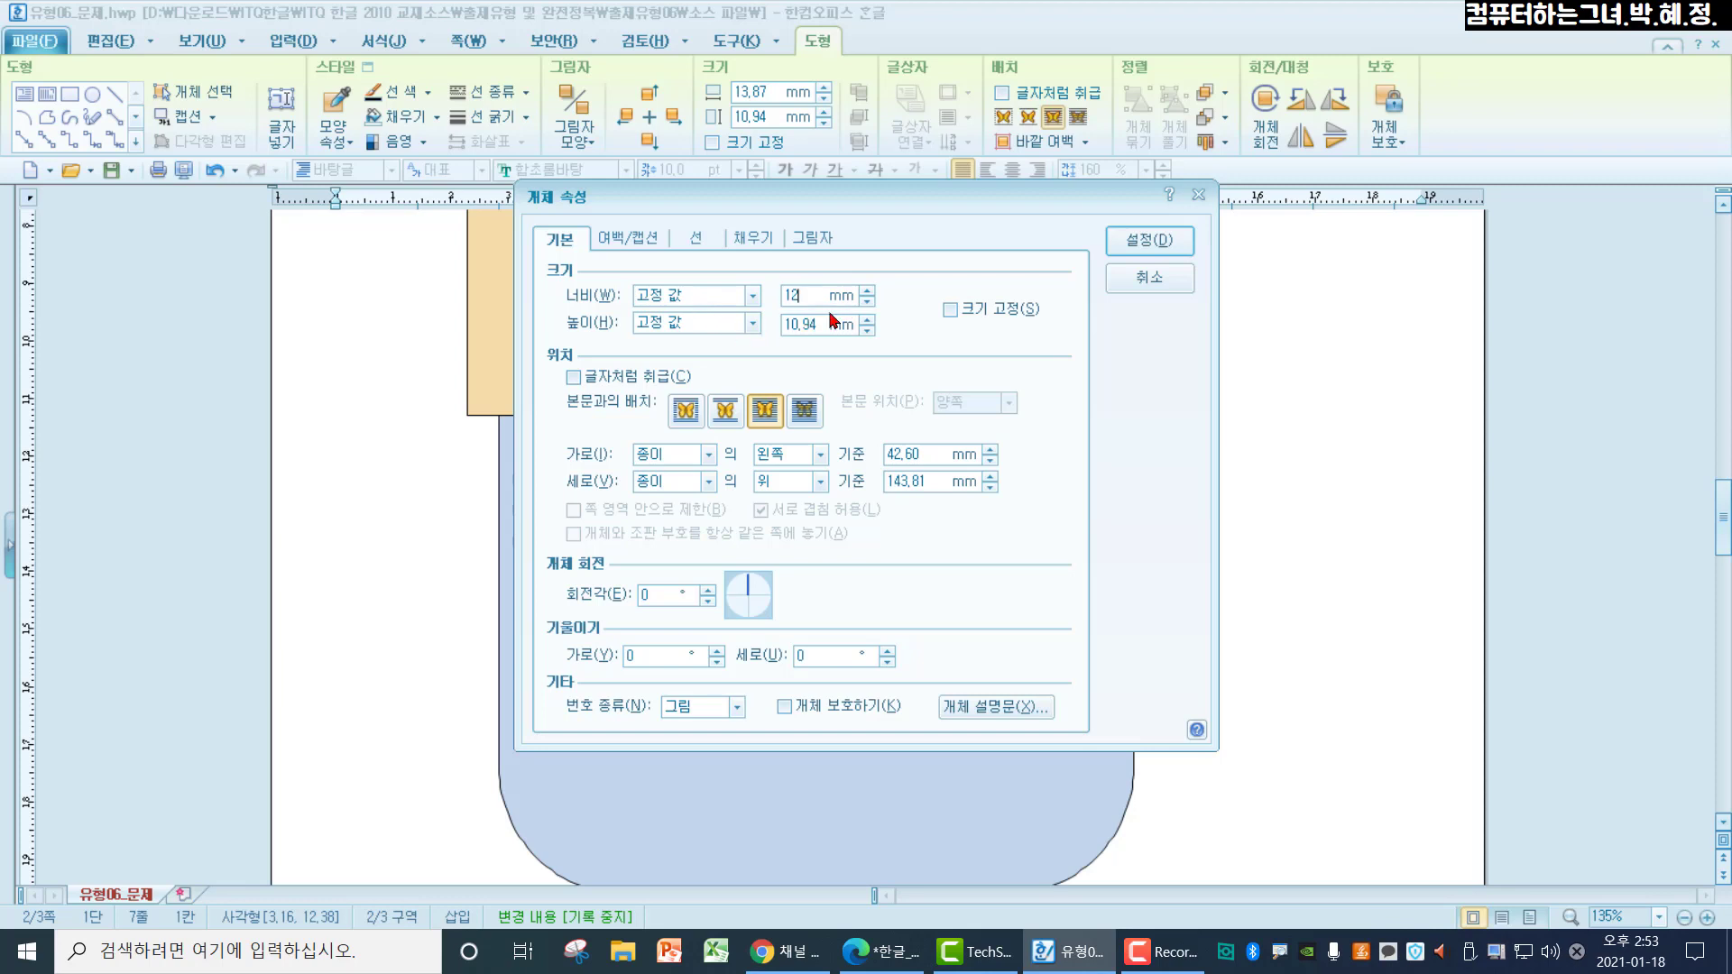
{"action": "left_click_drag", "start_coordinate": [818, 322], "coordinate": [678, 321]}
{"action": "type", "text": "12"}
{"action": "left_click", "coordinate": [952, 310]}
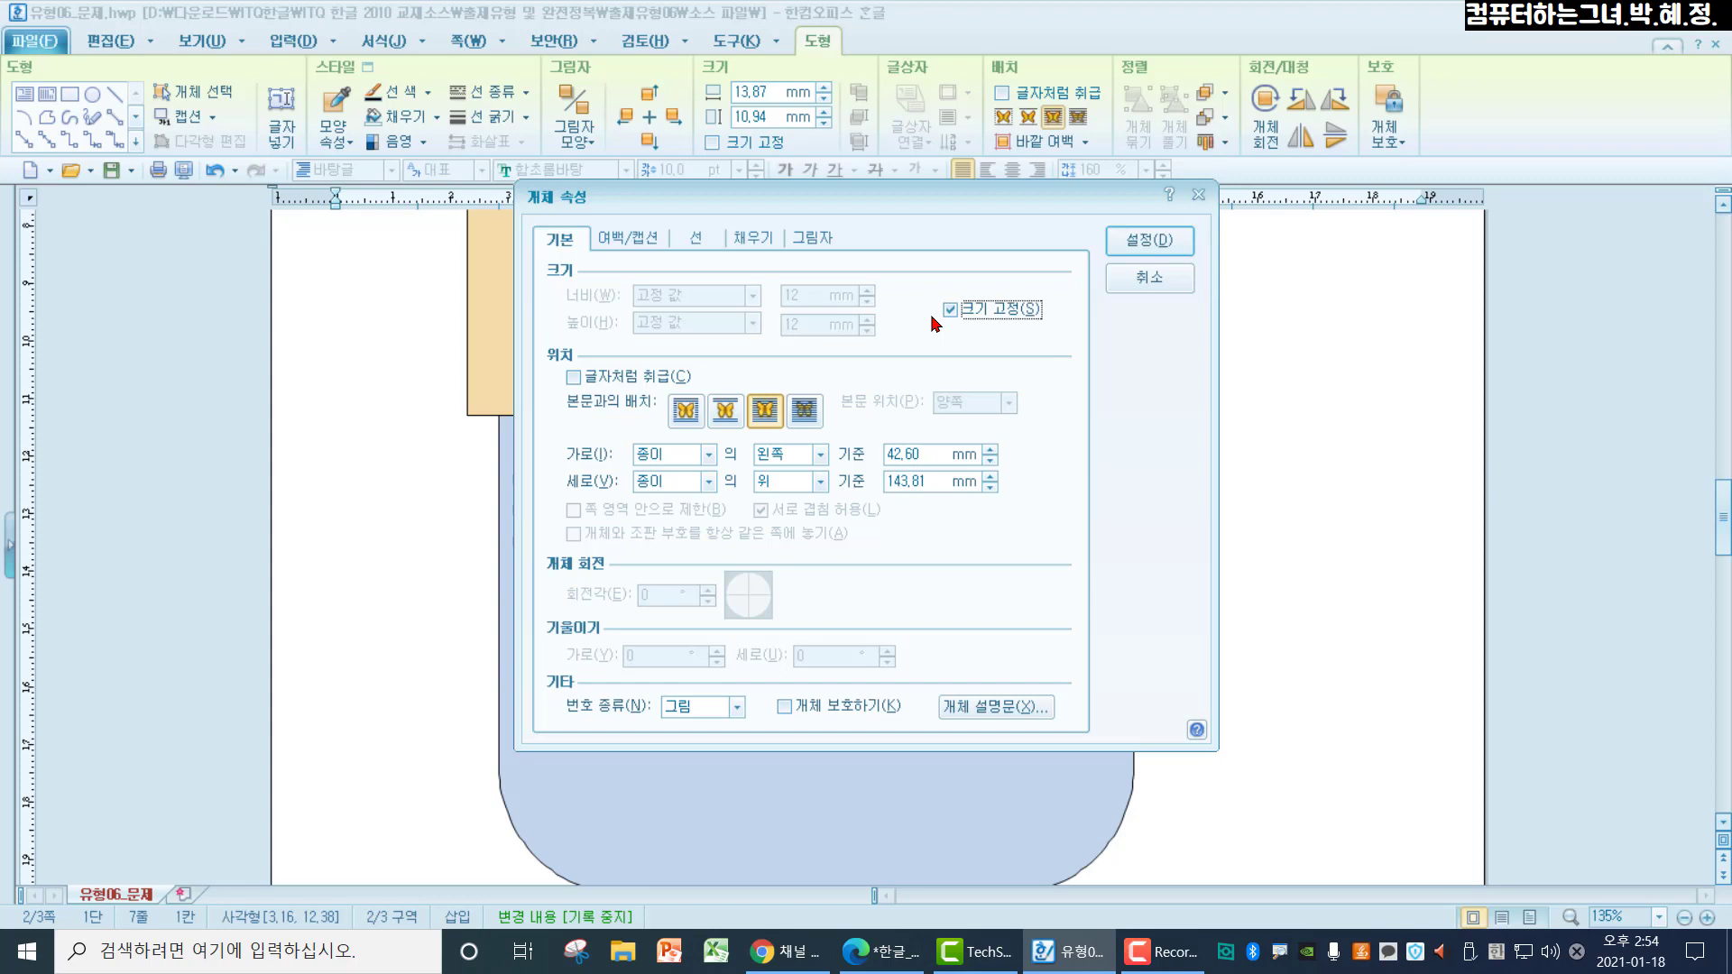
Check the white rectangle's face color setting and its color palette without choosing another color
{"action": "left_click", "coordinate": [750, 240]}
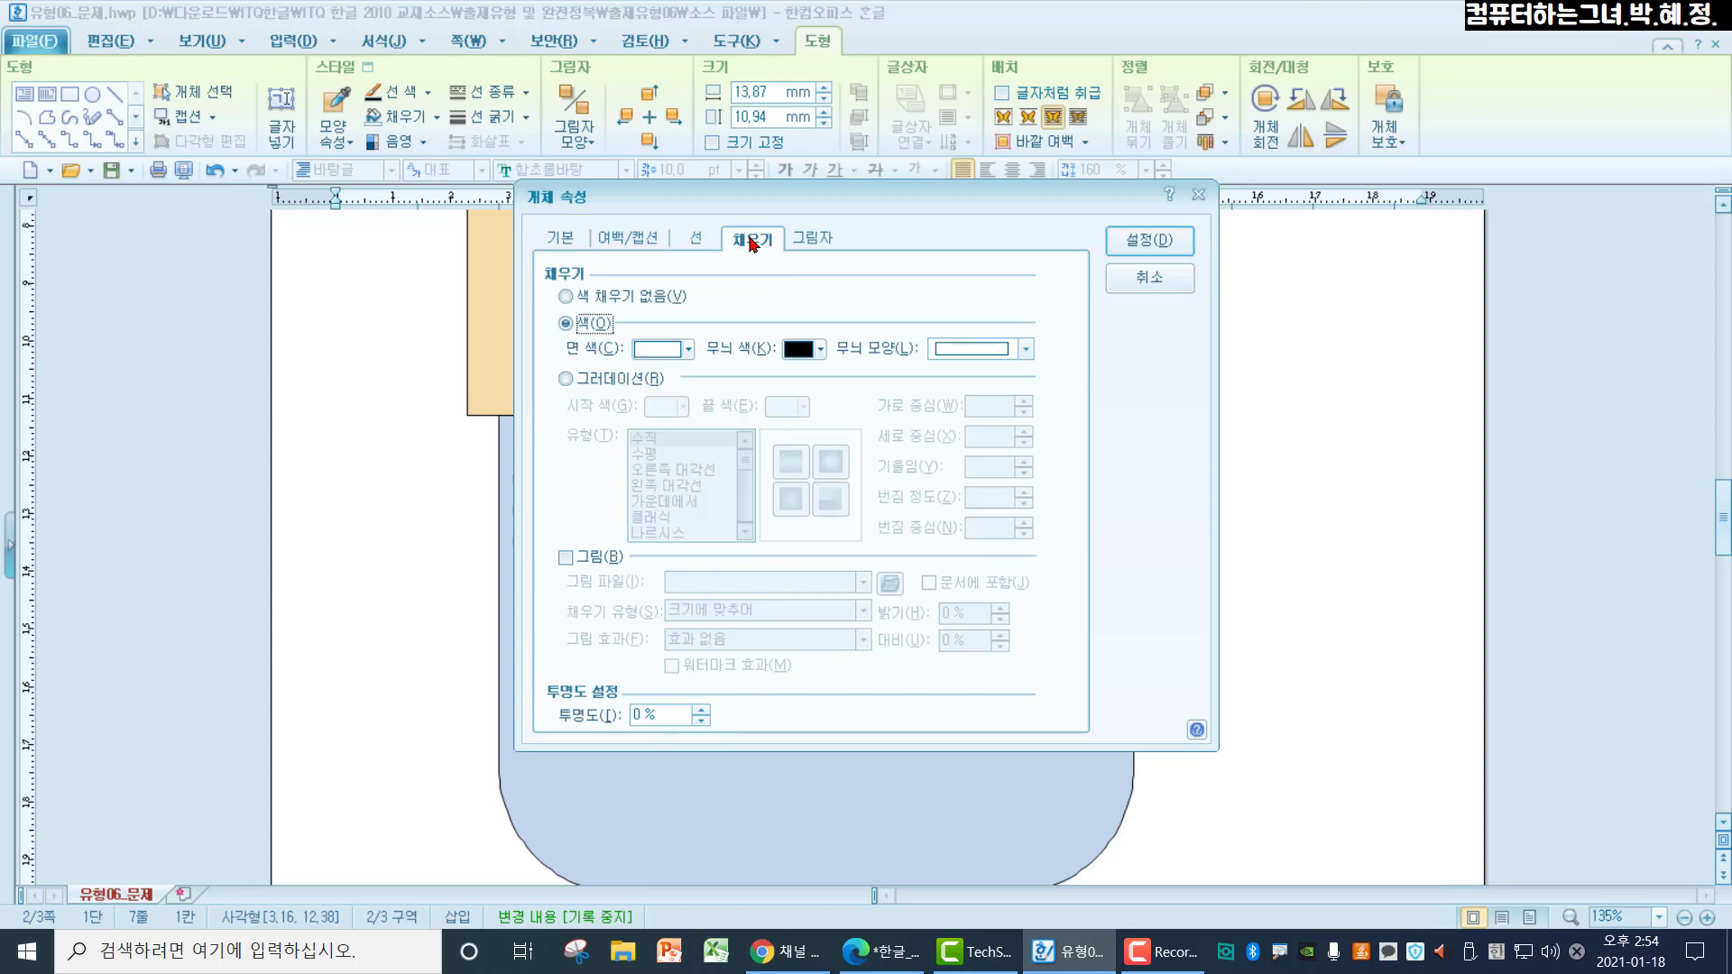
{"action": "left_click", "coordinate": [689, 349]}
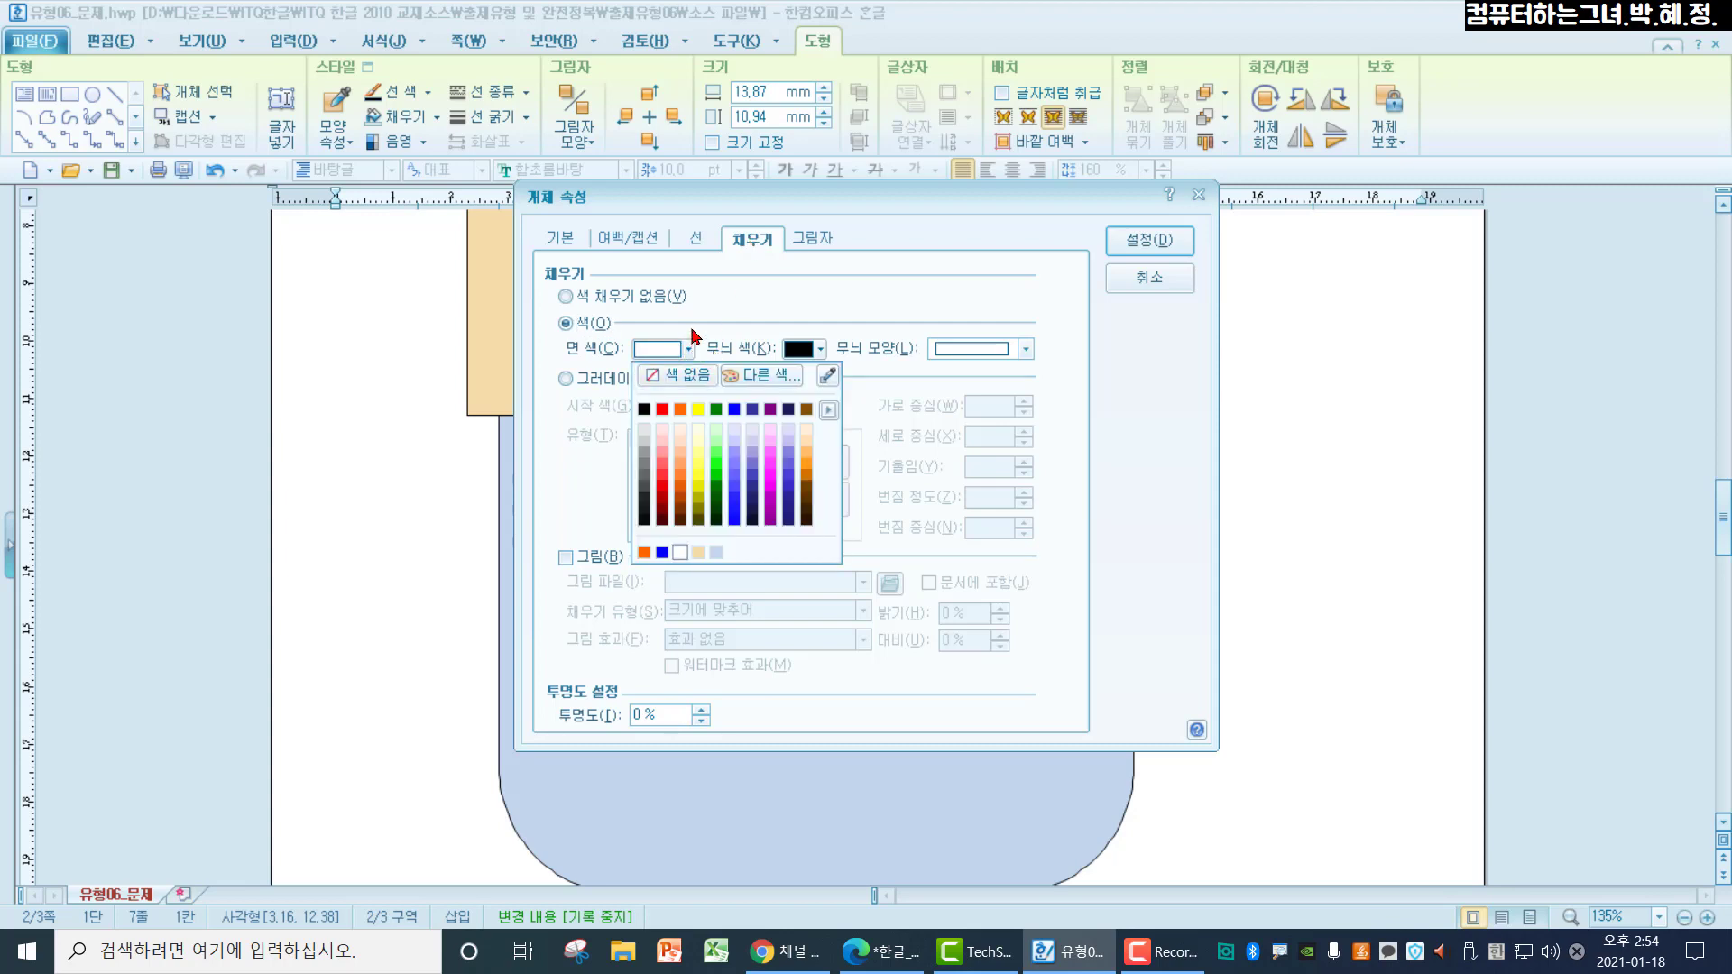
{"action": "left_click", "coordinate": [693, 335]}
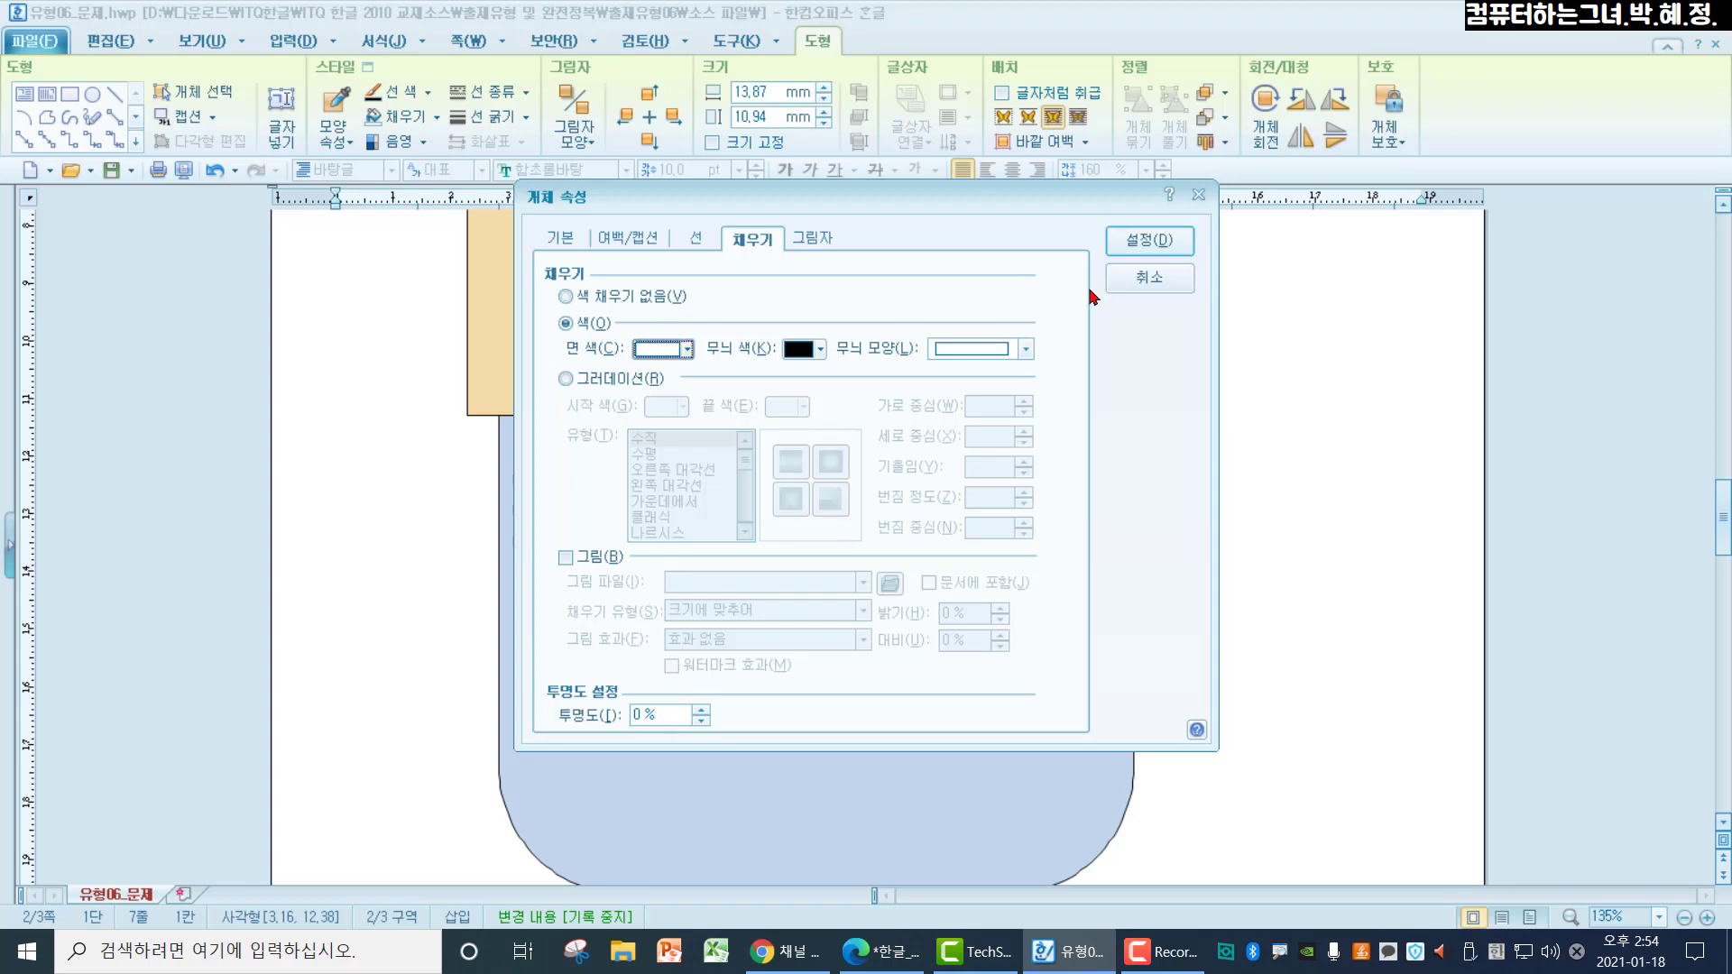
Accept the white square's fill settings and nudge the square until it is roughly centered over the orange bar
{"action": "left_click", "coordinate": [1148, 242]}
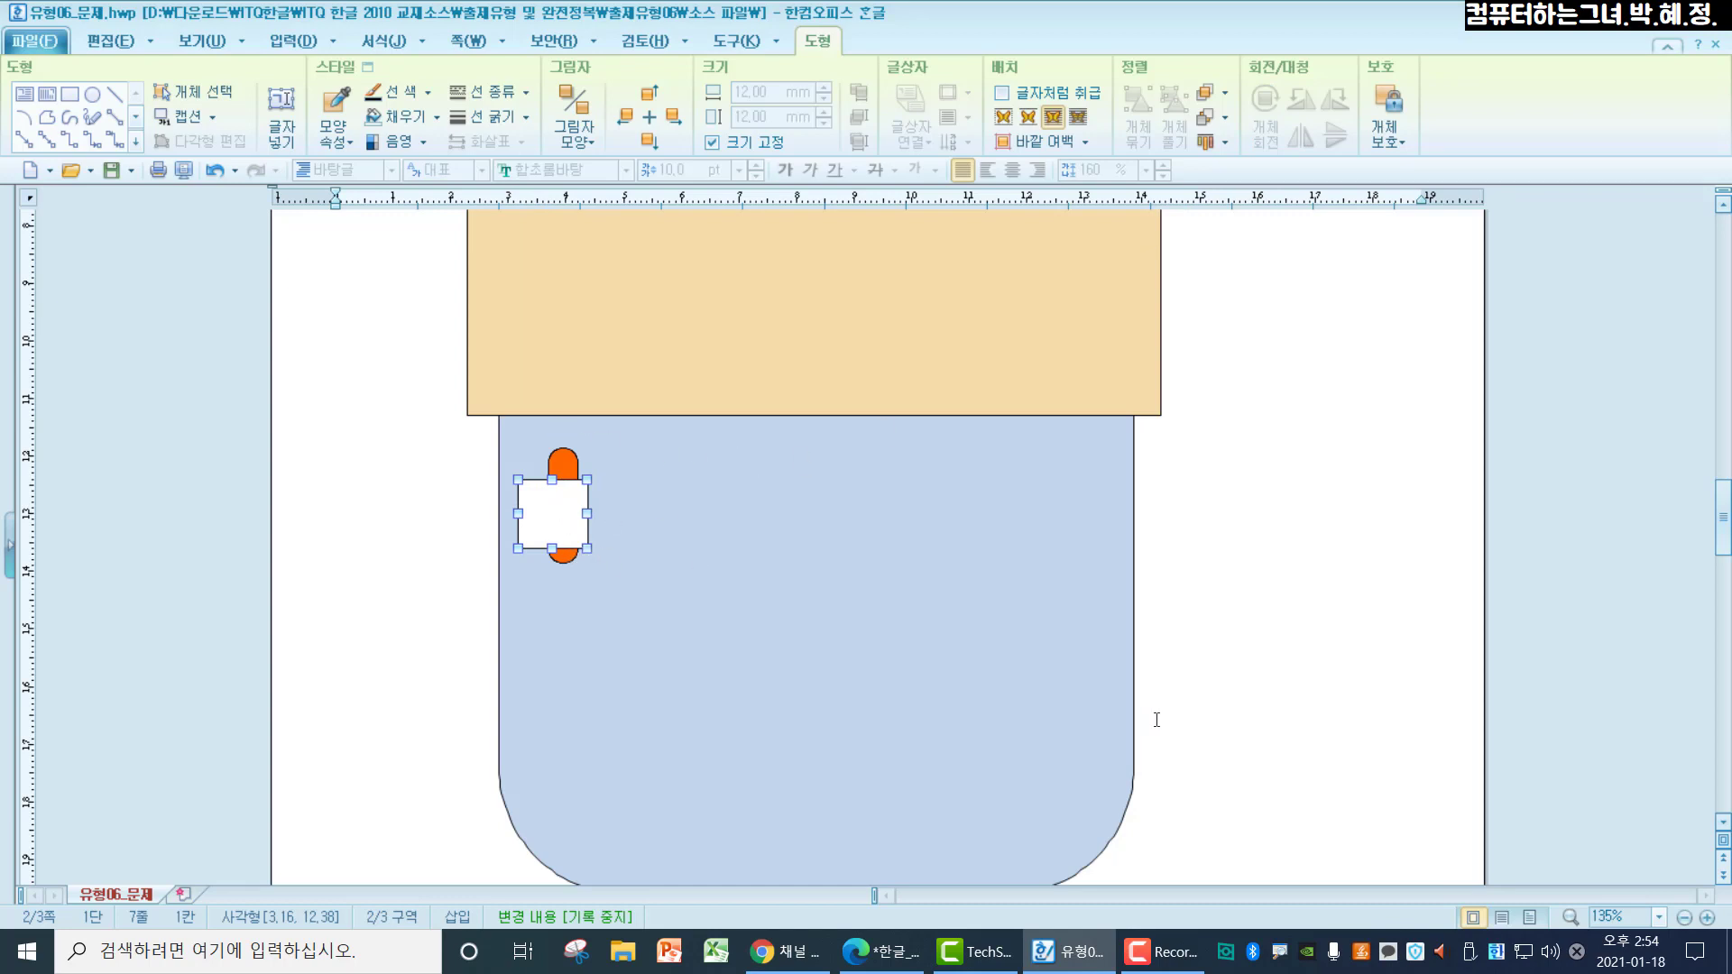
{"action": "key", "text": "Right"}
{"action": "key", "text": "Right"}
{"action": "key", "text": "Right"}
{"action": "key", "text": "Up"}
{"action": "key", "text": "Up"}
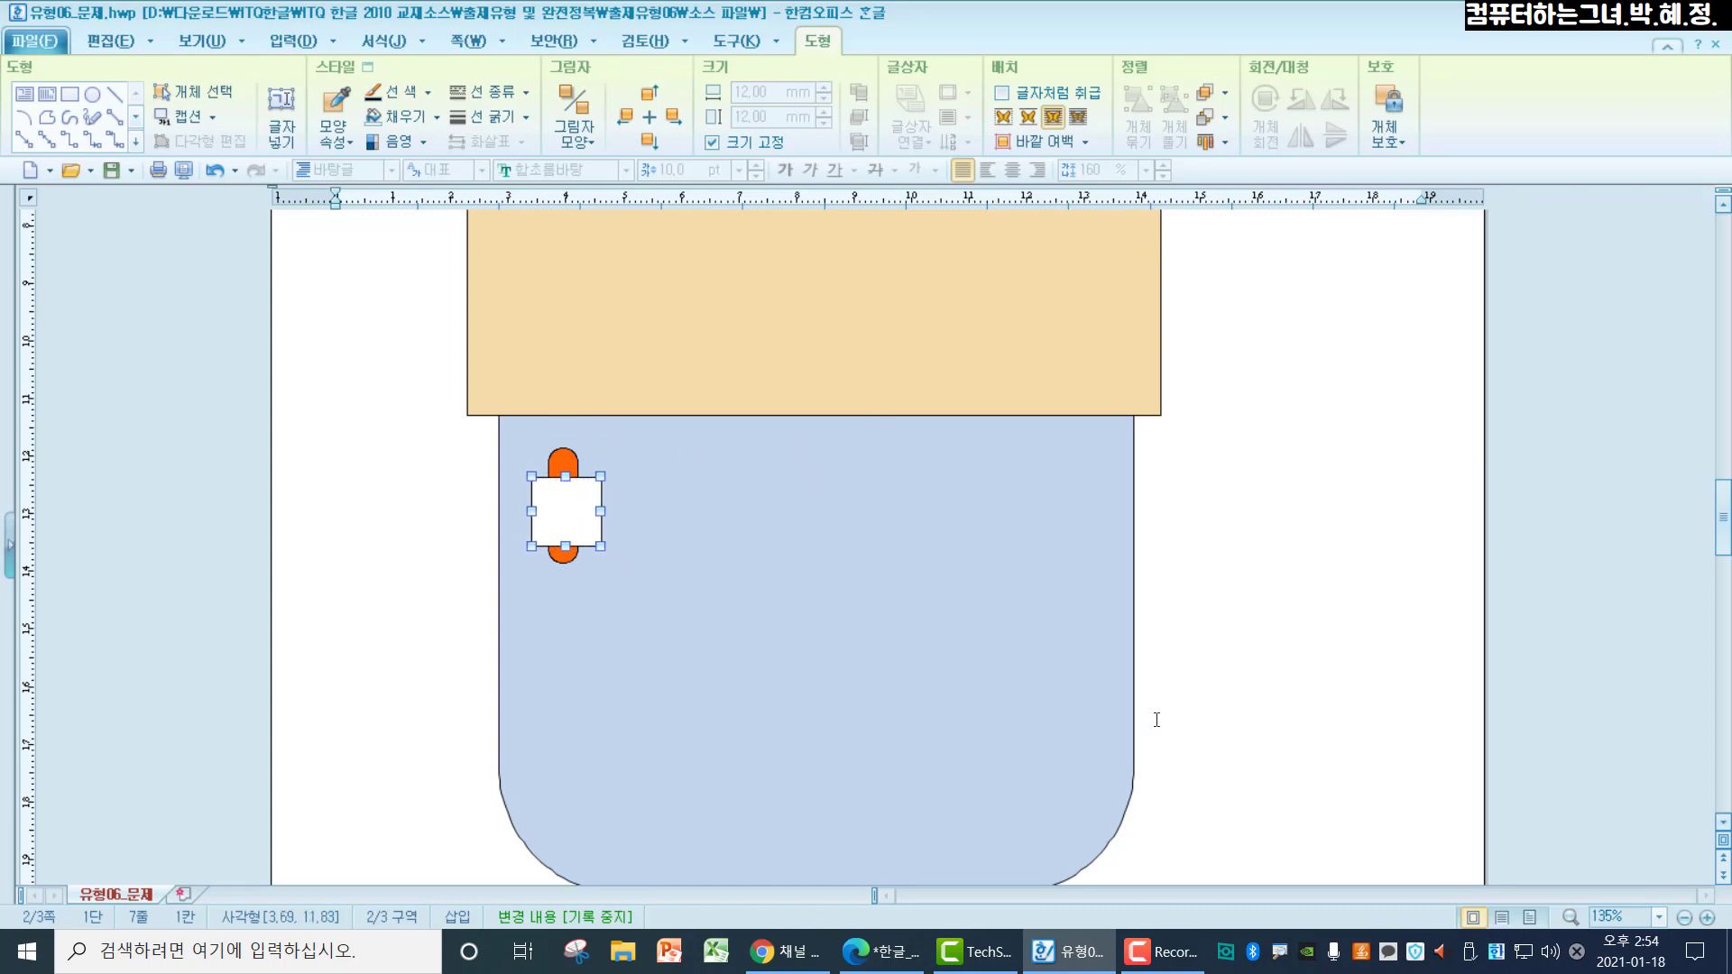
{"action": "key", "text": "Up"}
{"action": "key", "text": "Up"}
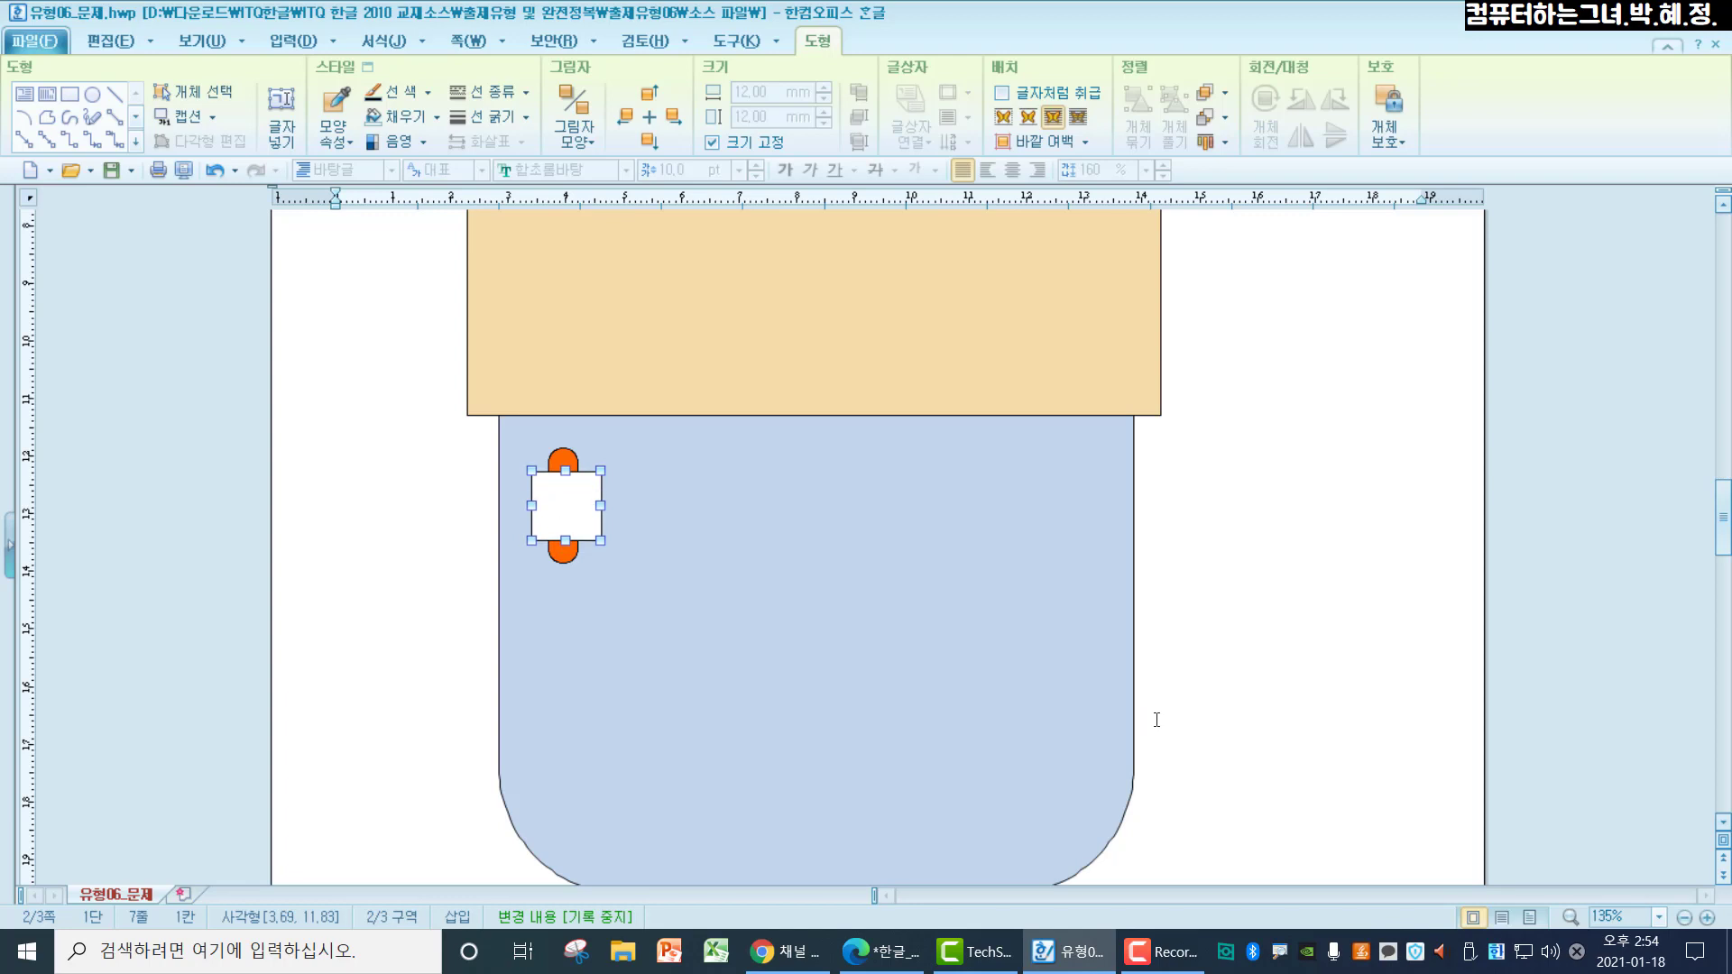
{"action": "key", "text": "Left"}
{"action": "key", "text": "Left"}
{"action": "key", "text": "Left"}
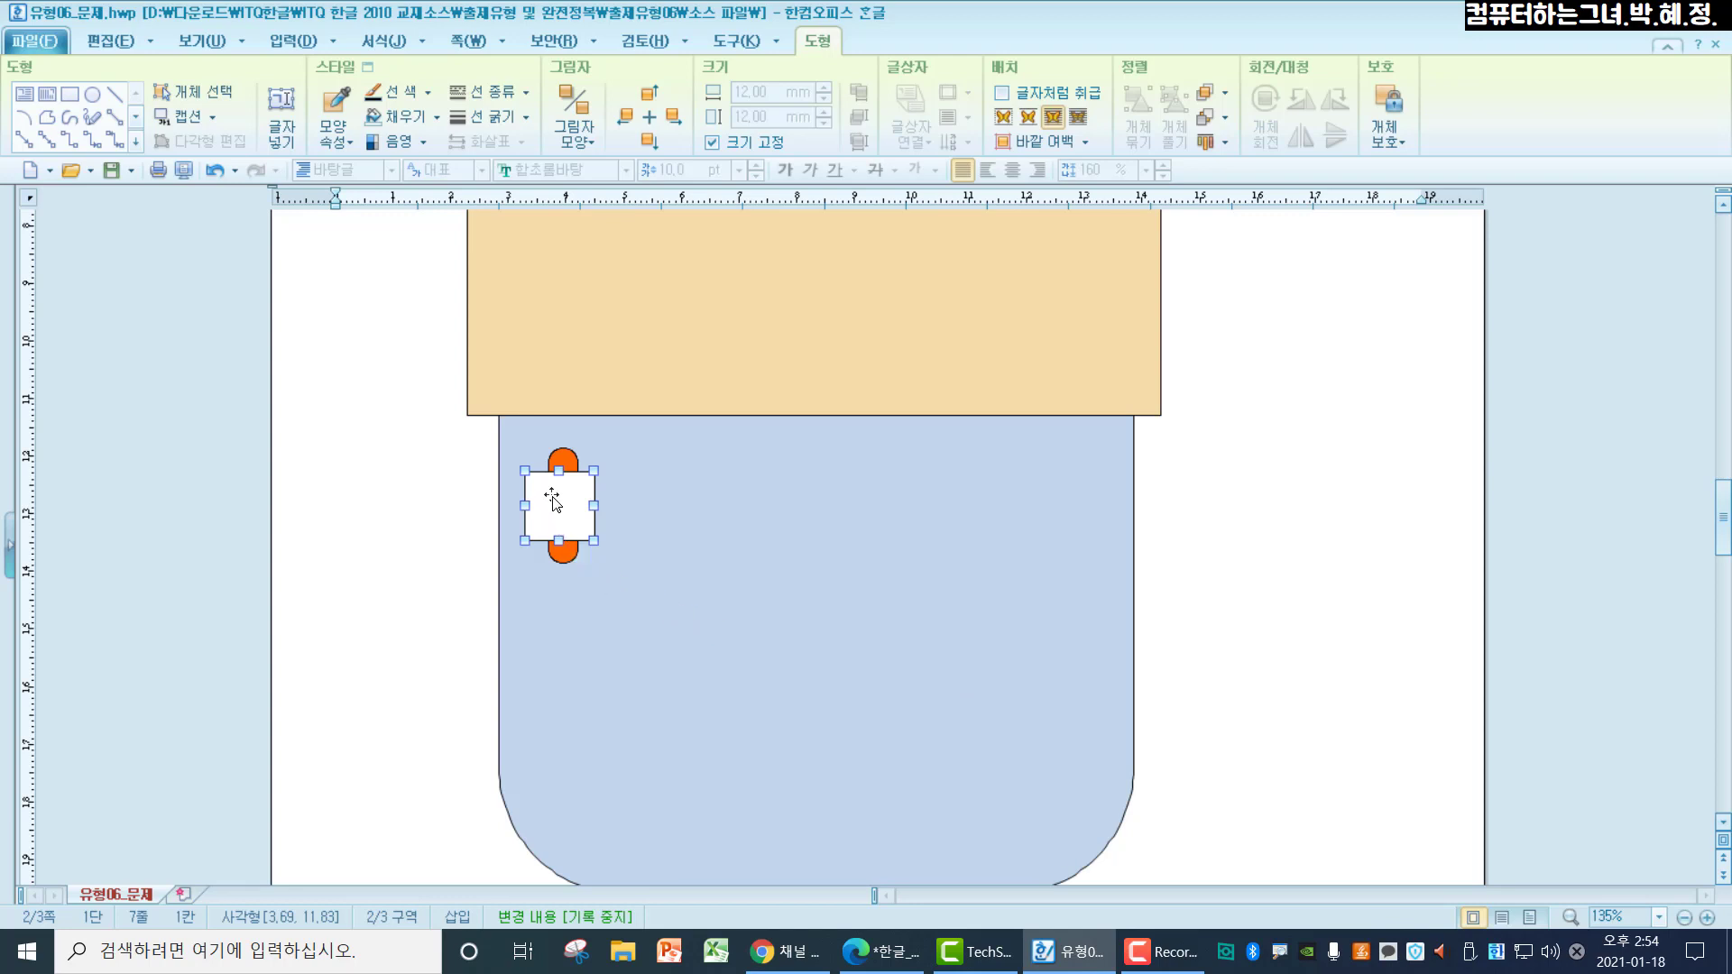
Make the white square on the orange bar accept text inside it
{"action": "scroll", "coordinate": [724, 448], "scroll_direction": "up", "scroll_amount": 3}
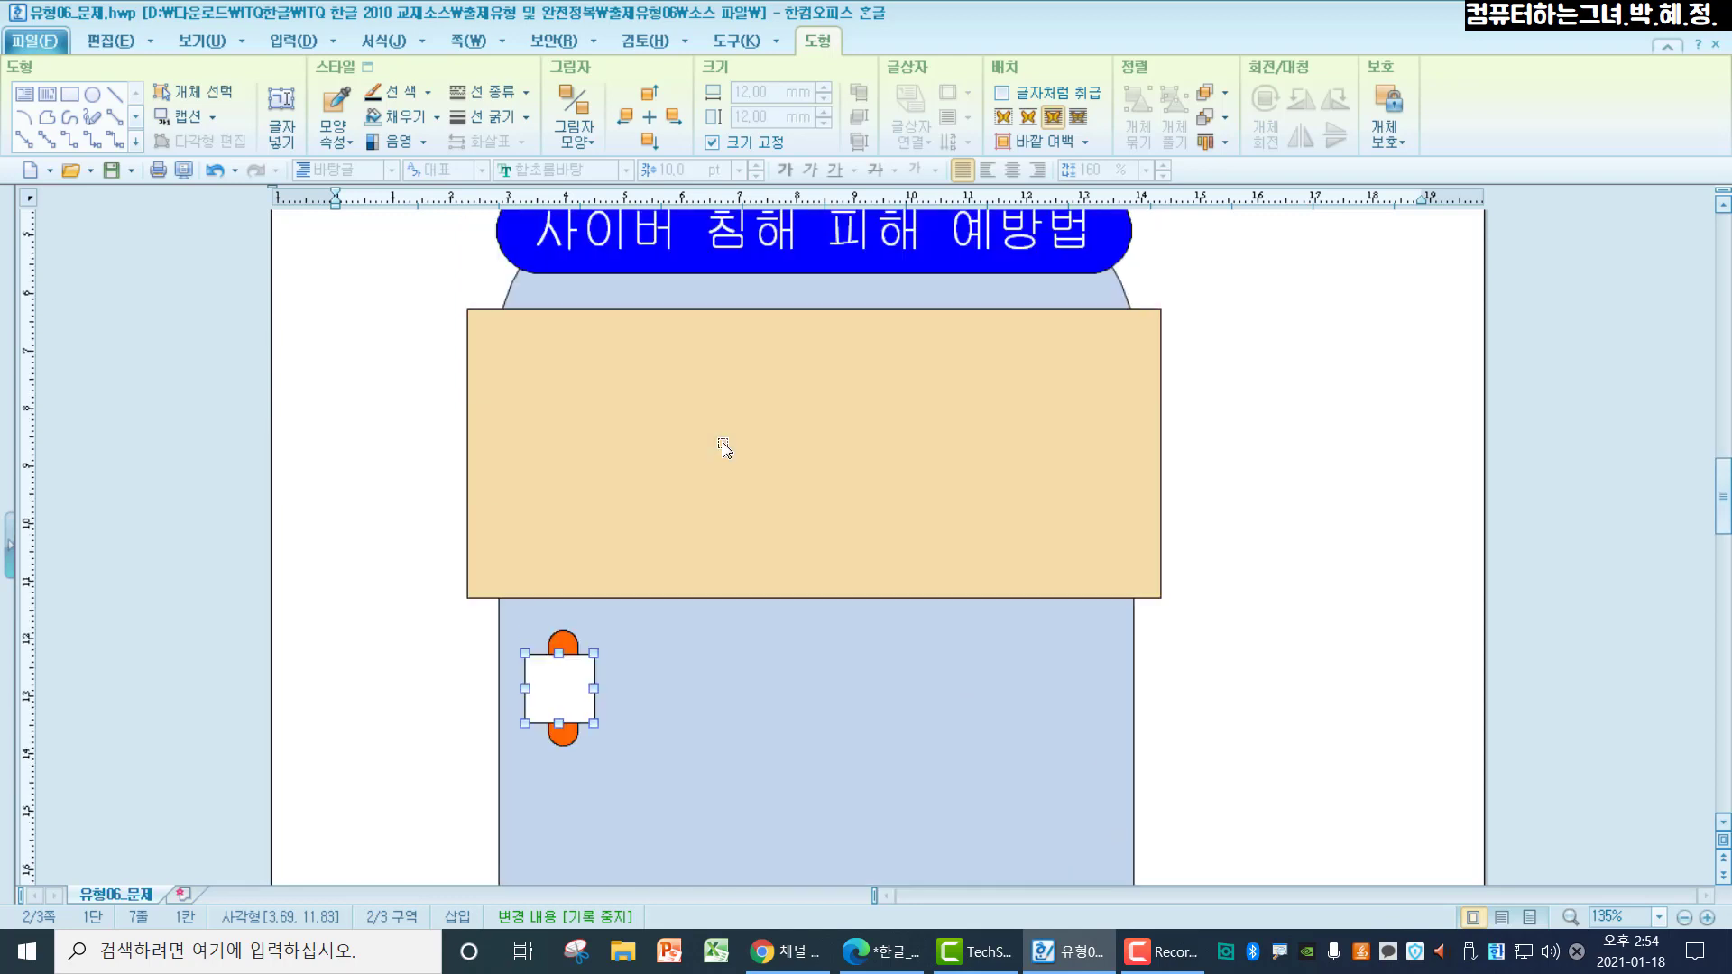
{"action": "scroll", "coordinate": [723, 448], "scroll_direction": "up", "scroll_amount": 2}
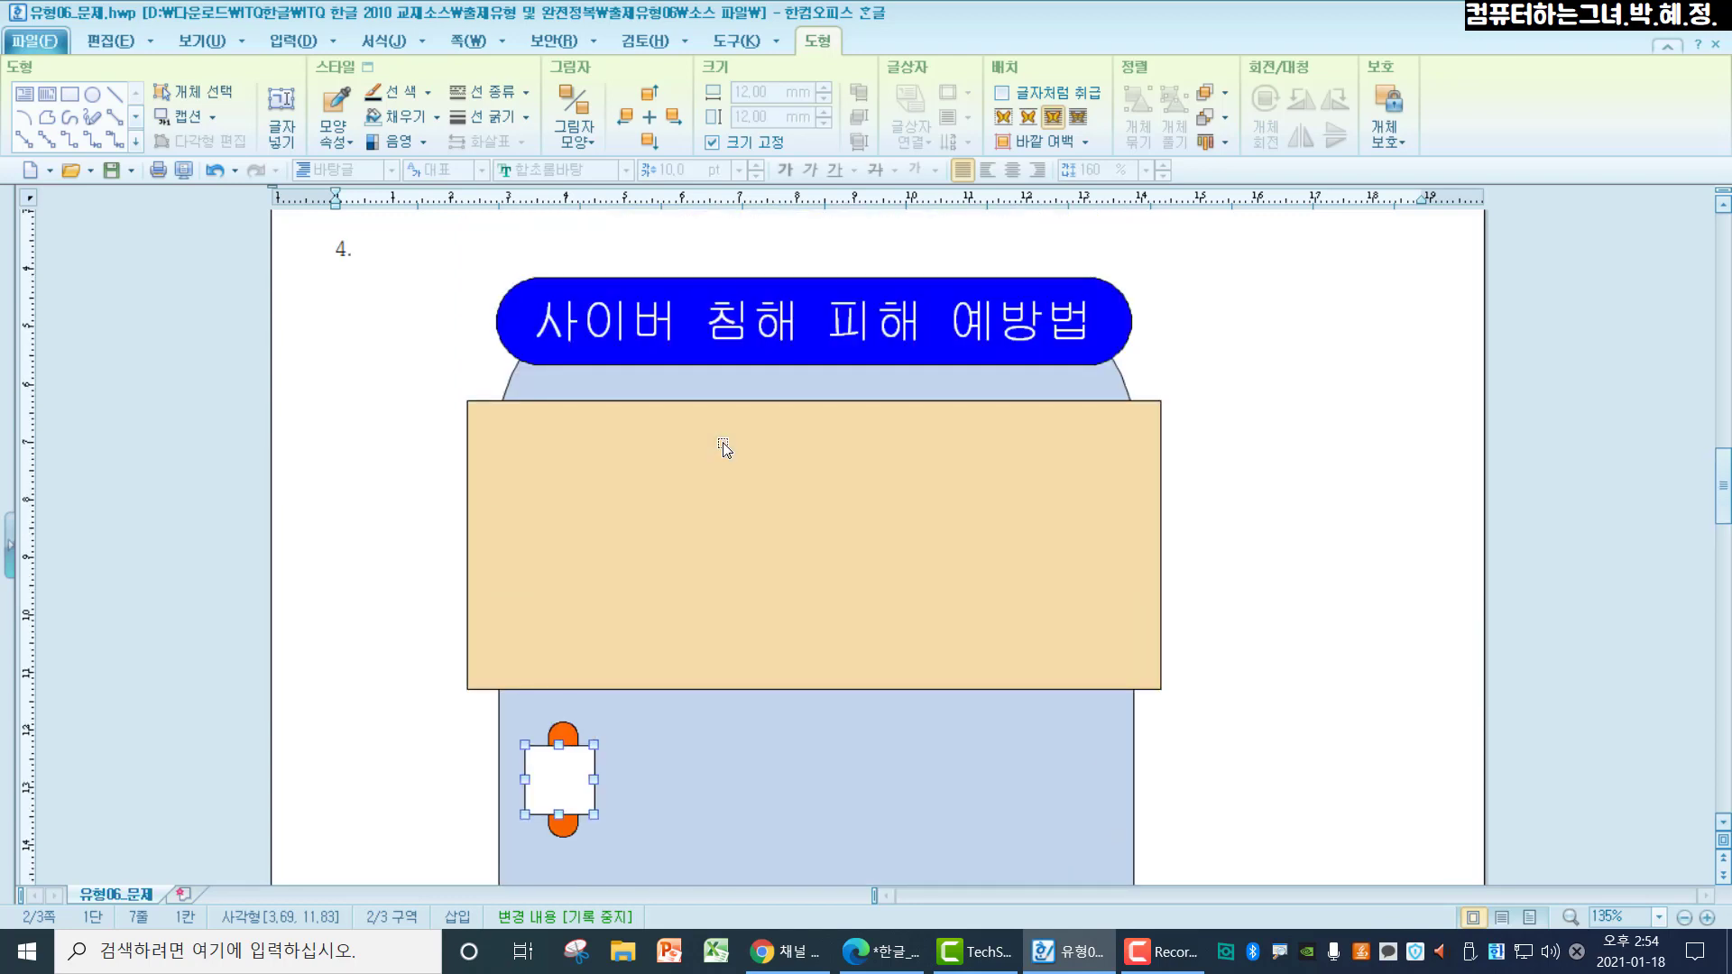
{"action": "left_click", "coordinate": [694, 361]}
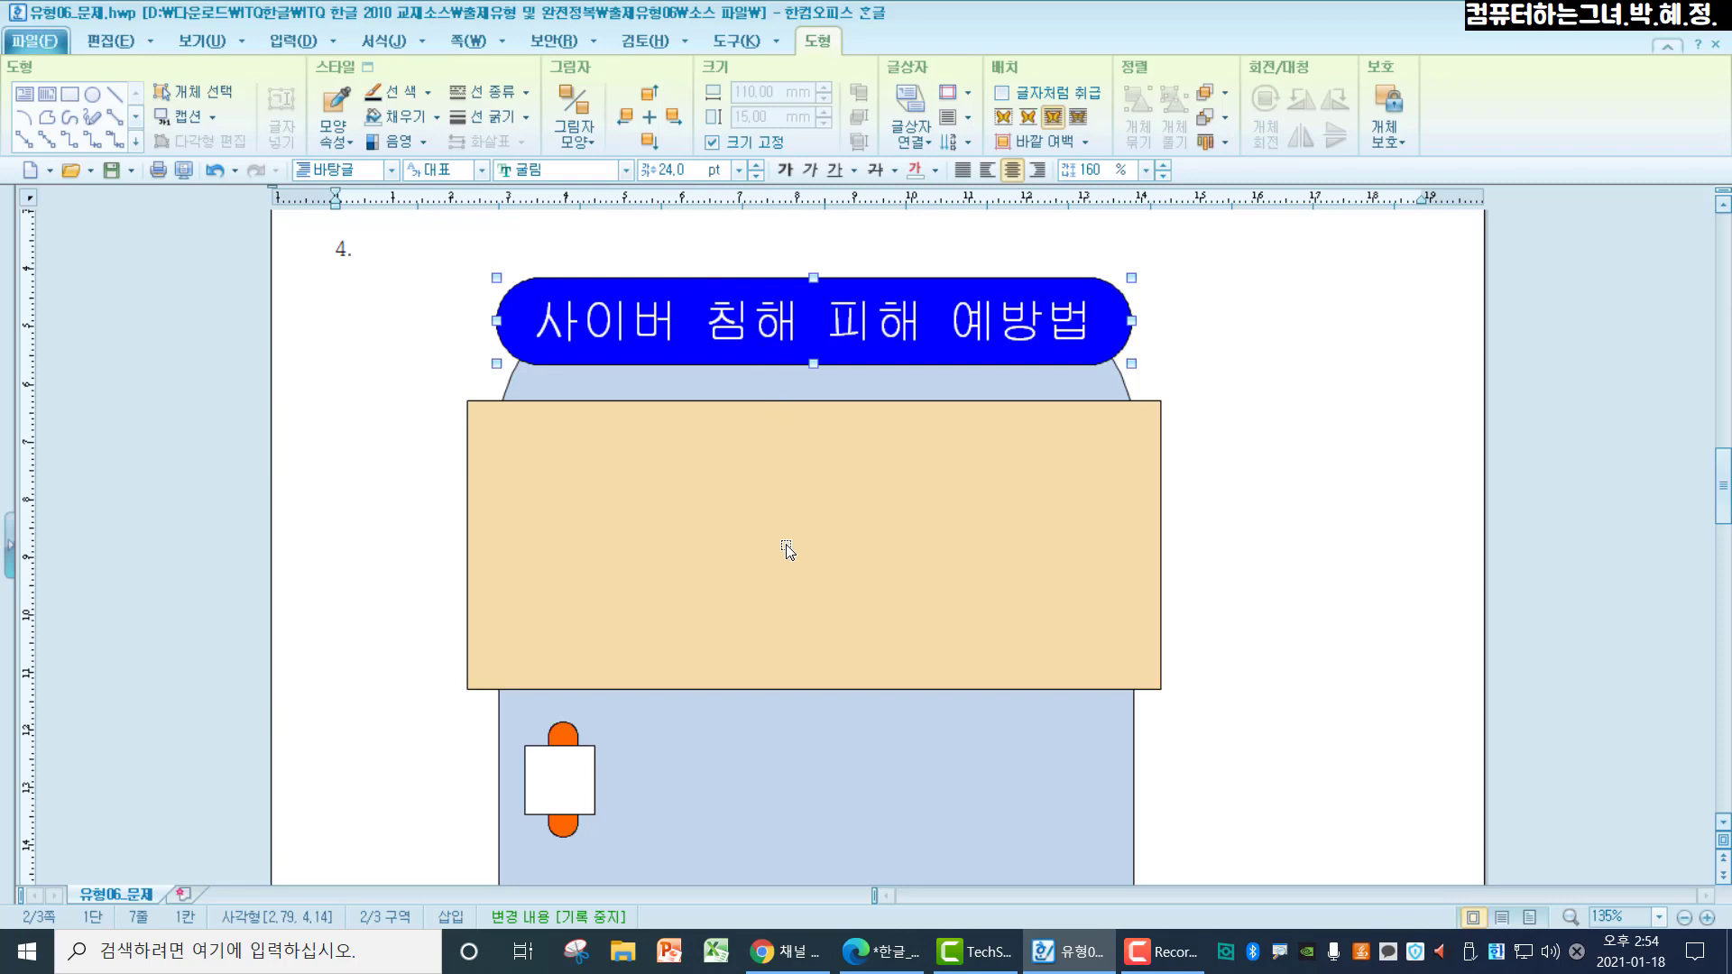
{"action": "scroll", "coordinate": [785, 549], "scroll_direction": "down", "scroll_amount": 4}
{"action": "left_click", "coordinate": [570, 615]}
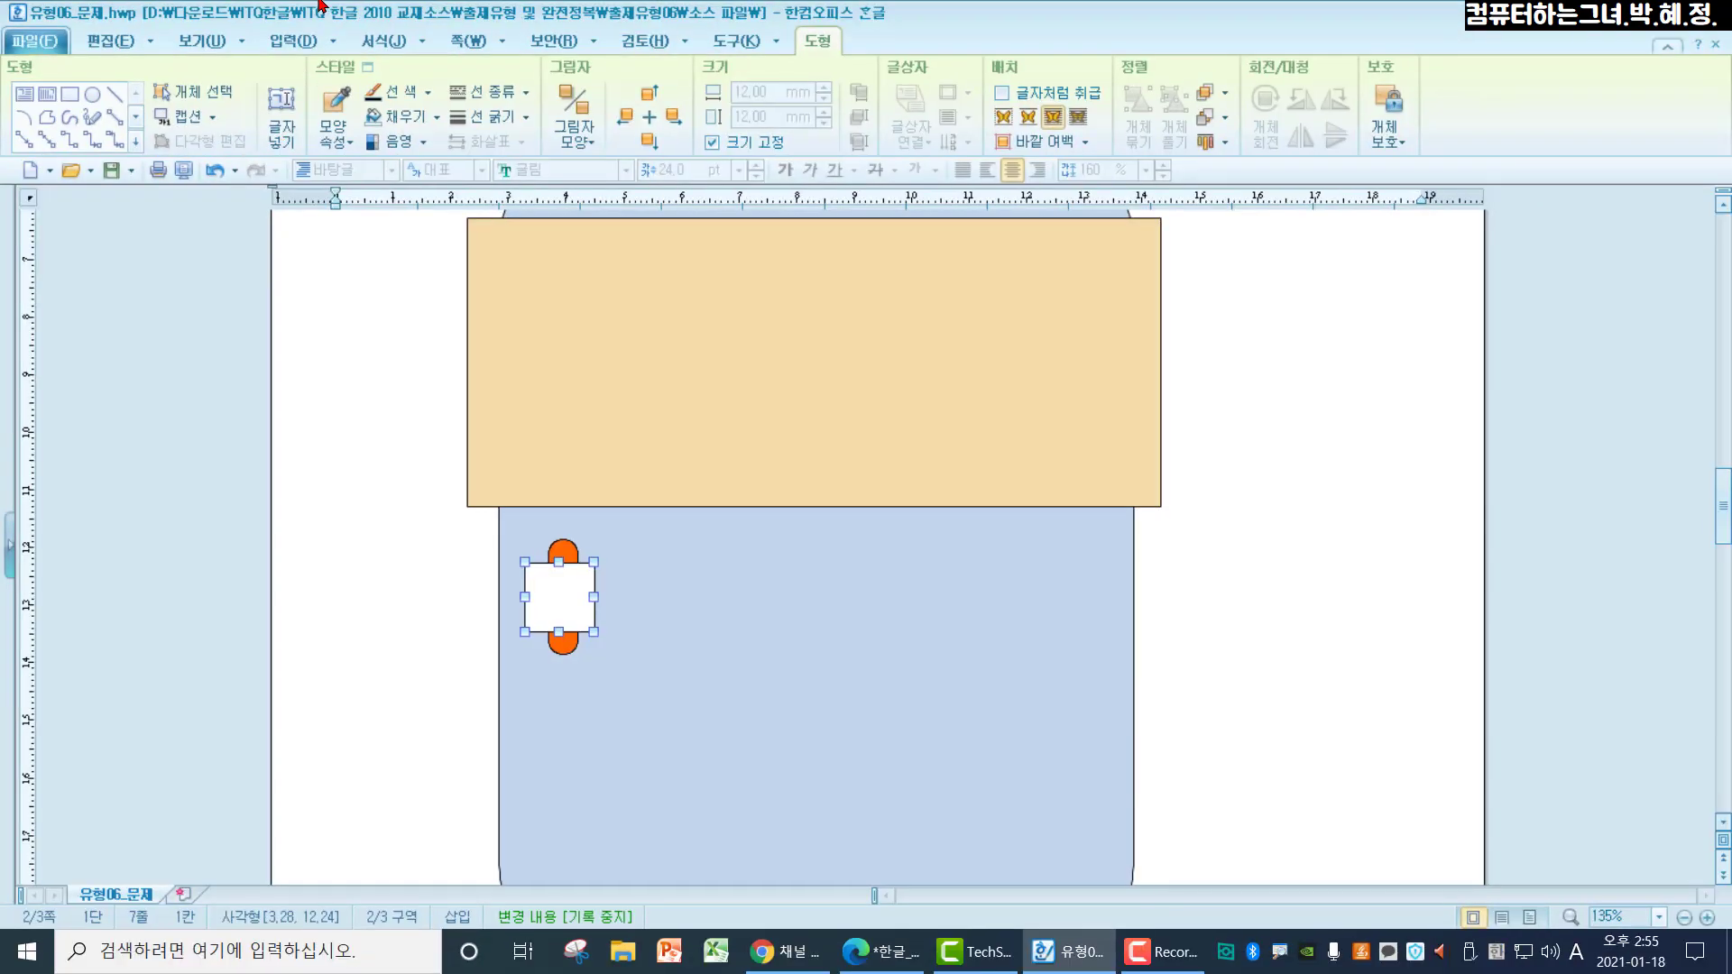
{"action": "left_click", "coordinate": [578, 262]}
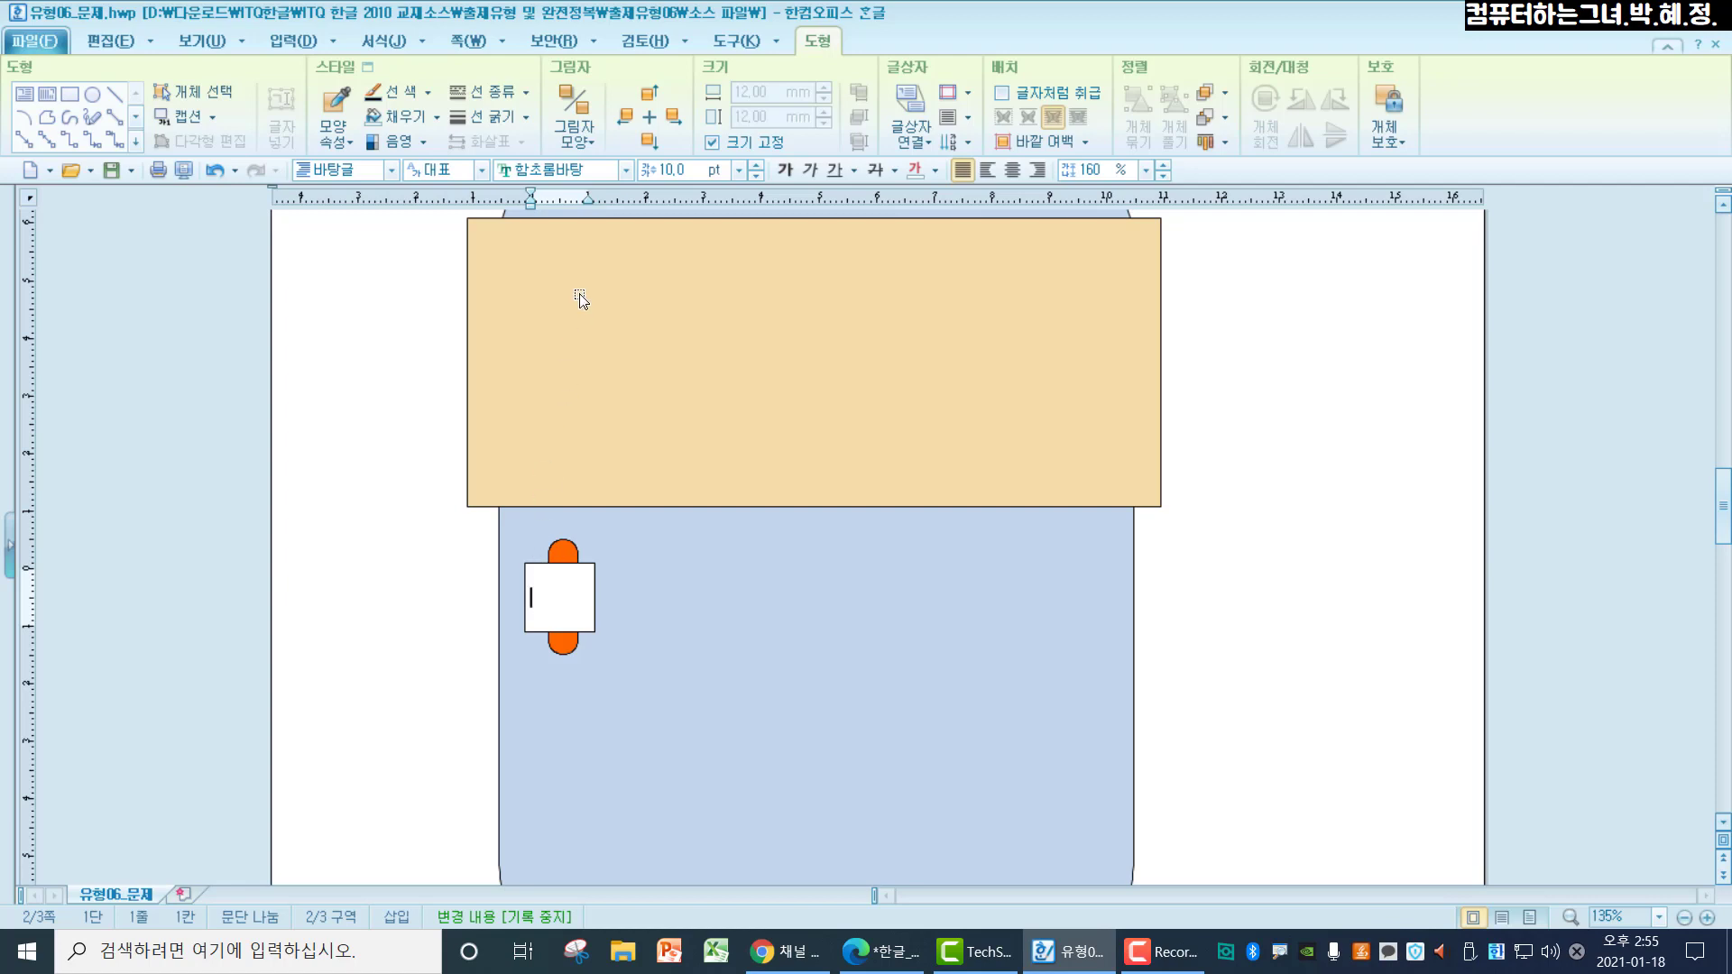
Set the text in the white square to the 궁서 font at 20 pt
{"action": "left_click", "coordinate": [582, 174]}
{"action": "type", "text": "궁서"}
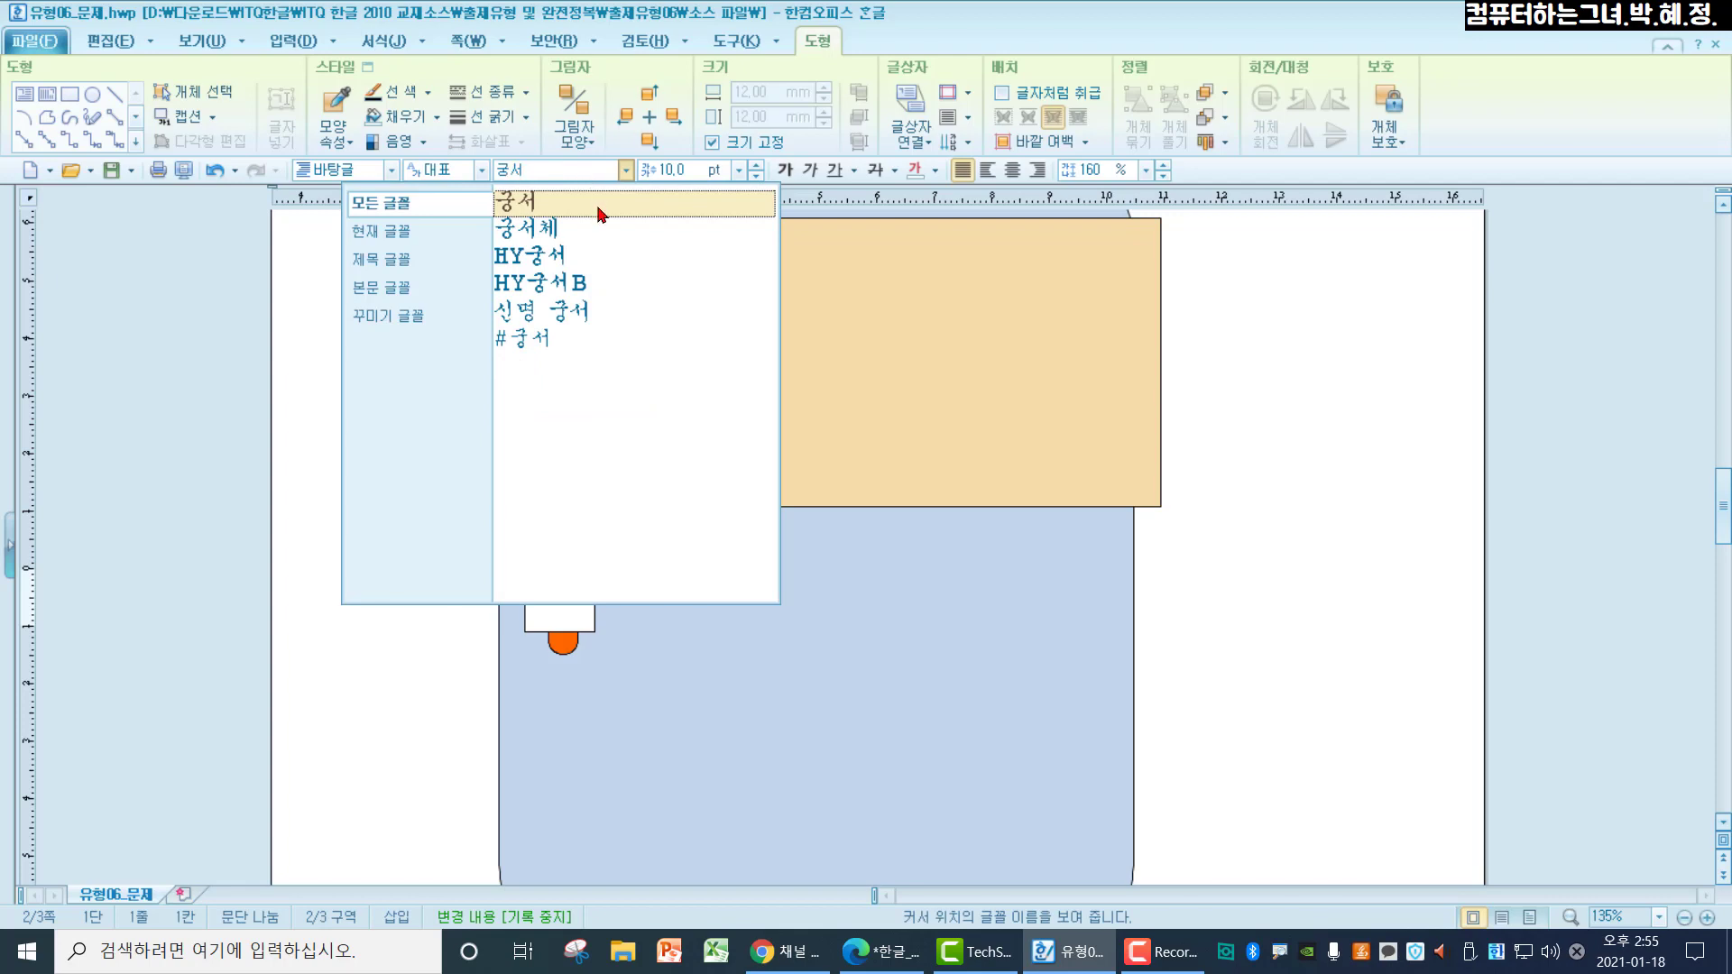
{"action": "left_click", "coordinate": [600, 210]}
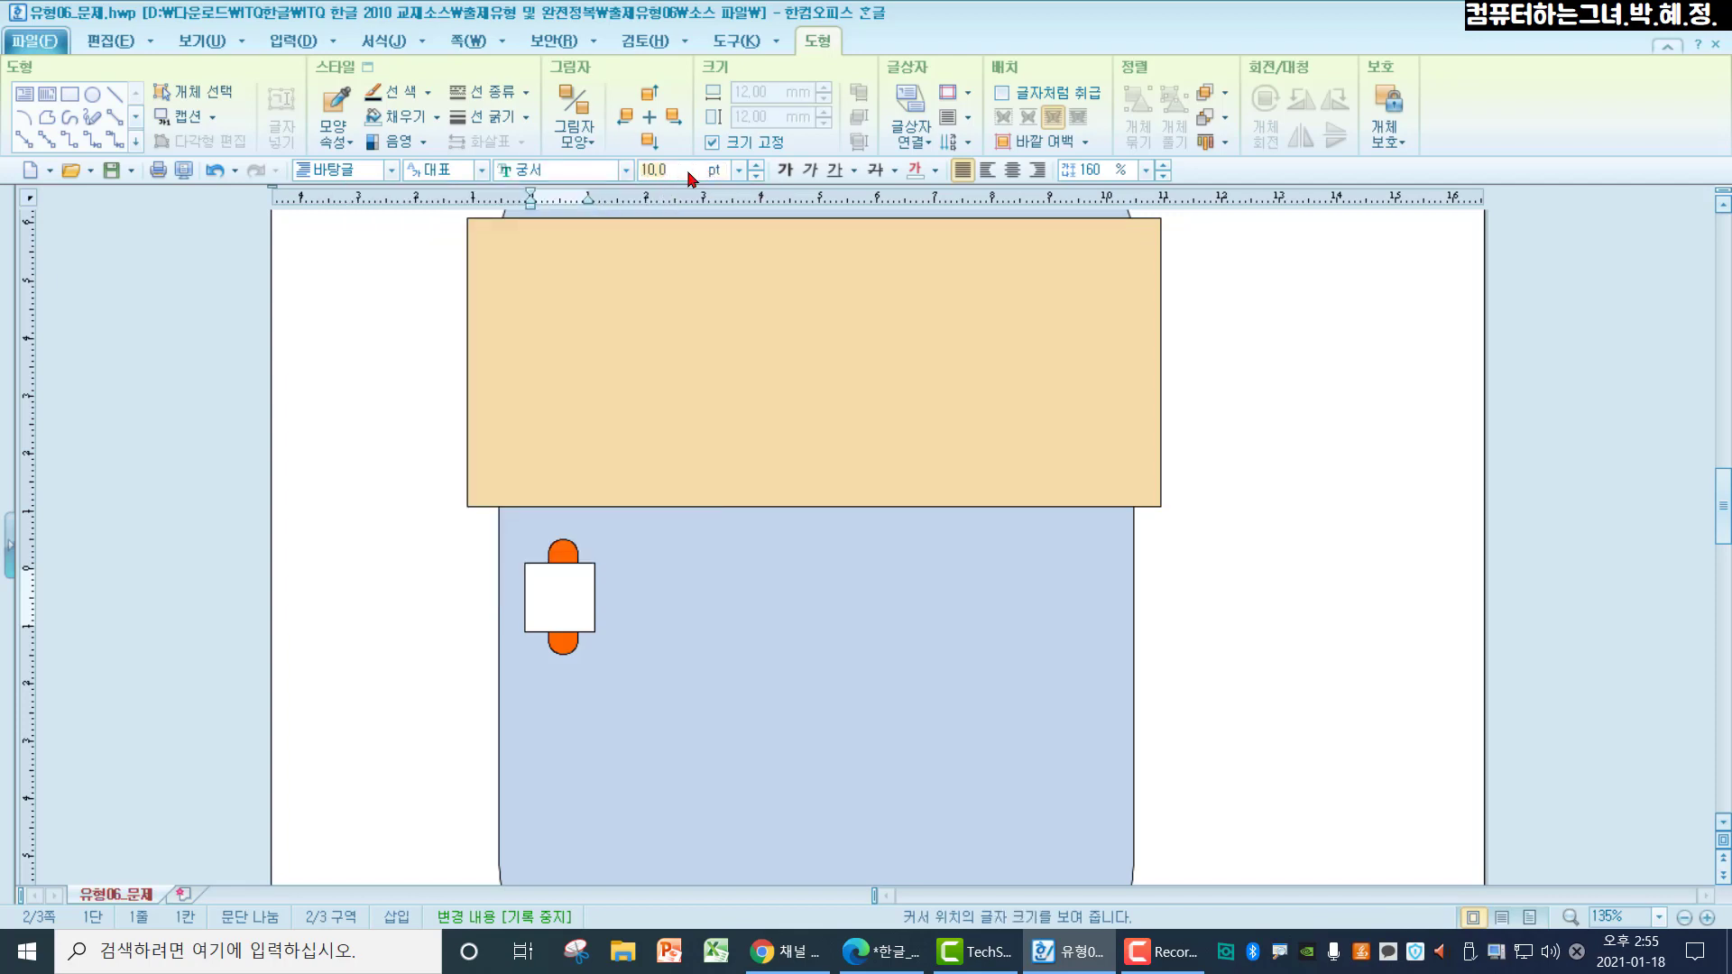
{"action": "type", "text": "20"}
{"action": "key", "text": "Return"}
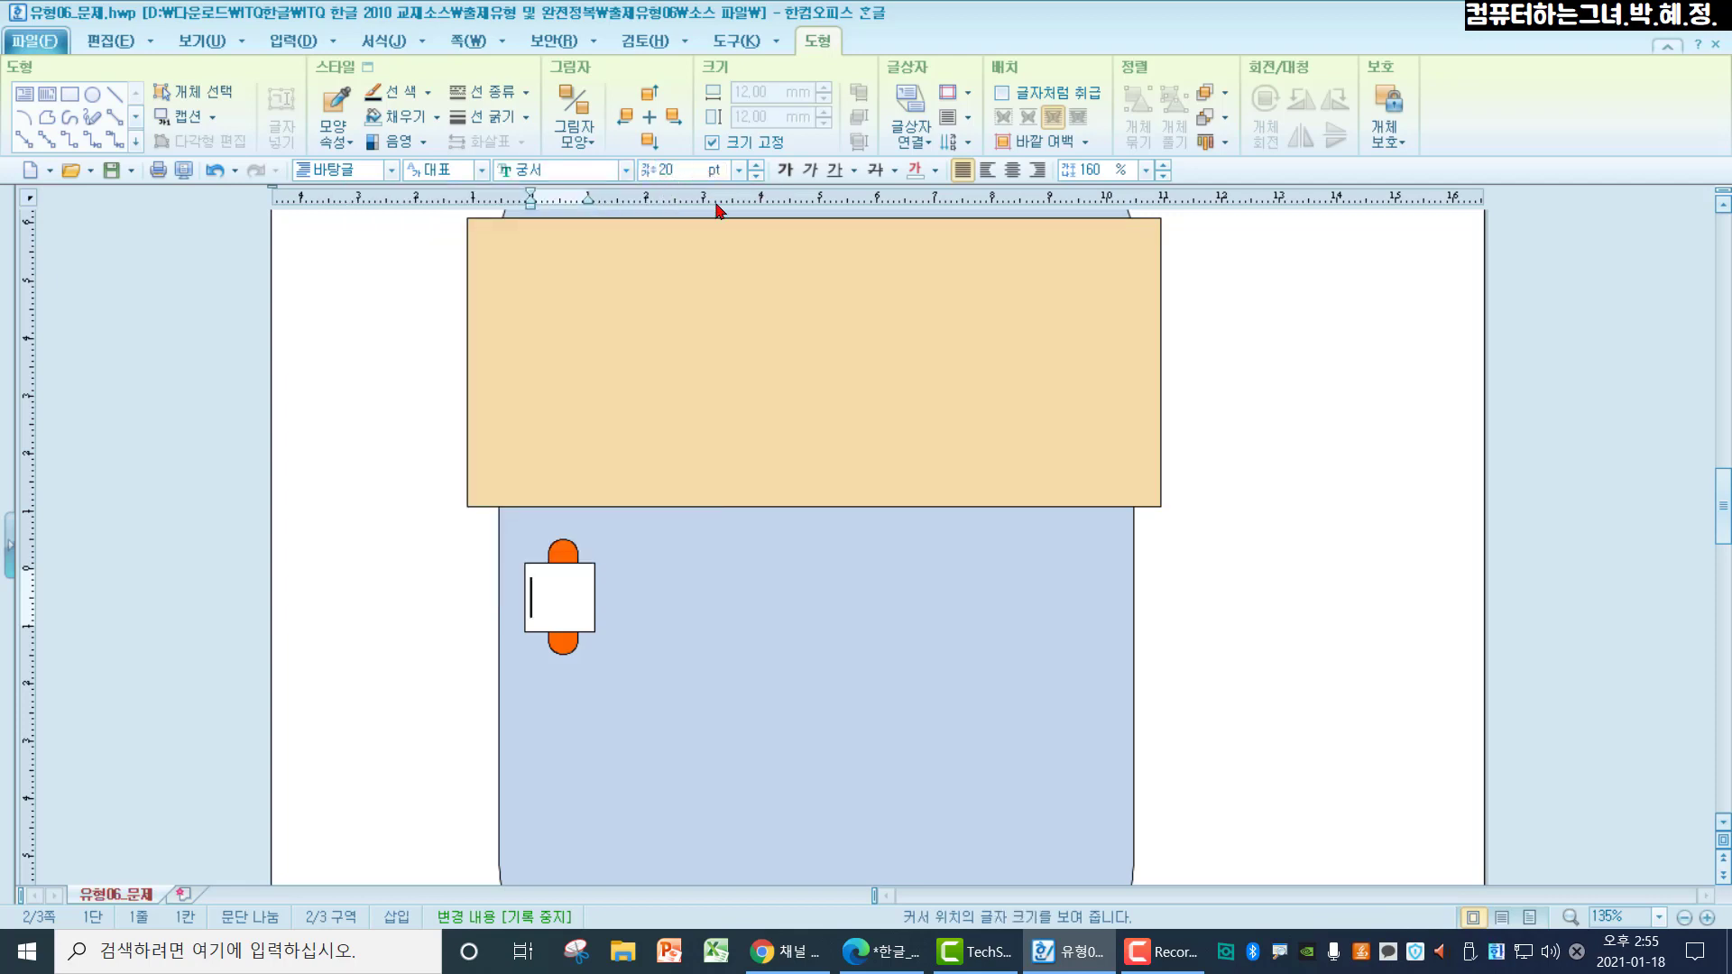
Center the text in the white square and enter the number 1
{"action": "left_click", "coordinate": [1008, 176]}
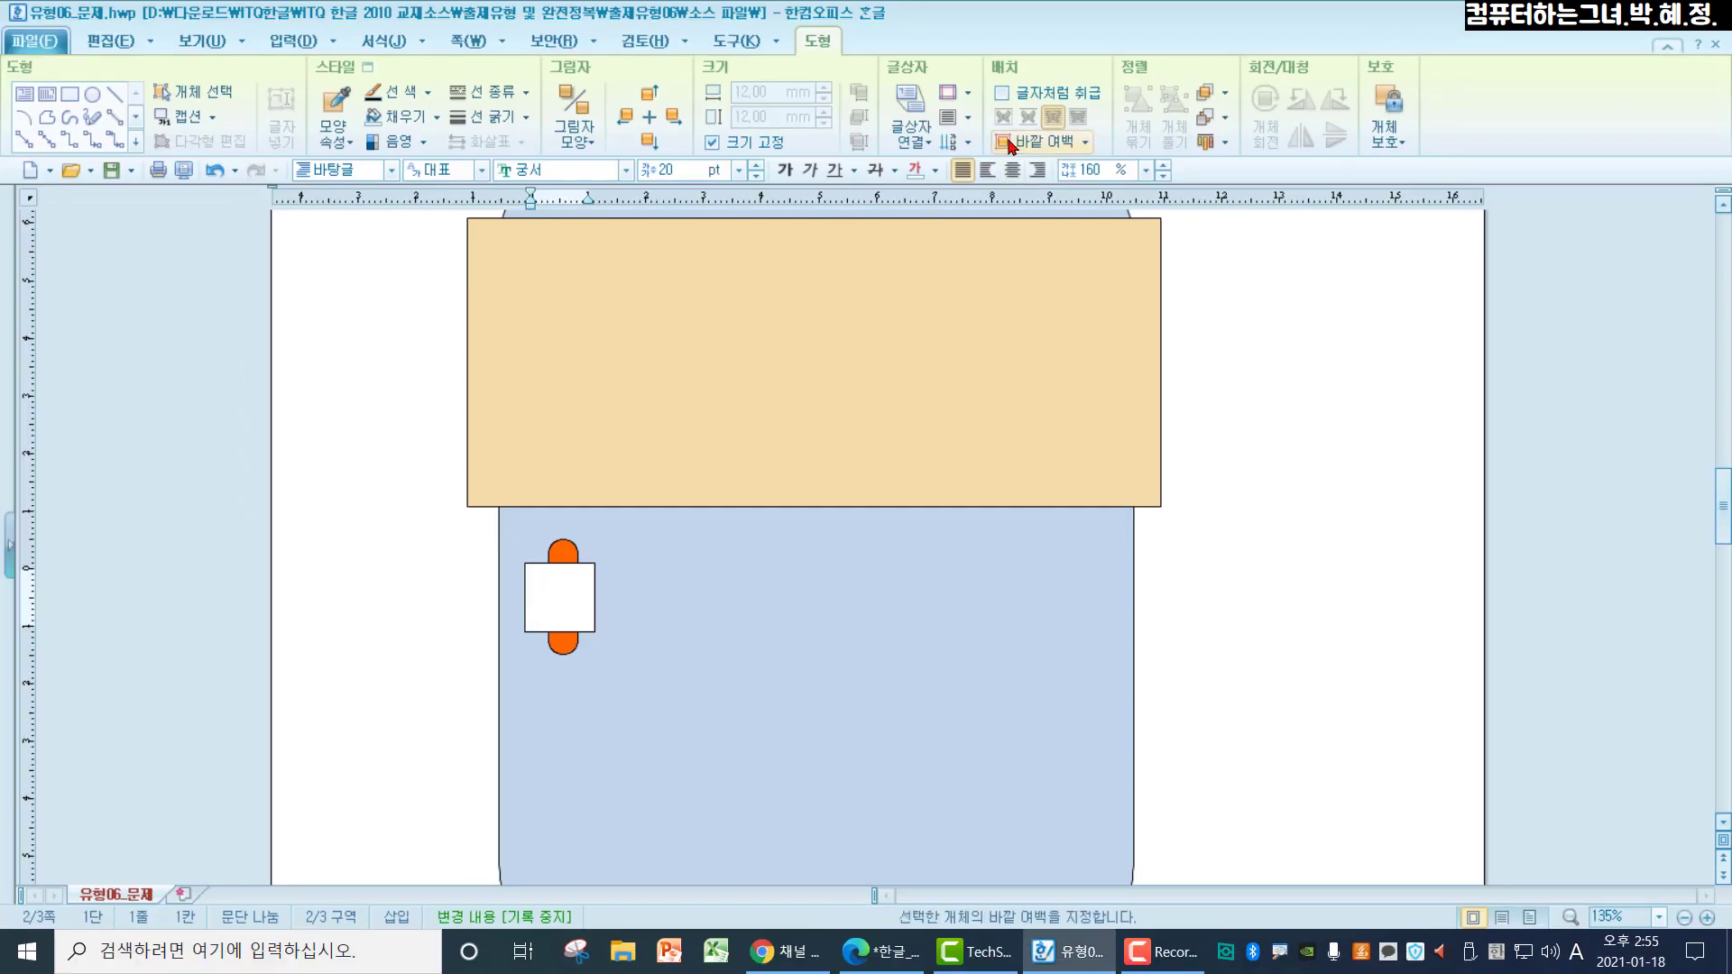
{"action": "left_click", "coordinate": [1012, 171]}
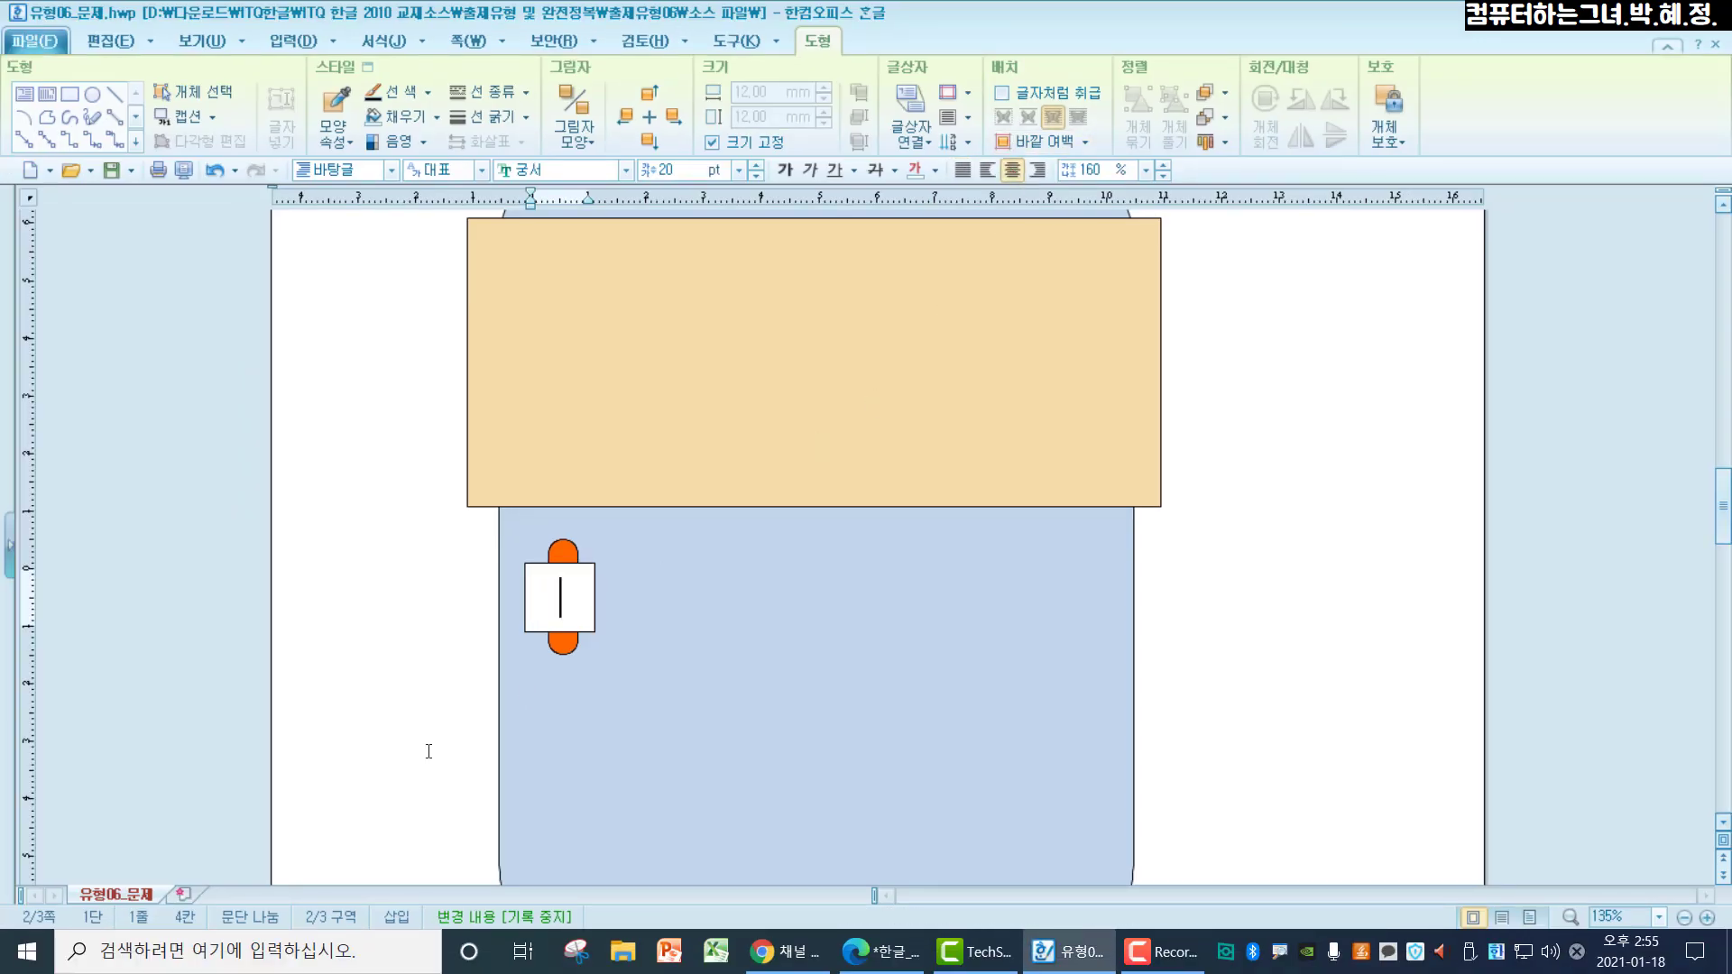
{"action": "type", "text": "1"}
{"action": "left_click", "coordinate": [1174, 633]}
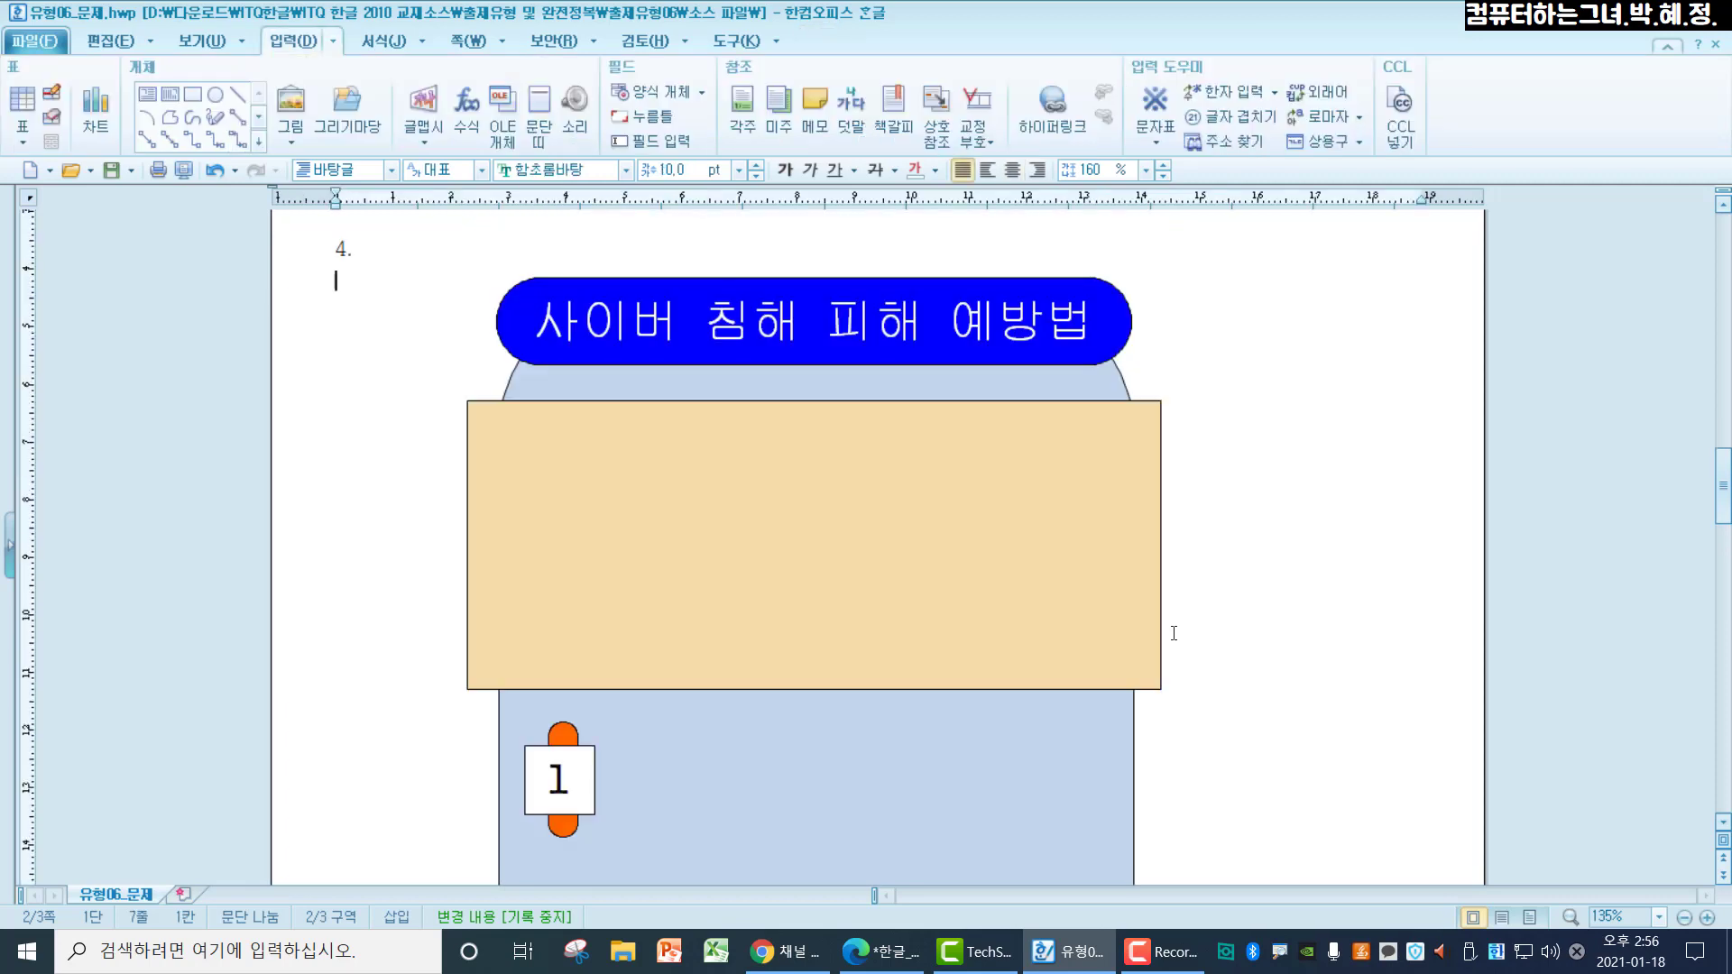
Draw a horizontal text box about 86 × 17 mm to the right of the numbered square
{"action": "scroll", "coordinate": [1173, 633], "scroll_direction": "down", "scroll_amount": 2}
{"action": "scroll", "coordinate": [1174, 634], "scroll_direction": "down", "scroll_amount": 1}
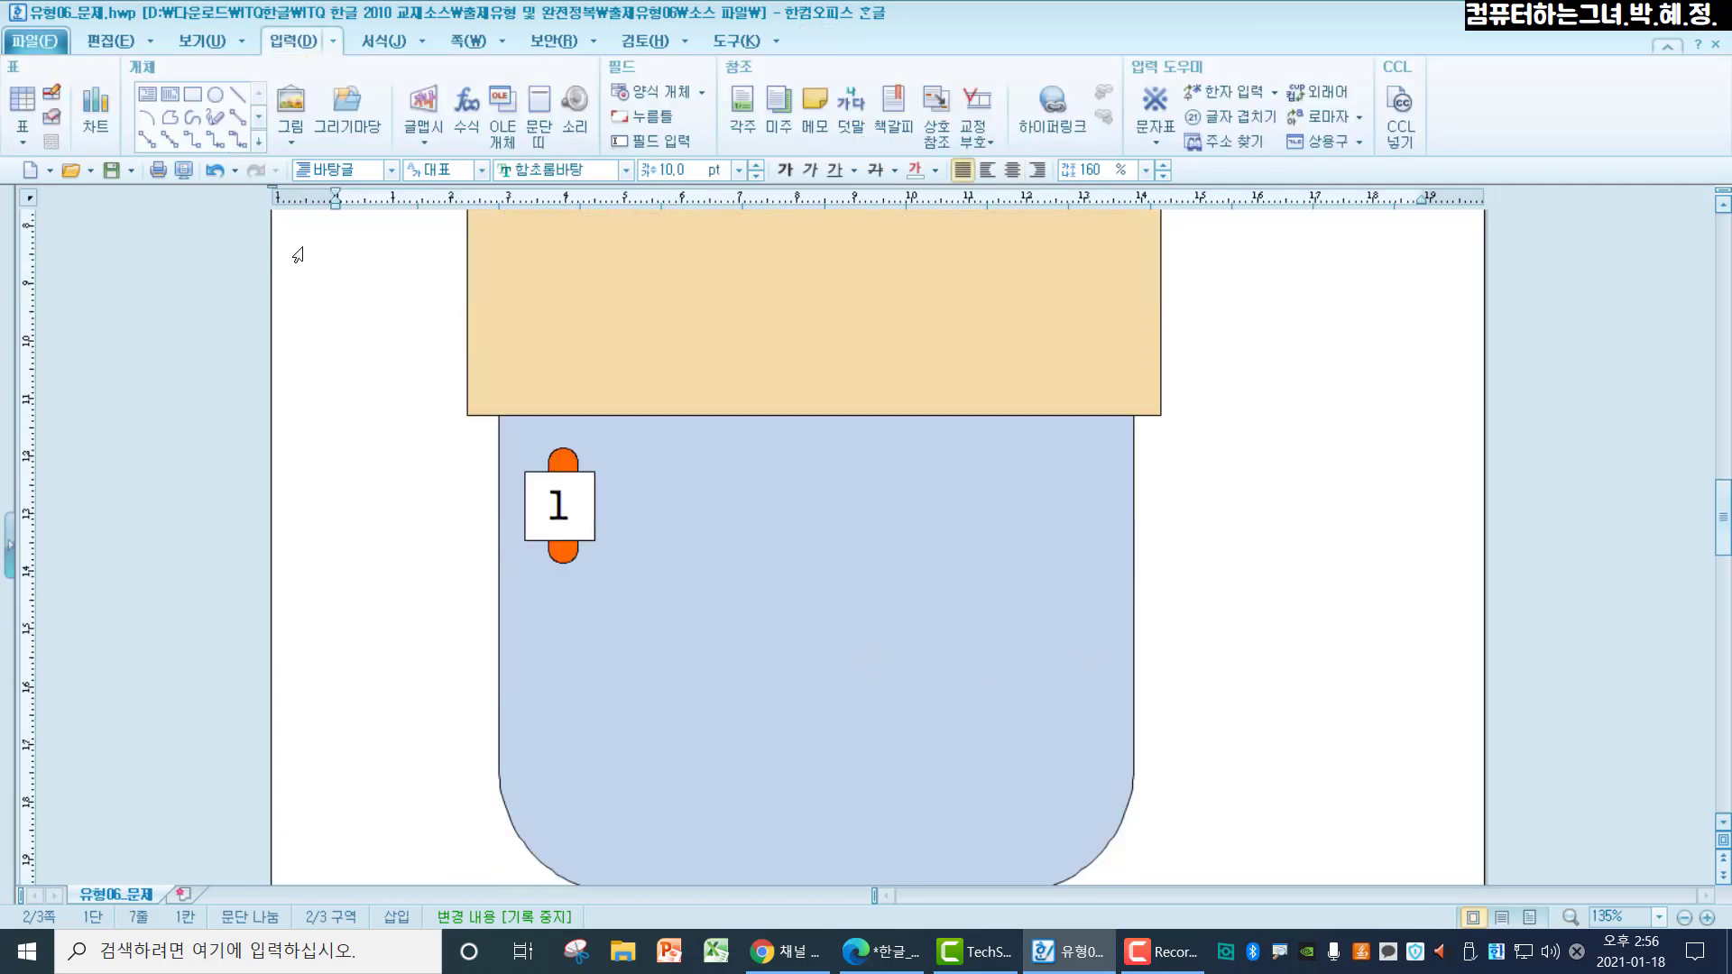
{"action": "left_click", "coordinate": [258, 141]}
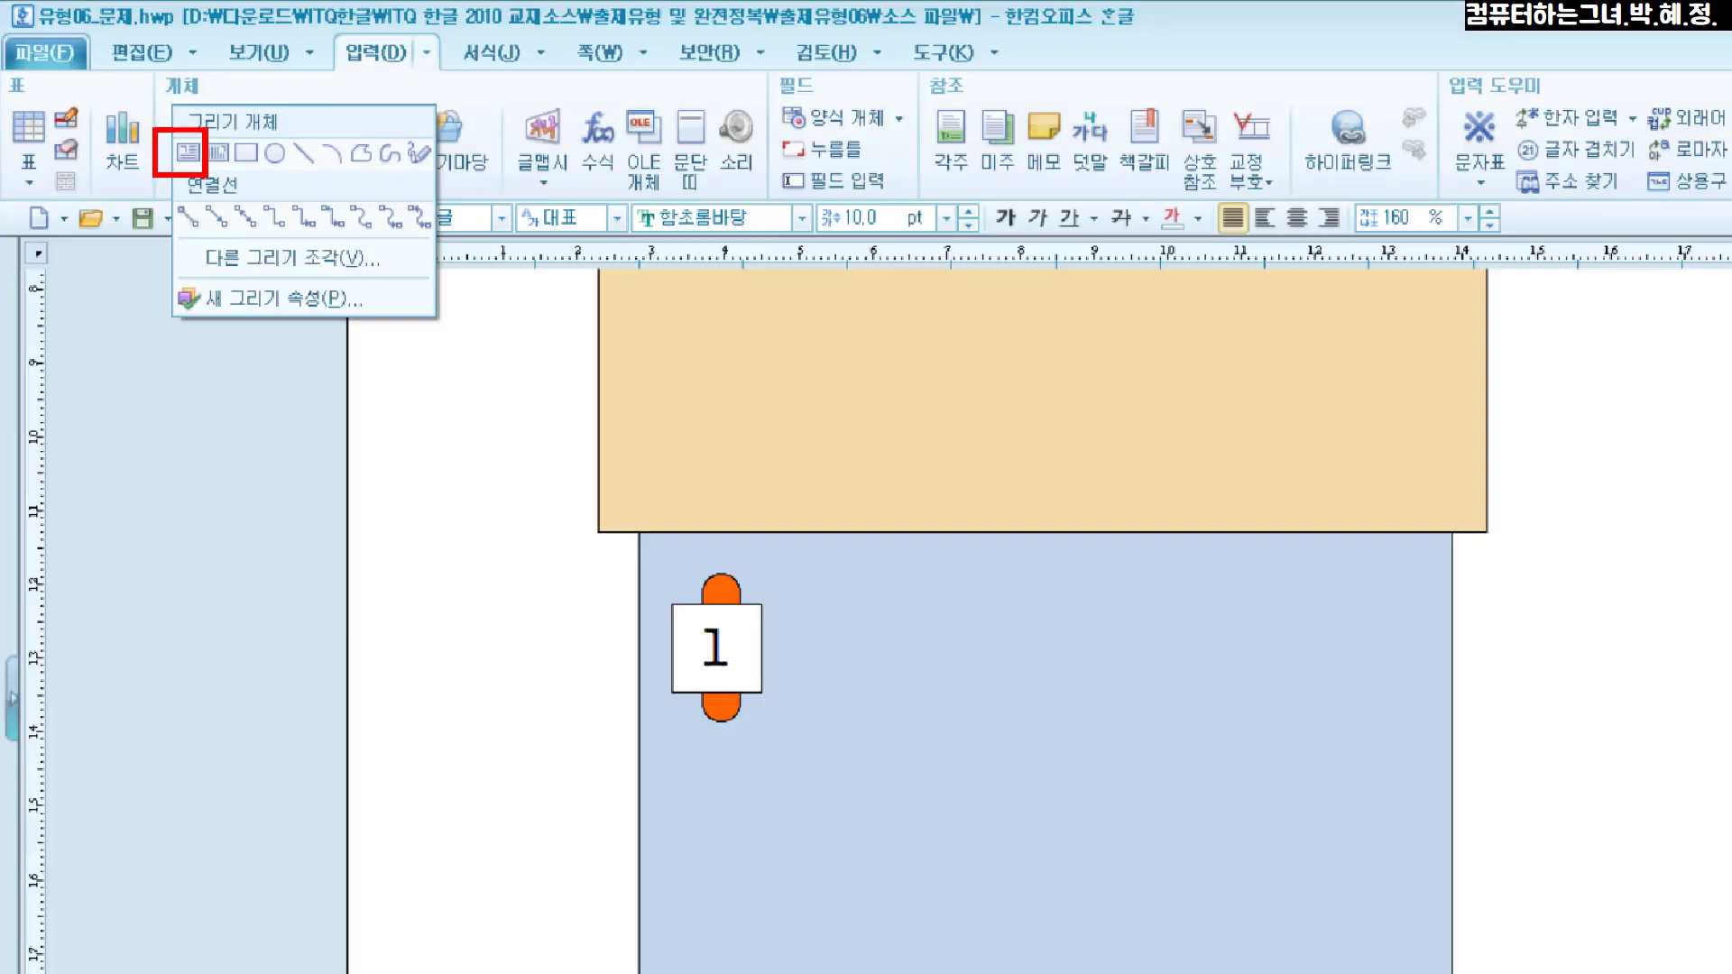
{"action": "left_click", "coordinate": [188, 151]}
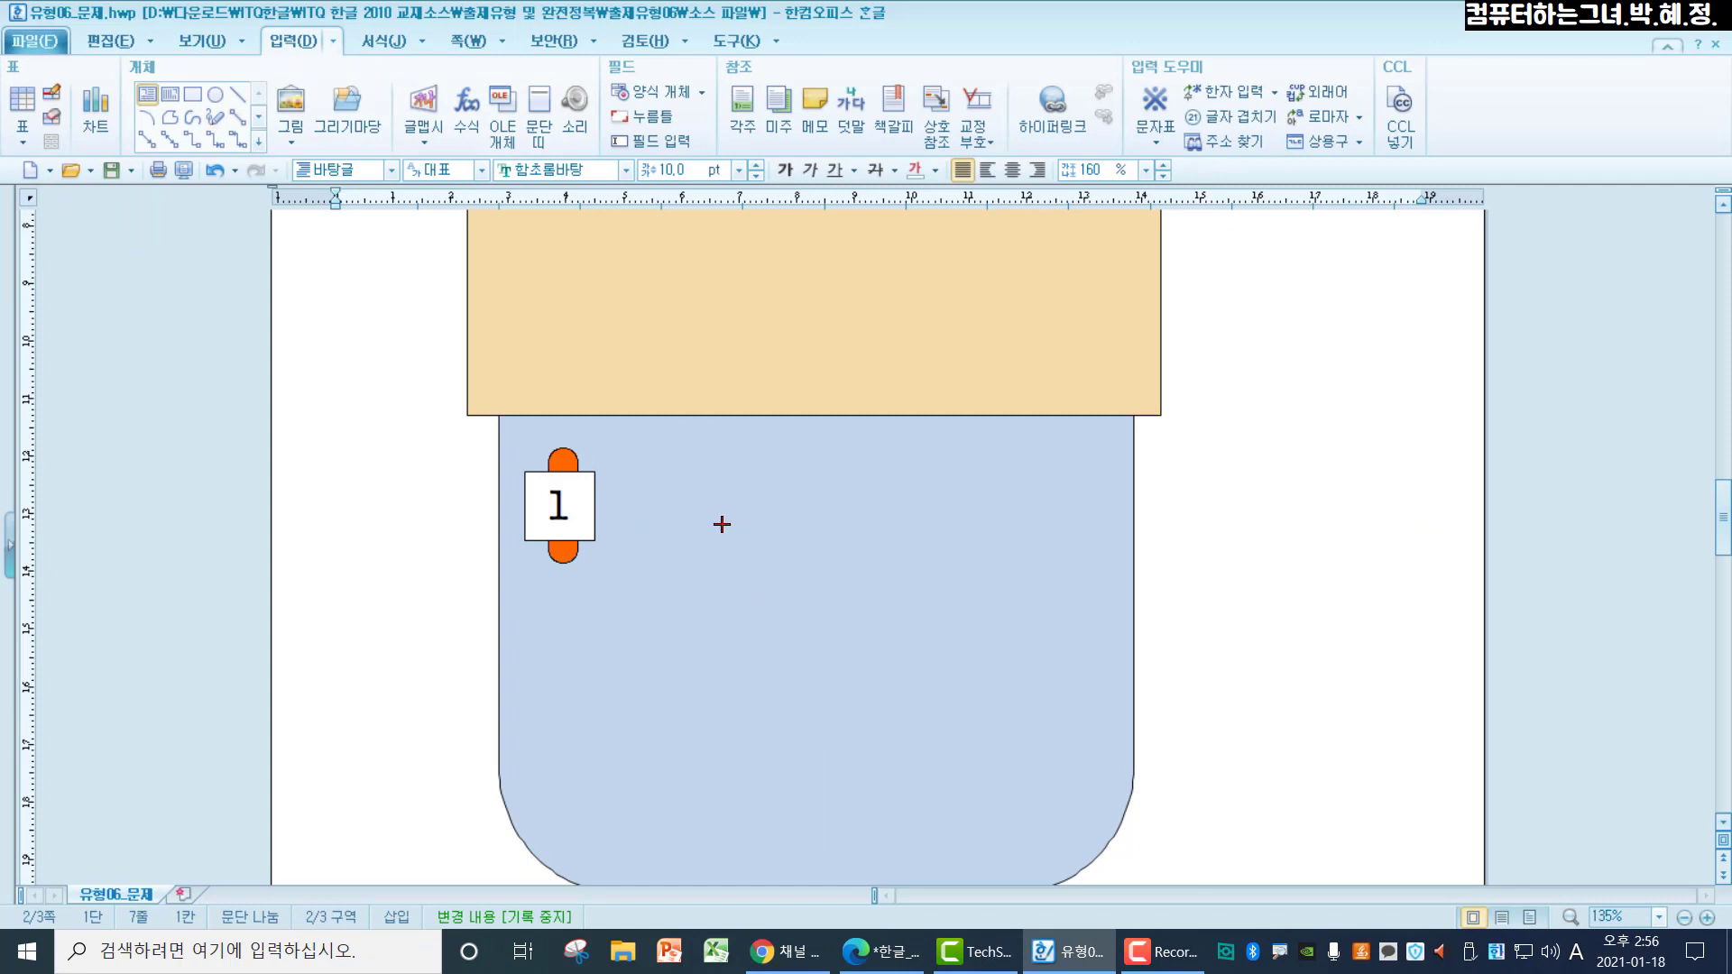
{"action": "left_click_drag", "start_coordinate": [611, 462], "coordinate": [1100, 557]}
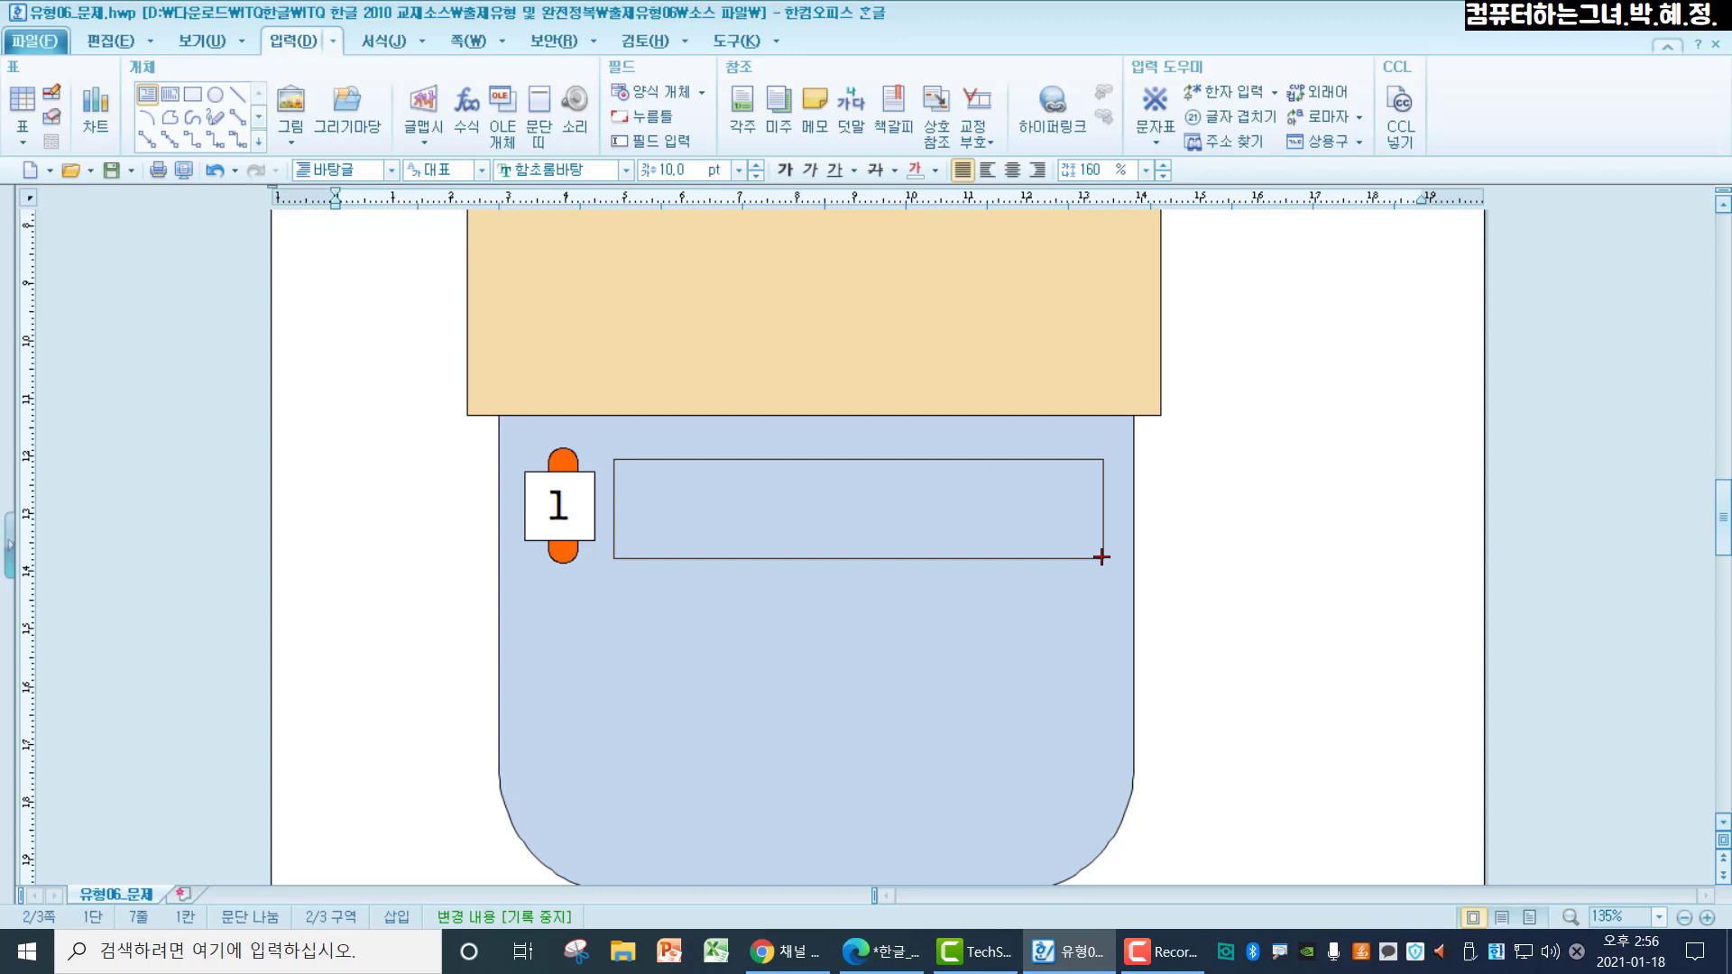
{"action": "left_click_drag", "start_coordinate": [1100, 557], "coordinate": [1111, 560]}
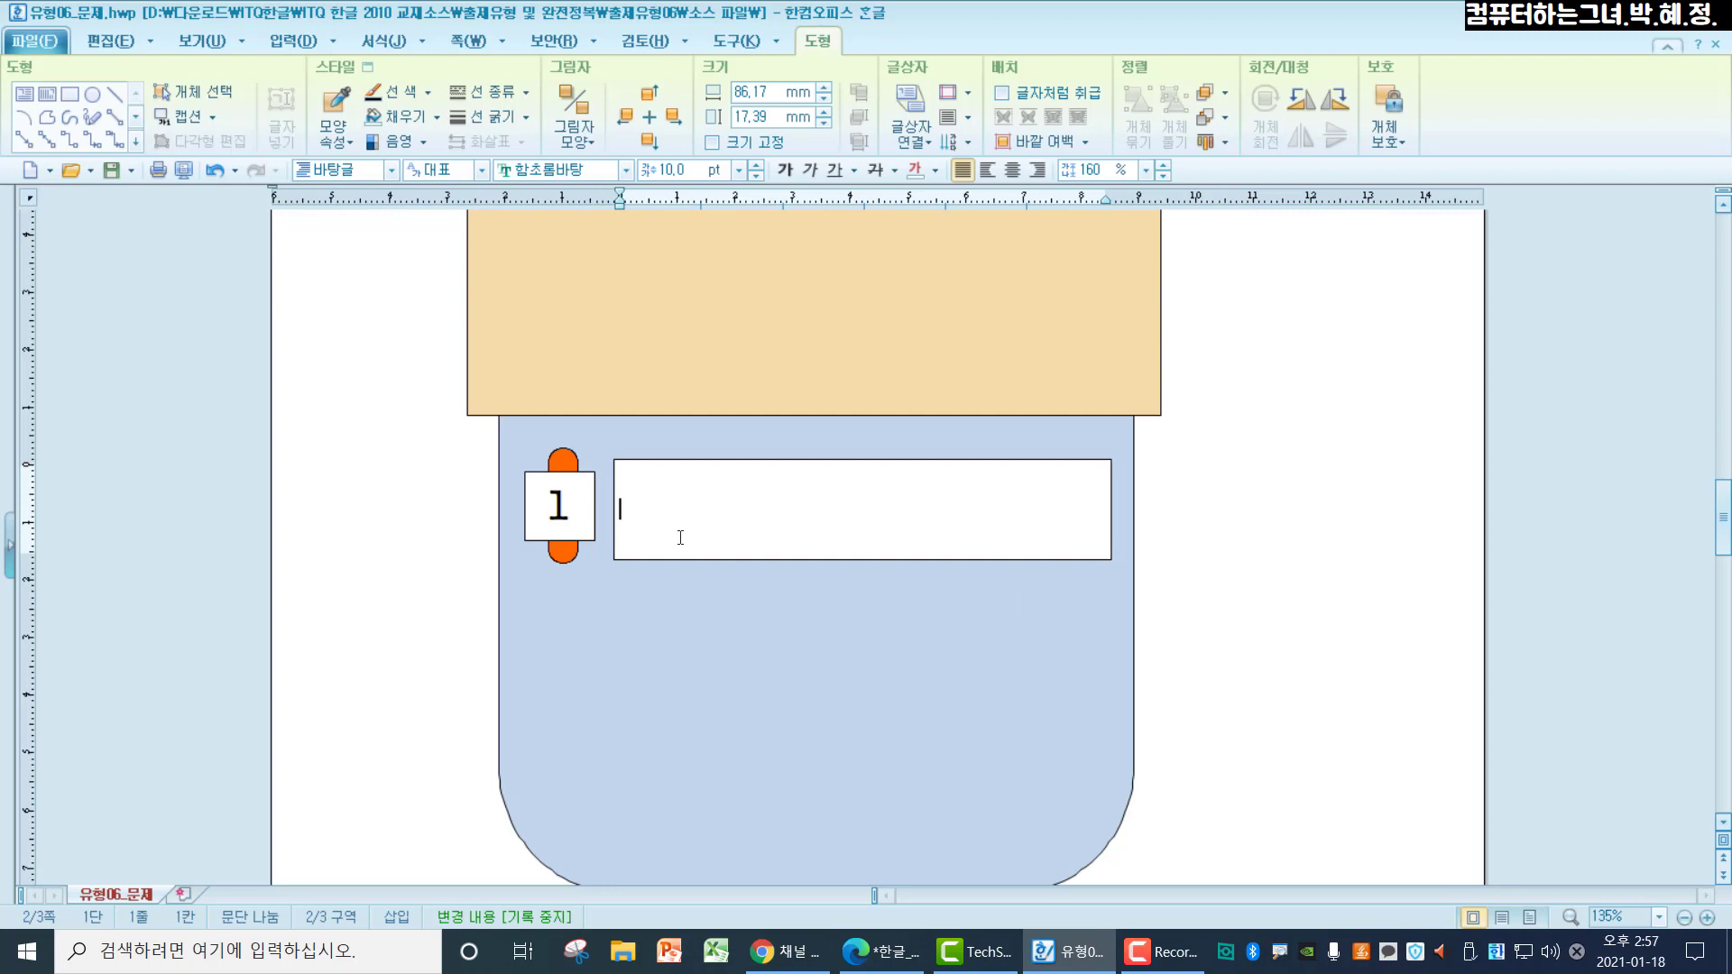
In the new text box's object properties, set the fill to no color (색 채우기 없음)
{"action": "left_click", "coordinate": [667, 464]}
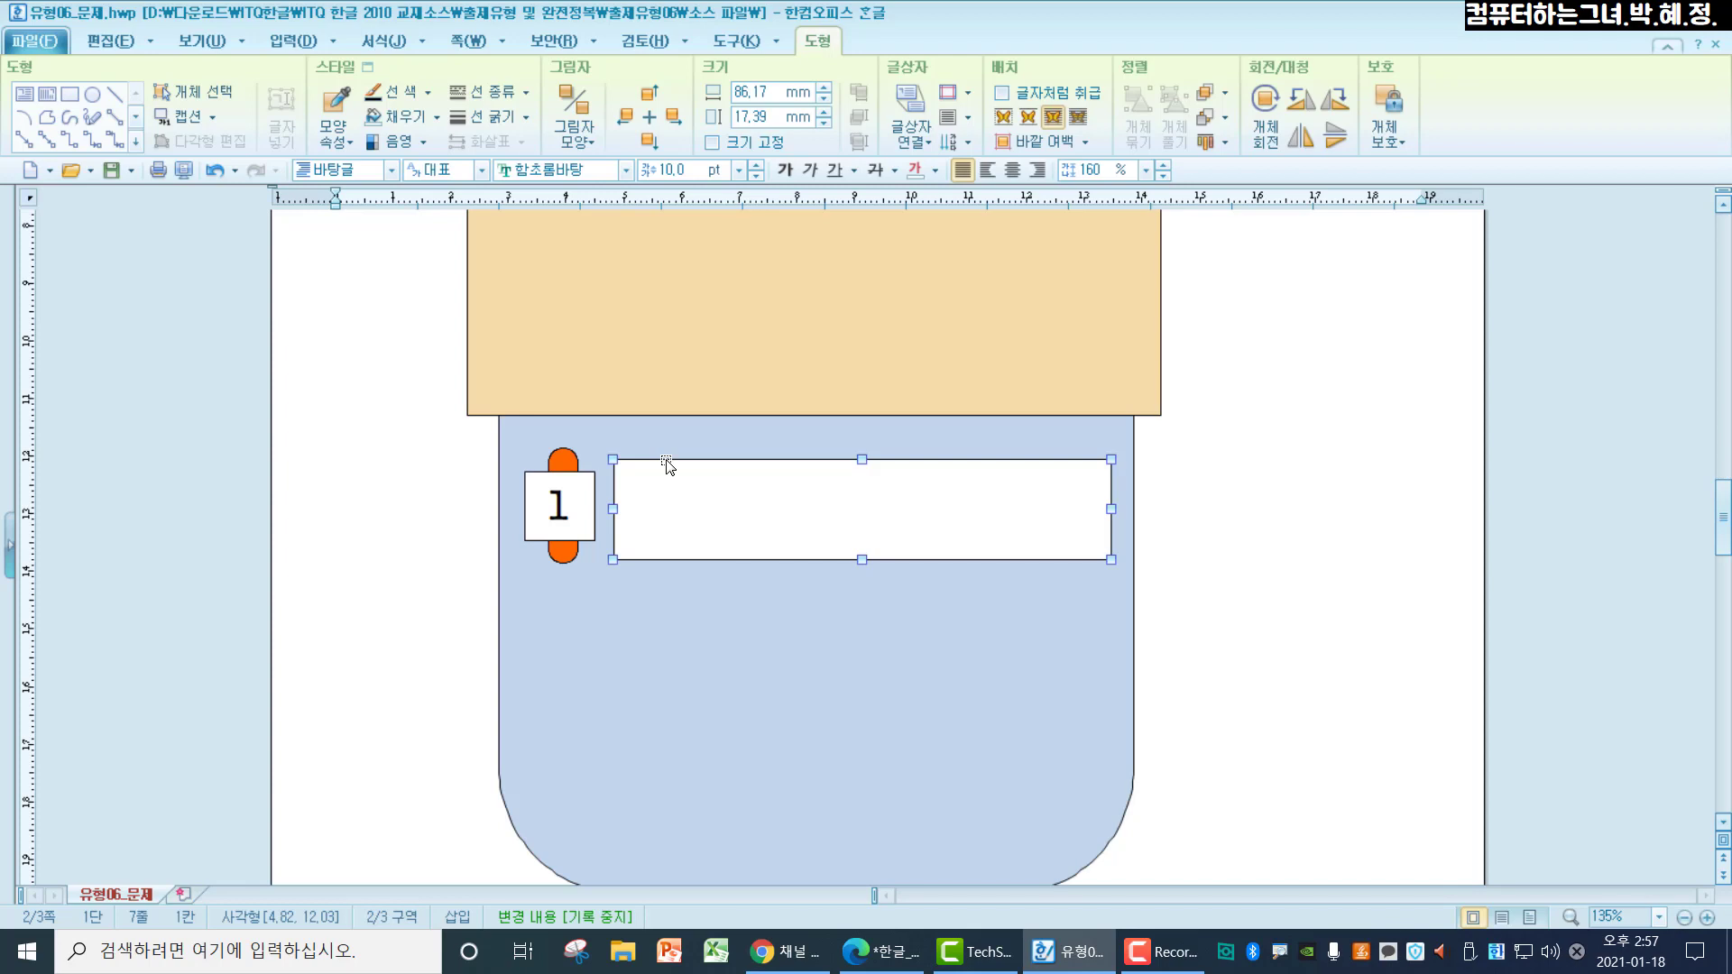
{"action": "double_click", "coordinate": [667, 464]}
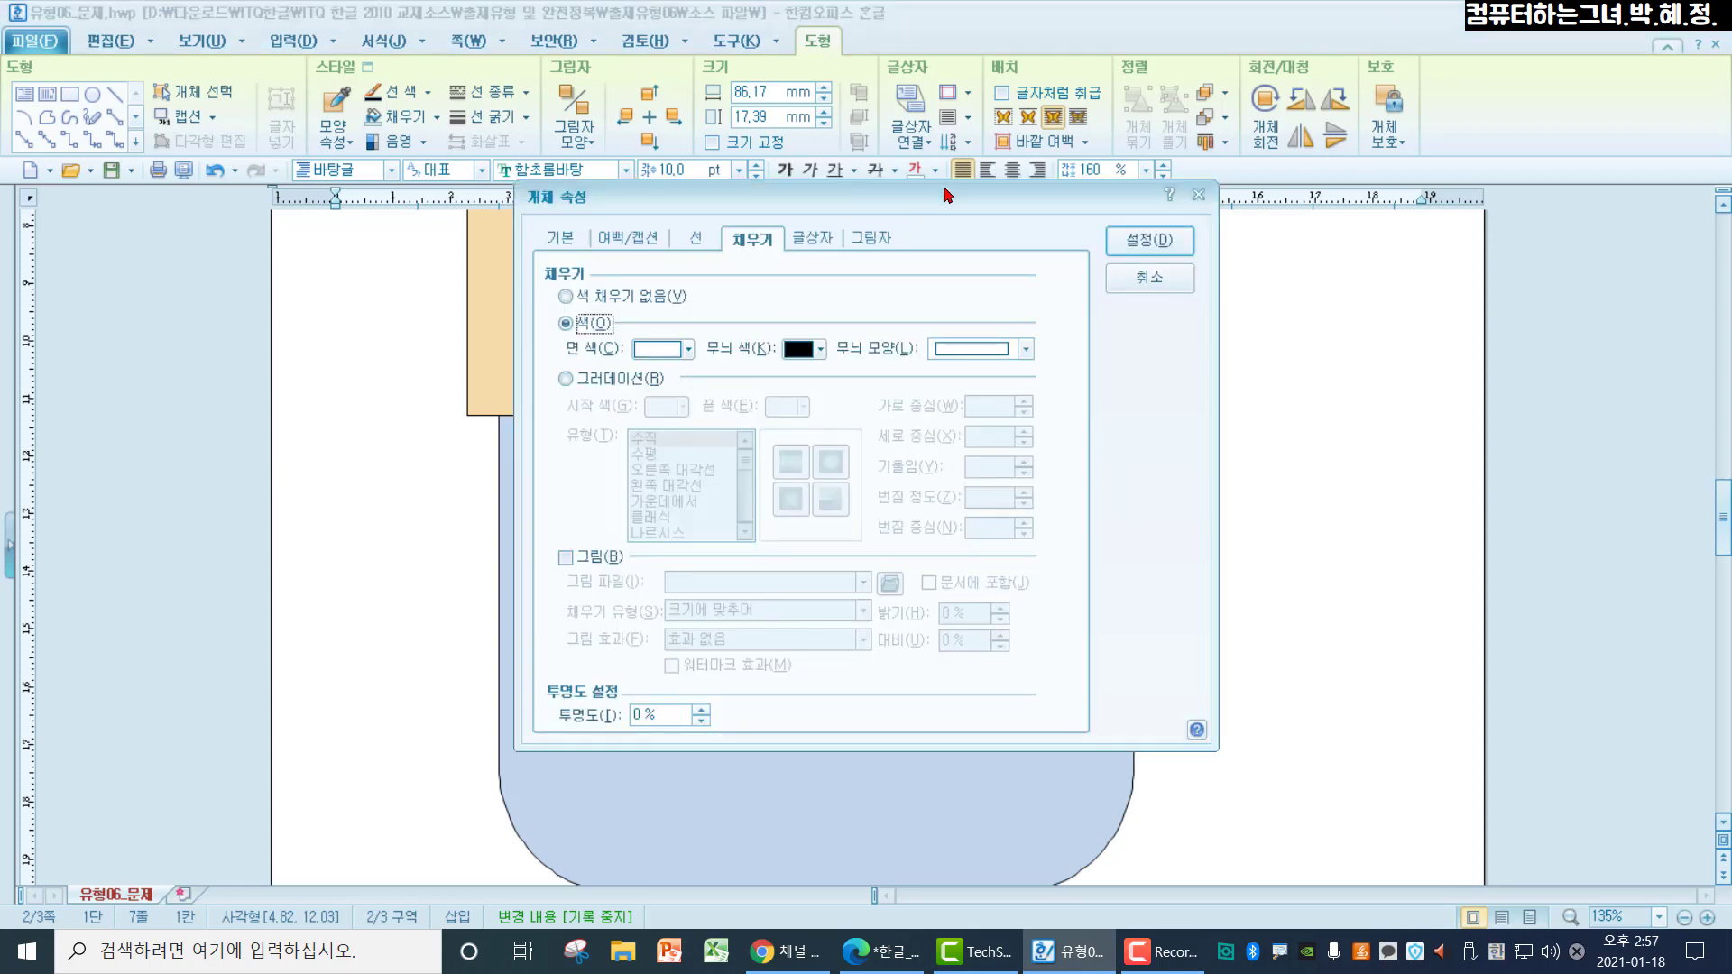
{"action": "left_click_drag", "start_coordinate": [942, 197], "coordinate": [1216, 156]}
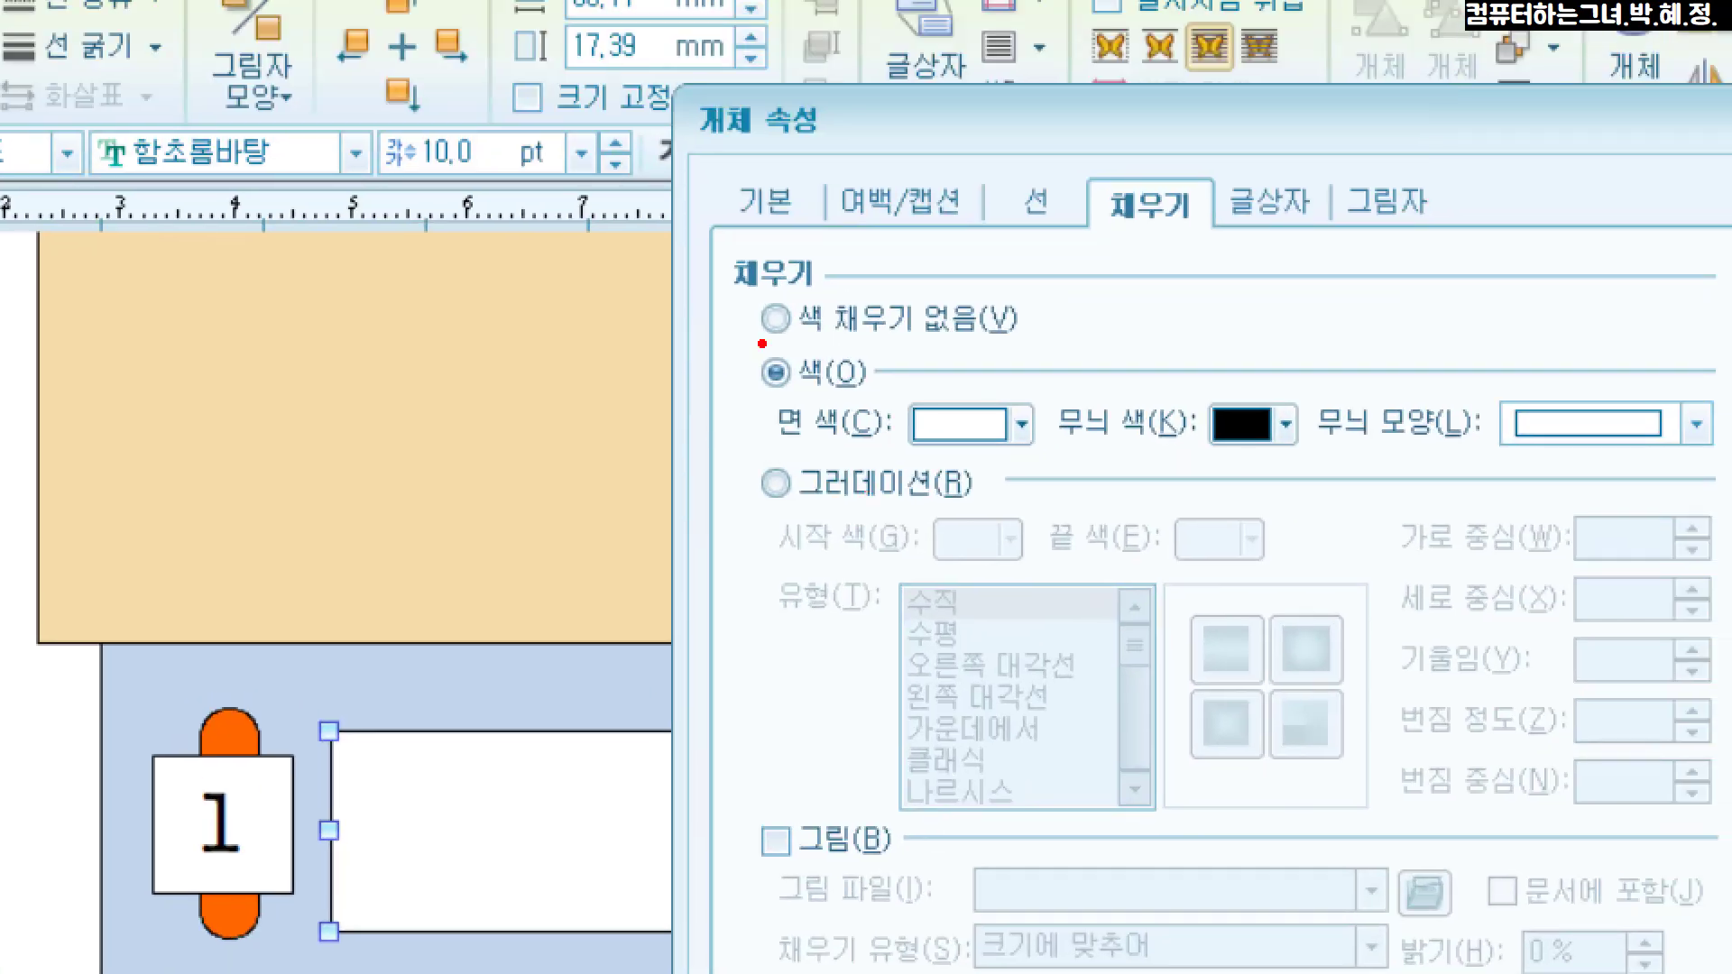
{"action": "left_click_drag", "start_coordinate": [1072, 163], "coordinate": [1225, 245]}
{"action": "mouse_move", "coordinate": [723, 287]}
{"action": "left_mouse_down"}
{"action": "mouse_move", "coordinate": [850, 352]}
{"action": "mouse_move", "coordinate": [1030, 346]}
{"action": "left_mouse_up"}
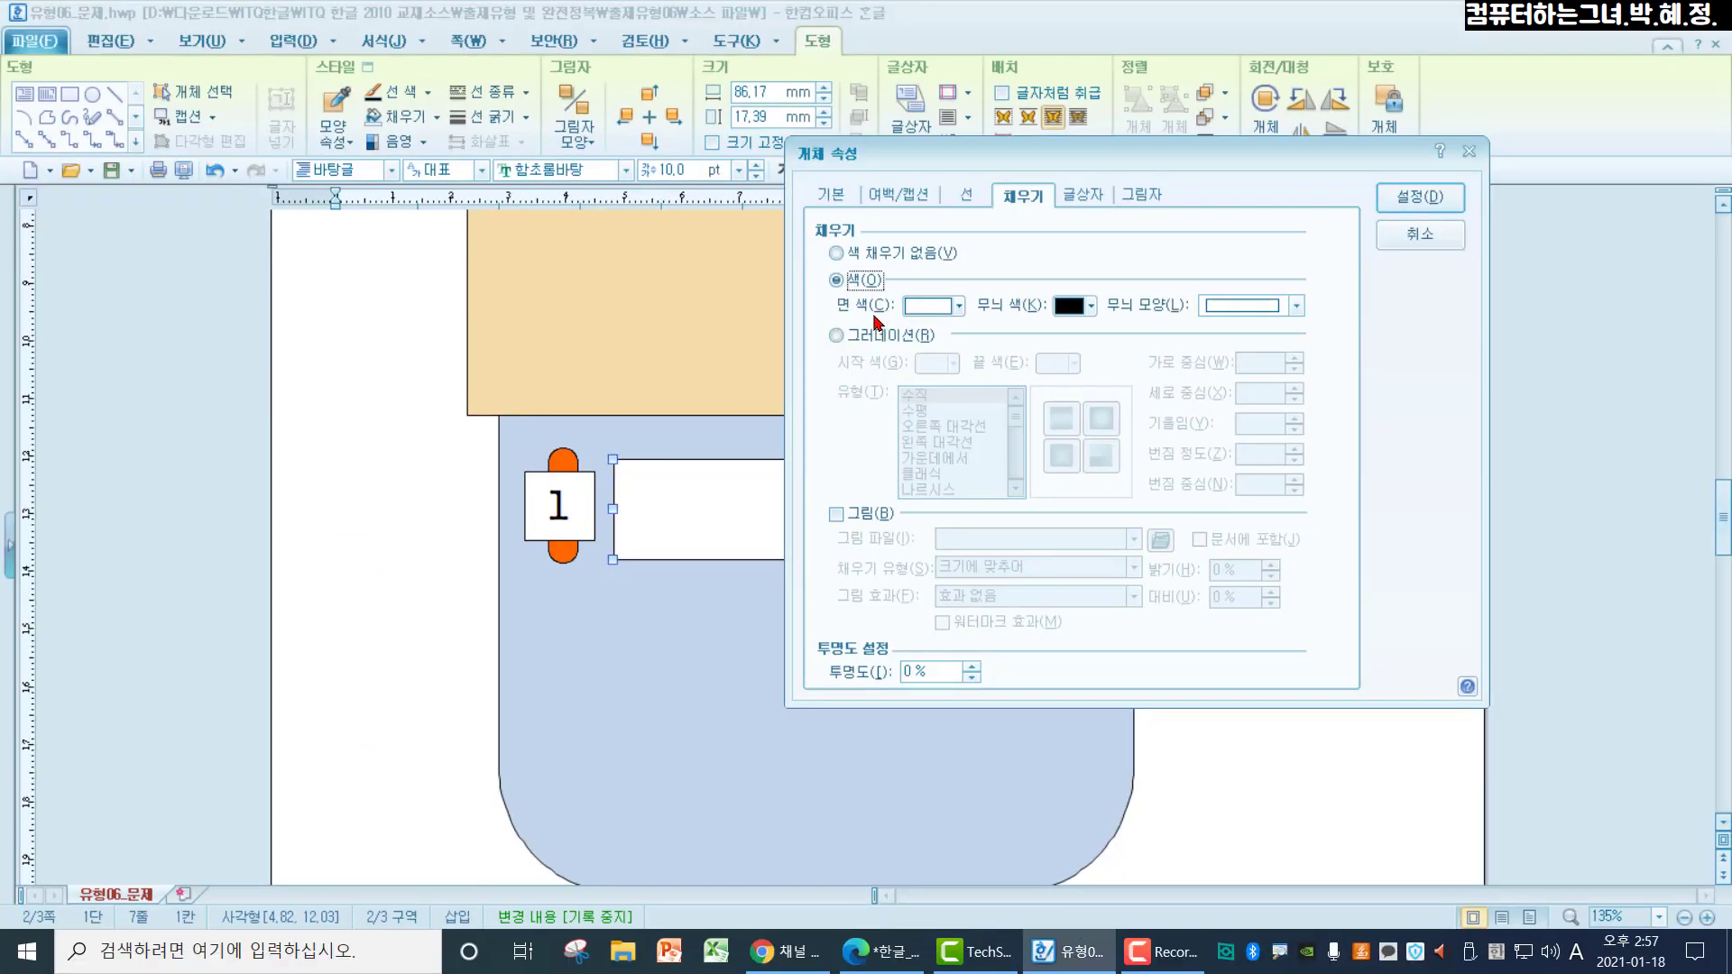
{"action": "left_click", "coordinate": [775, 317]}
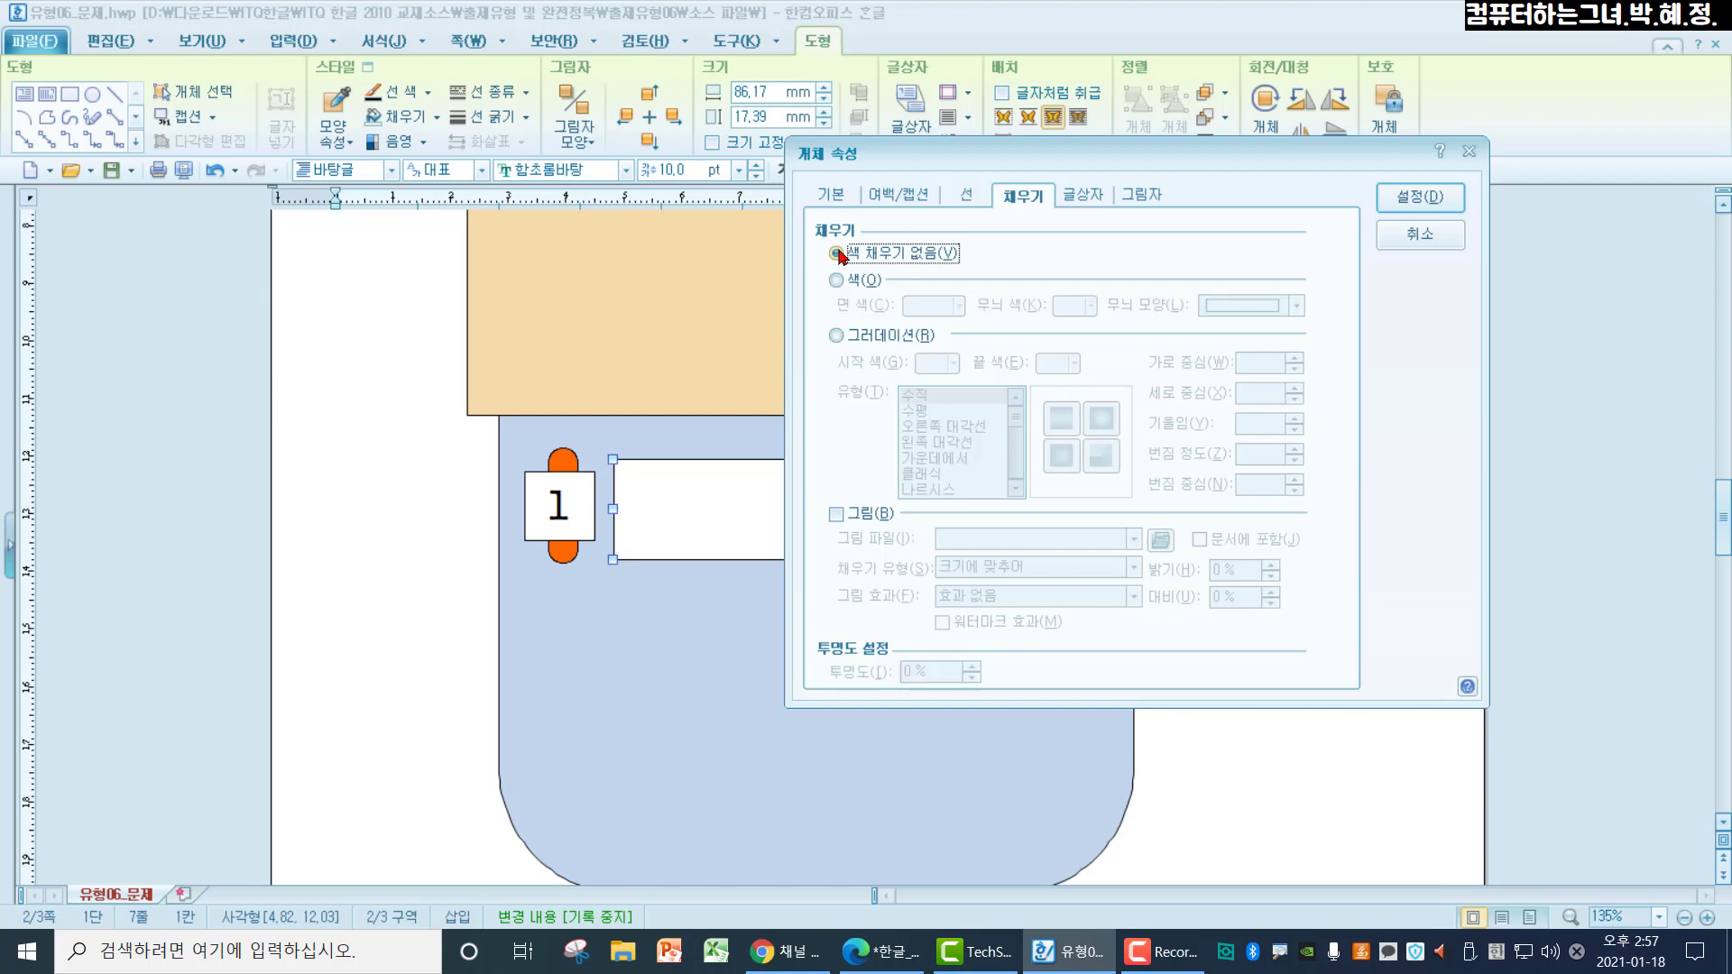
Change the text box's outline to the dashed line type, apply the properties and deselect the box
{"action": "left_click", "coordinate": [964, 196]}
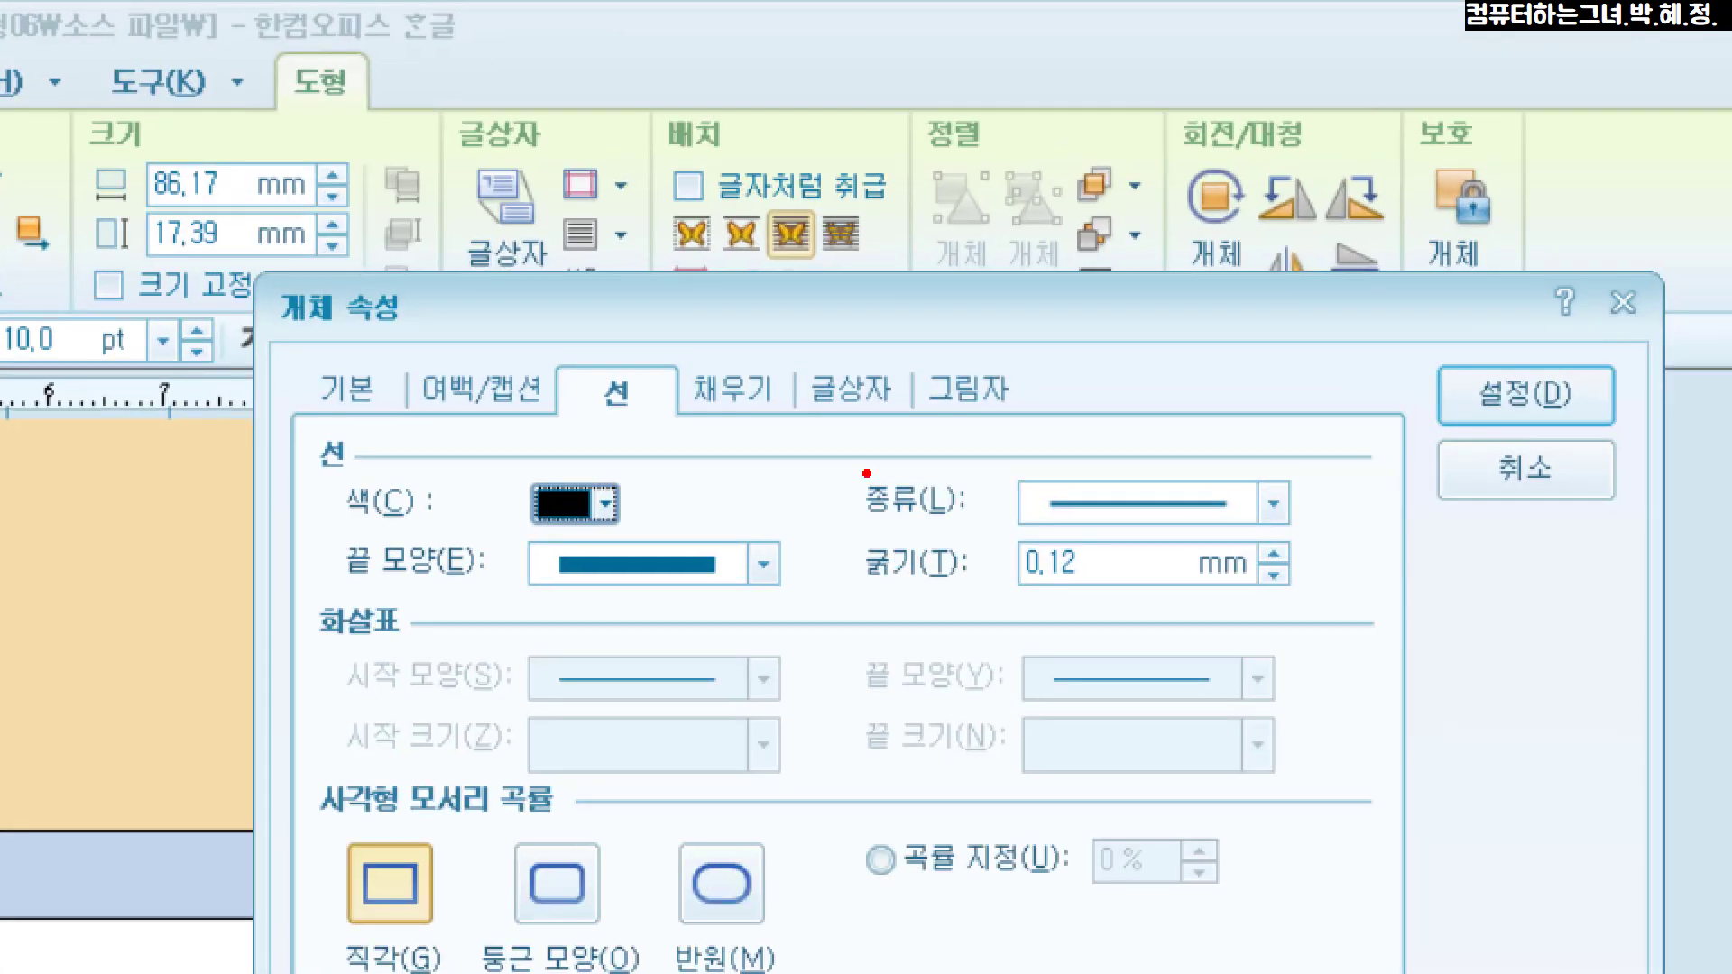
{"action": "mouse_move", "coordinate": [824, 456]}
{"action": "left_mouse_down"}
{"action": "mouse_move", "coordinate": [1218, 548]}
{"action": "mouse_move", "coordinate": [1330, 544]}
{"action": "left_mouse_up"}
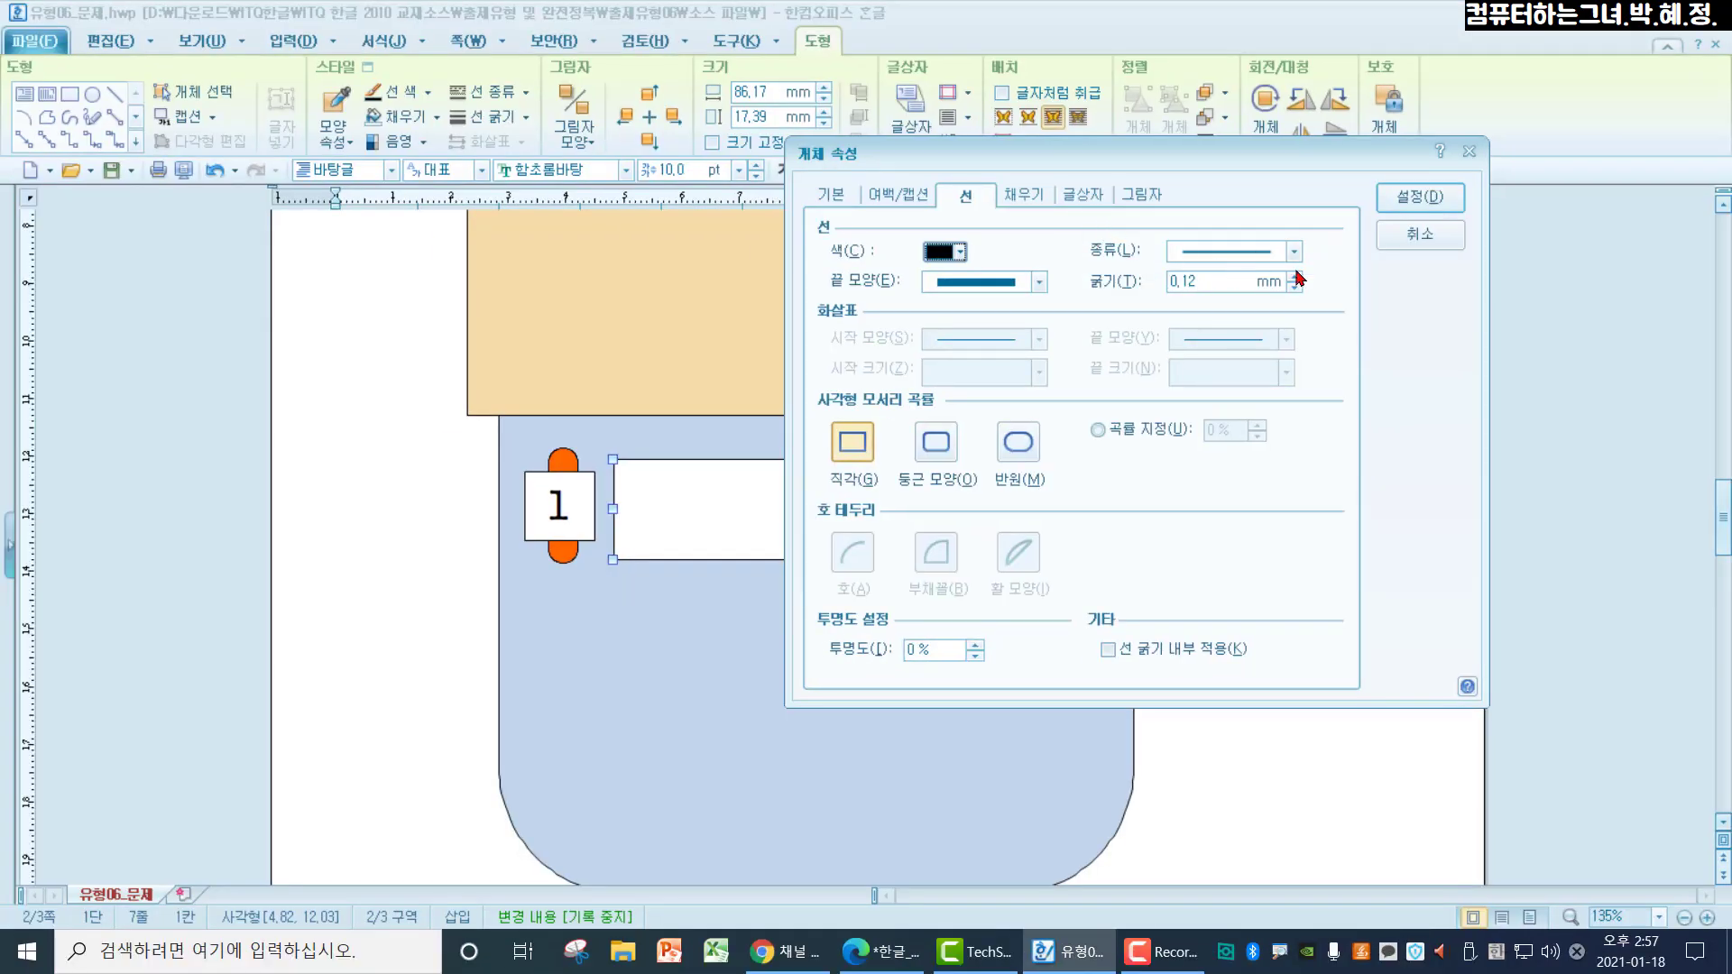
{"action": "left_click", "coordinate": [1274, 508]}
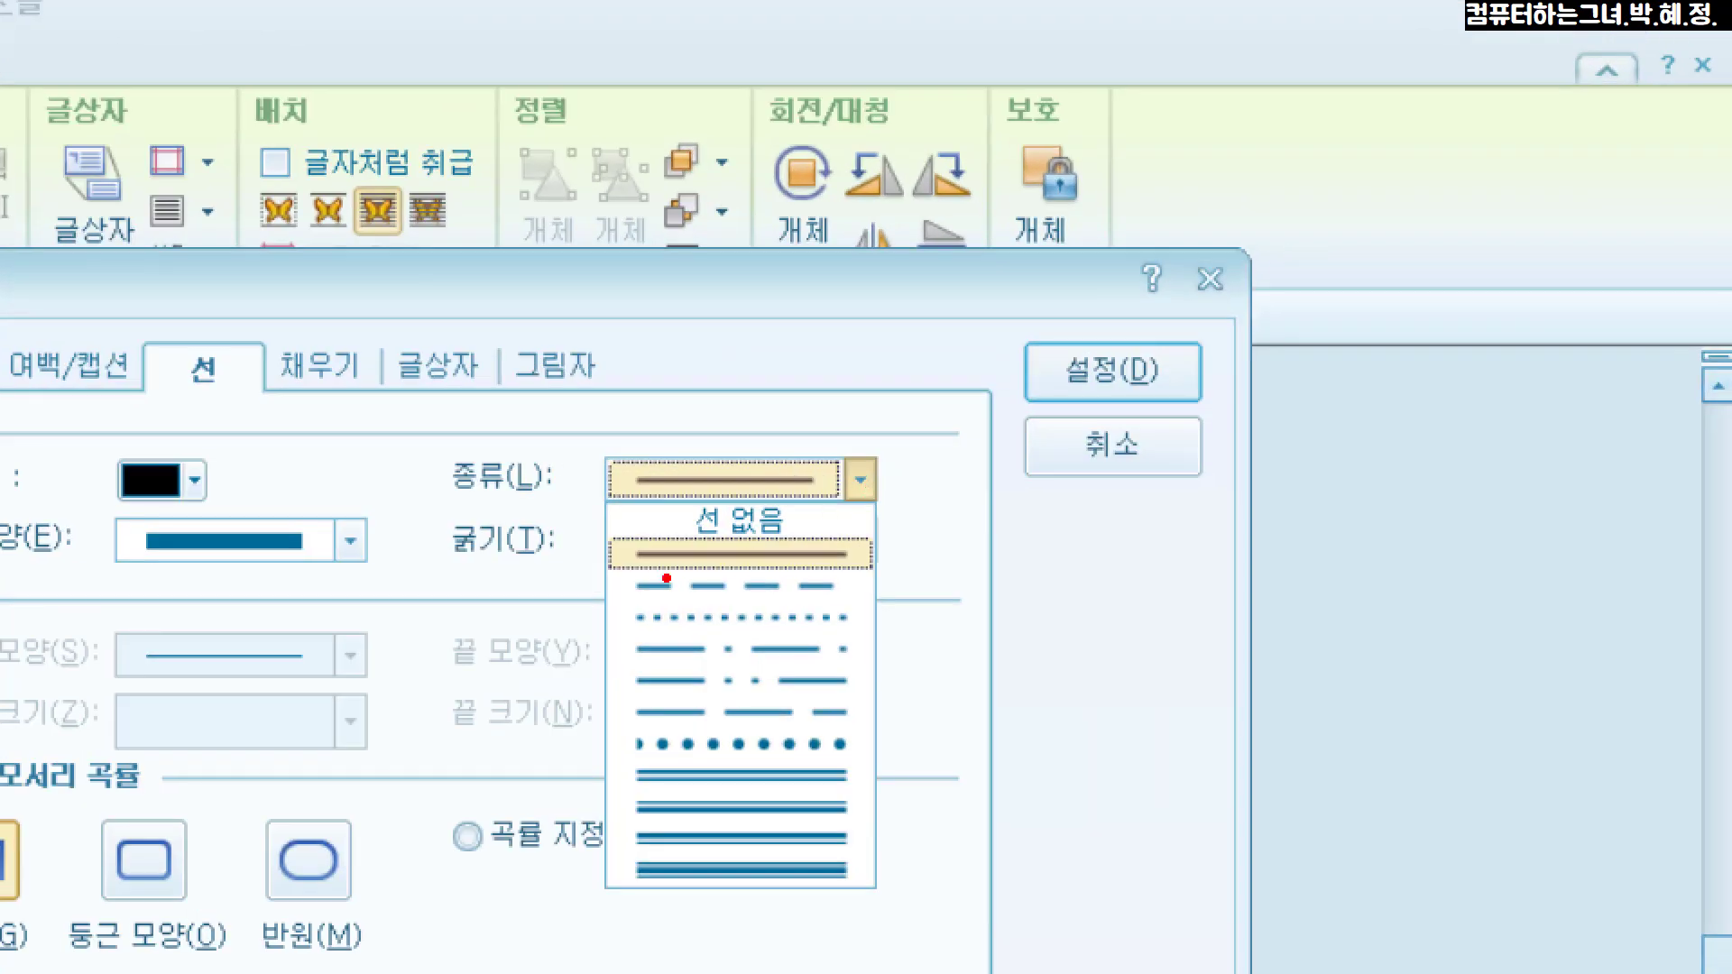
{"action": "mouse_move", "coordinate": [623, 571]}
{"action": "left_mouse_down"}
{"action": "mouse_move", "coordinate": [648, 621]}
{"action": "mouse_move", "coordinate": [817, 623]}
{"action": "mouse_move", "coordinate": [852, 604]}
{"action": "left_mouse_up"}
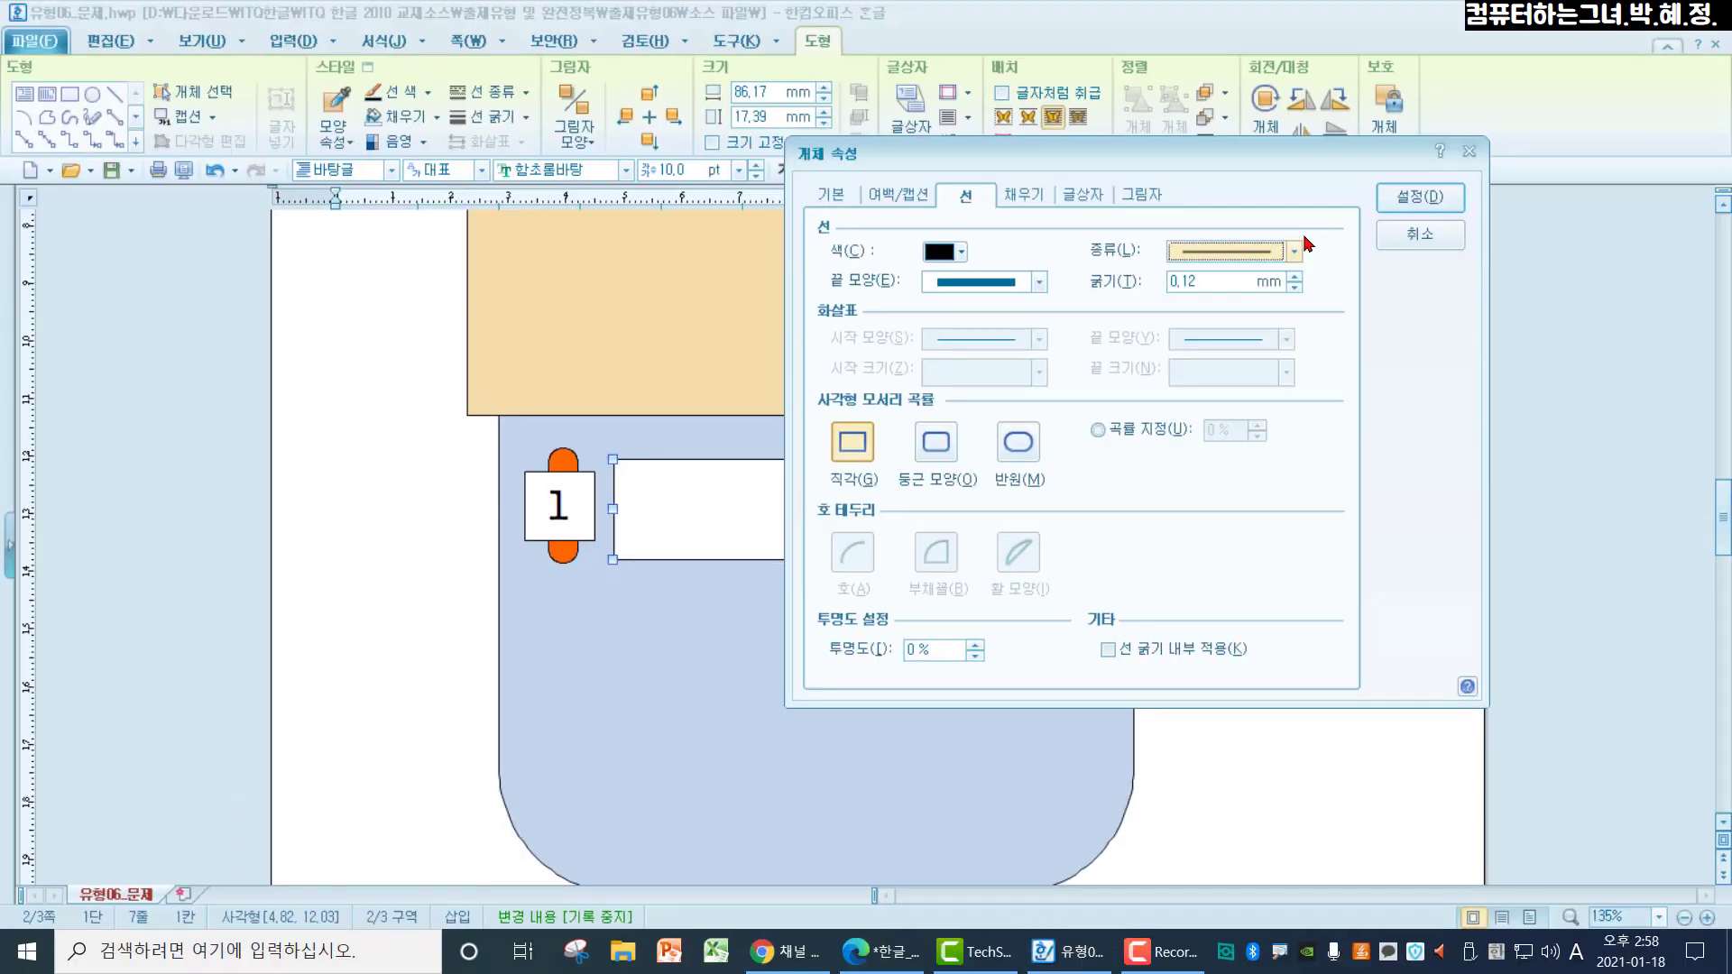
{"action": "left_click", "coordinate": [1293, 254]}
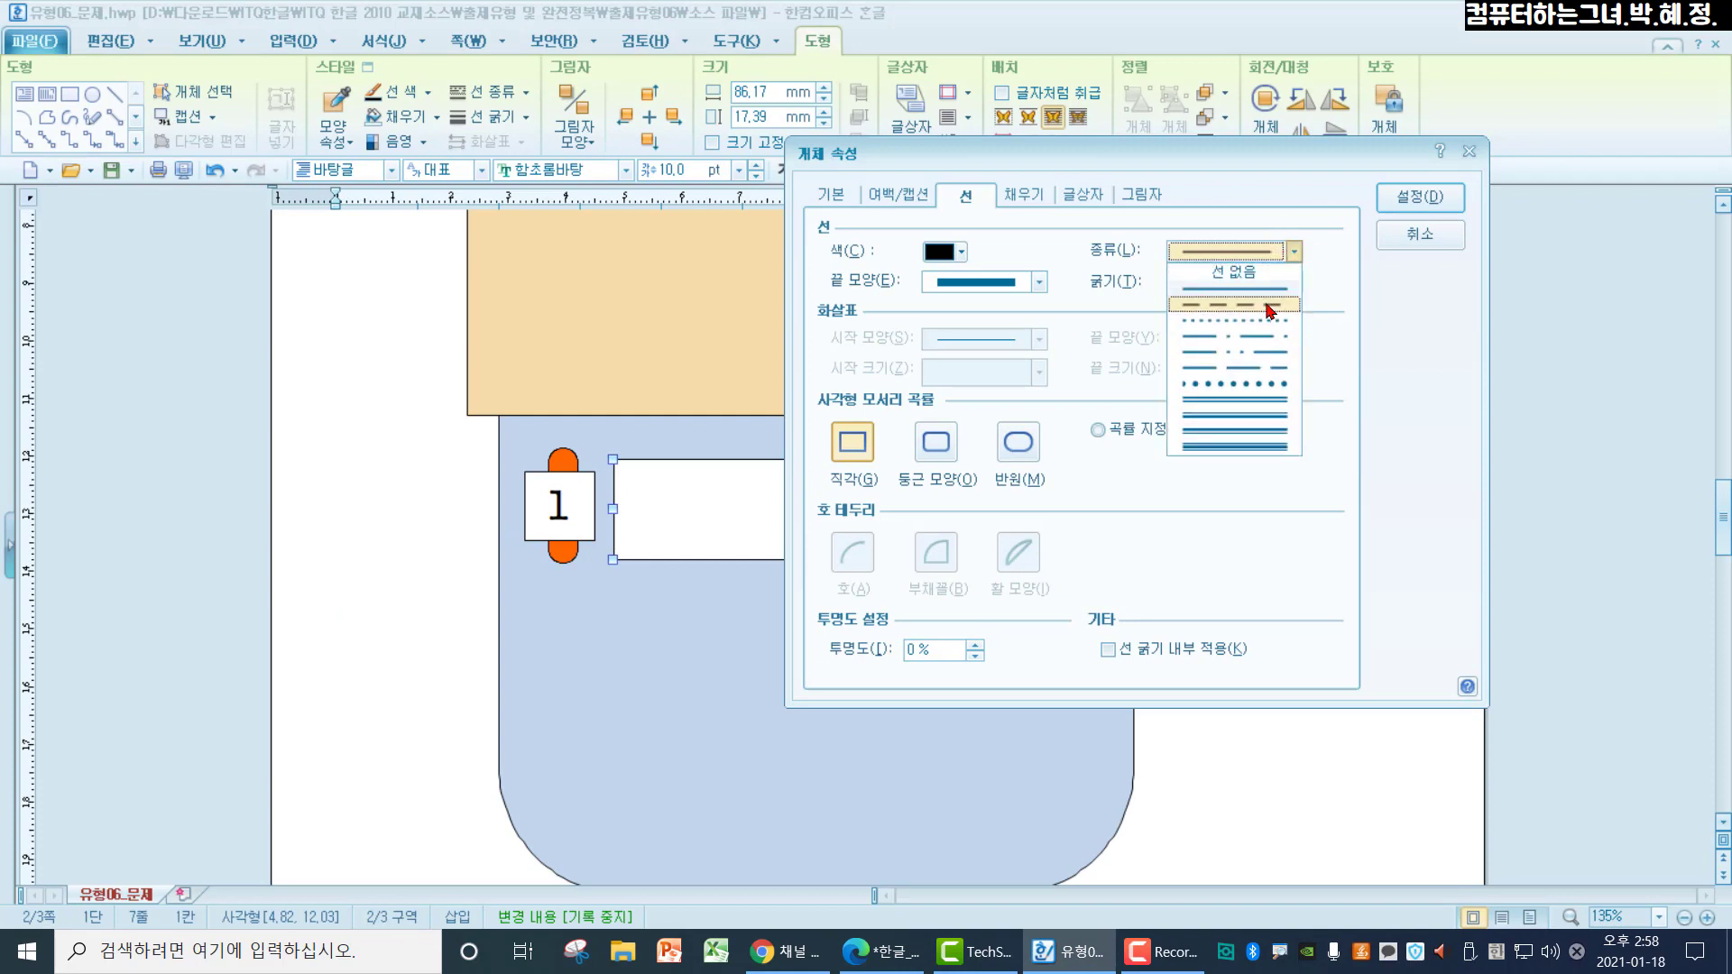
{"action": "left_click", "coordinate": [1270, 307]}
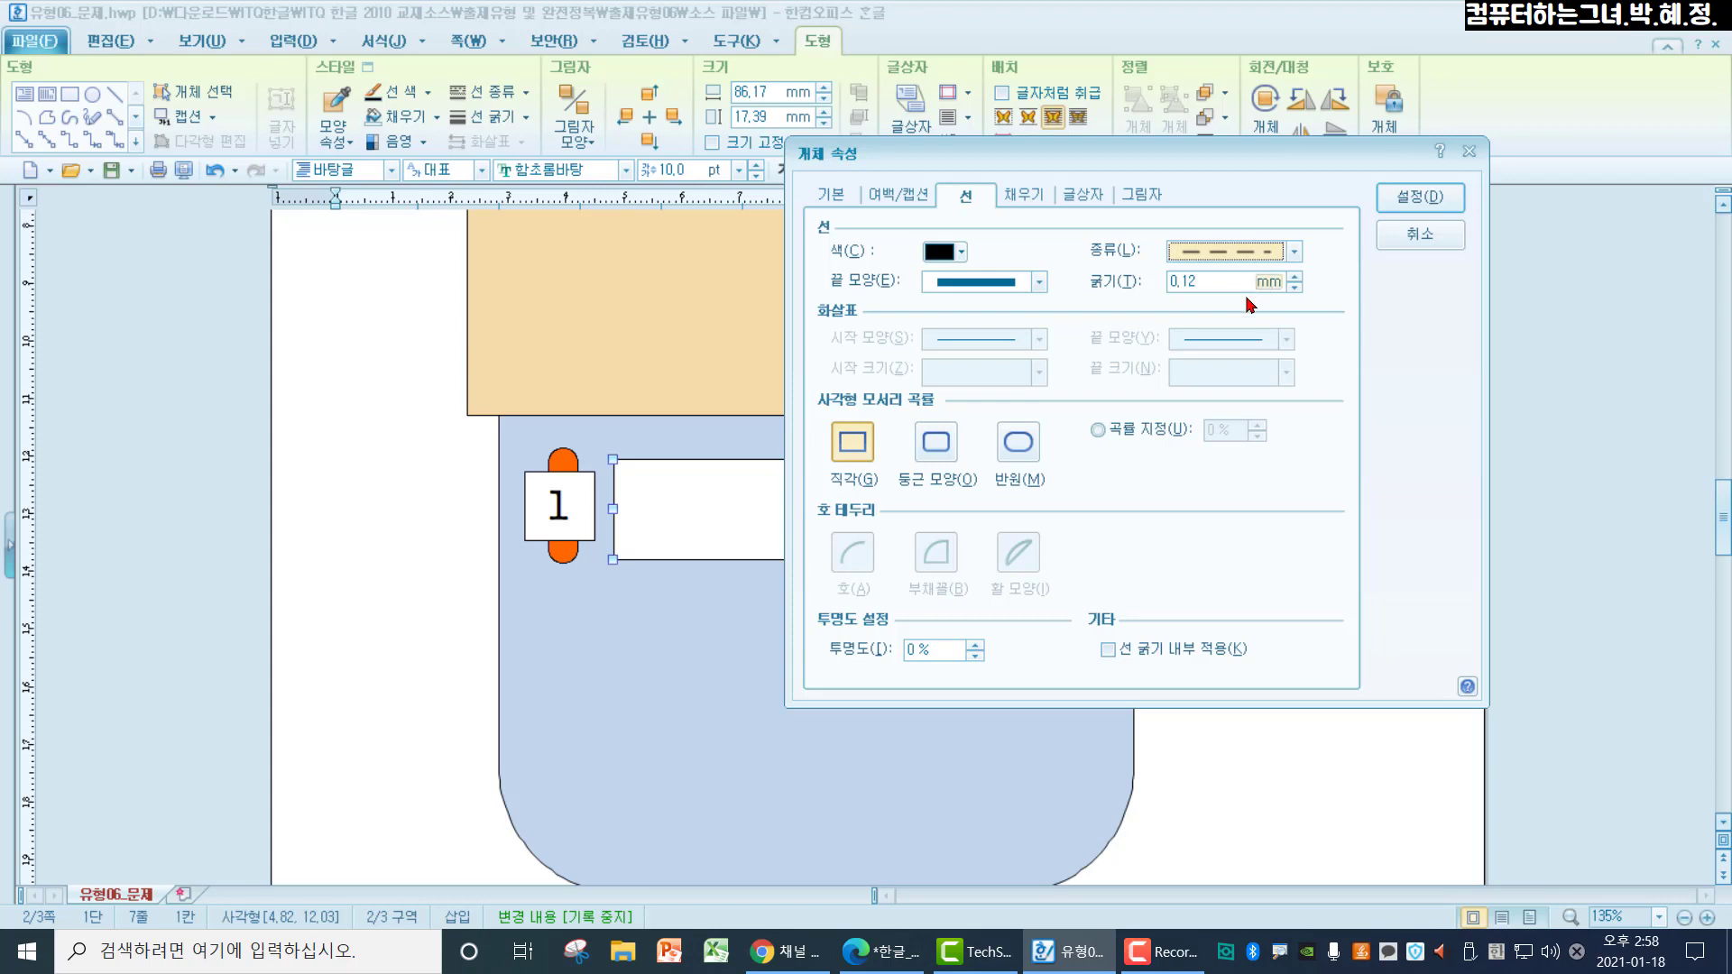
{"action": "left_click", "coordinate": [1419, 197]}
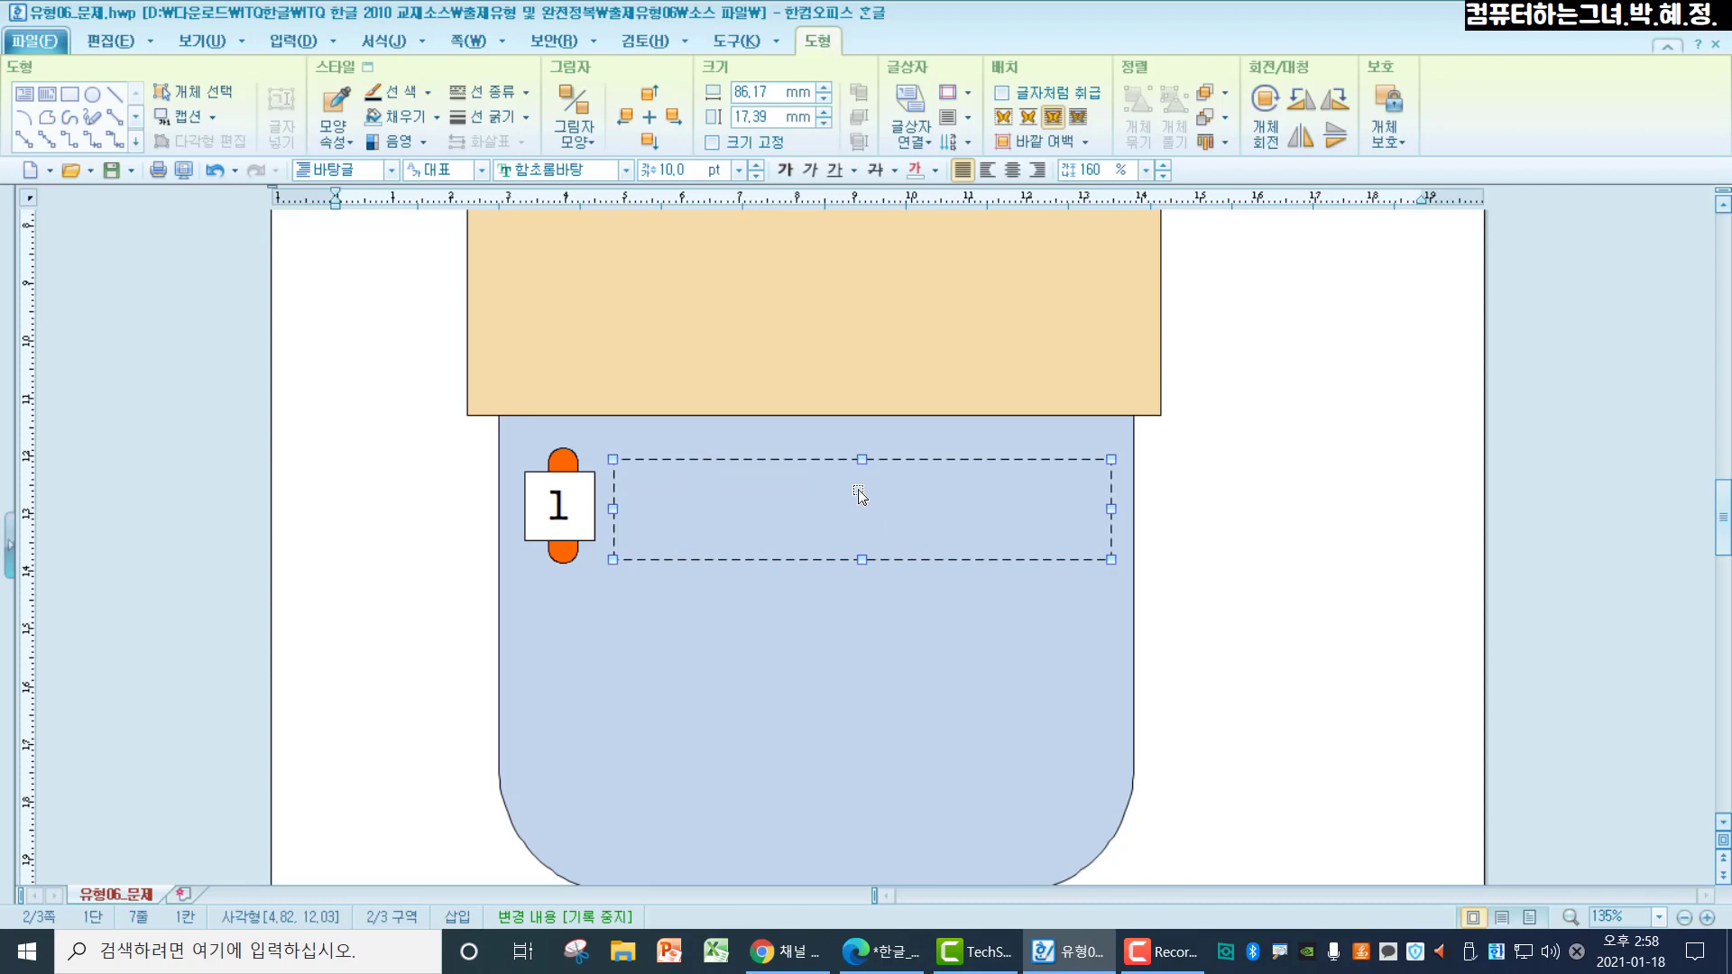
{"action": "left_click", "coordinate": [1181, 550]}
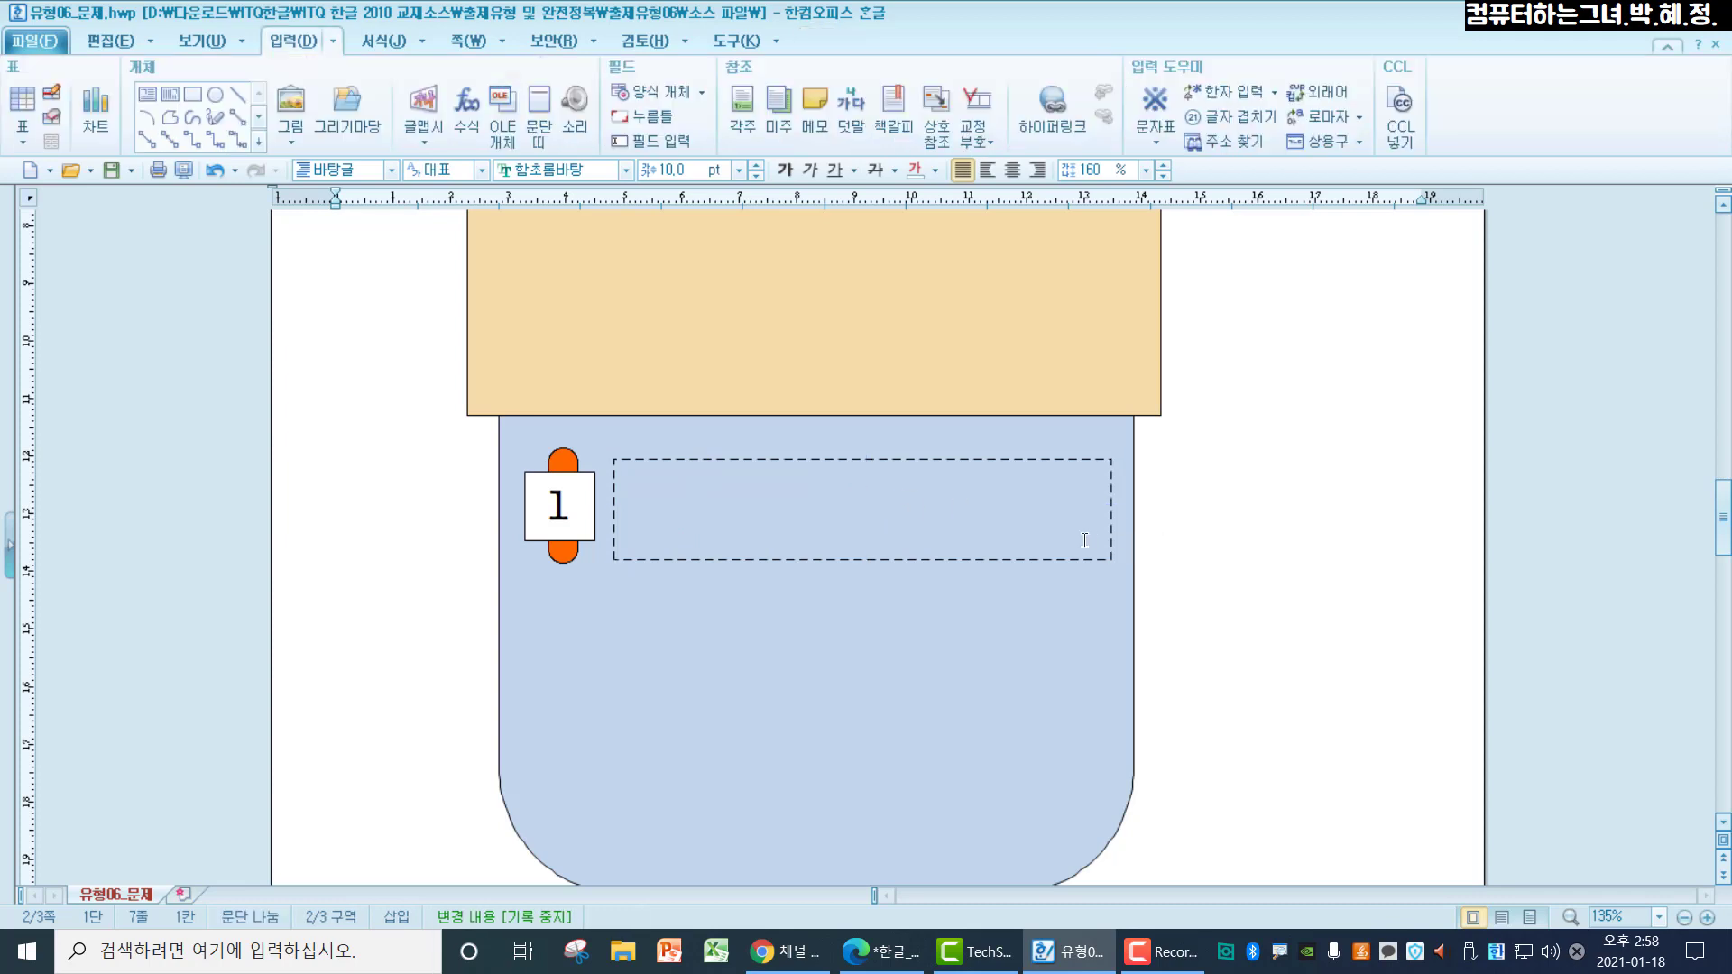
{"action": "left_click", "coordinate": [882, 509]}
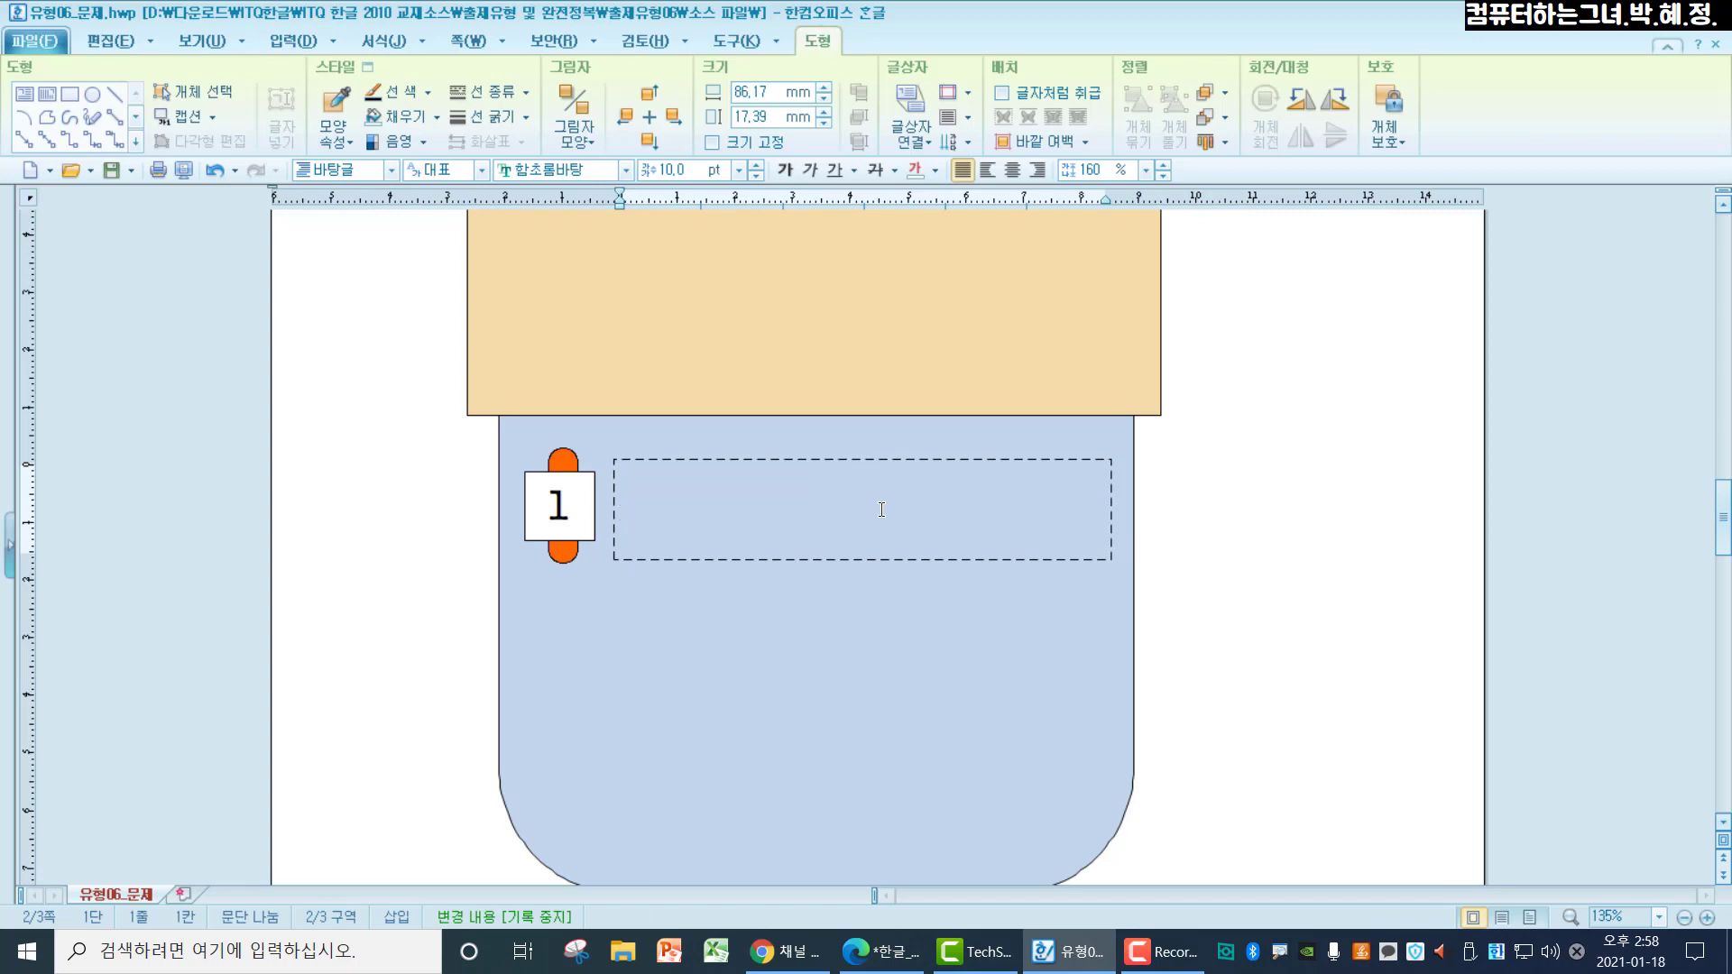
{"action": "left_click", "coordinate": [1345, 511]}
{"action": "scroll", "coordinate": [1299, 560], "scroll_direction": "up", "scroll_amount": 3}
{"action": "scroll", "coordinate": [839, 720], "scroll_direction": "down", "scroll_amount": 2}
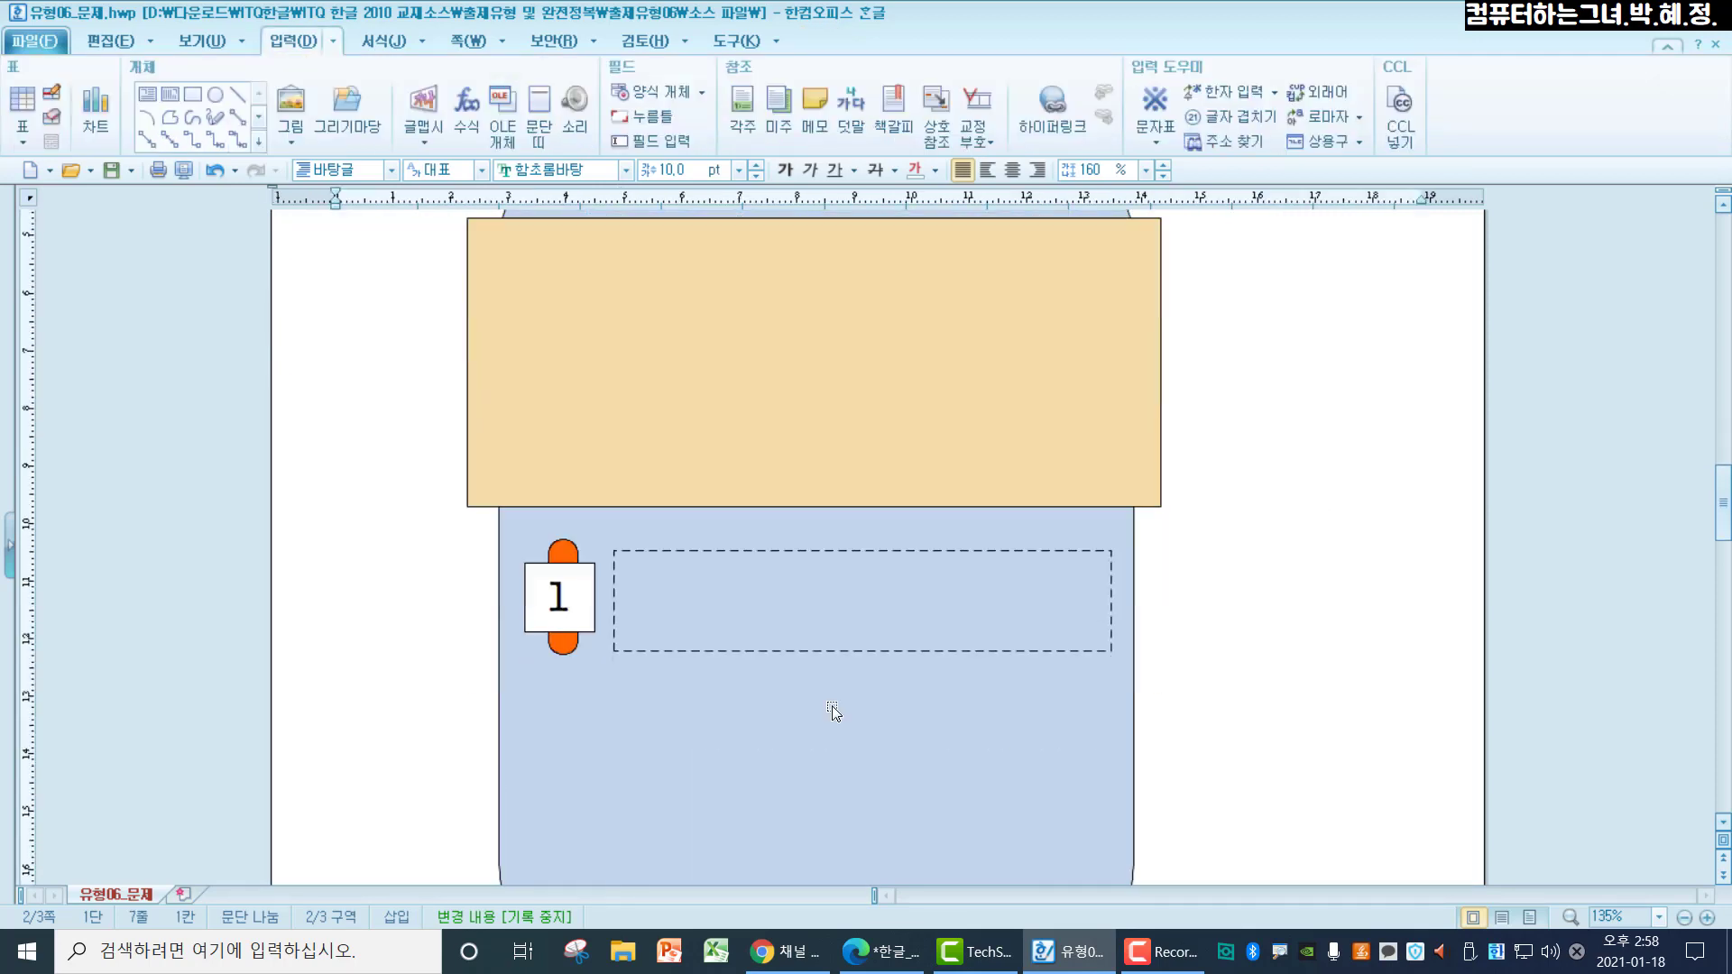
Set the dashed text box's text format to the 돋움 font, 18 pt, with centered alignment
{"action": "left_click", "coordinate": [755, 584]}
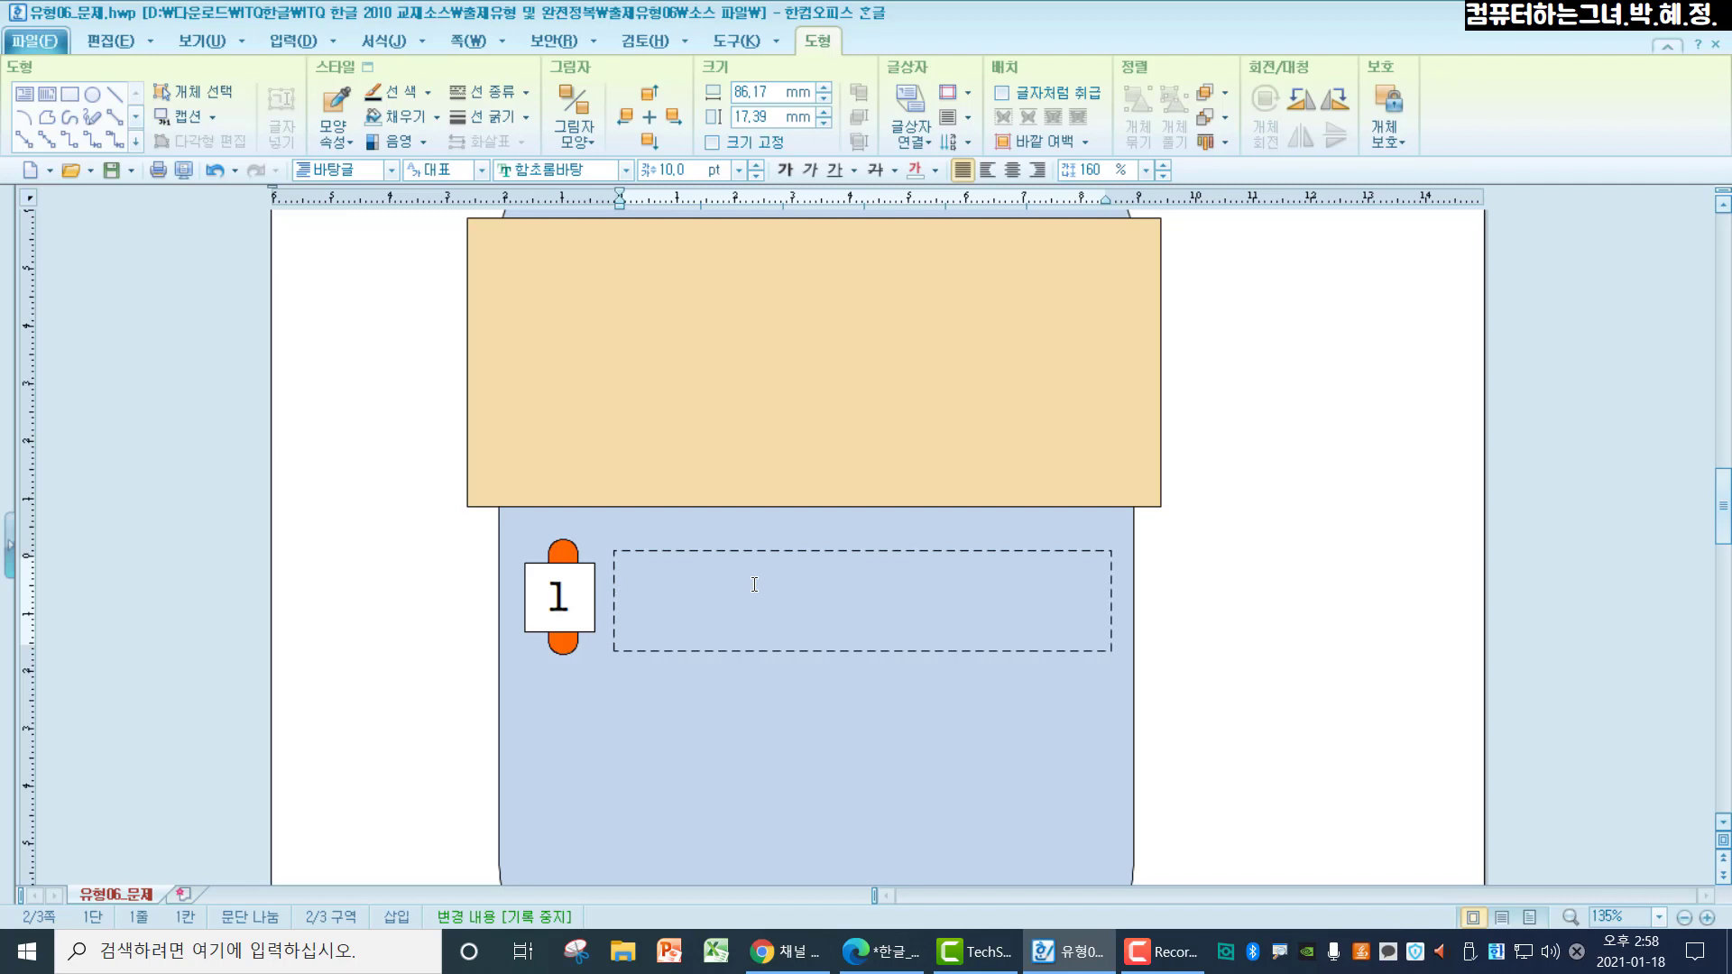
{"action": "left_click", "coordinate": [540, 167]}
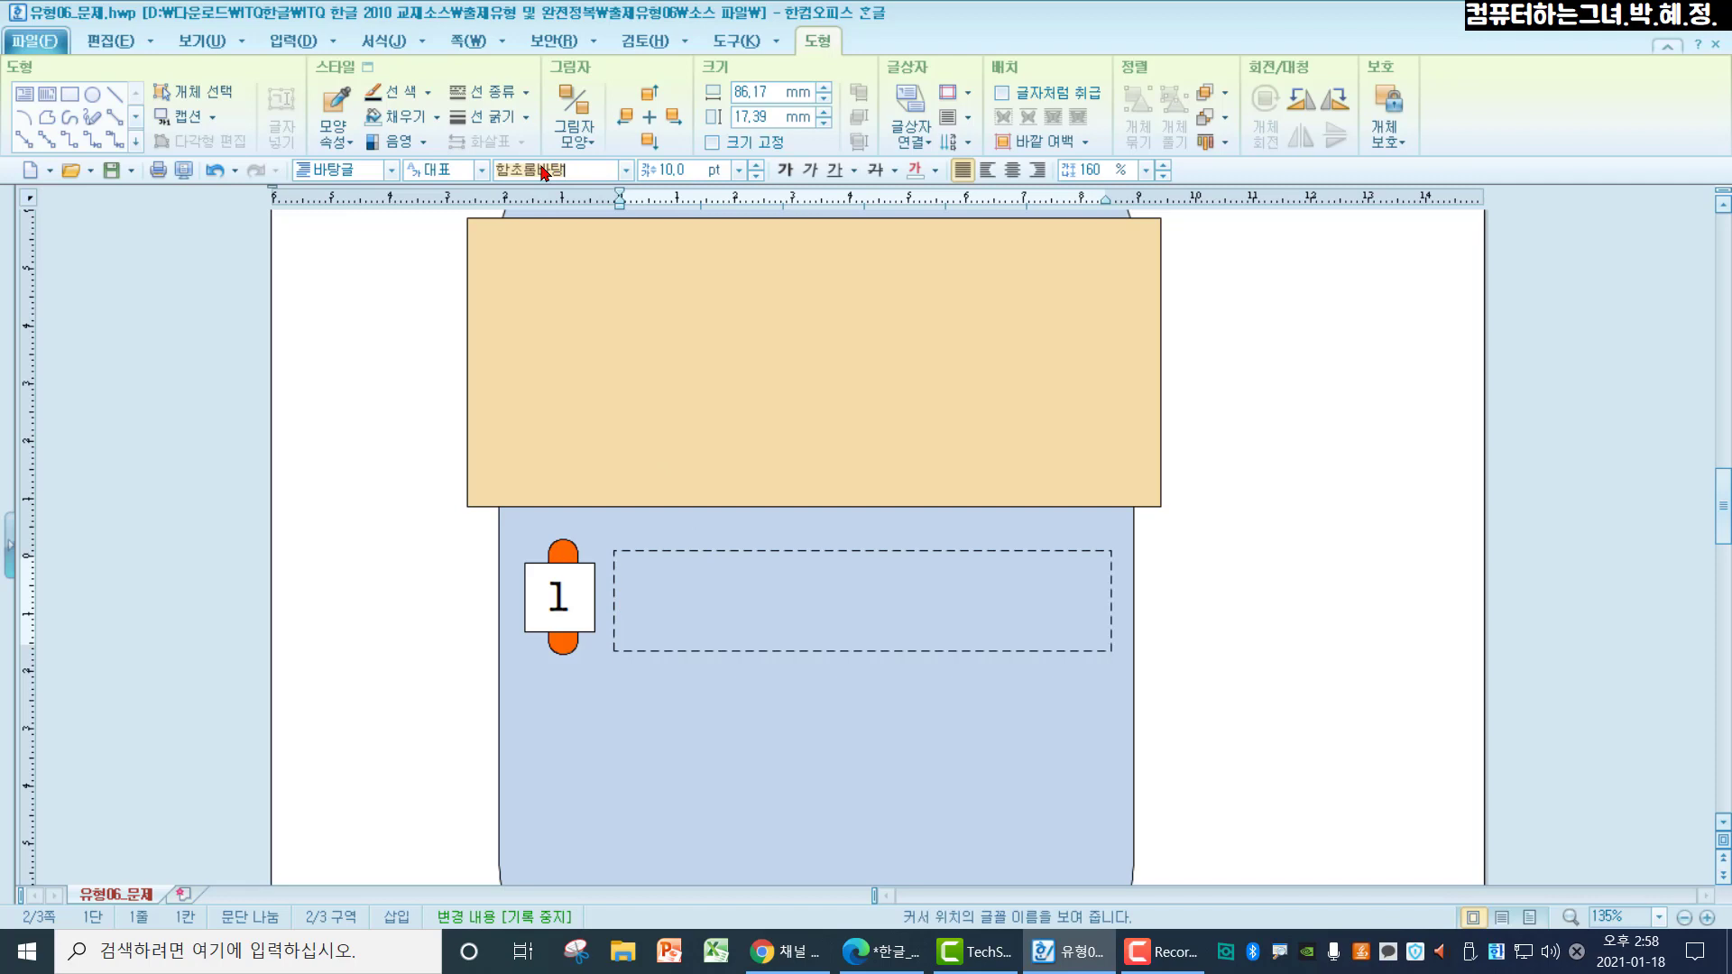
{"action": "type", "text": "ㄷ"}
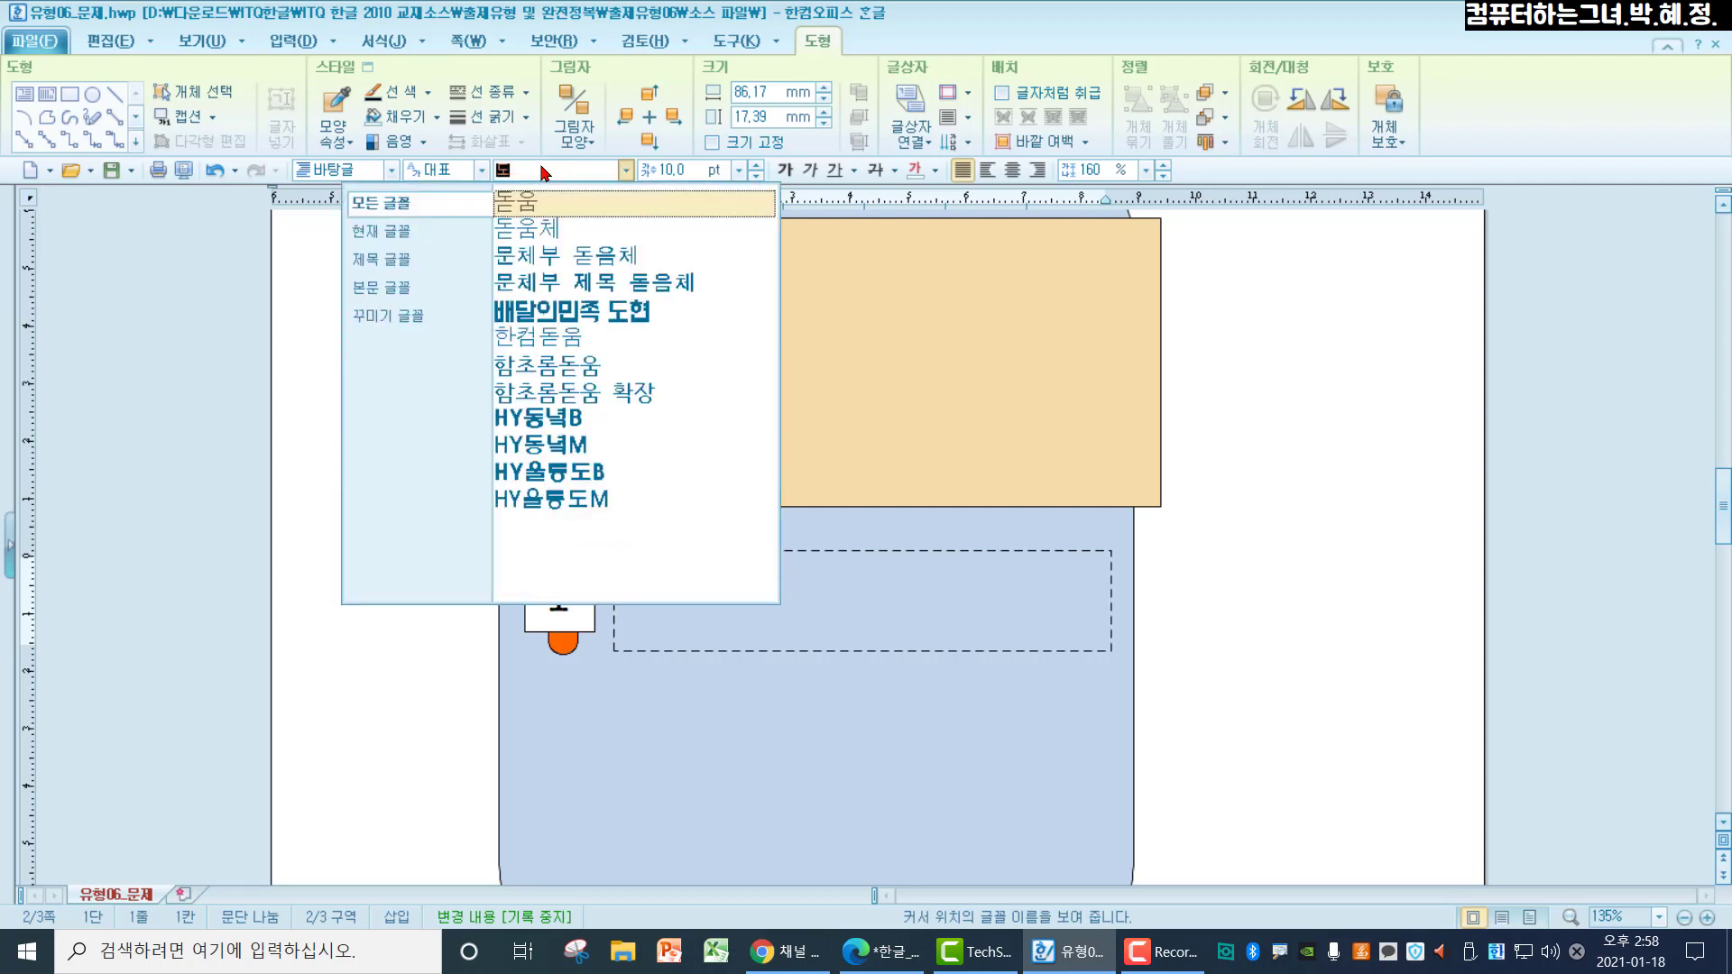
{"action": "left_click", "coordinate": [551, 203]}
{"action": "left_click", "coordinate": [686, 169]}
{"action": "type", "text": "18"}
{"action": "key", "text": "Return"}
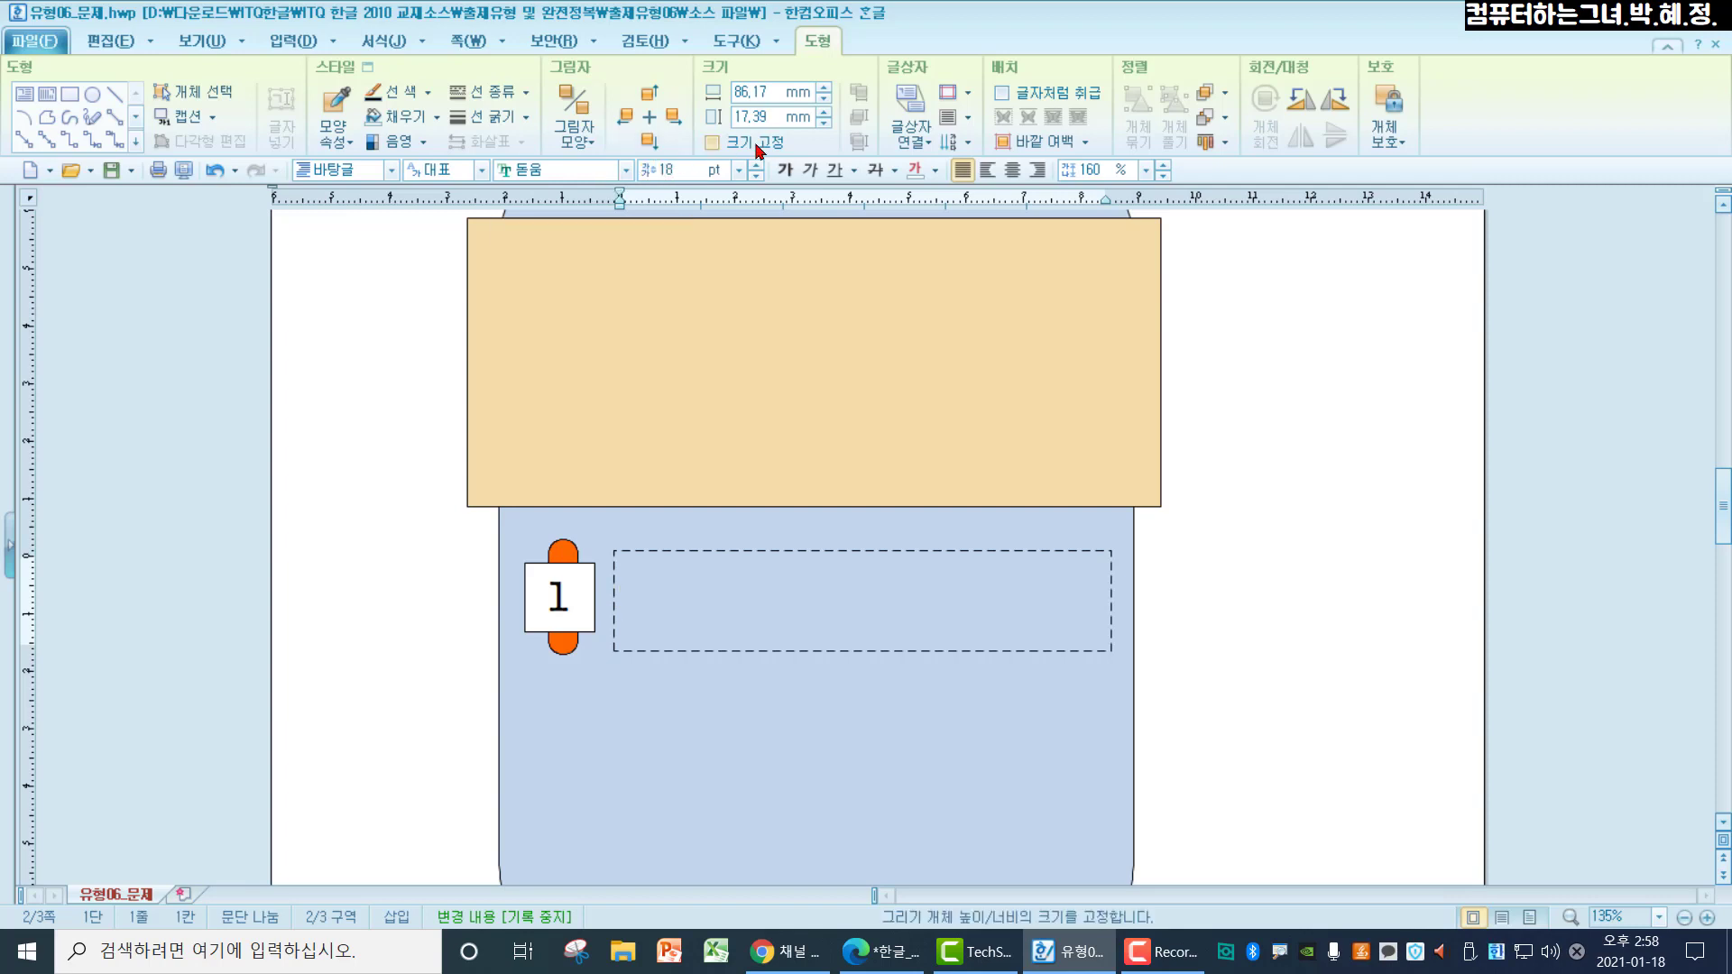
{"action": "left_click", "coordinate": [1012, 170]}
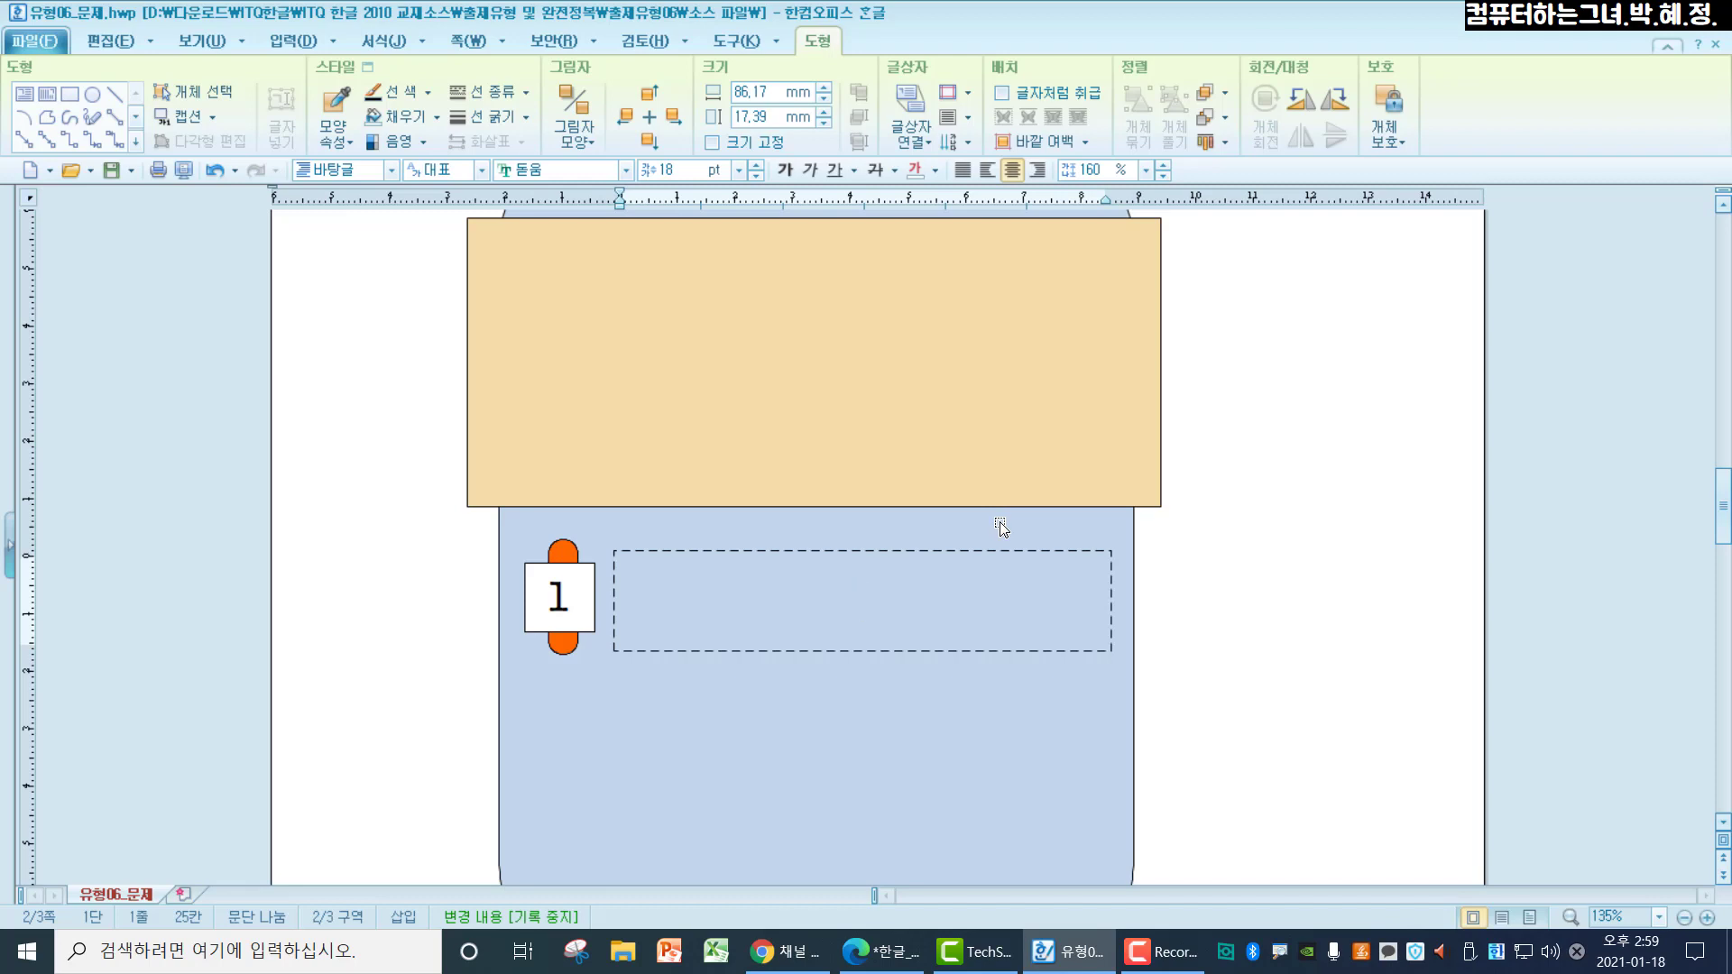
Enter "최신 백신프로그램 설치" in the dashed text box and leave text editing
{"action": "type", "text": "최신 "}
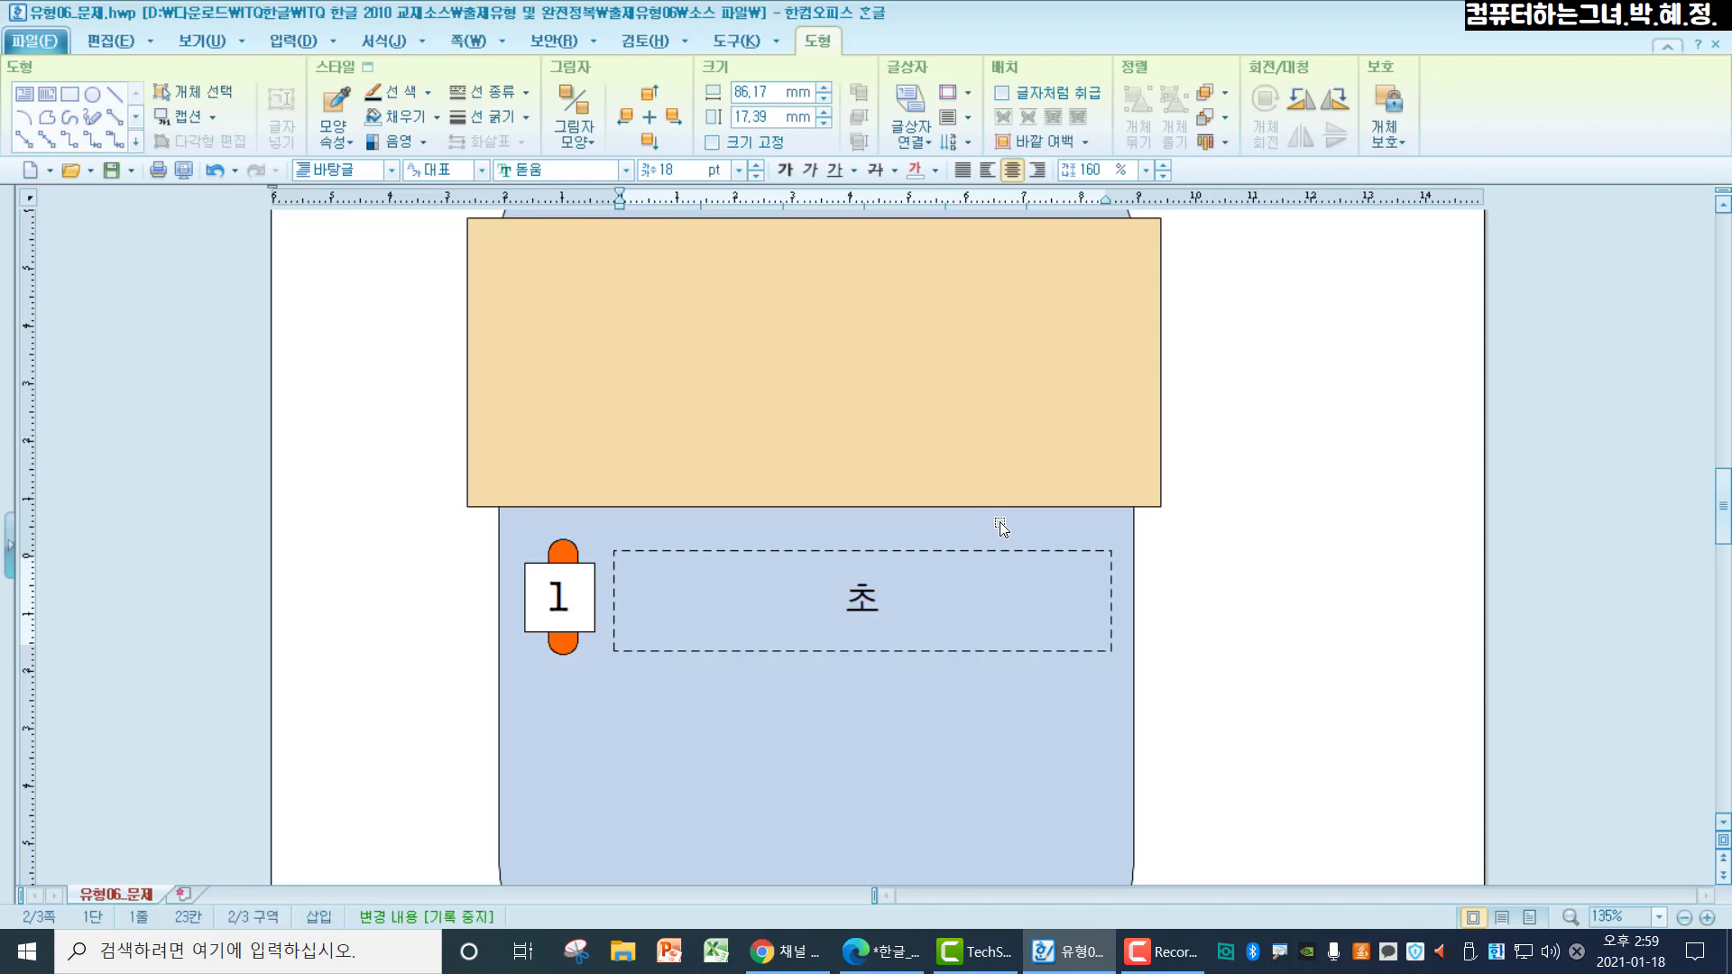
{"action": "type", "text": "백신프로그램"}
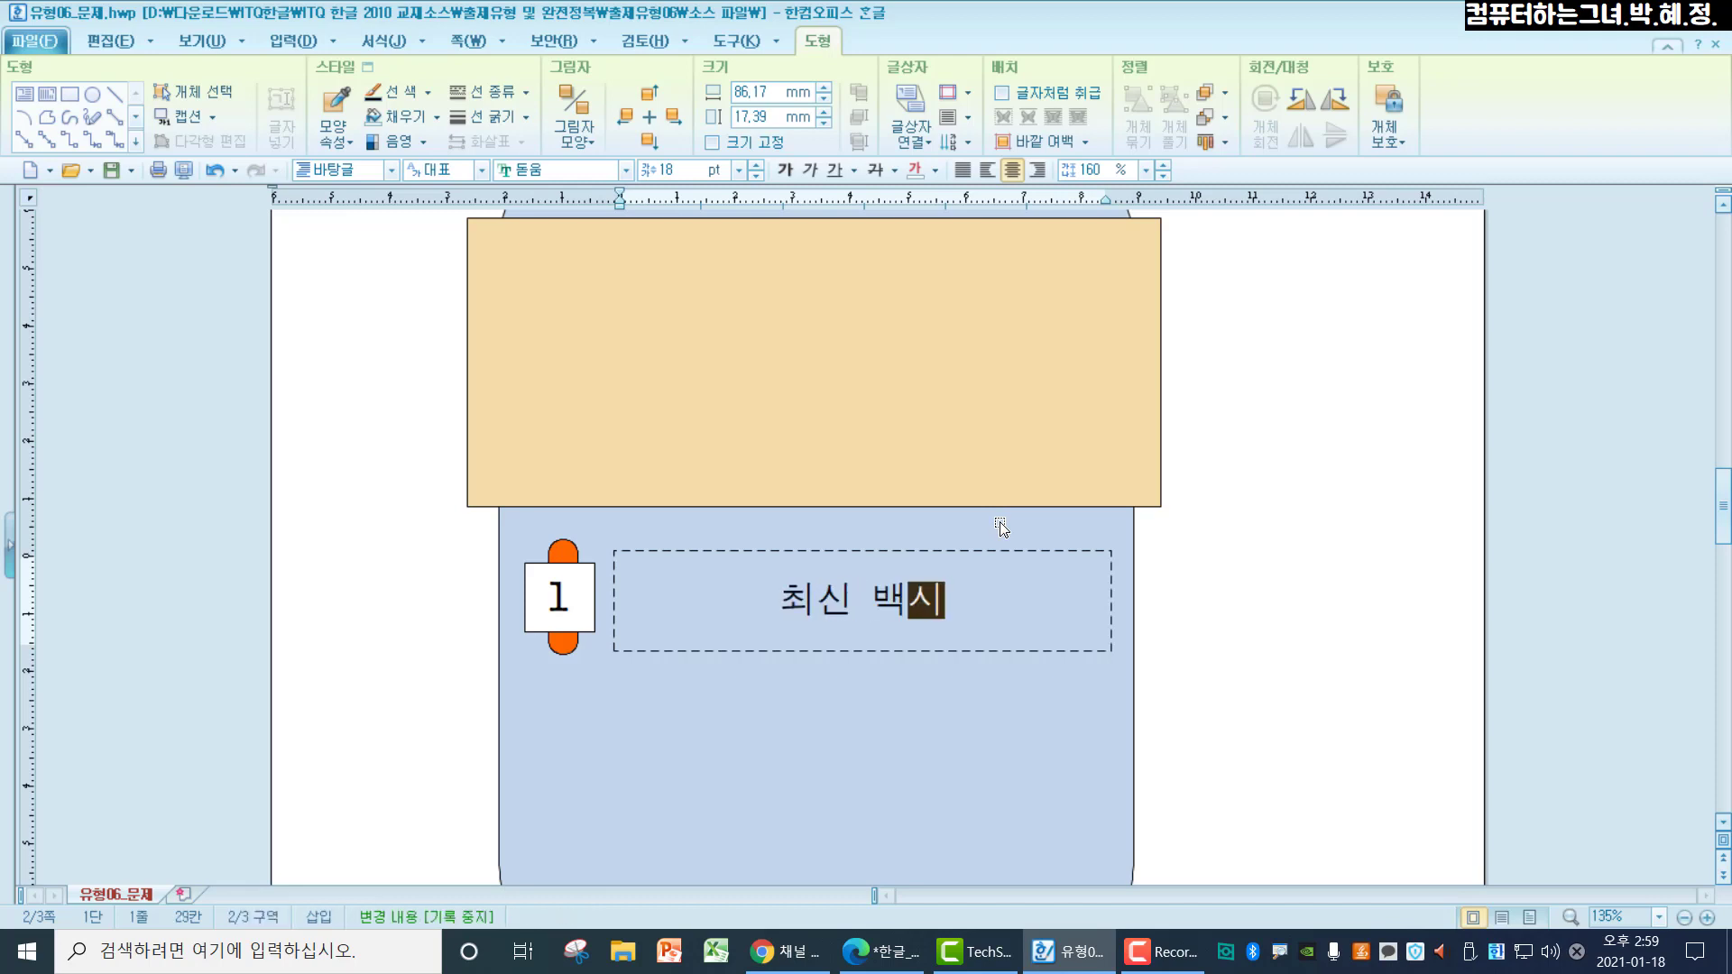
{"action": "type", "text": " 설치"}
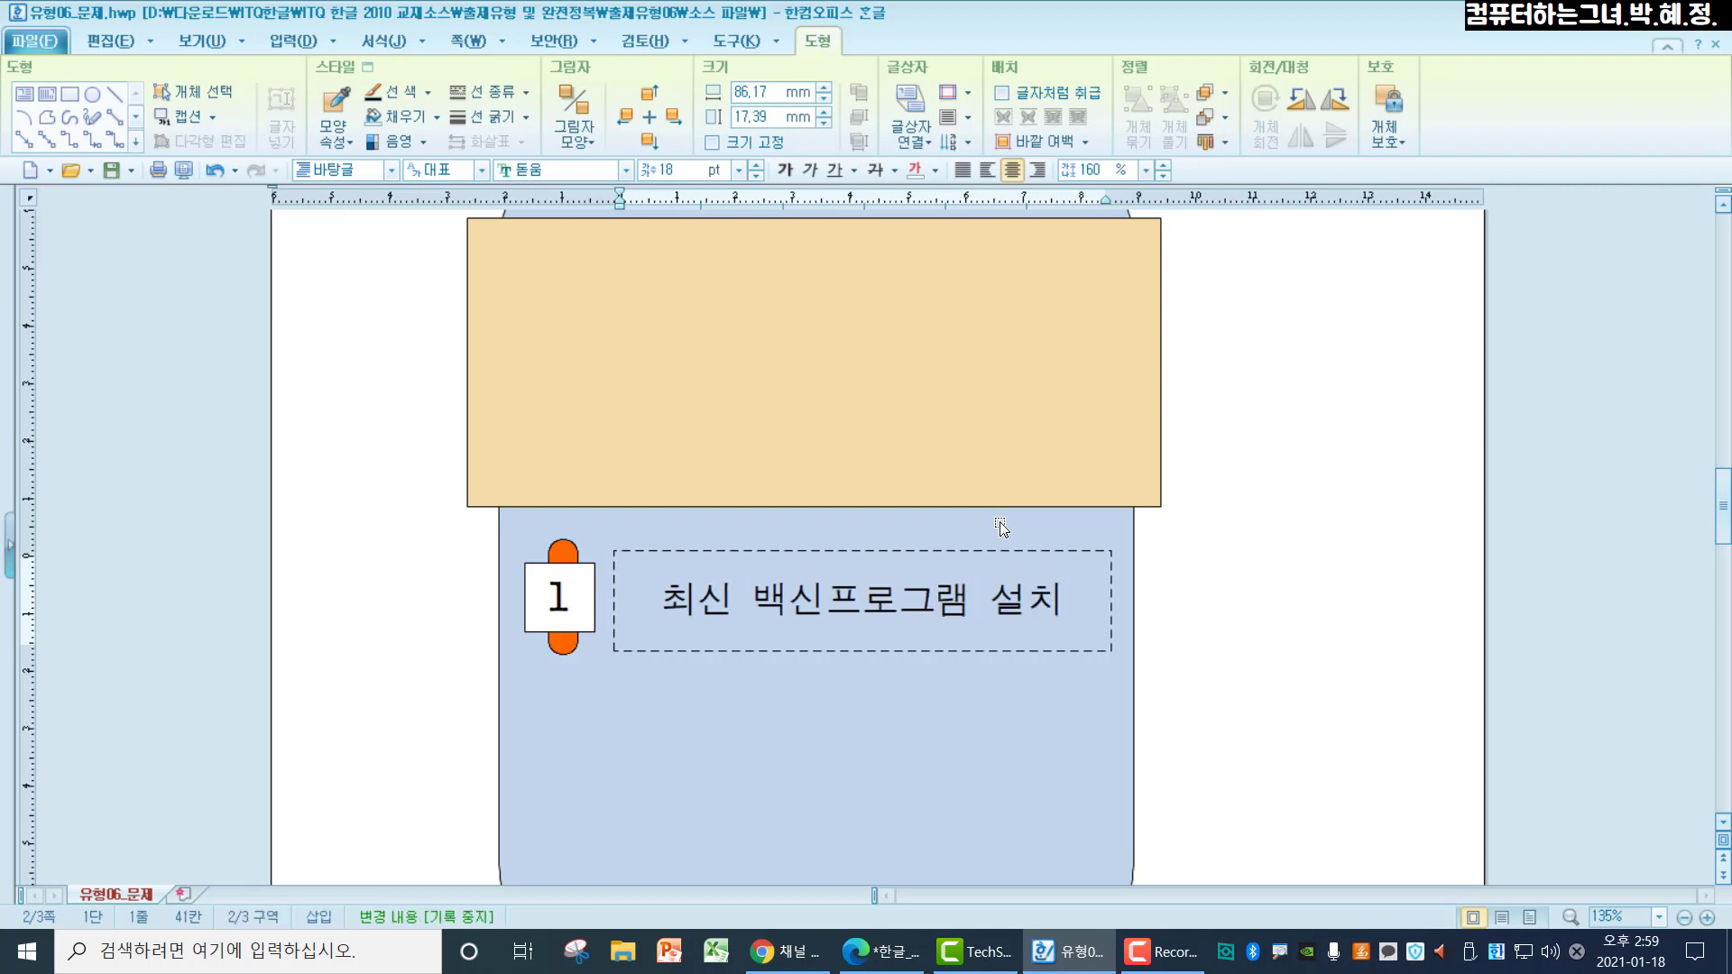
{"action": "key", "text": "shift+Escape"}
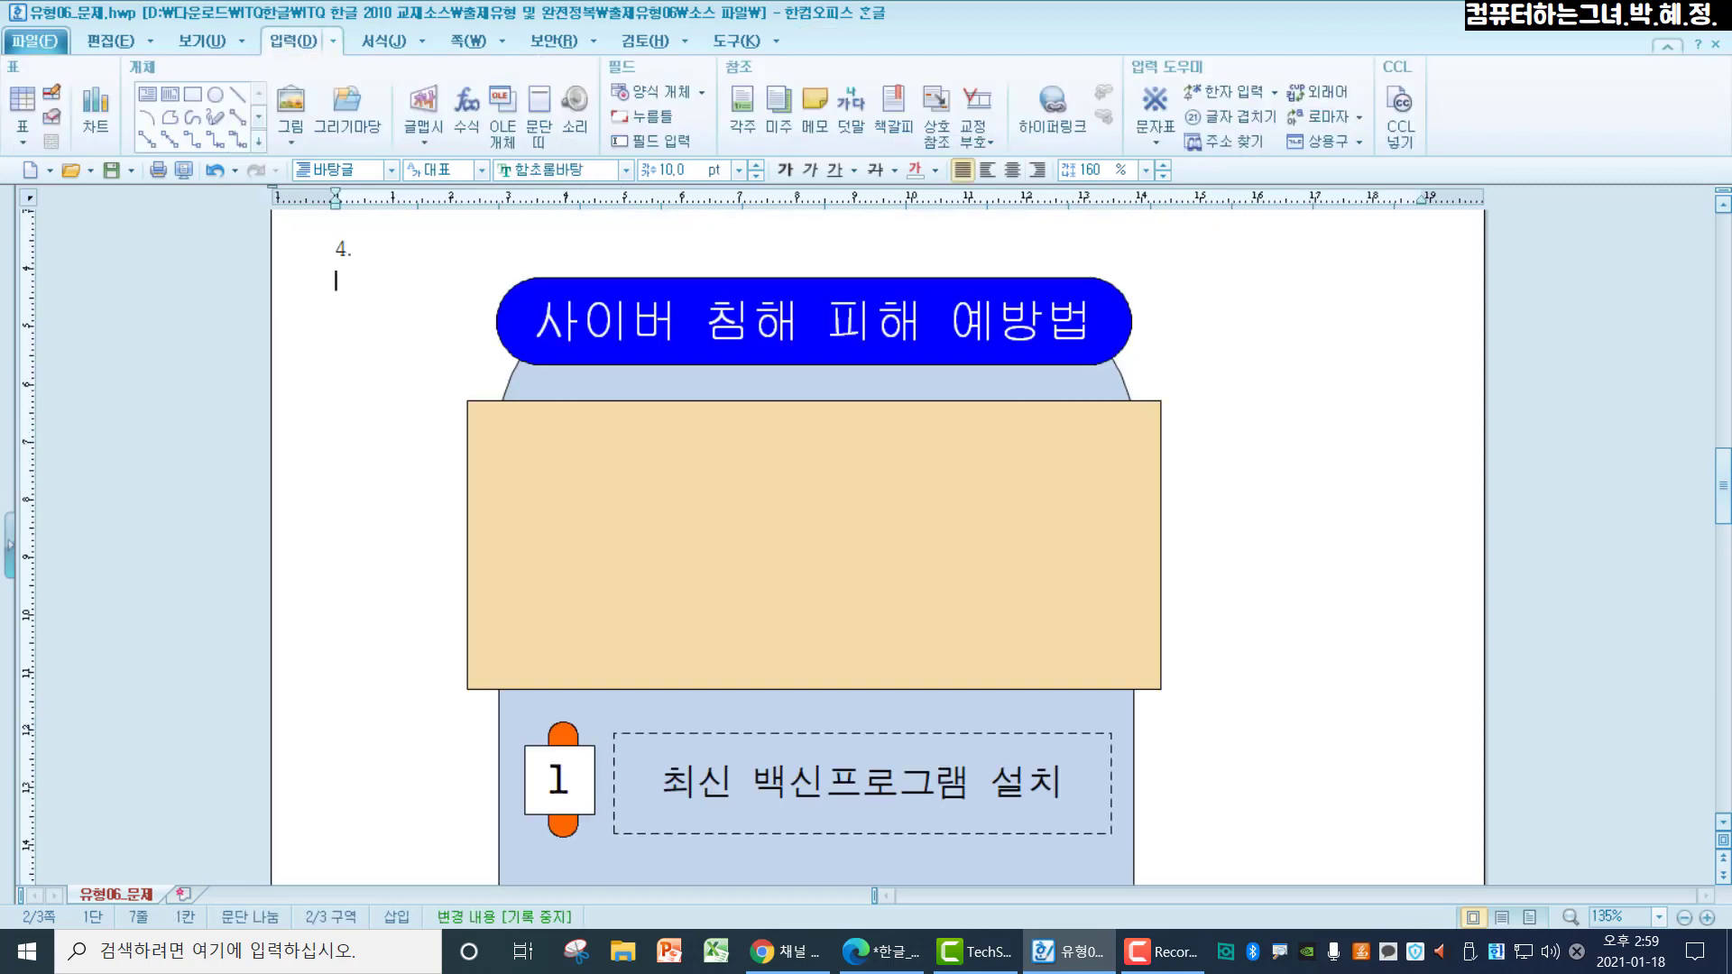
Duplicate the orange bar, numbered square and dashed text box together twice straight down, making three rows, and deselect them
{"action": "scroll", "coordinate": [1334, 605], "scroll_direction": "down", "scroll_amount": 5}
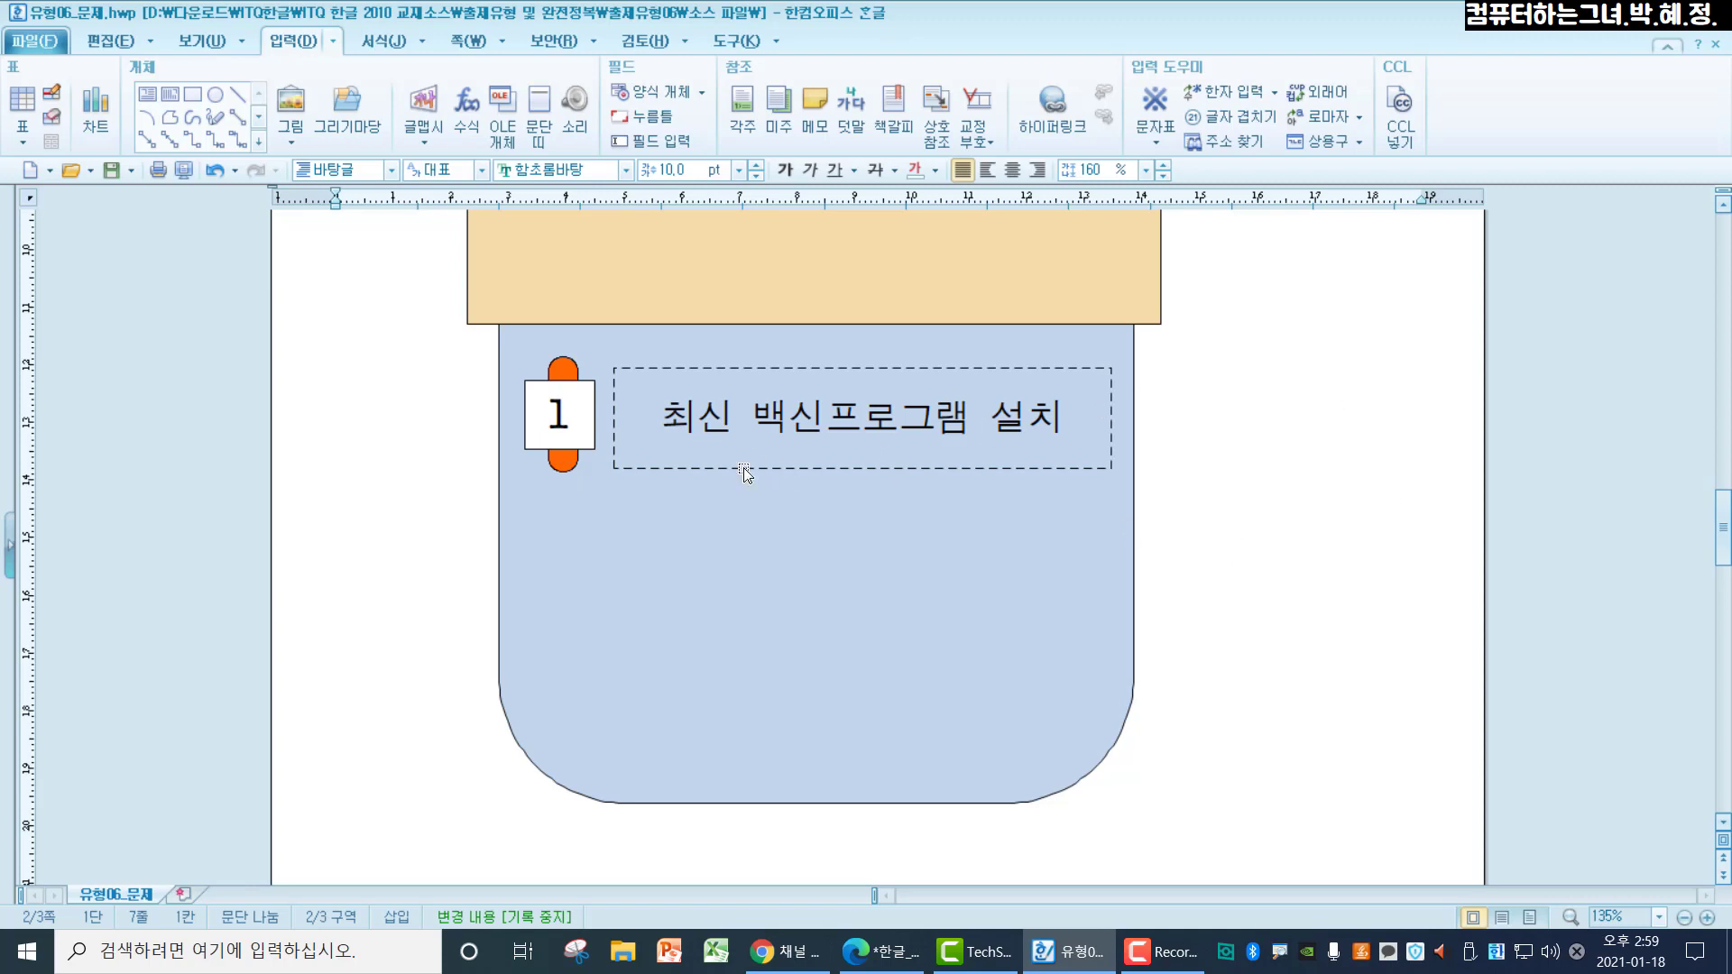
{"action": "left_click", "coordinate": [780, 373]}
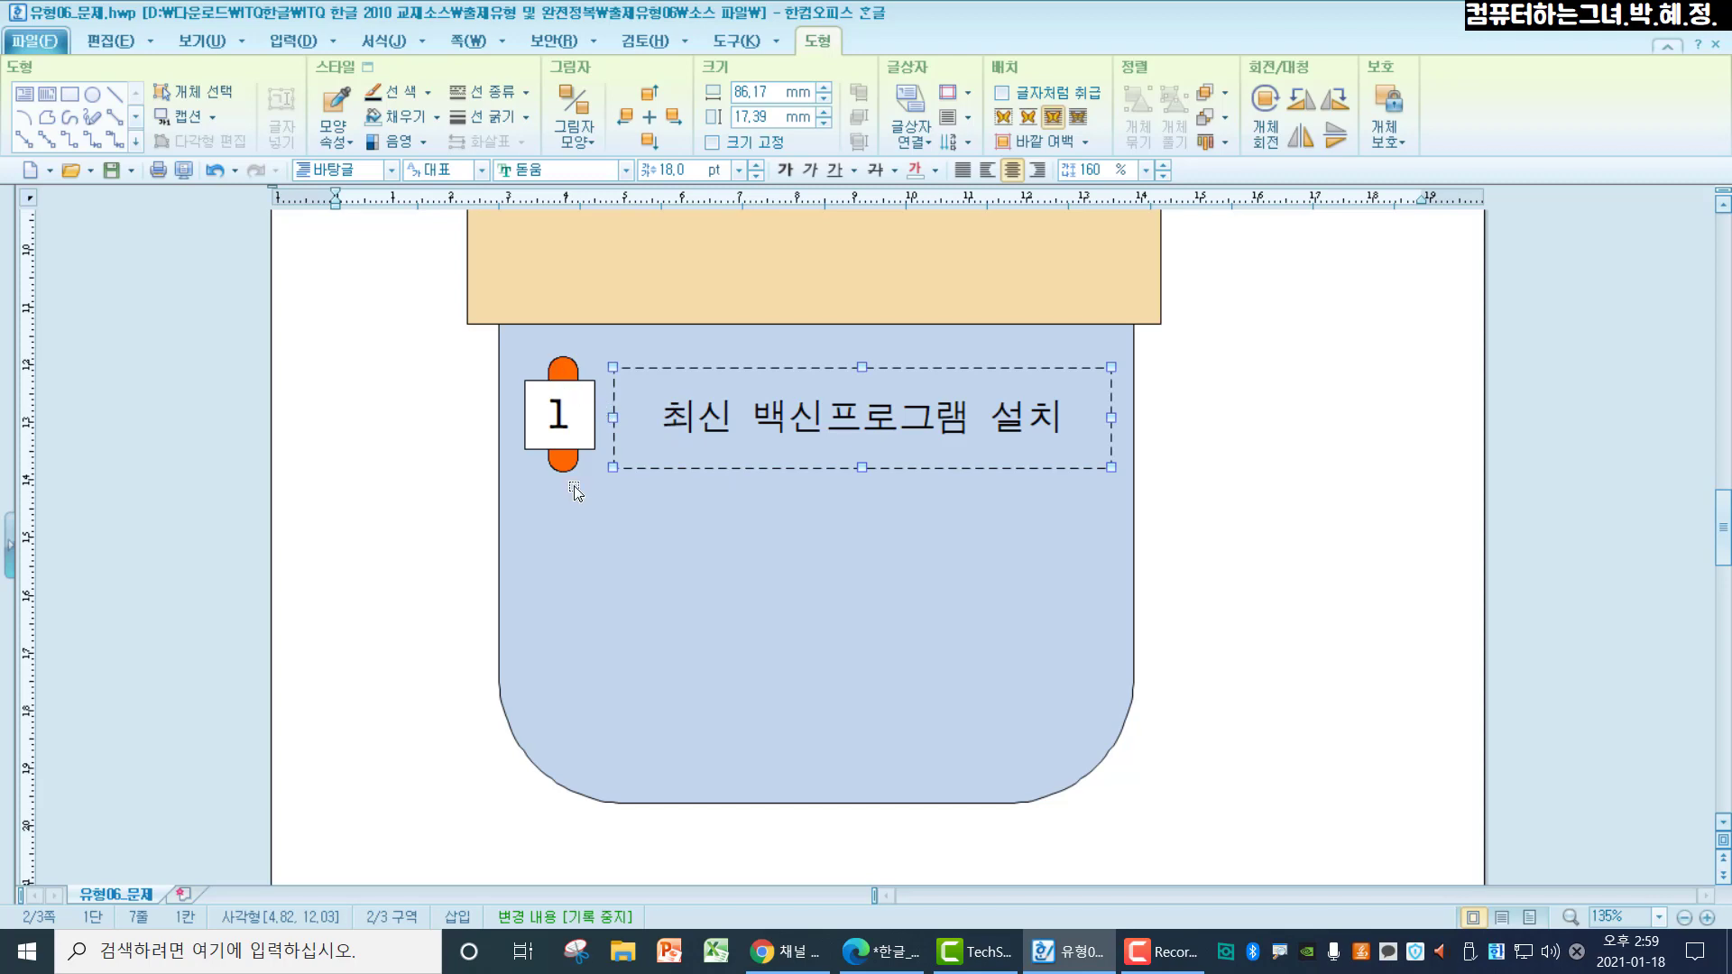
{"action": "left_click", "coordinate": [566, 370], "text": "shift"}
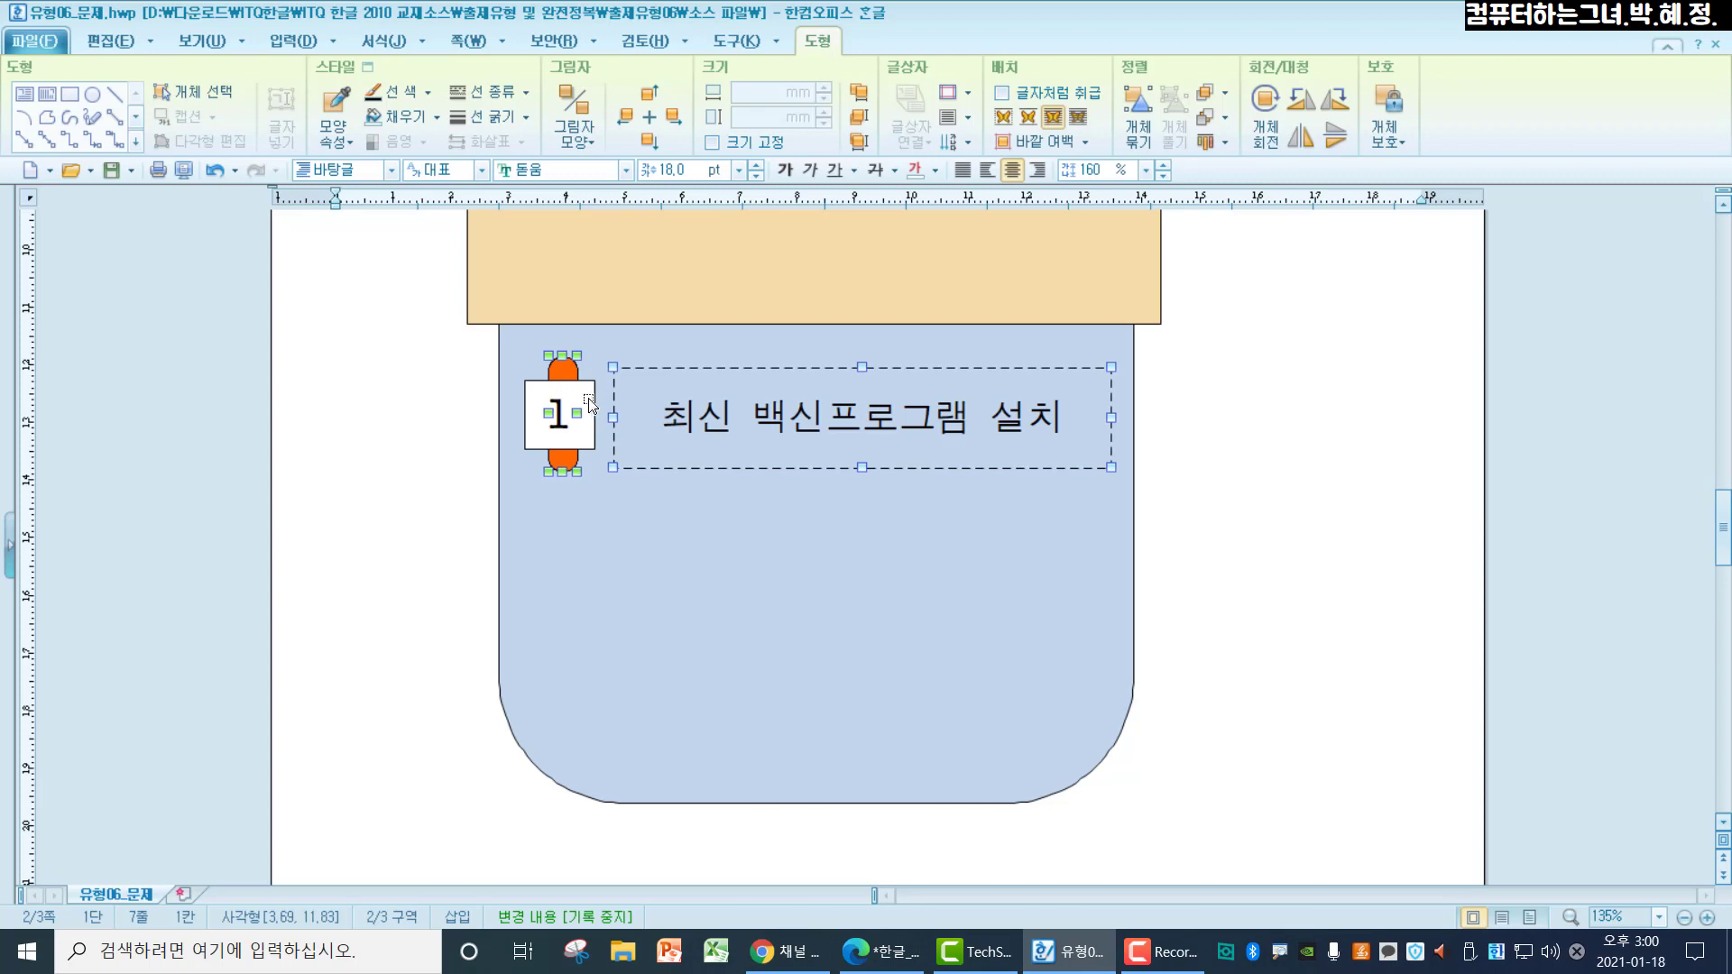
{"action": "left_click", "coordinate": [581, 404], "text": "shift"}
{"action": "left_click_drag", "start_coordinate": [646, 411], "coordinate": [673, 709]}
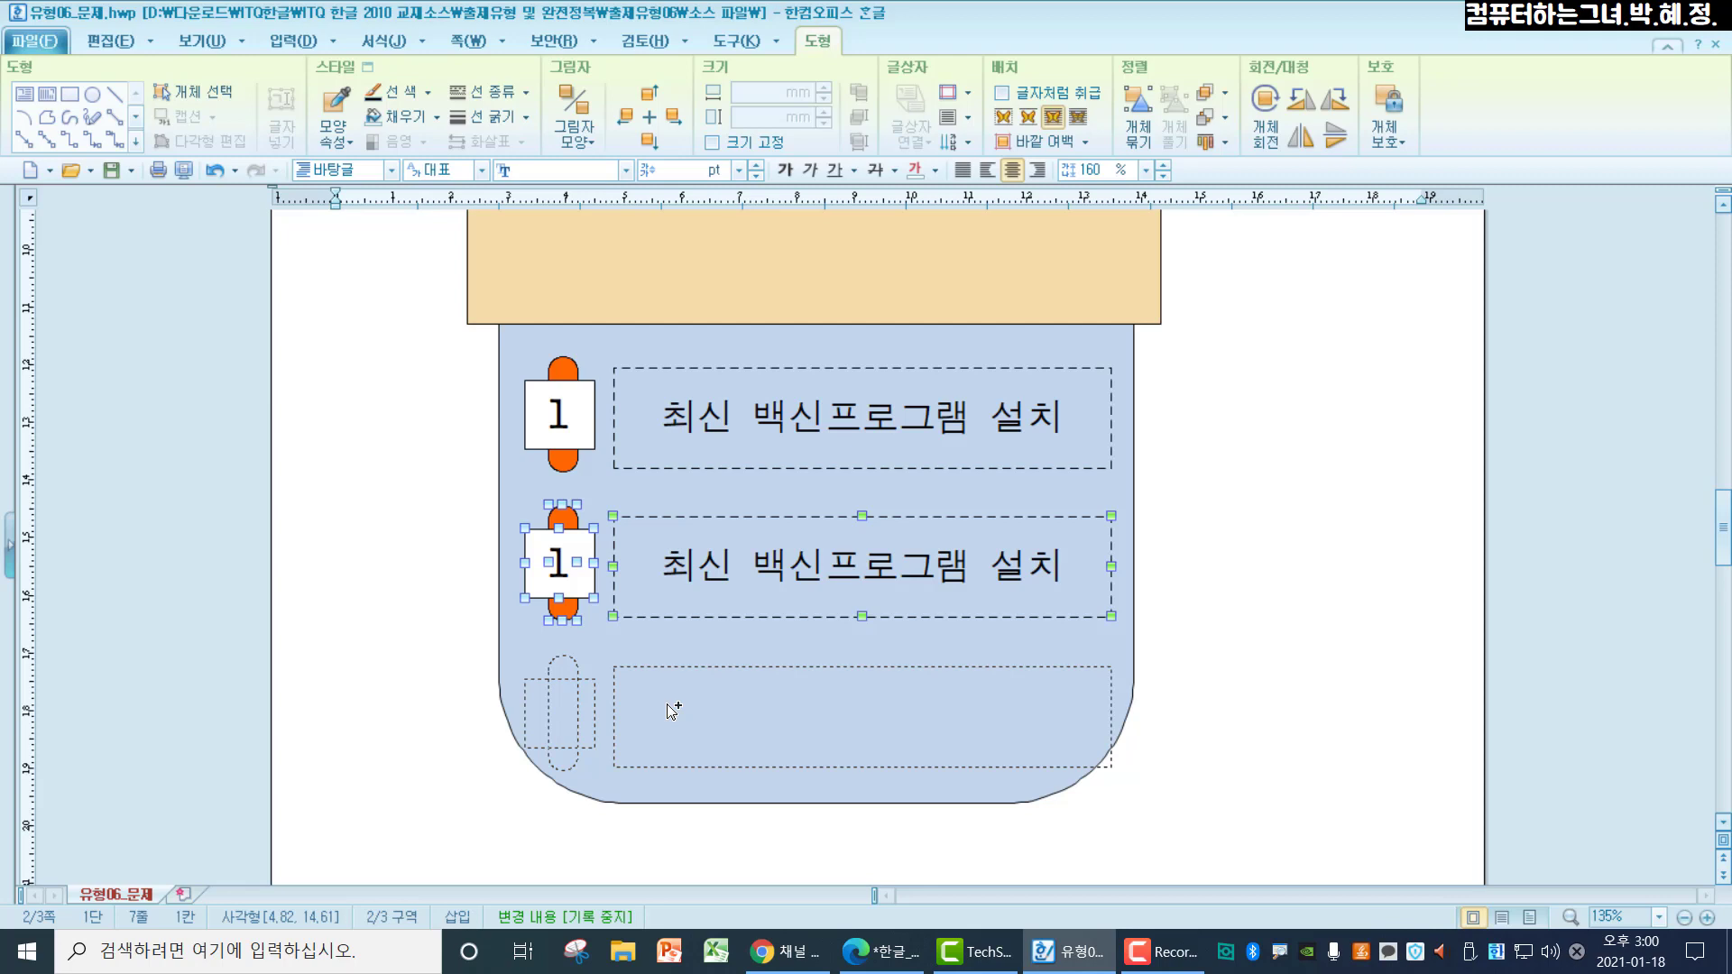
{"action": "left_click_drag", "start_coordinate": [667, 704], "coordinate": [681, 705]}
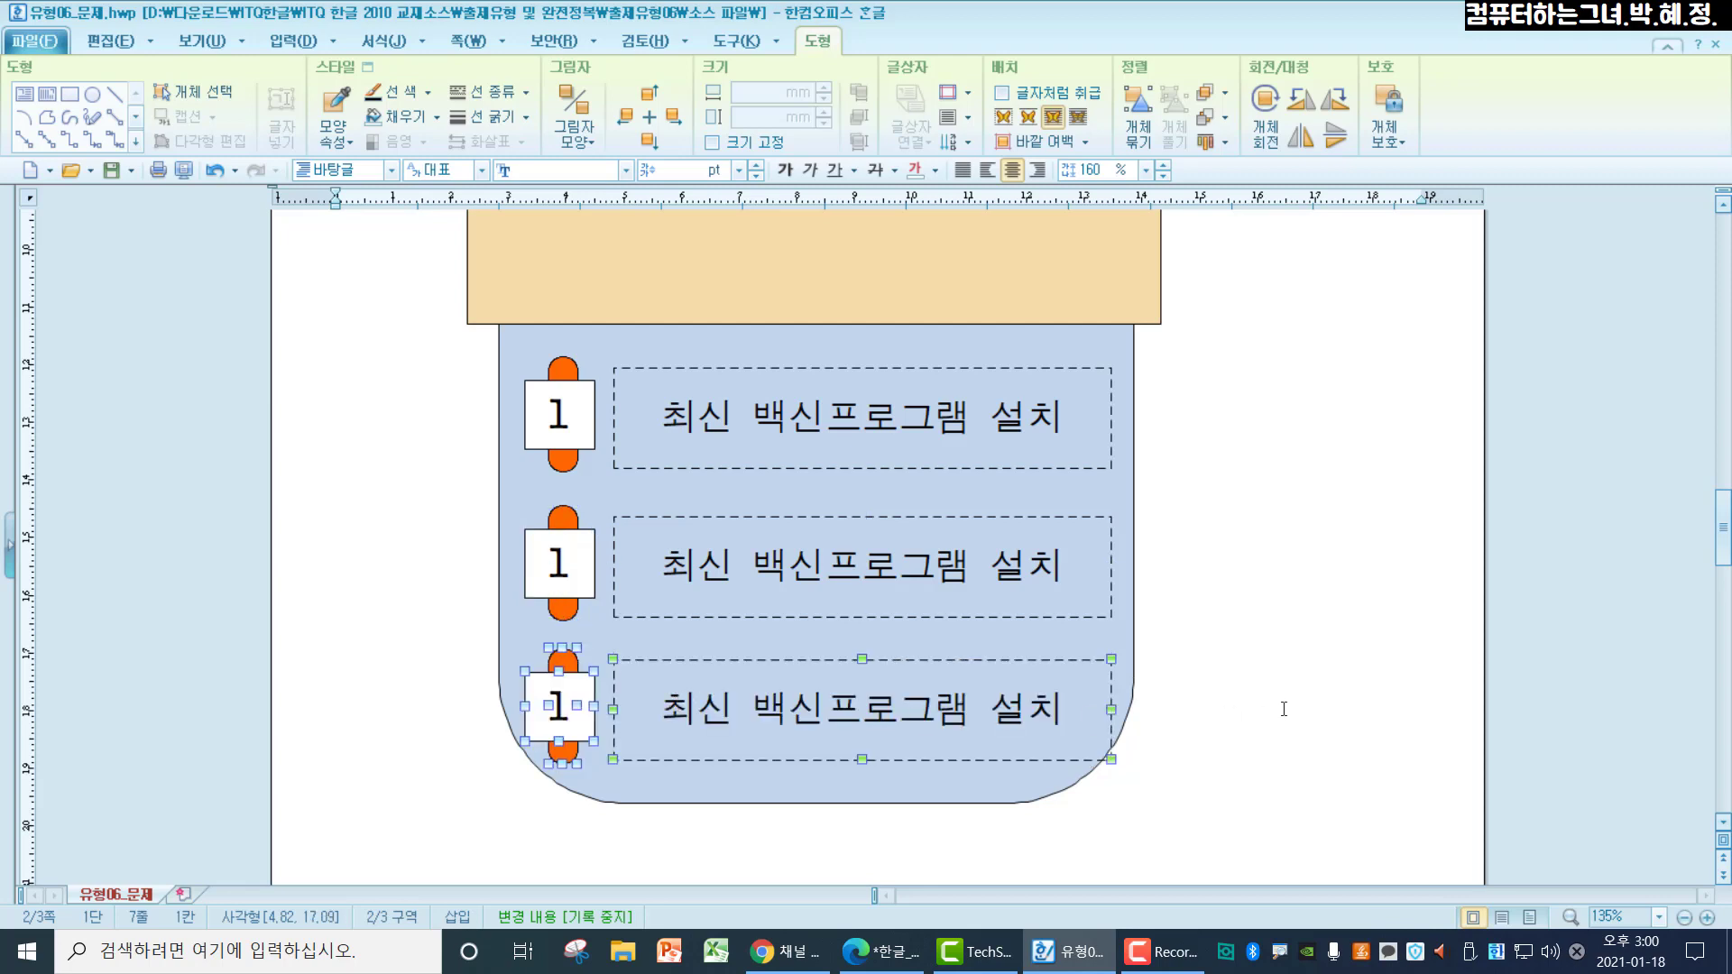
{"action": "left_click", "coordinate": [1291, 634]}
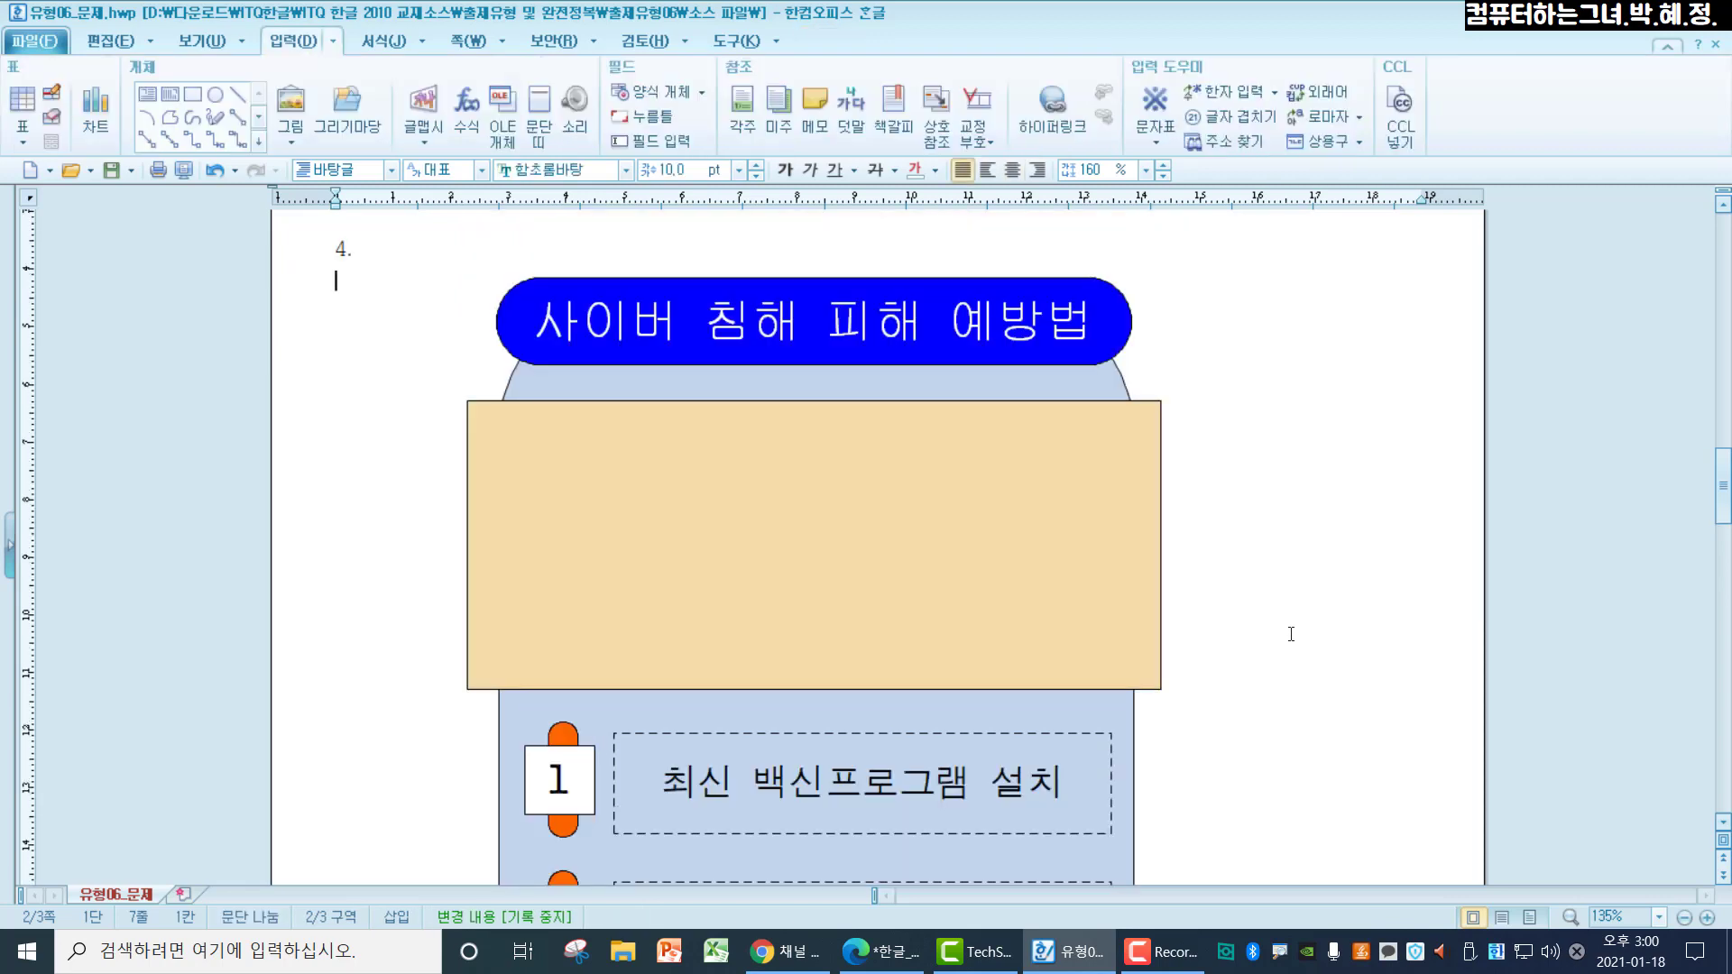
Nudge the middle row's text box, orange bar and numbered square together slightly upward, closer to the first row
{"action": "scroll", "coordinate": [1291, 634], "scroll_direction": "down", "scroll_amount": 5}
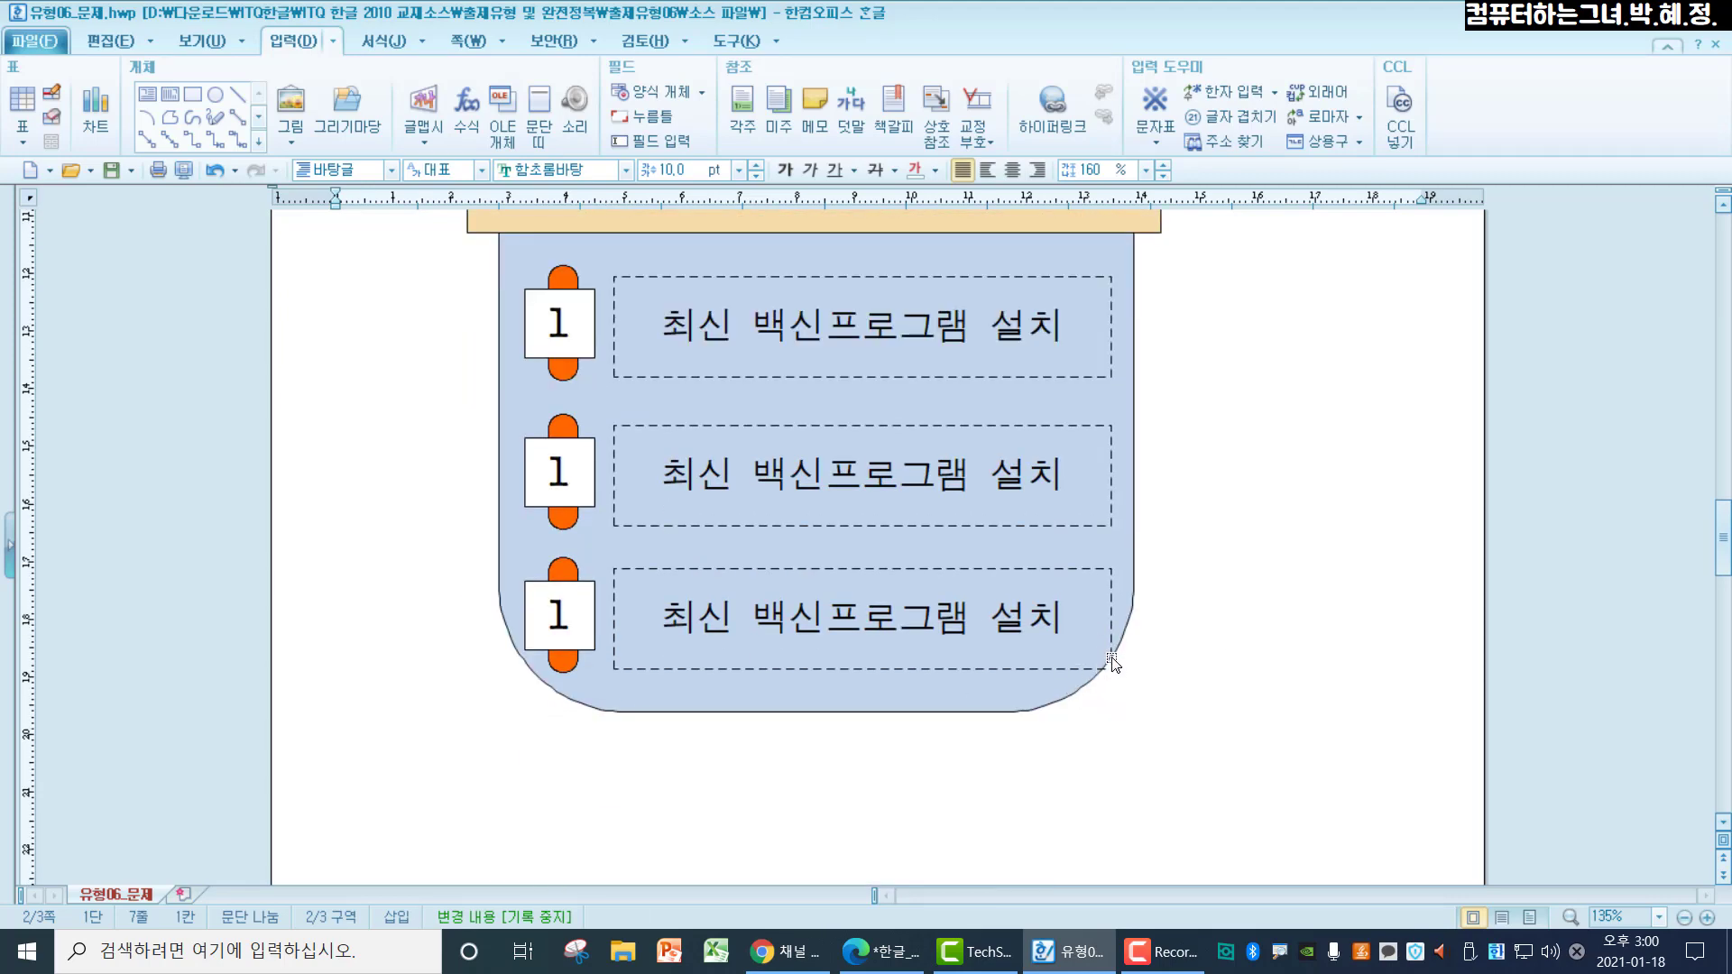
{"action": "scroll", "coordinate": [1112, 661], "scroll_direction": "down", "scroll_amount": 1}
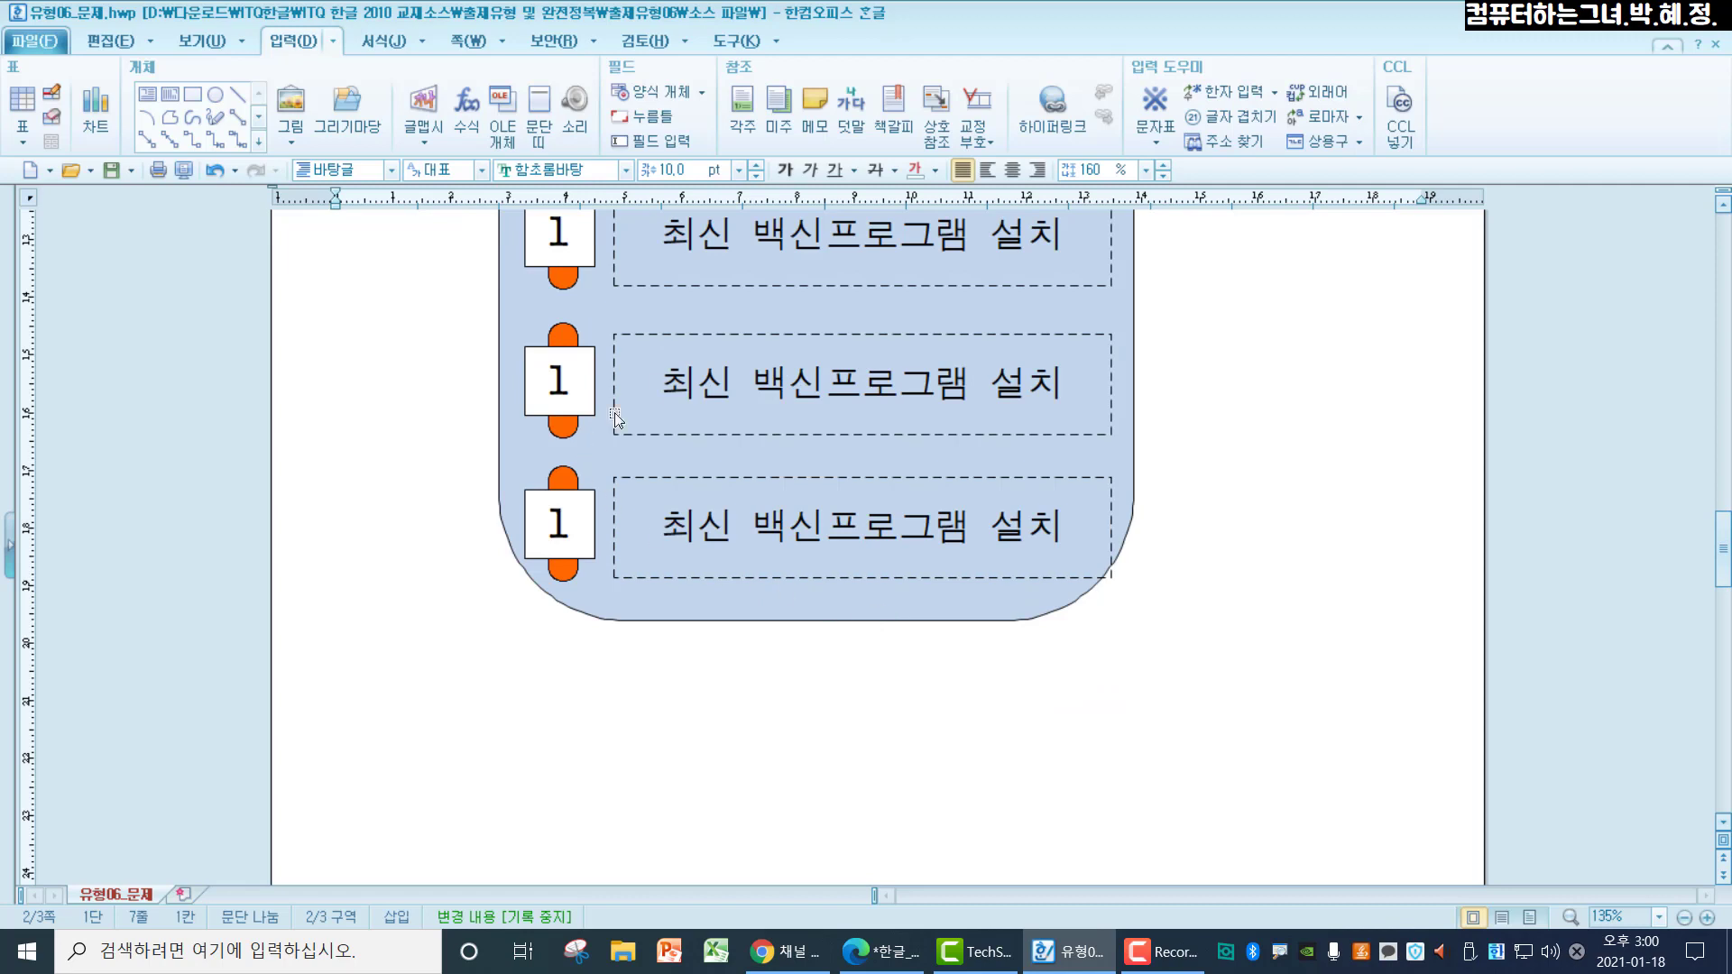
{"action": "left_click", "coordinate": [656, 336]}
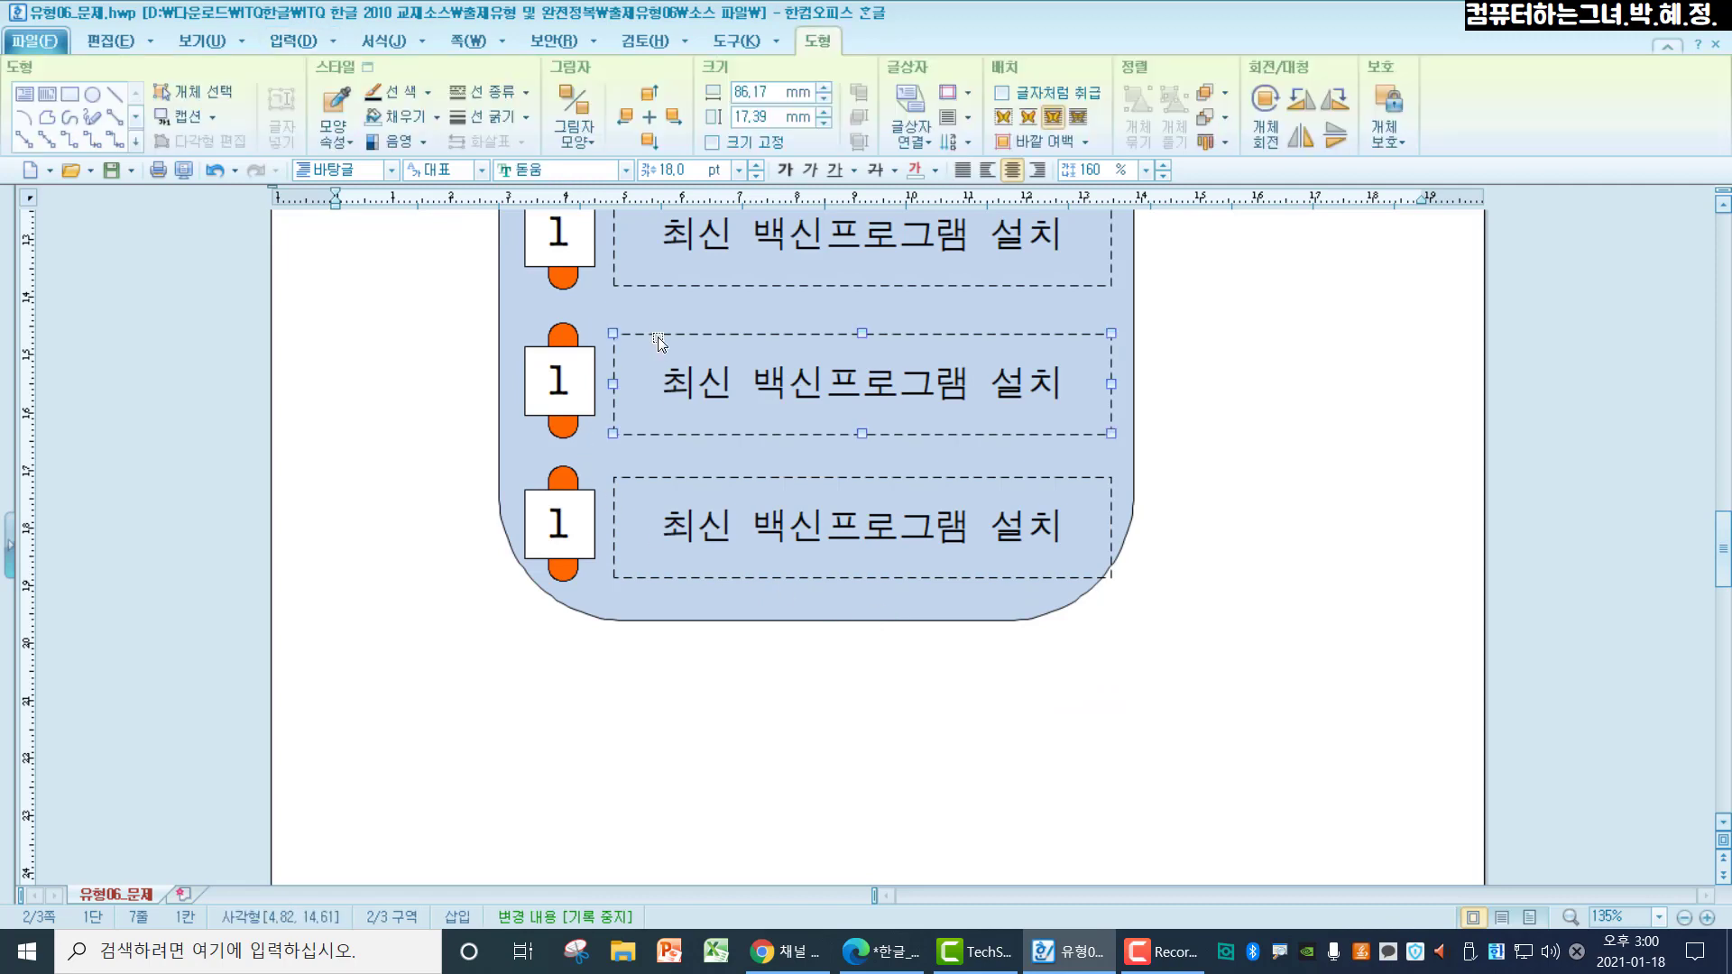
{"action": "left_click", "coordinate": [569, 334], "text": "shift"}
{"action": "left_click", "coordinate": [528, 395], "text": "shift"}
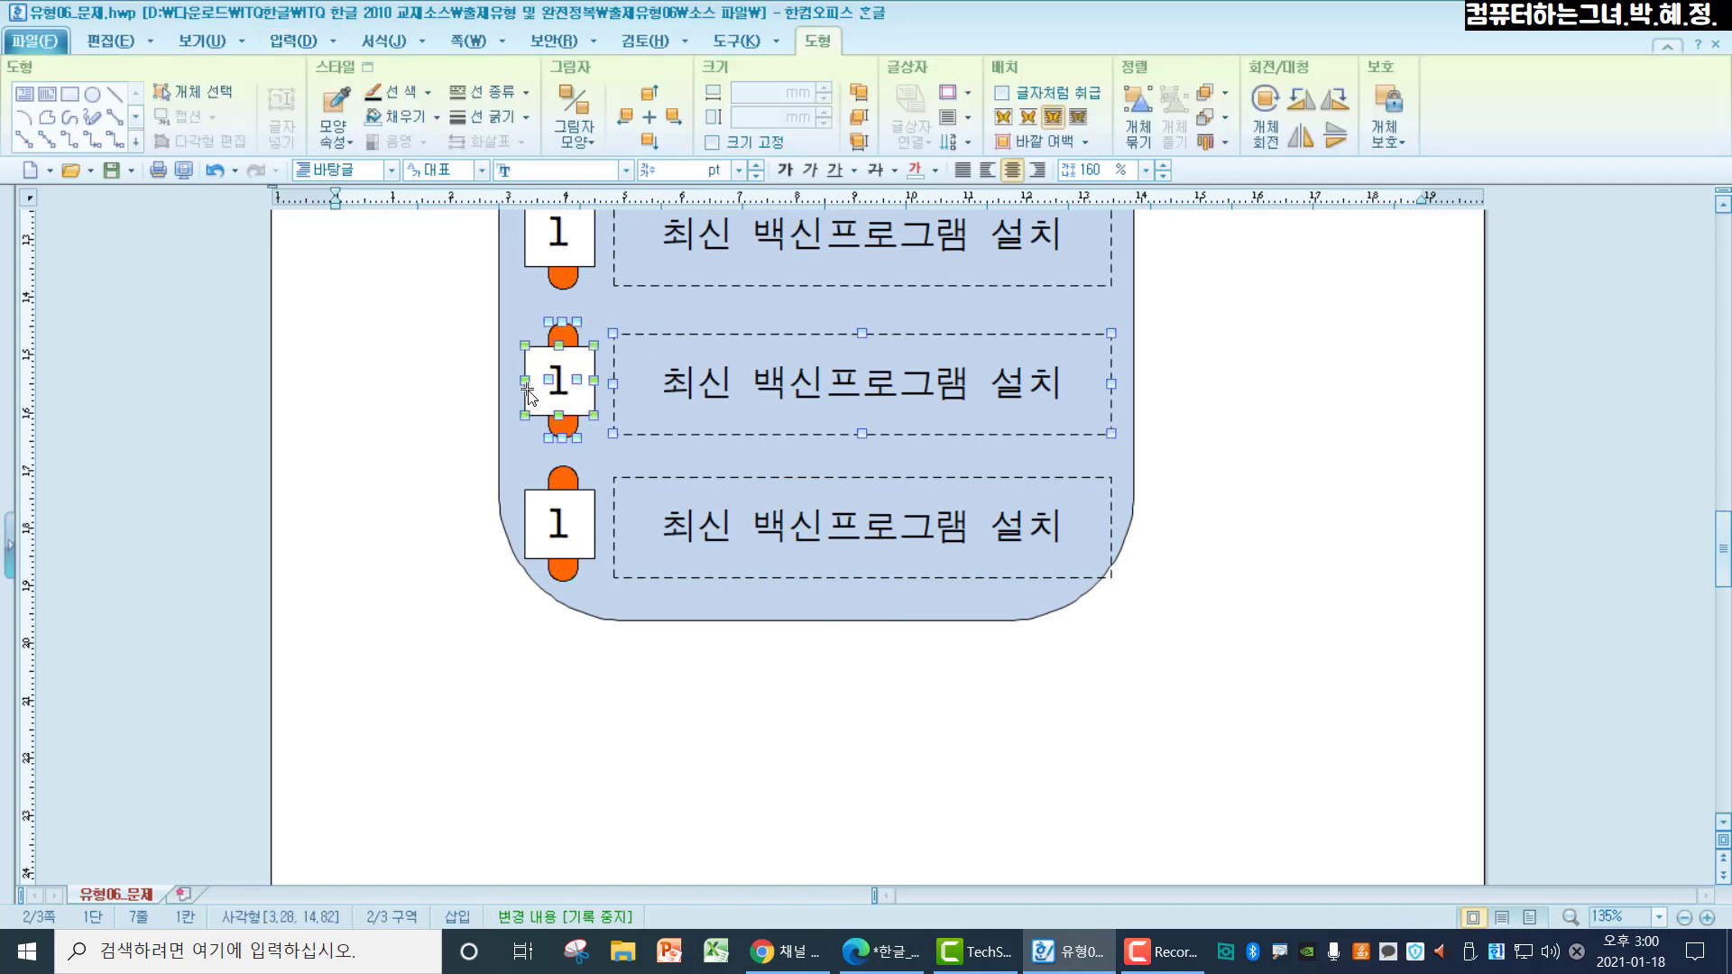
{"action": "key", "text": "Up"}
{"action": "key", "text": "Up"}
{"action": "key", "text": "Up"}
{"action": "key", "text": "Up"}
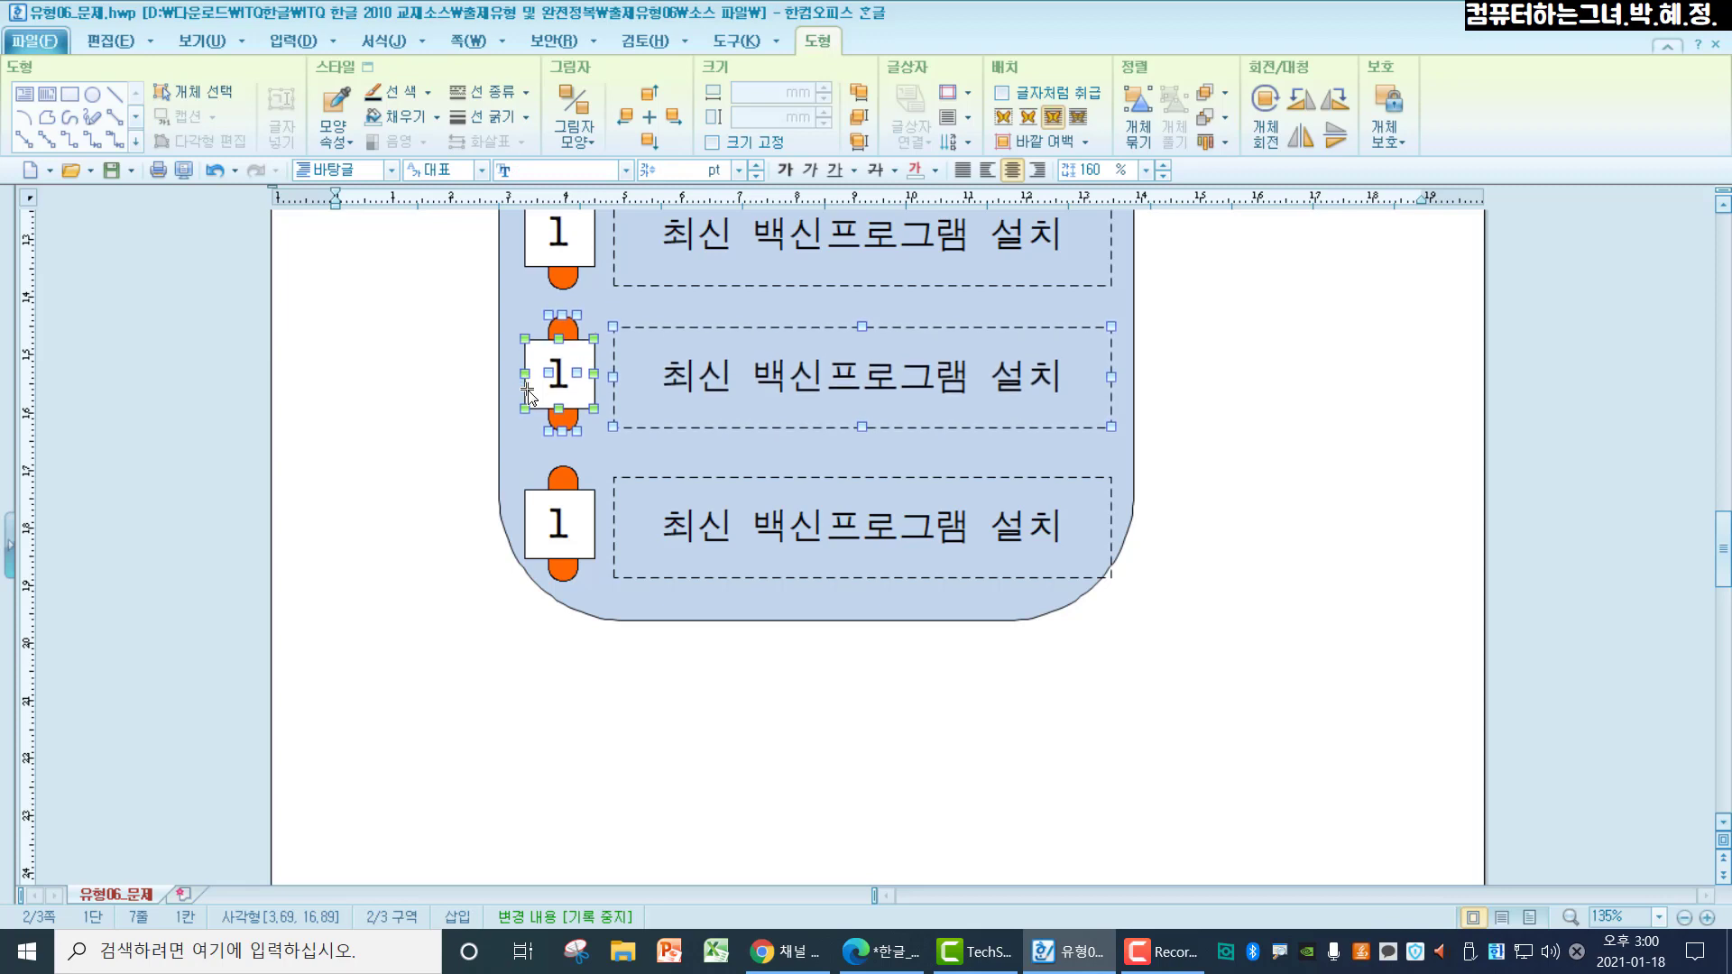
{"action": "key", "text": "Up"}
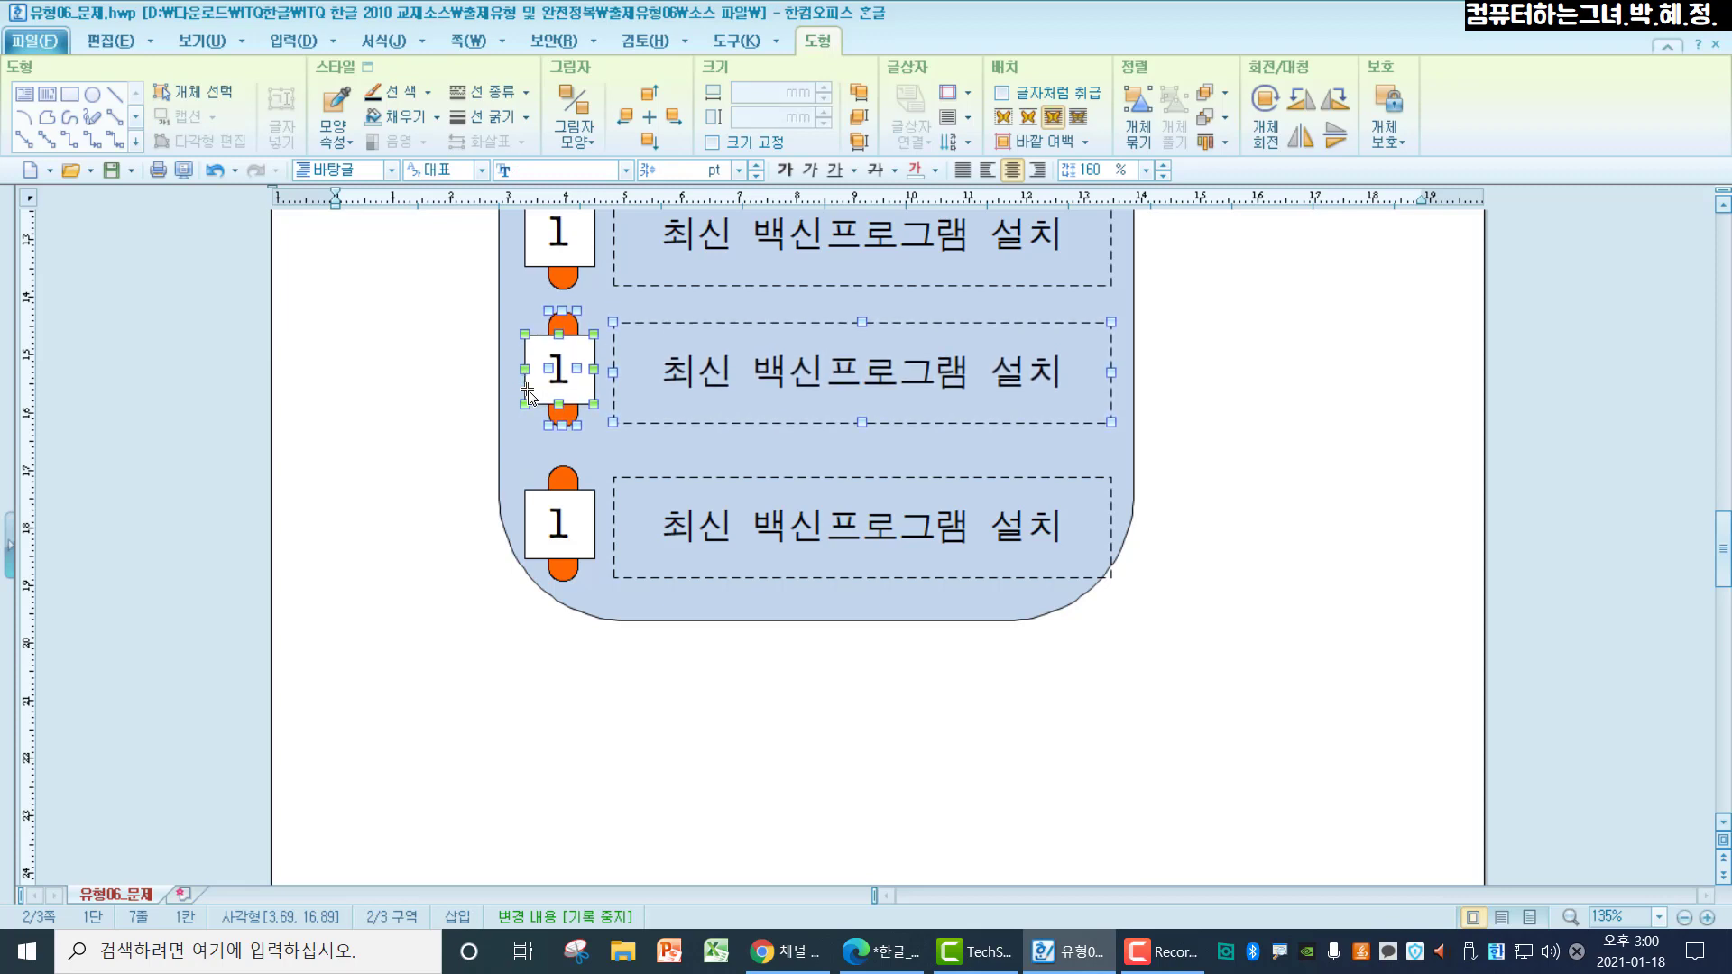
Nudge the bottom row's text box, orange bar and numbered square upward to even out the row spacing, and deselect them
{"action": "left_click", "coordinate": [639, 488]}
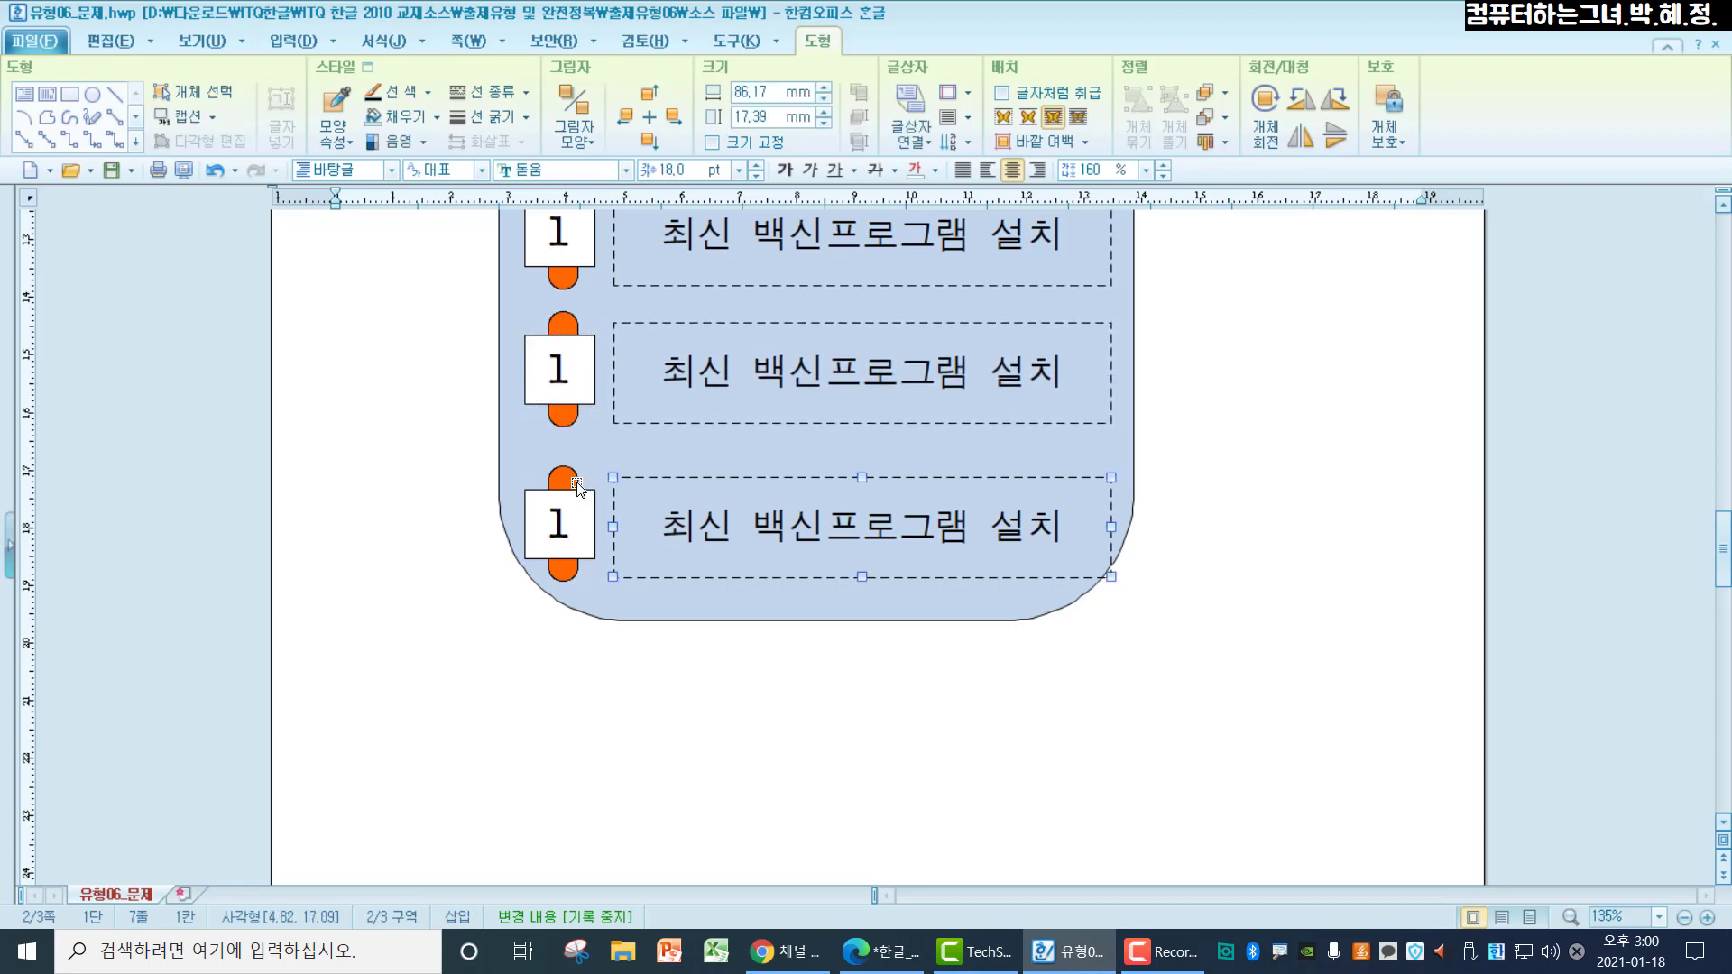
{"action": "left_click", "coordinate": [578, 485], "text": "shift"}
{"action": "left_click", "coordinate": [581, 550], "text": "shift"}
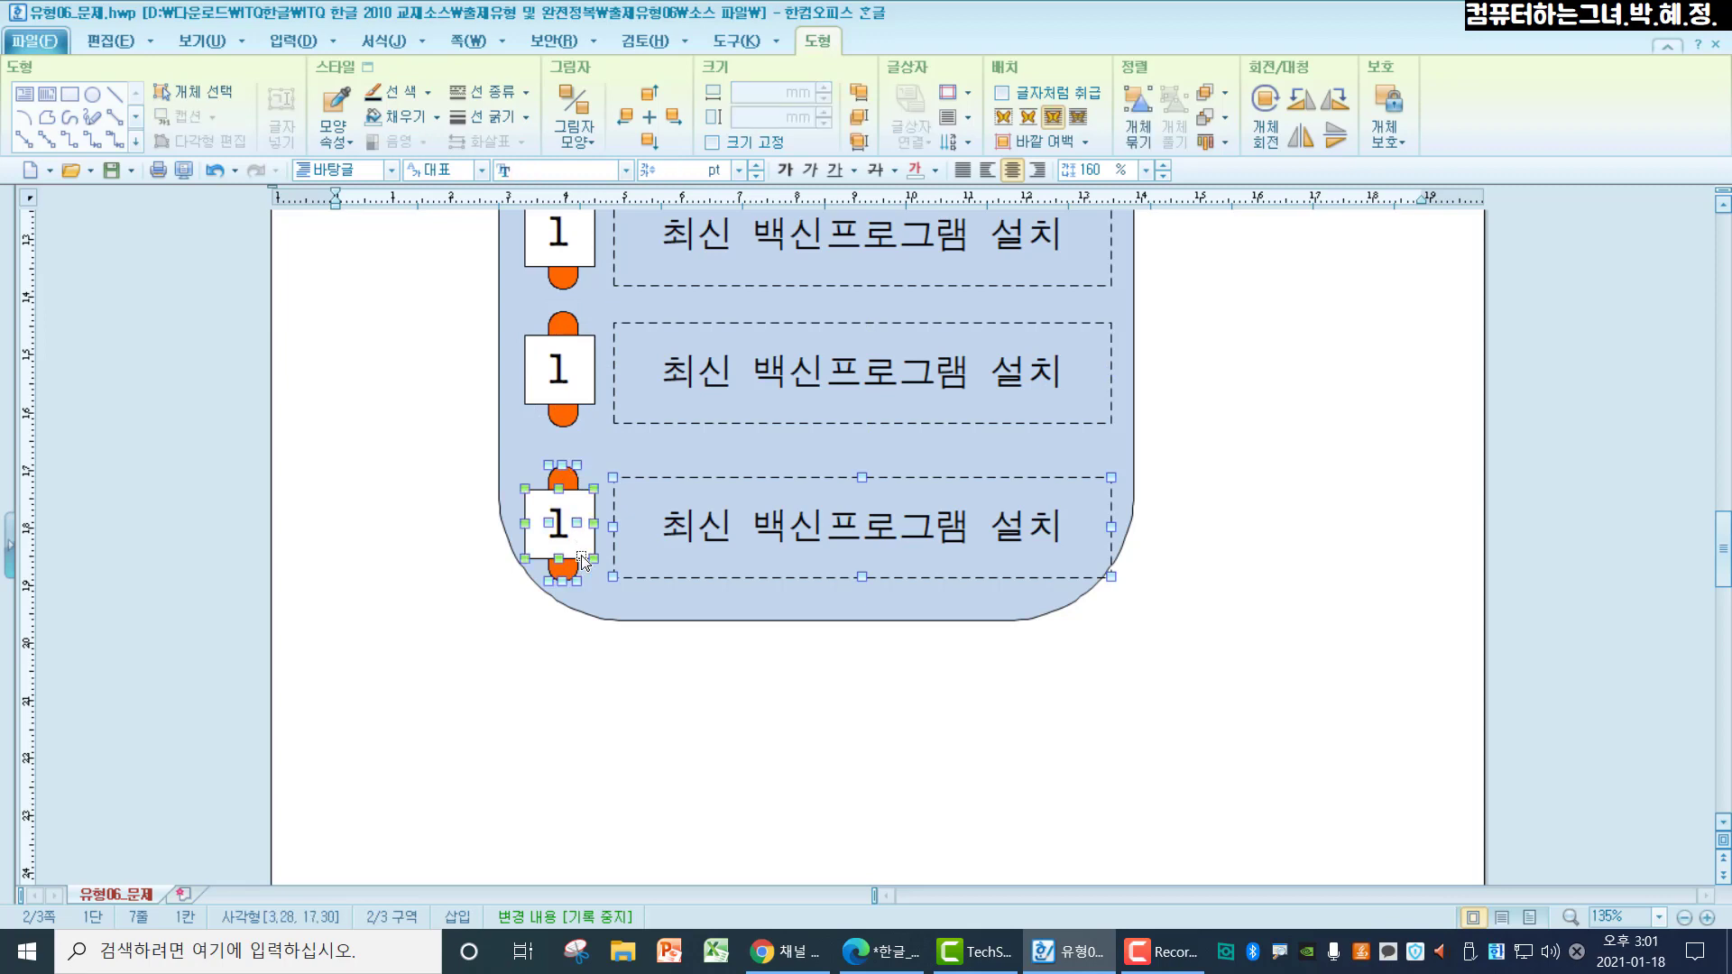
{"action": "key", "text": "Up"}
{"action": "key", "text": "Up"}
{"action": "key", "text": "Up"}
{"action": "key", "text": "Down"}
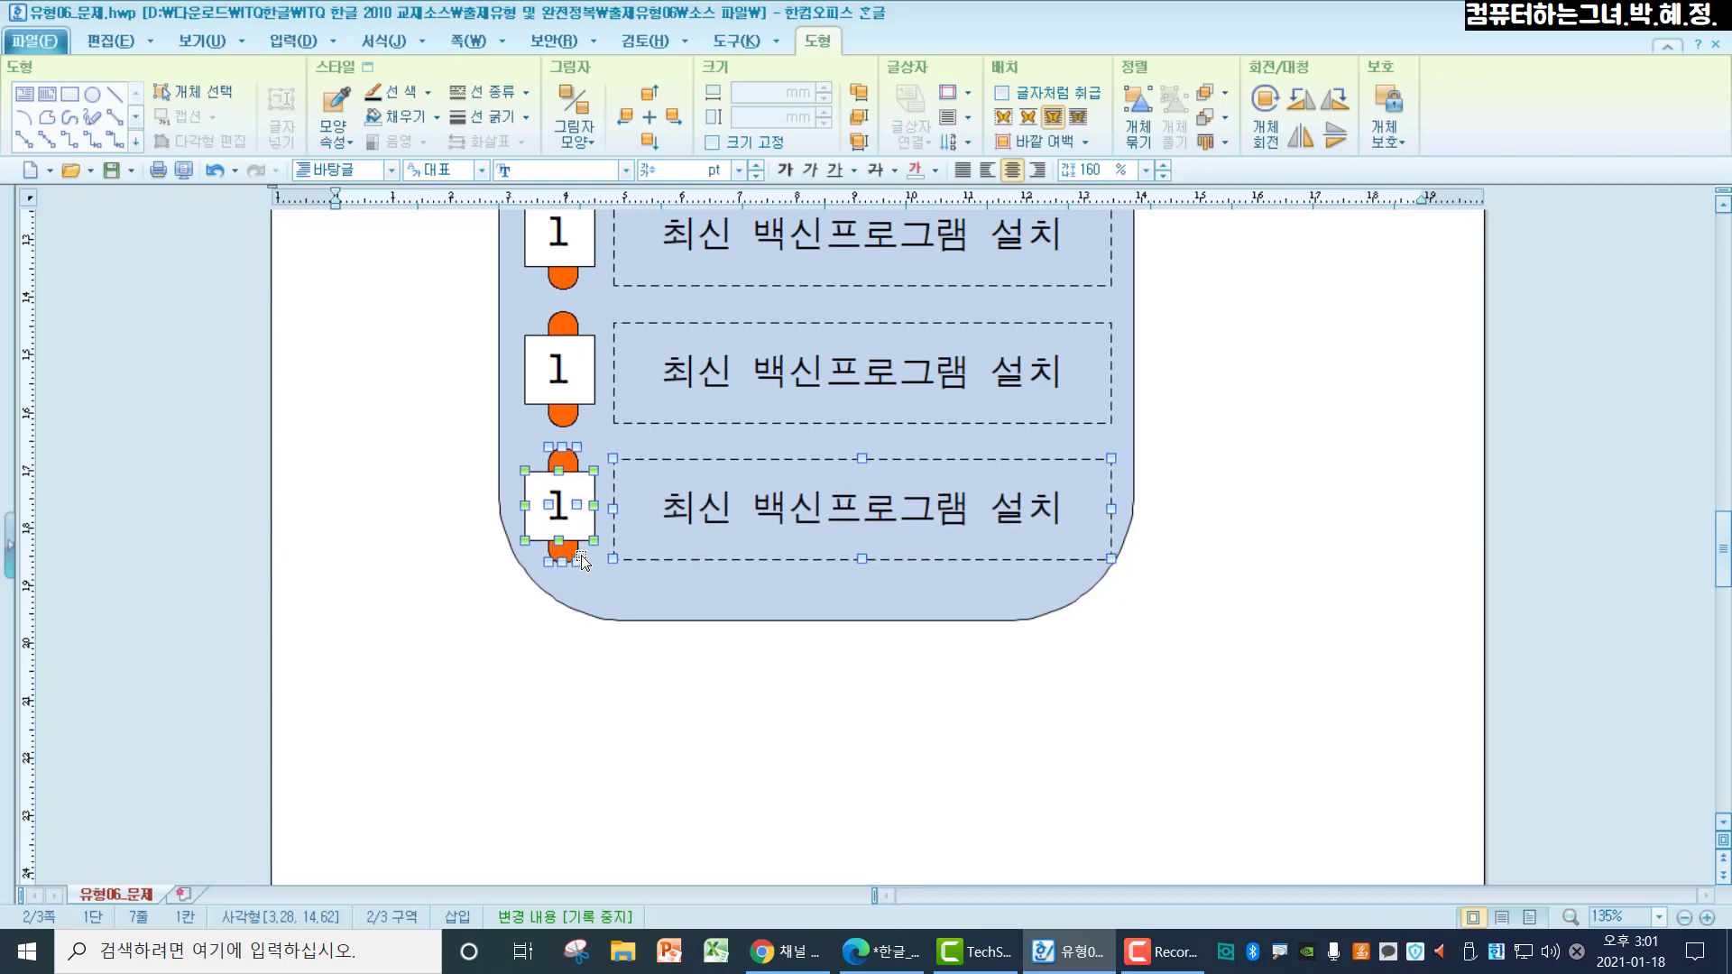
{"action": "left_click", "coordinate": [1240, 451]}
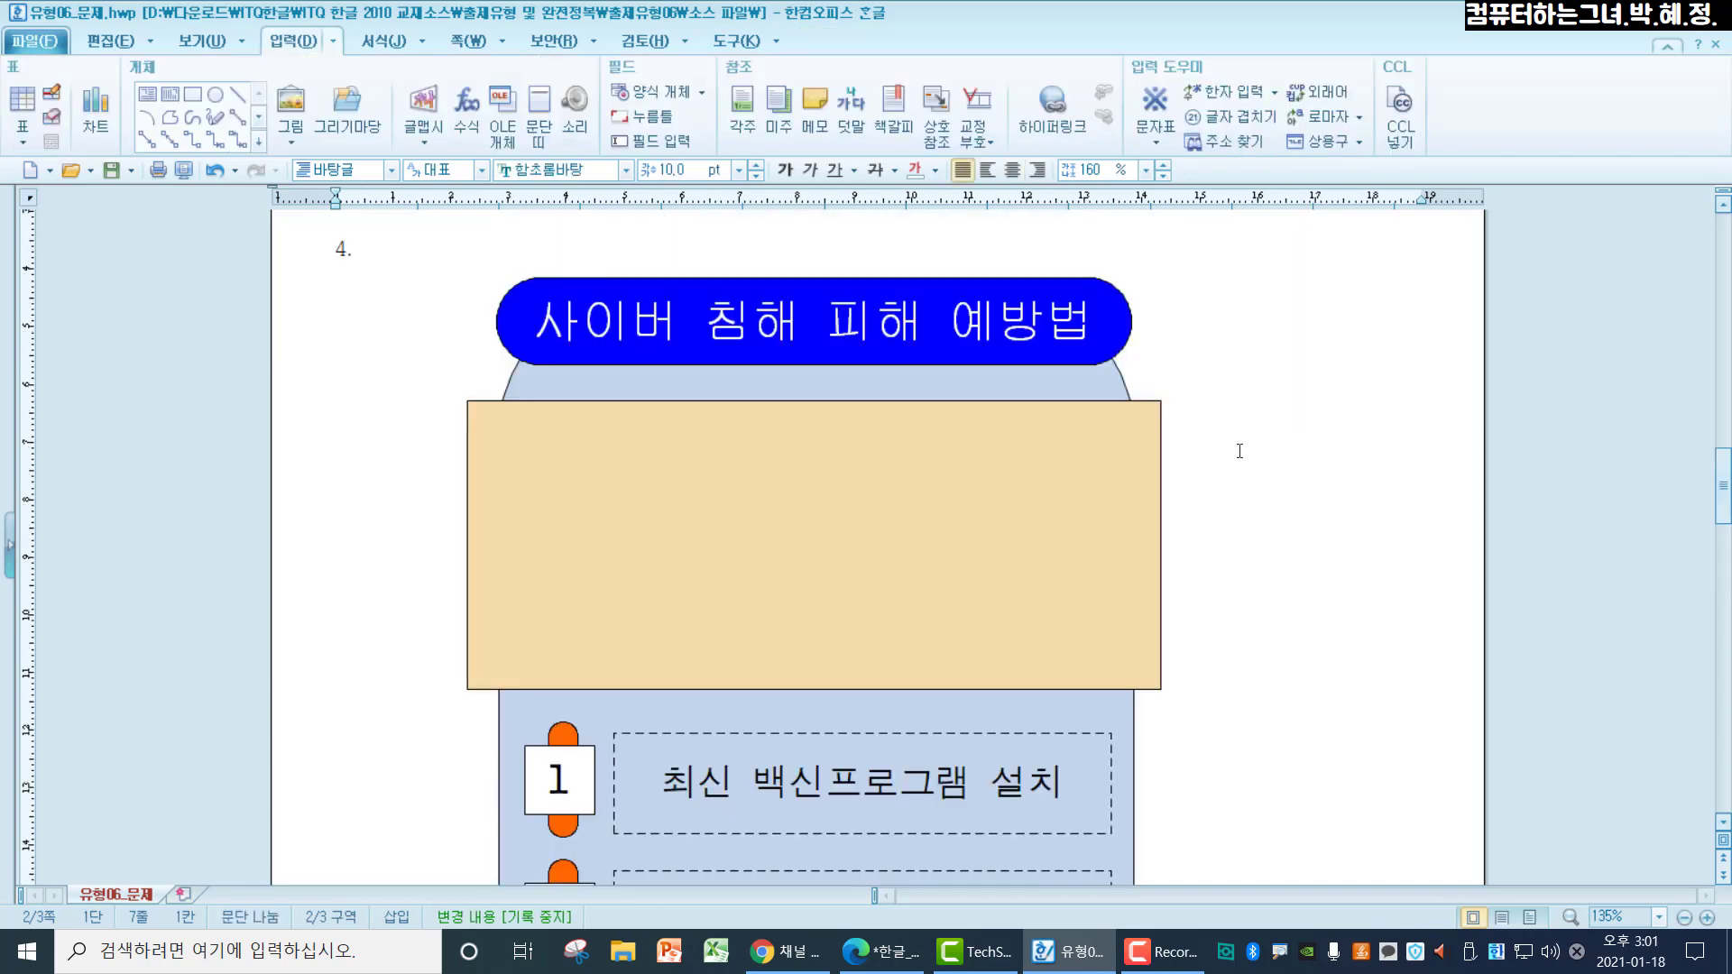
Change the fill color of the rounded bar behind the middle numbered square to green
{"action": "scroll", "coordinate": [1240, 451], "scroll_direction": "down", "scroll_amount": 6}
{"action": "scroll", "coordinate": [1239, 451], "scroll_direction": "up", "scroll_amount": 1}
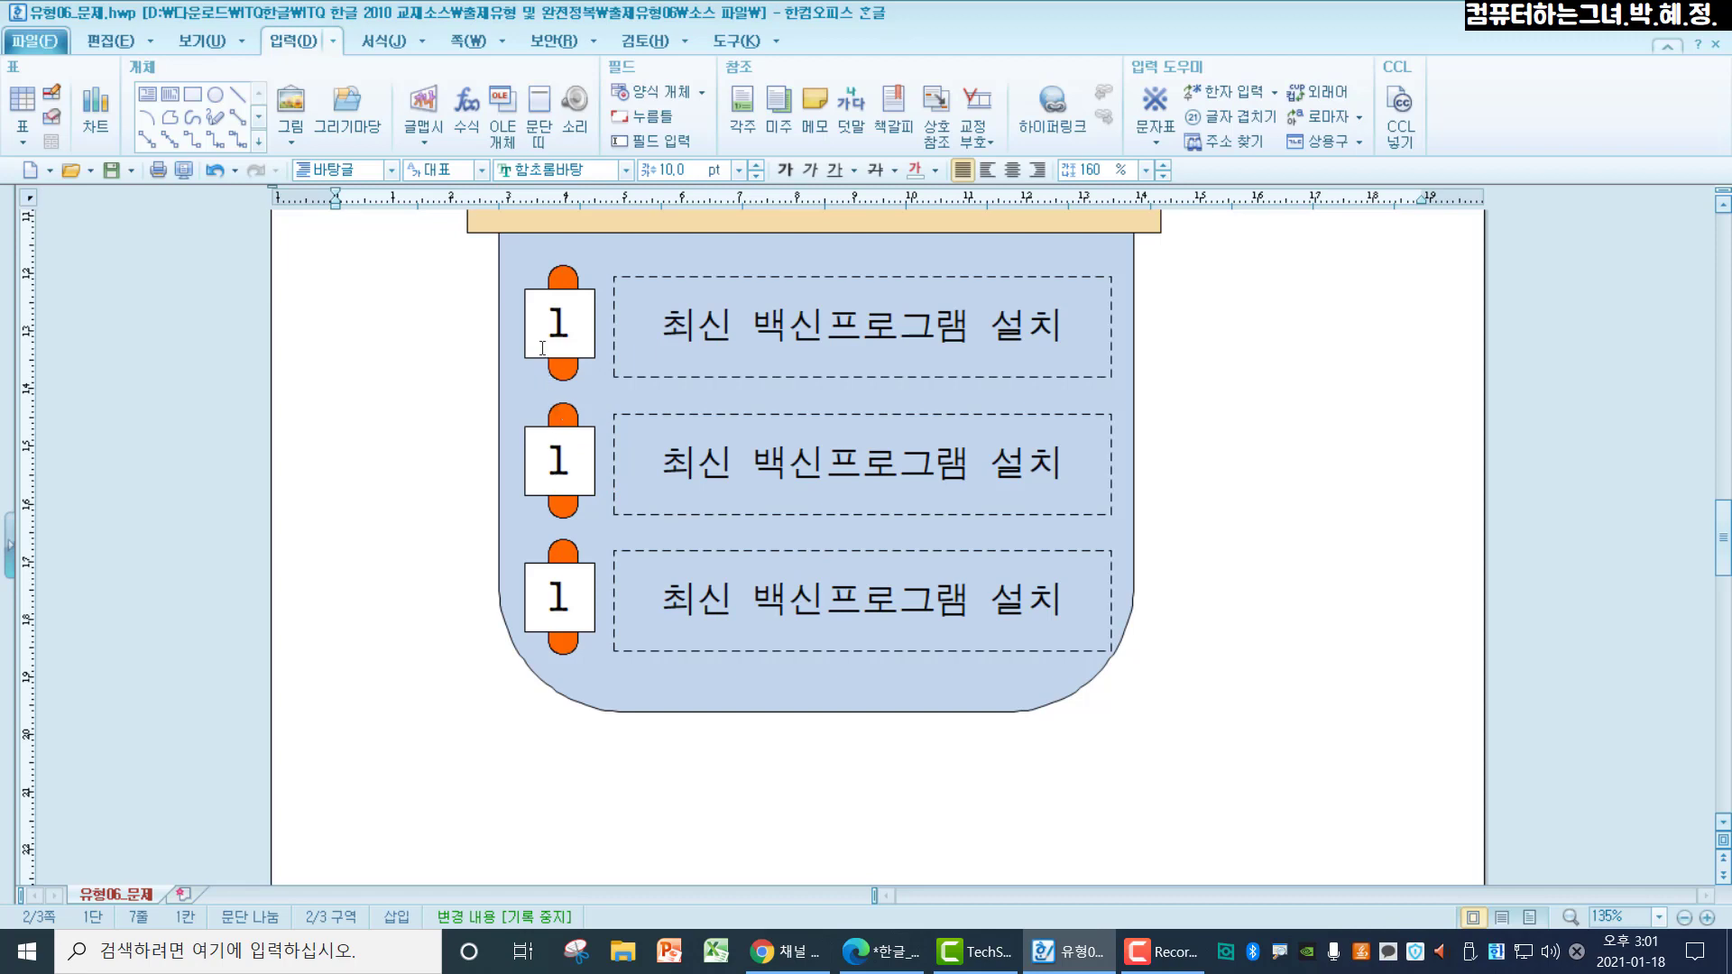
{"action": "left_click", "coordinate": [560, 417]}
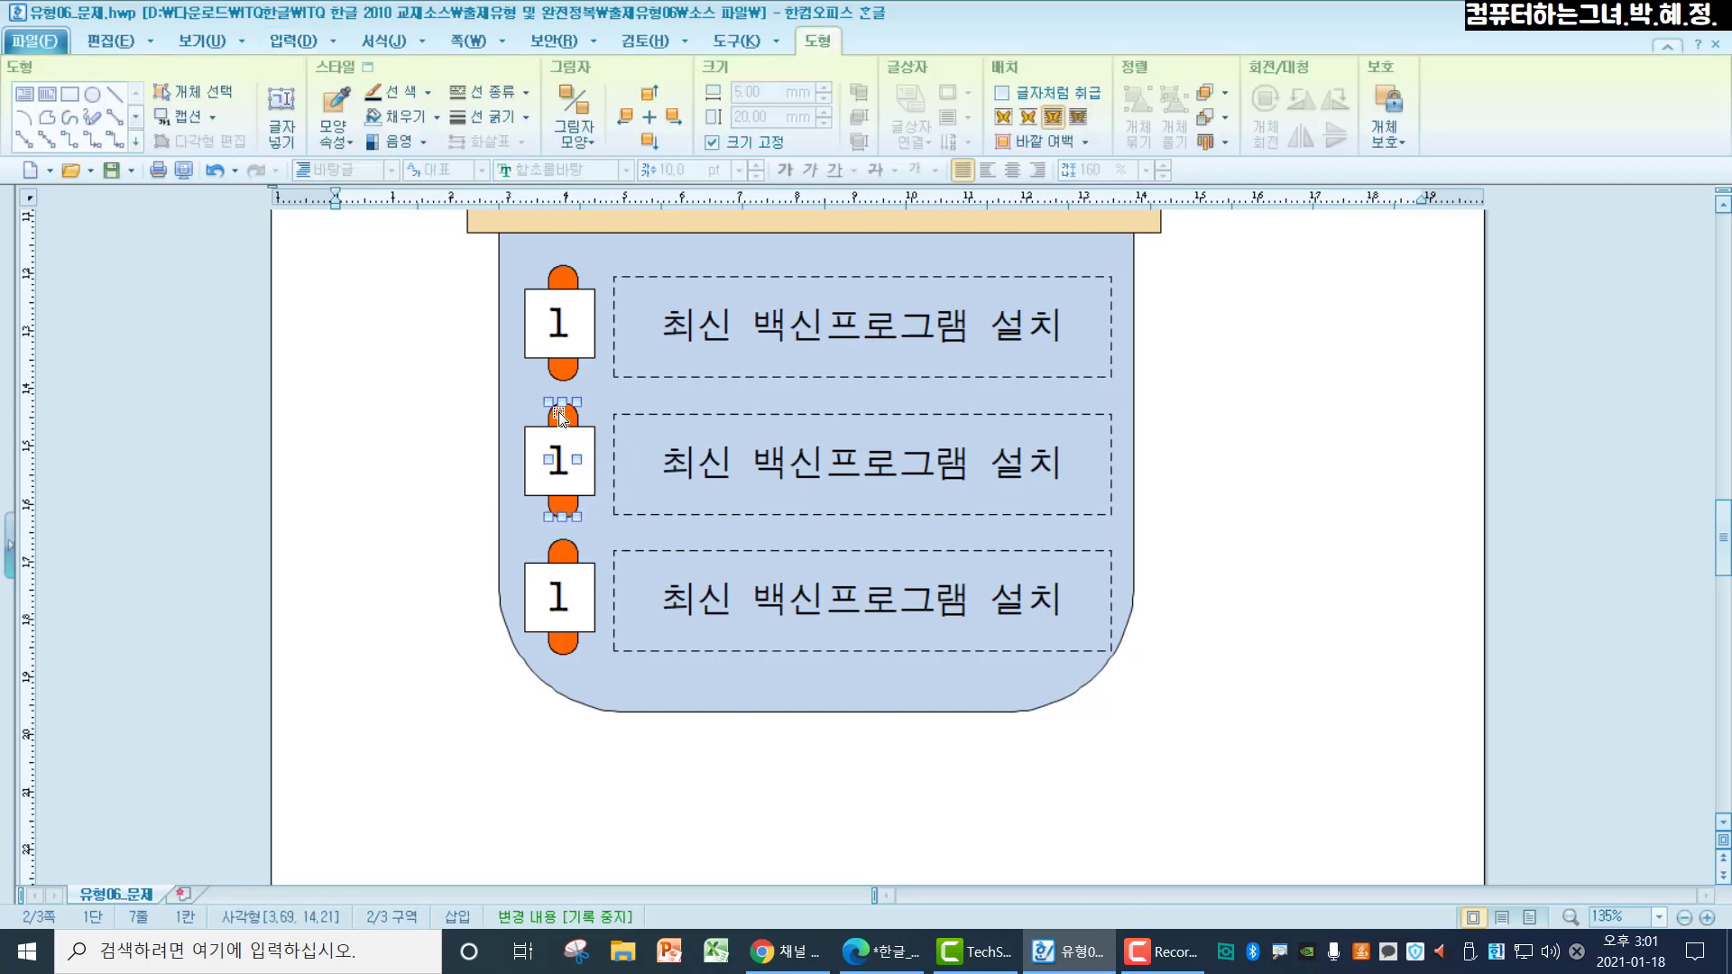
{"action": "double_click", "coordinate": [560, 417]}
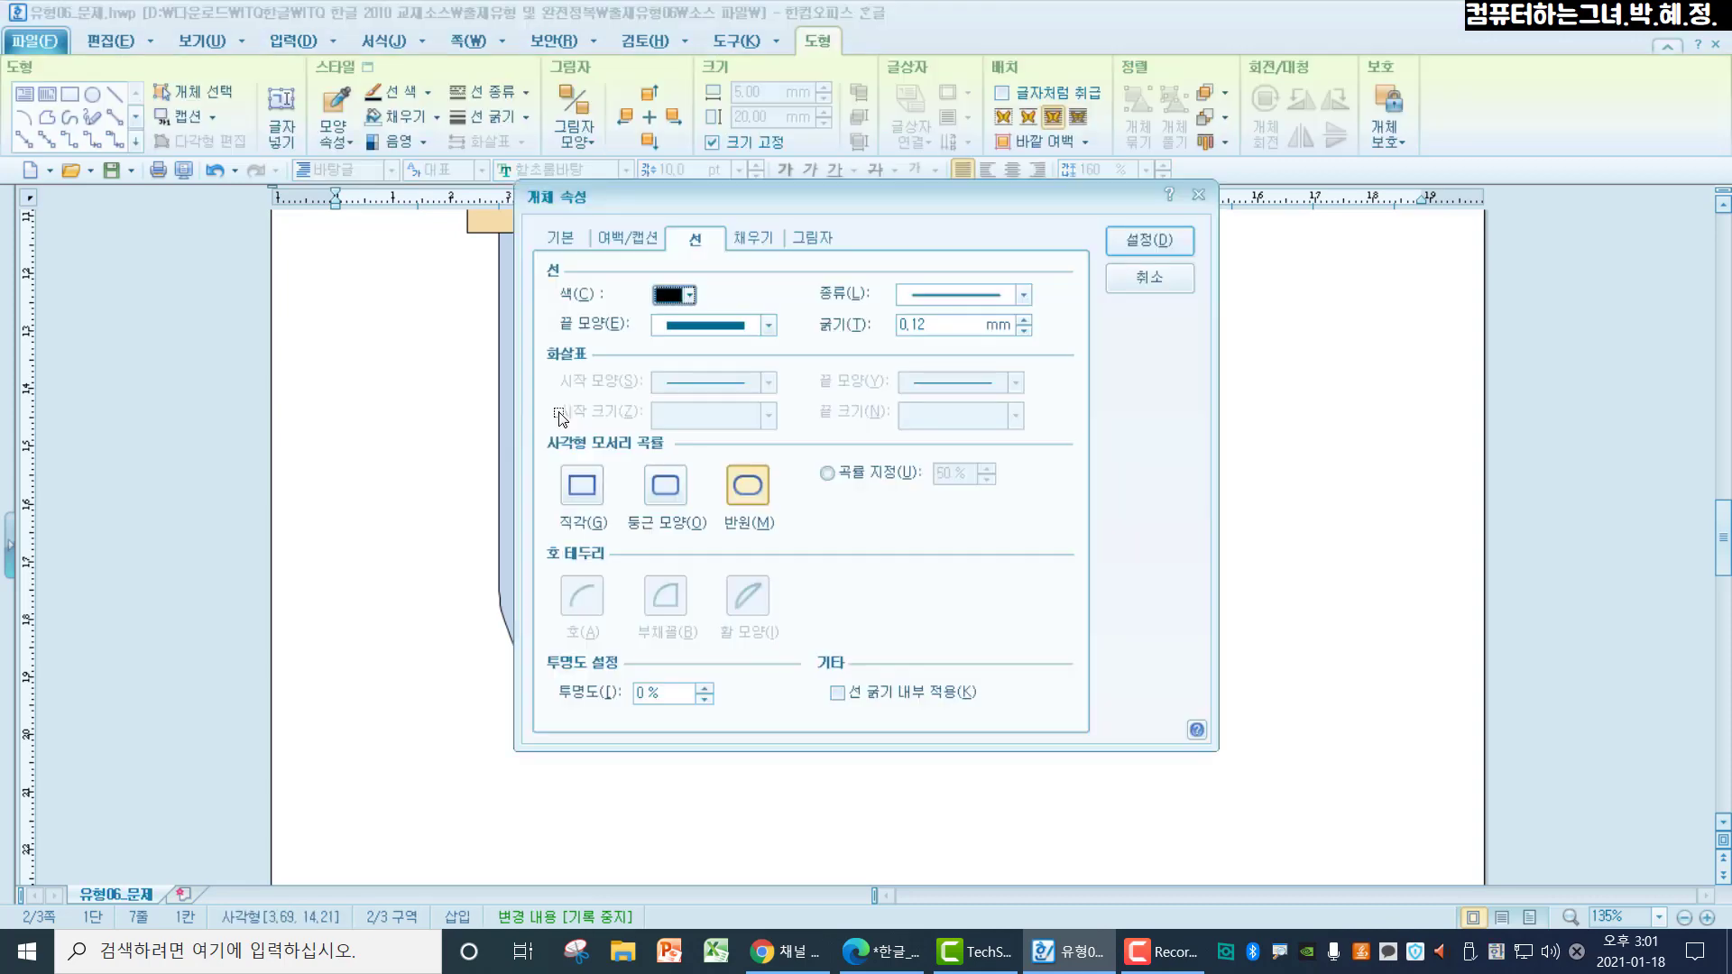
{"action": "left_click", "coordinate": [752, 237]}
{"action": "left_click", "coordinate": [683, 346]}
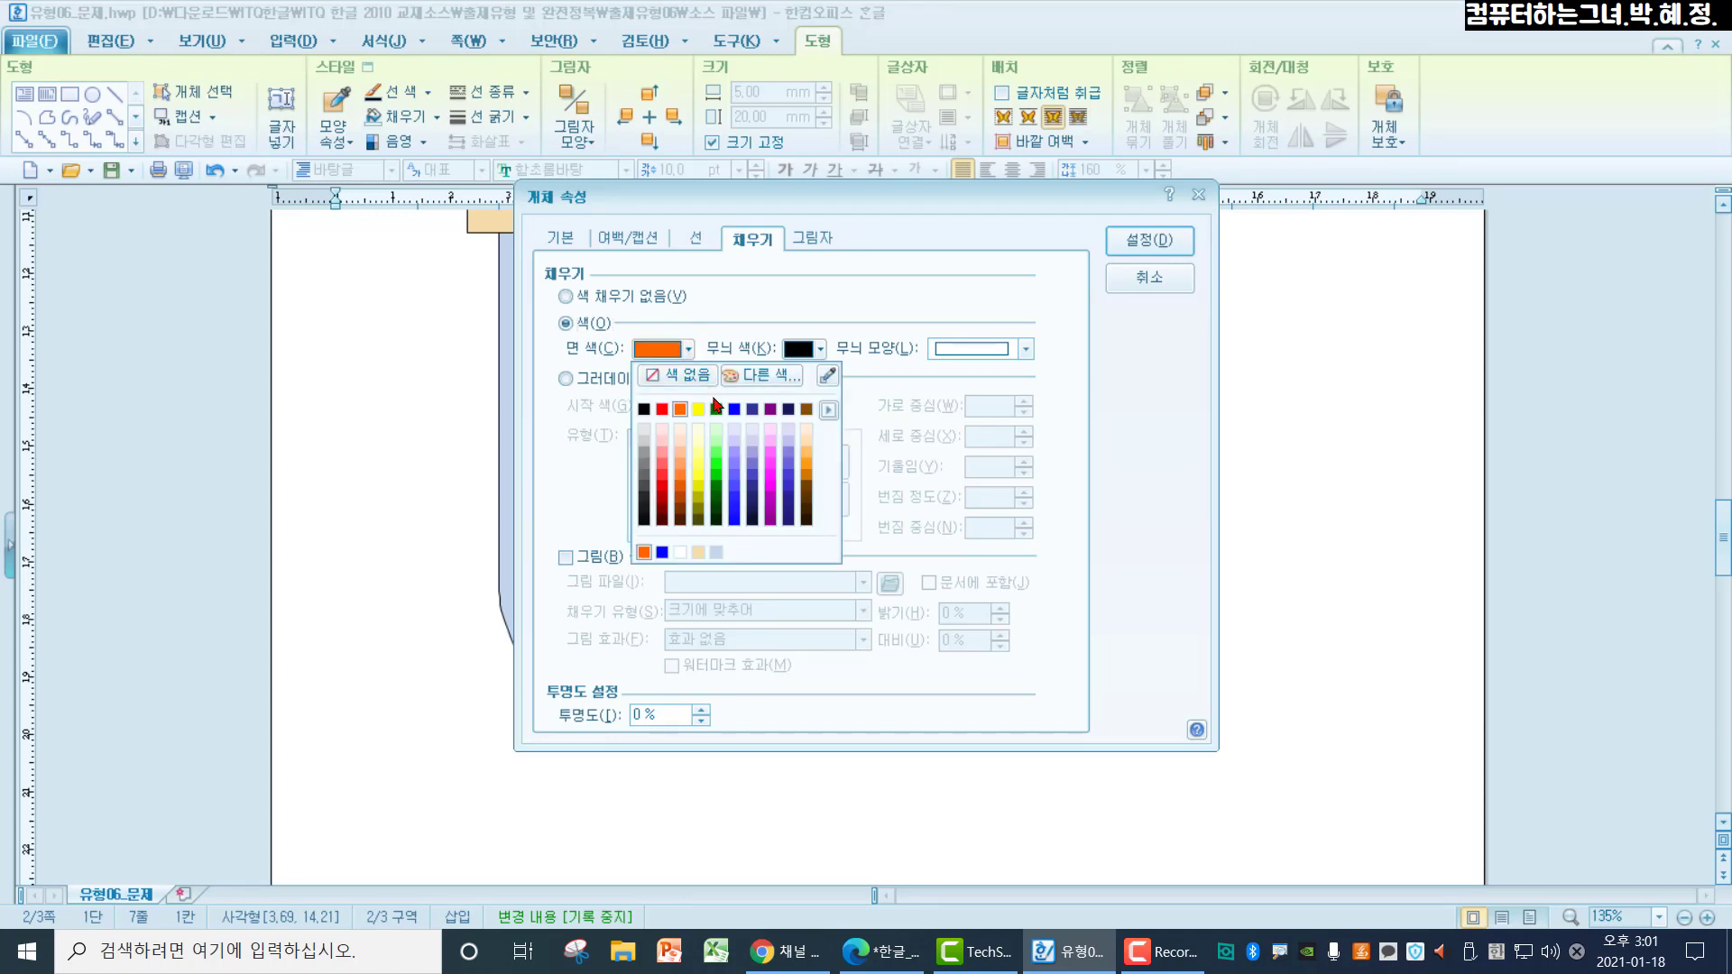
{"action": "left_click", "coordinate": [715, 408]}
{"action": "left_click", "coordinate": [1139, 242]}
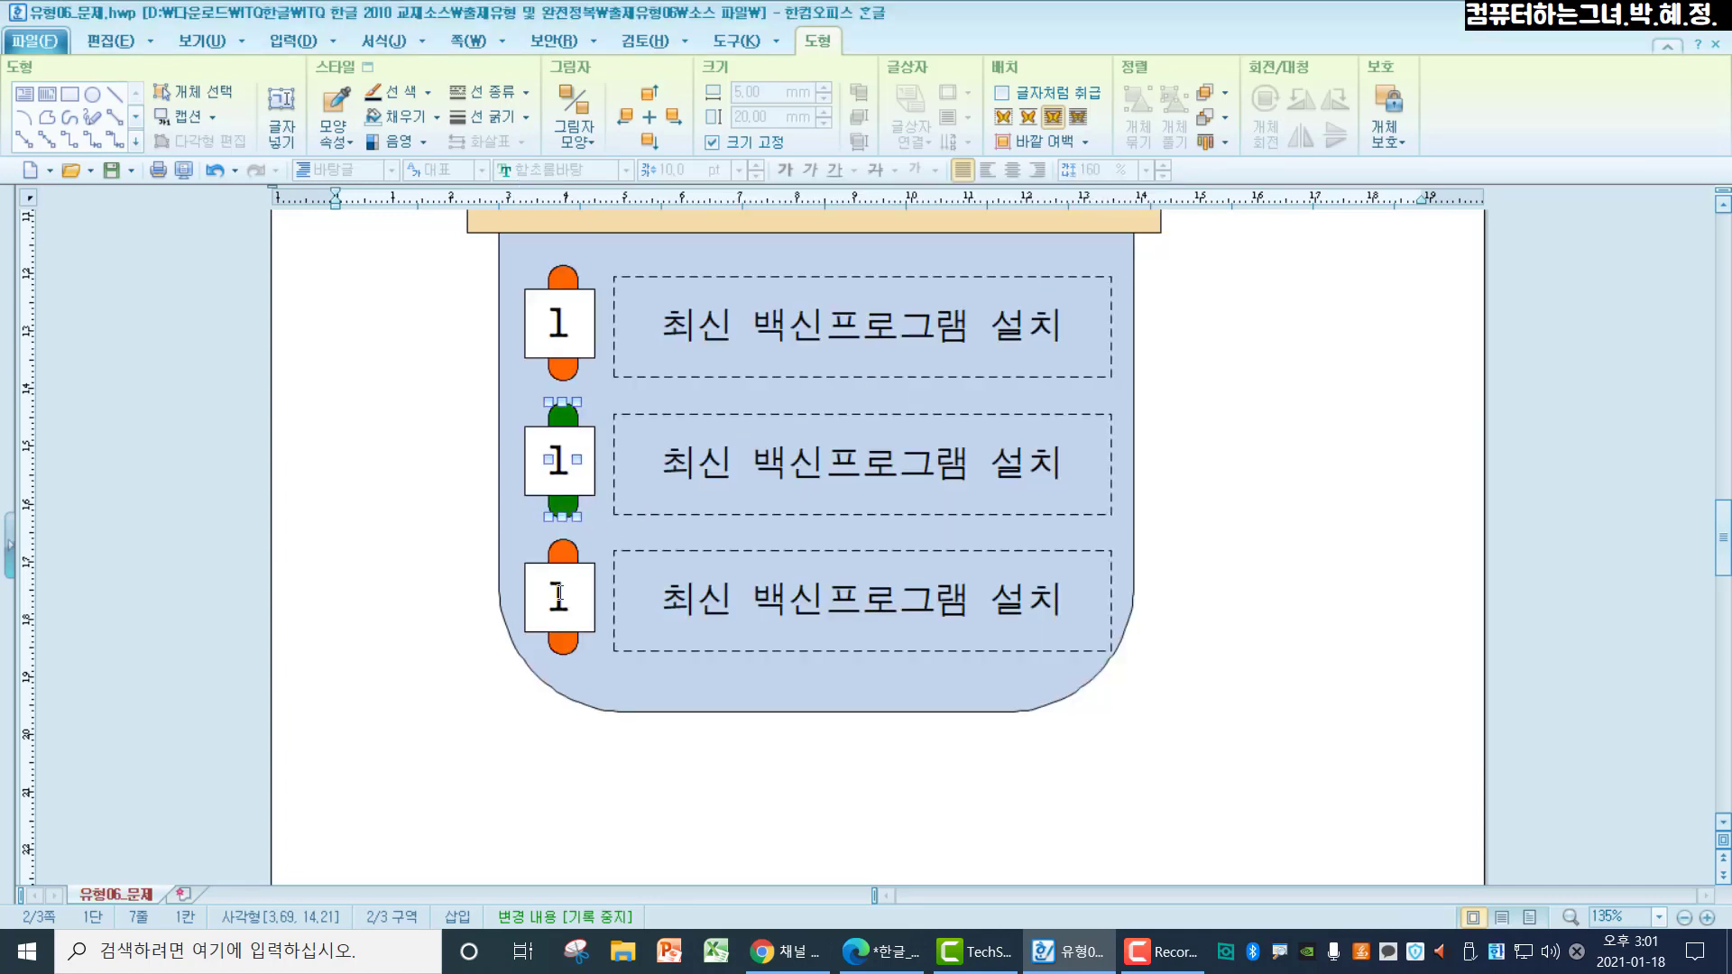
Change the fill color of the rounded bar behind the bottom numbered square to blue
{"action": "left_click", "coordinate": [559, 646]}
{"action": "double_click", "coordinate": [559, 646]}
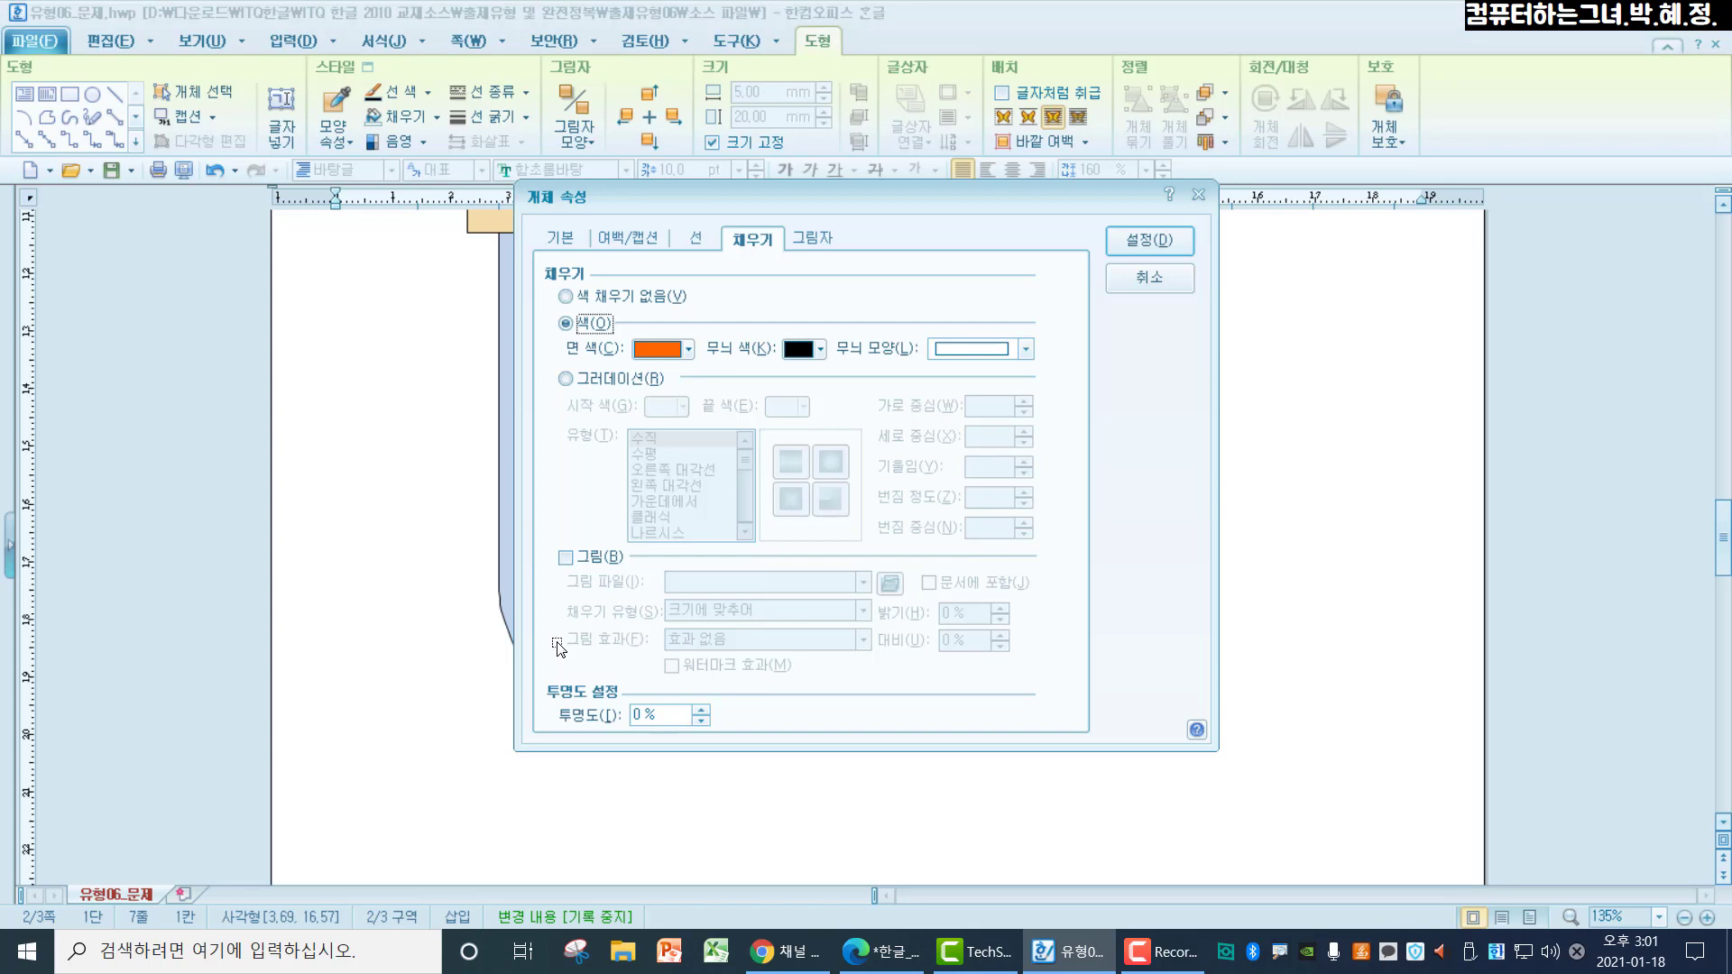
{"action": "left_click", "coordinate": [668, 352]}
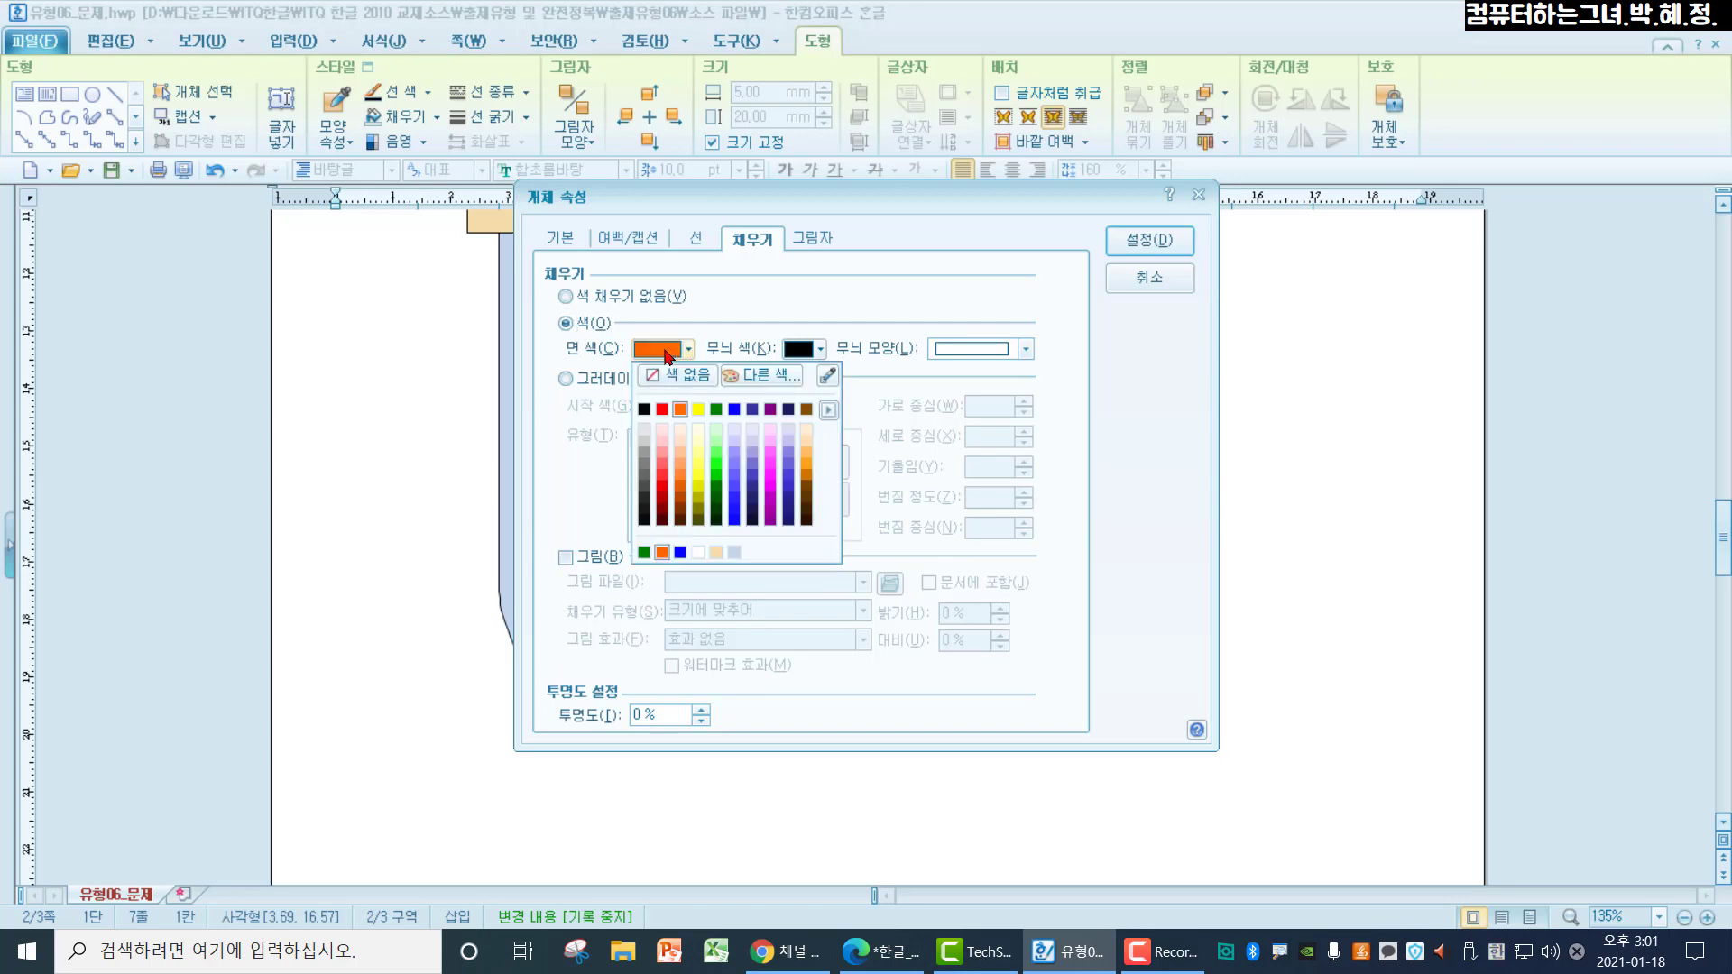
{"action": "left_click", "coordinate": [732, 409]}
{"action": "left_click", "coordinate": [1144, 242]}
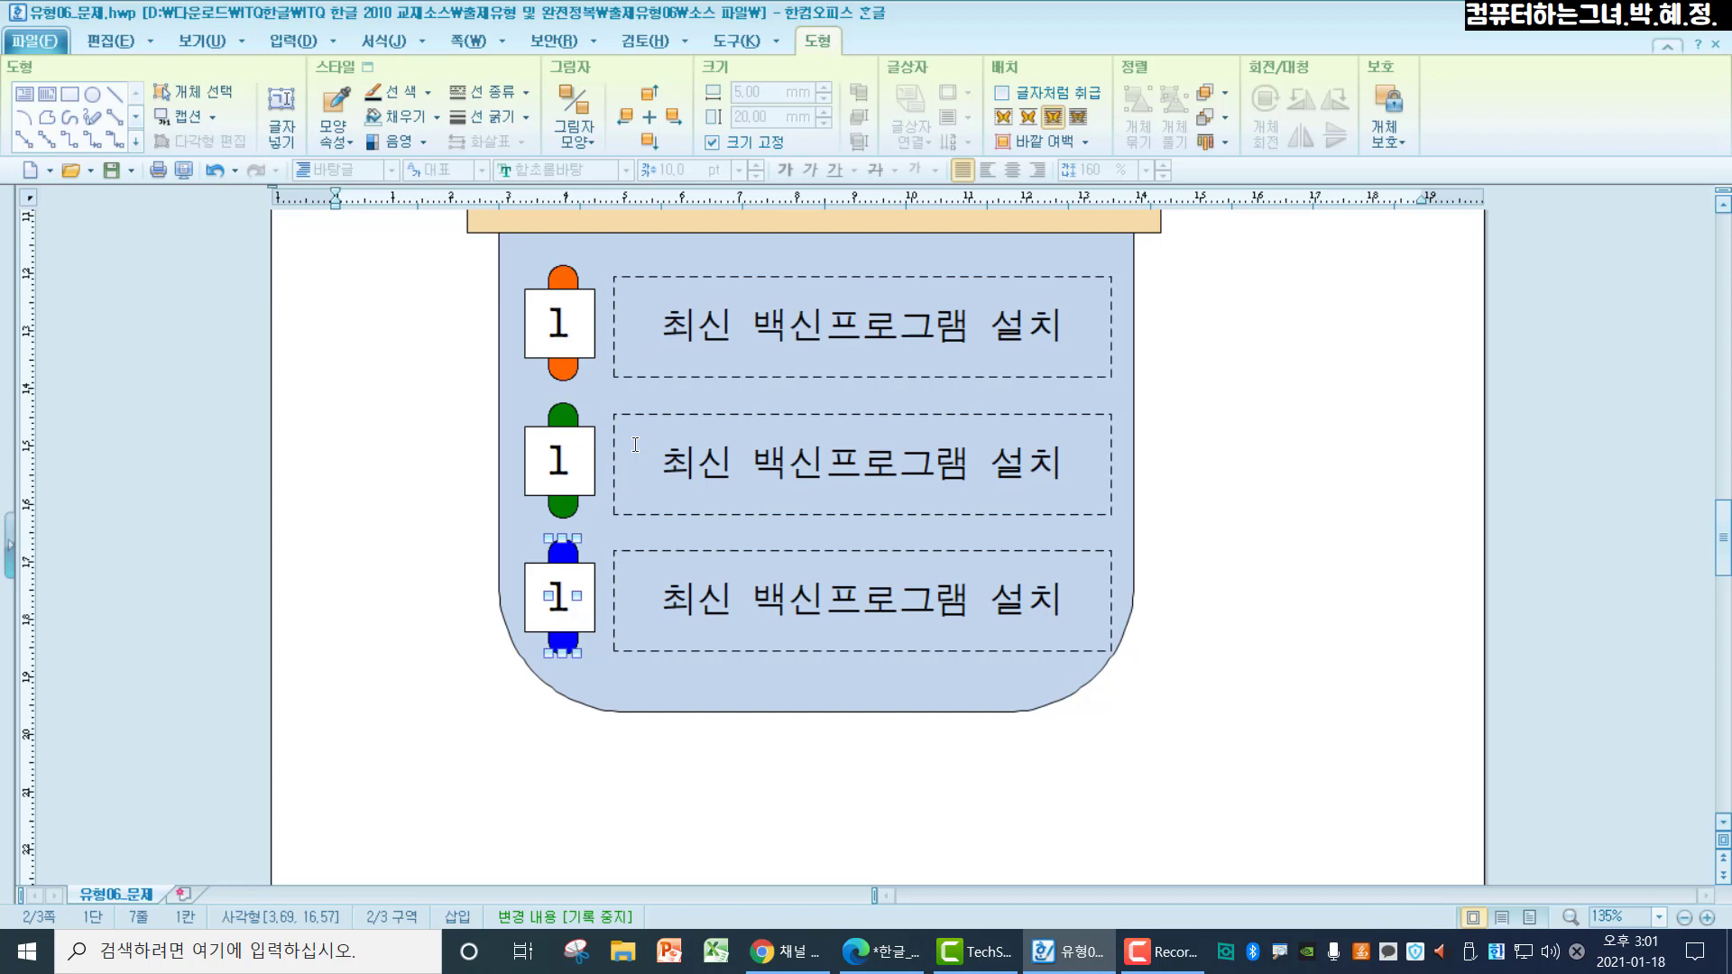
Replace the number in the middle row's white square with 2
{"action": "left_click", "coordinate": [554, 456]}
{"action": "double_click", "coordinate": [554, 456]}
{"action": "type", "text": "2"}
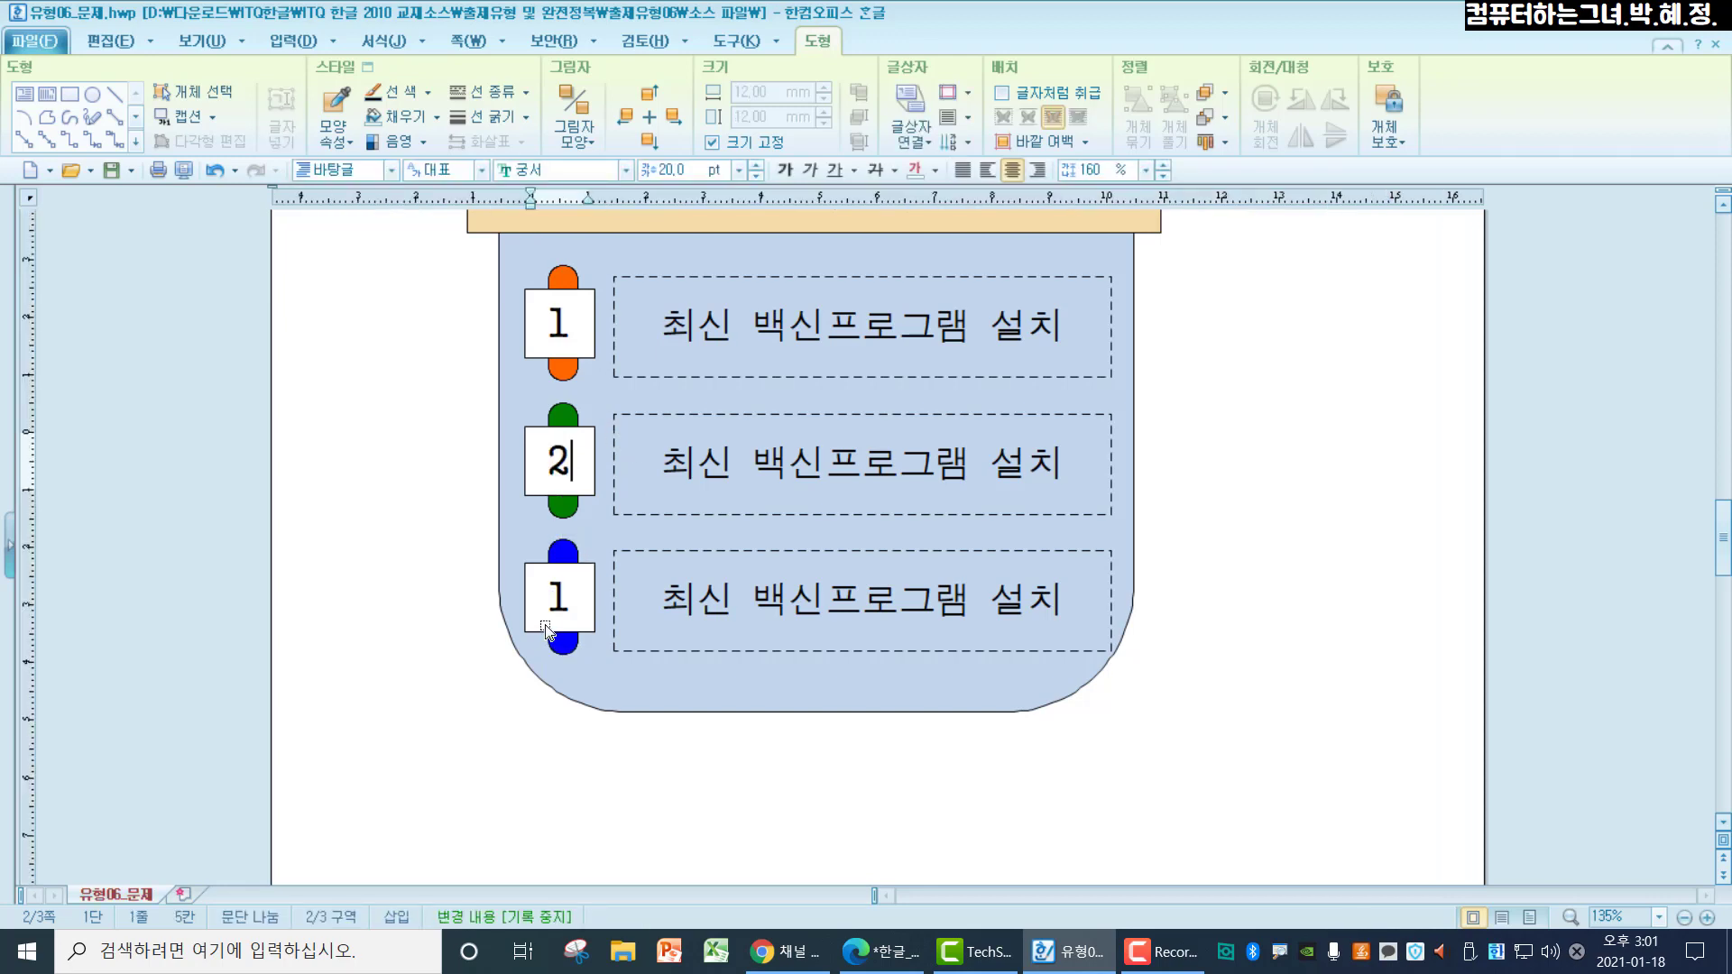
Replace the number in the bottom row's white square with 3
{"action": "left_click", "coordinate": [547, 599]}
{"action": "double_click", "coordinate": [548, 599]}
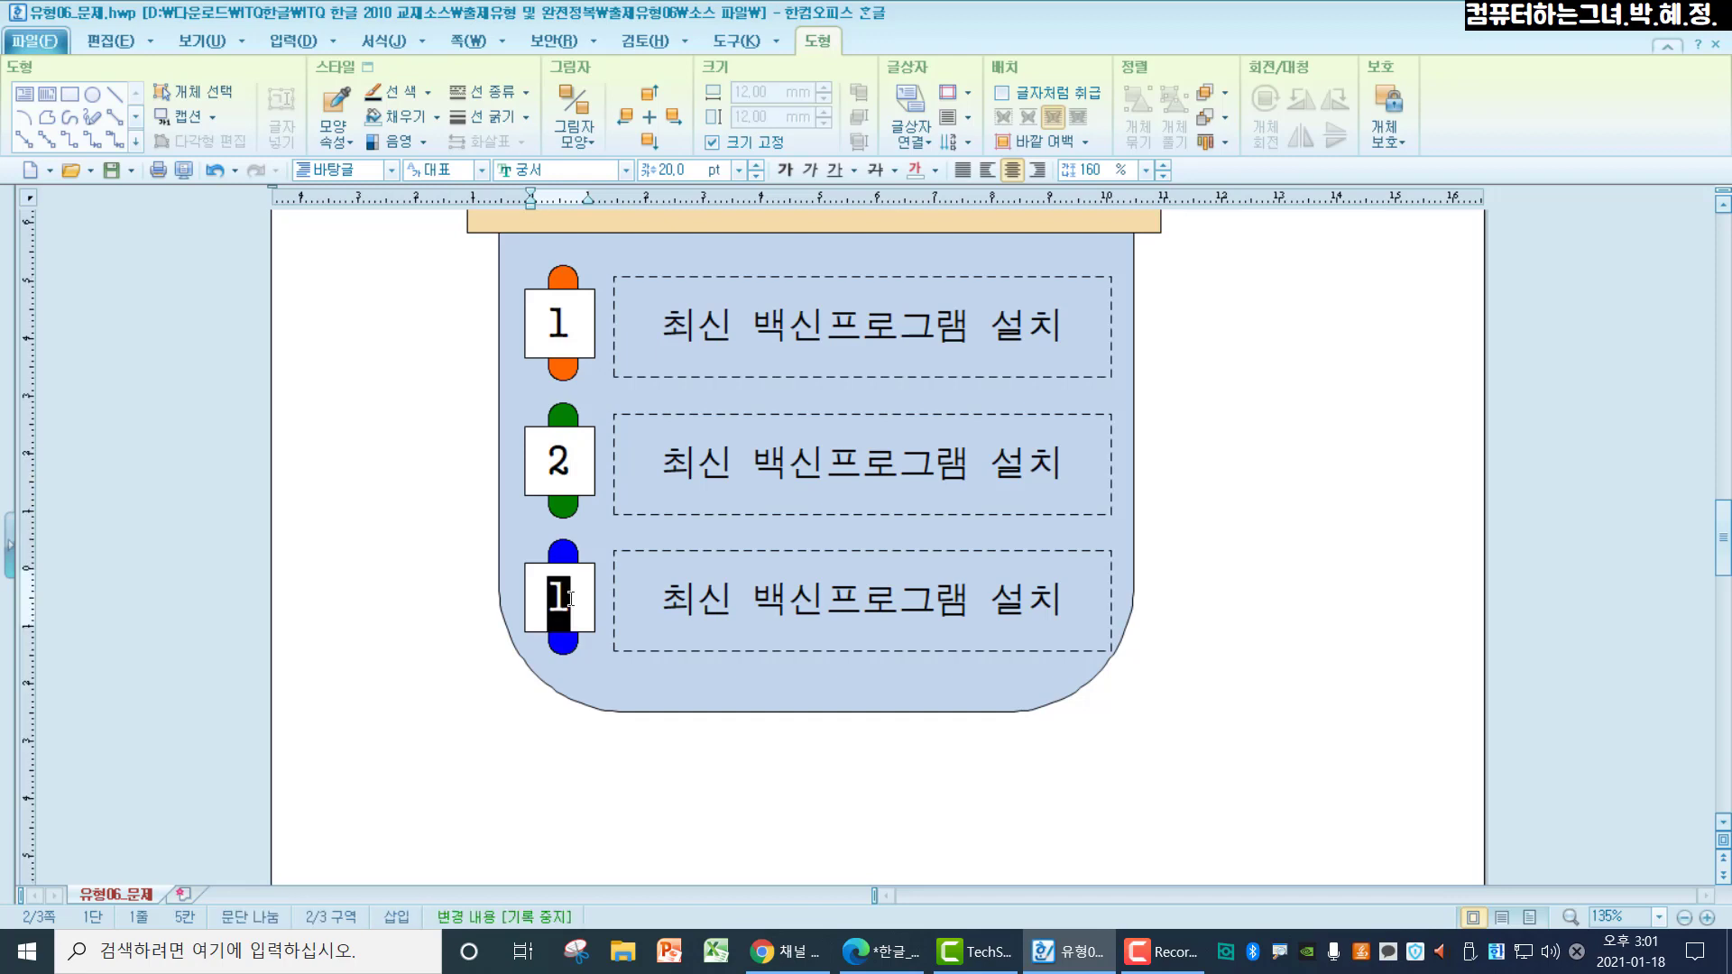
{"action": "type", "text": "3"}
Replace the text in the middle row's dashed box with "출처가 불명확한 메일삭제"
{"action": "left_click", "coordinate": [662, 465]}
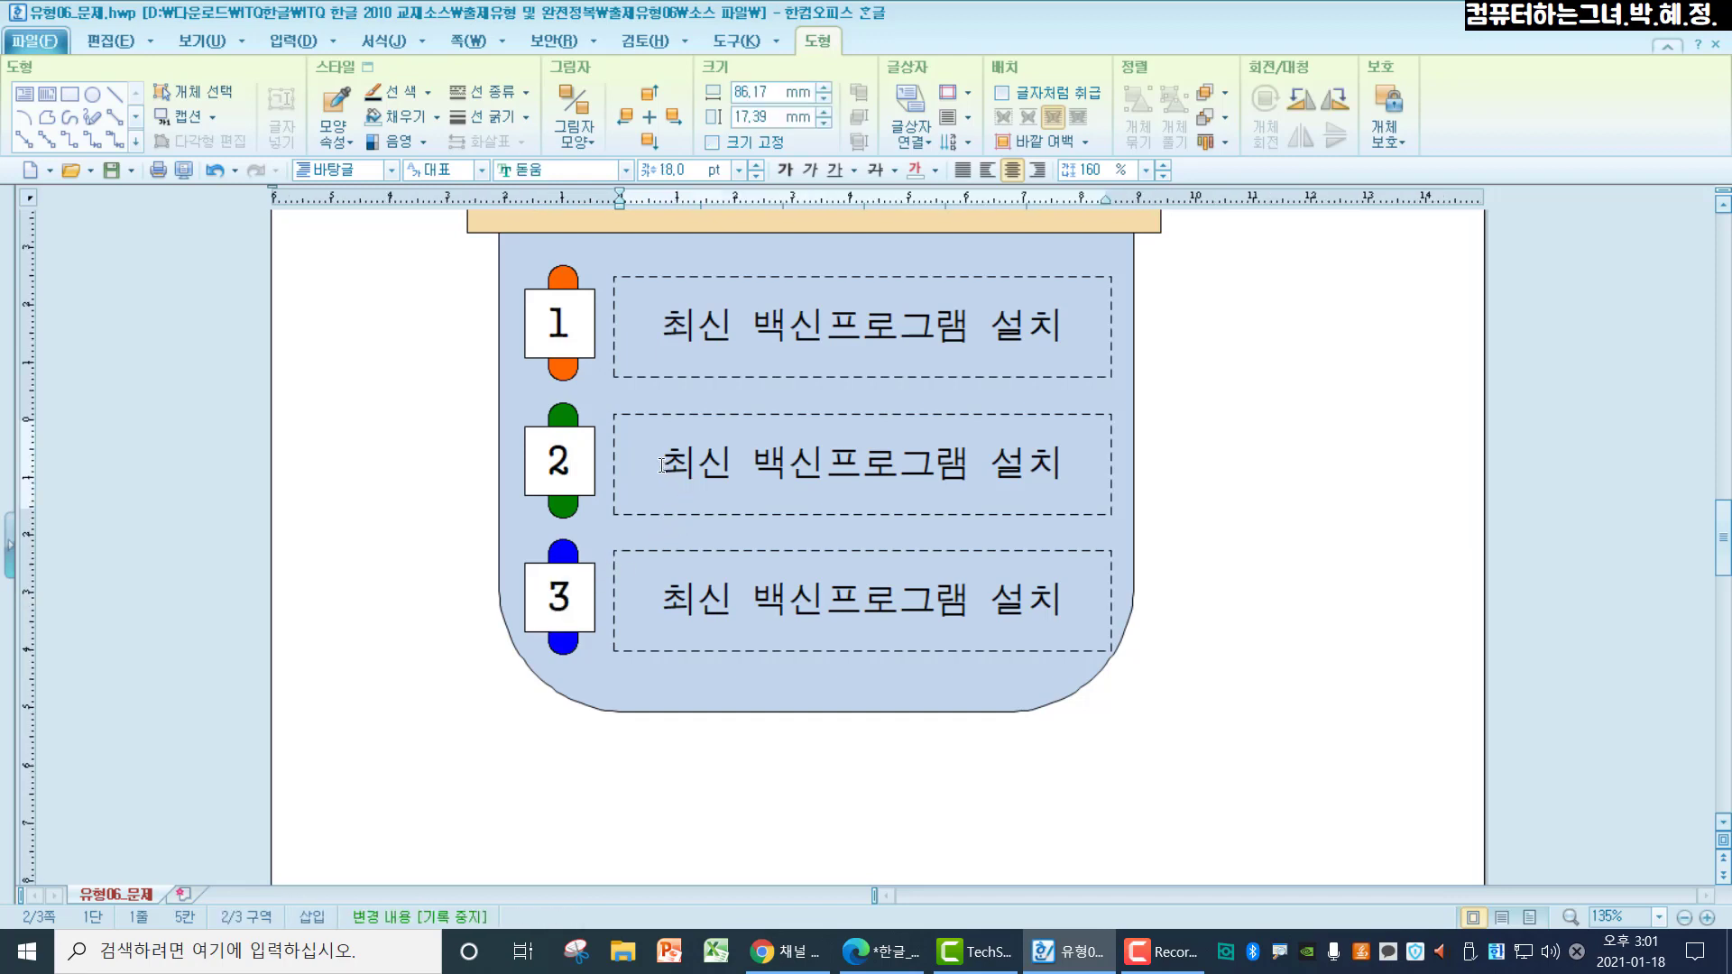
{"action": "left_click_drag", "start_coordinate": [661, 465], "coordinate": [1227, 462]}
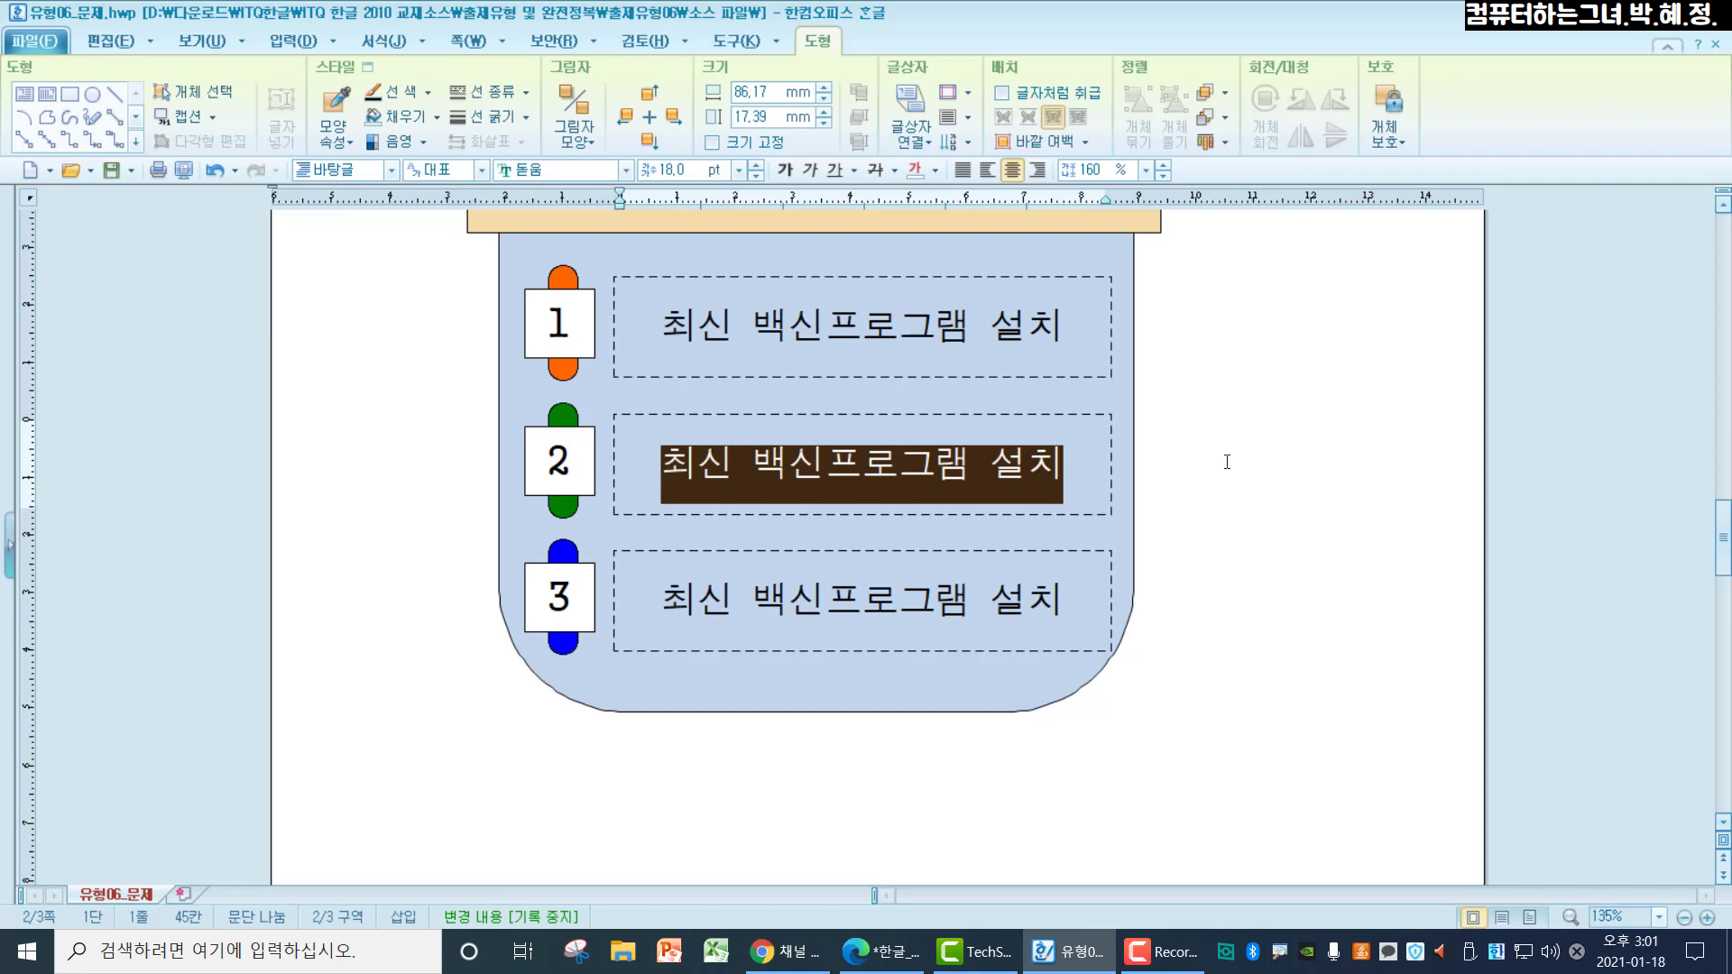
{"action": "type", "text": "출처"}
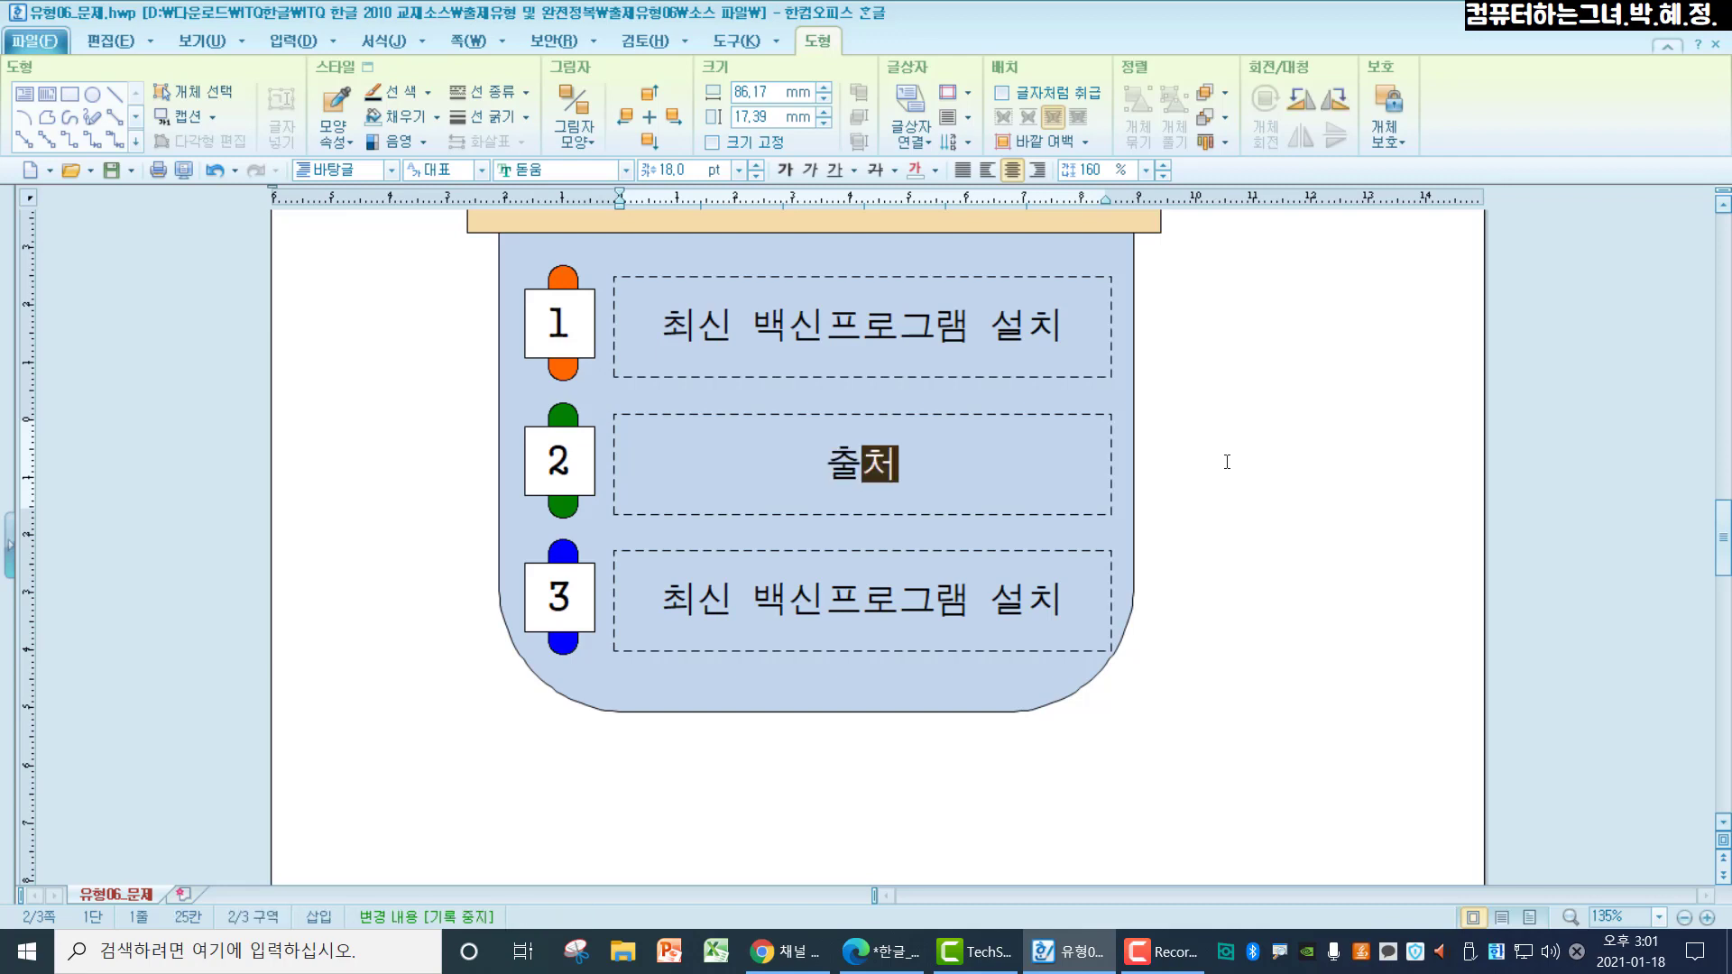
{"action": "type", "text": "가 불며명확한"}
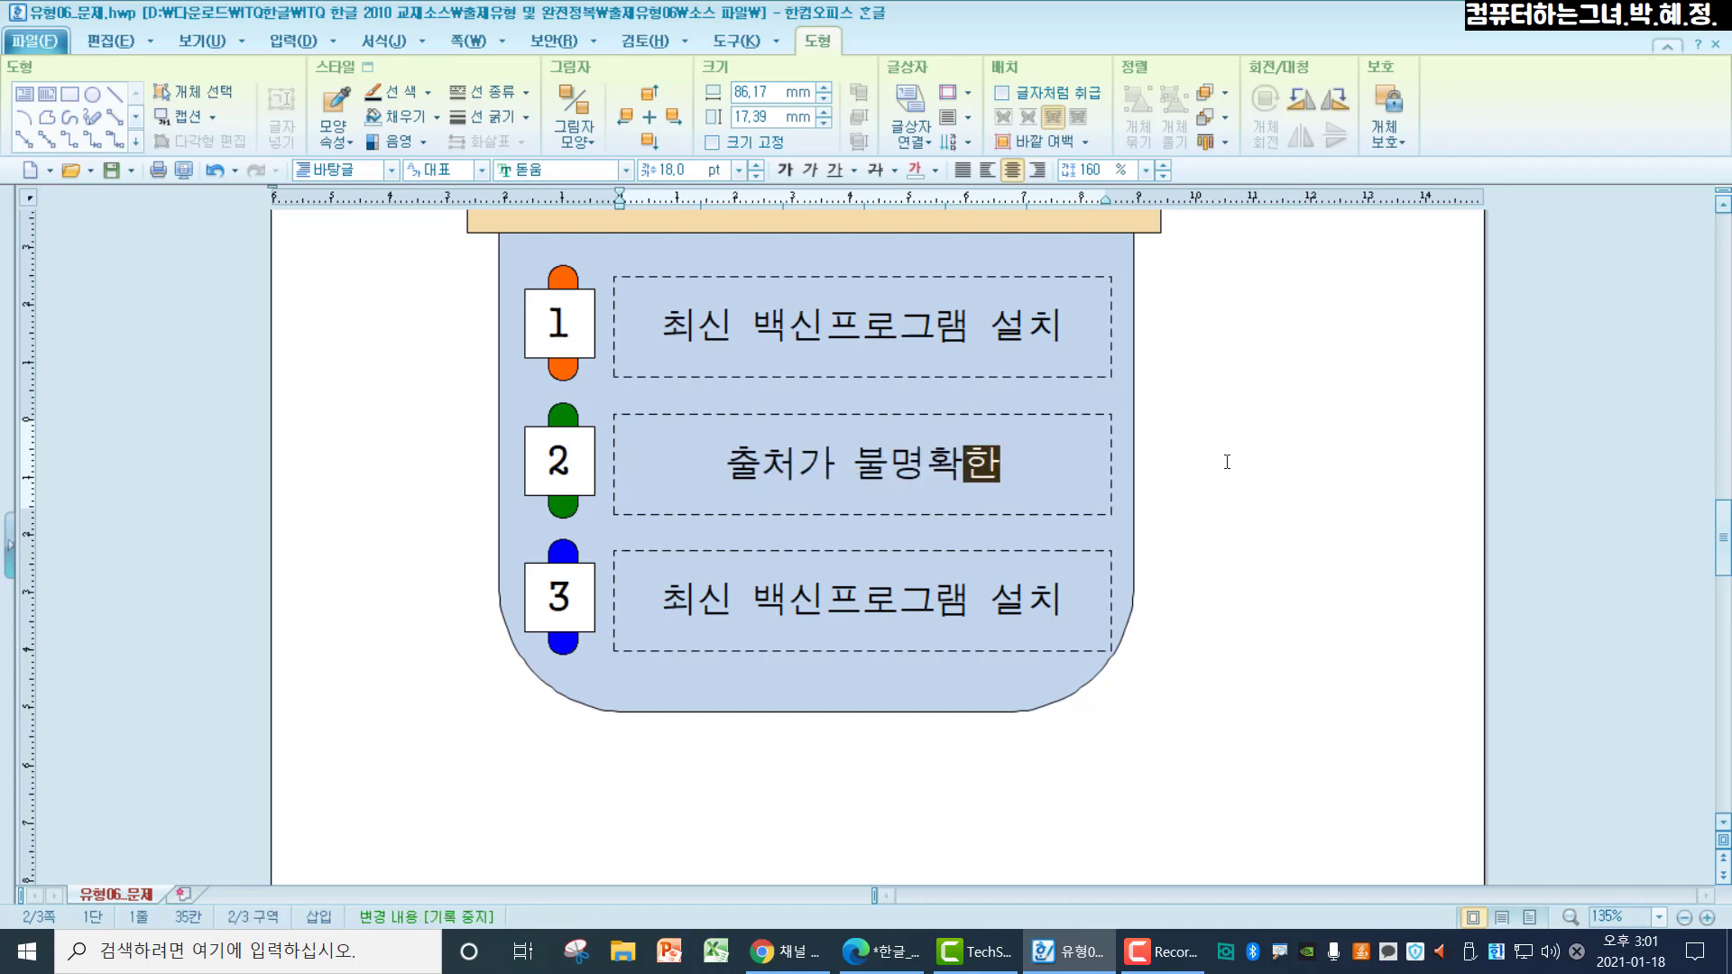
{"action": "type", "text": " 메잂삭제"}
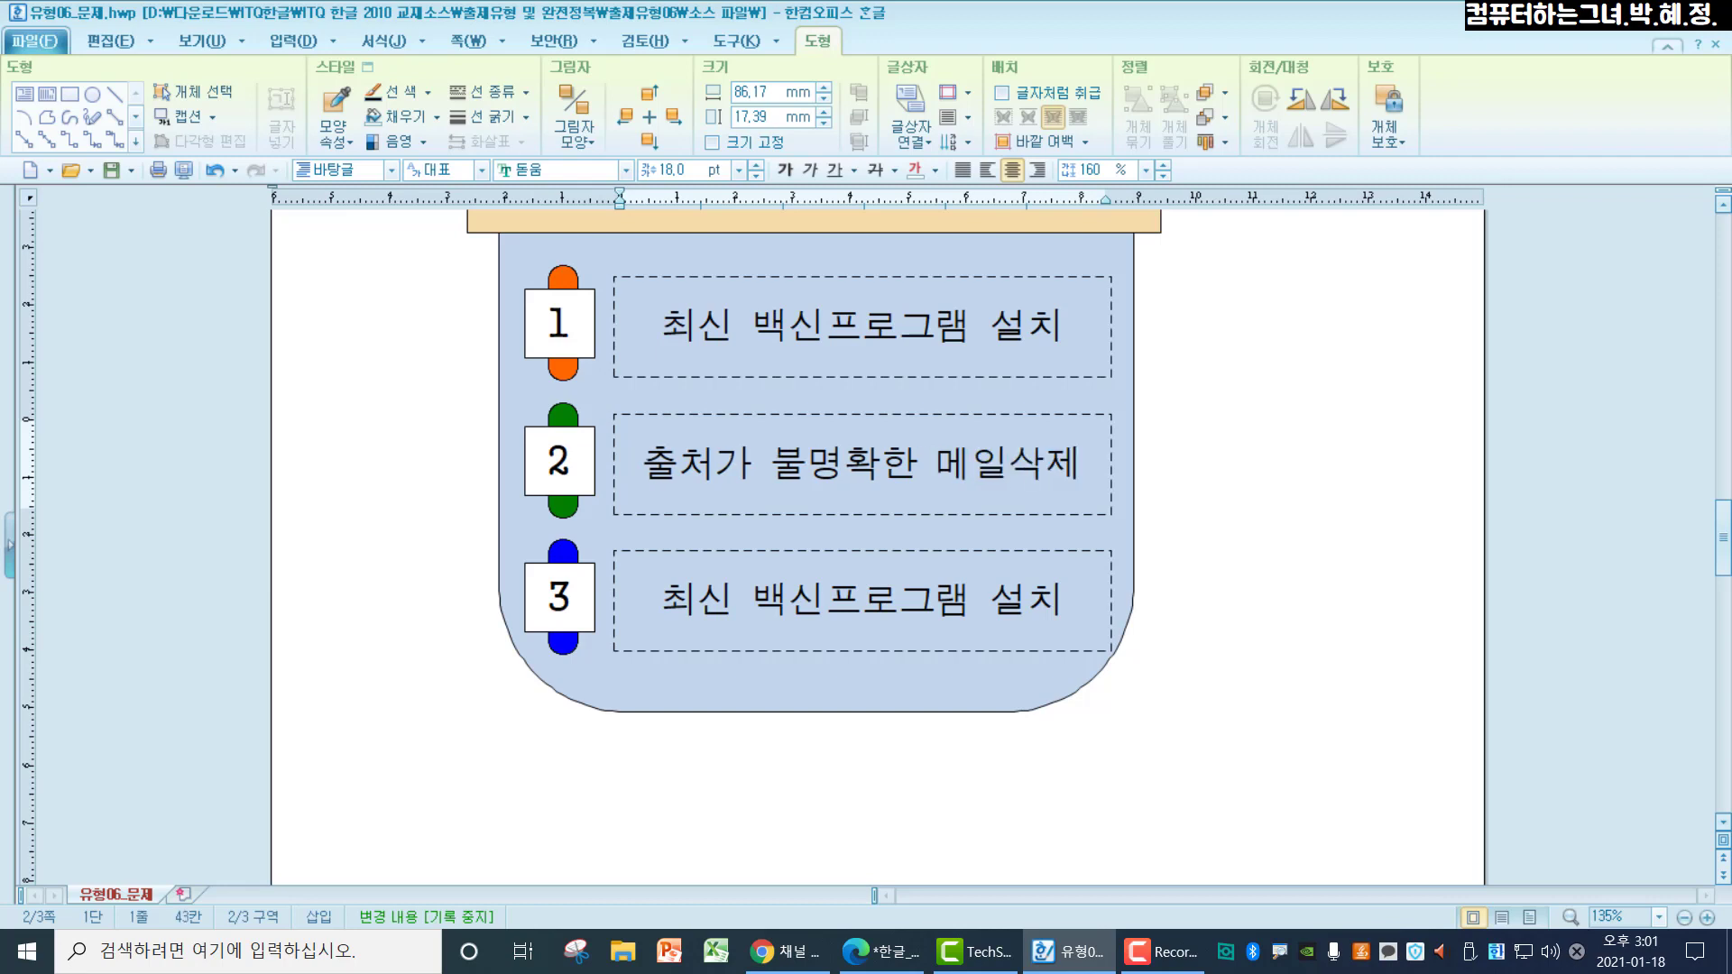
Replace the text in the bottom row's dashed box with "불법파일 다운 및 실행주의" and leave the text box
{"action": "left_click_drag", "start_coordinate": [653, 582], "coordinate": [1065, 609]}
{"action": "type", "text": "불"}
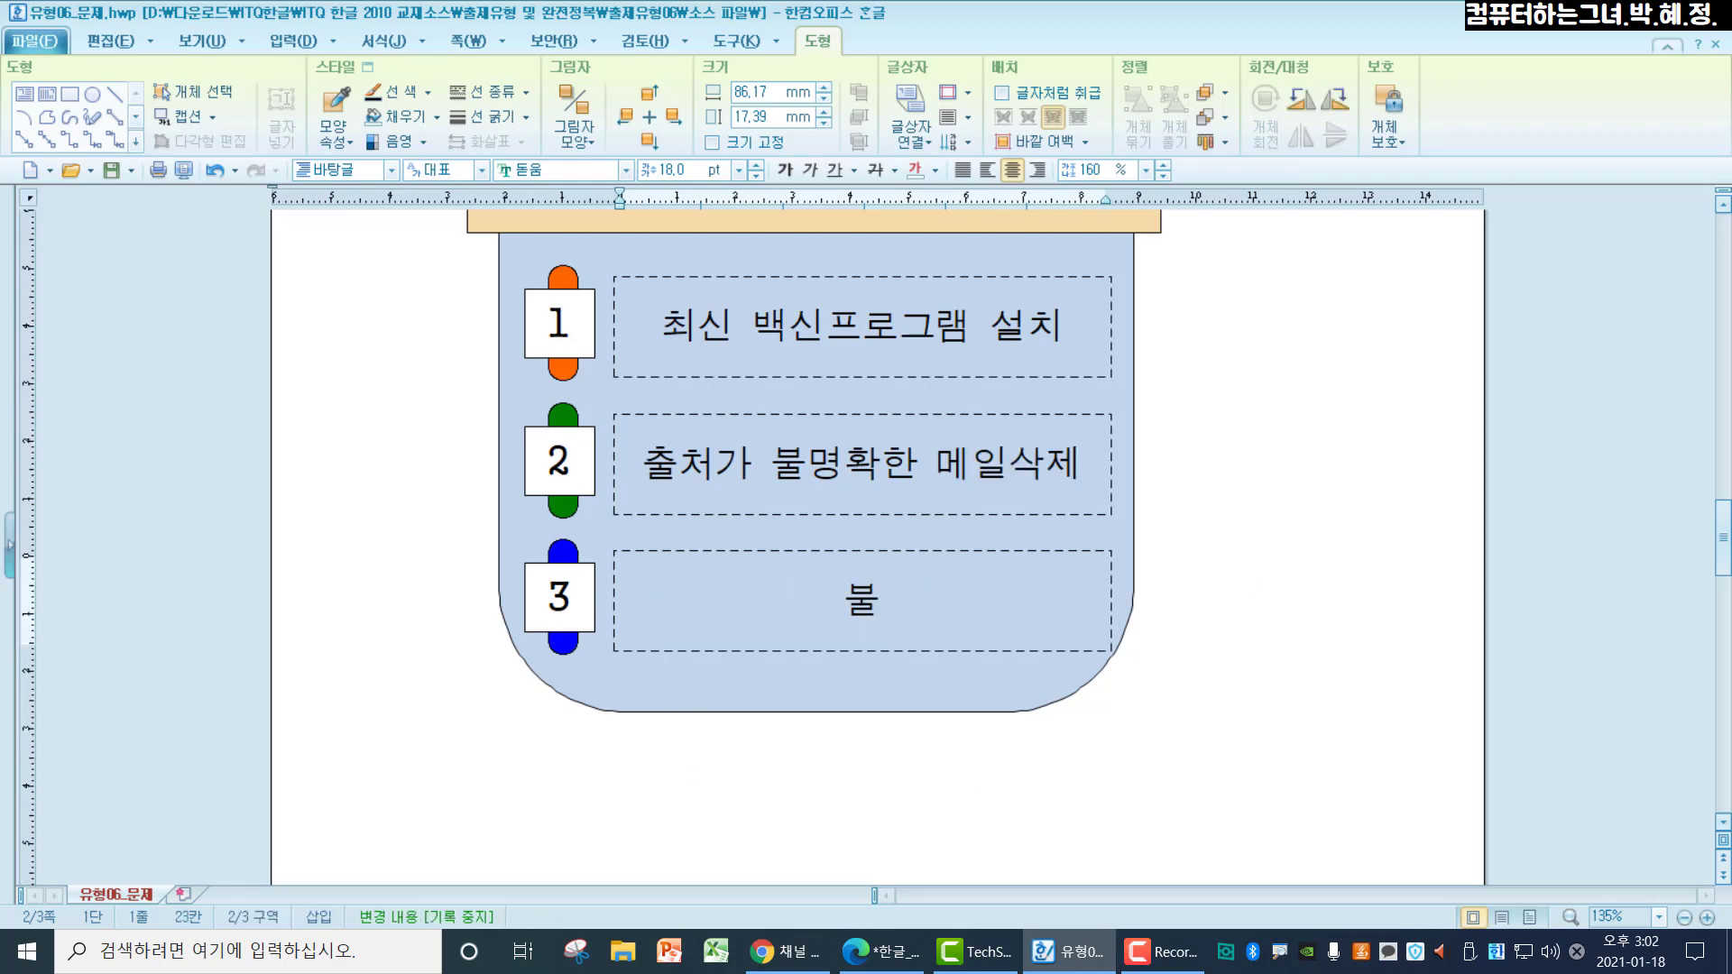
{"action": "type", "text": "법파일 다운"}
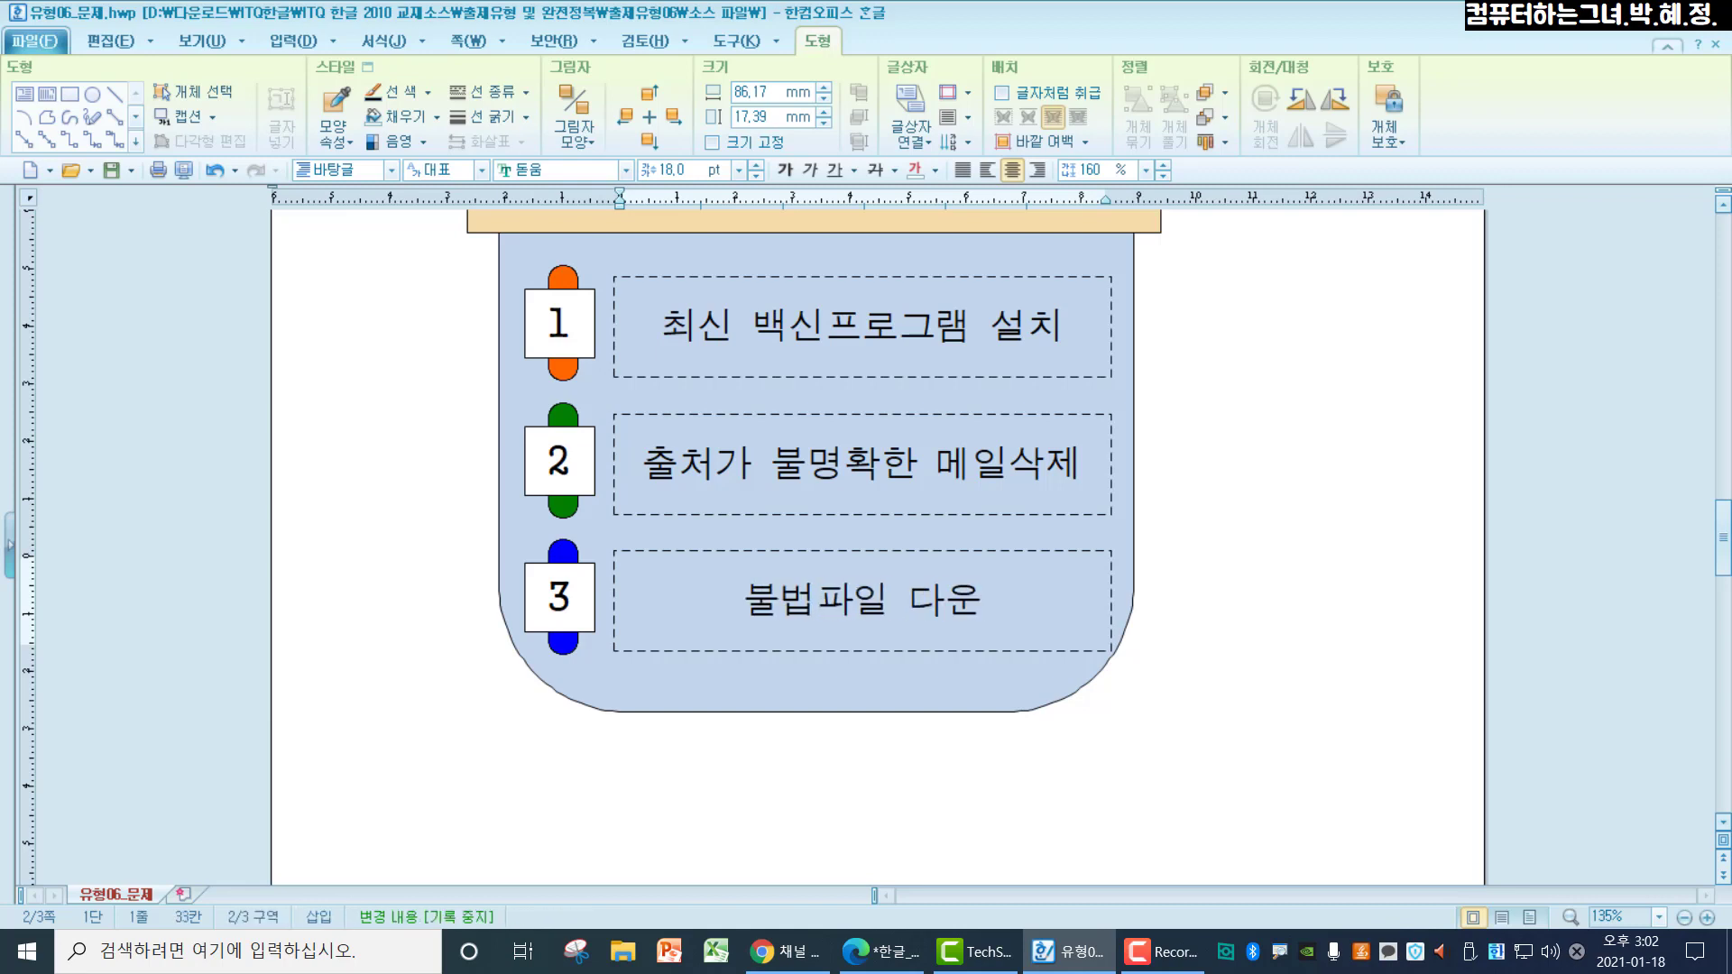
{"action": "type", "text": " 및 실행ㅈㅜ의"}
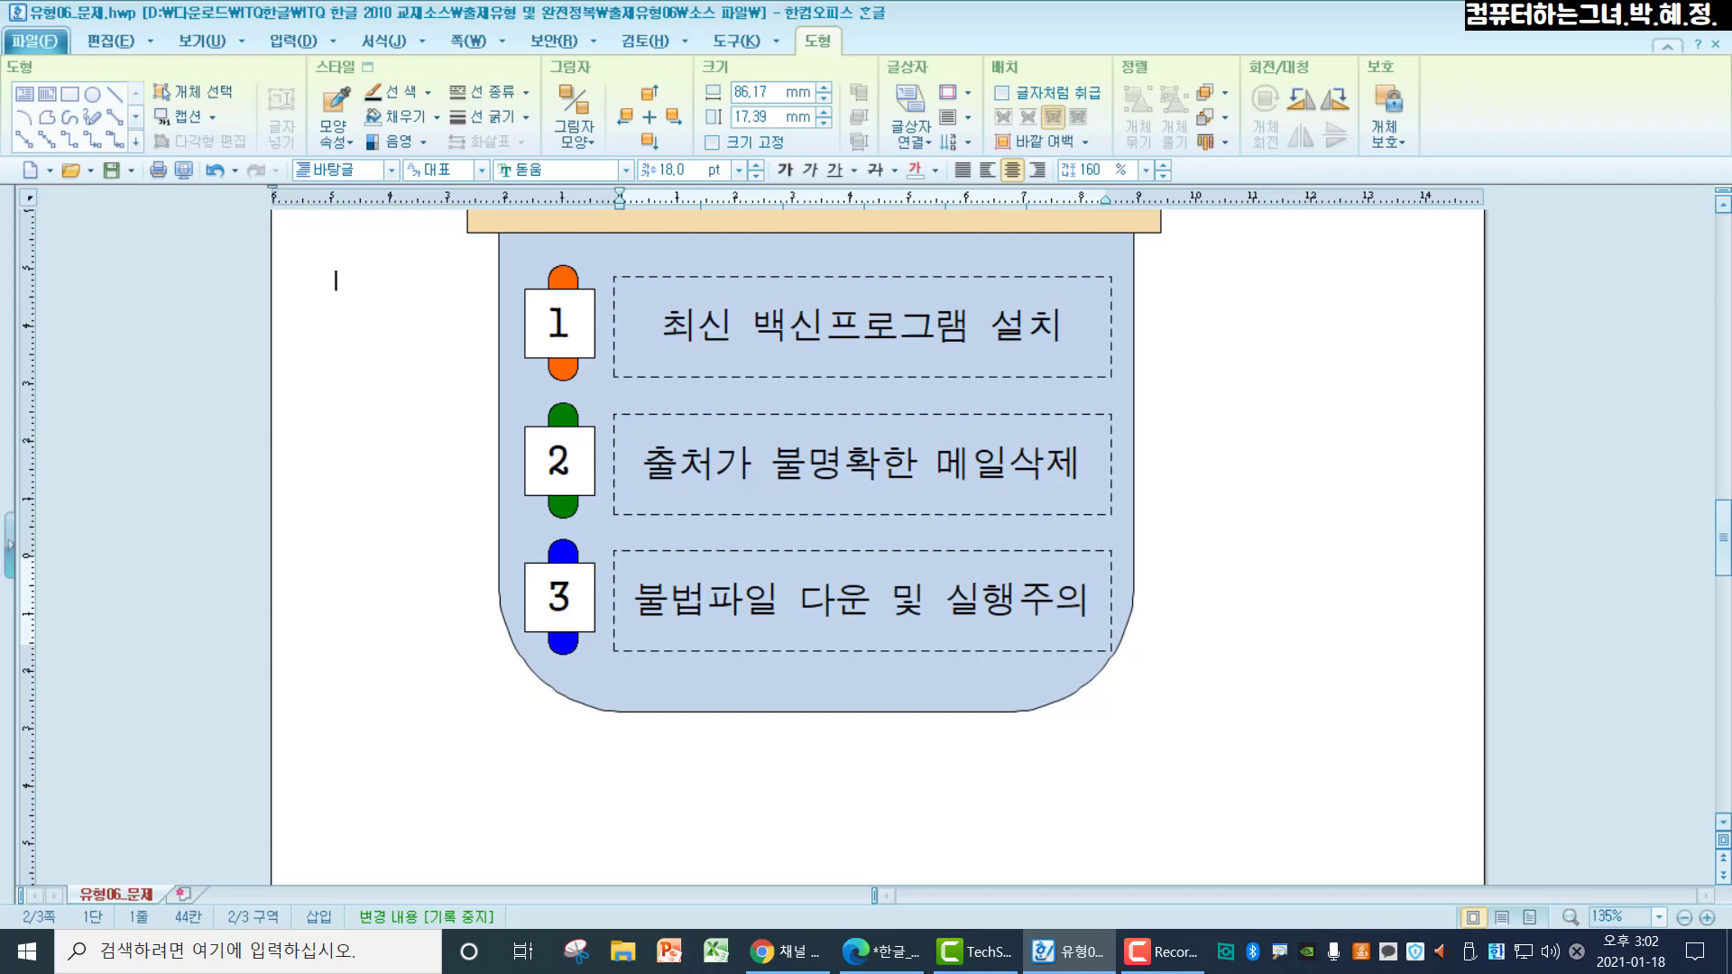
{"action": "key", "text": "shift+Escape"}
Nudge the large beige rectangle below the title slightly to the left and deselect it
{"action": "scroll", "coordinate": [1215, 521], "scroll_direction": "down", "scroll_amount": 3}
{"action": "scroll", "coordinate": [1216, 521], "scroll_direction": "down", "scroll_amount": 2}
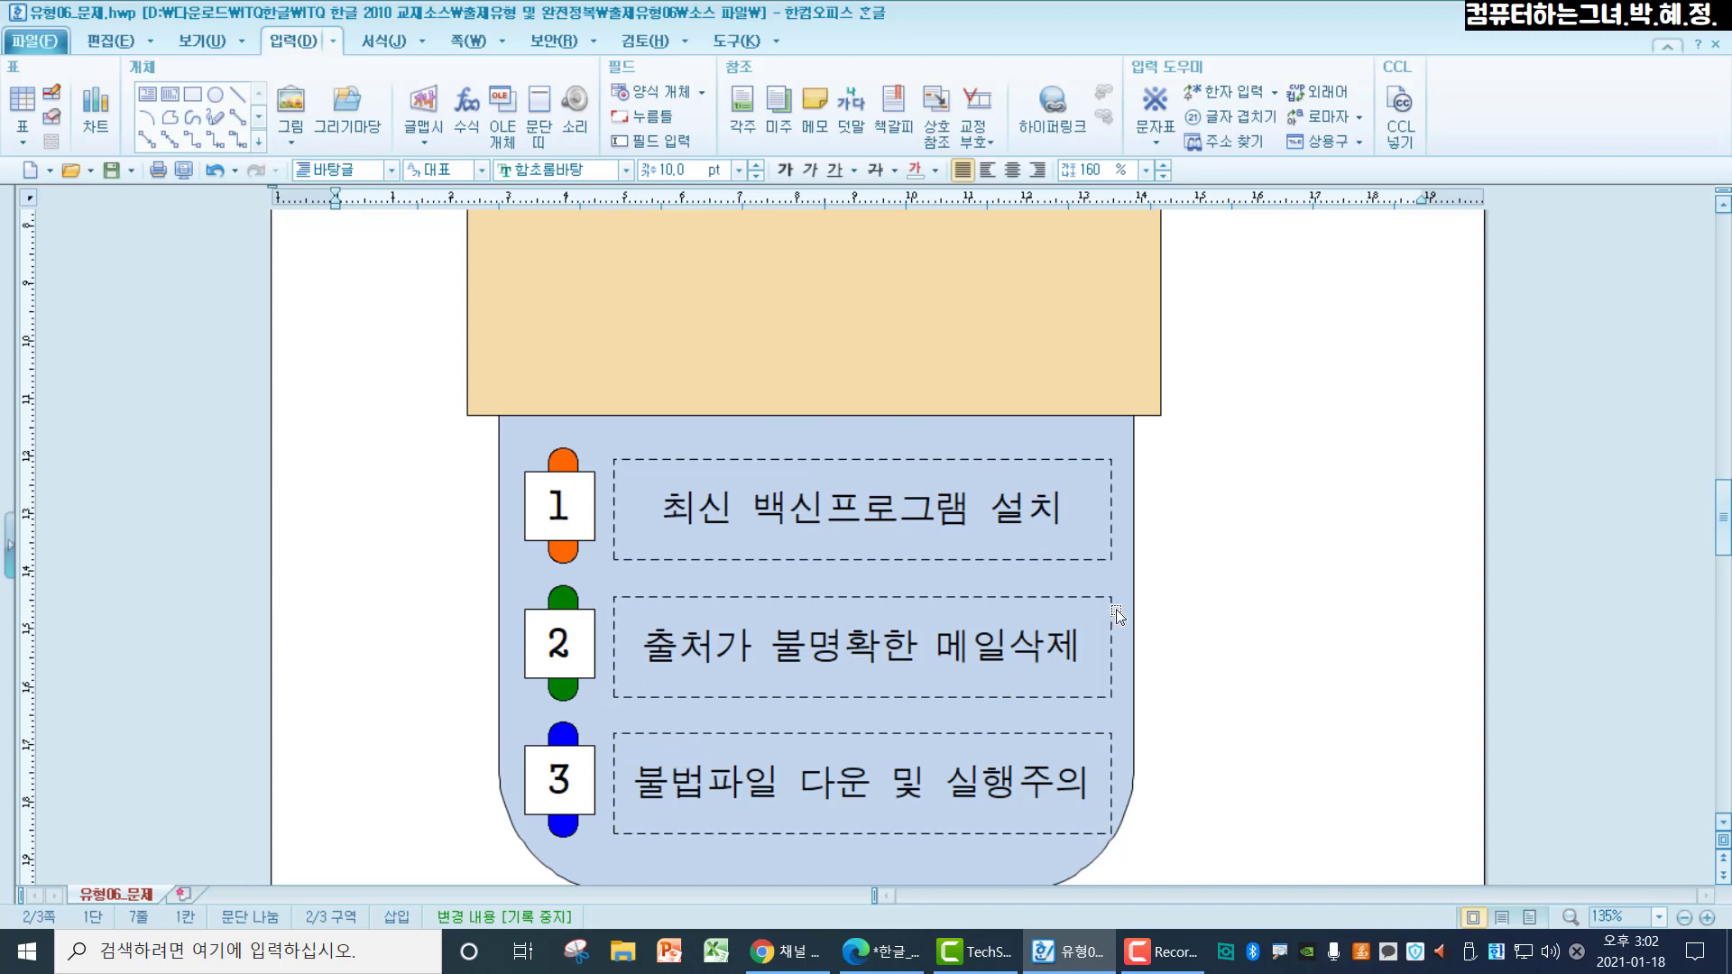
{"action": "scroll", "coordinate": [1117, 613], "scroll_direction": "up", "scroll_amount": 5}
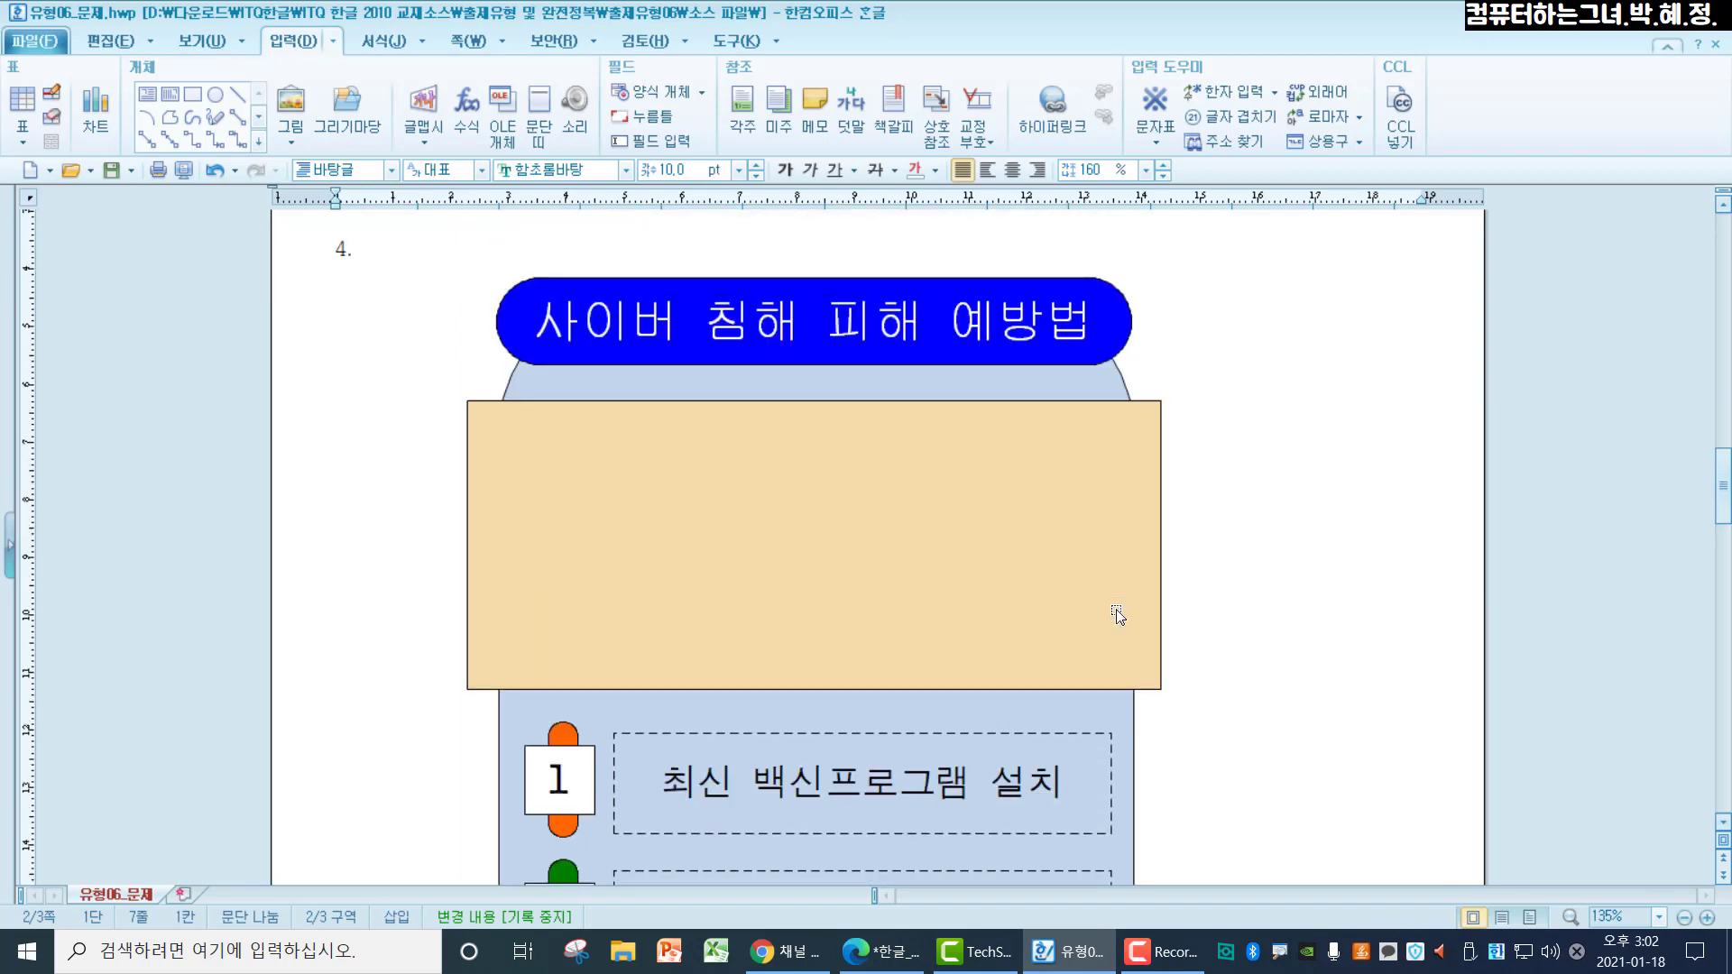
{"action": "left_click", "coordinate": [1116, 613]}
{"action": "key", "text": "Left"}
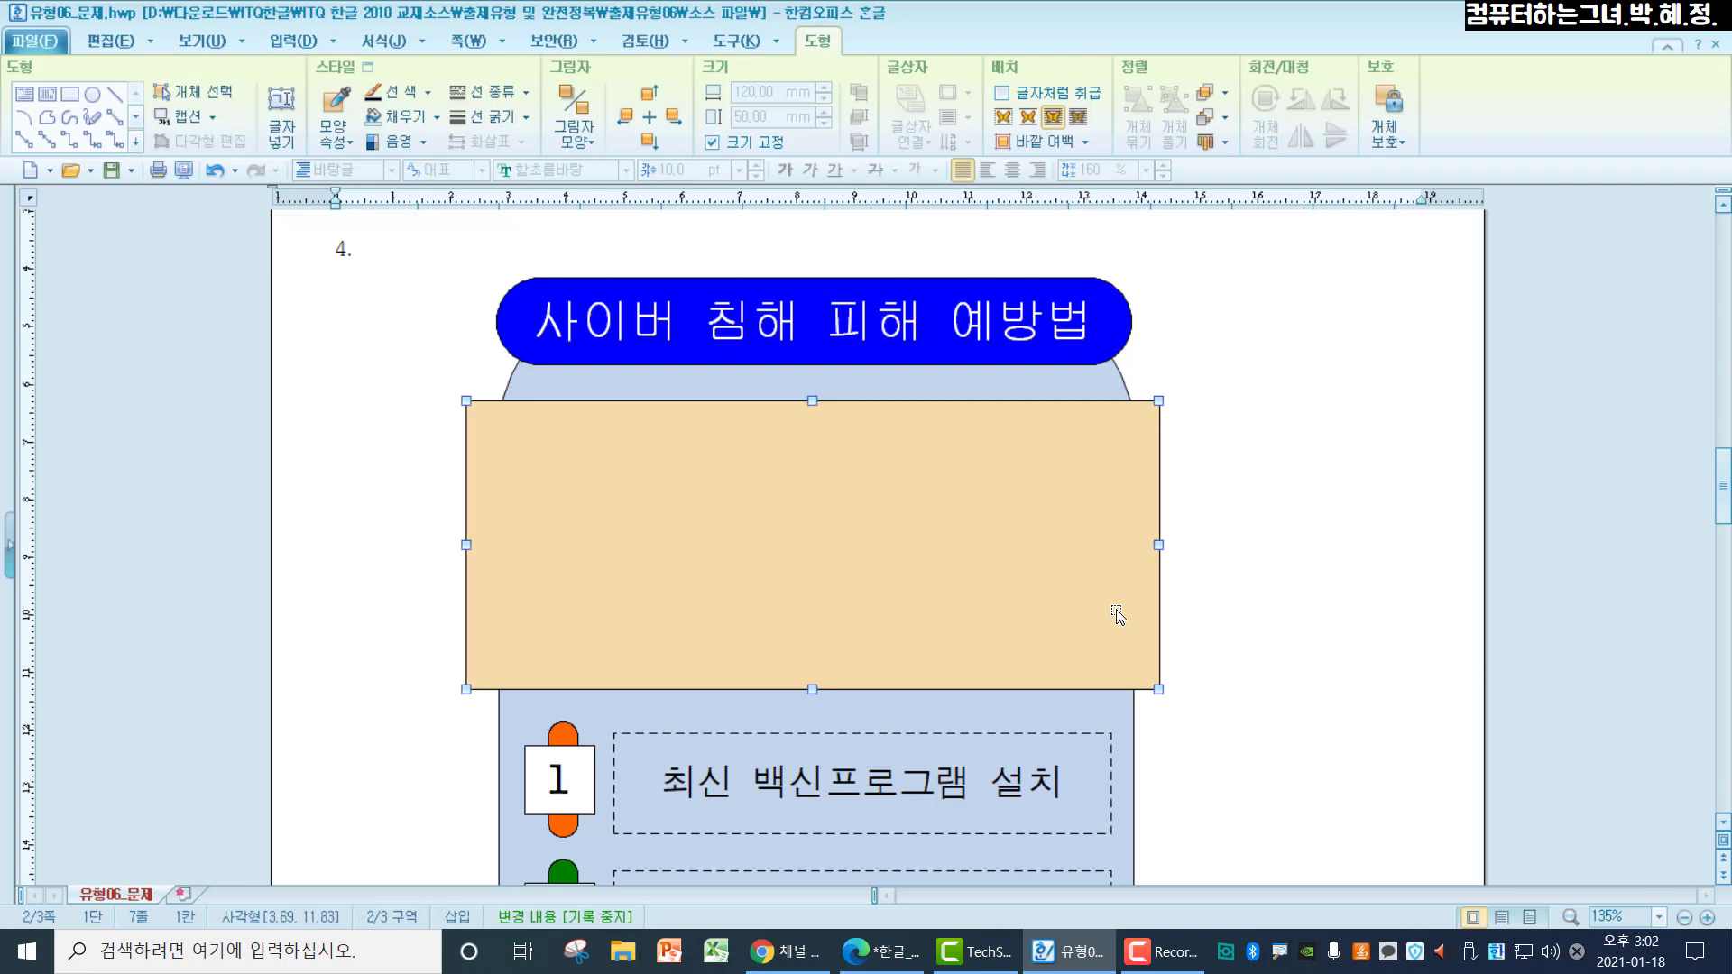
{"action": "left_click", "coordinate": [1263, 580]}
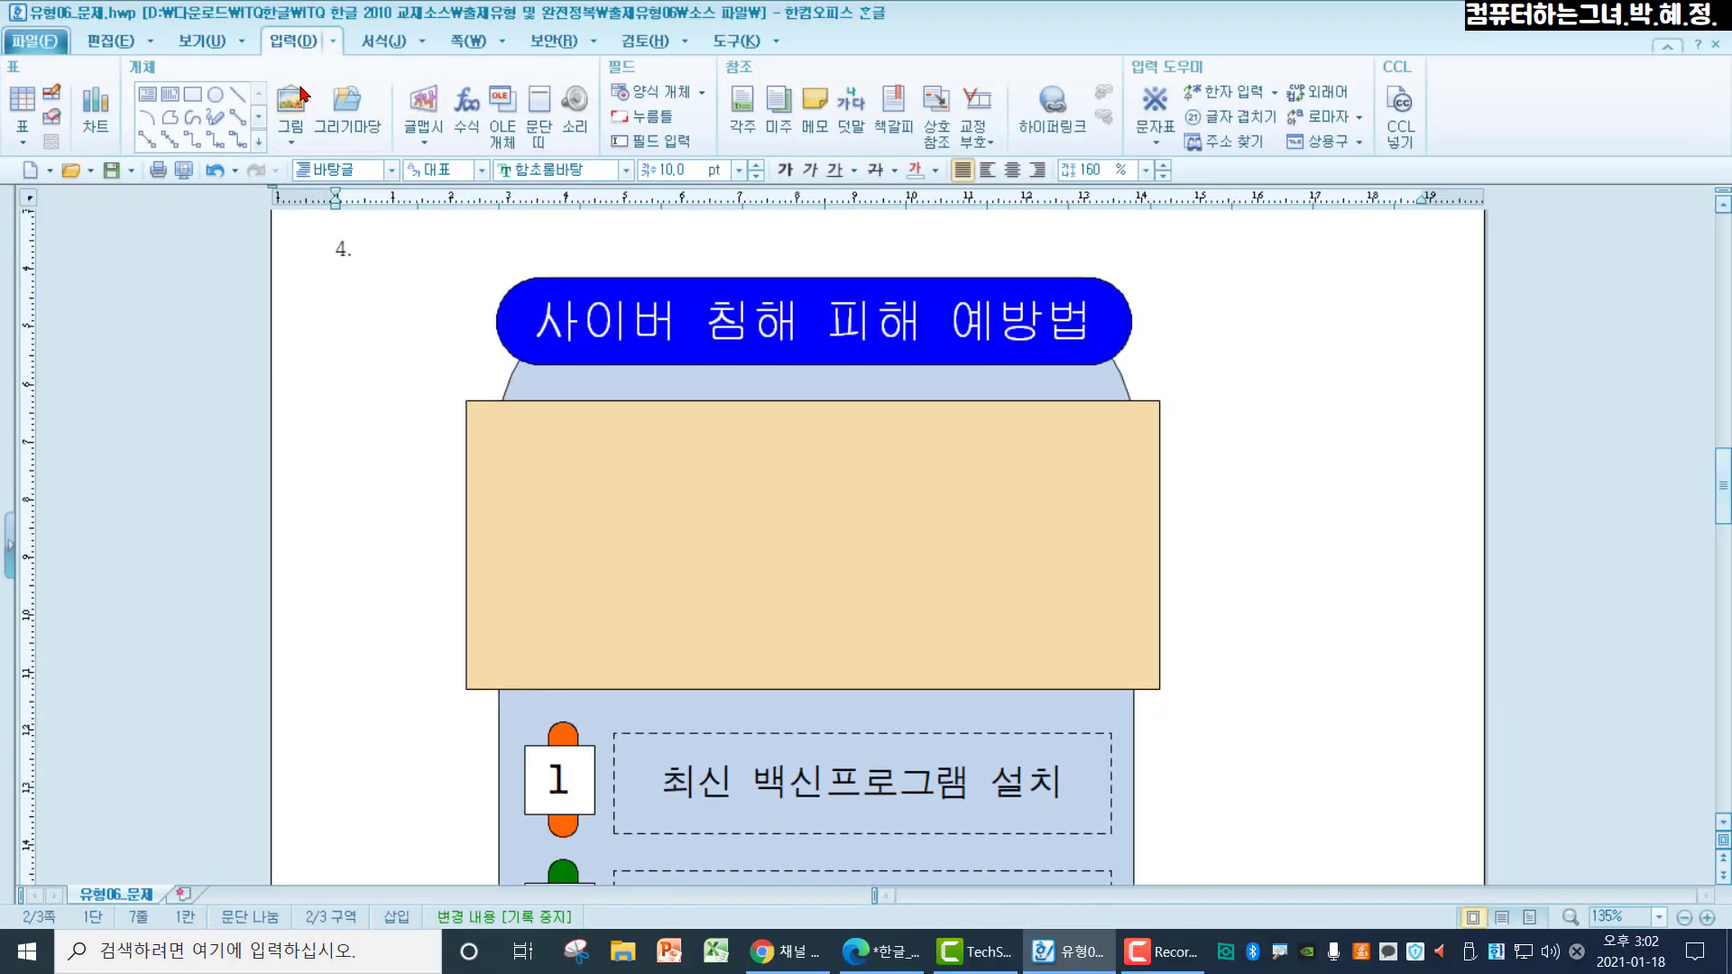
Start inserting a picture and browse to the Picture folder inside the ITQ documents folder
{"action": "left_click", "coordinate": [372, 134]}
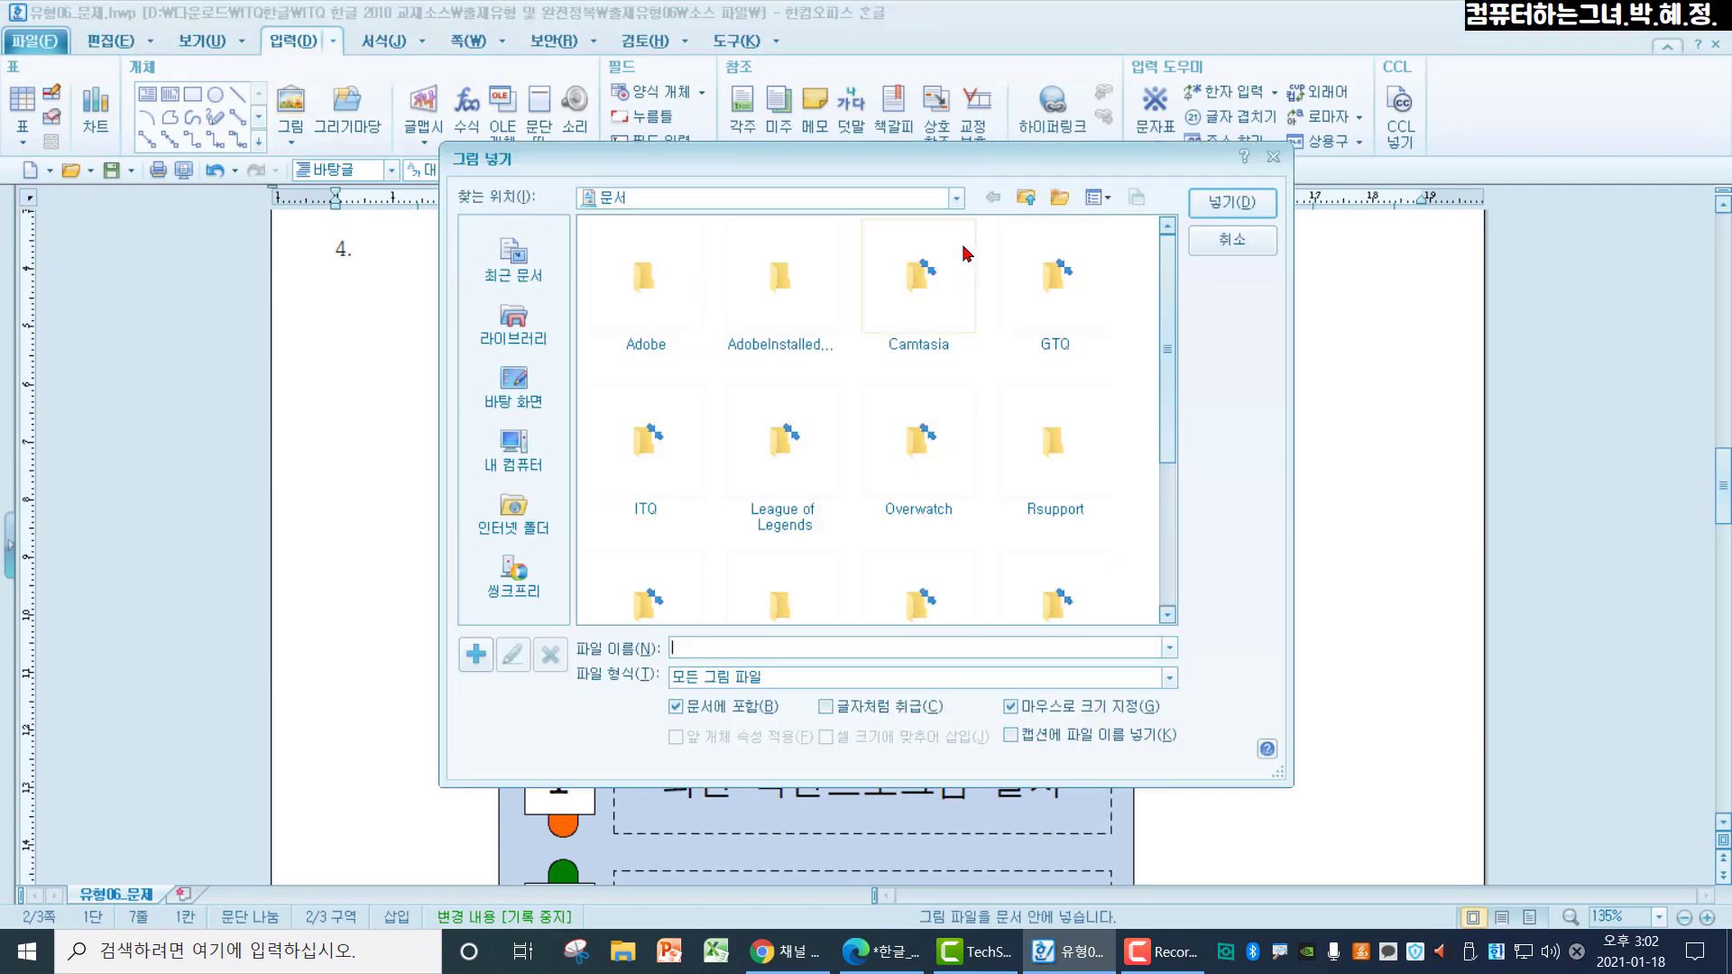
{"action": "left_click_drag", "start_coordinate": [1027, 167], "coordinate": [1024, 142]}
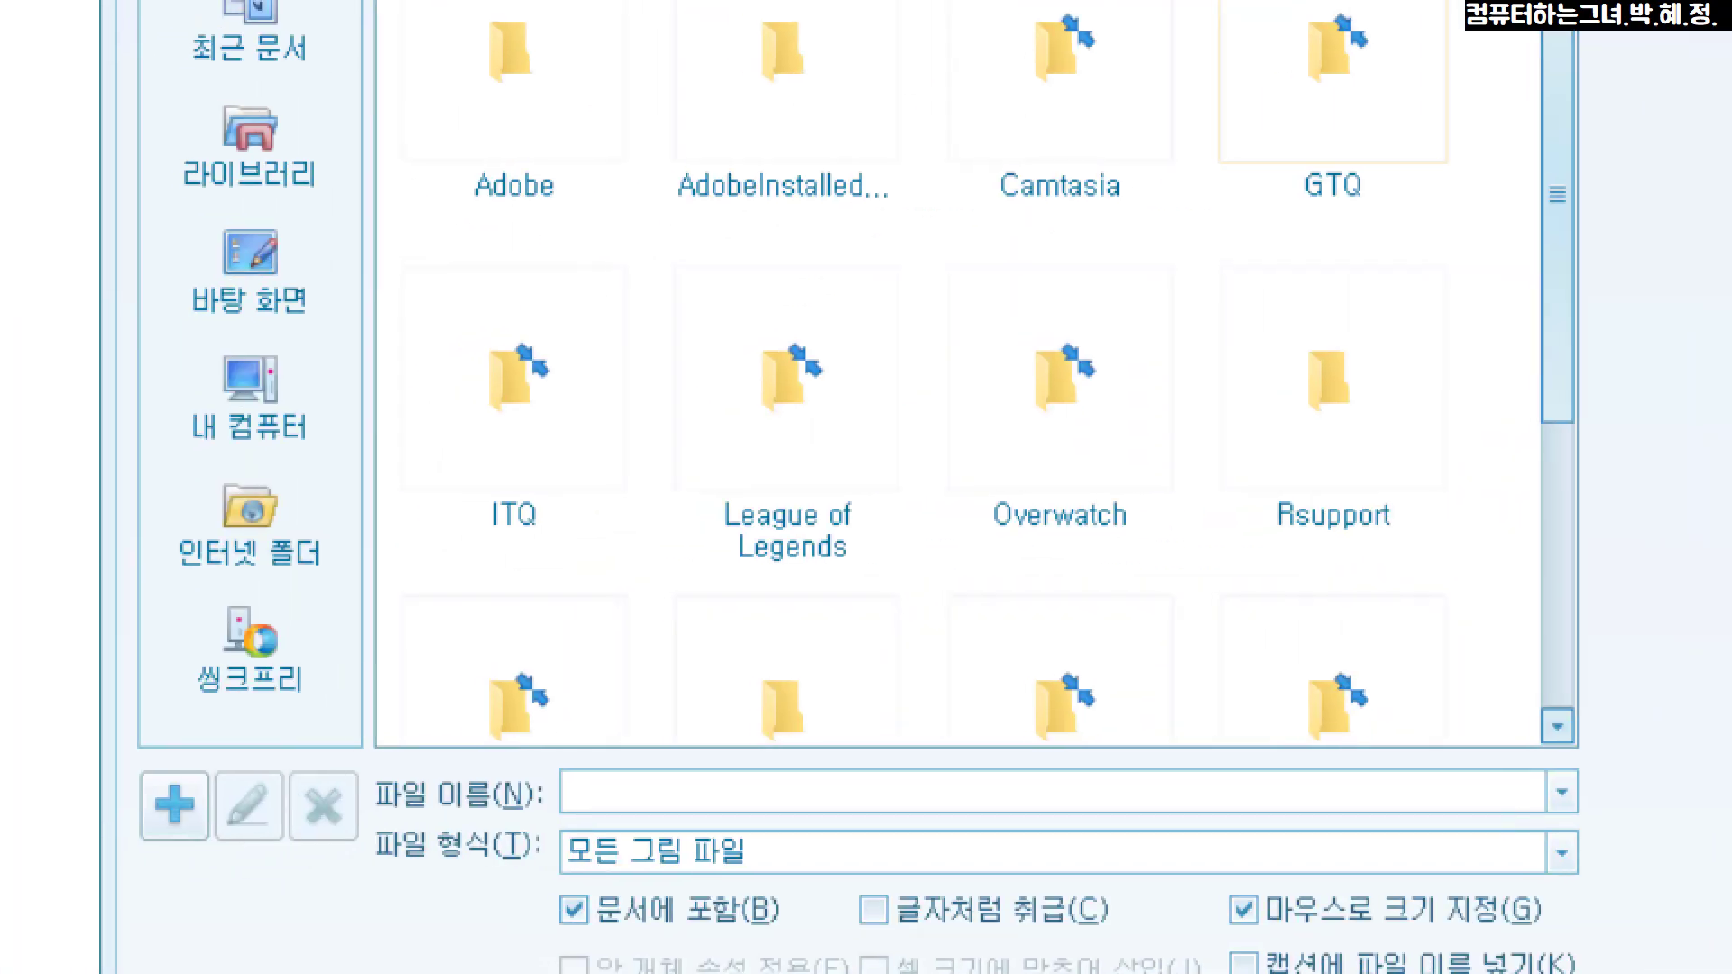
{"action": "left_click", "coordinate": [546, 565]}
{"action": "left_click_drag", "start_coordinate": [89, 393], "coordinate": [330, 662]}
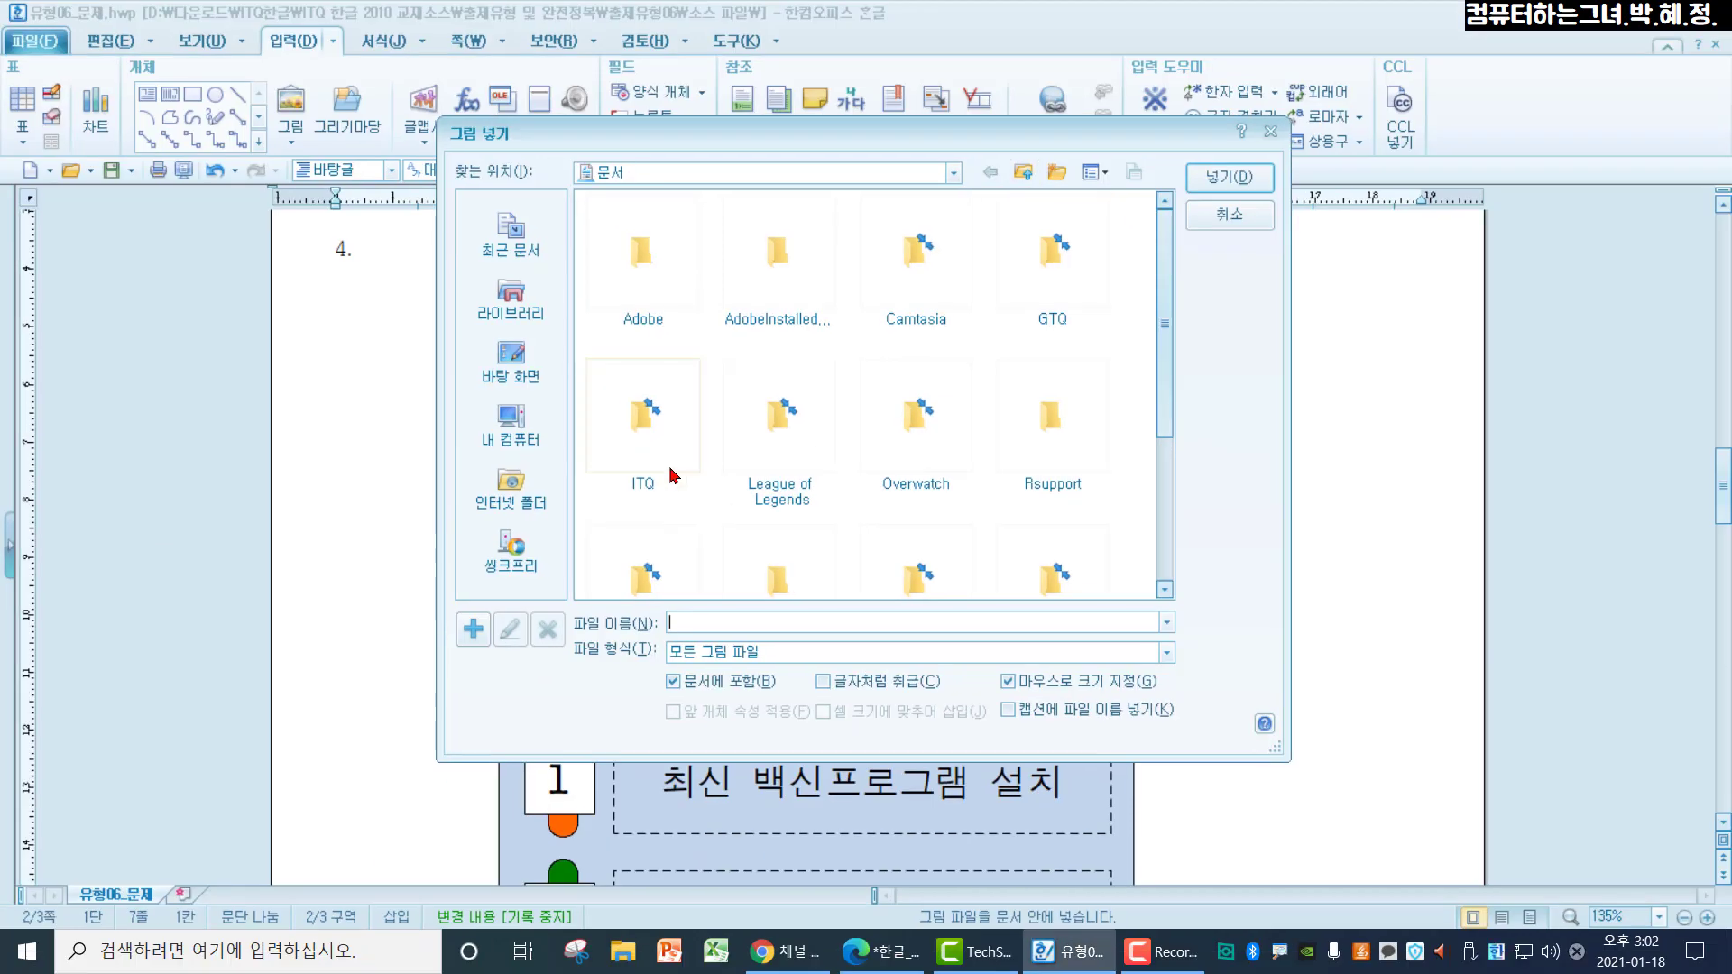
{"action": "left_click", "coordinate": [526, 459]}
{"action": "double_click", "coordinate": [648, 455]}
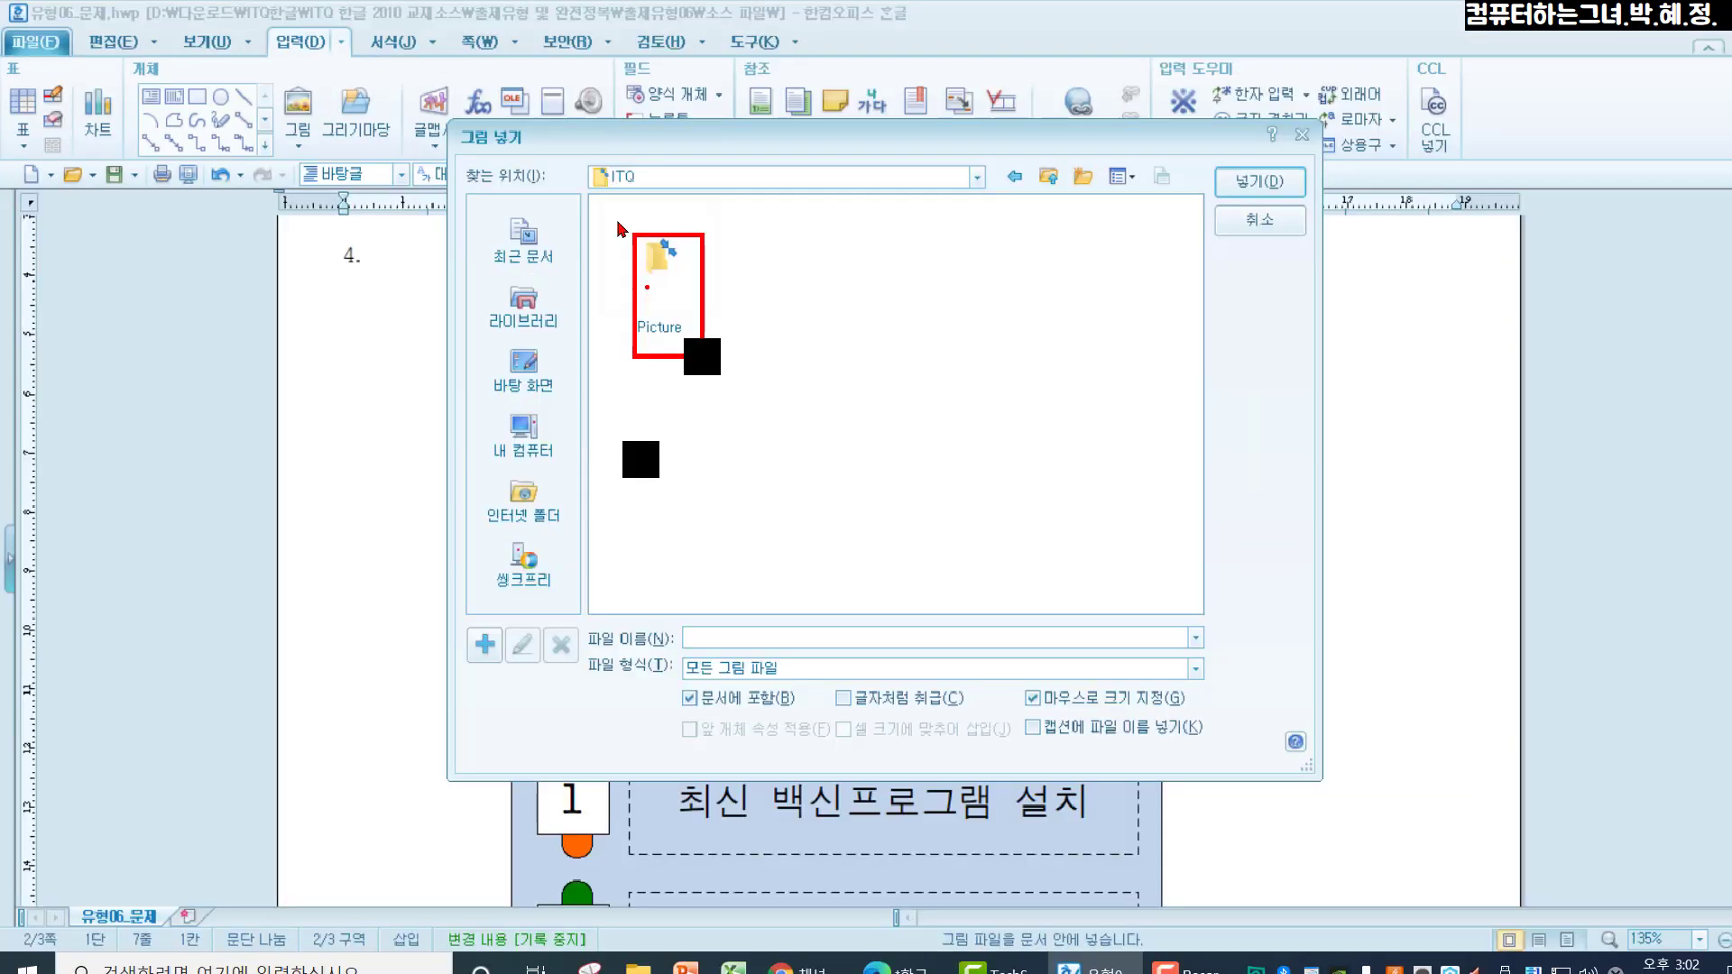
{"action": "left_click", "coordinate": [938, 492]}
{"action": "double_click", "coordinate": [655, 249]}
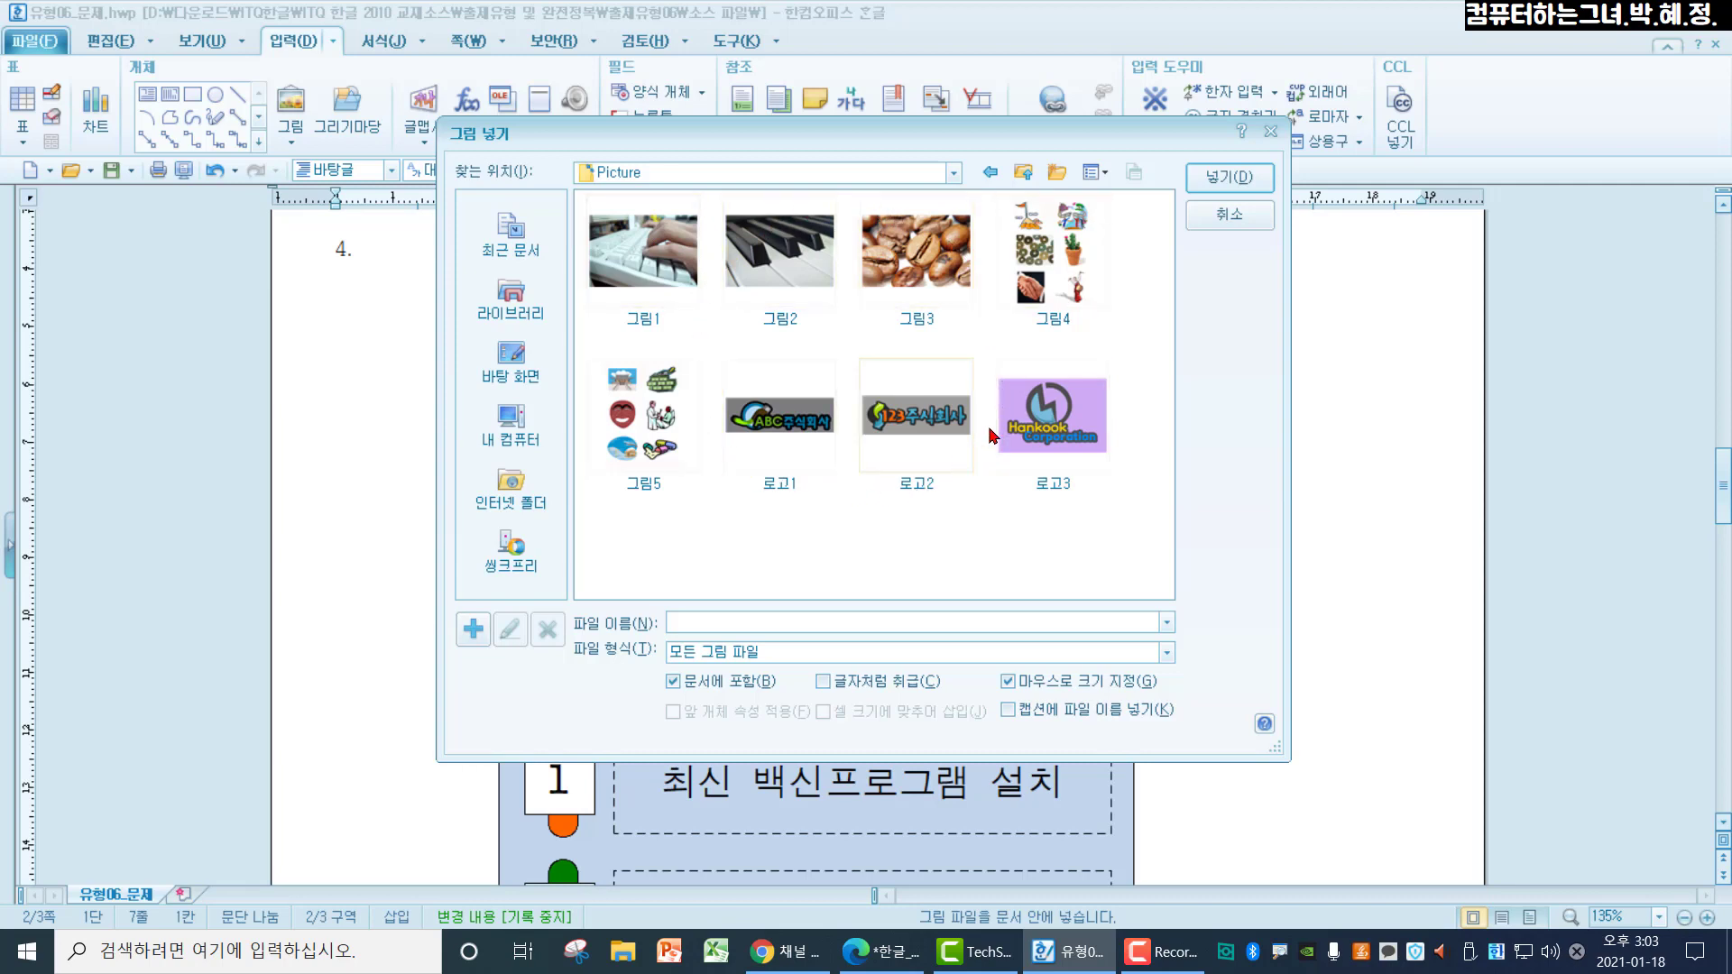
List the picture files in detail view and insert 로고1 beside the title, about 69 mm wide and 23 mm high
{"action": "left_click", "coordinate": [1109, 174]}
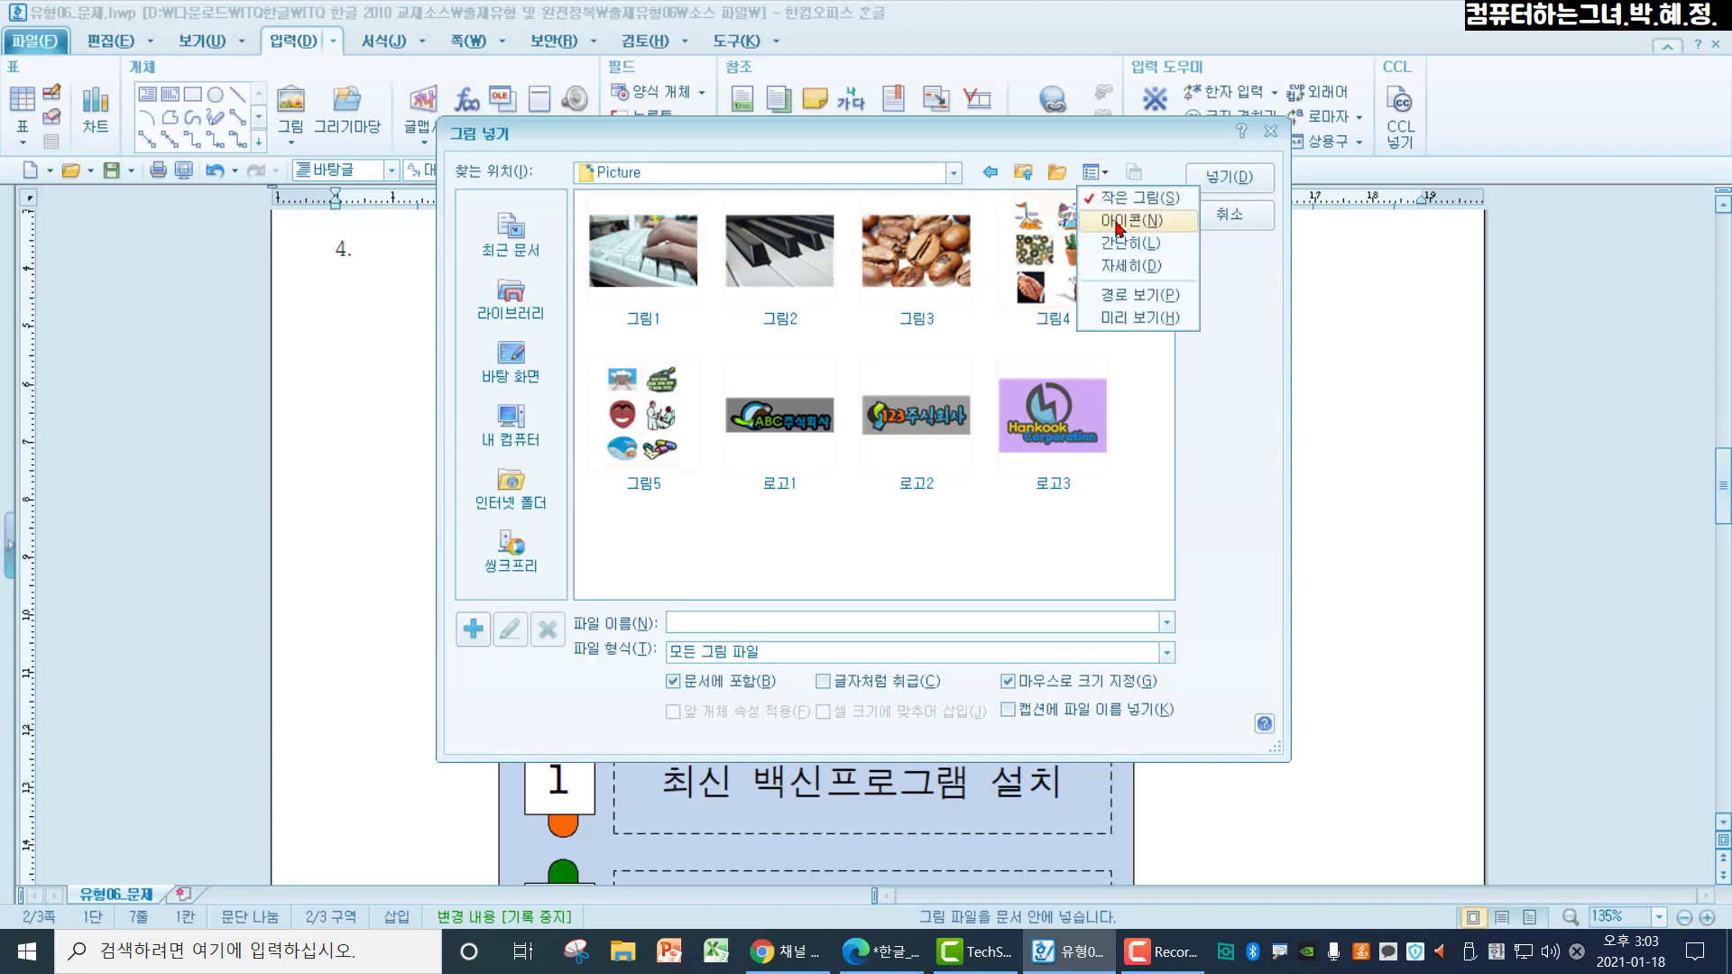
{"action": "left_click", "coordinate": [1133, 266]}
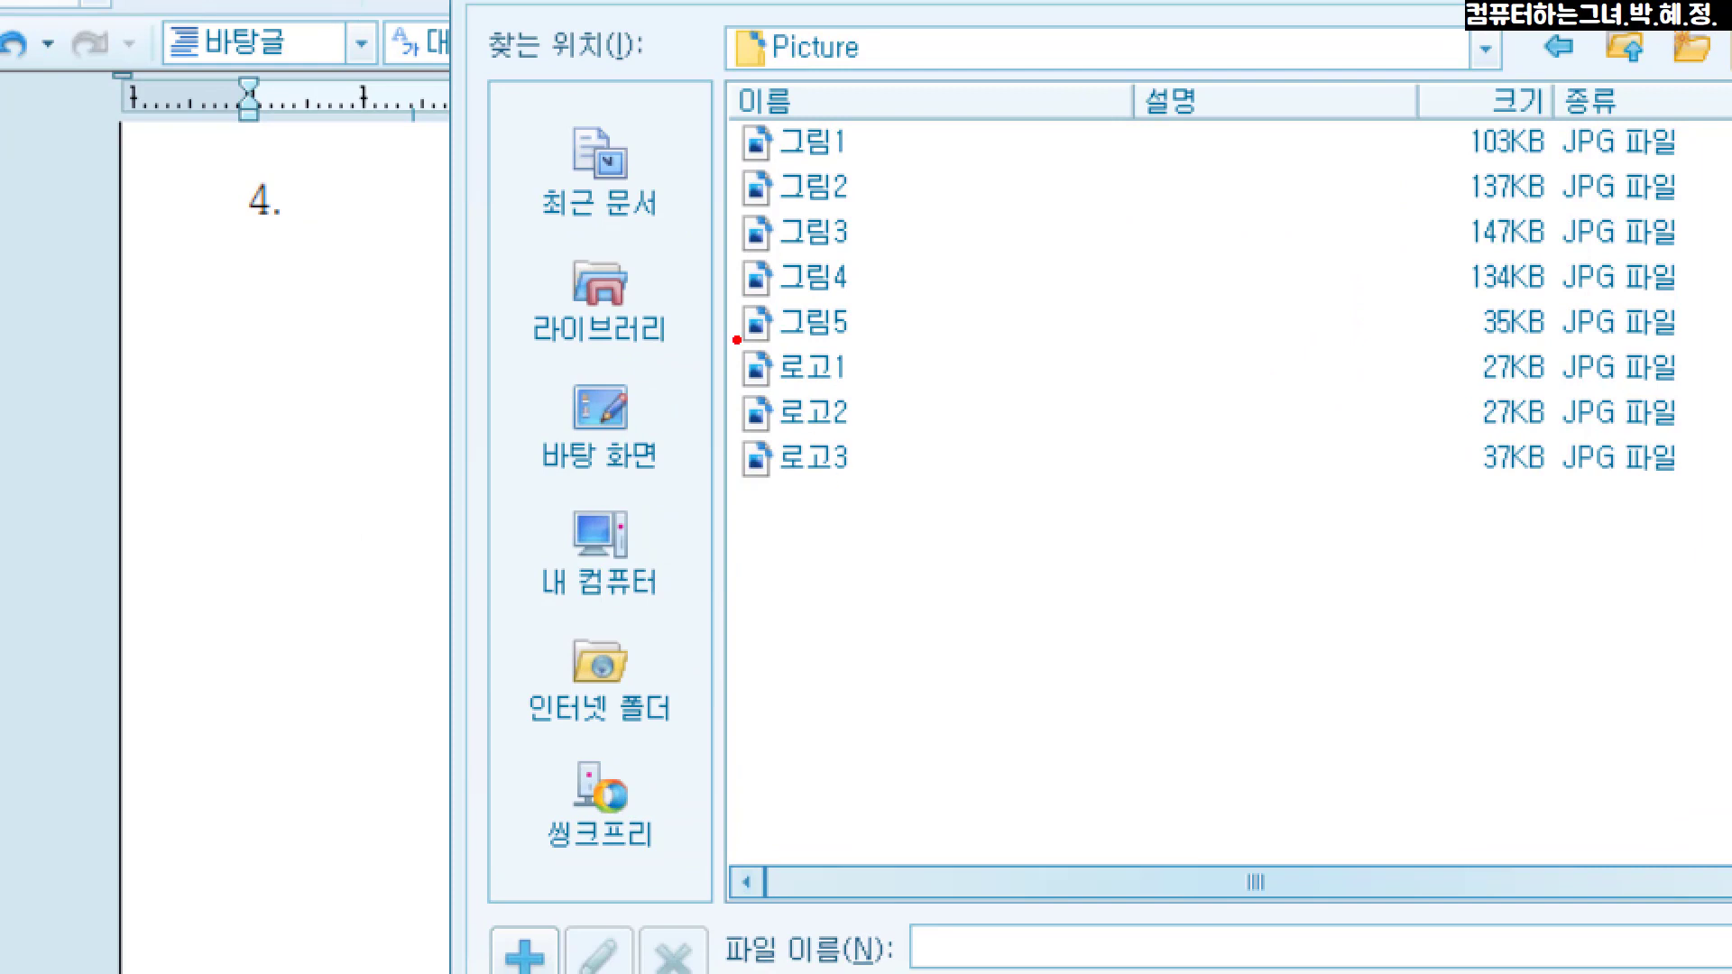
{"action": "mouse_move", "coordinate": [737, 340]}
{"action": "left_mouse_down"}
{"action": "mouse_move", "coordinate": [770, 390]}
{"action": "mouse_move", "coordinate": [881, 398]}
{"action": "left_mouse_up"}
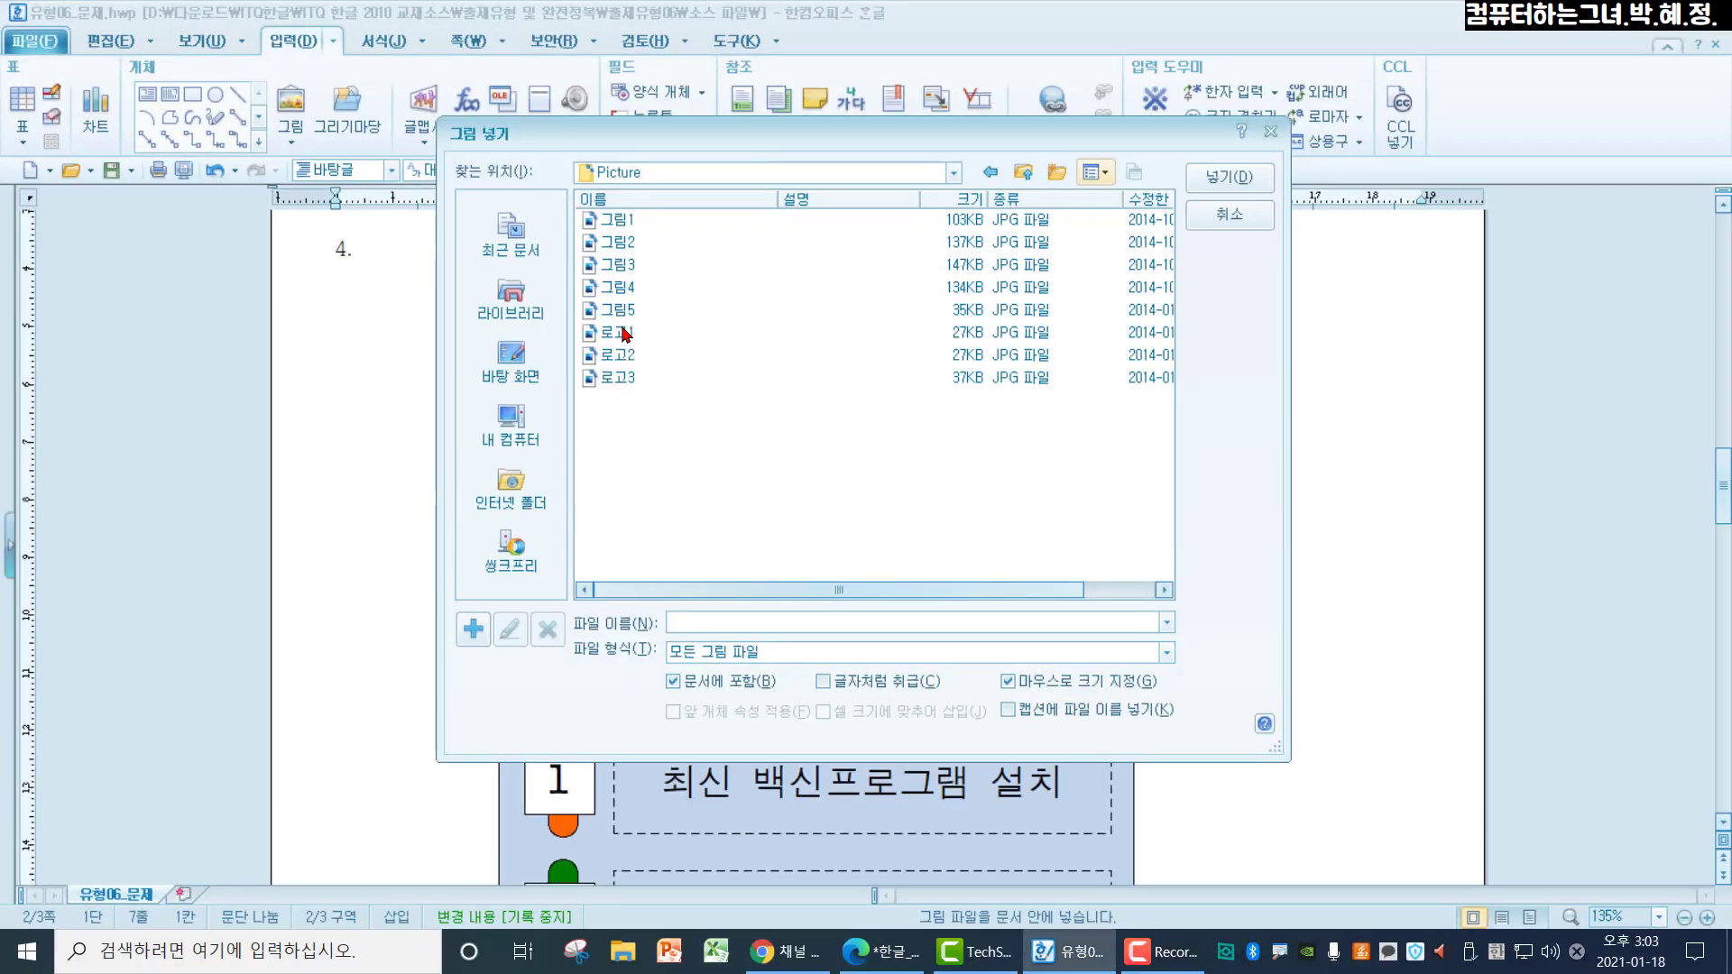
{"action": "left_click", "coordinate": [826, 371]}
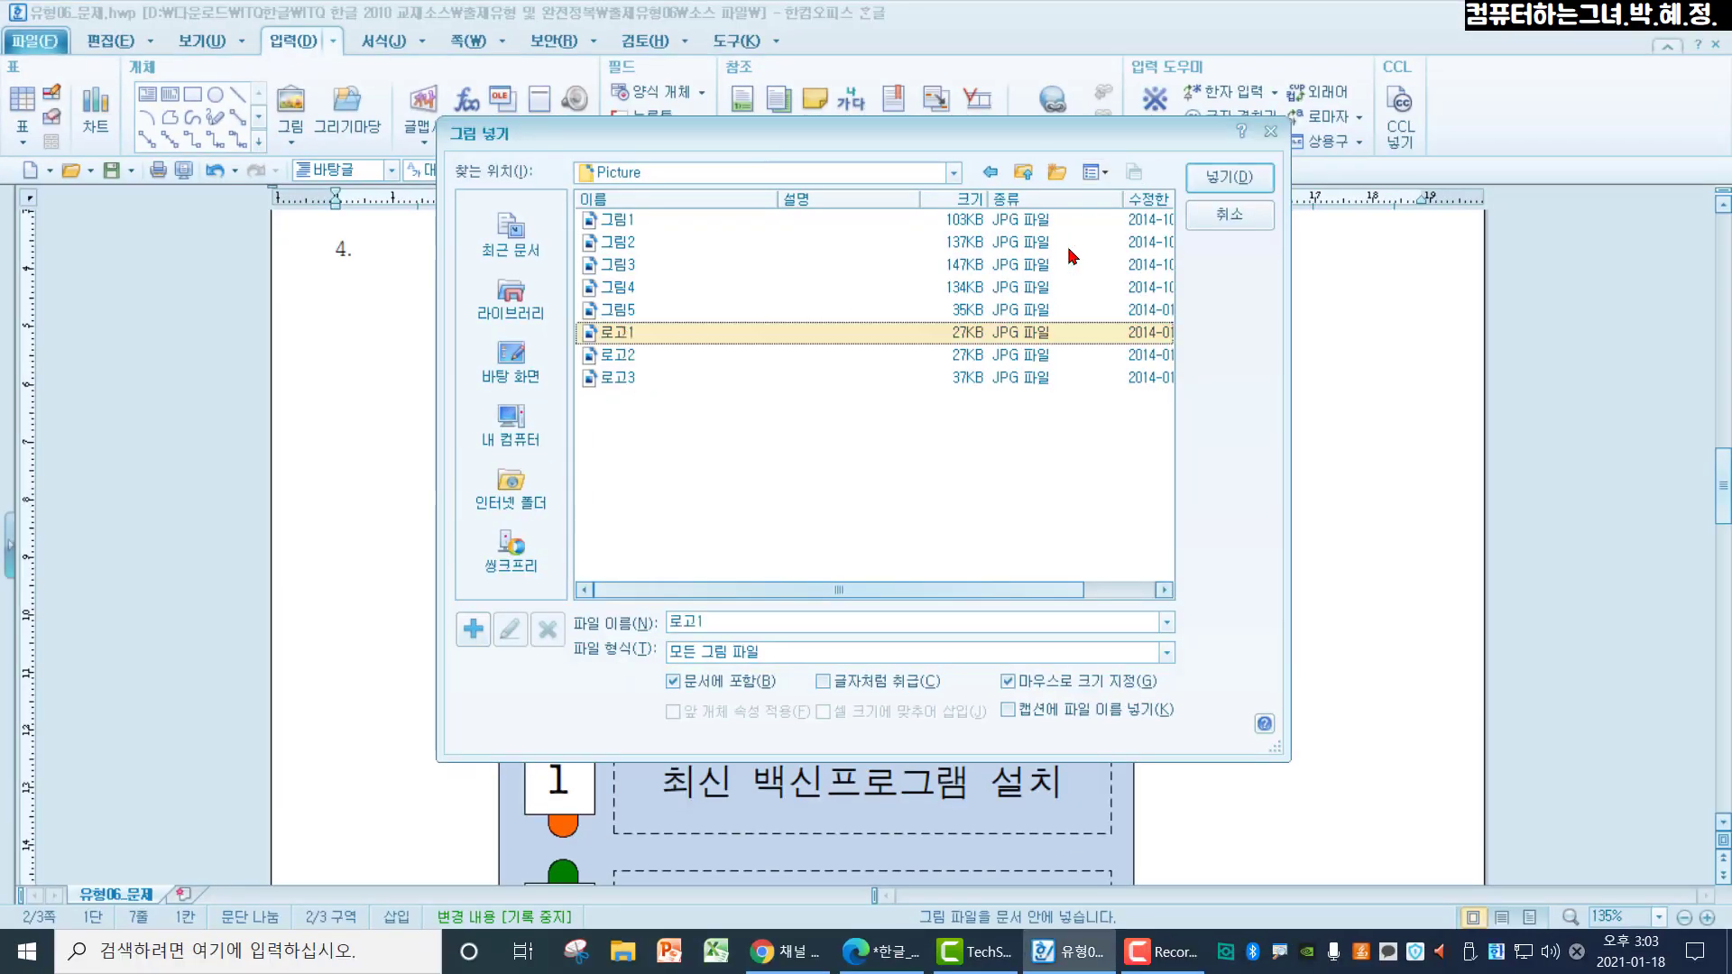
{"action": "left_click", "coordinate": [1254, 181]}
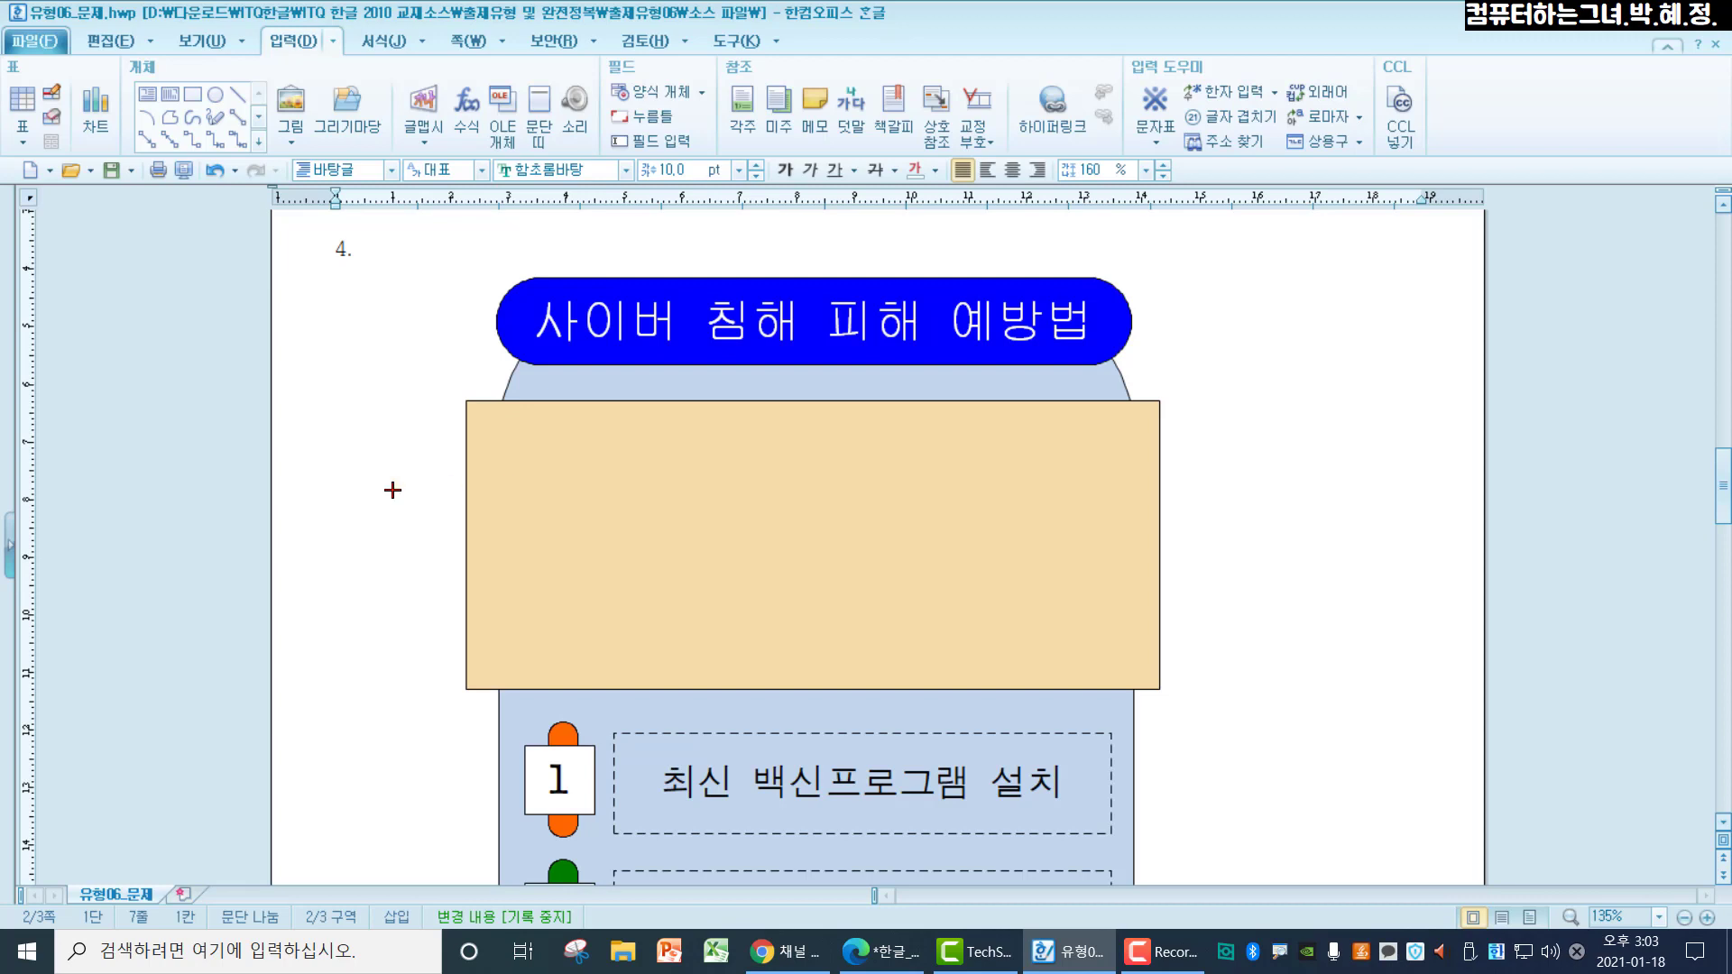
{"action": "left_click_drag", "start_coordinate": [288, 315], "coordinate": [351, 447]}
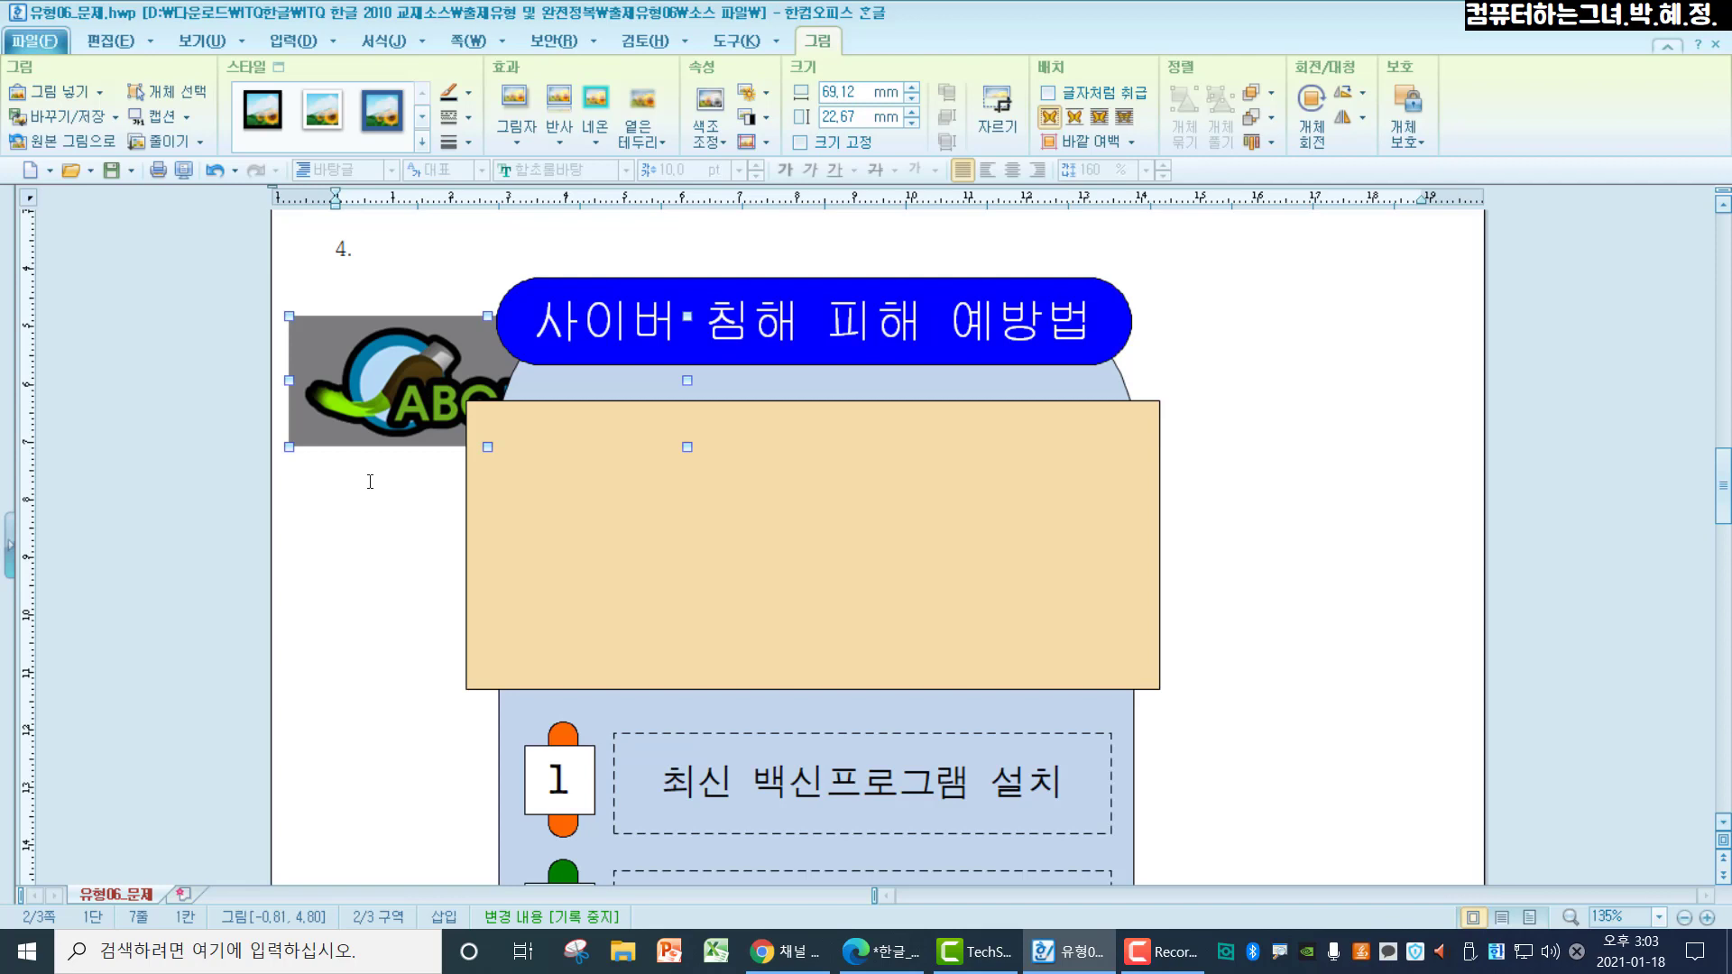
Set the logo picture's width and height to 40 mm each in its object properties and lock its size
{"action": "key", "text": "p"}
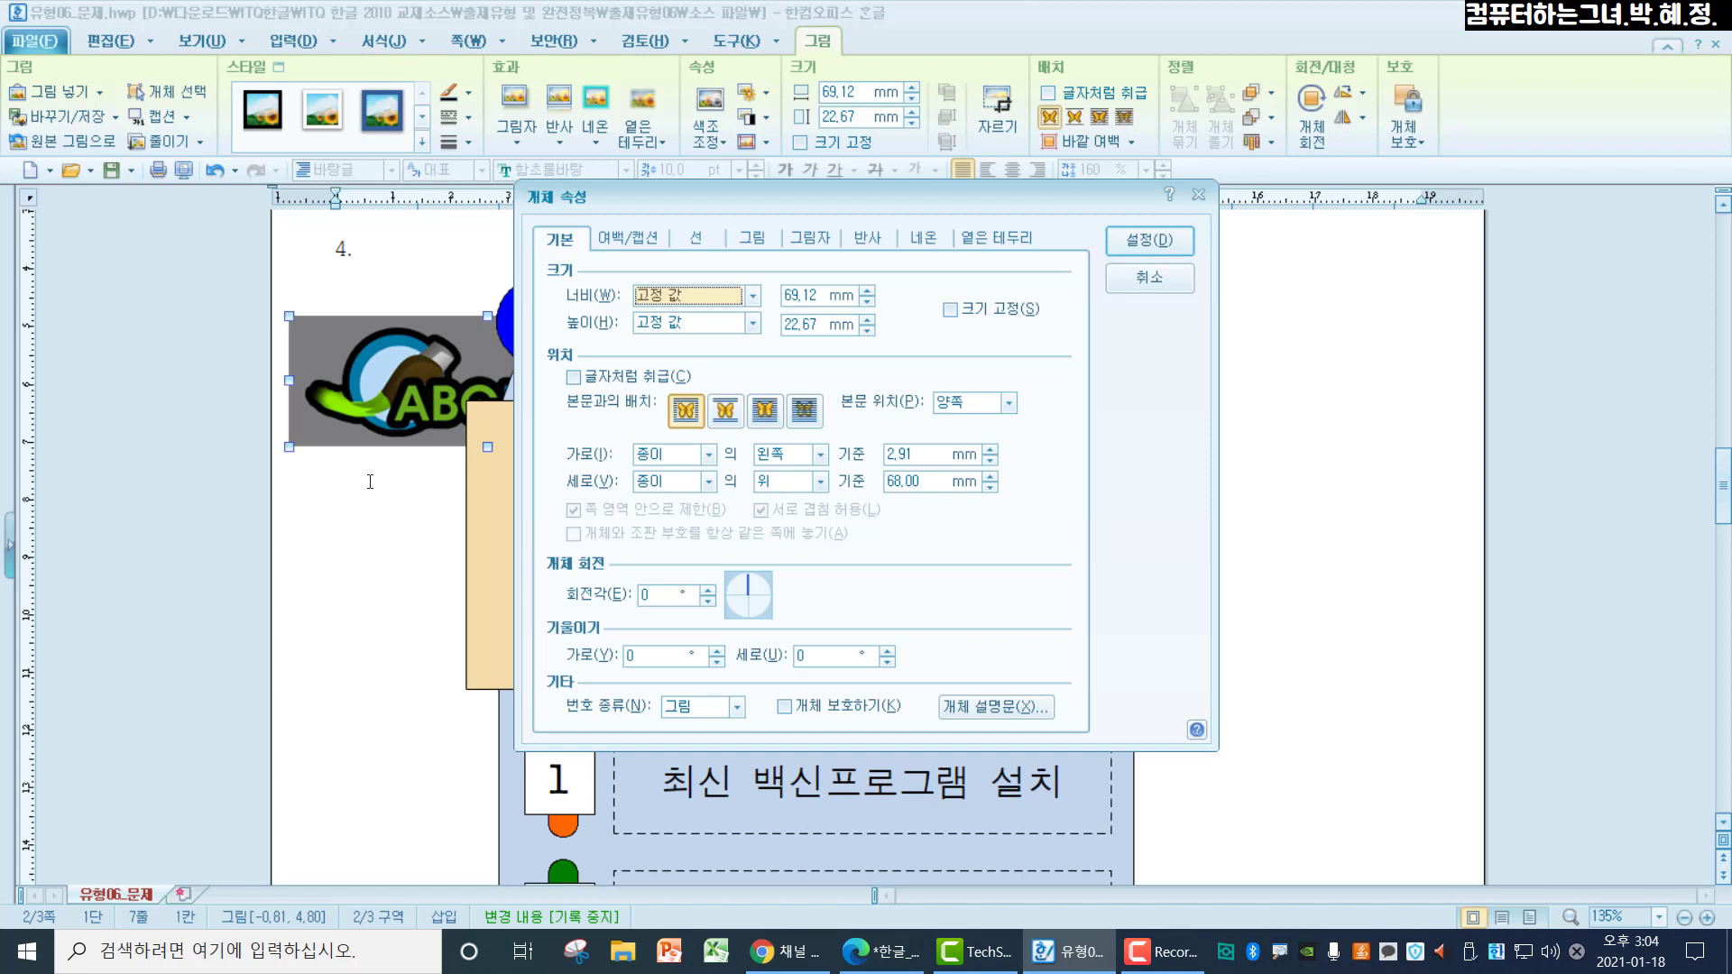
{"action": "left_click", "coordinate": [818, 288]}
{"action": "left_click_drag", "start_coordinate": [818, 289], "coordinate": [712, 289]}
{"action": "type", "text": "40"}
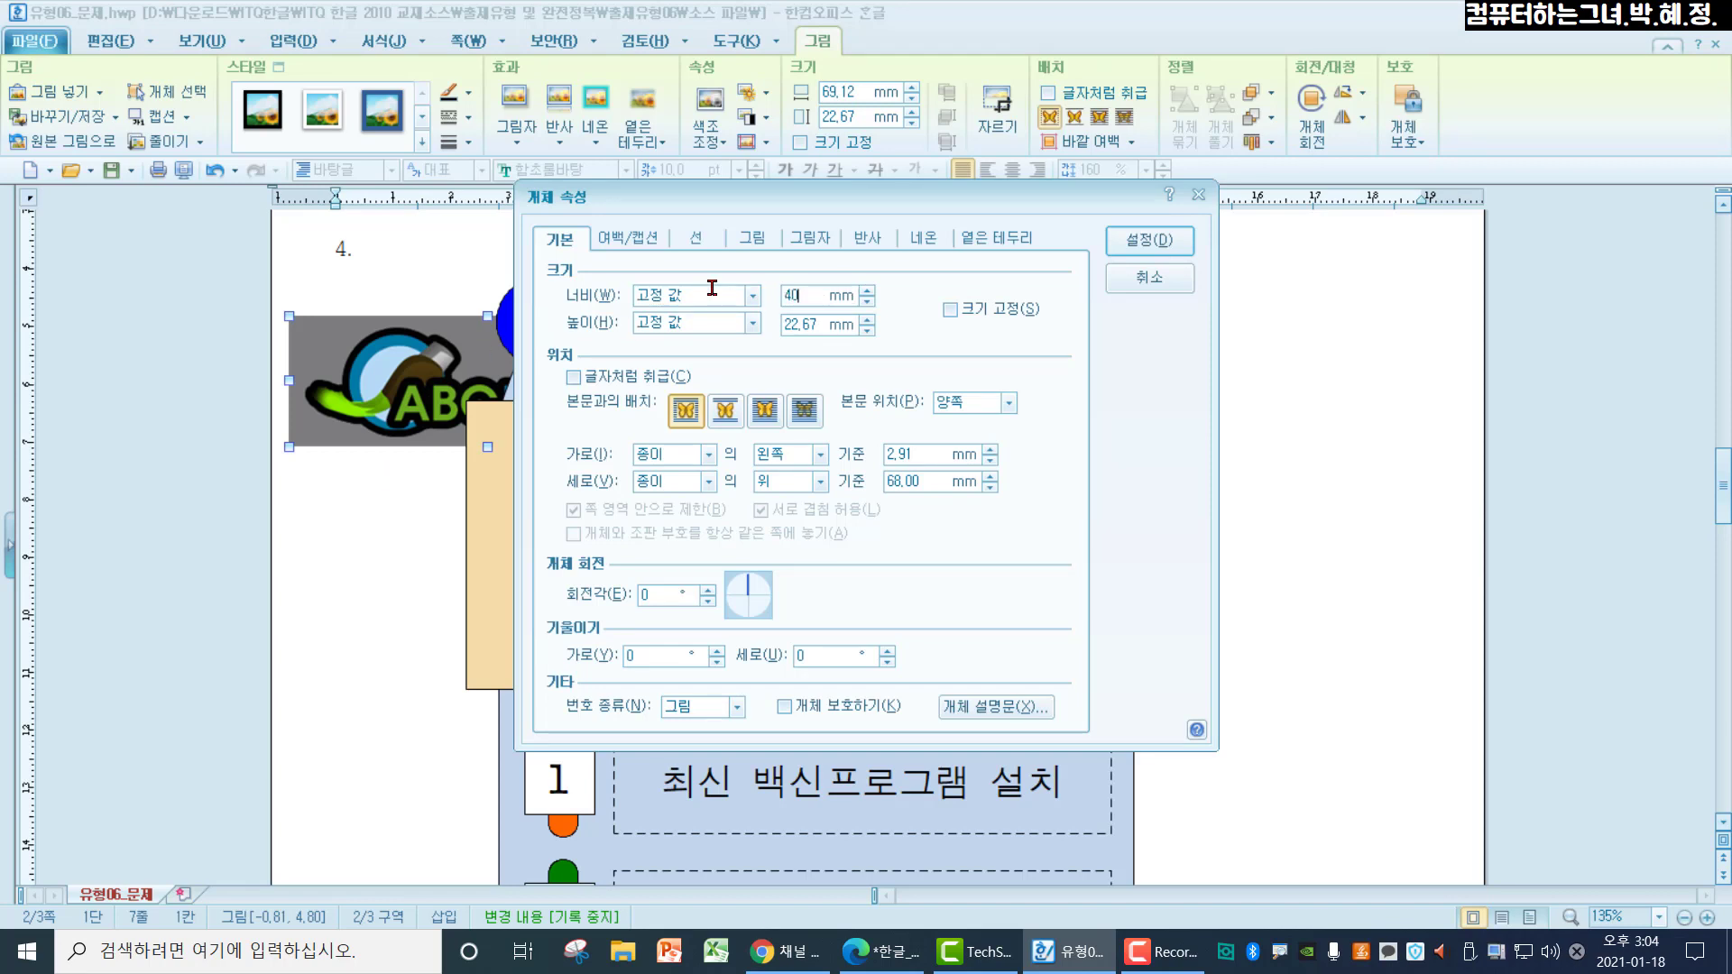
{"action": "left_click_drag", "start_coordinate": [815, 322], "coordinate": [586, 320]}
{"action": "type", "text": "40"}
{"action": "left_click", "coordinate": [952, 310]}
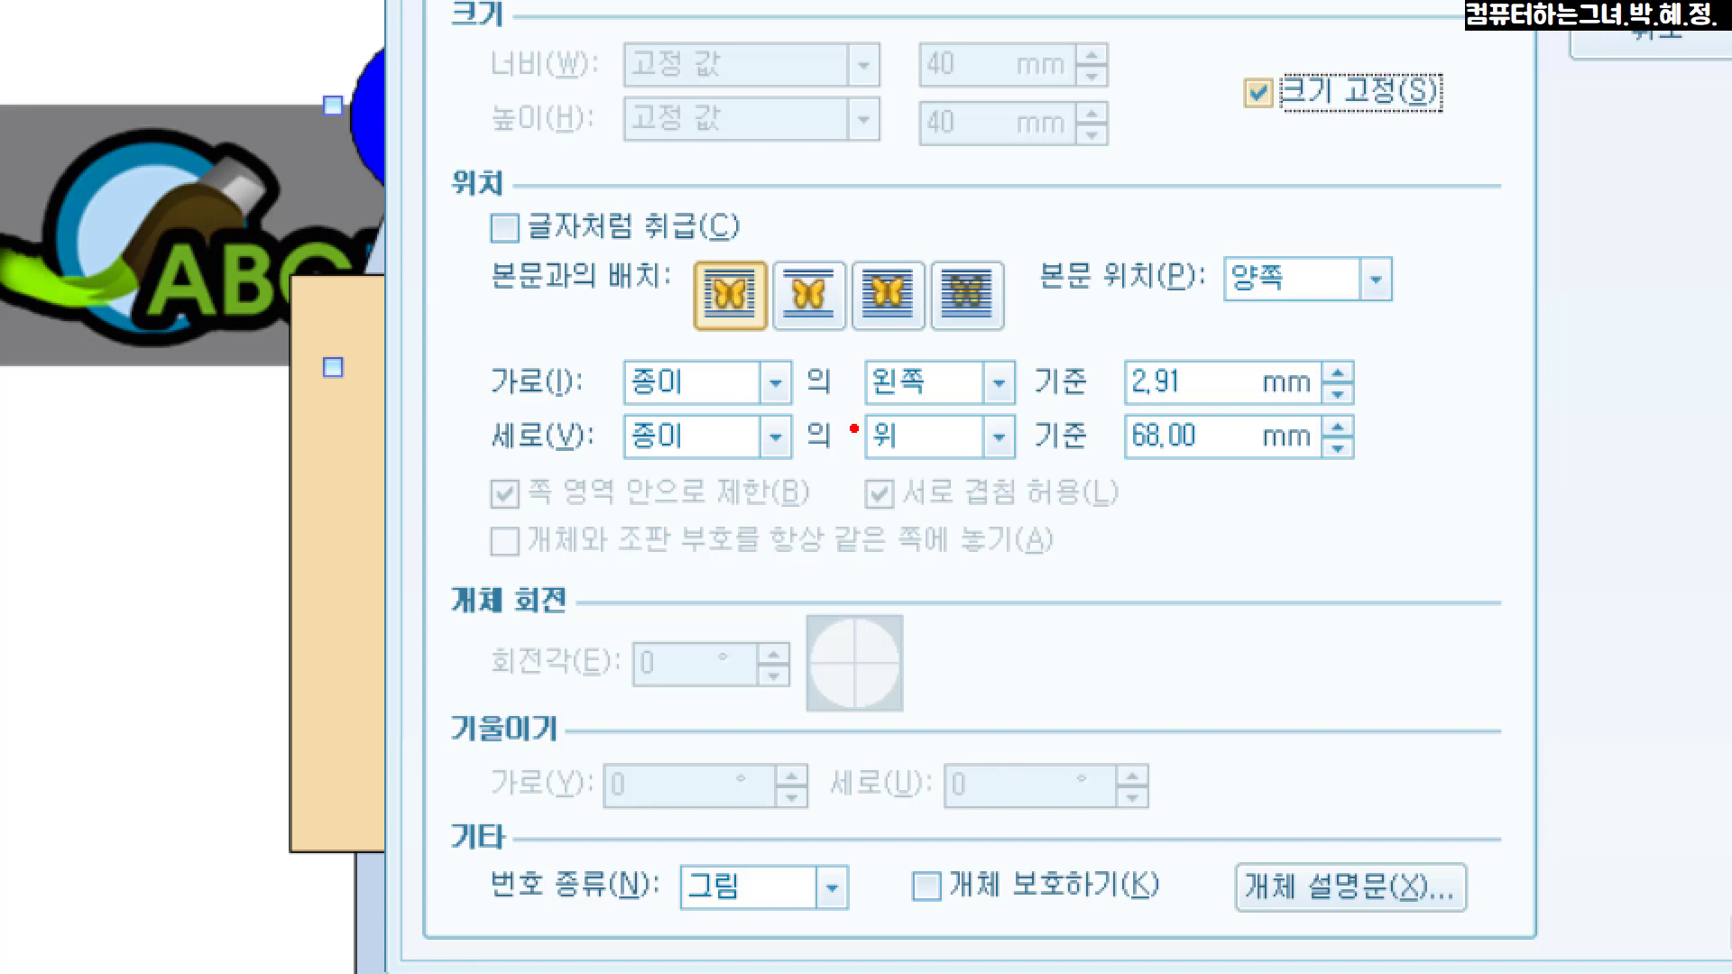
Set the logo picture's text wrapping to in front of text and apply the object properties
{"action": "mouse_move", "coordinate": [435, 191]}
{"action": "left_mouse_down"}
{"action": "mouse_move", "coordinate": [582, 349]}
{"action": "mouse_move", "coordinate": [1033, 361]}
{"action": "left_mouse_up"}
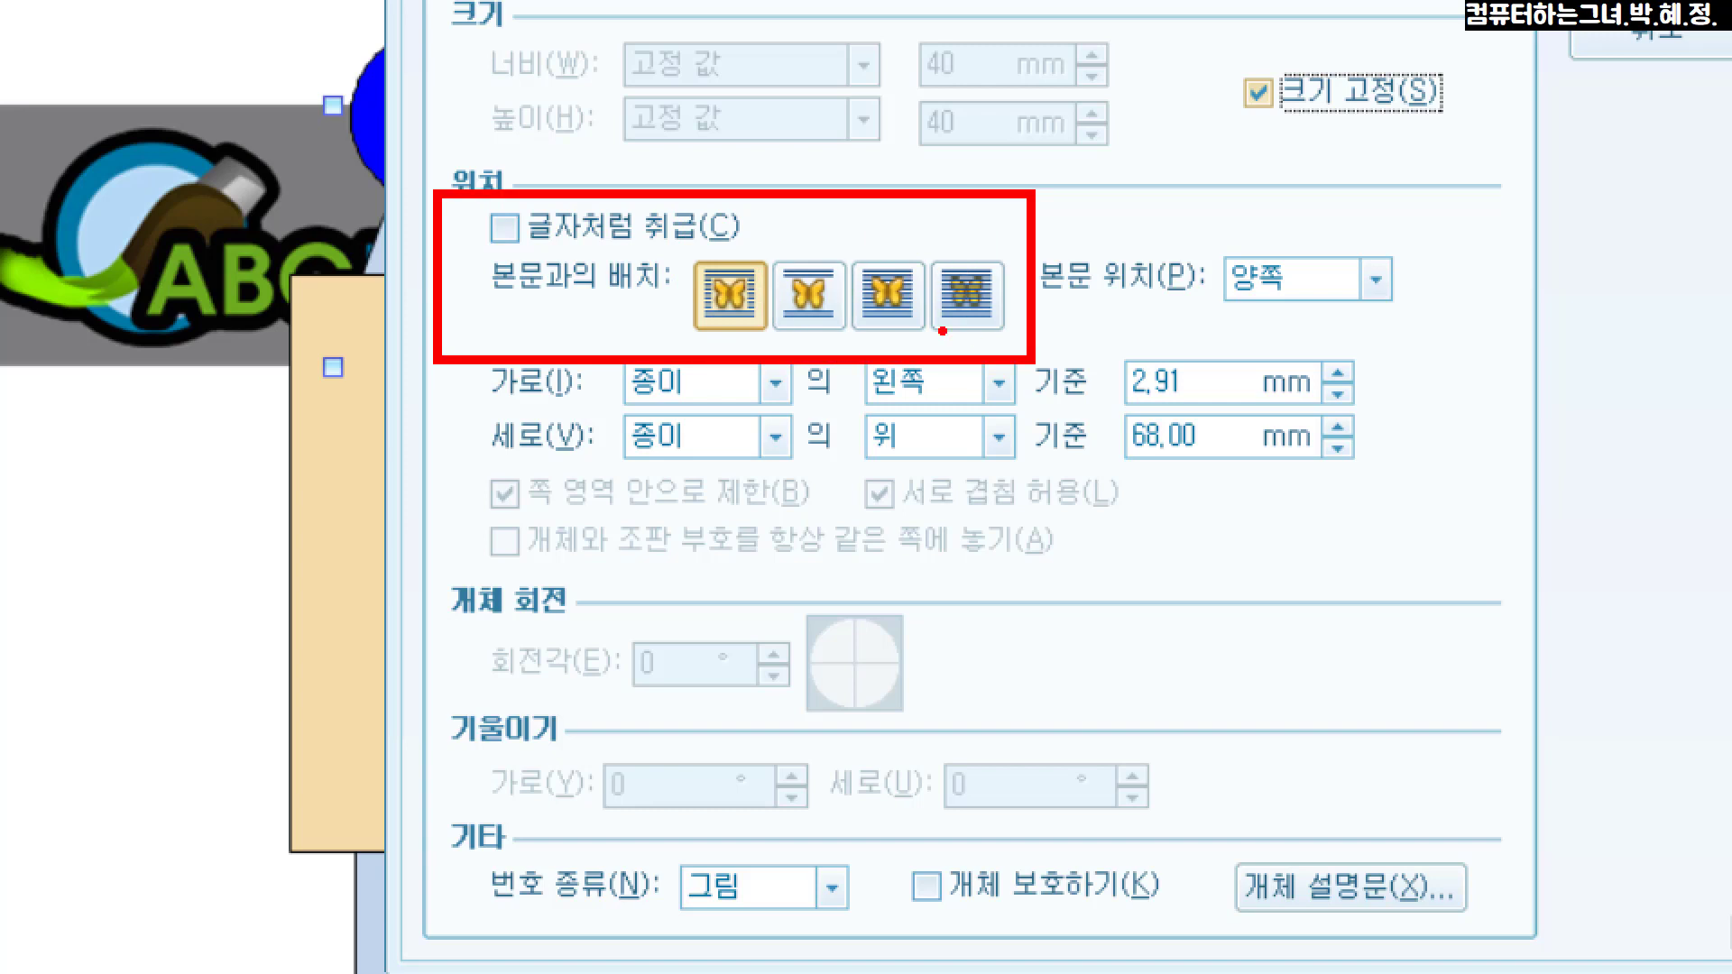
{"action": "left_click_drag", "start_coordinate": [836, 229], "coordinate": [939, 344]}
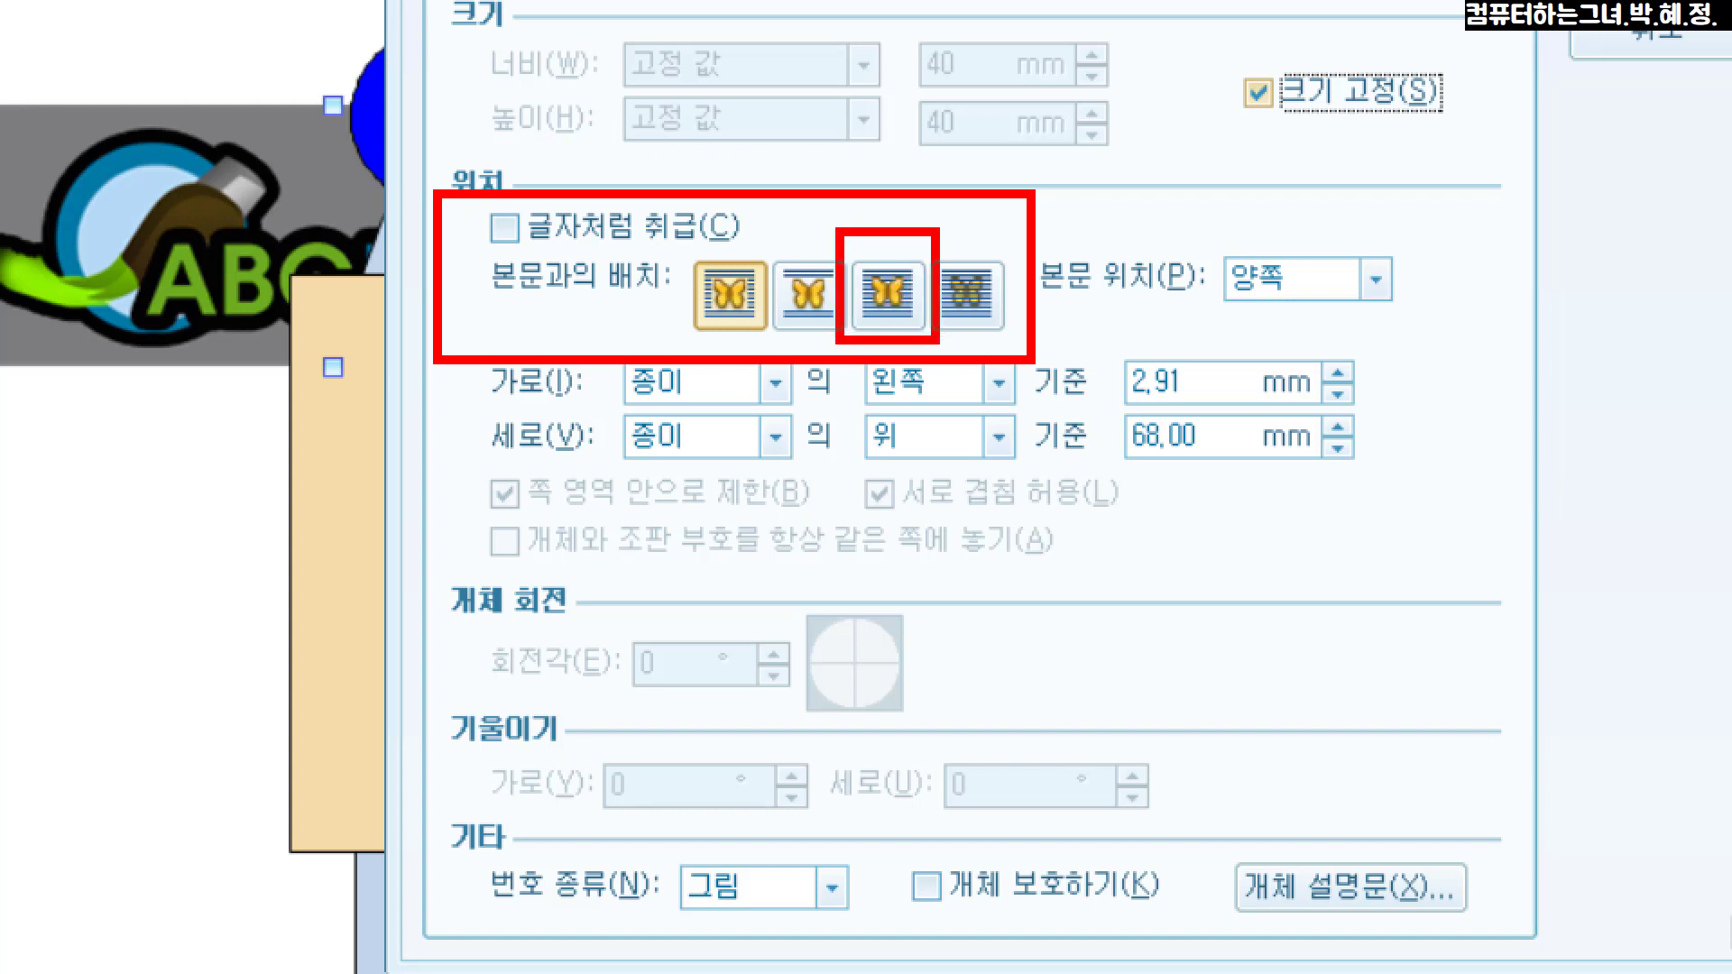
{"action": "mouse_move", "coordinate": [872, 211]}
{"action": "left_mouse_down"}
{"action": "mouse_move", "coordinate": [888, 246]}
{"action": "mouse_move", "coordinate": [913, 240]}
{"action": "mouse_move", "coordinate": [947, 190]}
{"action": "left_mouse_up"}
{"action": "key", "text": "Escape"}
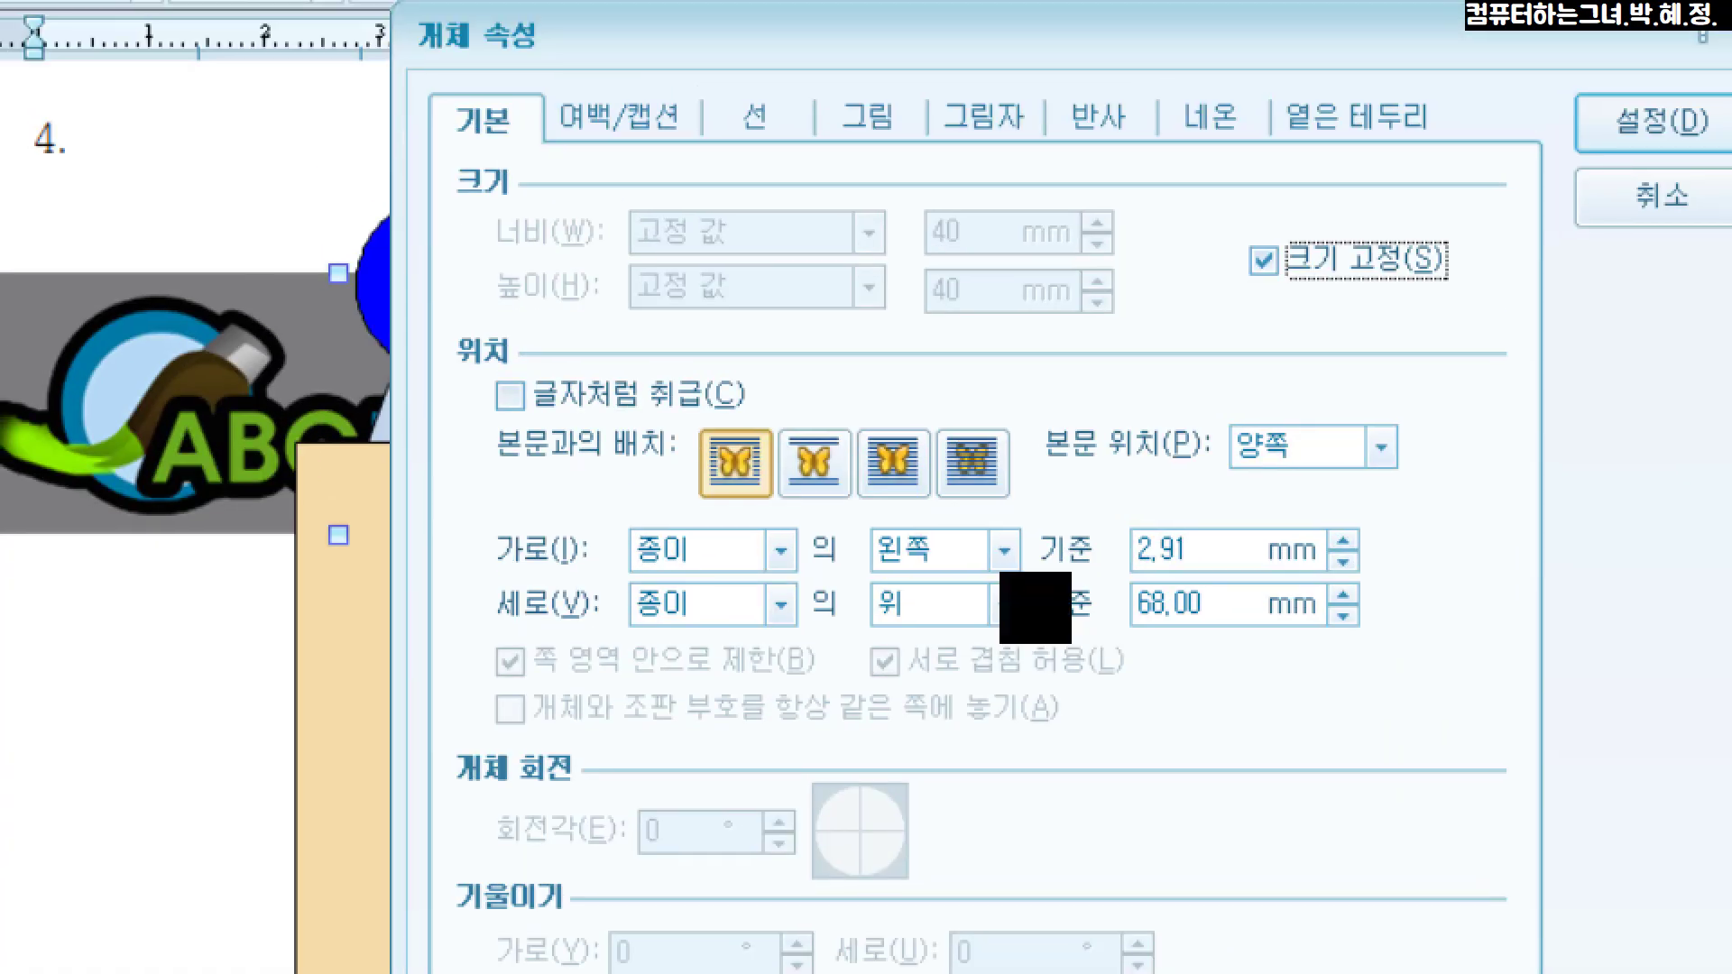
{"action": "mouse_move", "coordinate": [865, 492]}
{"action": "left_mouse_down"}
{"action": "mouse_move", "coordinate": [819, 418]}
{"action": "mouse_move", "coordinate": [843, 397]}
{"action": "mouse_move", "coordinate": [932, 429]}
{"action": "left_mouse_up"}
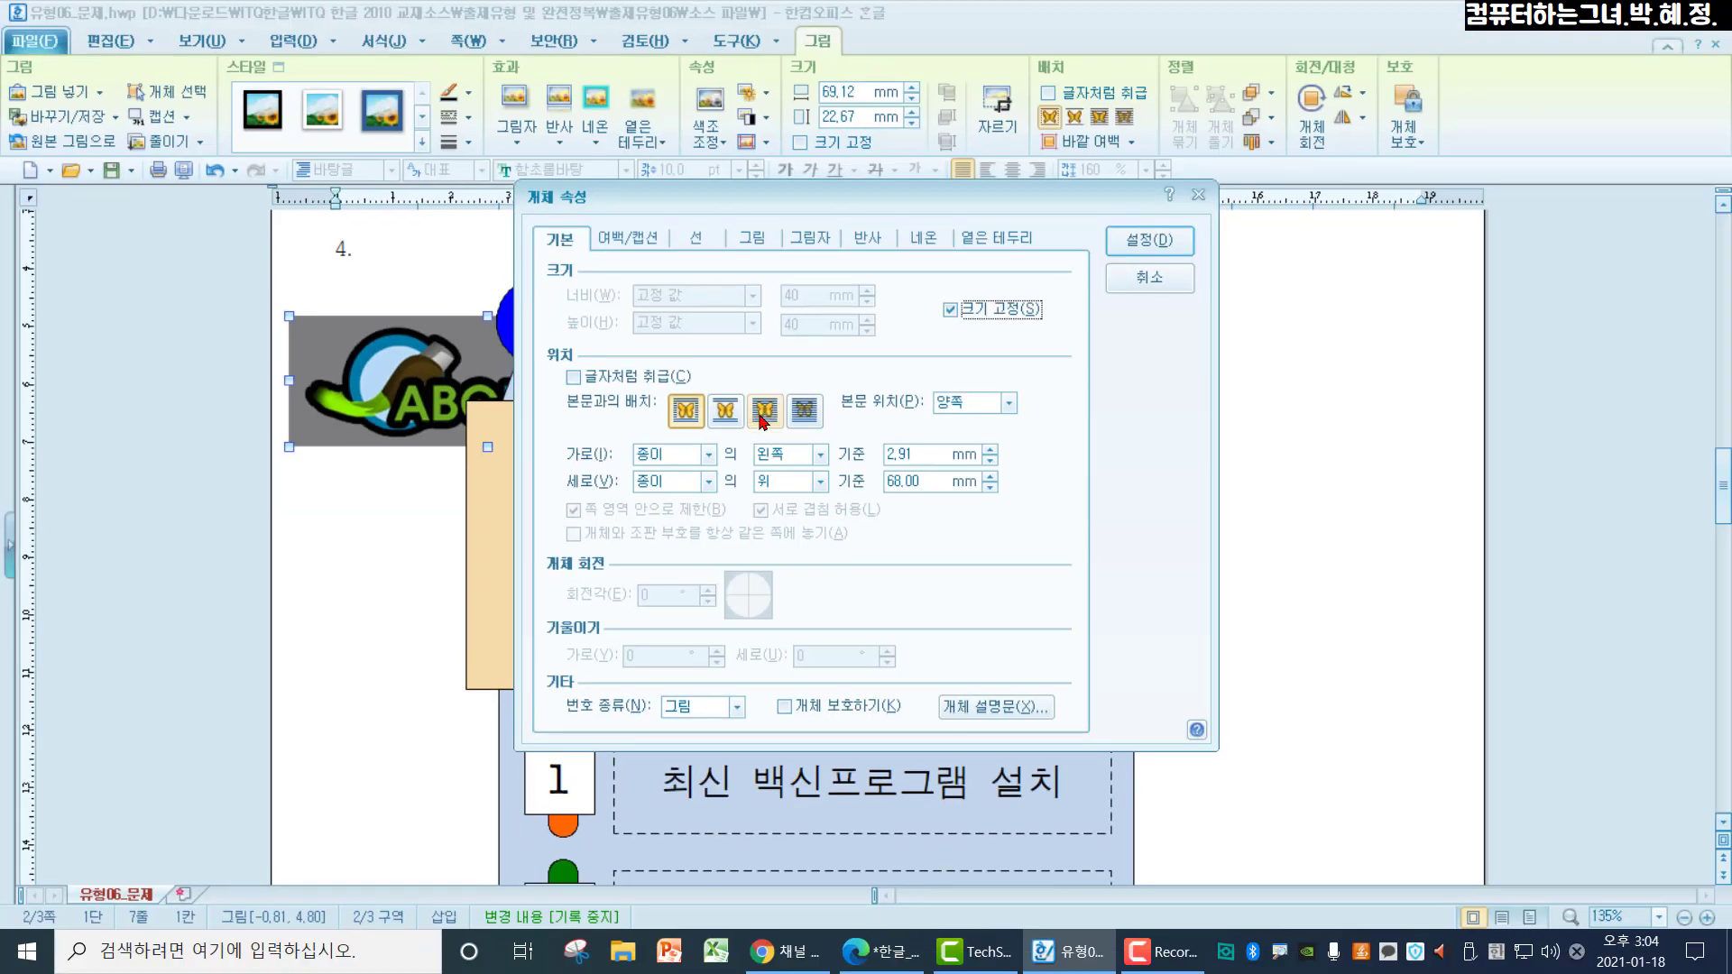
{"action": "left_click", "coordinate": [896, 461]}
{"action": "left_click", "coordinate": [1149, 240]}
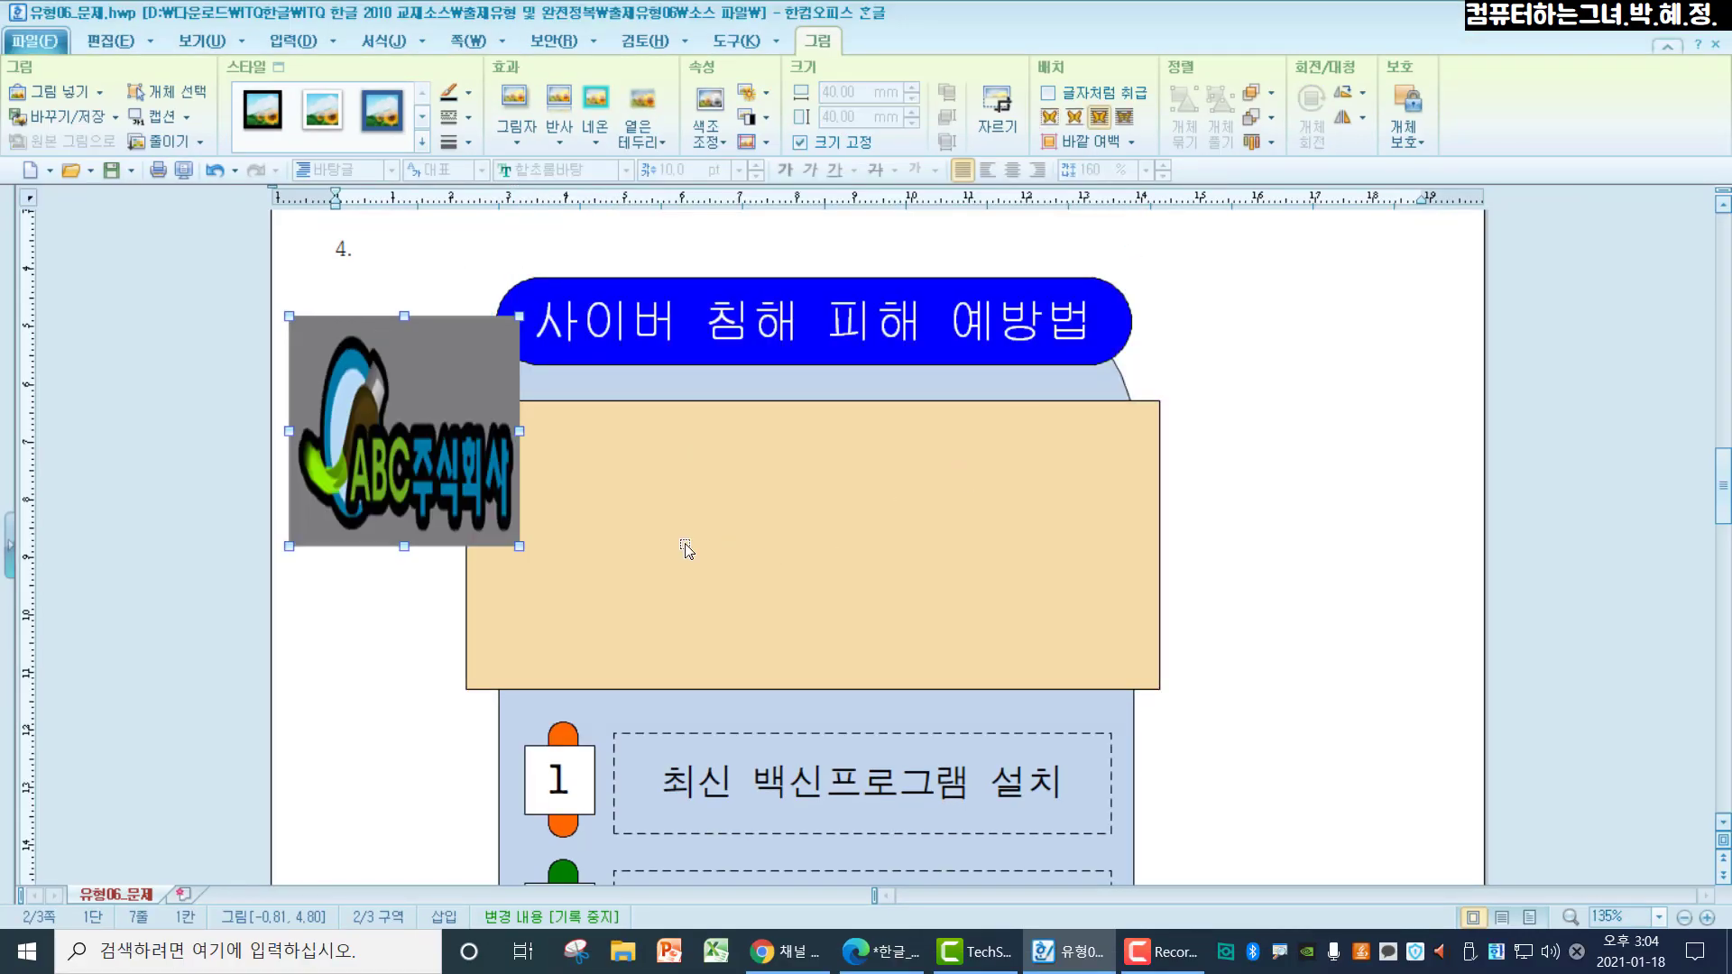
Apply the grayscale (회색조) picture effect to the logo picture through its object properties
{"action": "double_click", "coordinate": [405, 499]}
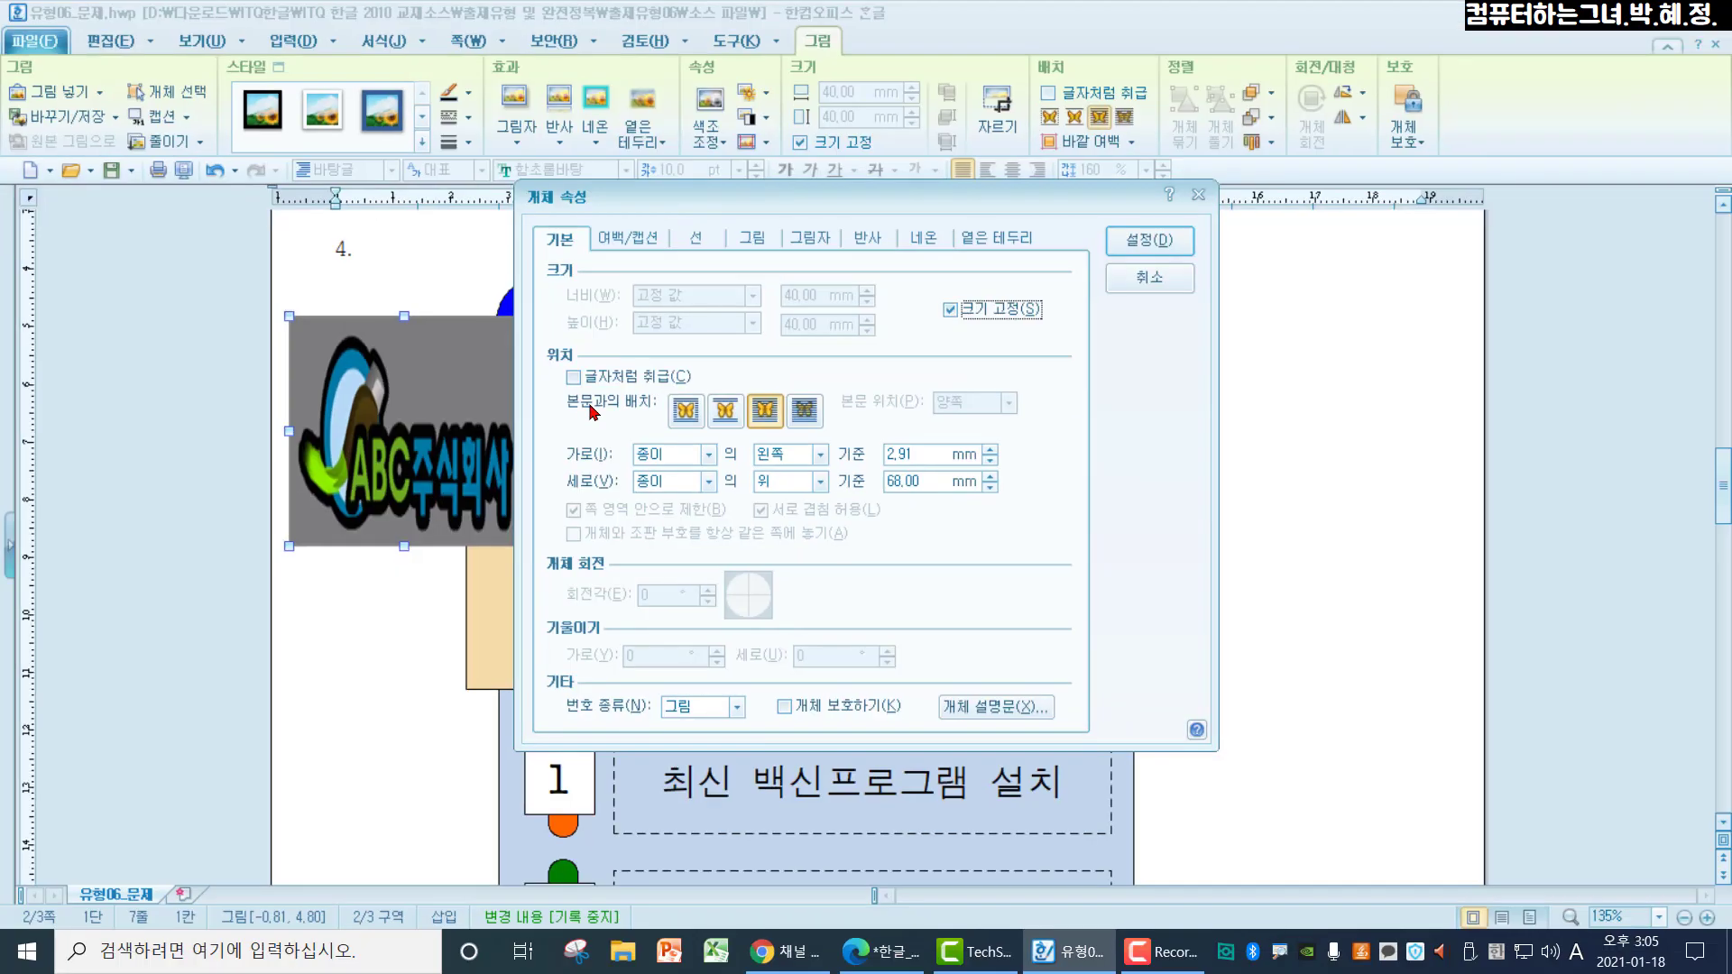
{"action": "left_click", "coordinate": [748, 240]}
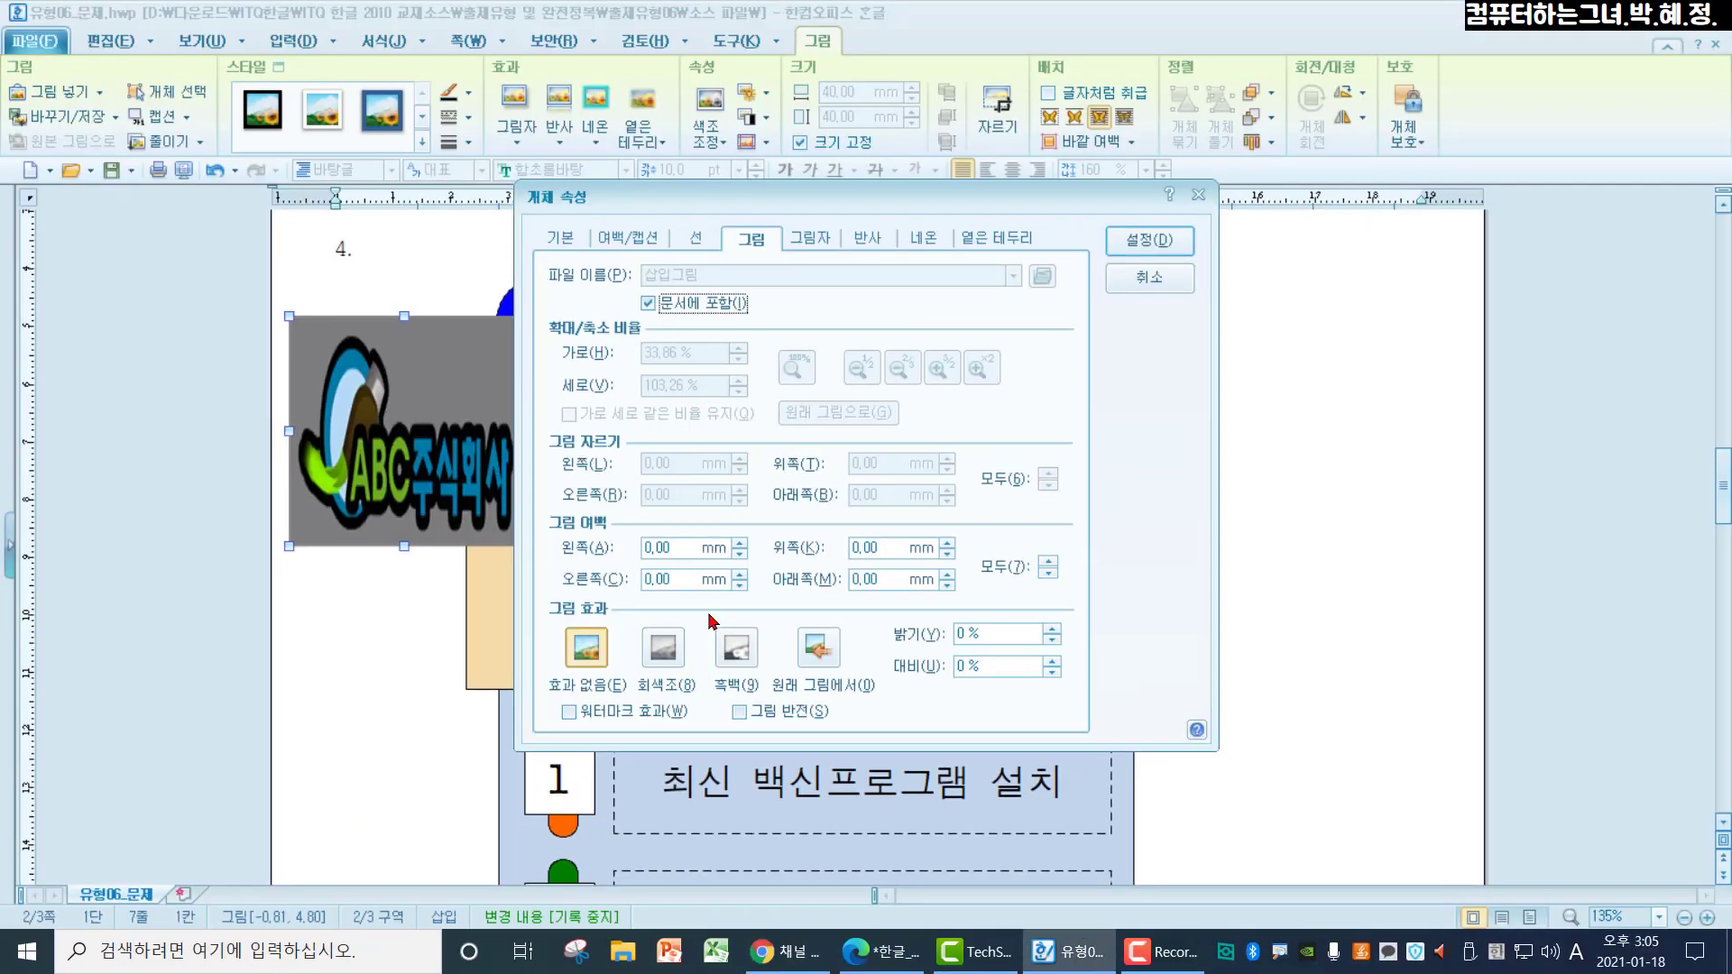
{"action": "left_click", "coordinate": [749, 449]}
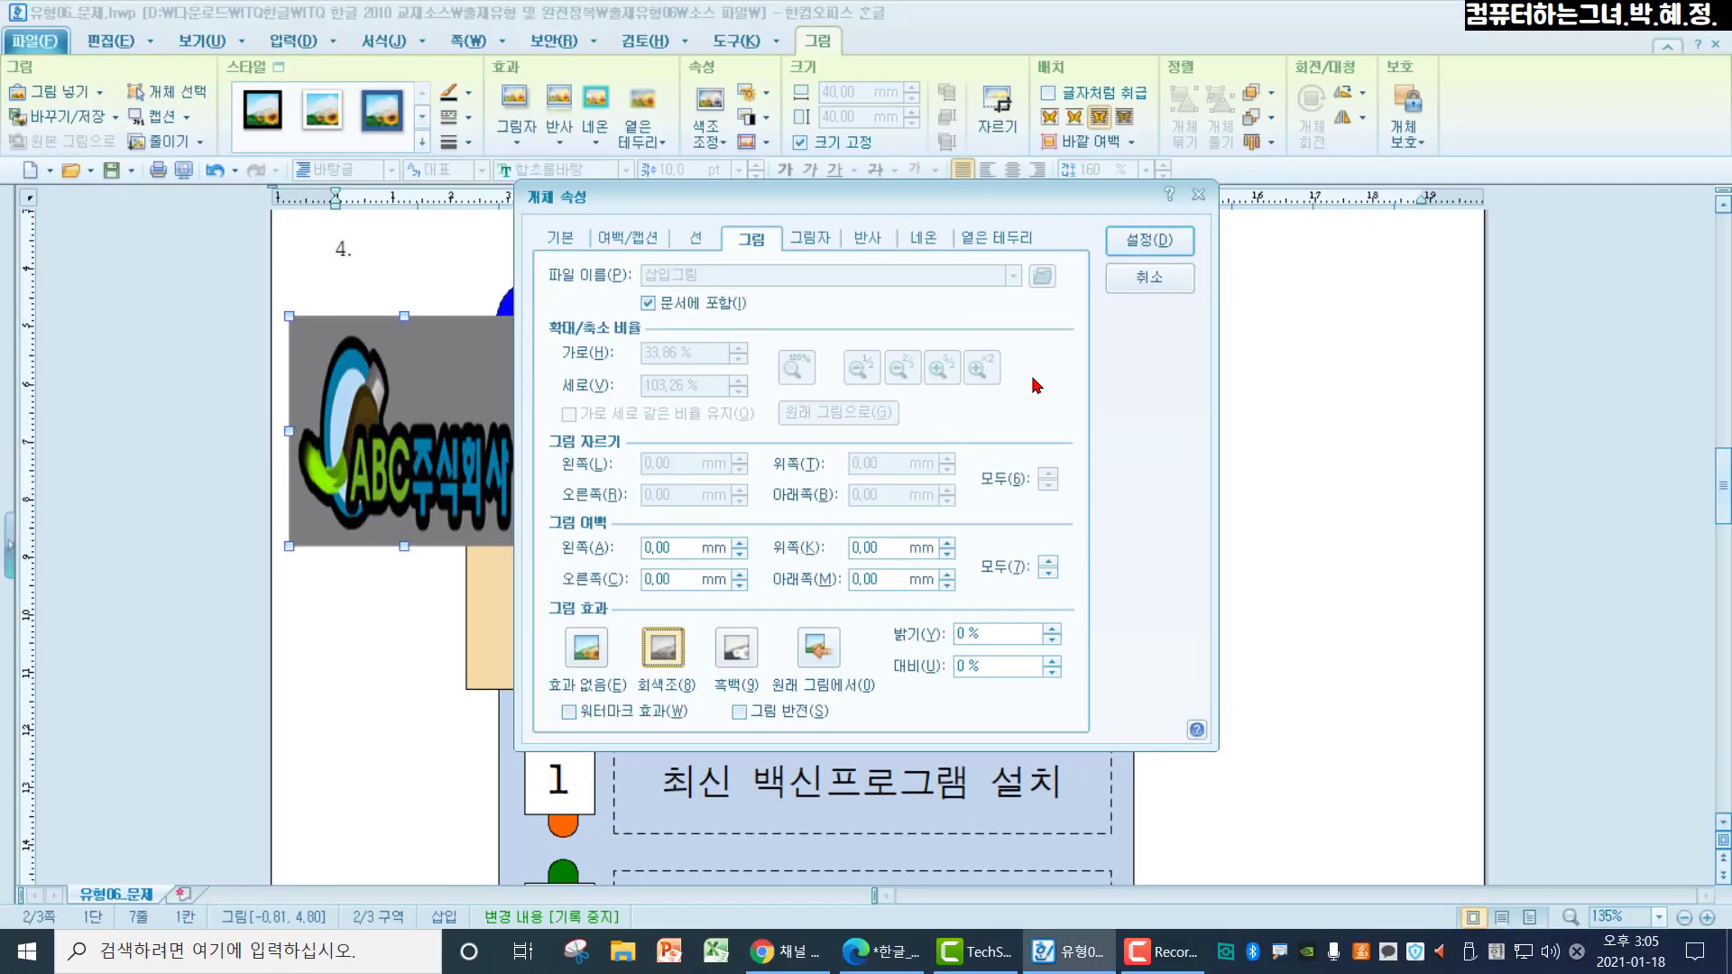
{"action": "left_click", "coordinate": [1130, 240]}
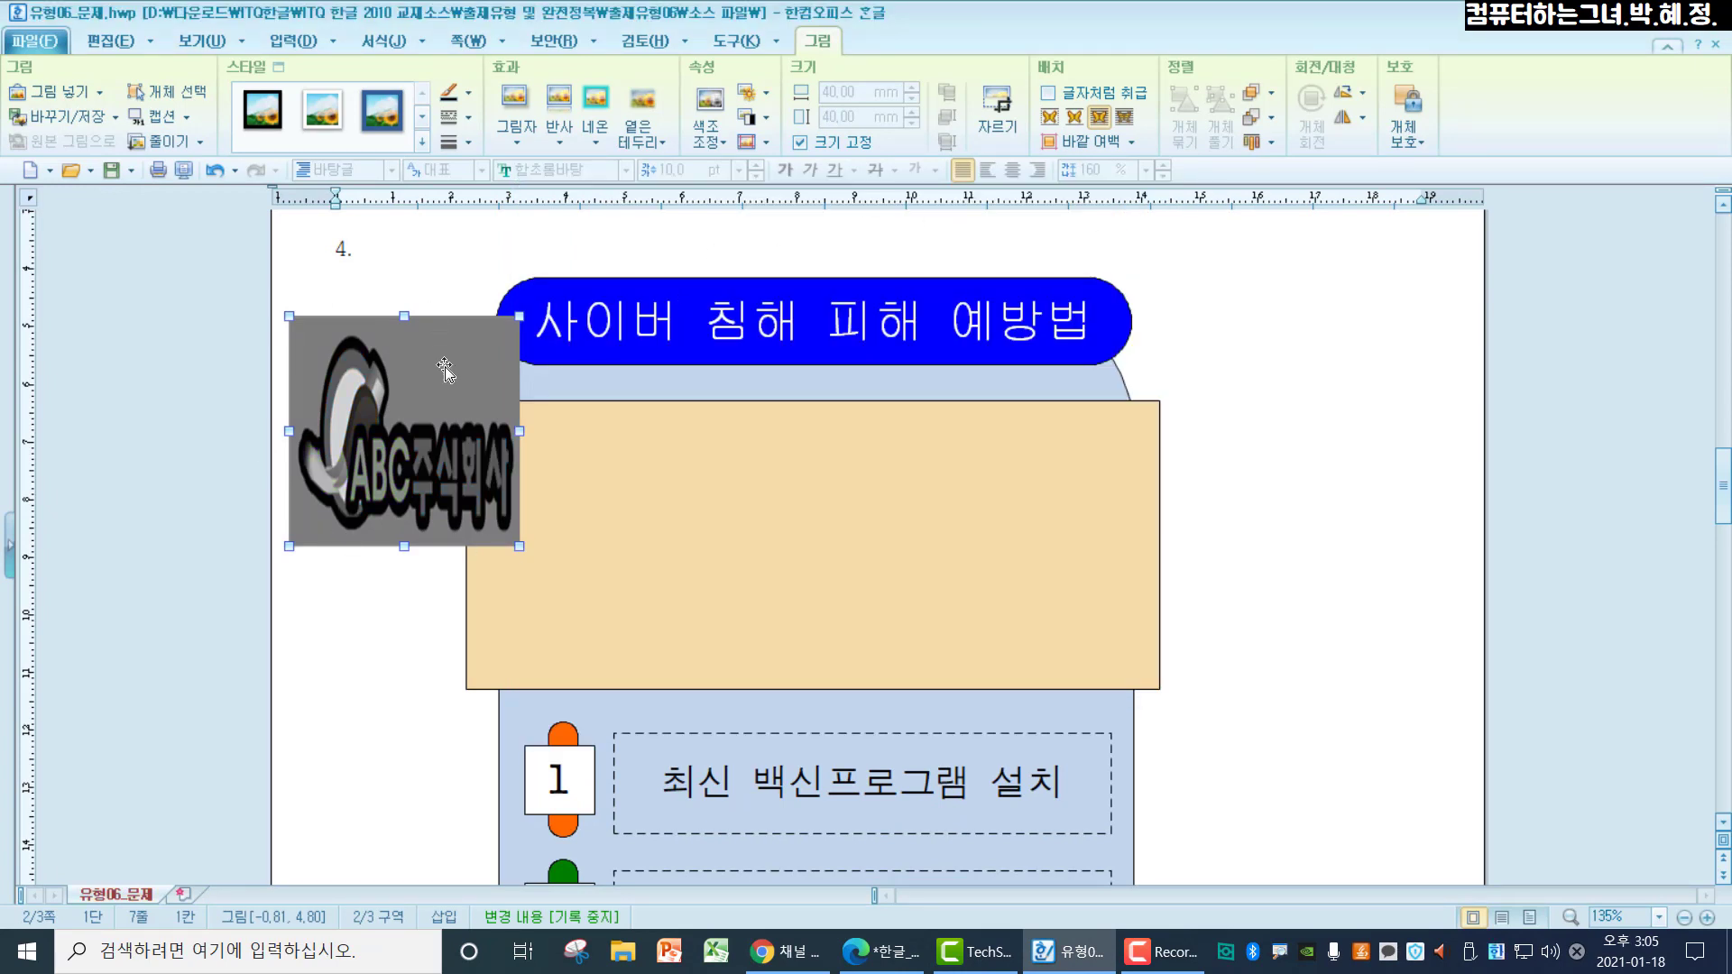
Move the grayscale logo into the left half of the beige rectangle and nudge it slightly up and left
{"action": "left_click_drag", "start_coordinate": [403, 398], "coordinate": [617, 514]}
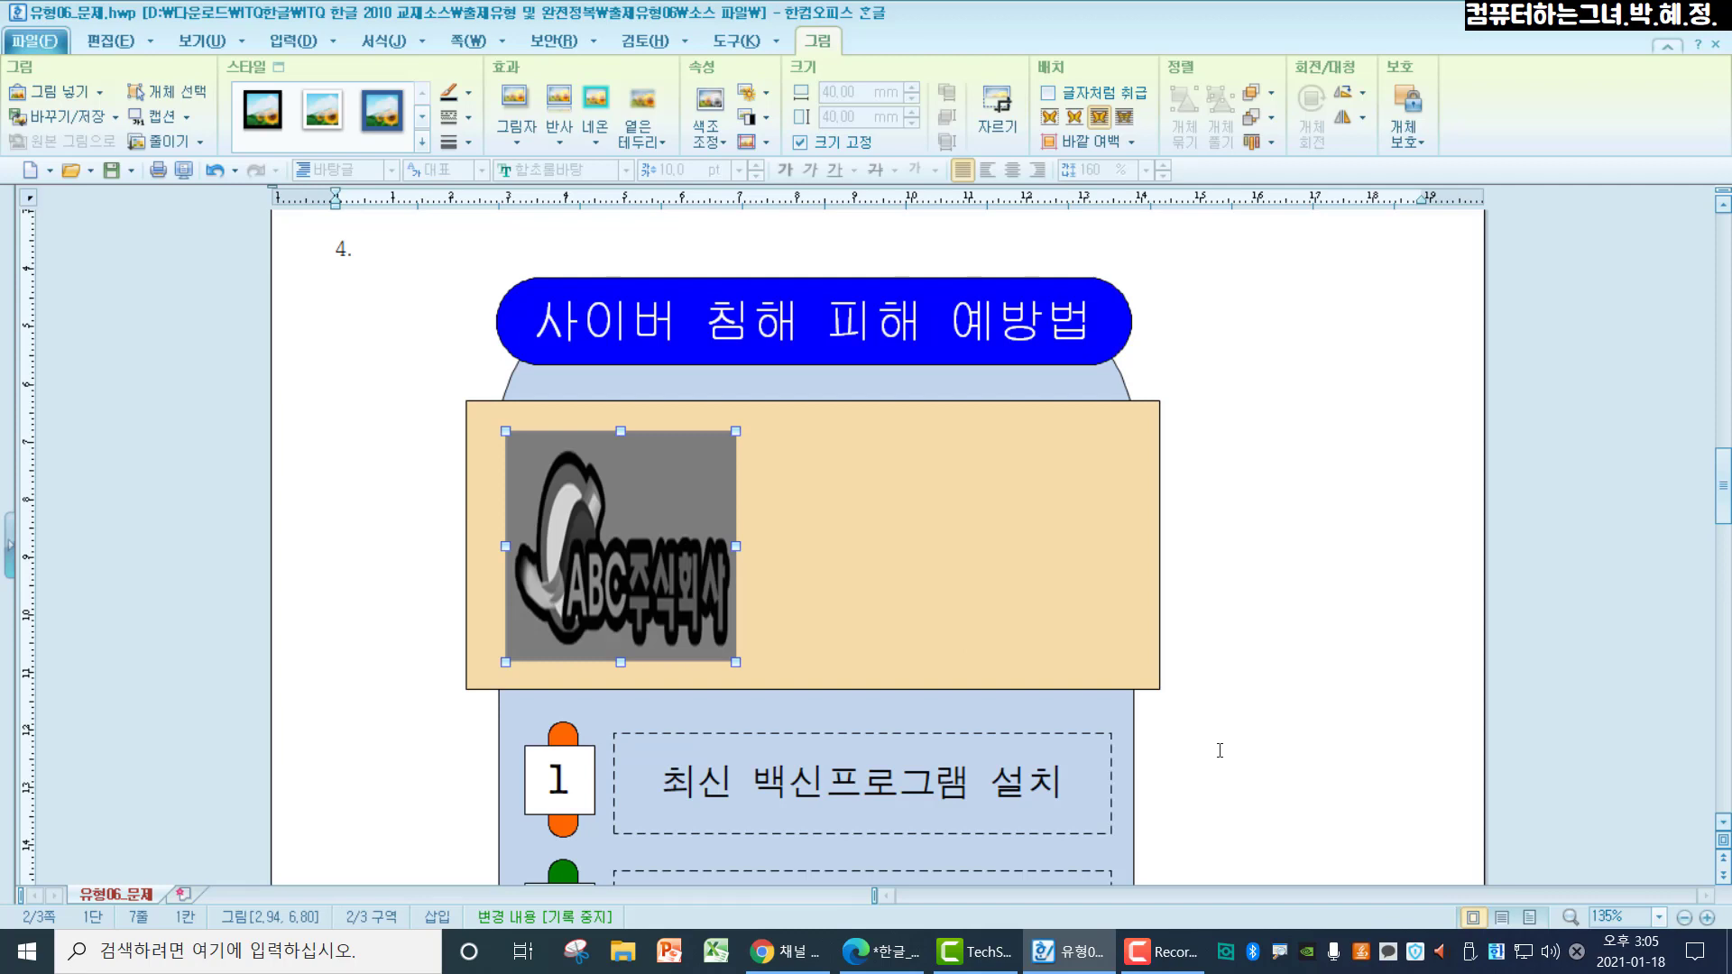
{"action": "key", "text": "Up"}
{"action": "key", "text": "Left"}
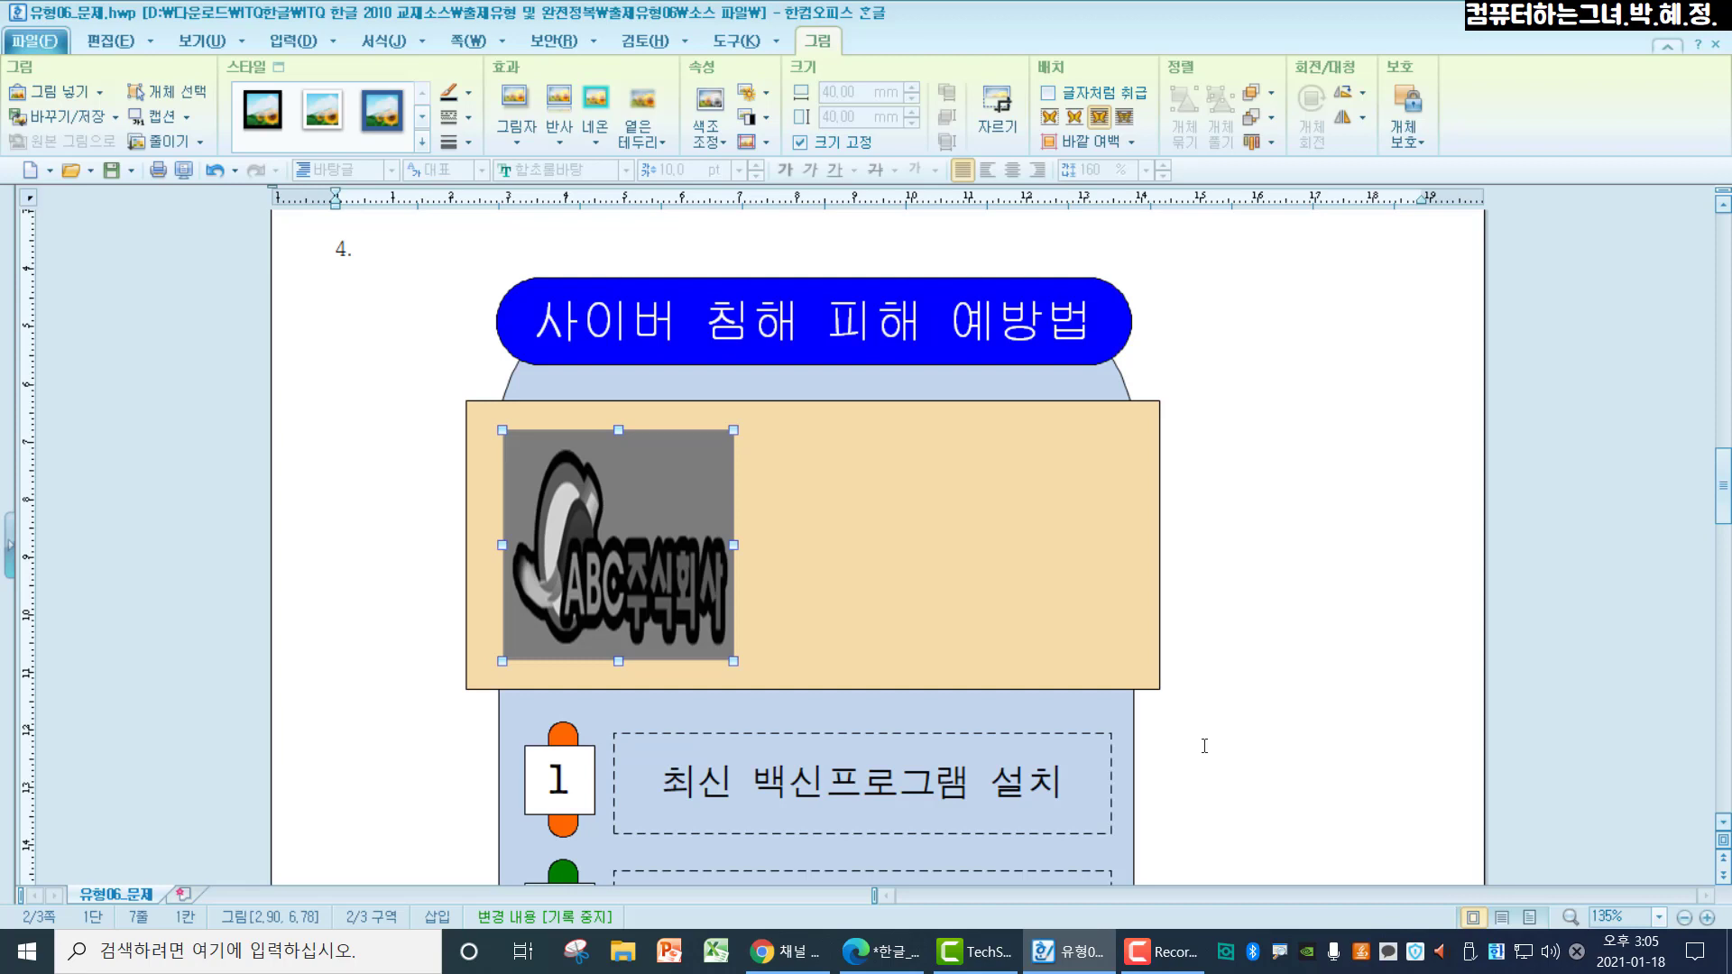
Start a new 글맵시 word art object on the line below "4." with the text 랜섬웨어 in the 굴림 font
{"action": "left_click", "coordinate": [367, 282]}
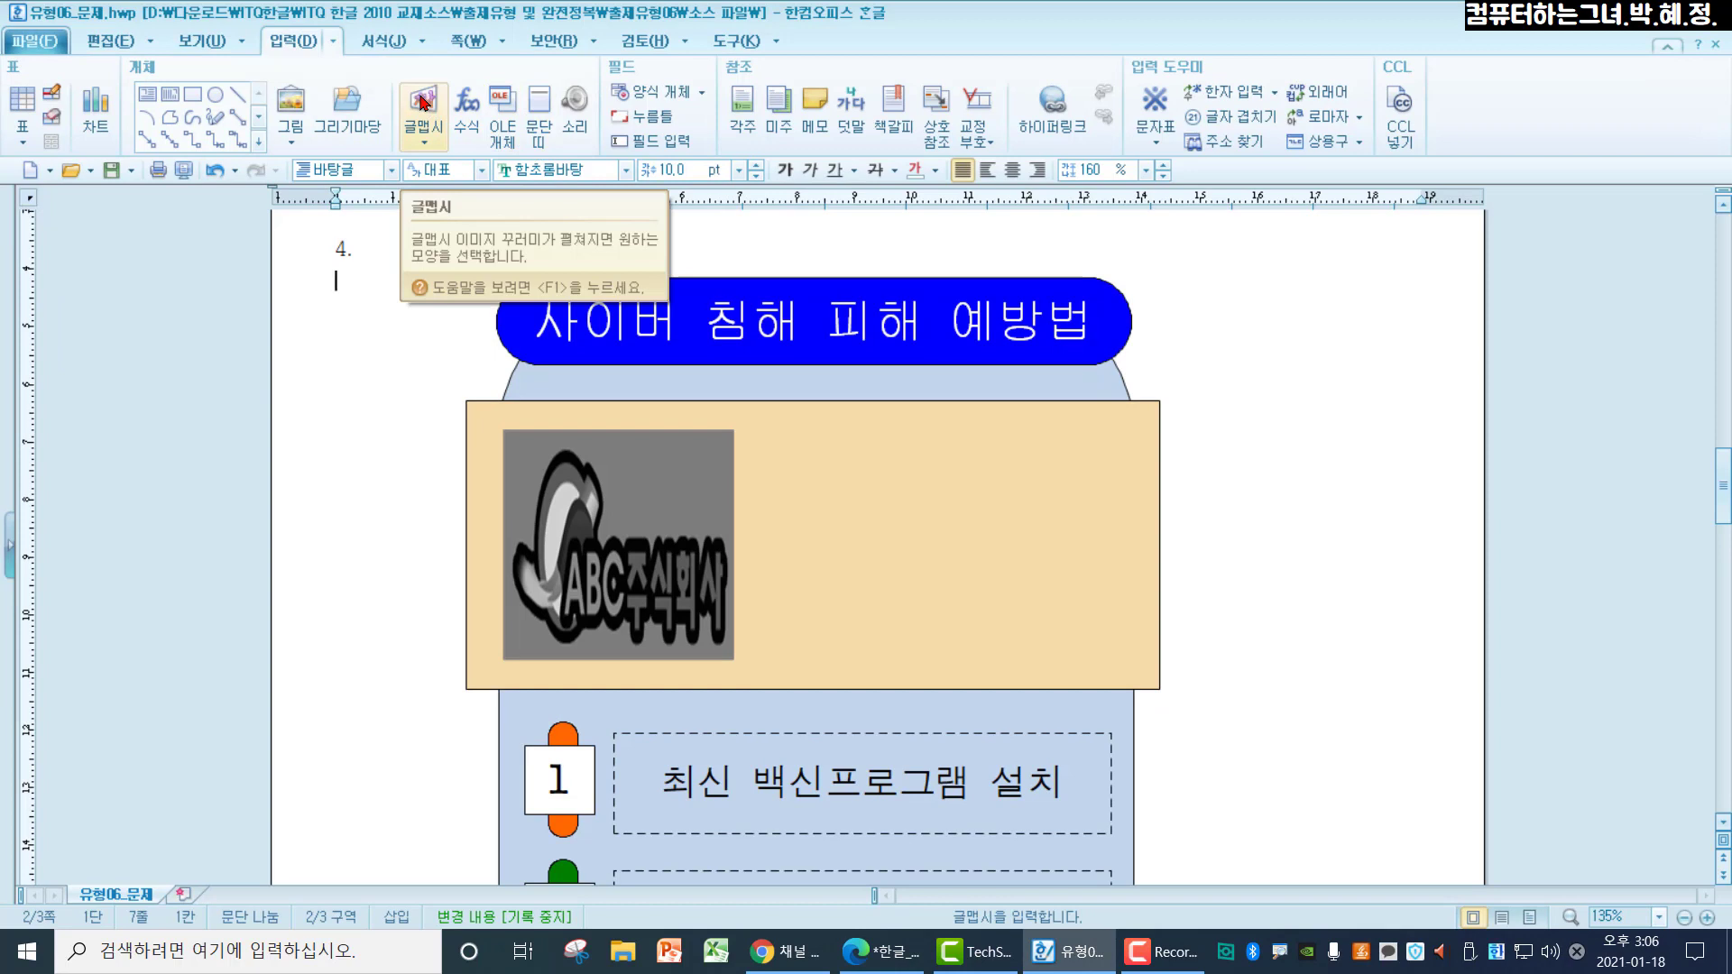
{"action": "left_click", "coordinate": [421, 104]}
{"action": "left_click", "coordinate": [420, 104]}
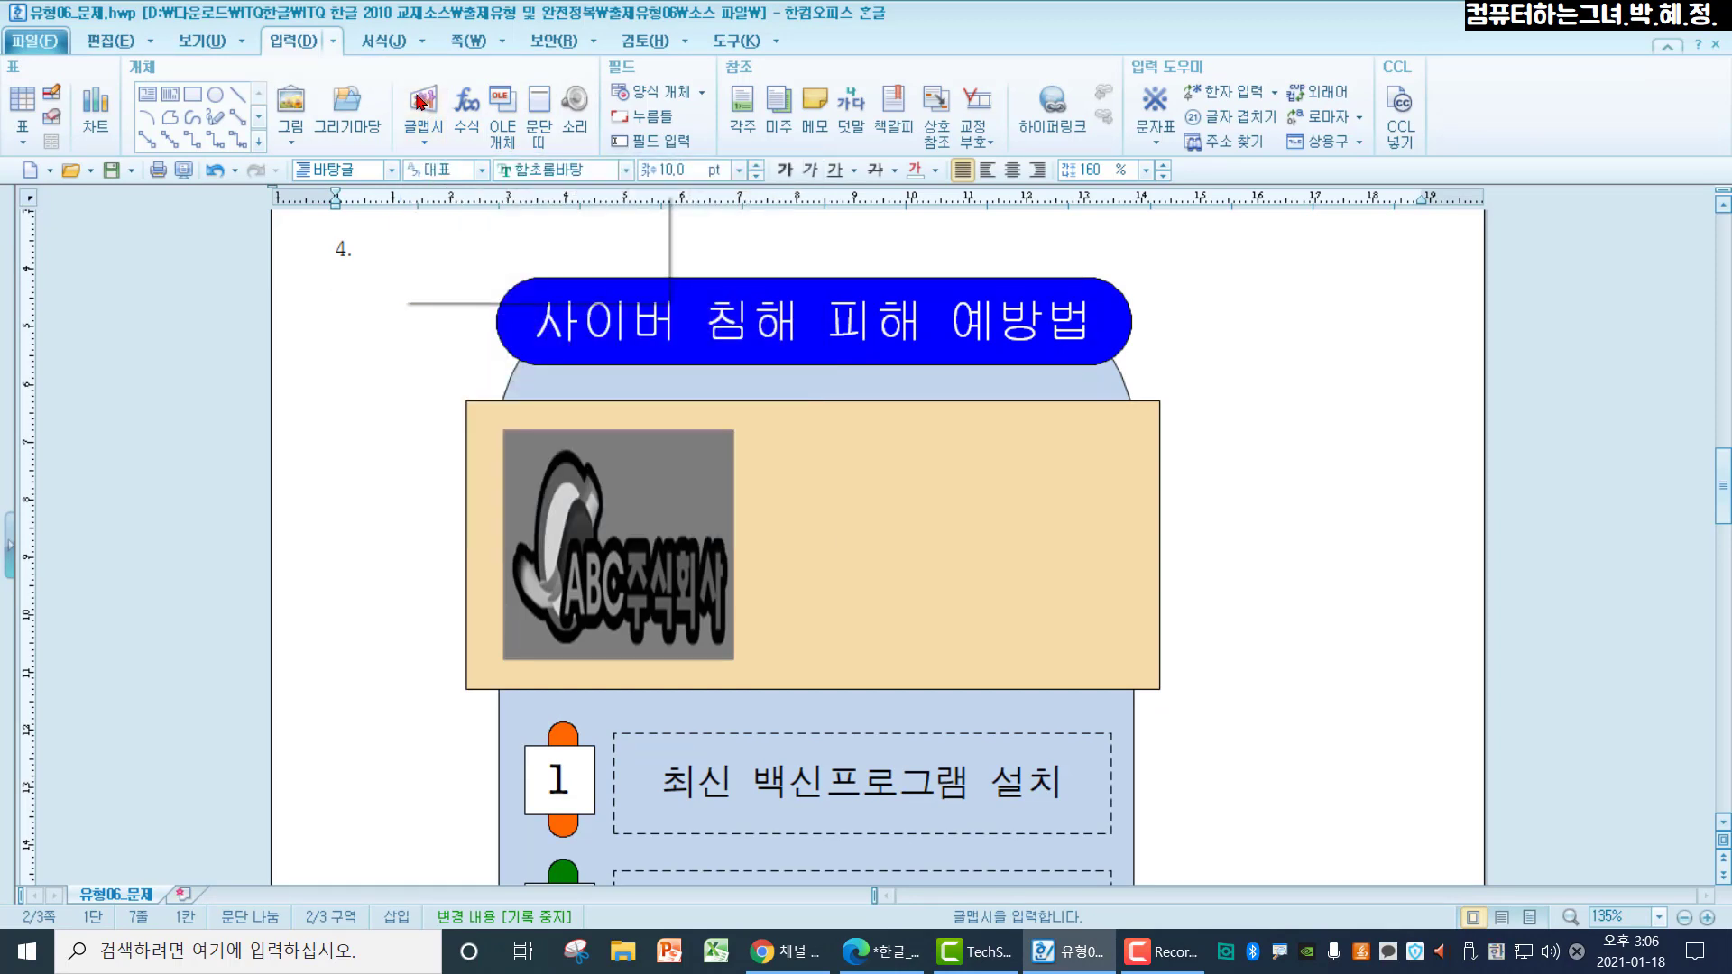
{"action": "left_click", "coordinate": [421, 101]}
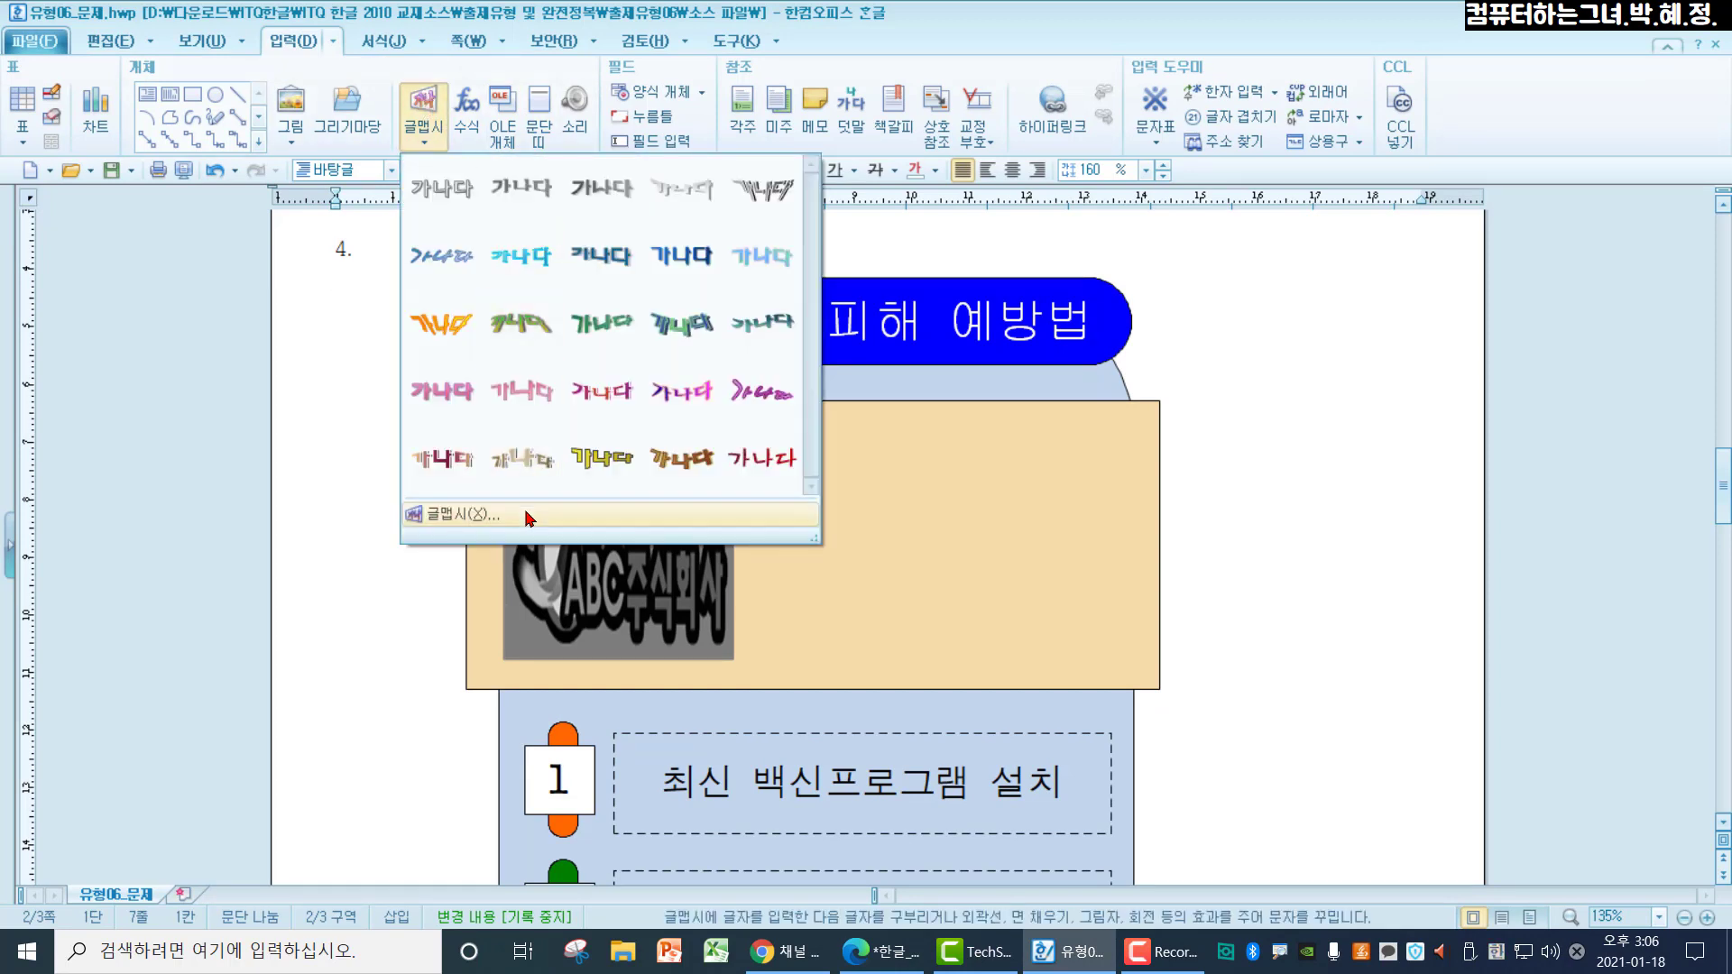
{"action": "left_click", "coordinate": [466, 519]}
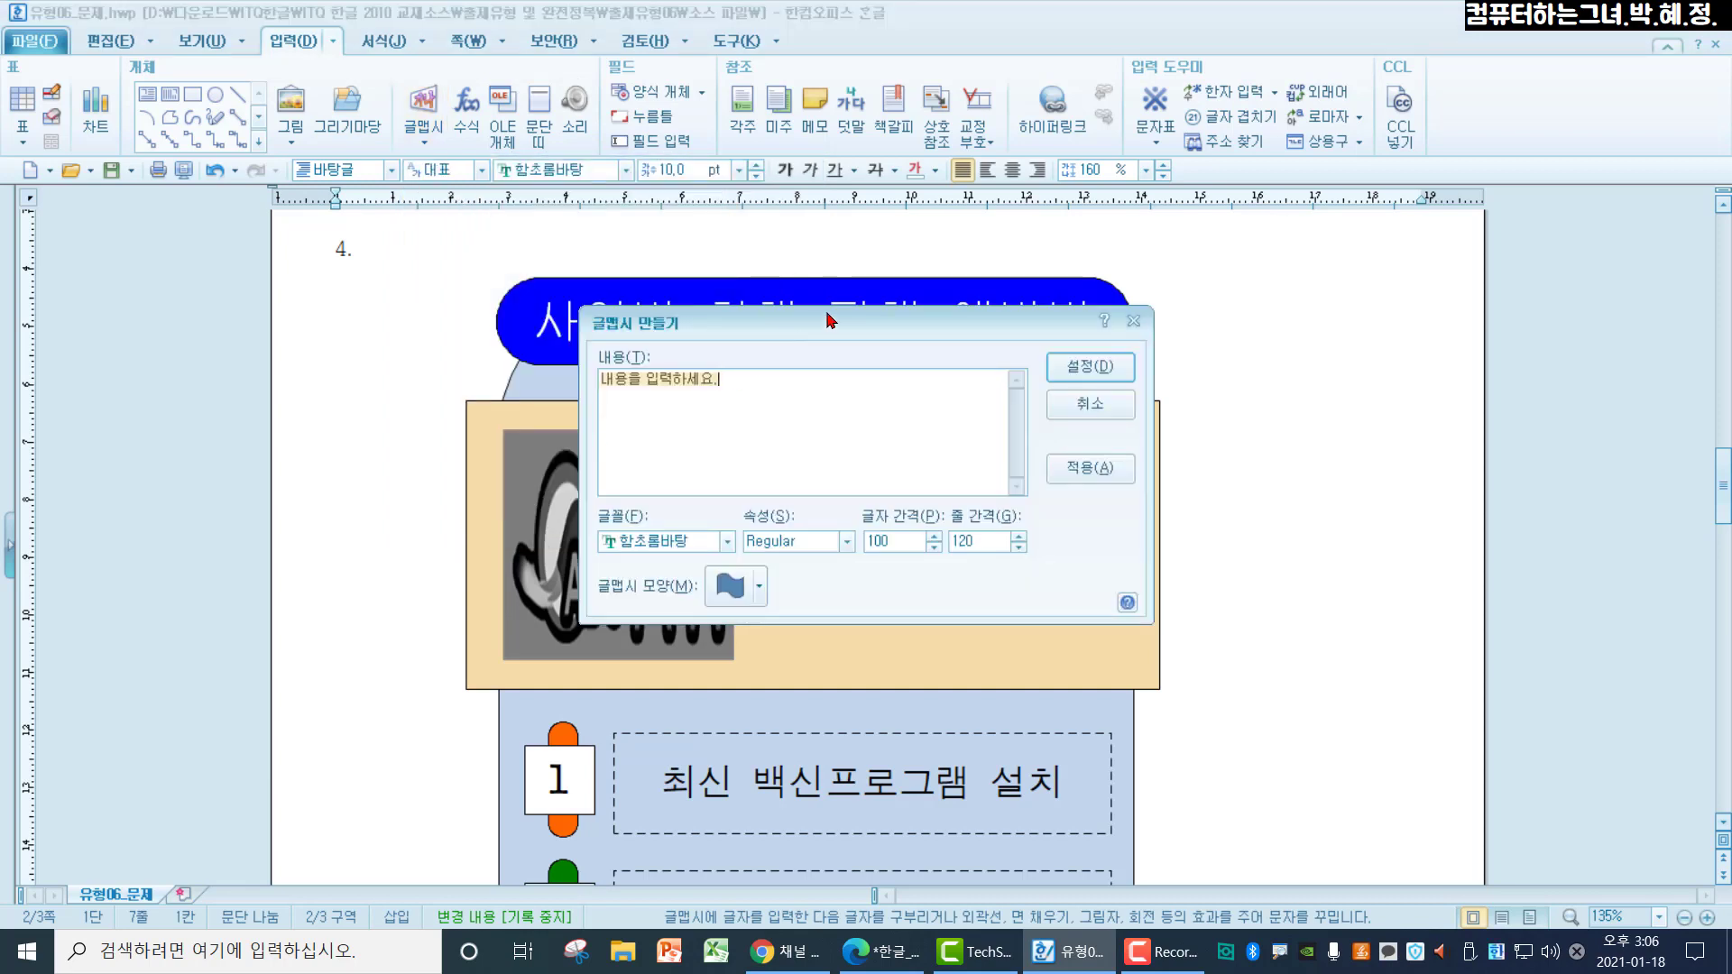
{"action": "left_click_drag", "start_coordinate": [831, 320], "coordinate": [999, 221]}
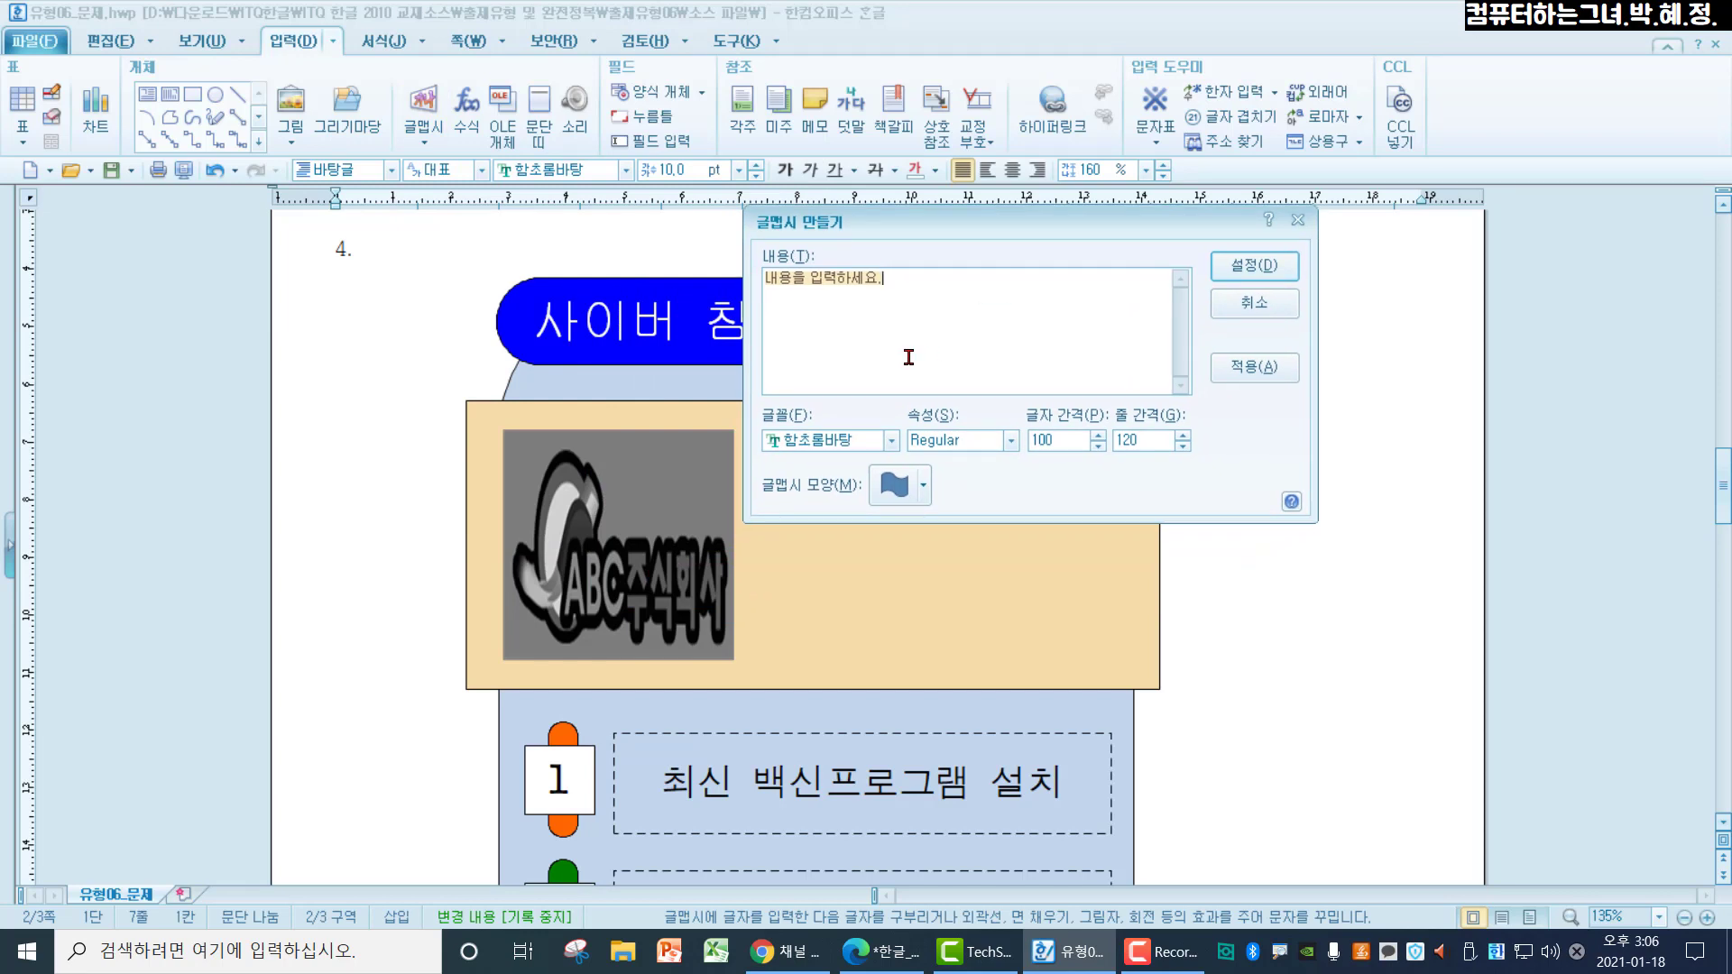
{"action": "type", "text": "랜섬웨어"}
{"action": "left_click", "coordinate": [815, 442]}
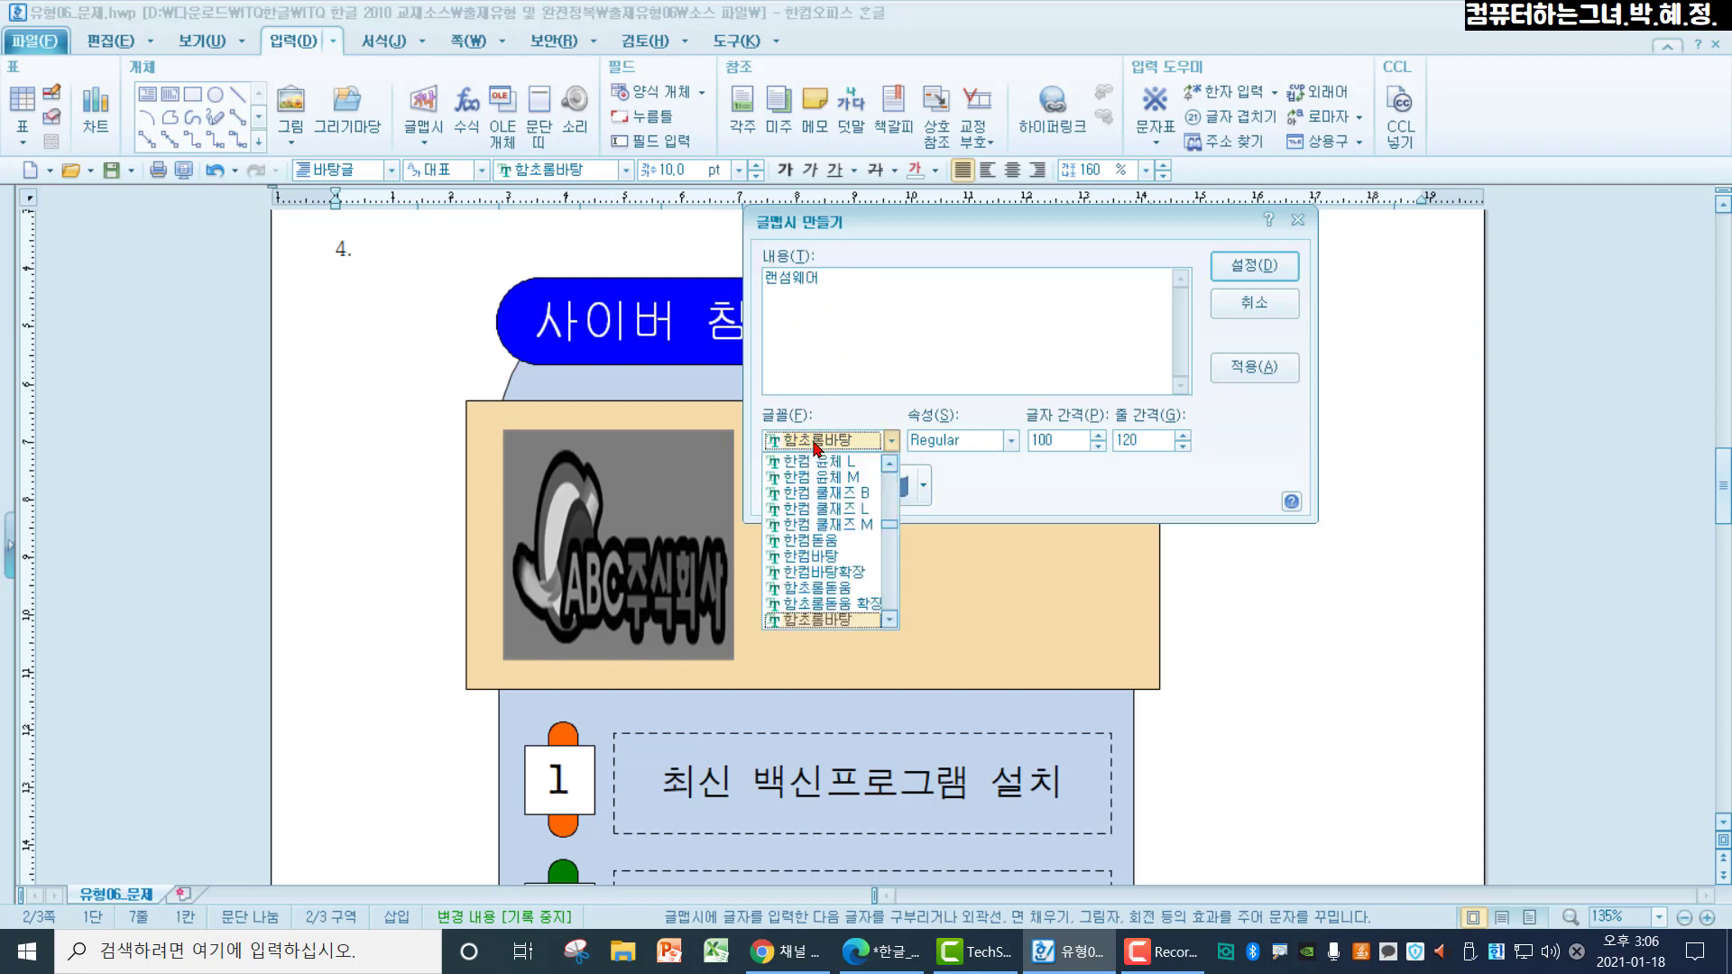
{"action": "type", "text": "굴림"}
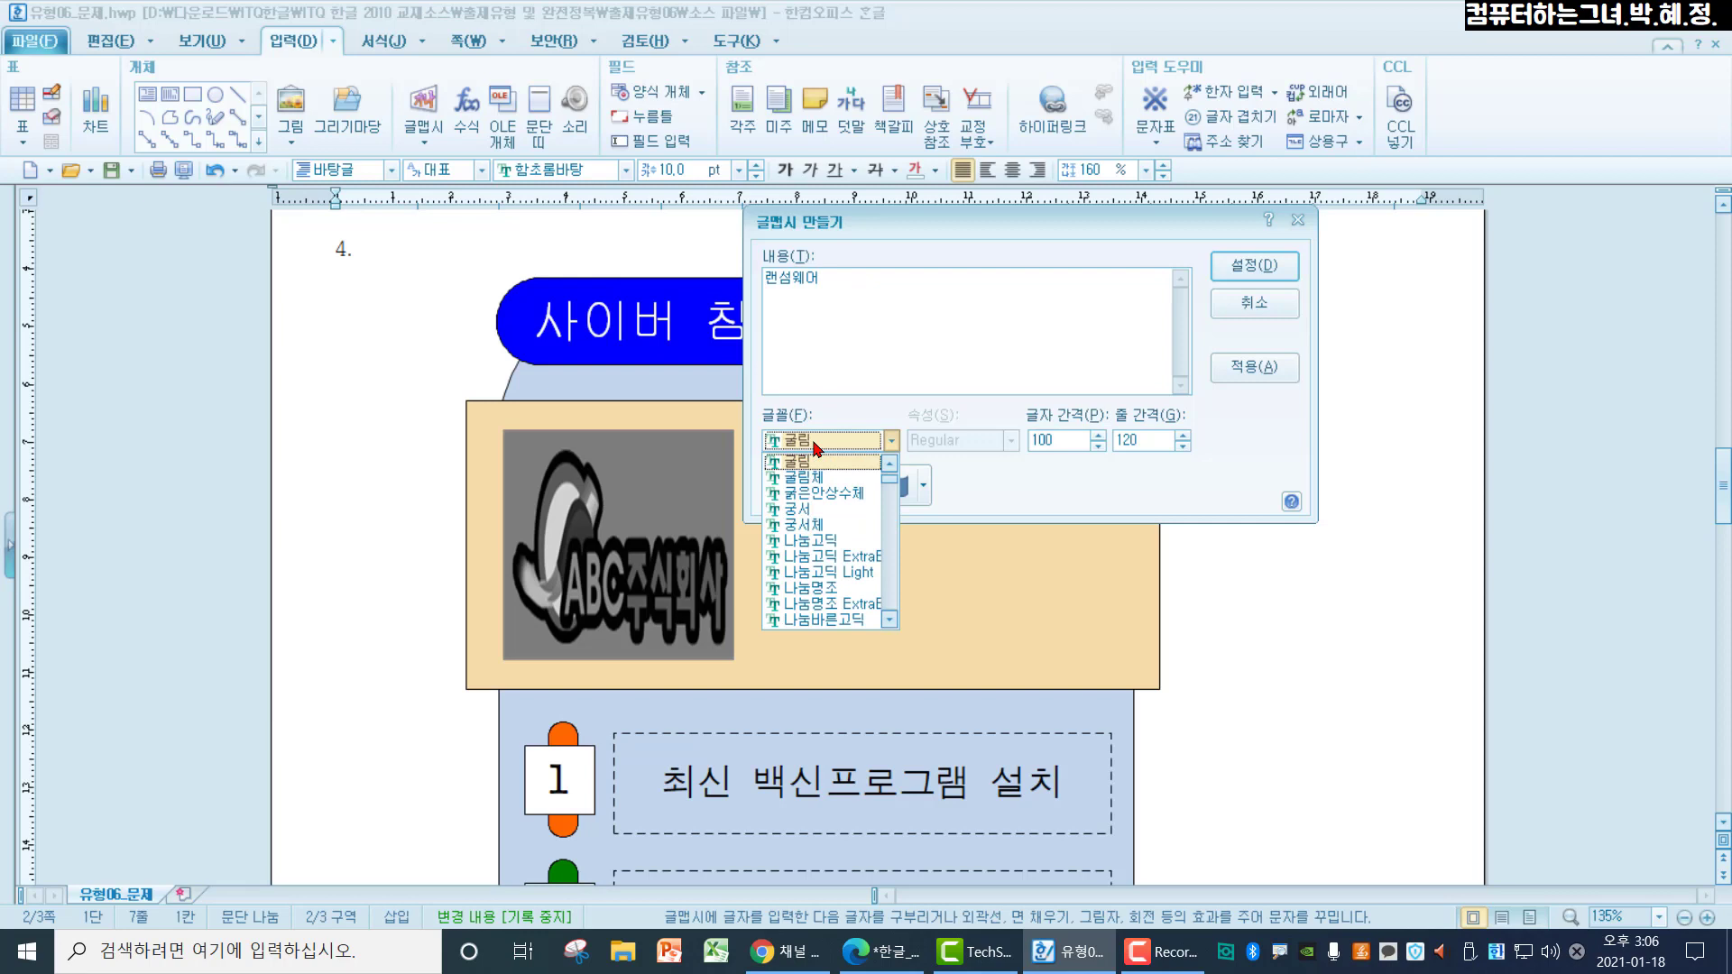
{"action": "left_click", "coordinate": [819, 462]}
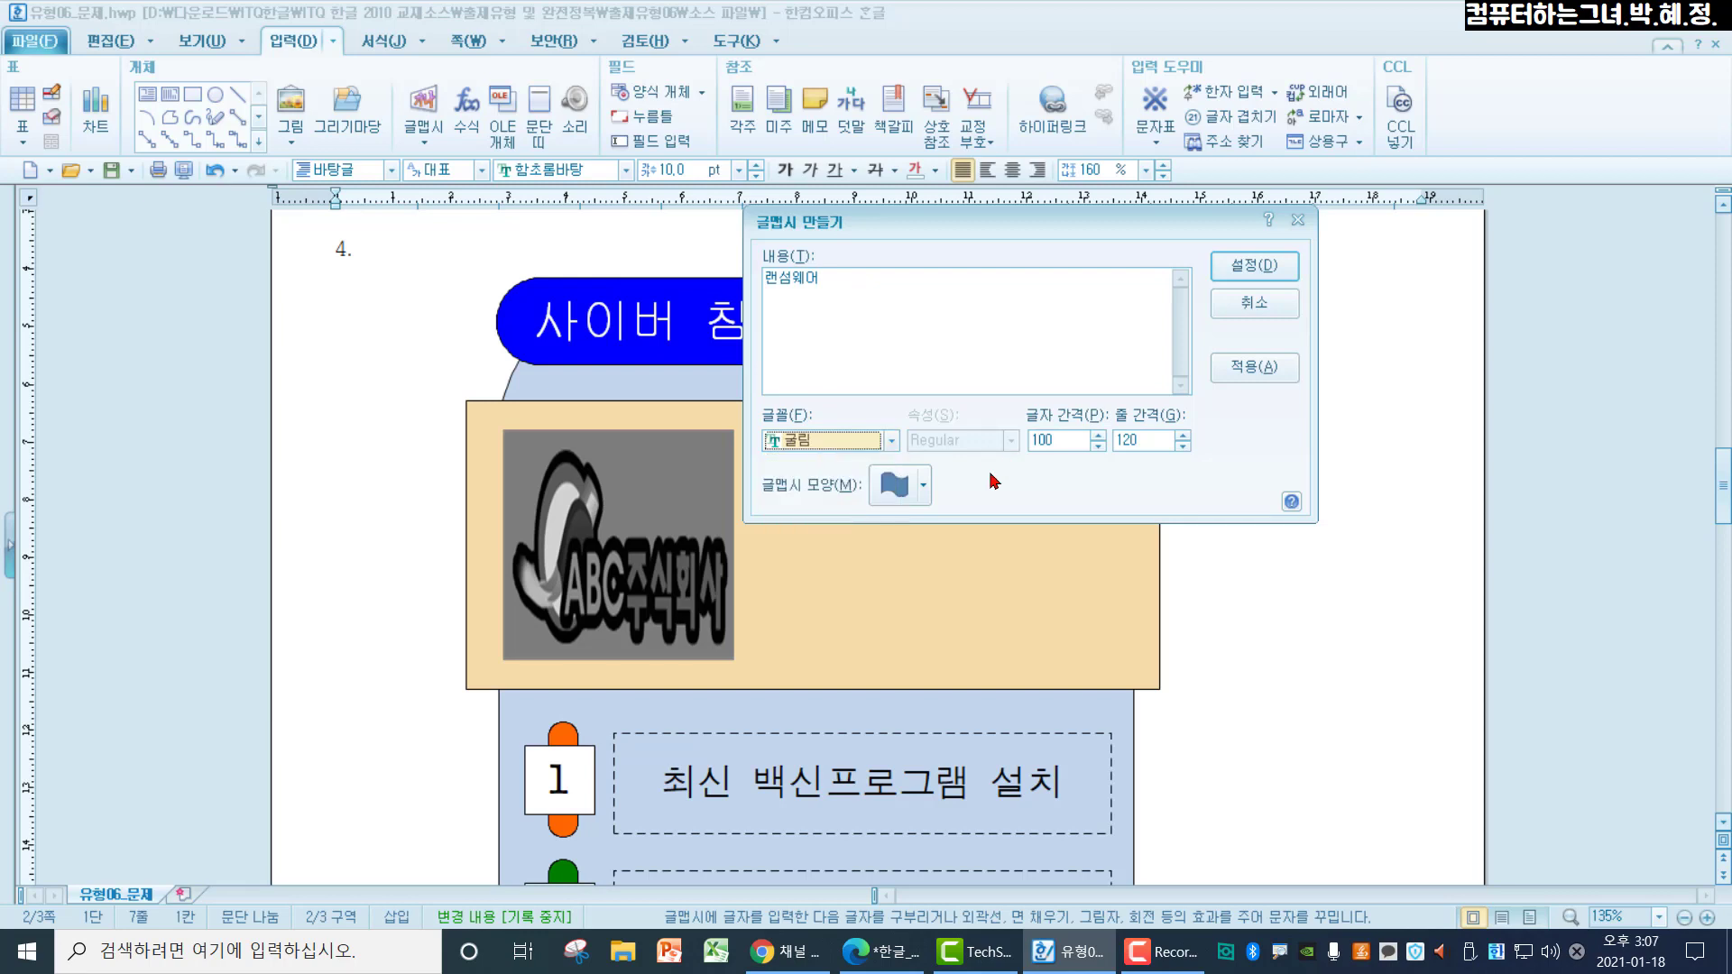
Give the 랜섬웨어 word art the inverted trapezoid shape and insert it into the document
{"action": "left_click", "coordinate": [929, 478]}
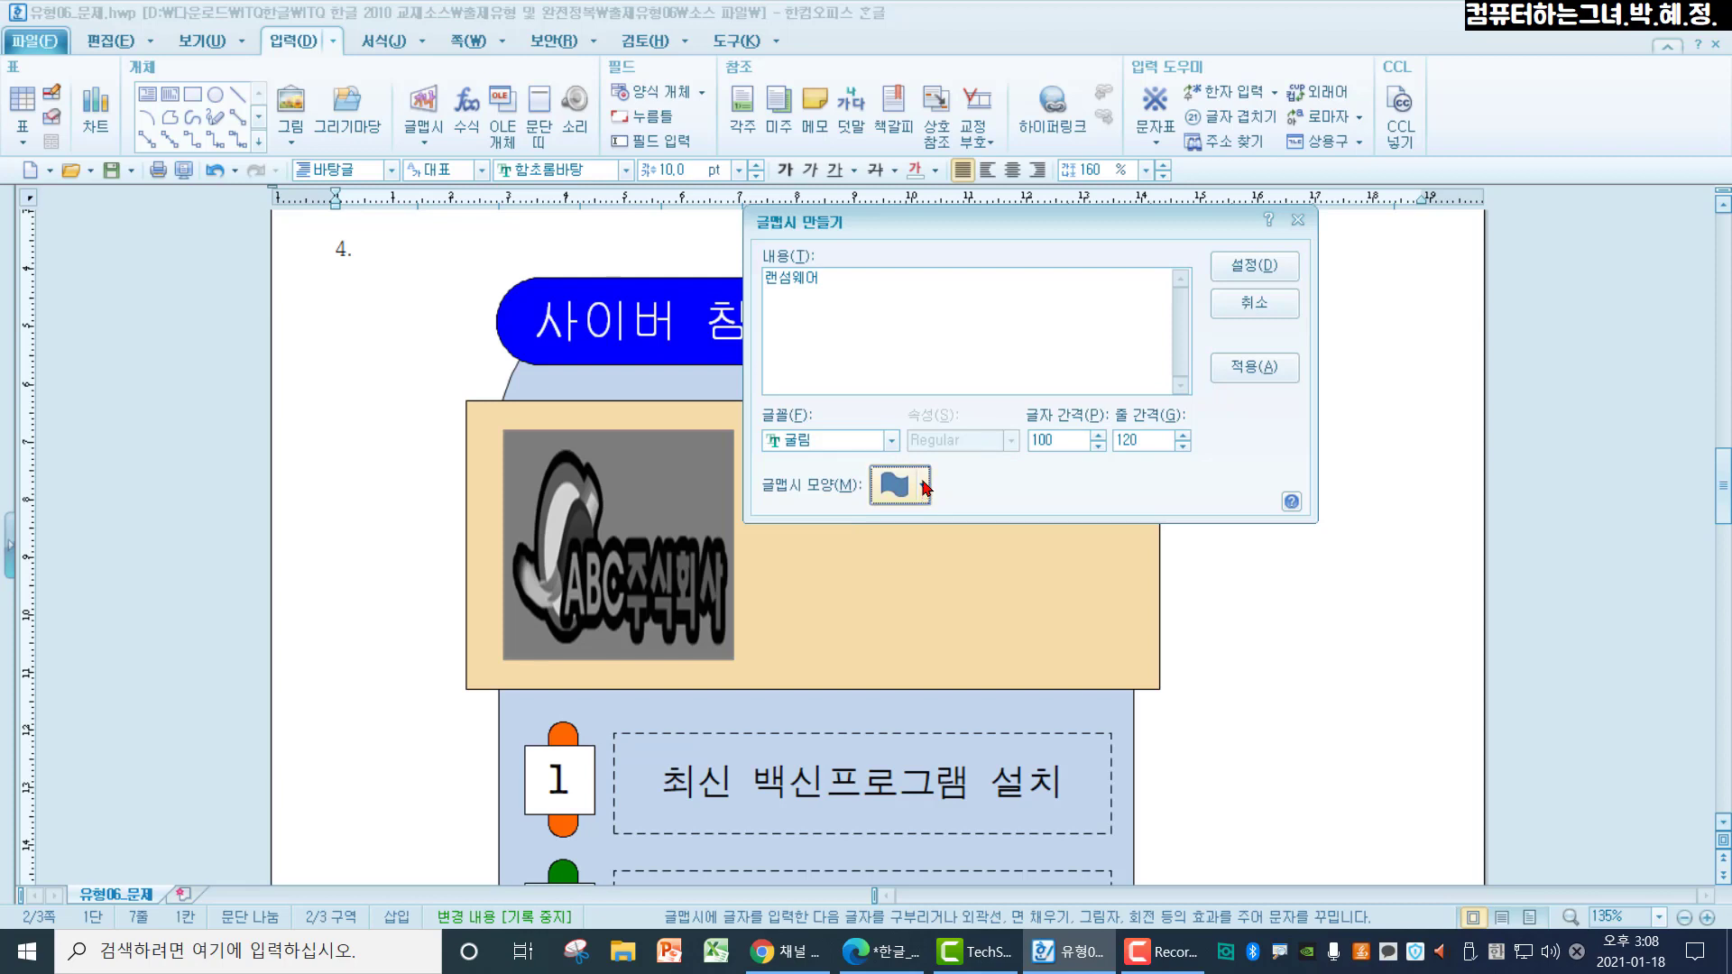
{"action": "left_click", "coordinate": [925, 487]}
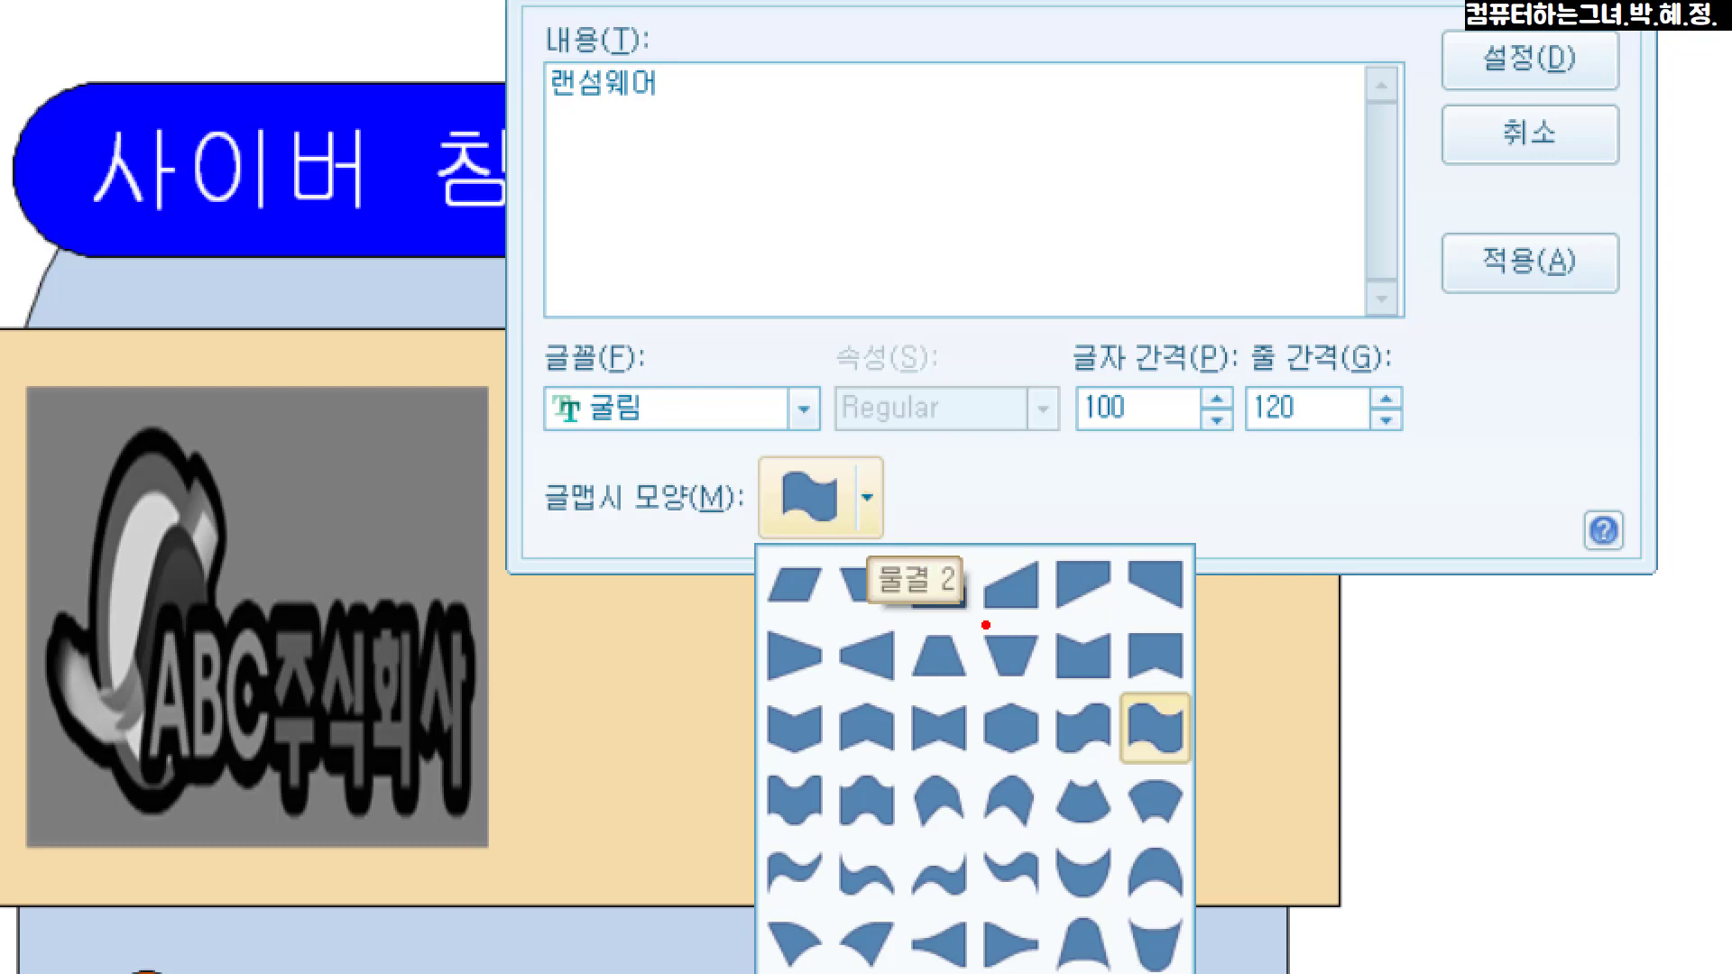
{"action": "left_click_drag", "start_coordinate": [965, 624], "coordinate": [1062, 692]}
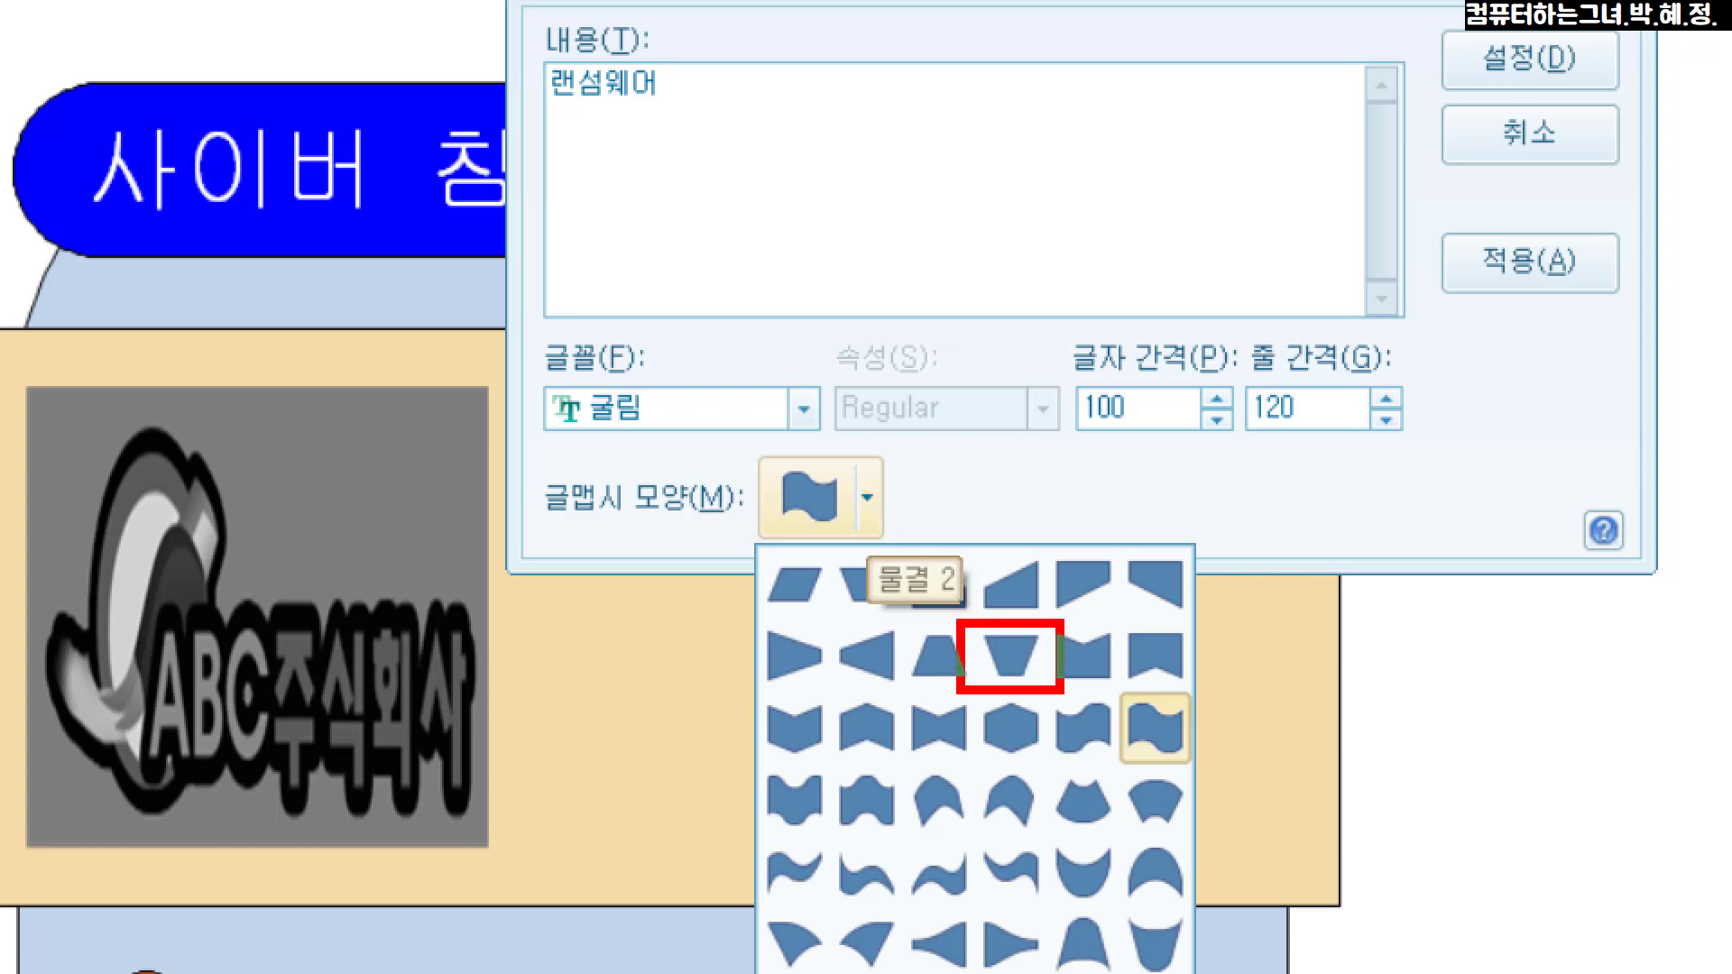
{"action": "key", "text": "Escape"}
{"action": "left_click", "coordinate": [867, 497]}
{"action": "left_click", "coordinate": [998, 562]}
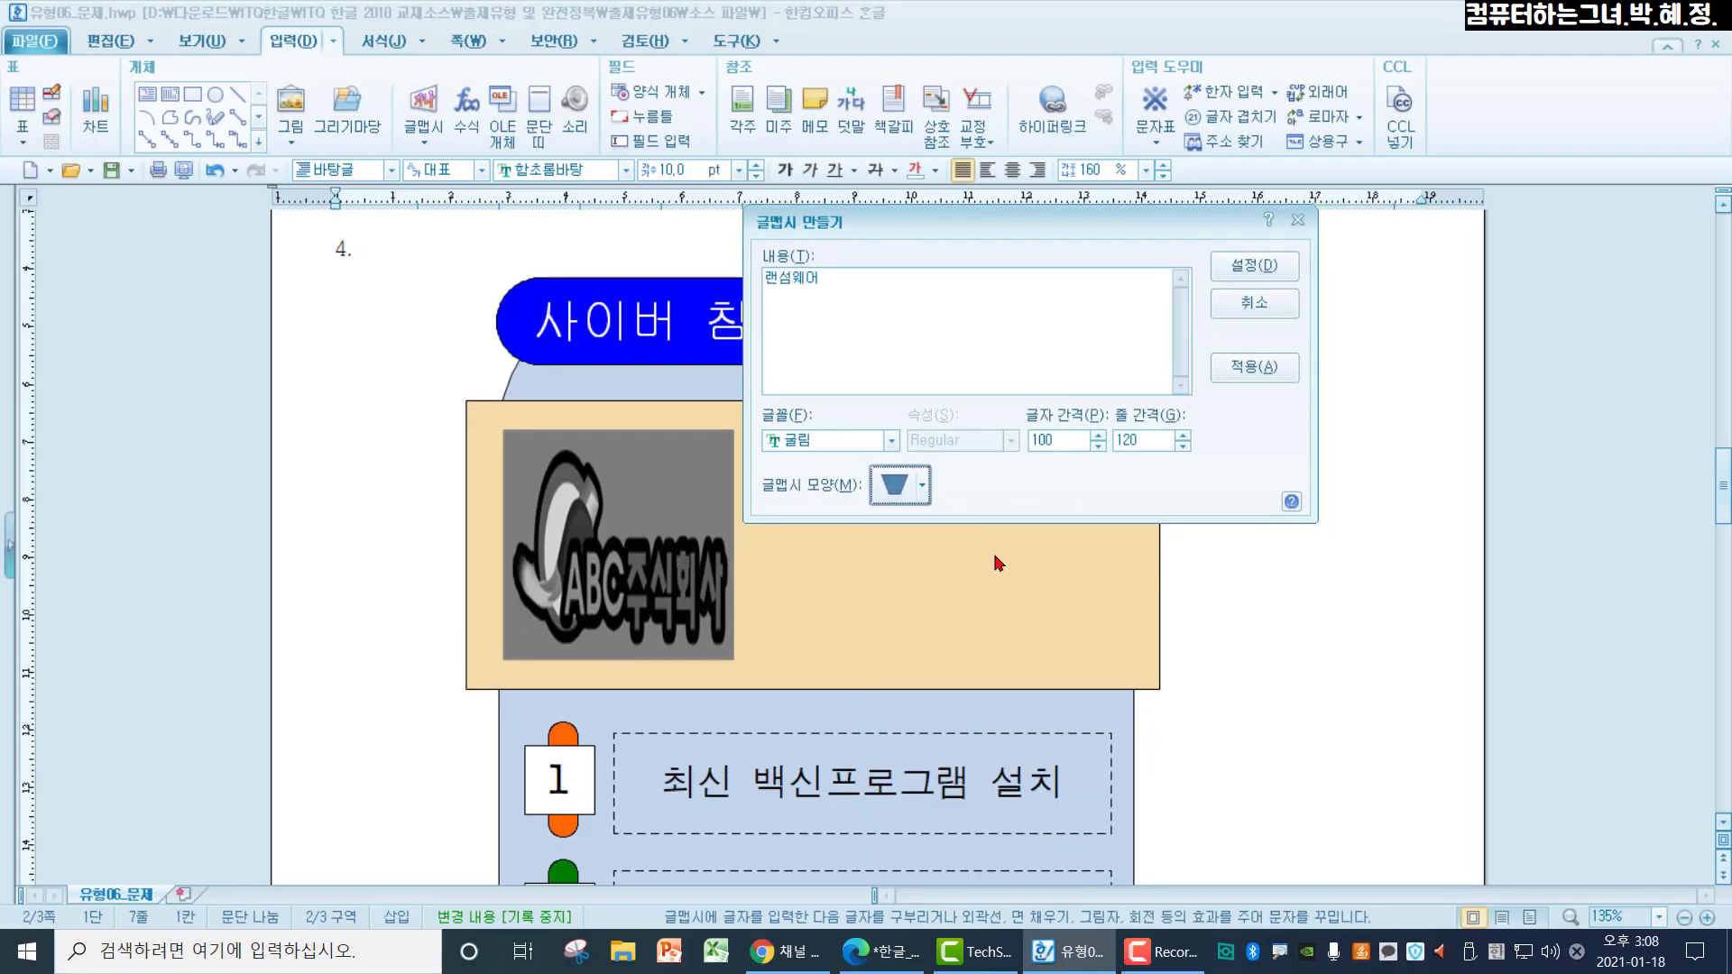
{"action": "left_click", "coordinate": [1233, 269]}
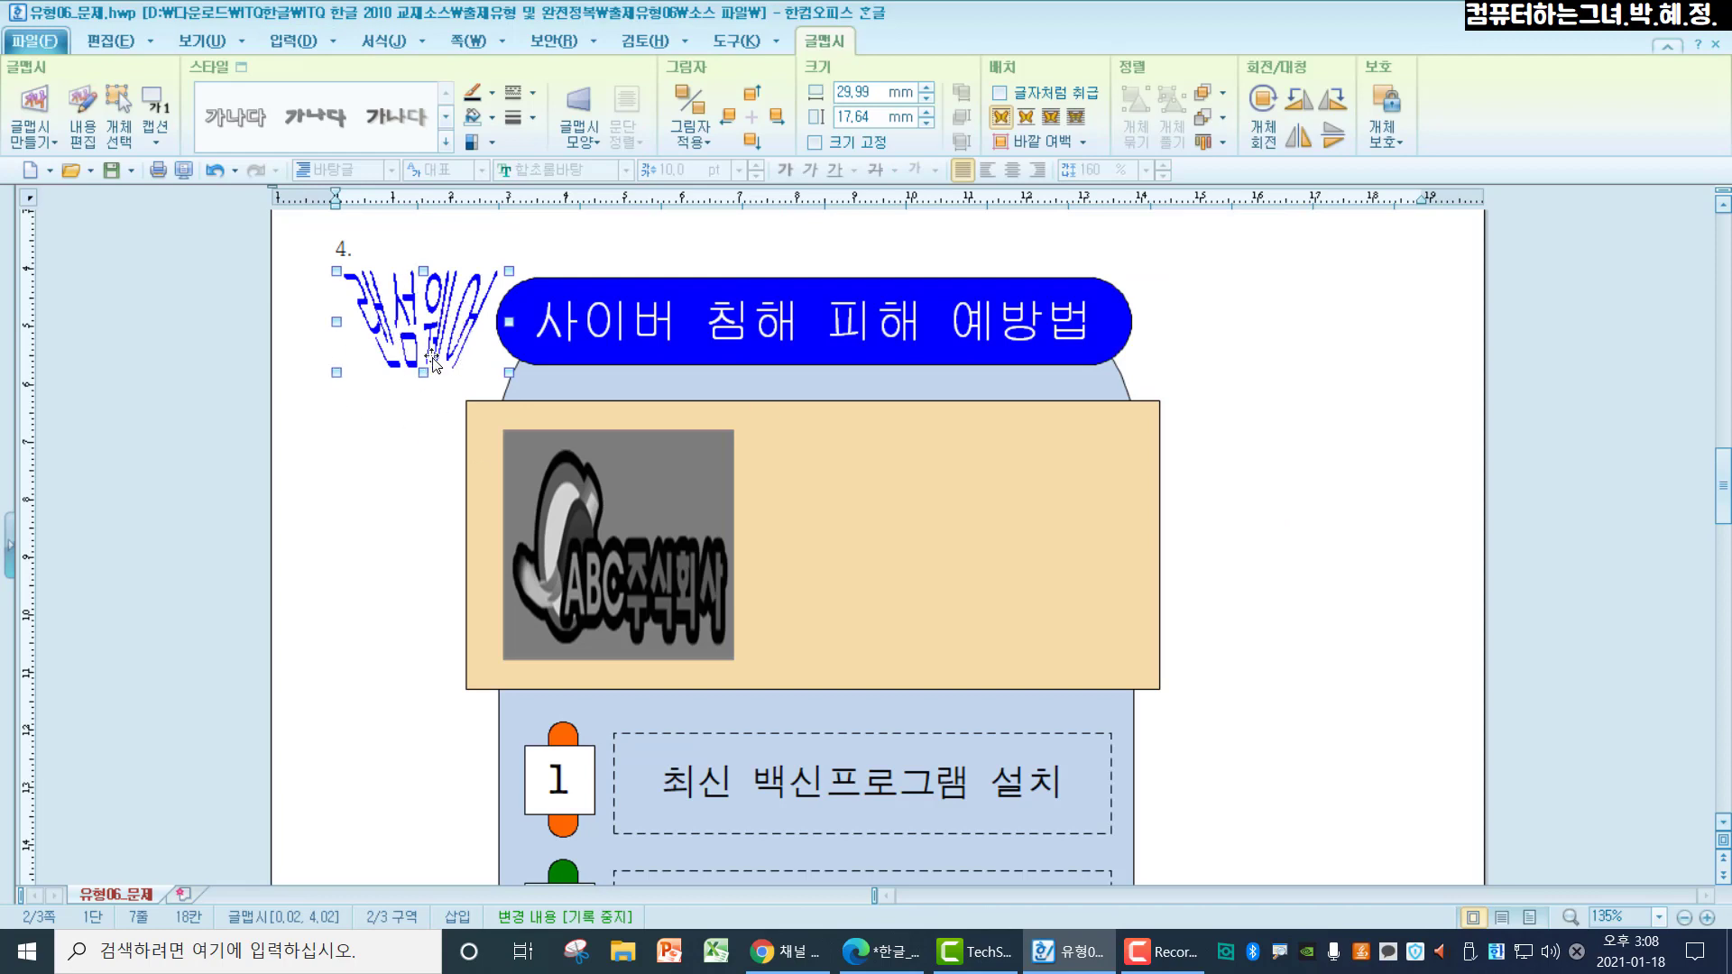
Set the word art's width to 60 mm and height to 30 mm, lock its size, and place it in front of text
{"action": "double_click", "coordinate": [380, 347]}
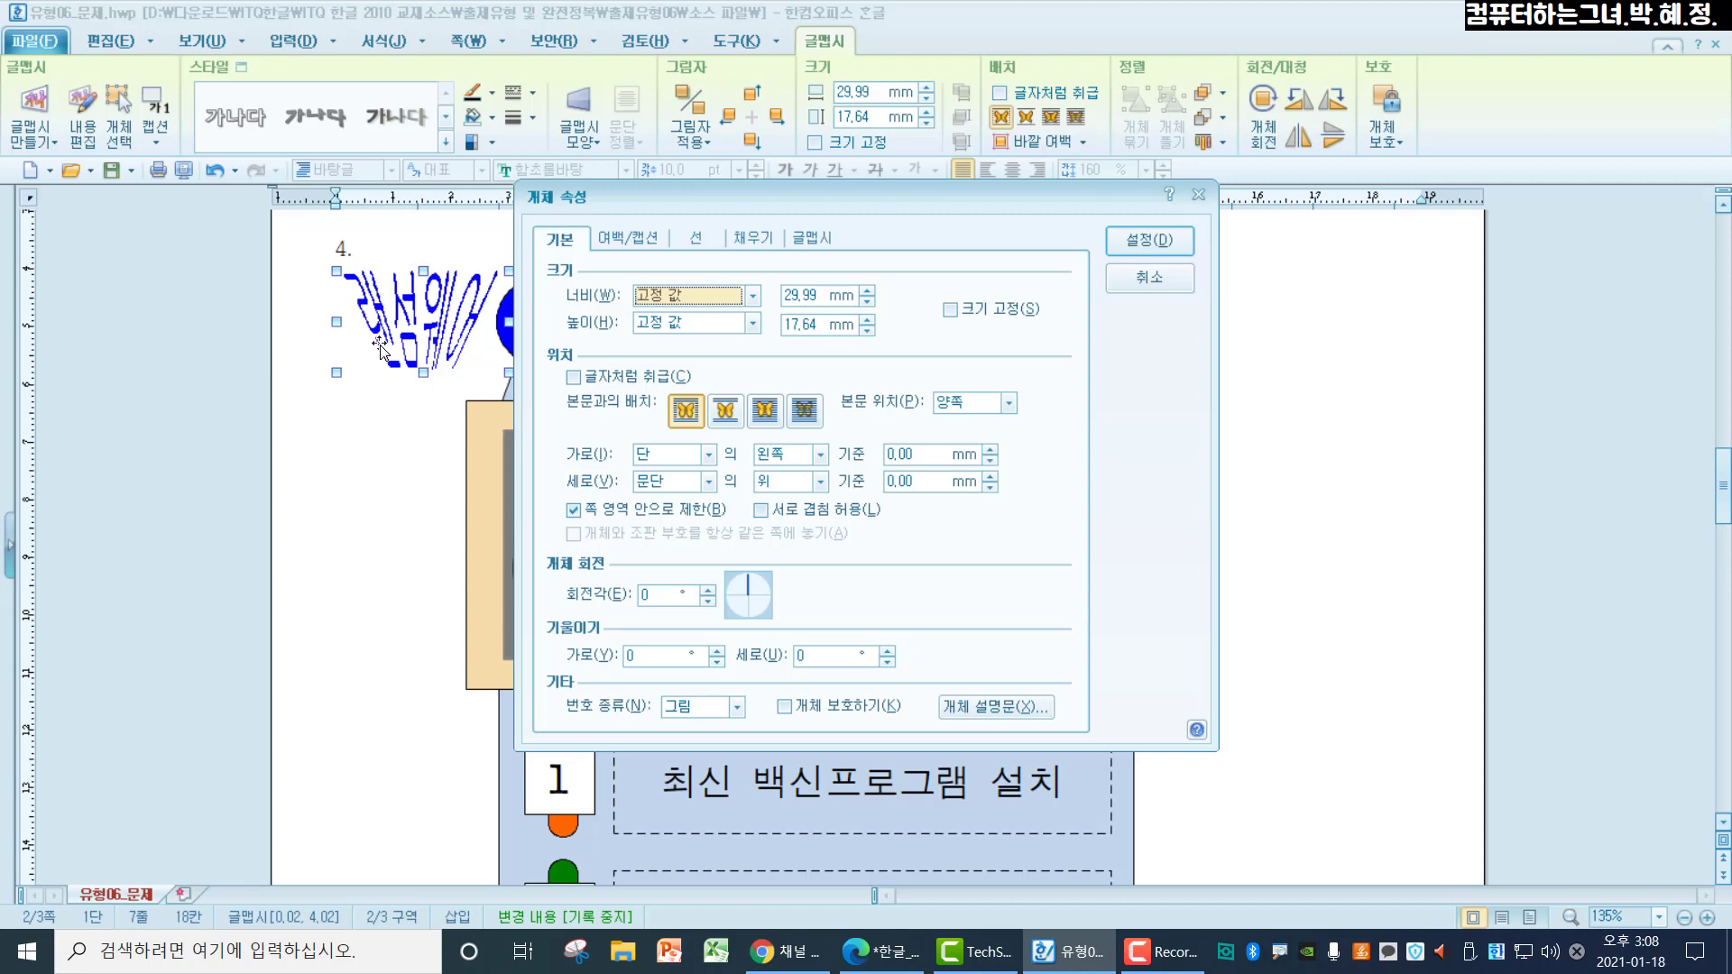
{"action": "double_click", "coordinate": [809, 295]}
{"action": "type", "text": "60"}
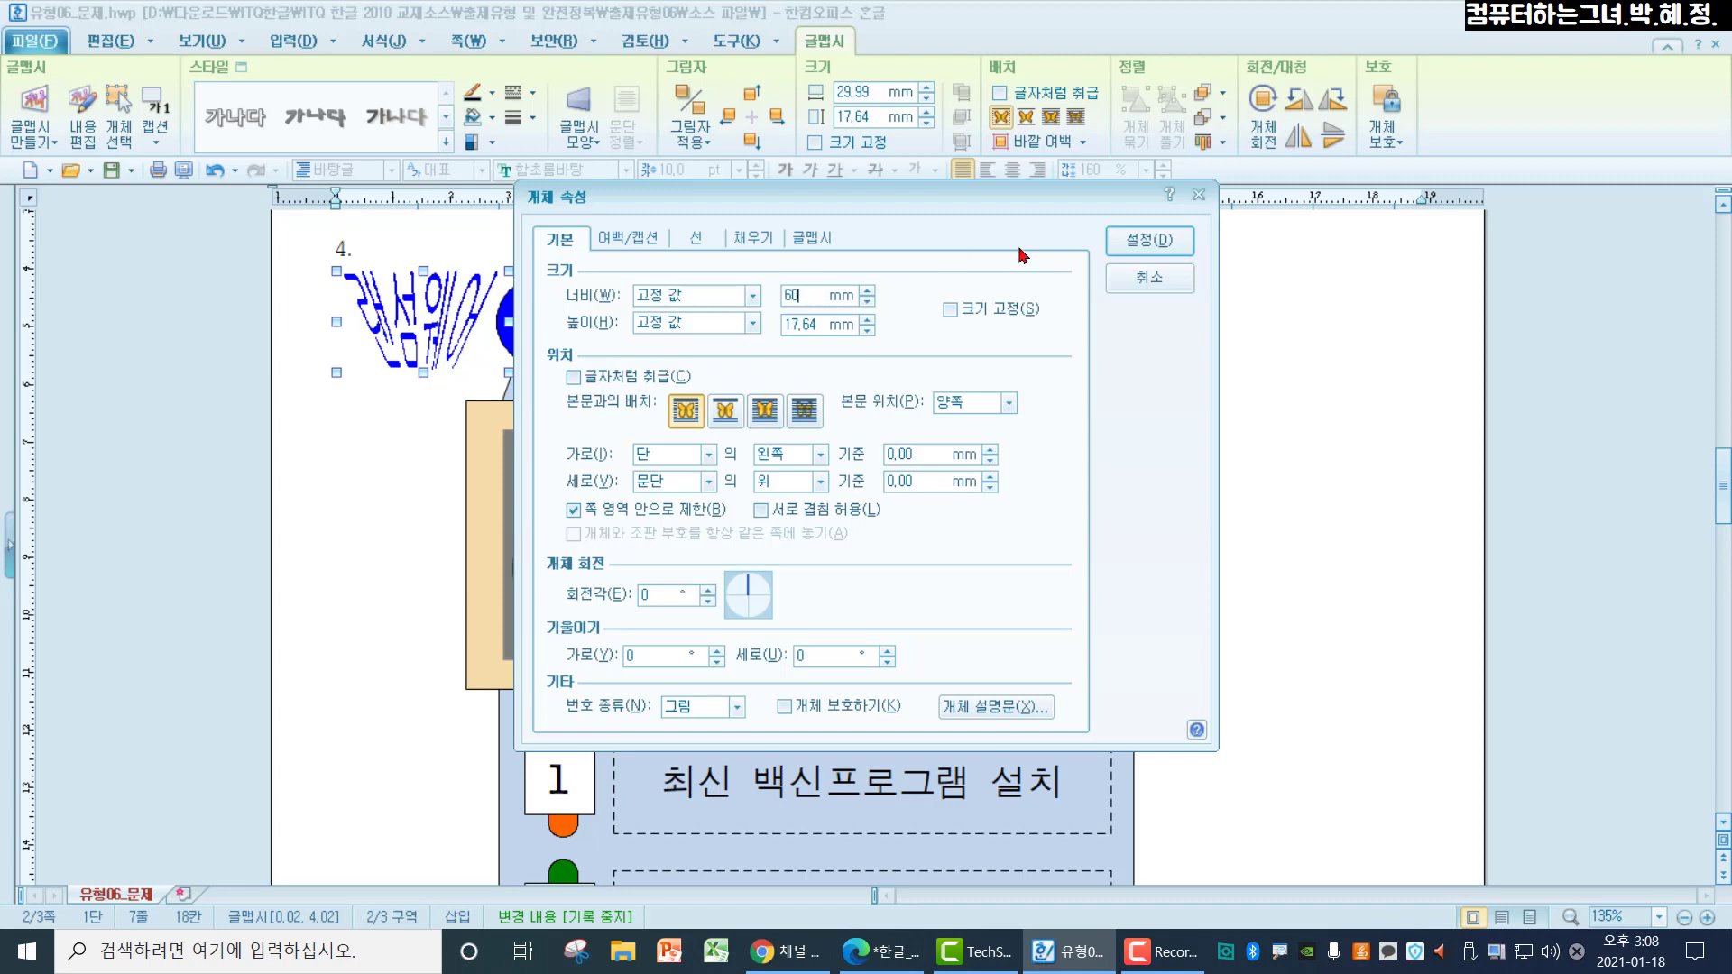
{"action": "double_click", "coordinate": [816, 324]}
{"action": "type", "text": "30"}
{"action": "left_click", "coordinate": [951, 310]}
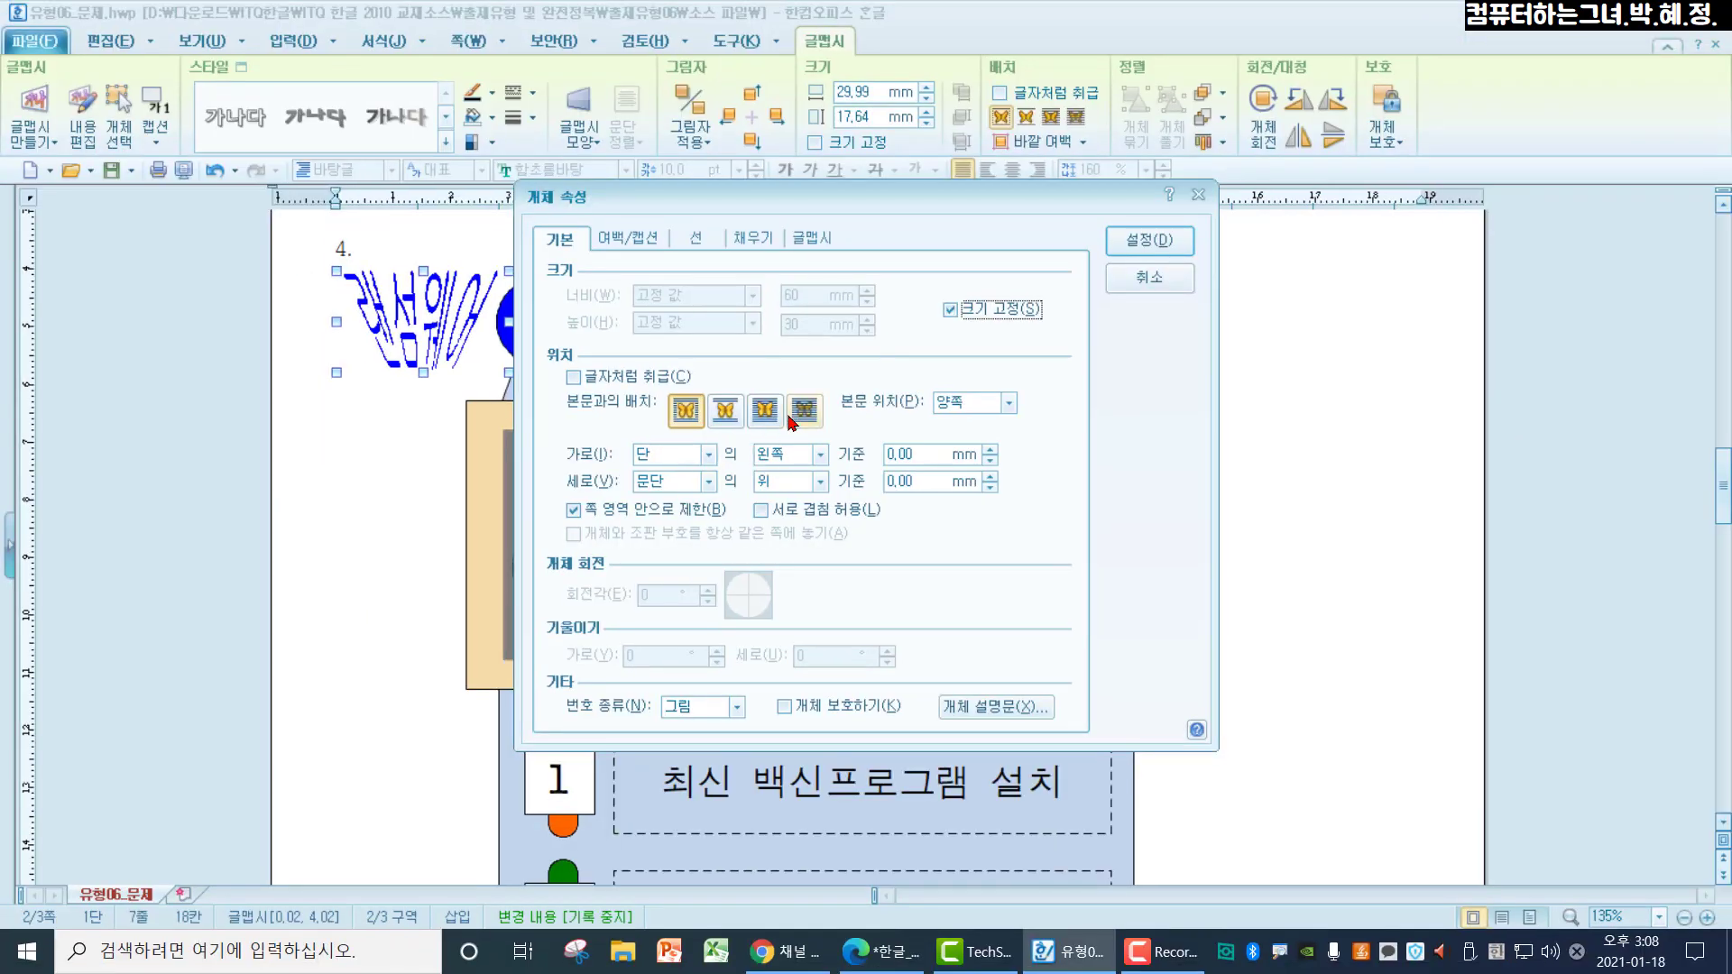
{"action": "left_click", "coordinate": [853, 334]}
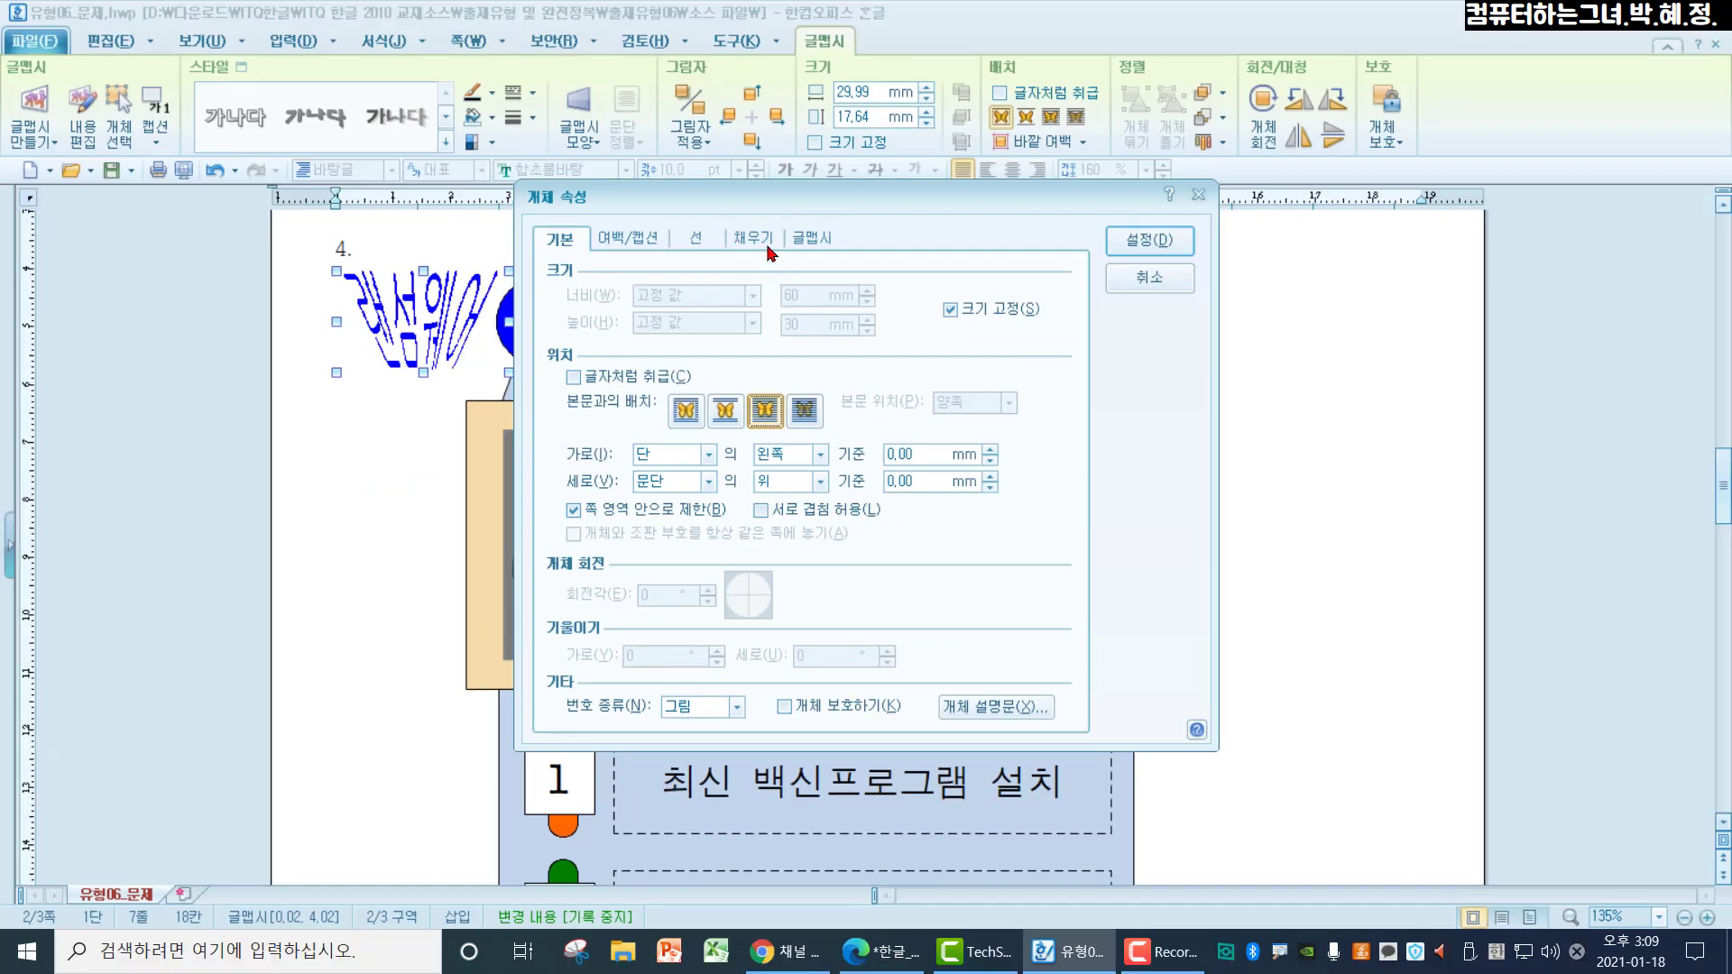
Set the word art's fill color to red and apply the object properties
{"action": "left_click", "coordinate": [755, 238]}
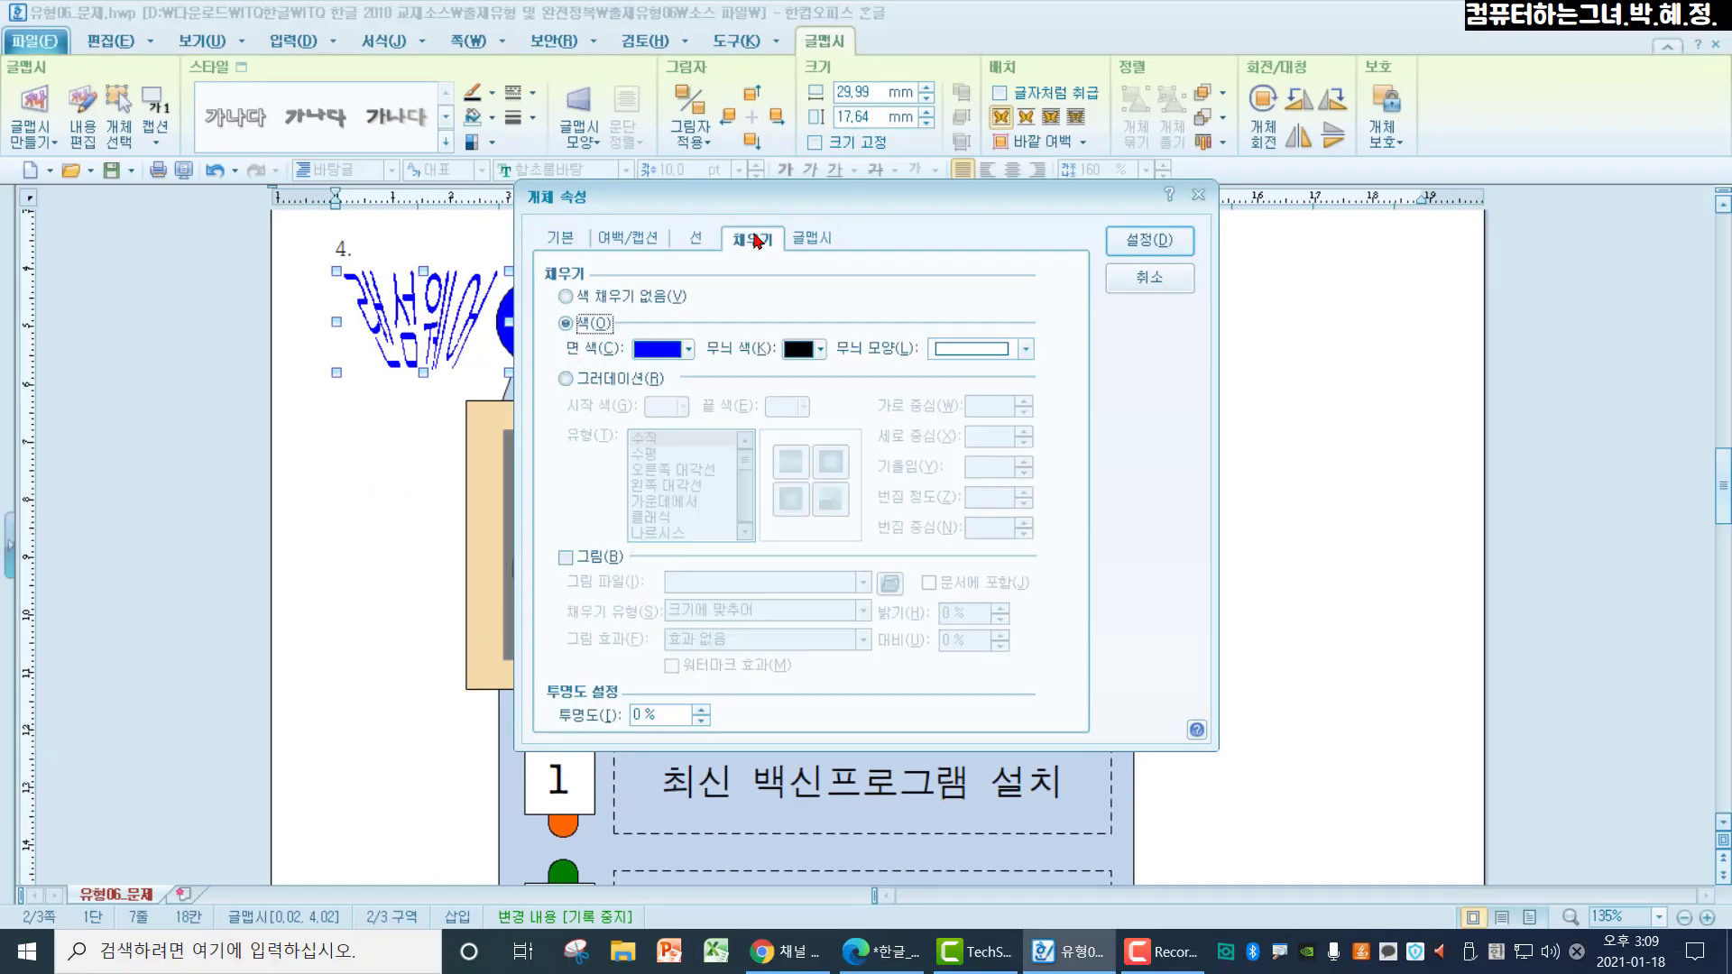
{"action": "left_click", "coordinate": [686, 350]}
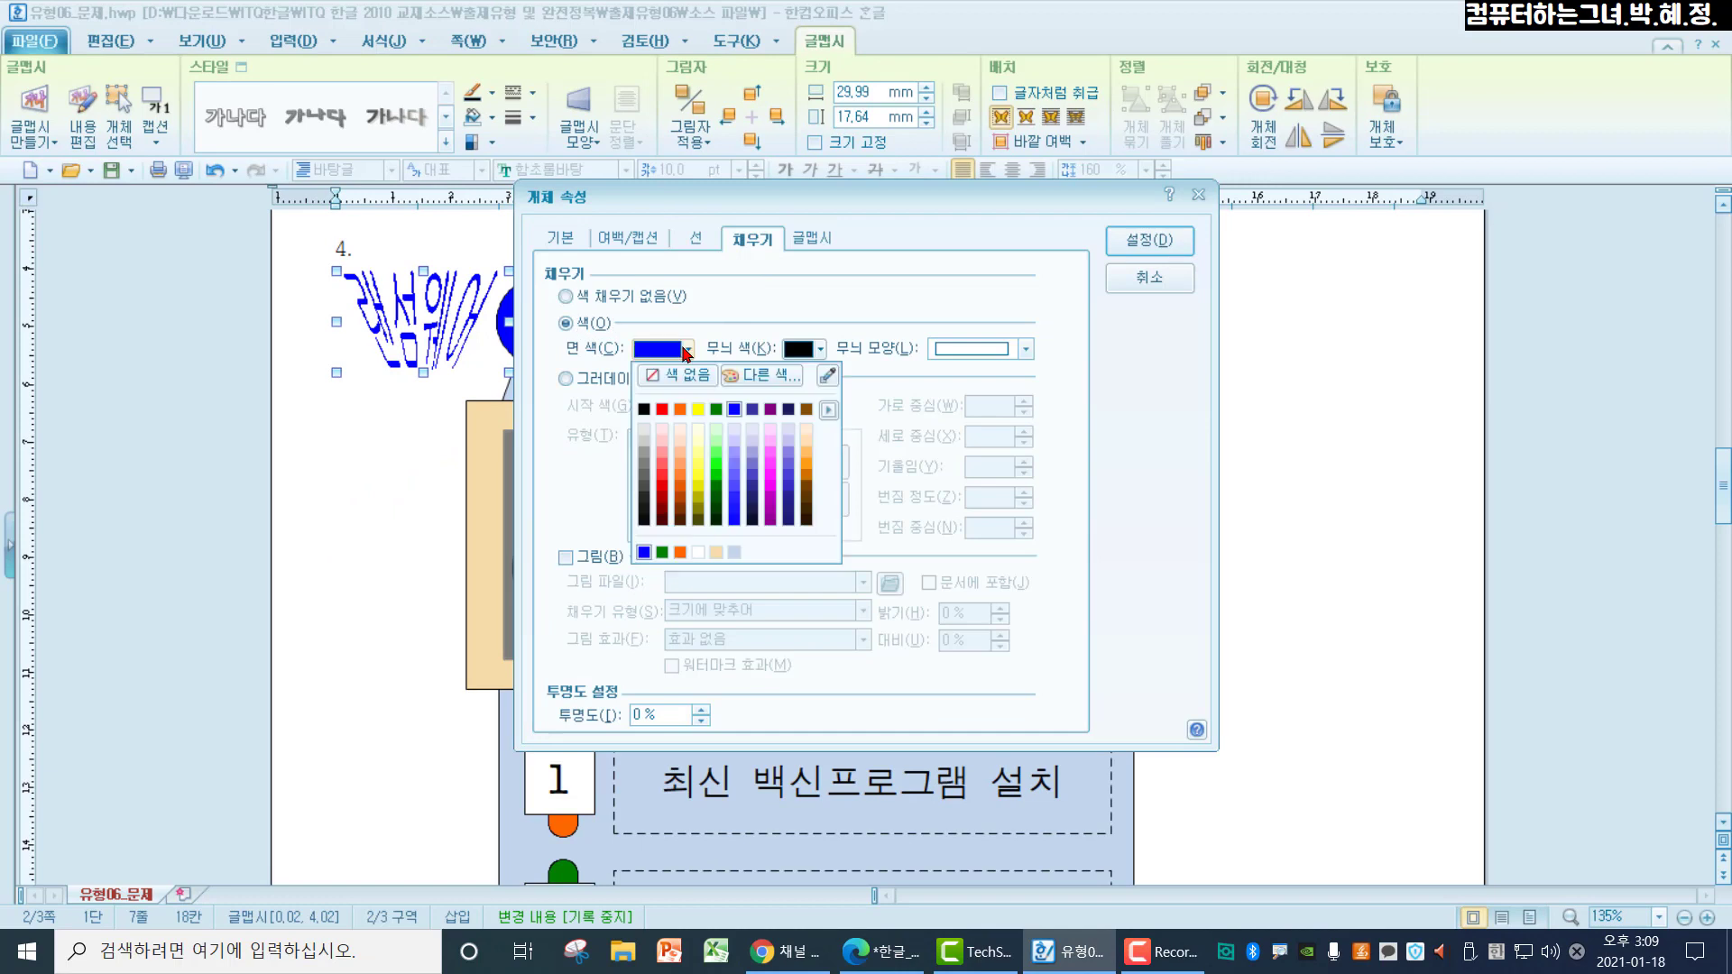
{"action": "left_click", "coordinate": [664, 408]}
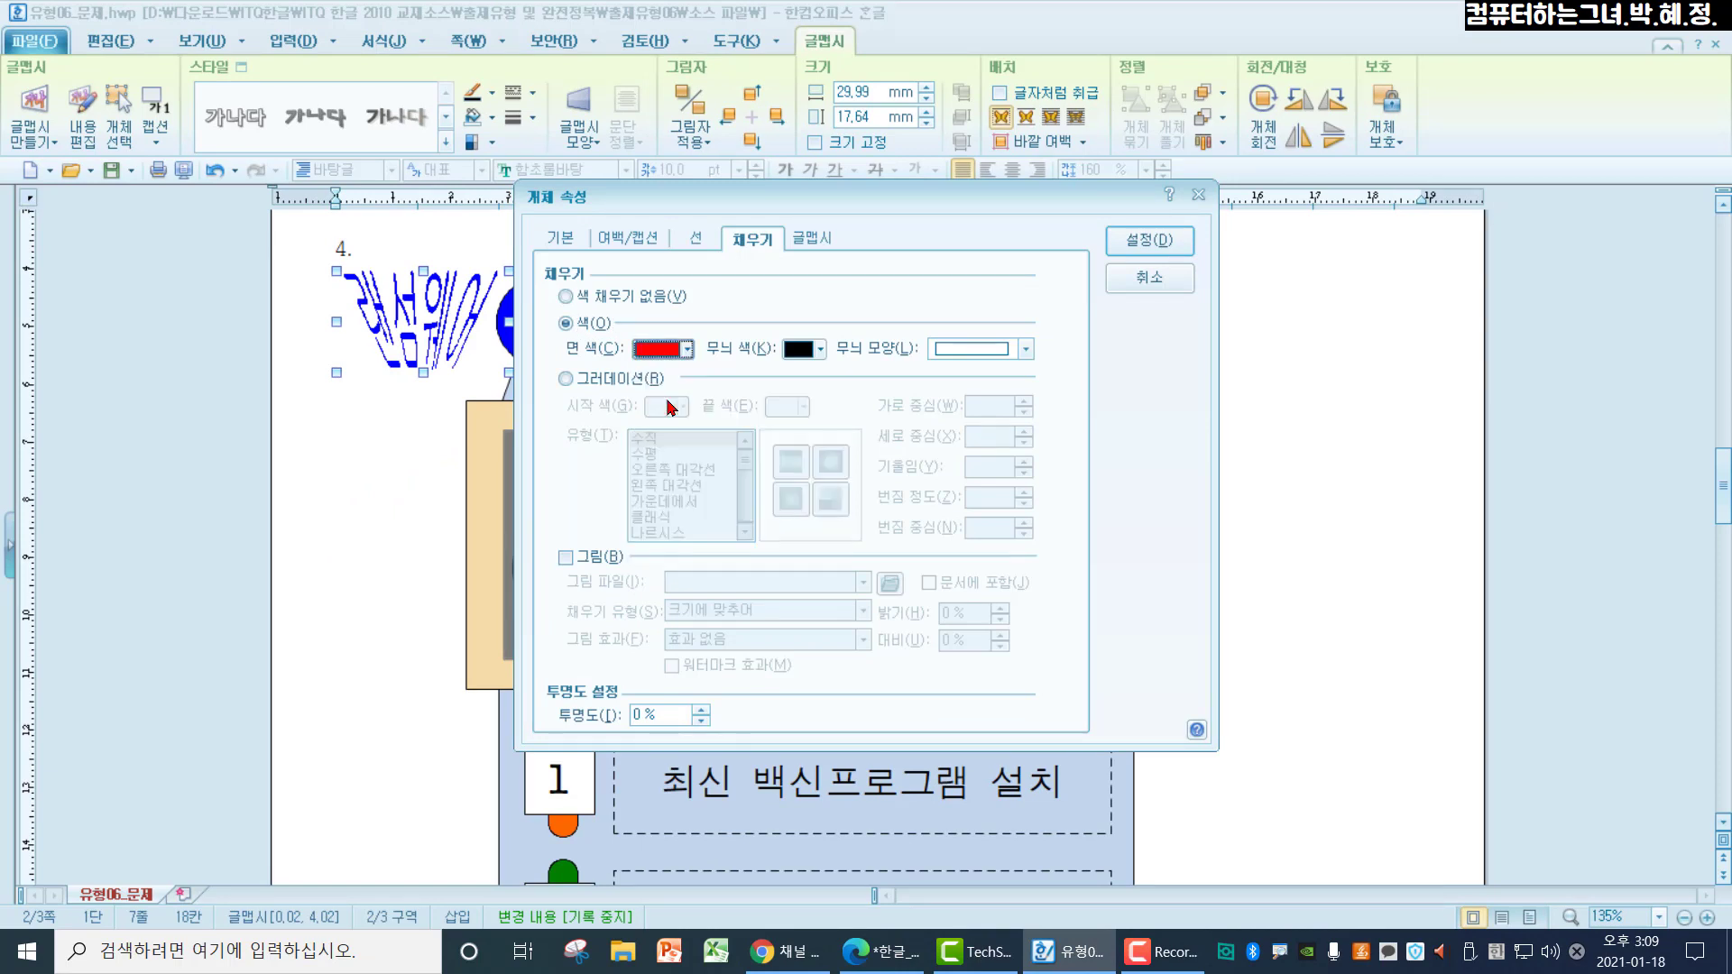
{"action": "left_click", "coordinate": [1143, 241]}
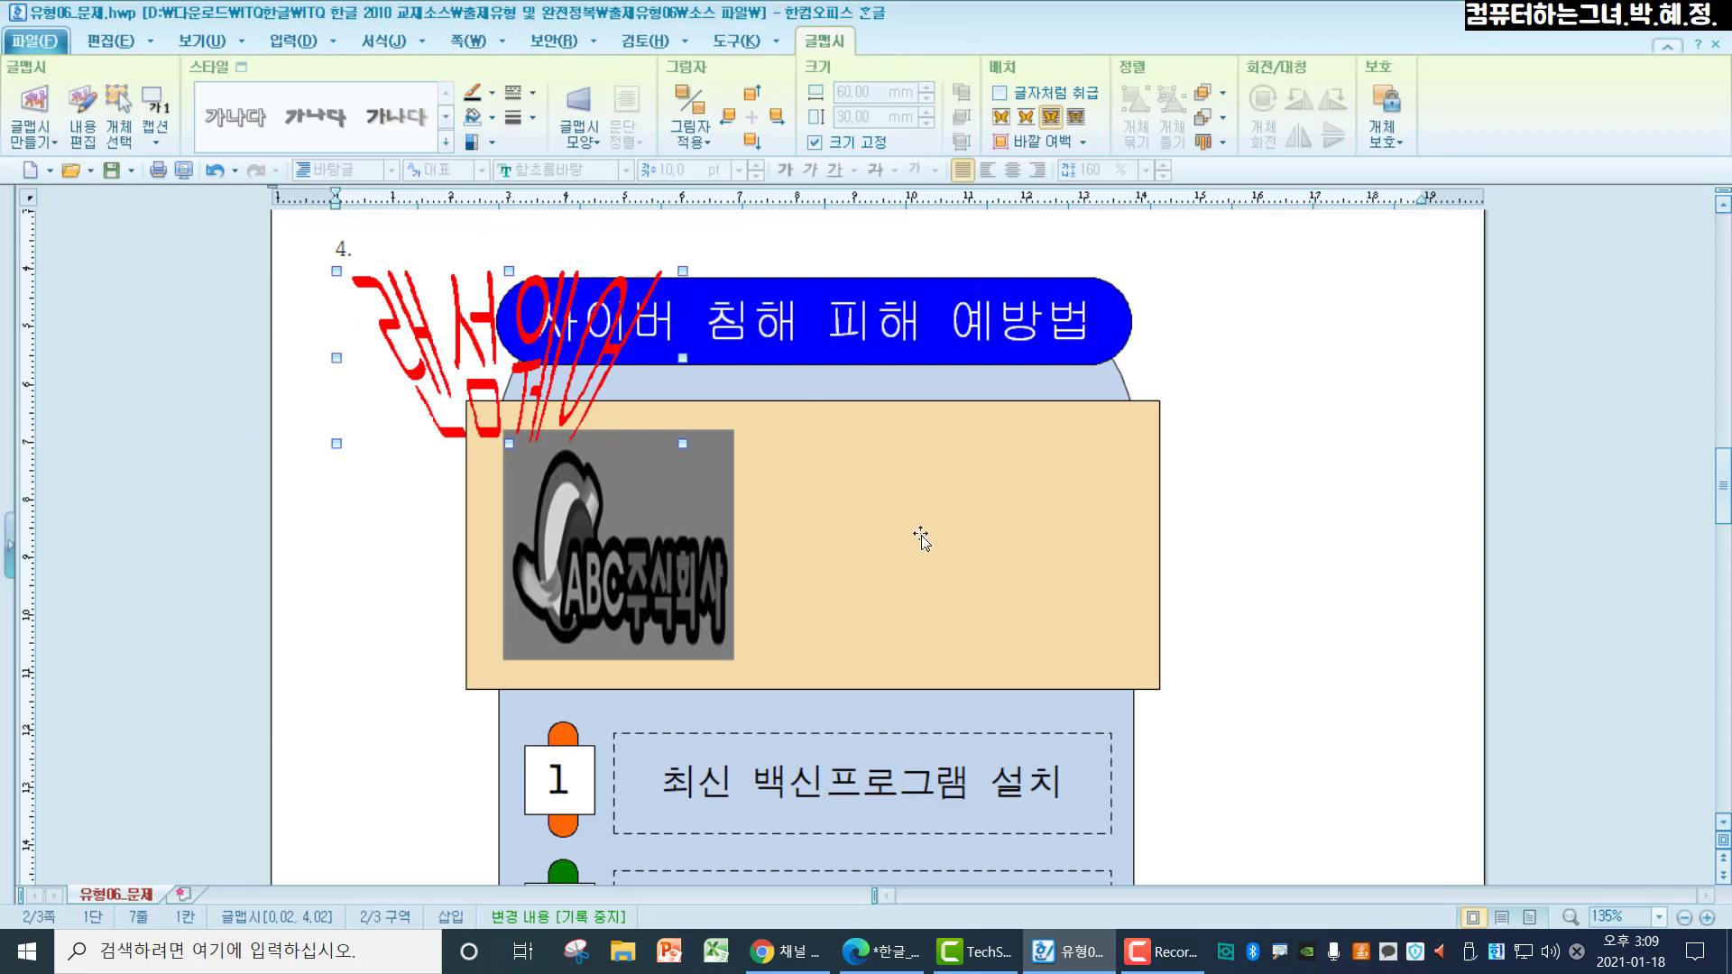
Move the red 랜섬웨어 word art into the beige rectangle beside the logo and nudge it slightly to the right
{"action": "left_click_drag", "start_coordinate": [853, 544], "coordinate": [853, 551]}
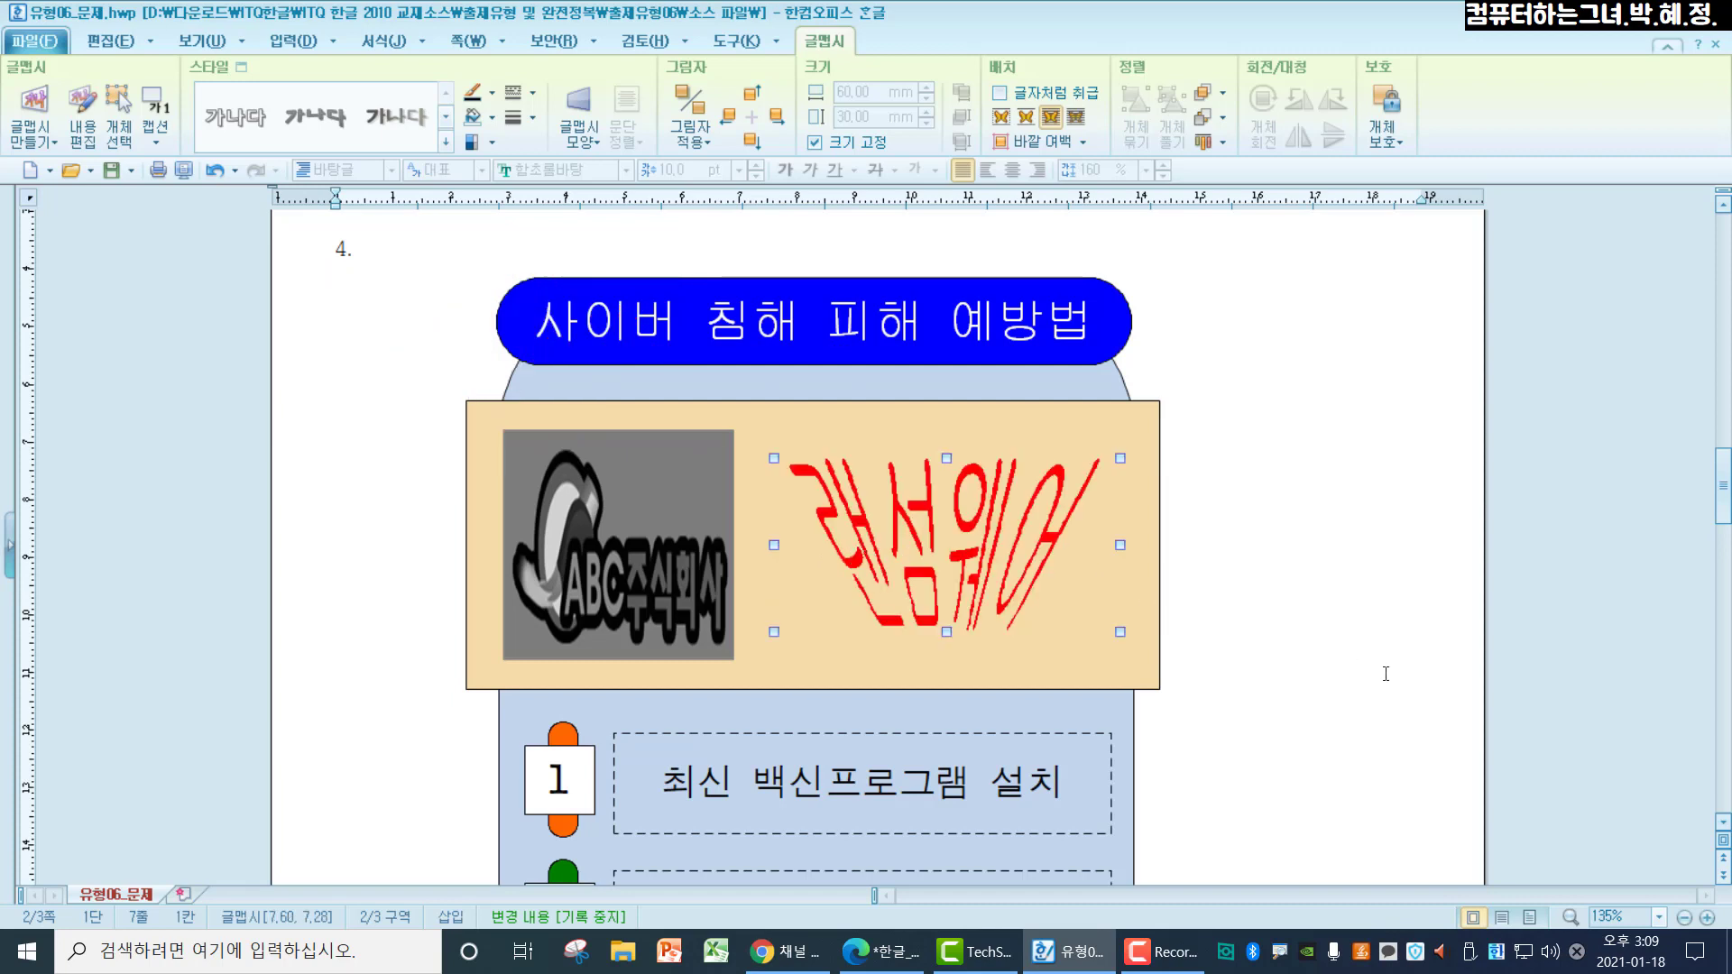
{"action": "key", "text": "Right"}
{"action": "key", "text": "Right"}
{"action": "key", "text": "Right"}
{"action": "key", "text": "Right"}
{"action": "key", "text": "Right"}
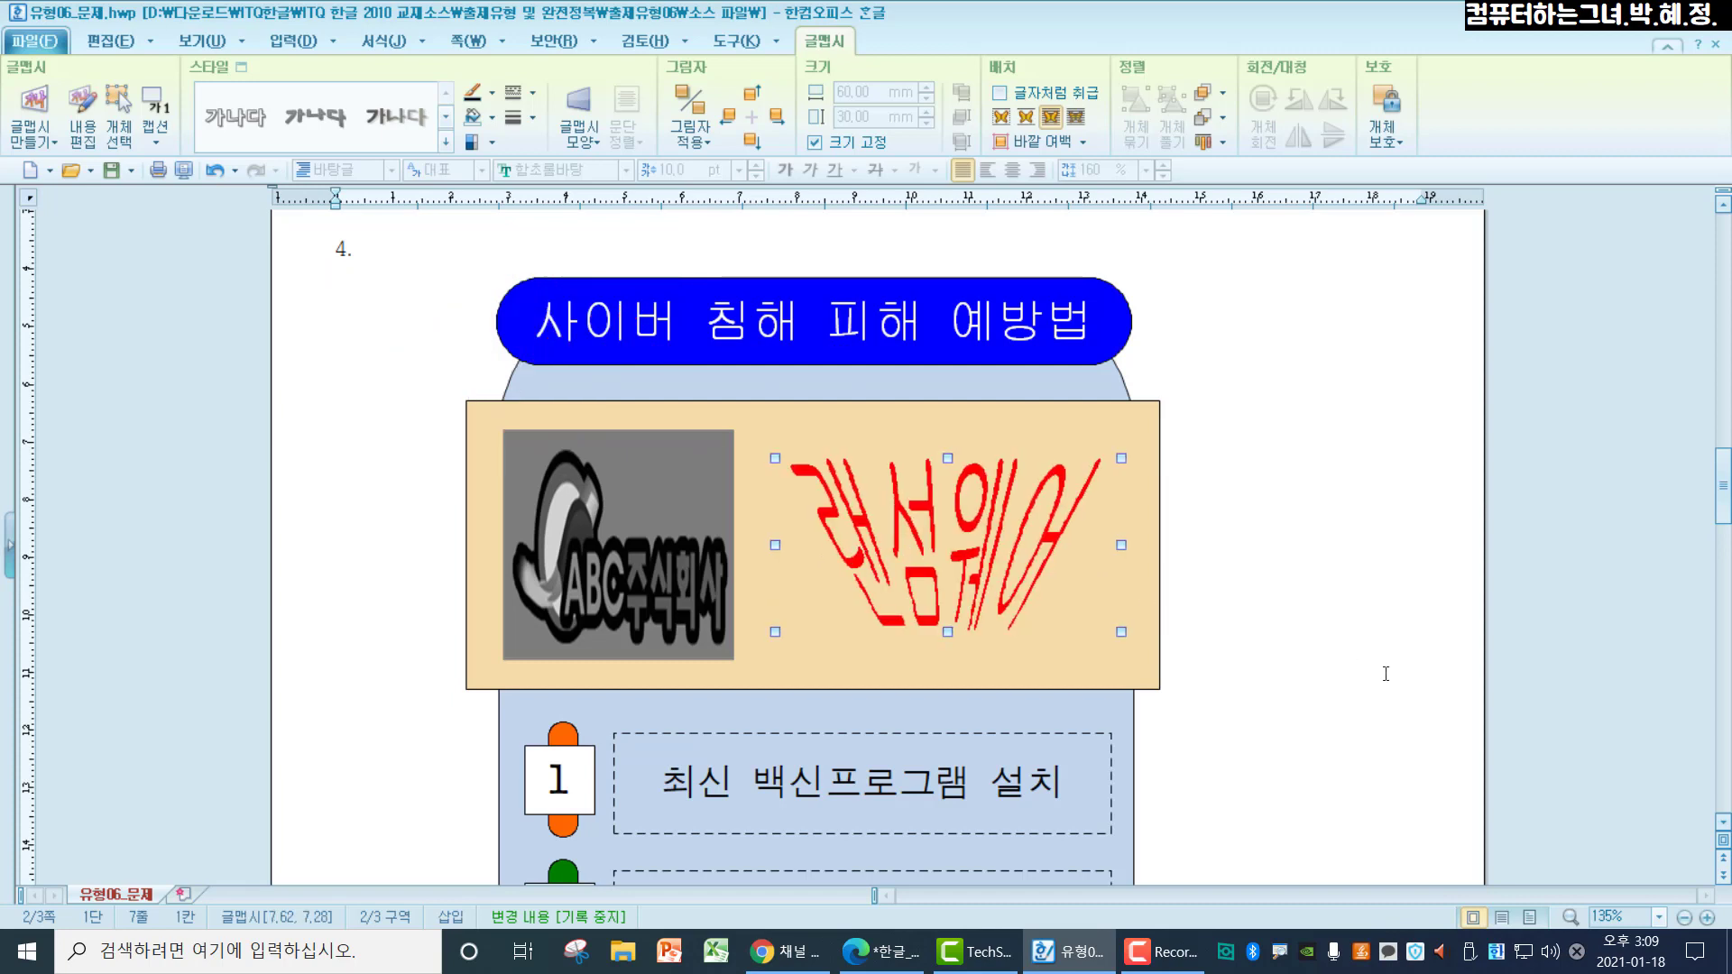